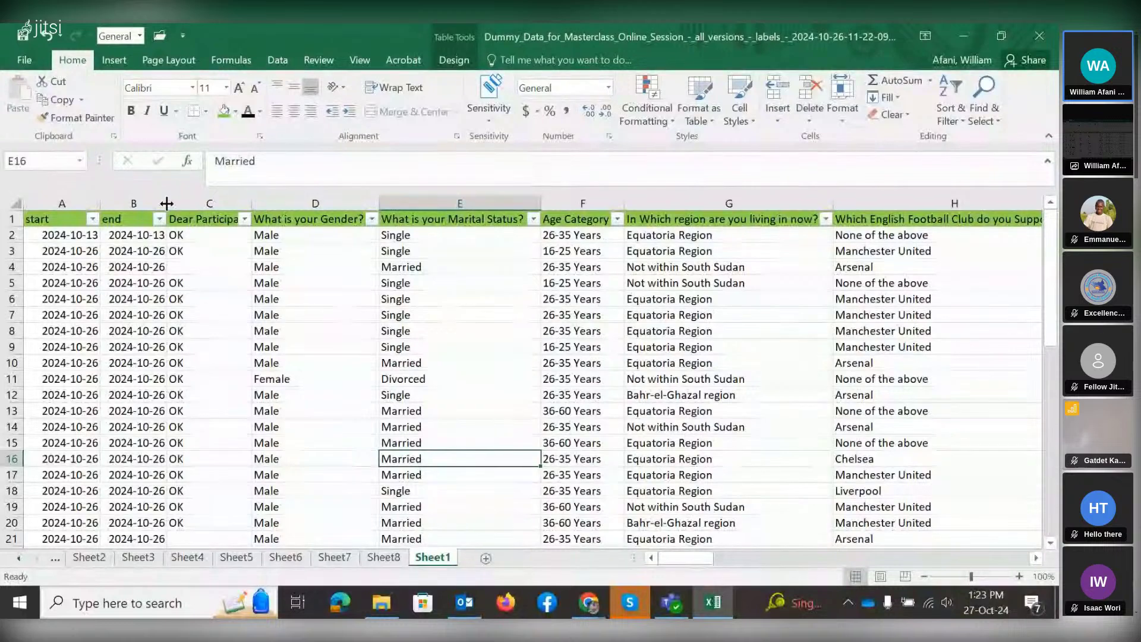
Examine the survey table's columns, from the start and end dates through to the highest level of education.
{"action": "left_click", "coordinate": [165, 236]}
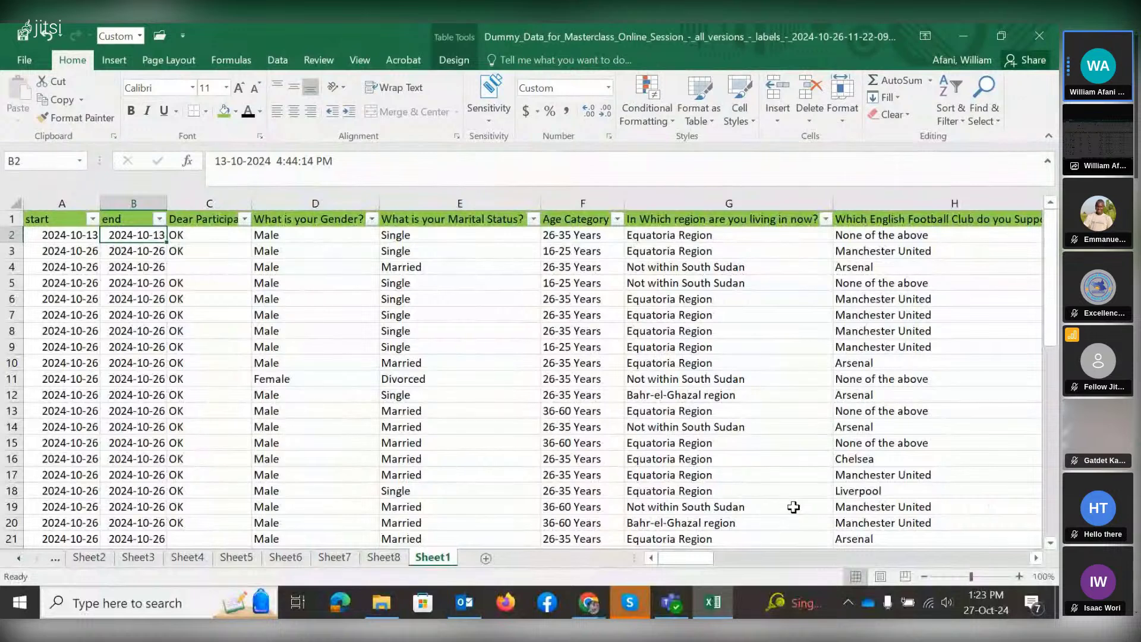
{"action": "left_click", "coordinate": [1037, 557]}
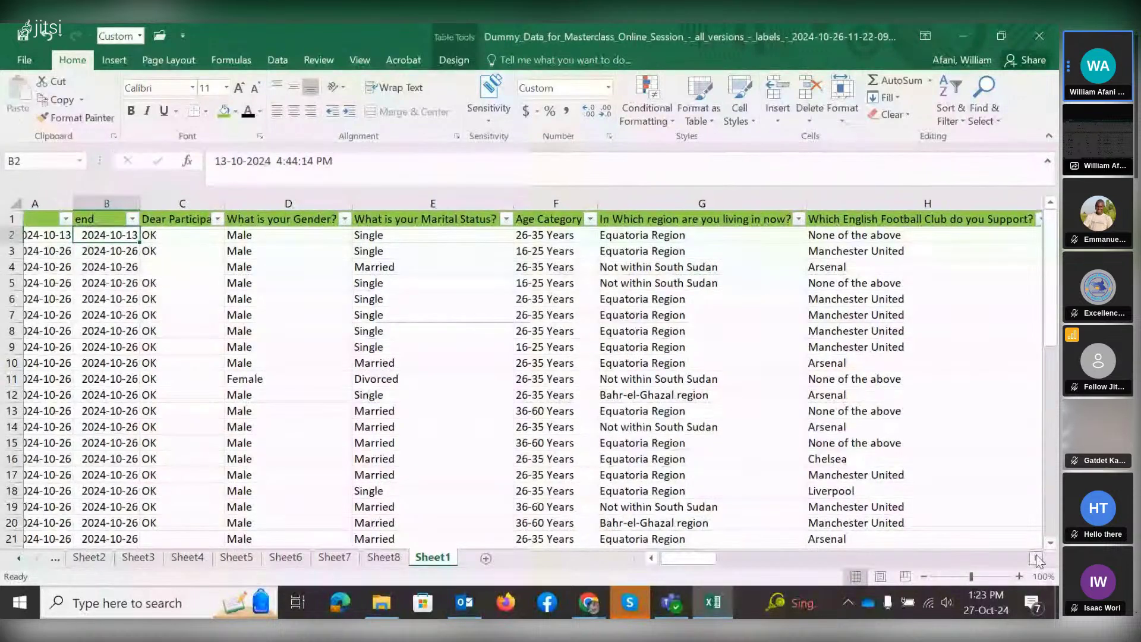
{"action": "left_click", "coordinate": [1037, 558]}
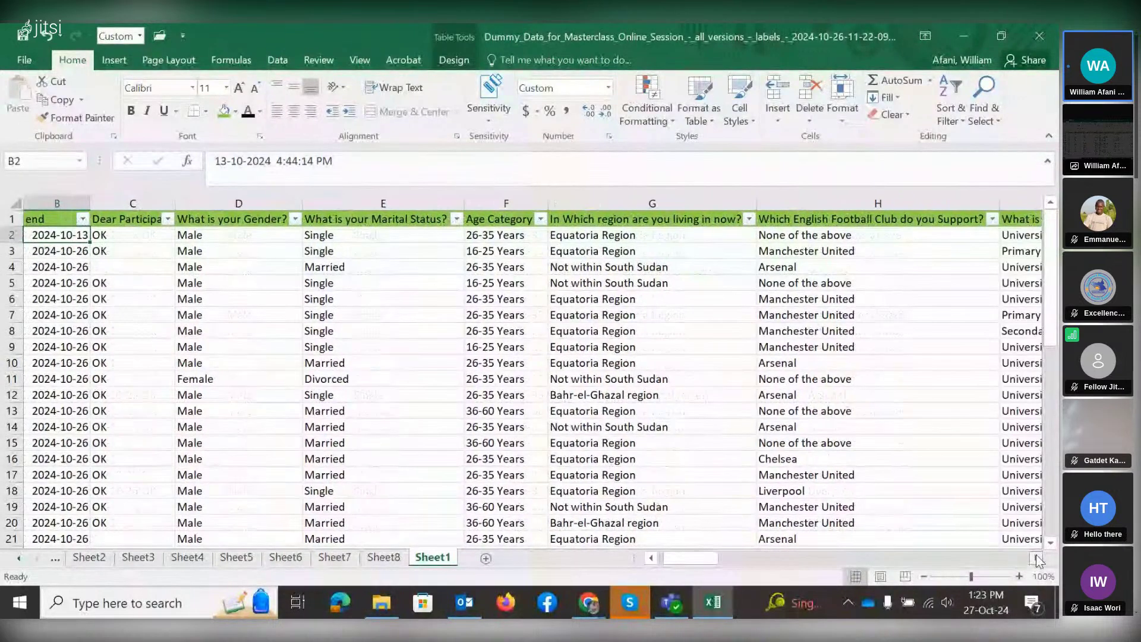
{"action": "left_click", "coordinate": [1036, 557]}
{"action": "left_click", "coordinate": [1036, 558]}
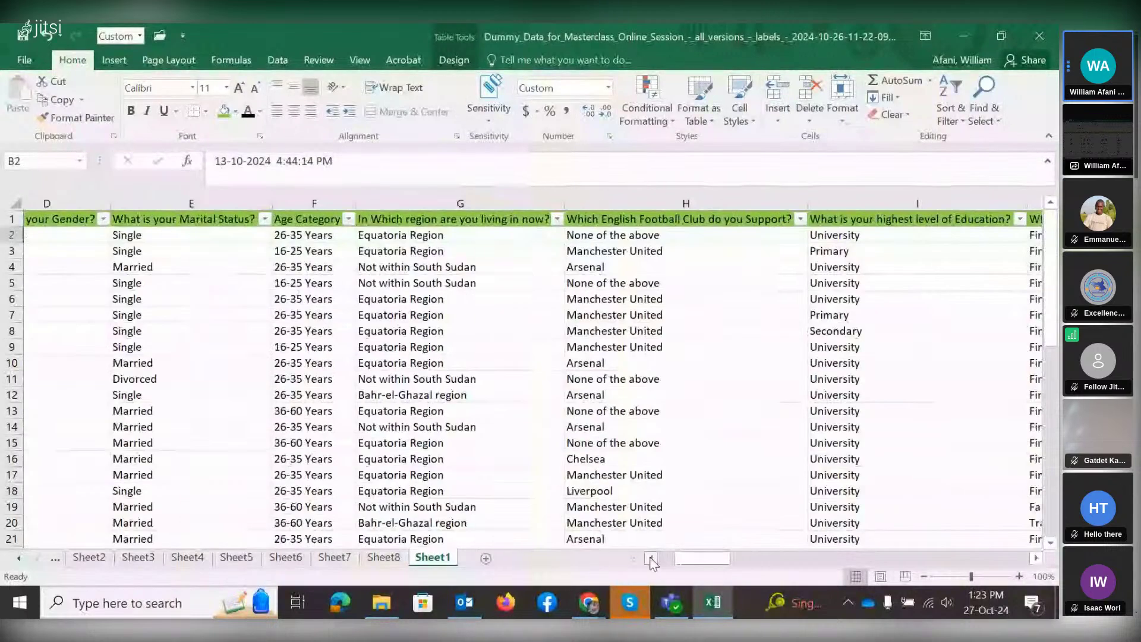
{"action": "left_click", "coordinate": [651, 558]}
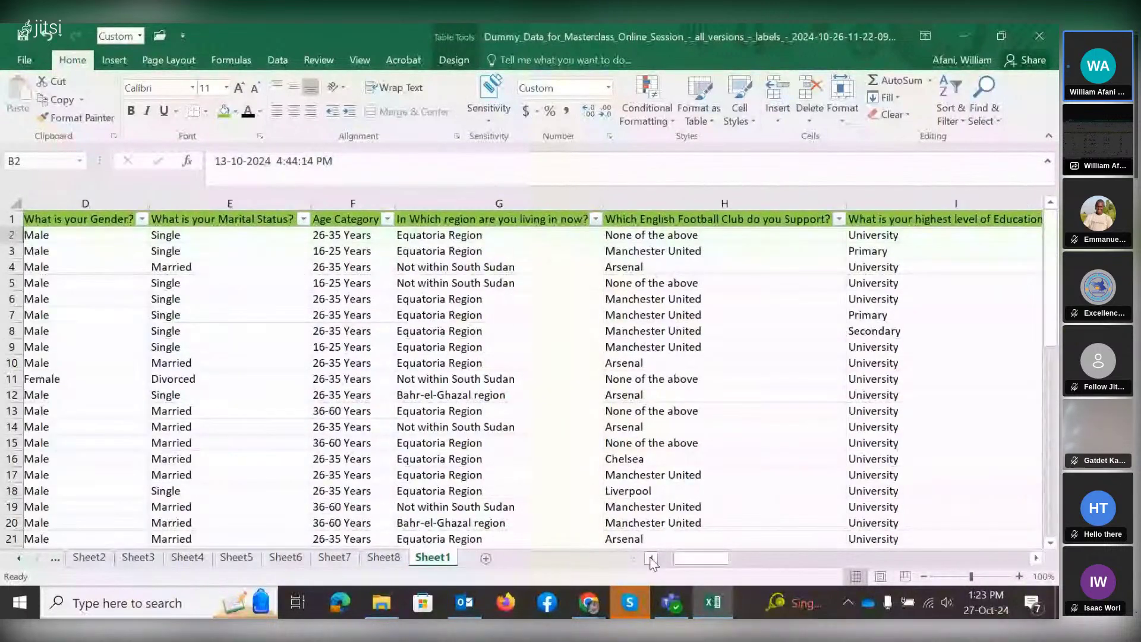
{"action": "left_click", "coordinate": [651, 558]}
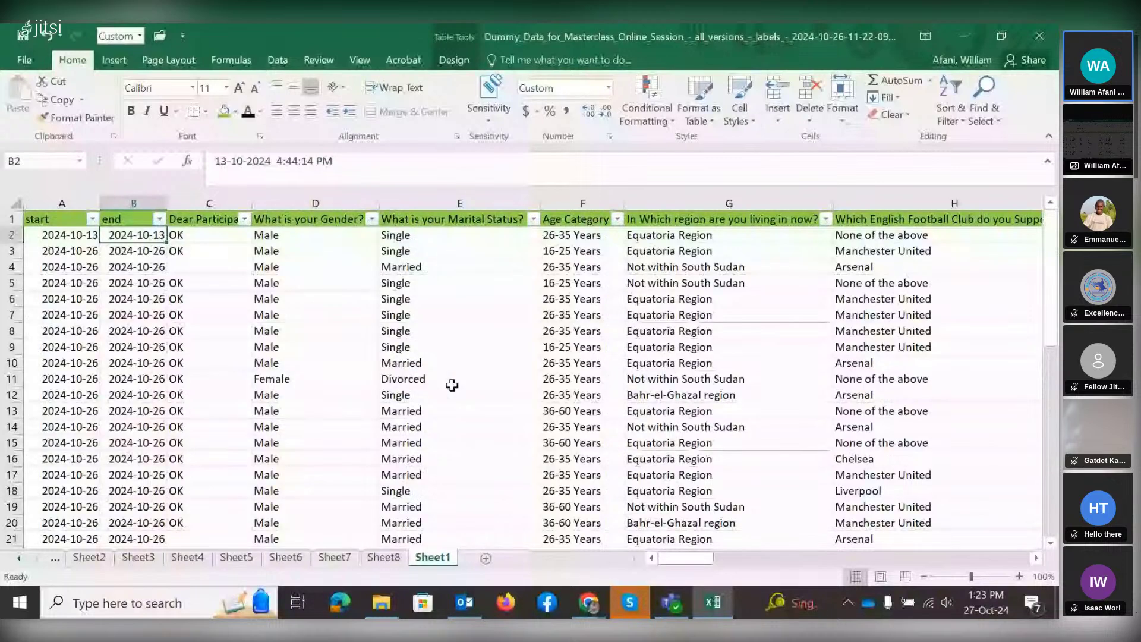
{"action": "left_click", "coordinate": [452, 385]}
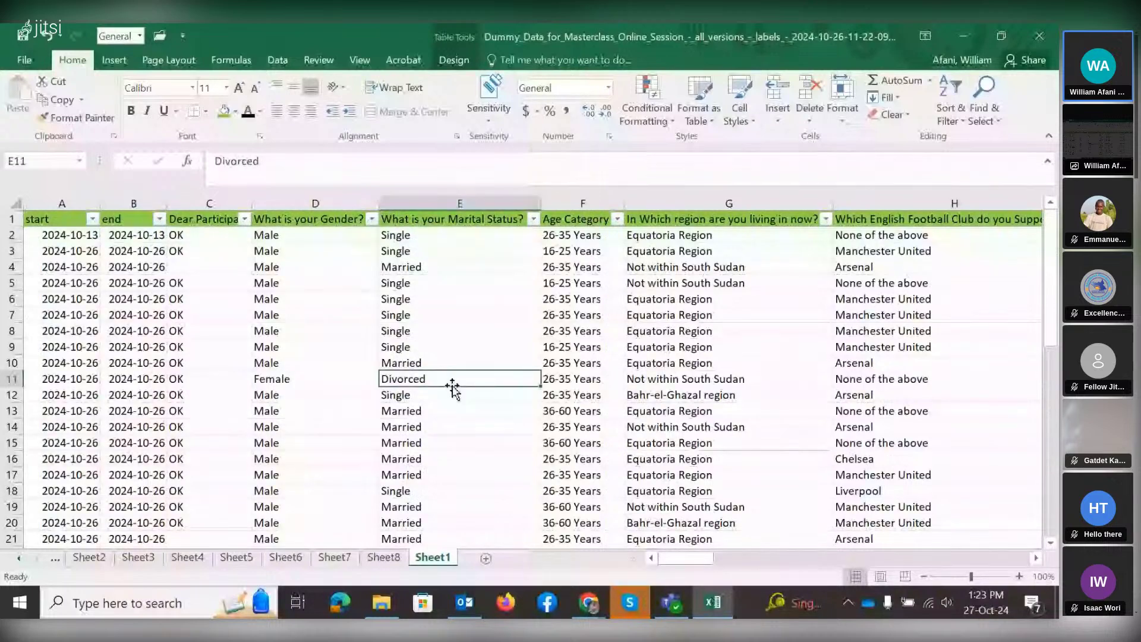
{"action": "left_click", "coordinate": [436, 355]}
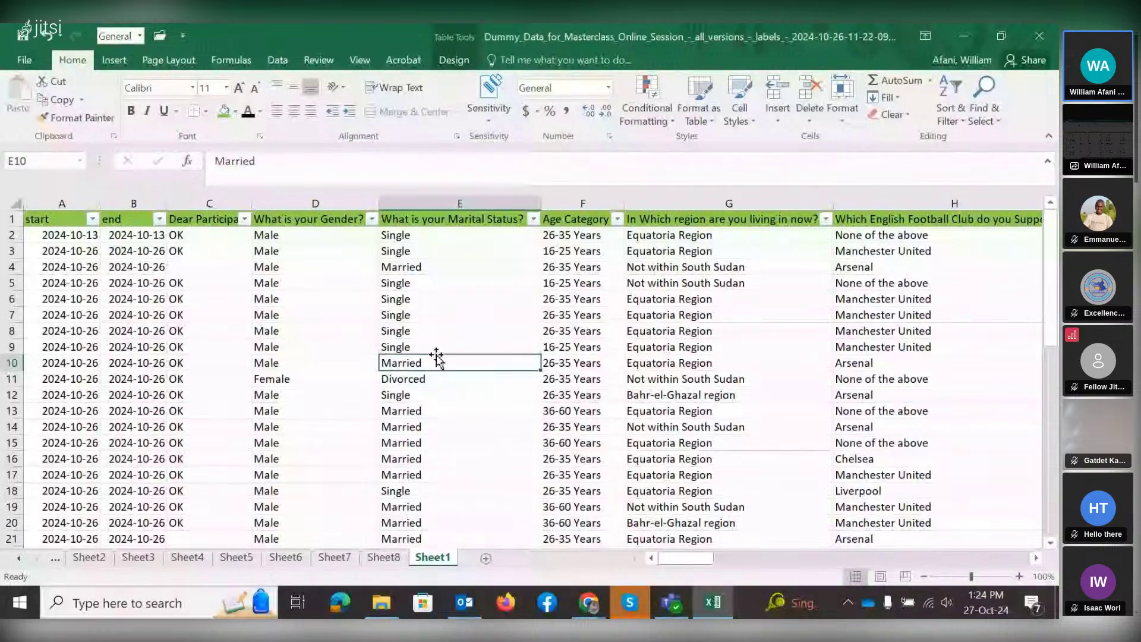
{"action": "left_click", "coordinate": [162, 313]}
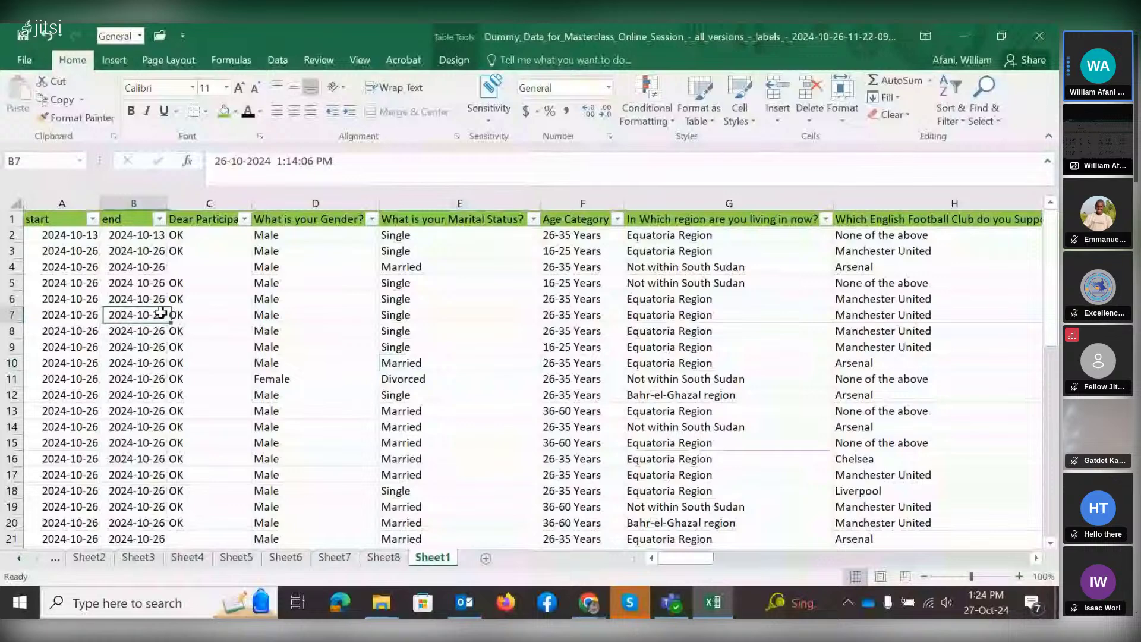
Create a PivotTable from Table1 on a new worksheet.
{"action": "left_click", "coordinate": [823, 351]}
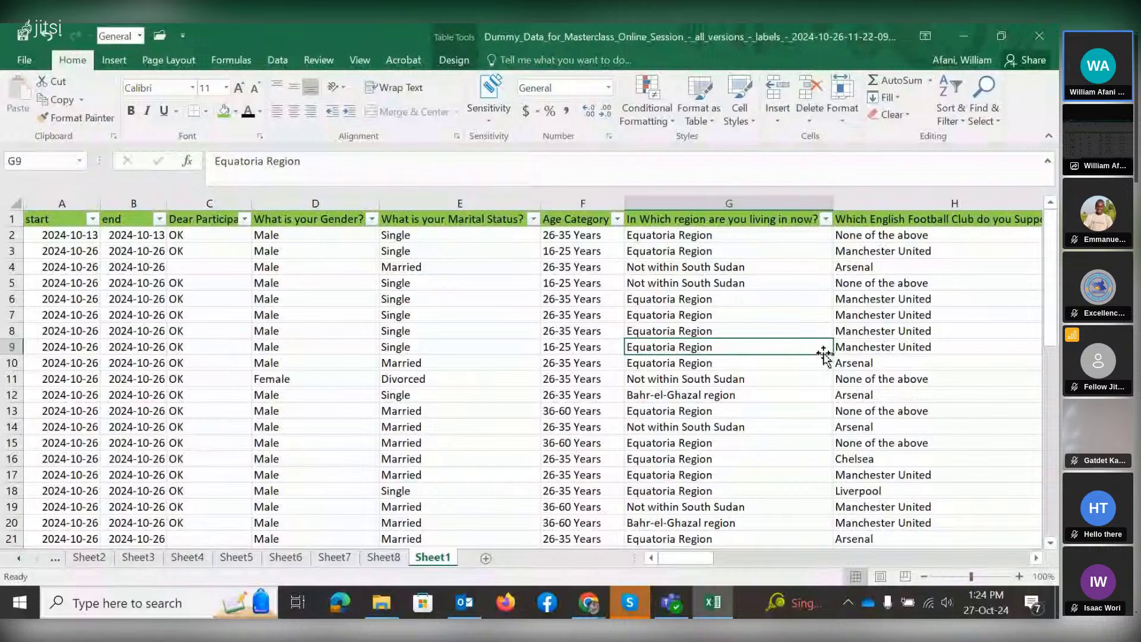
{"action": "left_click", "coordinate": [114, 60]}
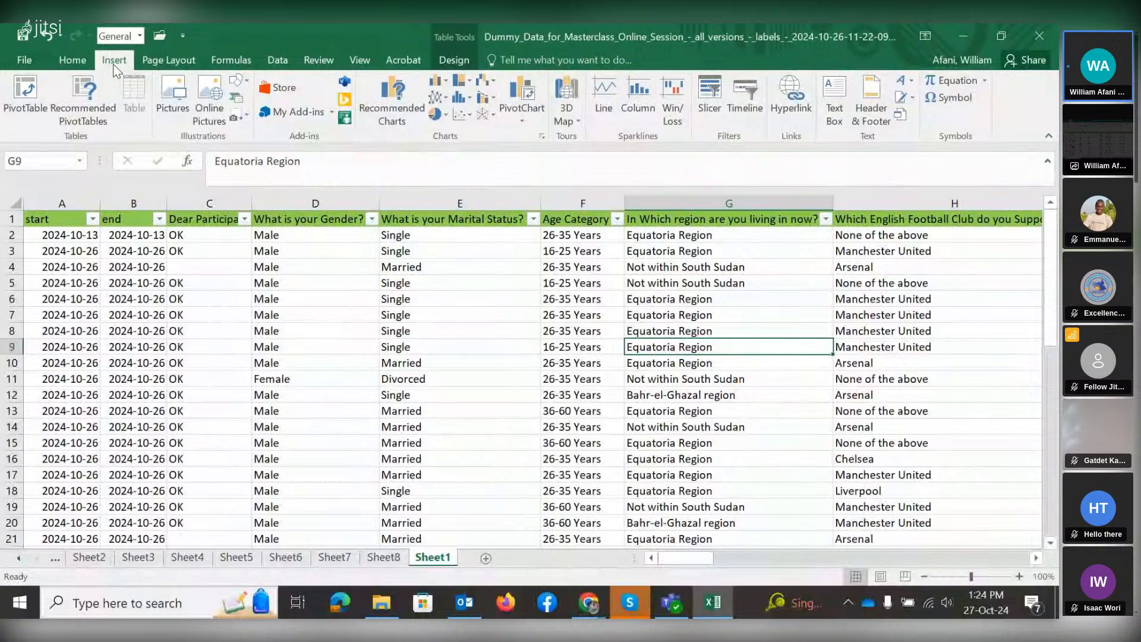
{"action": "left_click", "coordinate": [27, 98]}
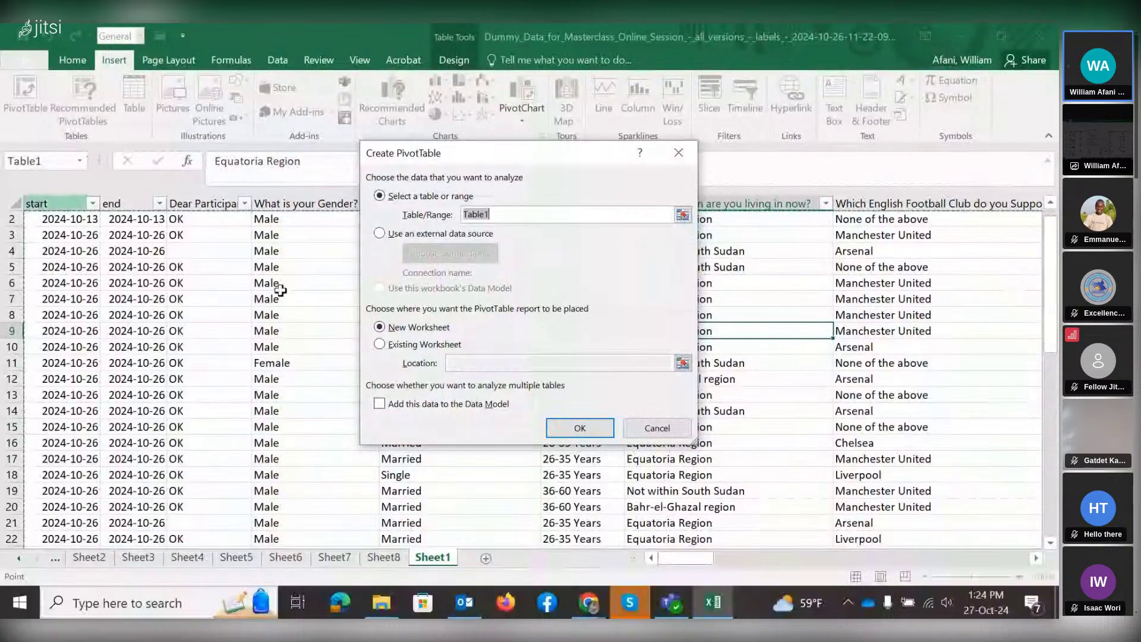
{"action": "left_click", "coordinate": [574, 434]}
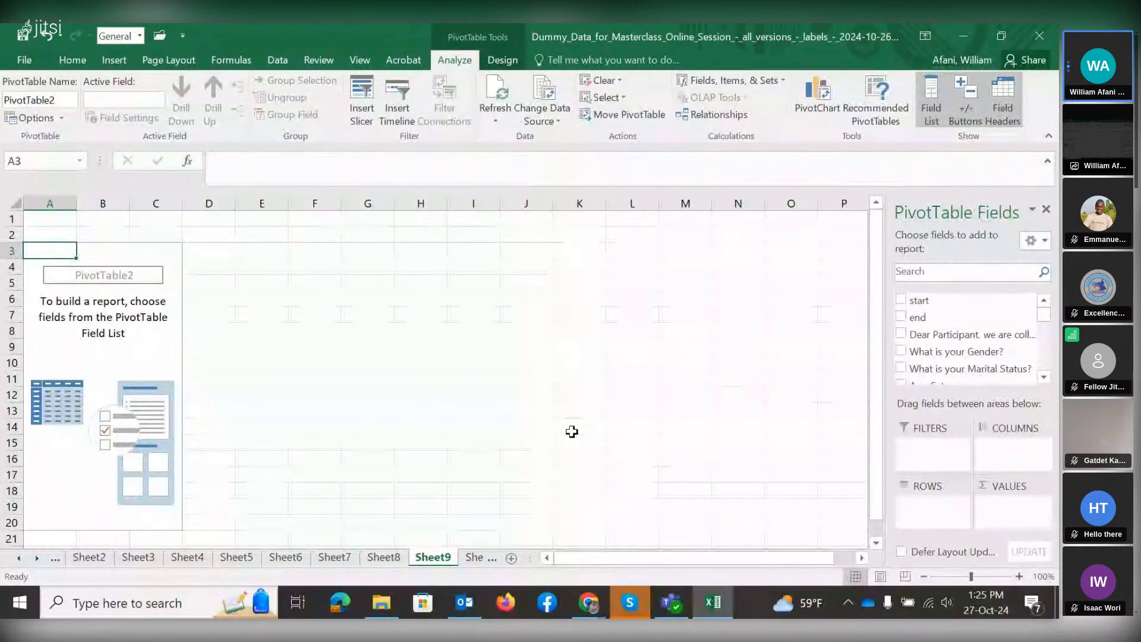
Add the "What is your highest level of Education?" field to the PivotTable as rows and as a count in the values.
{"action": "left_click", "coordinate": [1044, 377]}
{"action": "left_click", "coordinate": [1044, 377]}
{"action": "left_click", "coordinate": [1044, 377]}
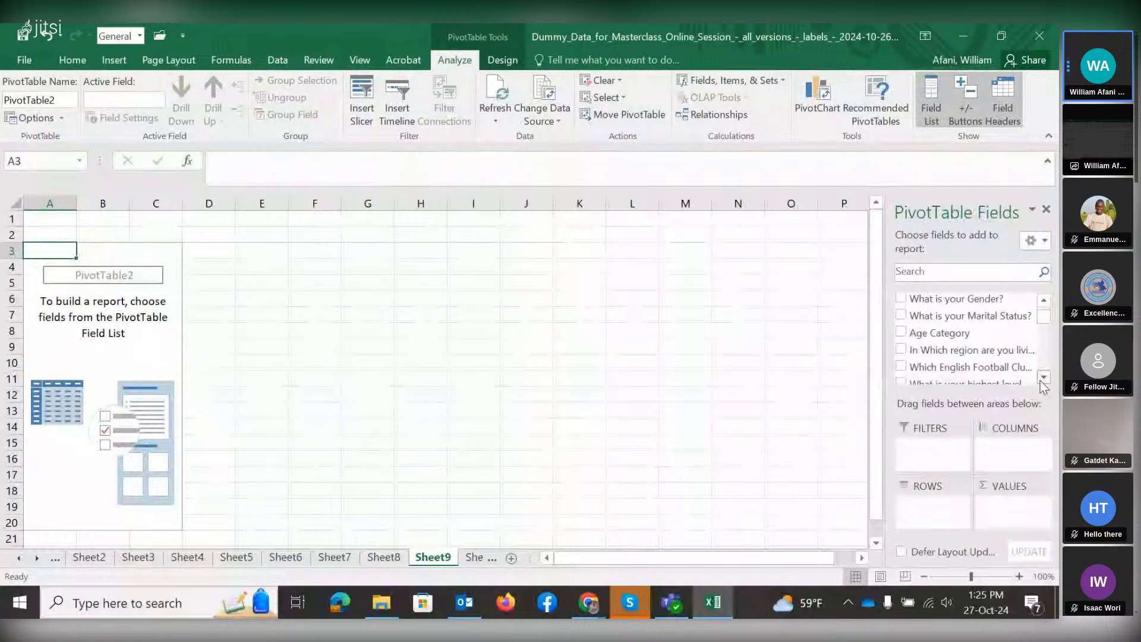
{"action": "left_click", "coordinate": [1044, 377]}
{"action": "left_click", "coordinate": [1044, 377]}
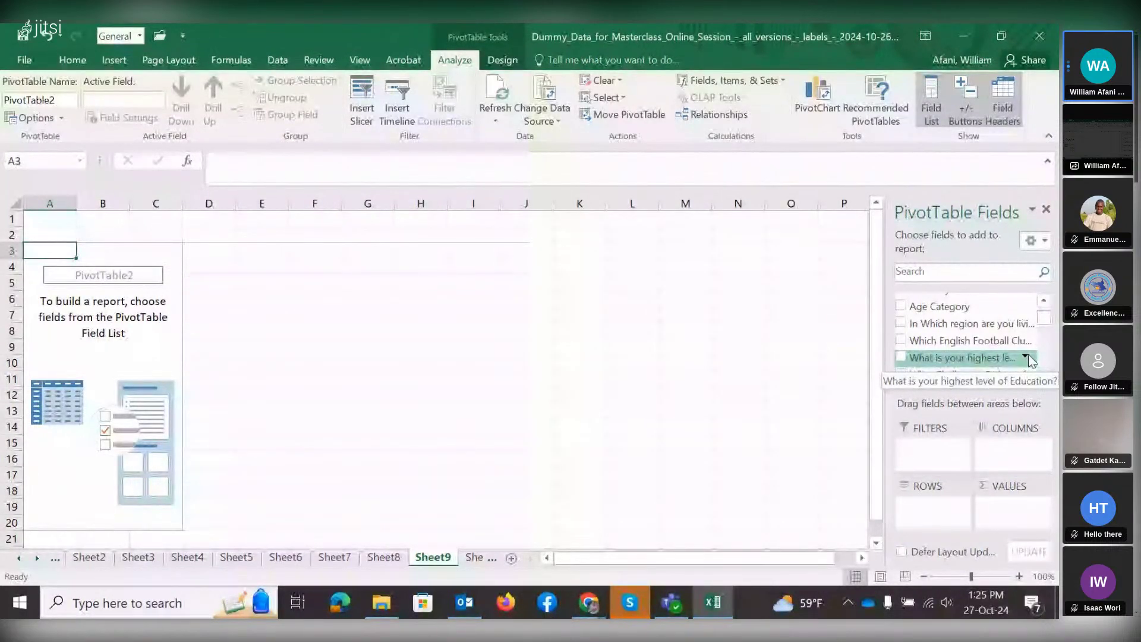
{"action": "left_click", "coordinate": [902, 358]}
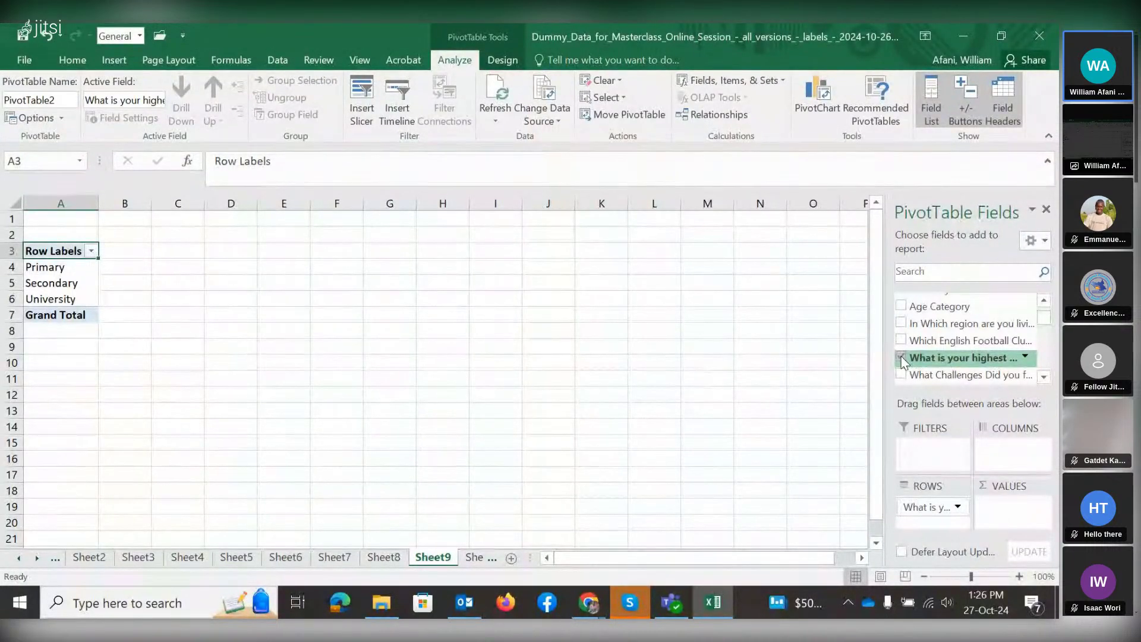
{"action": "left_click_drag", "start_coordinate": [902, 359], "coordinate": [1006, 511]}
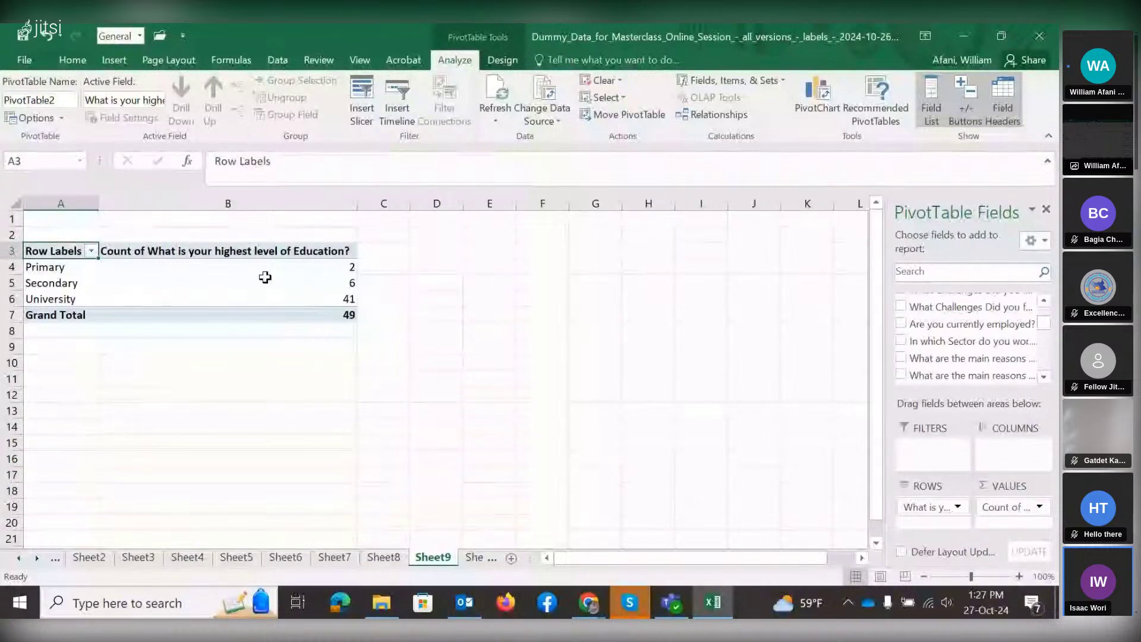
Insert a standard Pie PivotChart of the education-level counts and place it beside the PivotTable, clear of its values.
{"action": "mouse_move", "coordinate": [266, 277]}
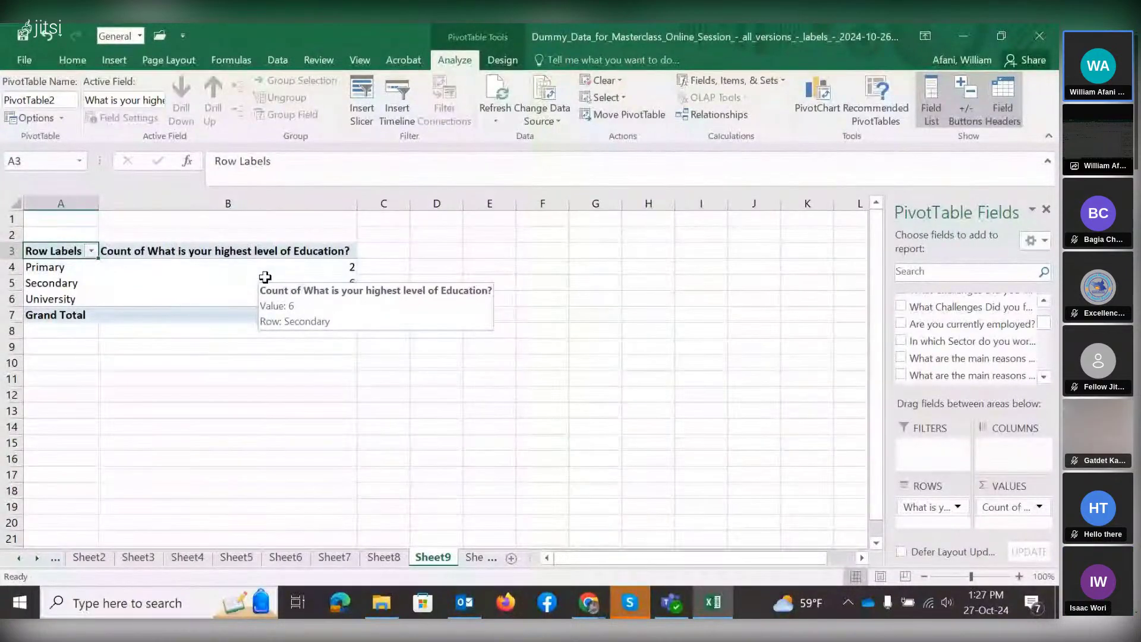
{"action": "left_click", "coordinate": [265, 277]}
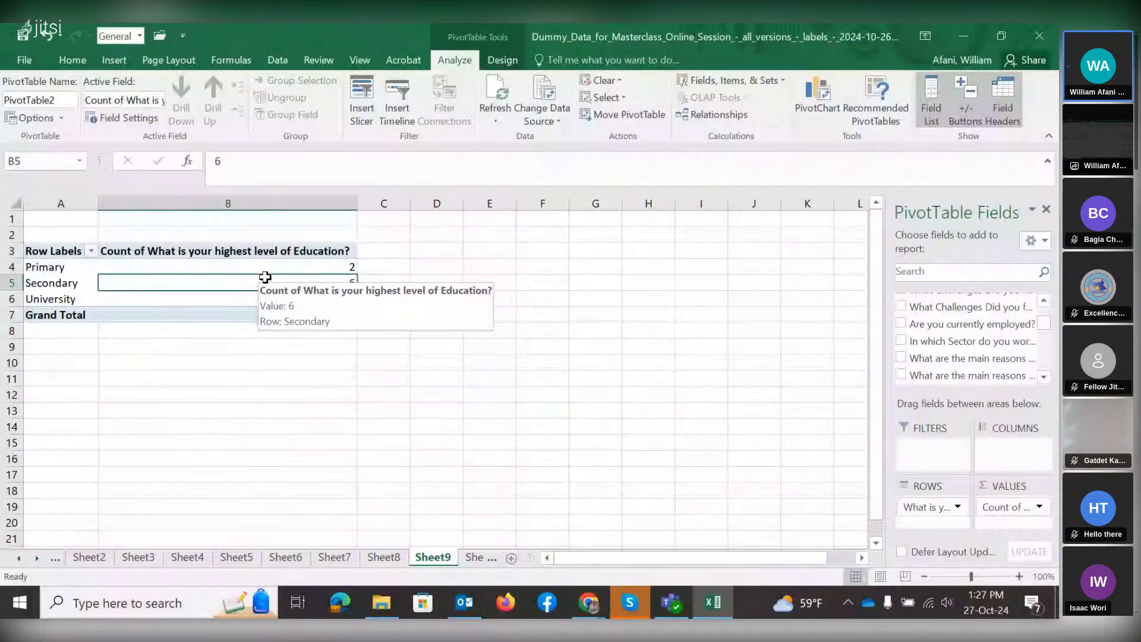
{"action": "mouse_move", "coordinate": [237, 285]}
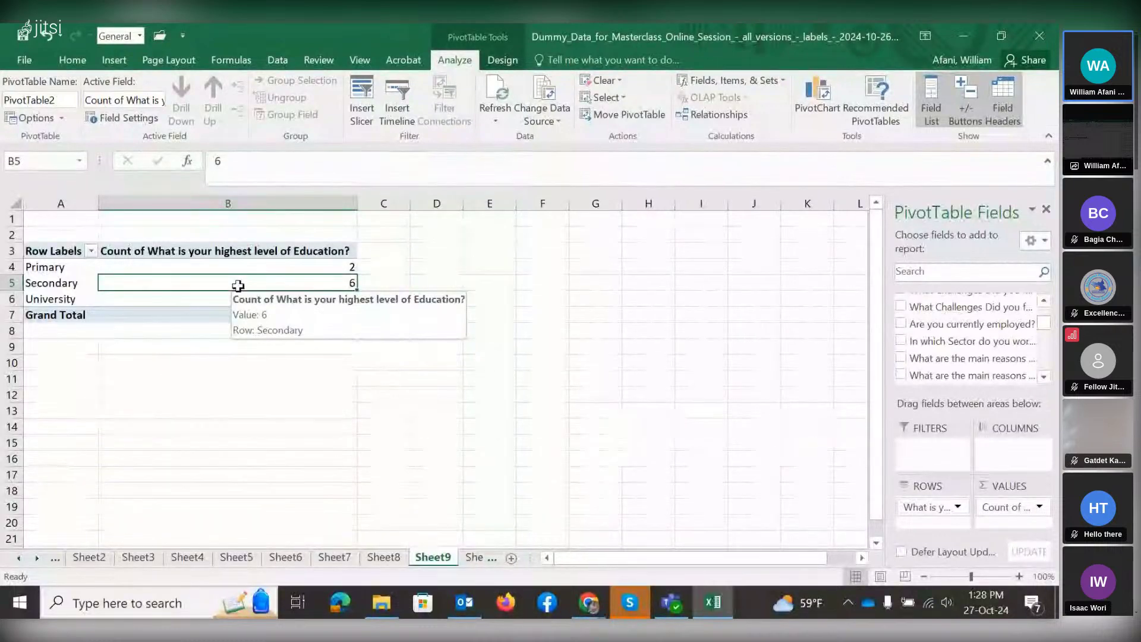
{"action": "left_click", "coordinate": [812, 112]}
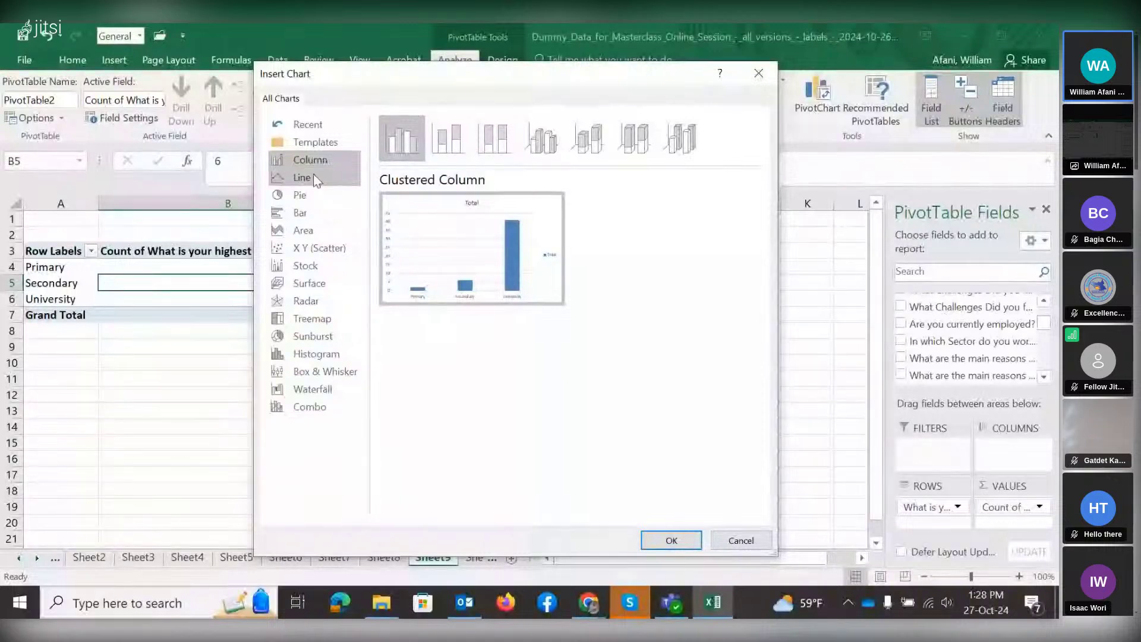
{"action": "left_click", "coordinate": [307, 194]}
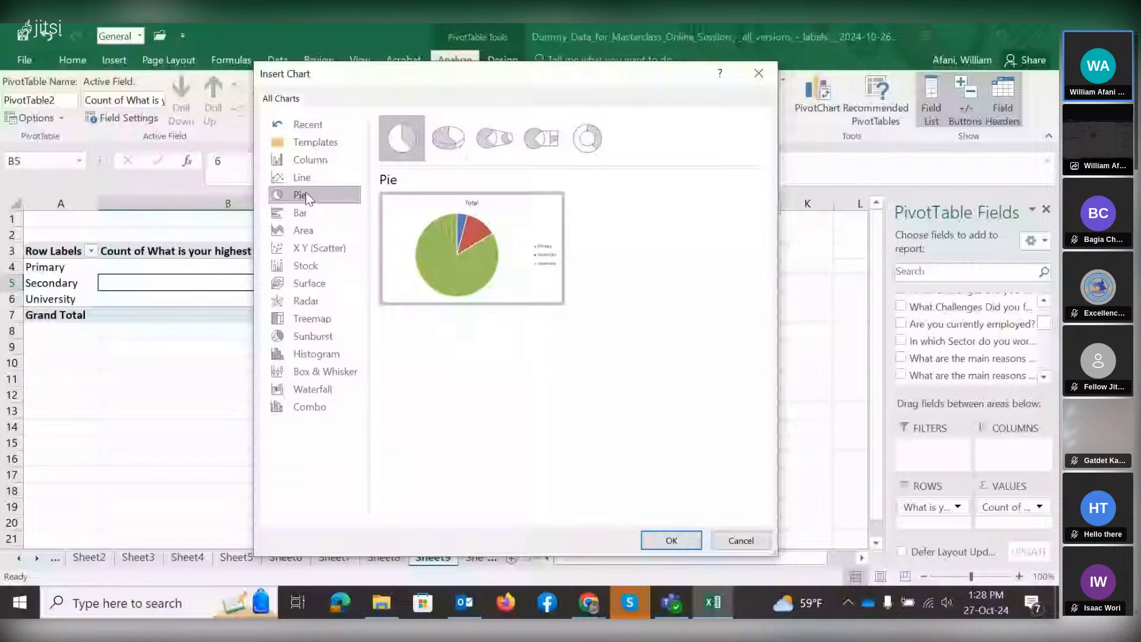
{"action": "left_click", "coordinate": [591, 145]}
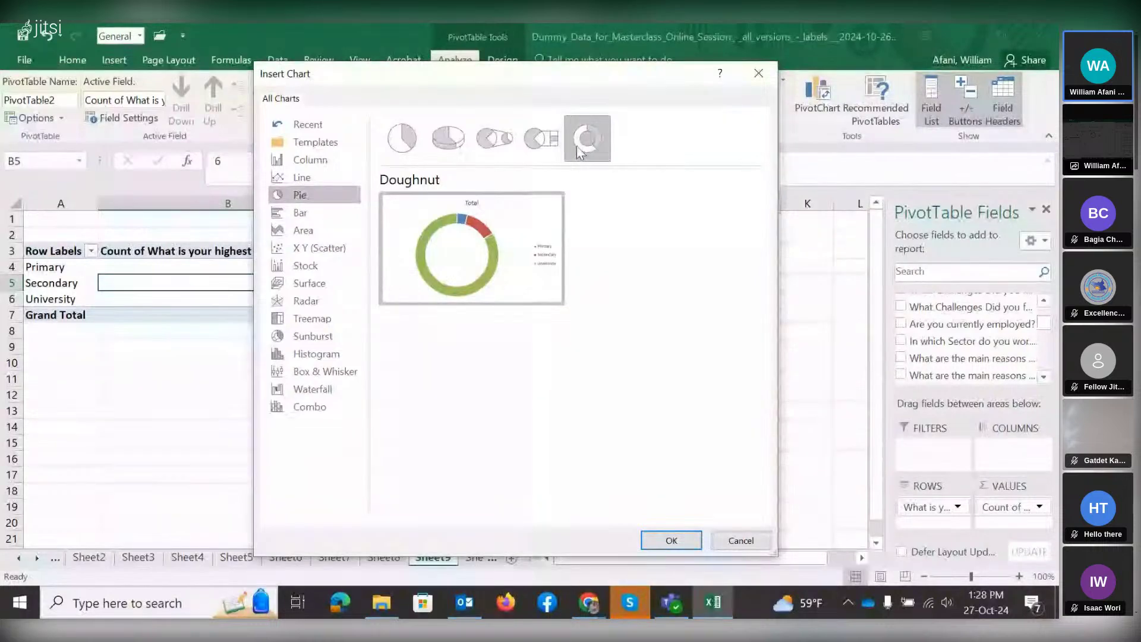
{"action": "left_click", "coordinate": [407, 139]}
{"action": "mouse_move", "coordinate": [509, 234]}
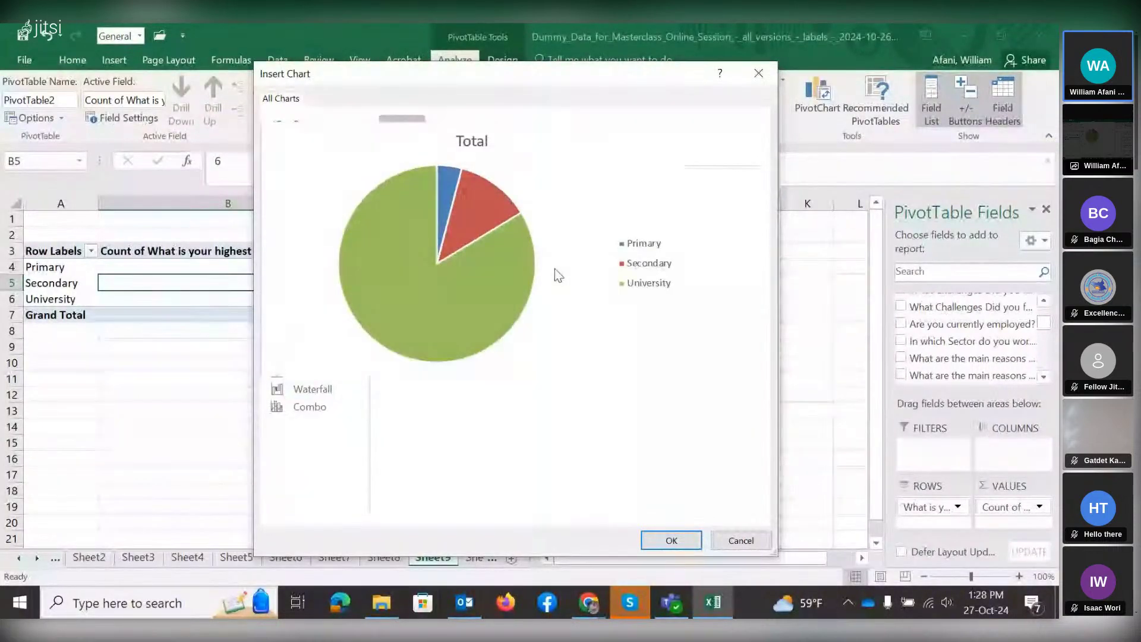
{"action": "left_click", "coordinate": [672, 540]}
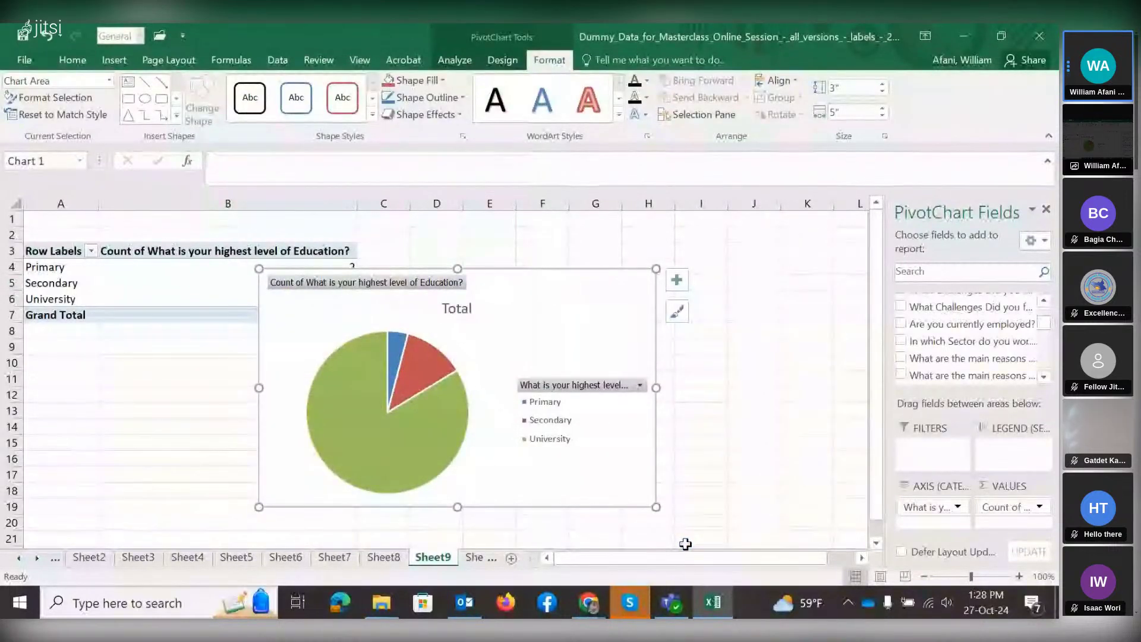
{"action": "left_click_drag", "start_coordinate": [523, 288], "coordinate": [638, 250]}
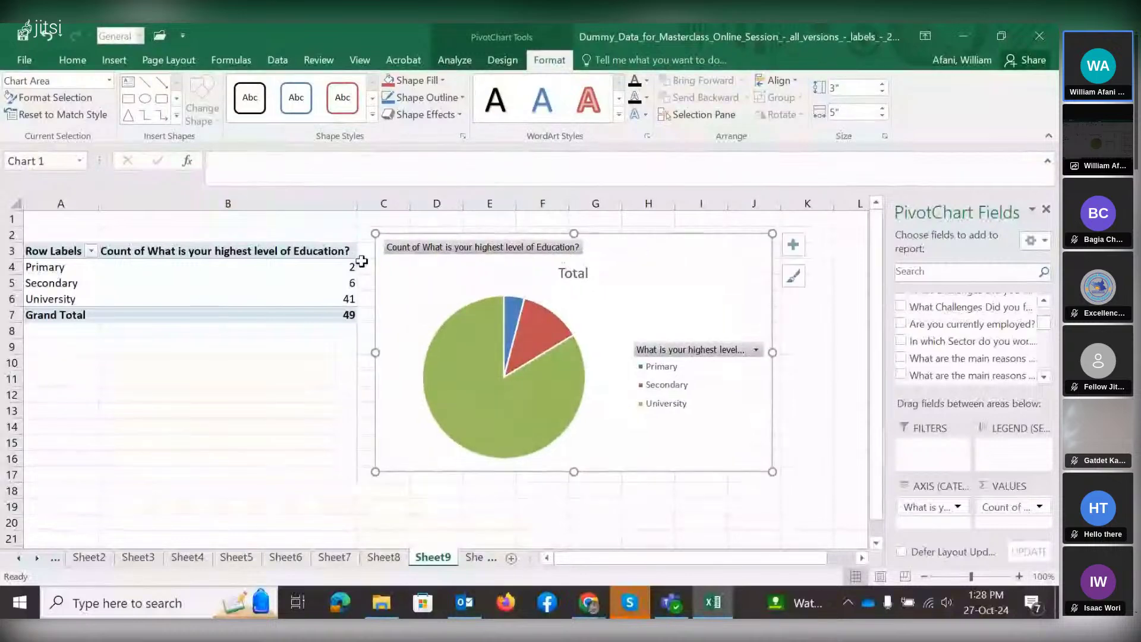
Show the PivotTable's education-level counts as % of Grand Total.
{"action": "left_click", "coordinate": [242, 277]}
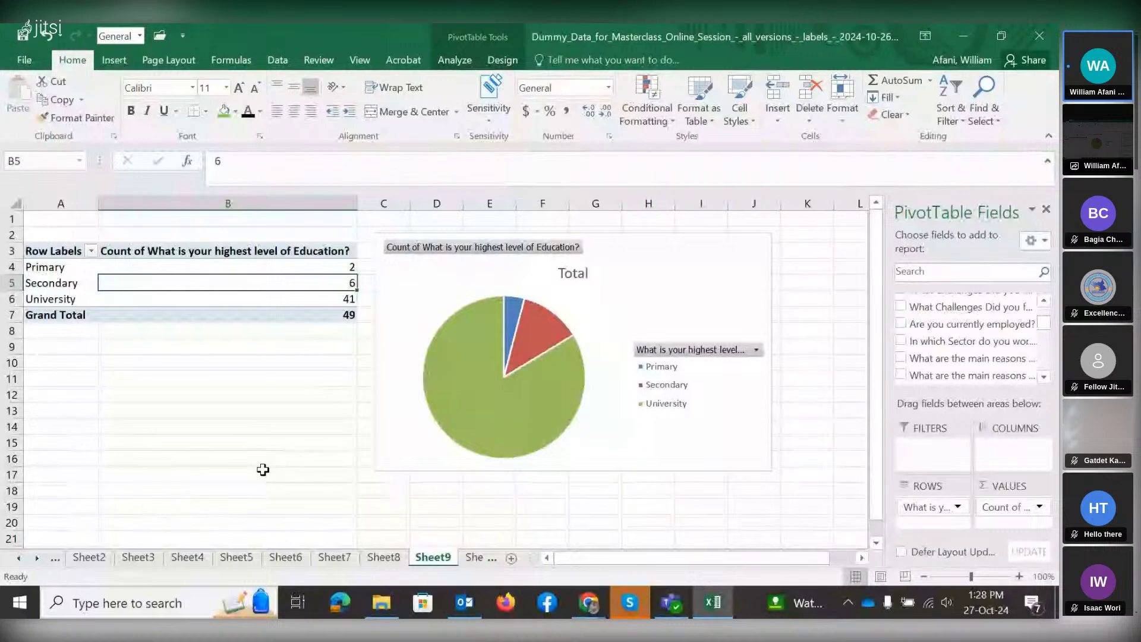
{"action": "right_click", "coordinate": [224, 283]}
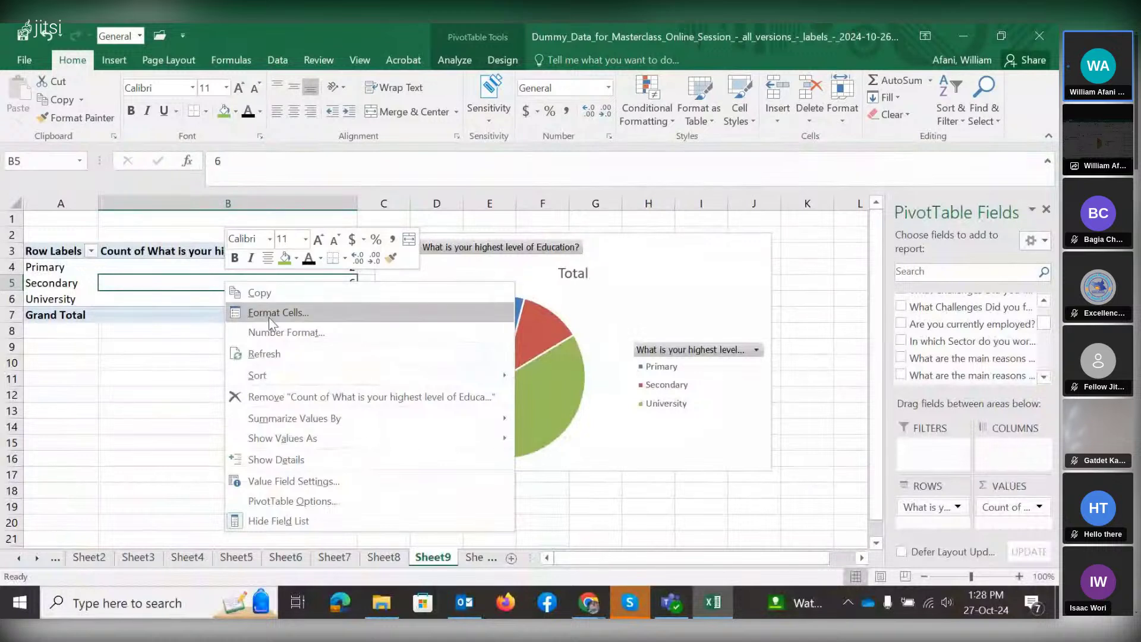
{"action": "mouse_move", "coordinate": [287, 437]}
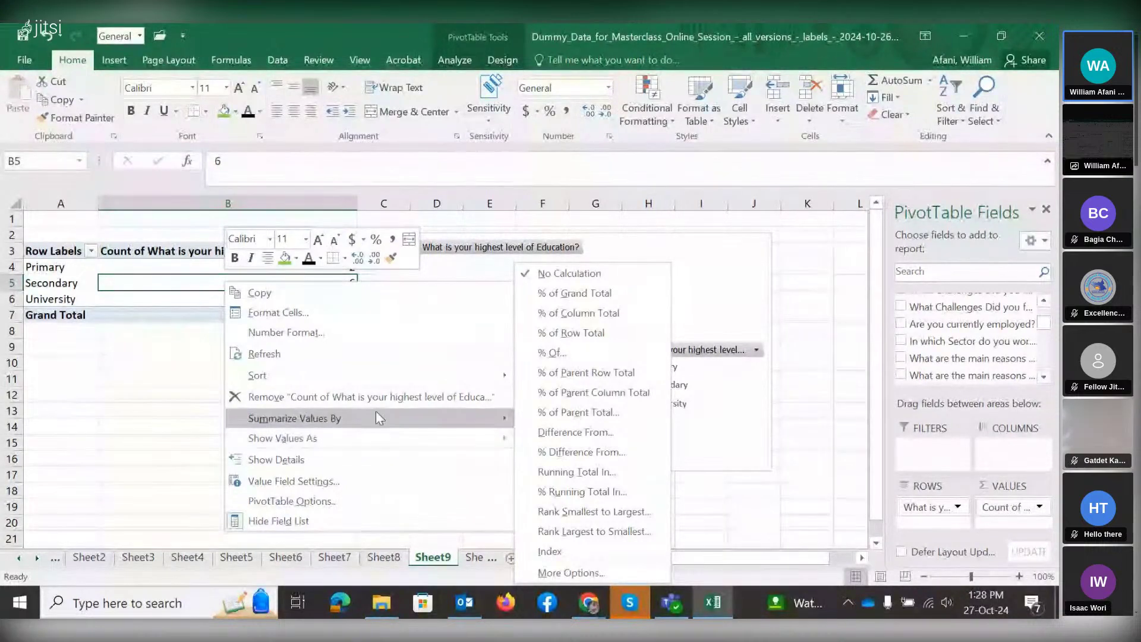
{"action": "left_click", "coordinate": [538, 294]}
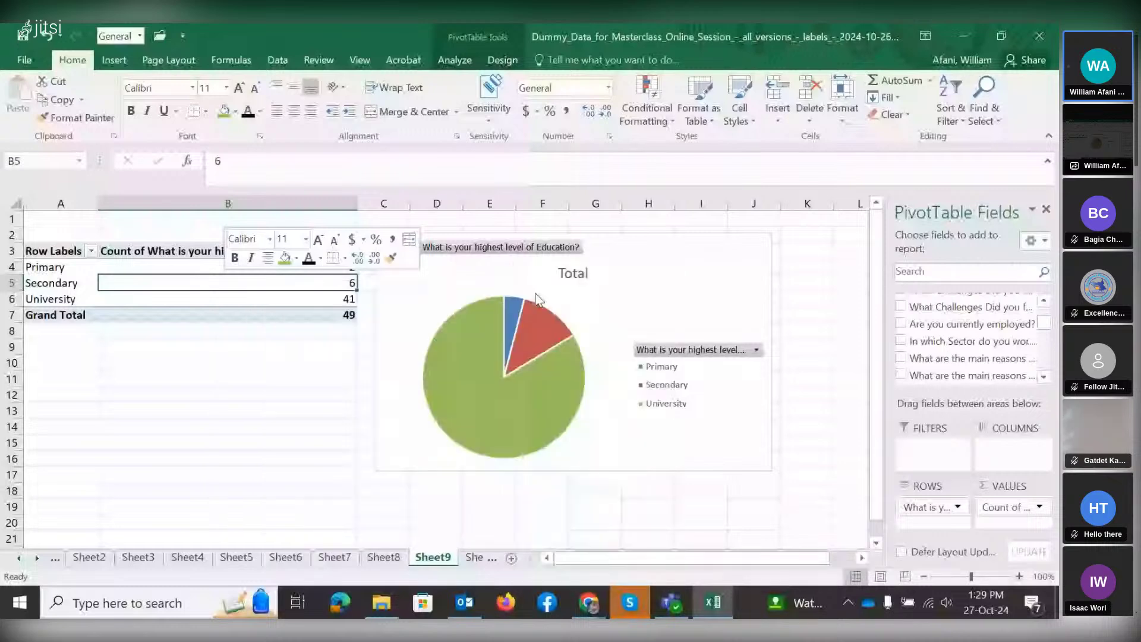
Format the education-level percentages and the grand total in the PivotTable with no decimal places.
{"action": "left_click_drag", "start_coordinate": [344, 267], "coordinate": [344, 299]}
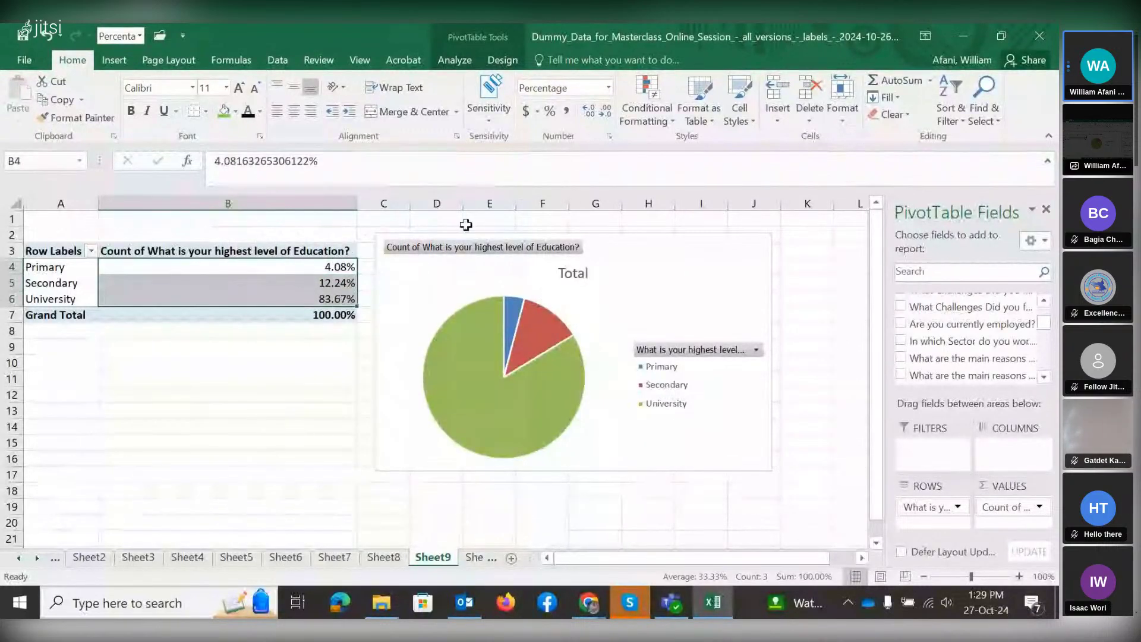
{"action": "left_click", "coordinate": [607, 115]}
{"action": "left_click", "coordinate": [607, 116]}
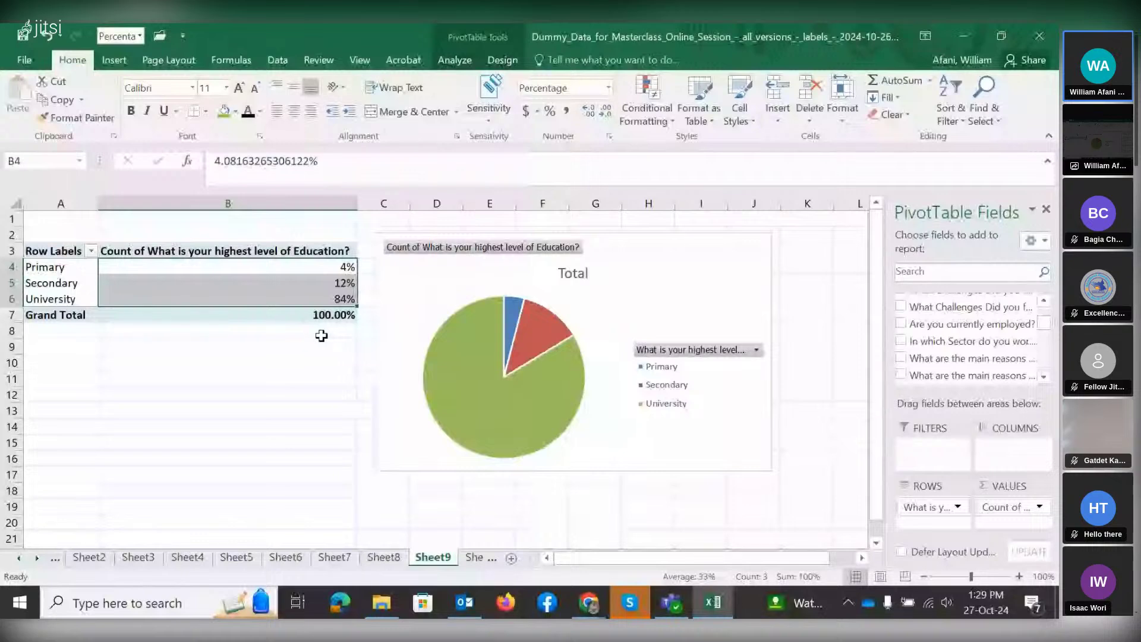
{"action": "left_click", "coordinate": [324, 315]}
{"action": "left_click", "coordinate": [606, 113]}
{"action": "left_click", "coordinate": [608, 116]}
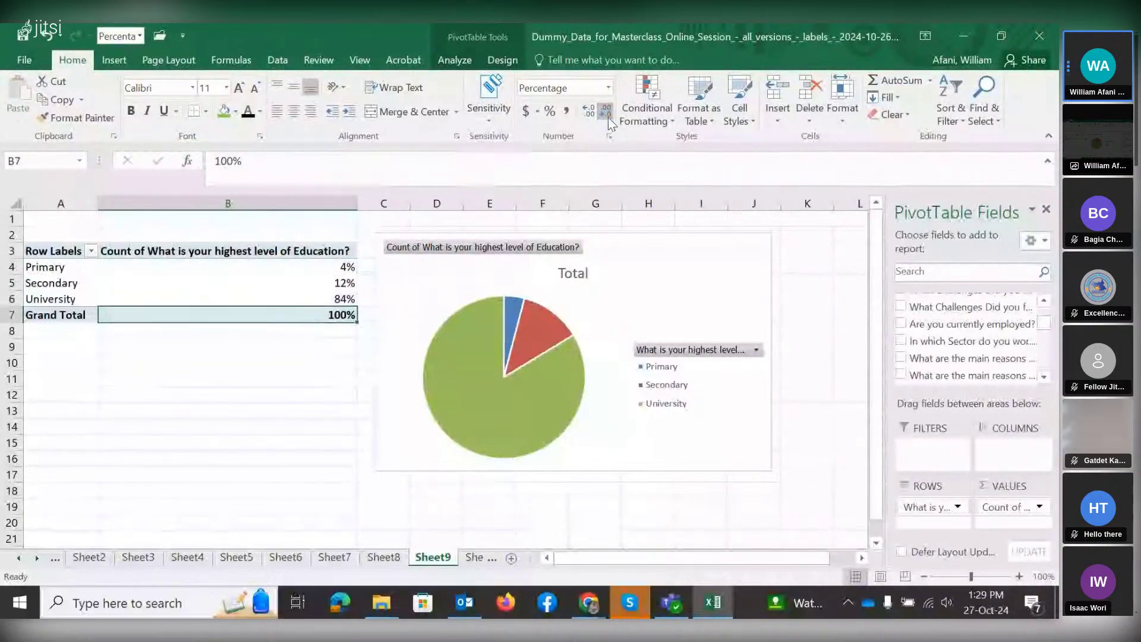
{"action": "left_click", "coordinate": [292, 328]}
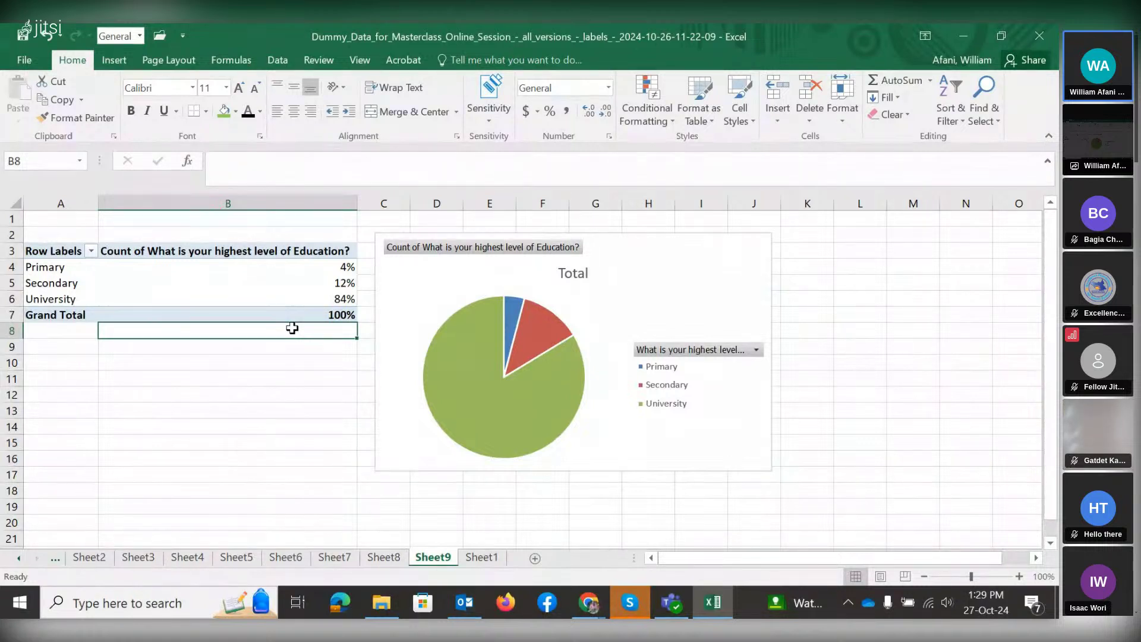
{"action": "left_click", "coordinate": [321, 299]}
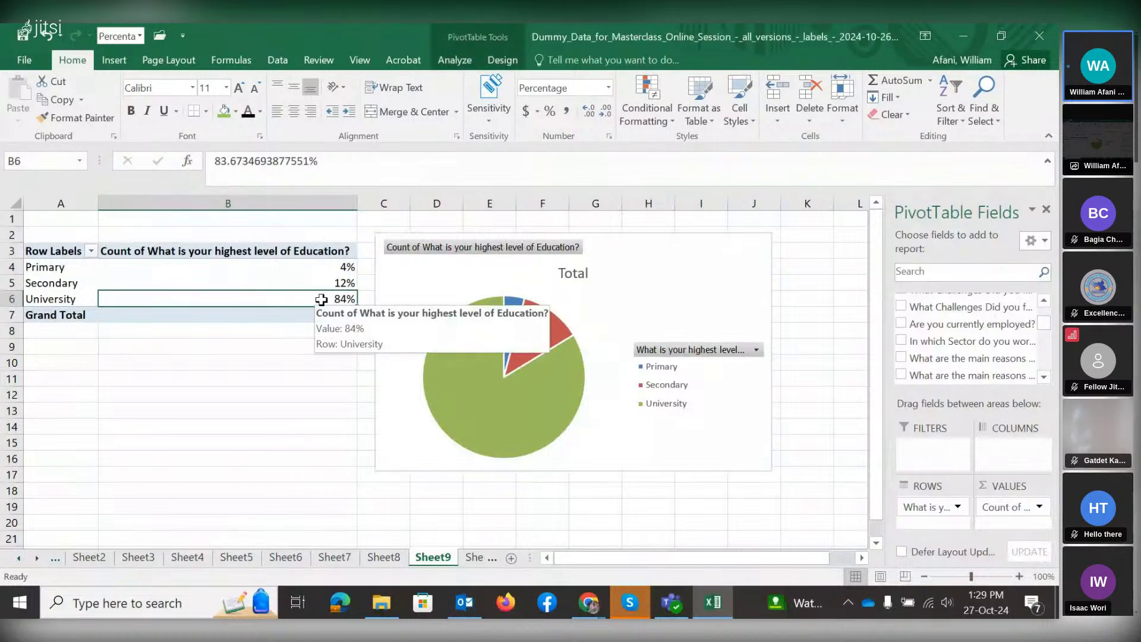
Change the pie chart's title to "Highest level of education".
{"action": "left_click", "coordinate": [718, 275]}
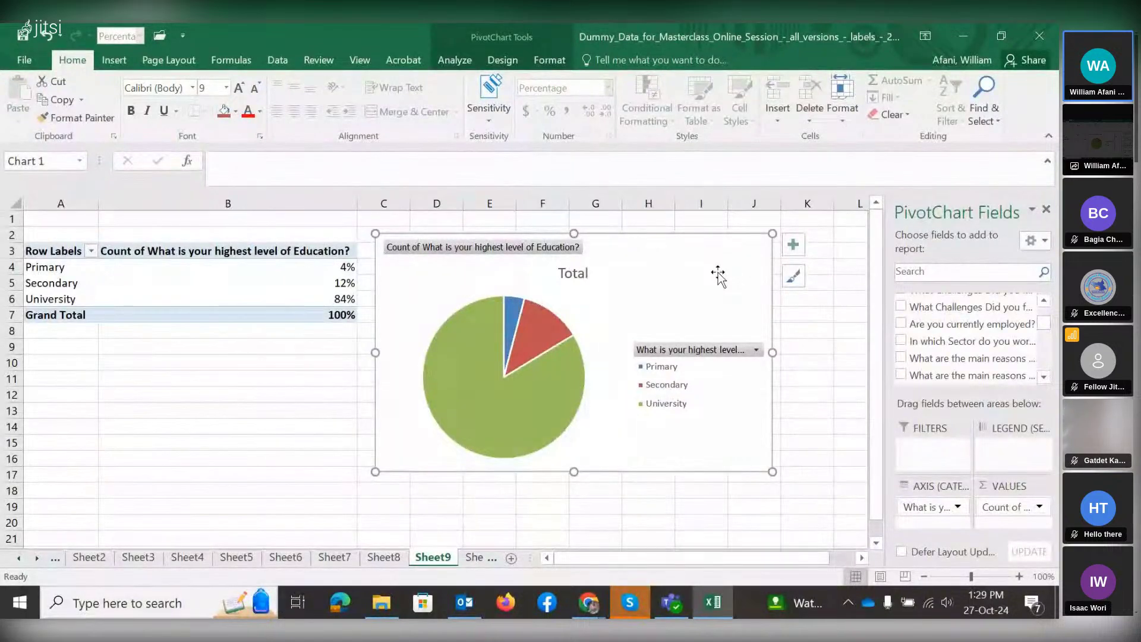
{"action": "left_click", "coordinate": [796, 244]}
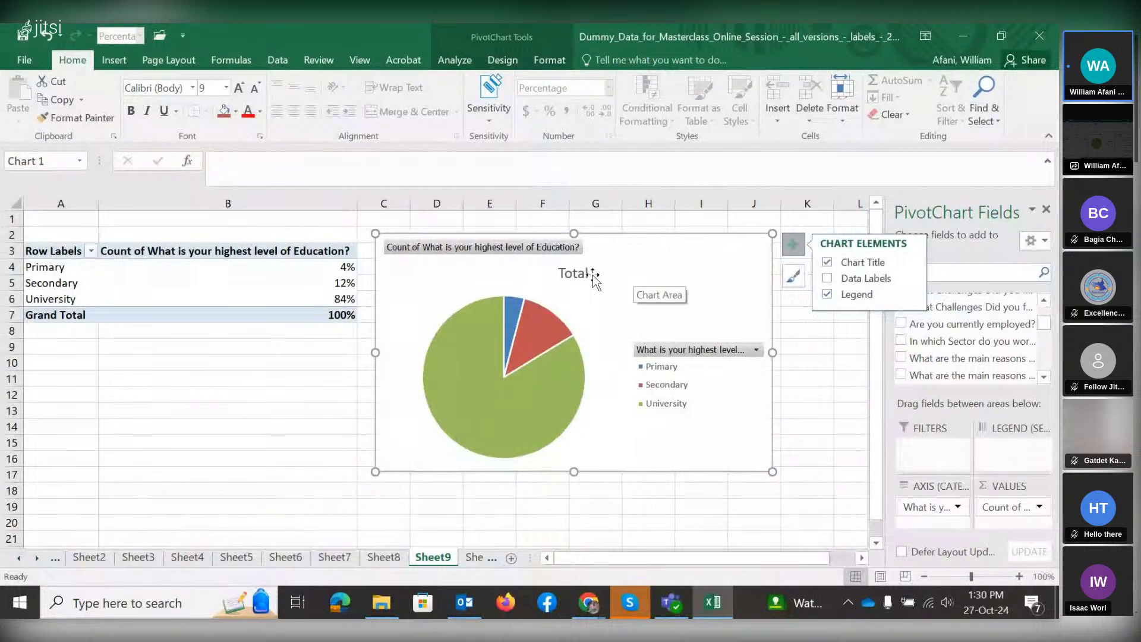
{"action": "left_click", "coordinate": [573, 274]}
{"action": "left_click", "coordinate": [574, 274]}
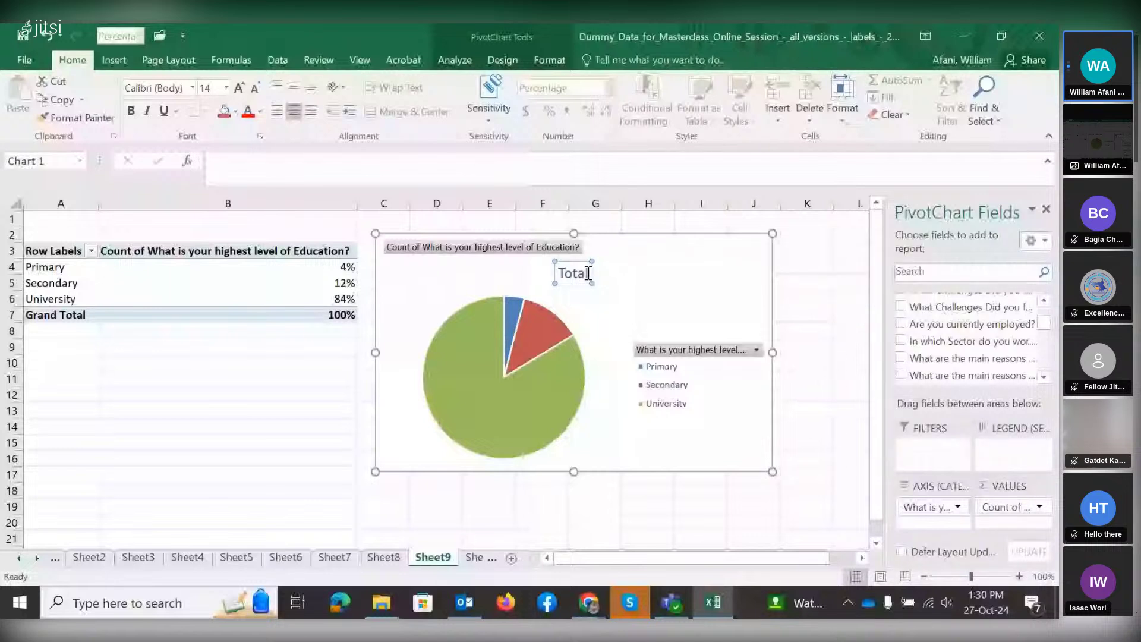
{"action": "double_click", "coordinate": [588, 273]}
{"action": "type", "text": "Hi"}
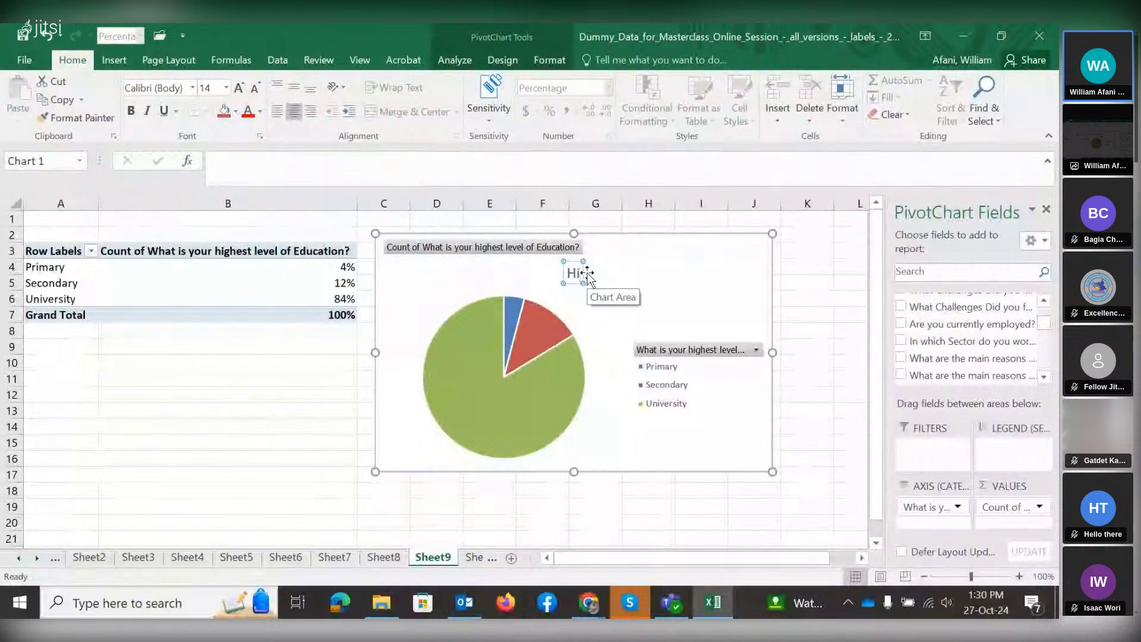
{"action": "type", "text": "ghest leve"}
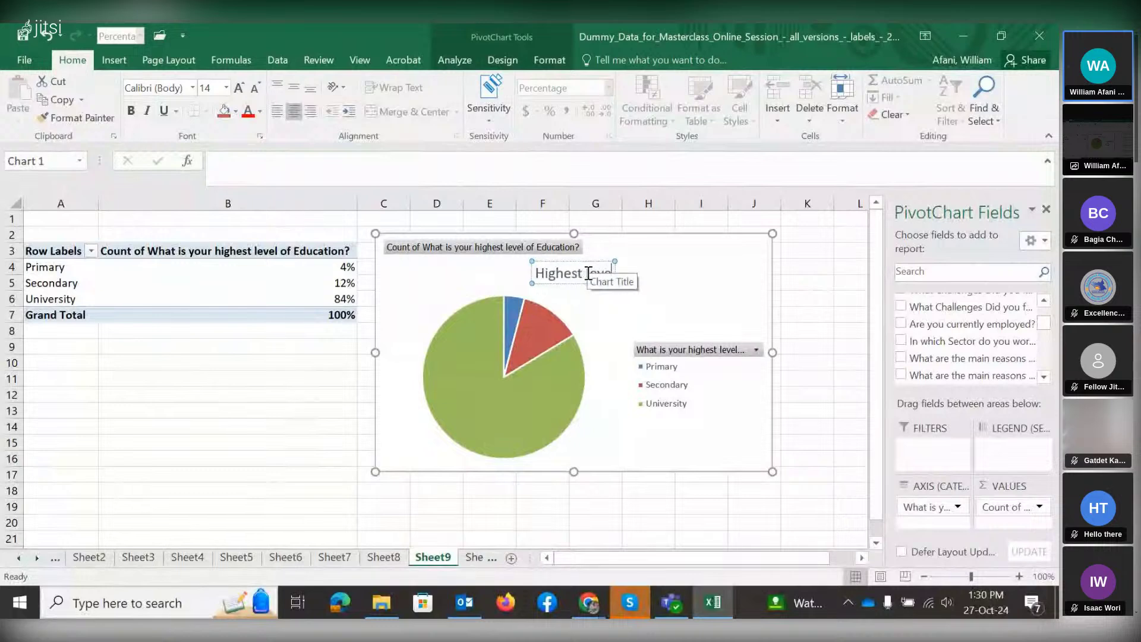
{"action": "type", "text": "l of edu"}
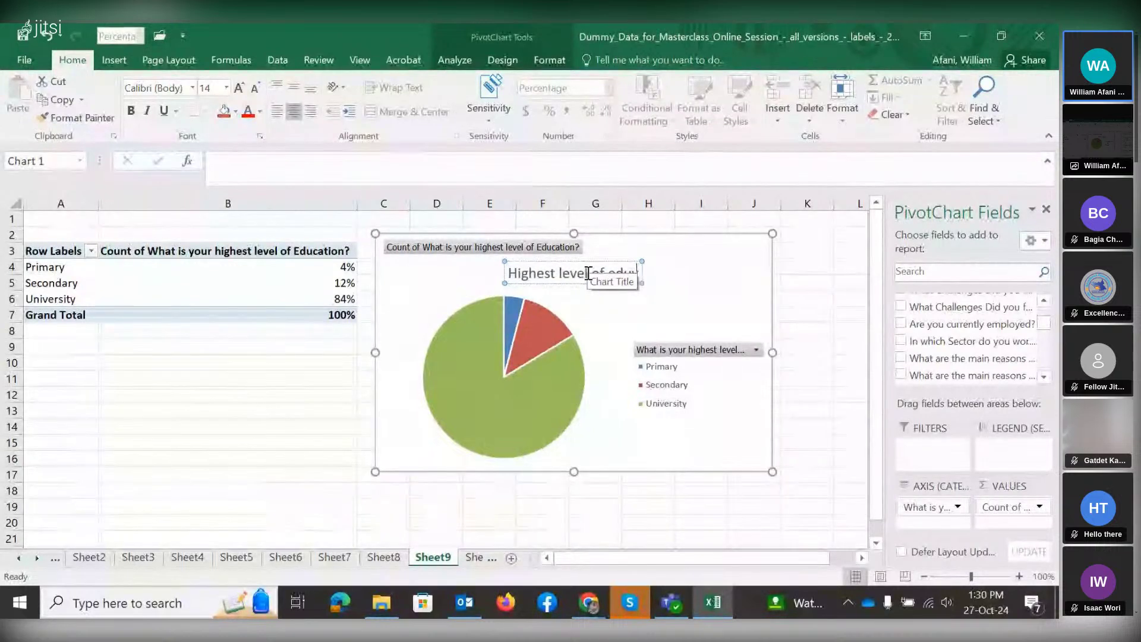
{"action": "type", "text": "cation"}
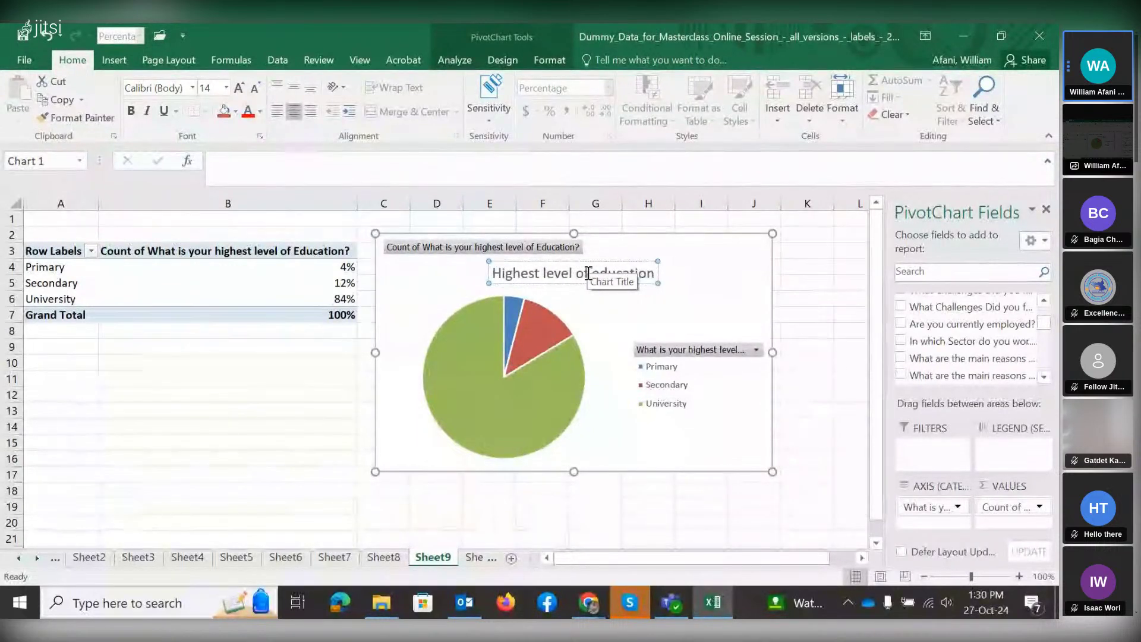
{"action": "left_click", "coordinate": [701, 289]}
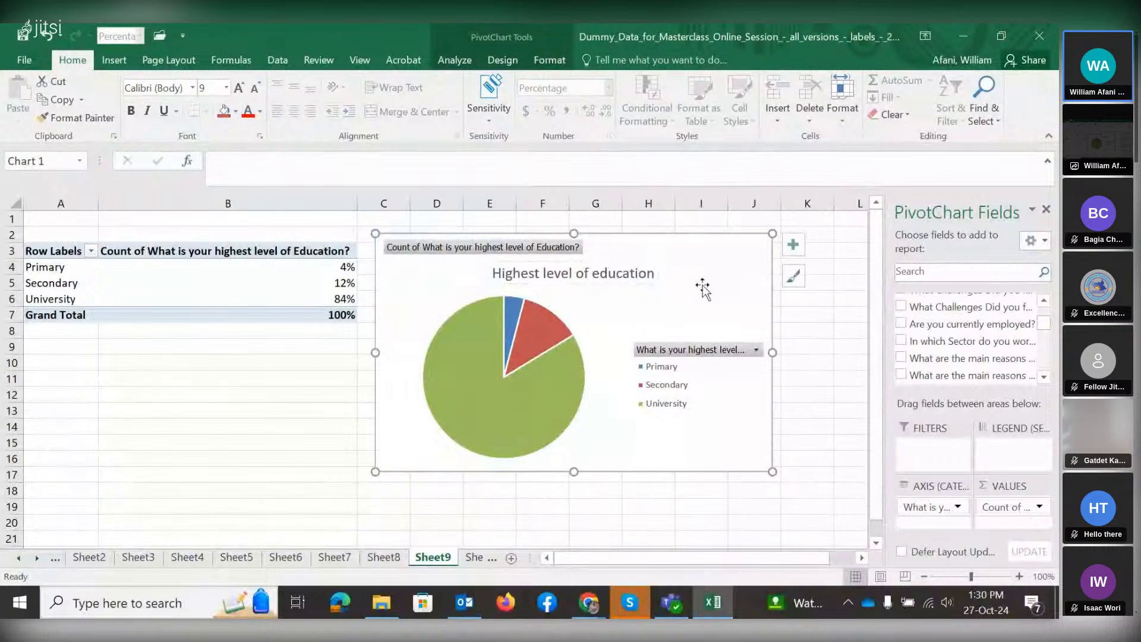
Add data labels to the pie chart's education-level slices.
{"action": "left_click", "coordinate": [799, 246]}
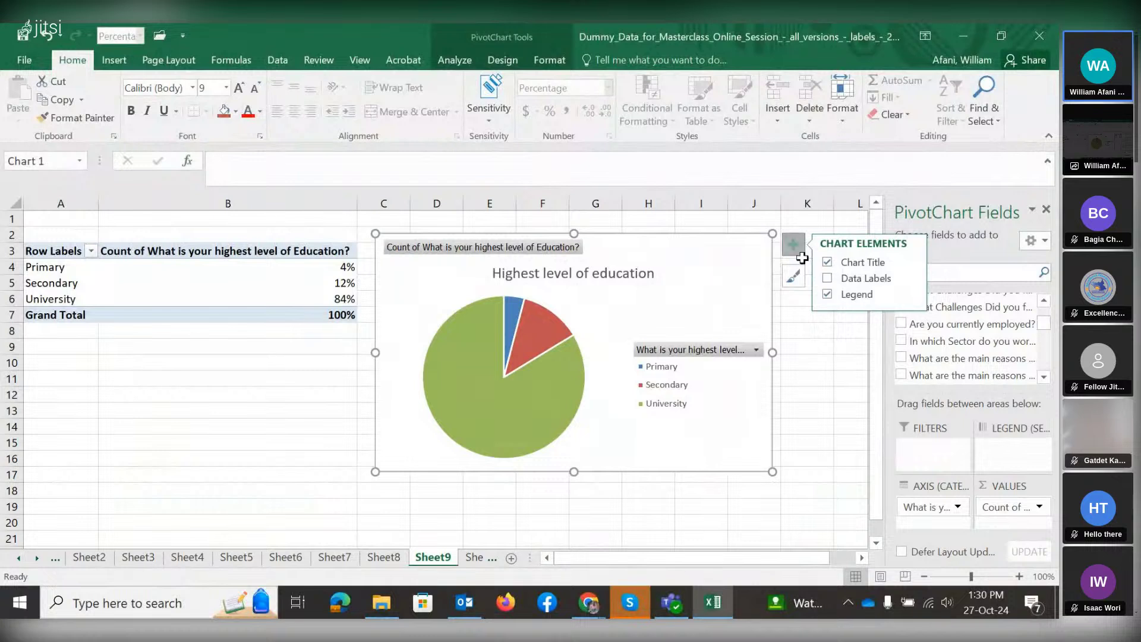
{"action": "left_click", "coordinate": [827, 280]}
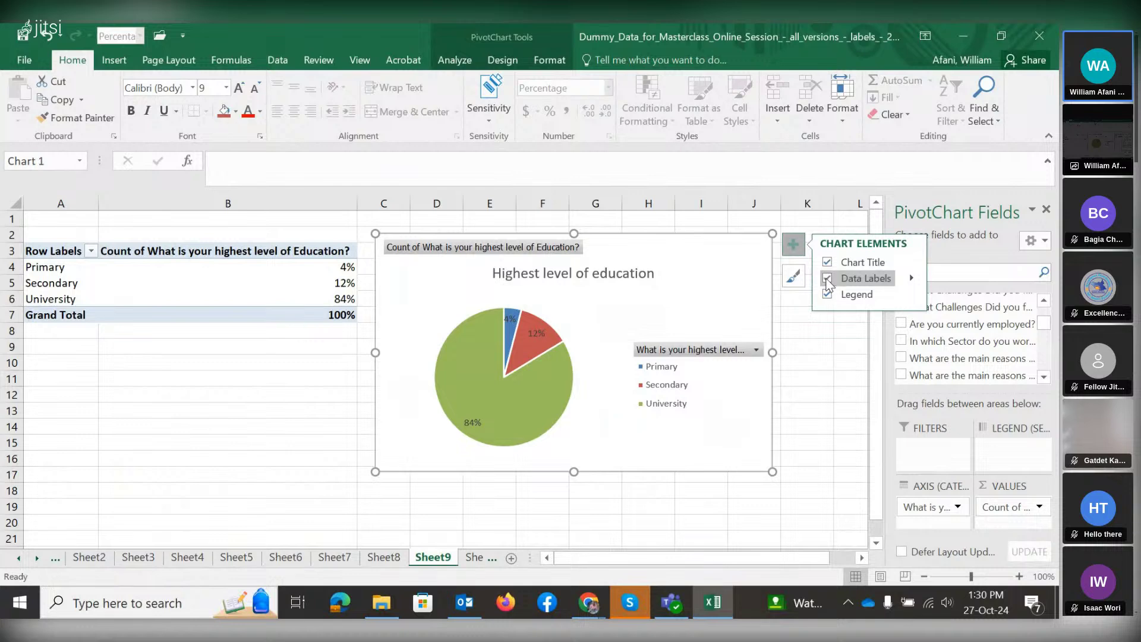
{"action": "left_click", "coordinate": [831, 375]}
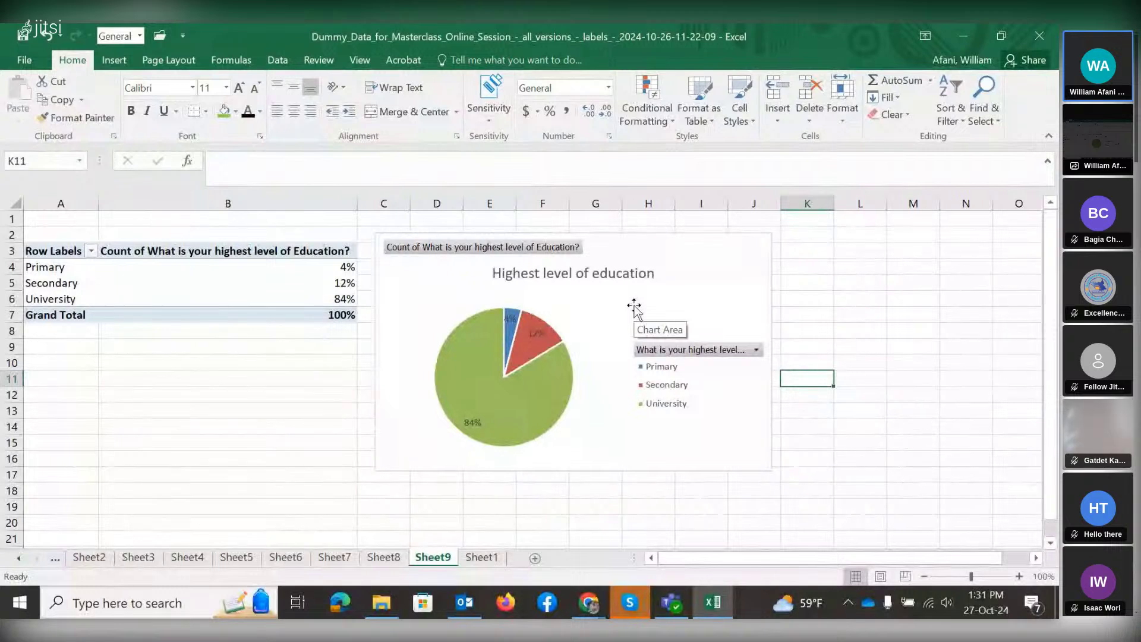
Recolour the pie chart with the Colorful palette that starts with orange, teal and purple.
{"action": "left_click", "coordinate": [694, 282]}
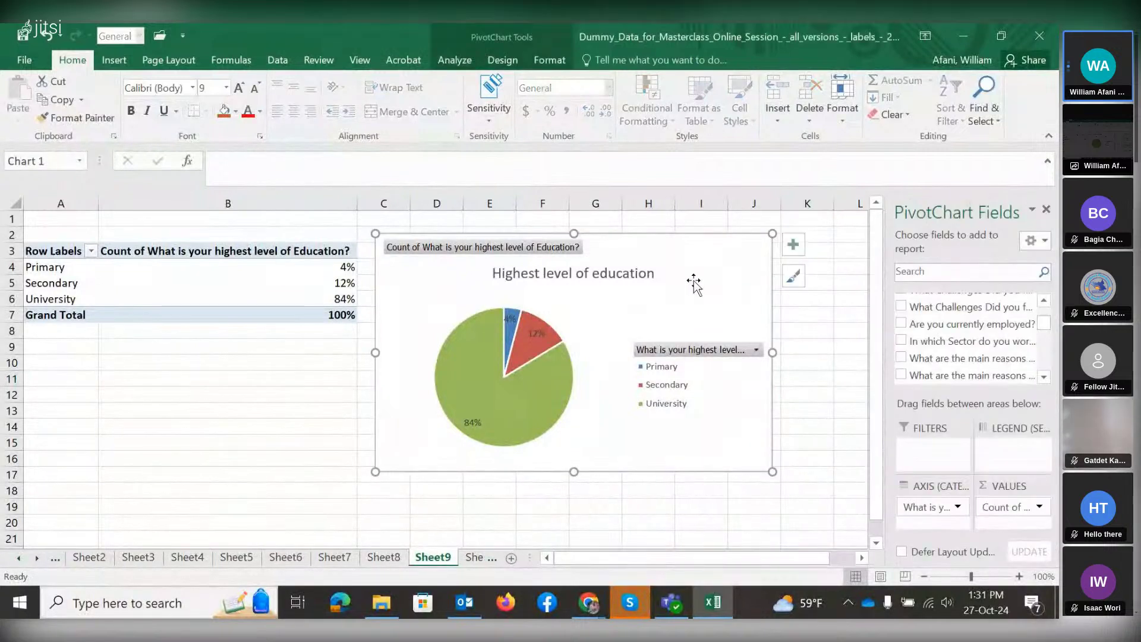
{"action": "left_click", "coordinate": [502, 64]}
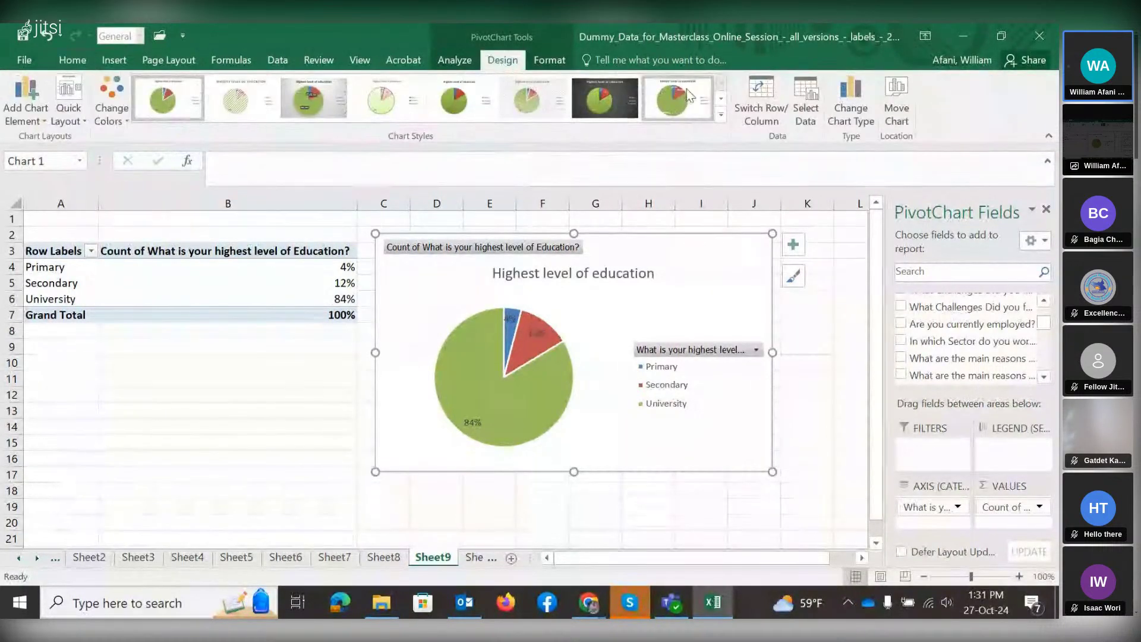
{"action": "left_click", "coordinate": [290, 114]}
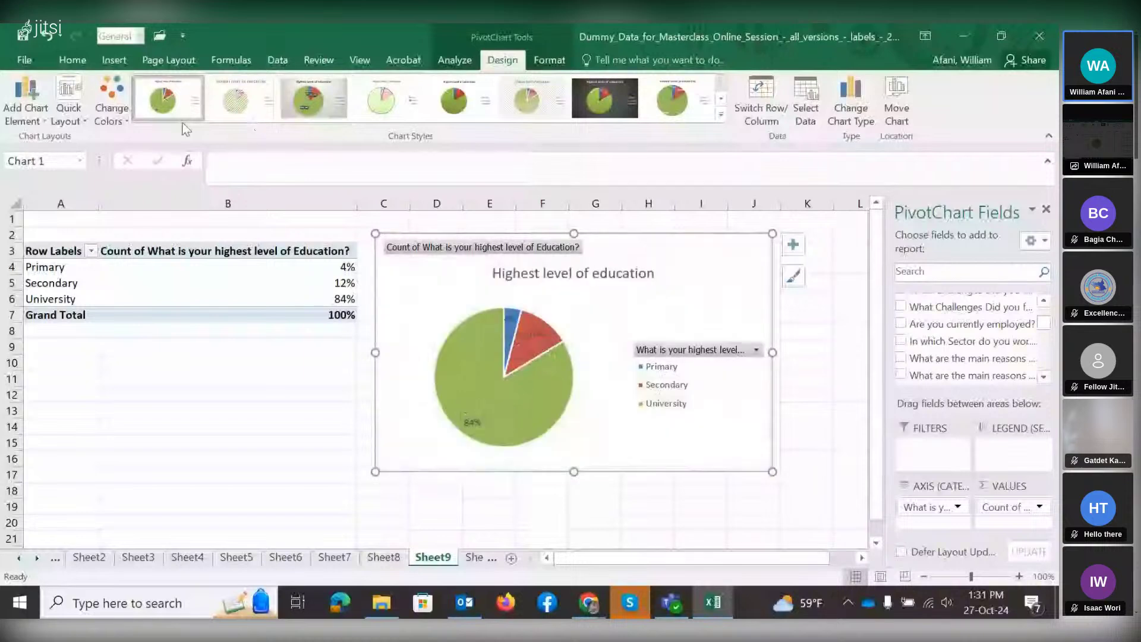
{"action": "left_click", "coordinate": [129, 113]}
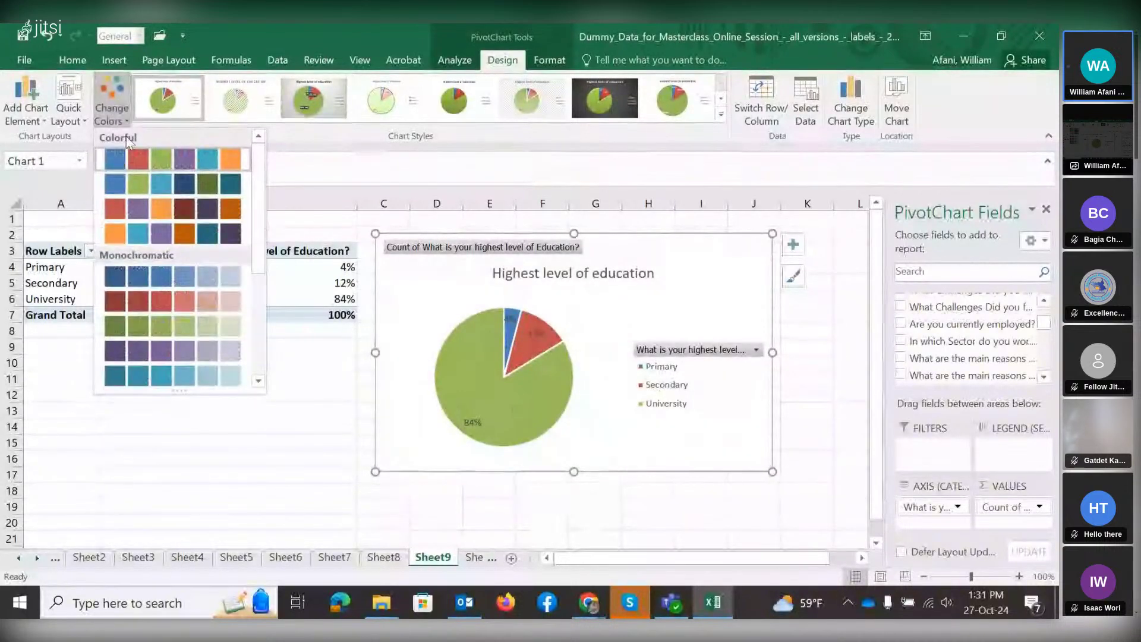
{"action": "left_click", "coordinate": [159, 231]}
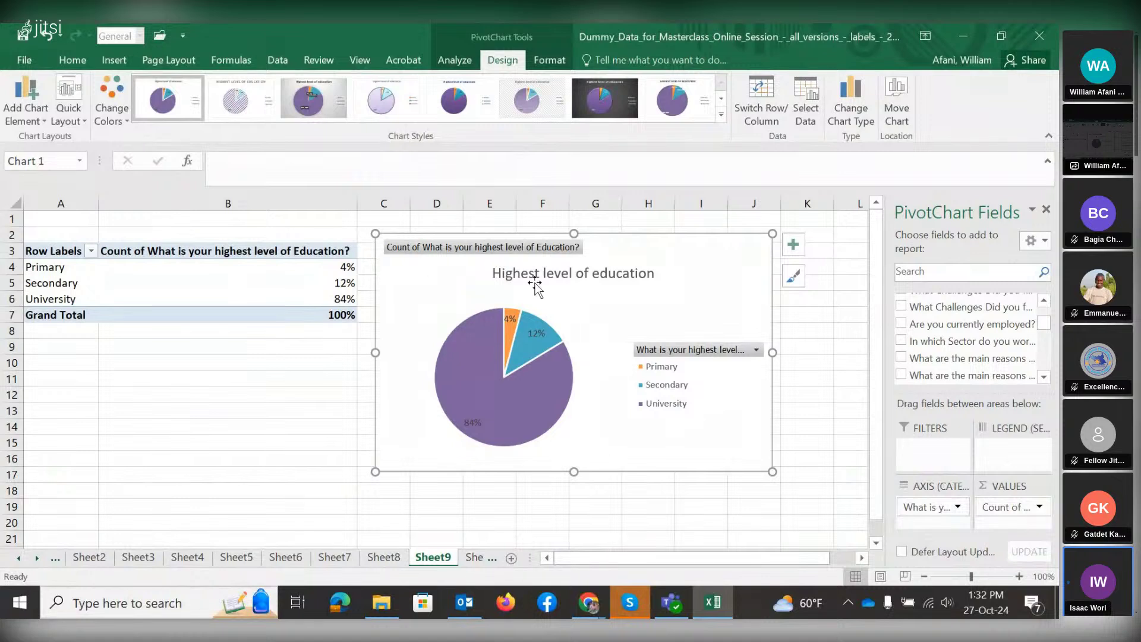
Remove the legend from the pie chart and add it back.
{"action": "left_click", "coordinate": [794, 245]}
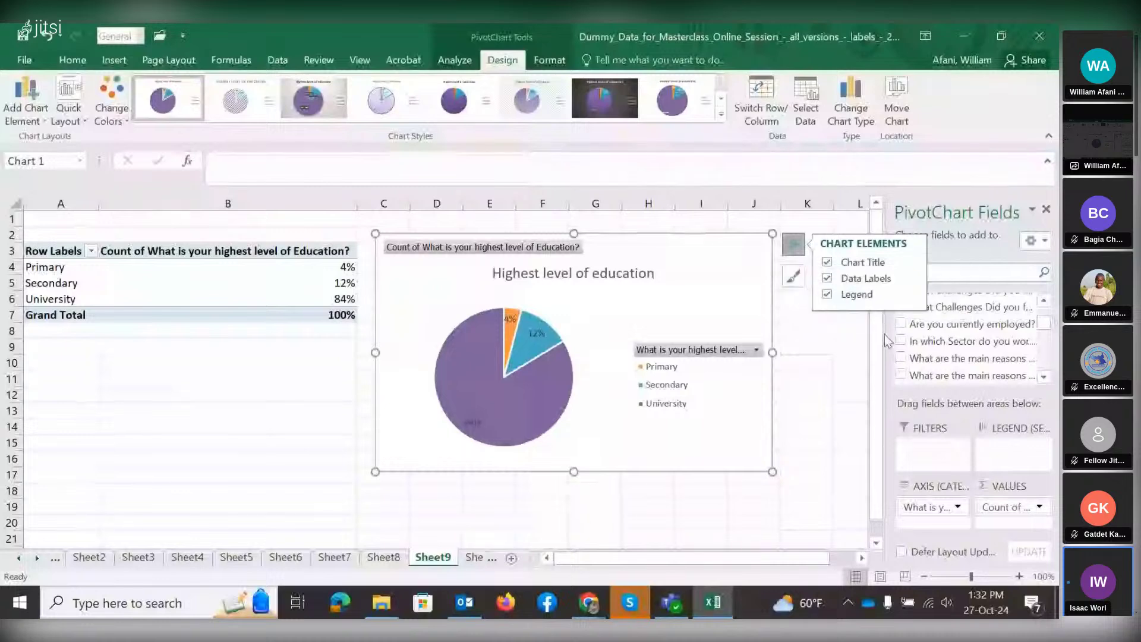
{"action": "left_click", "coordinate": [828, 295]}
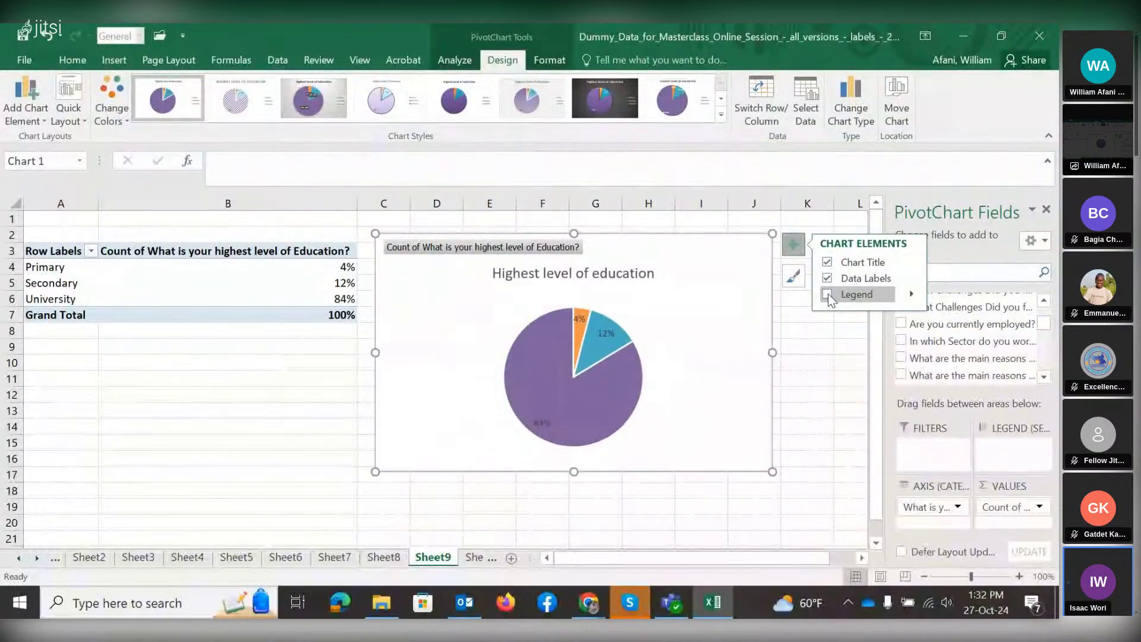
{"action": "left_click", "coordinate": [829, 295]}
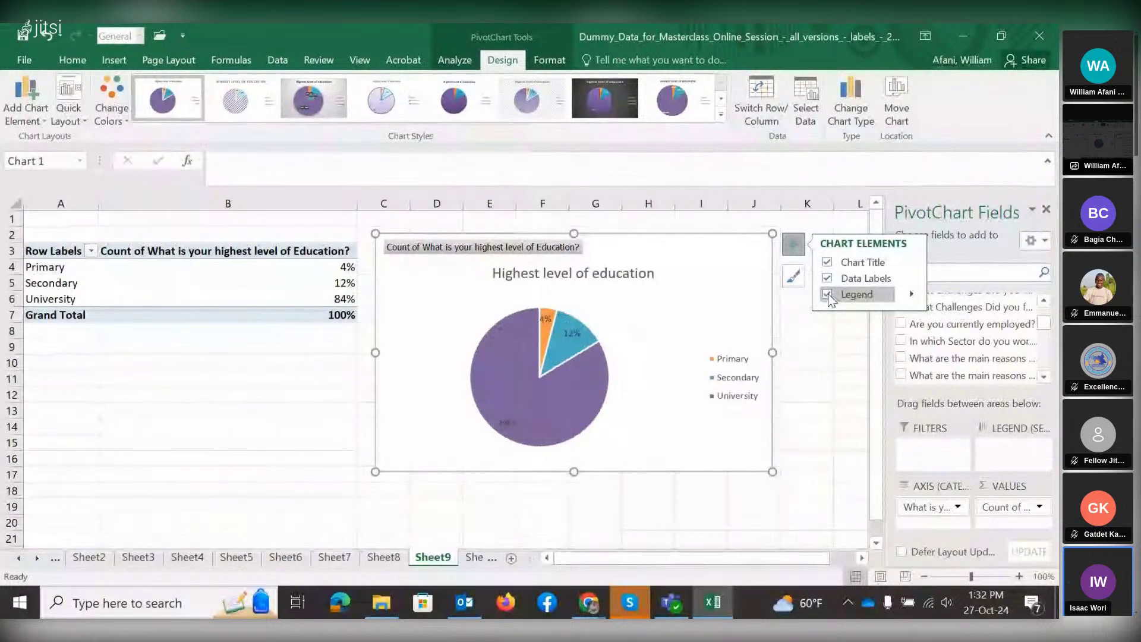
Try the pie chart's legend in the Left and Top positions, and set it back to Right.
{"action": "left_click", "coordinate": [794, 280]}
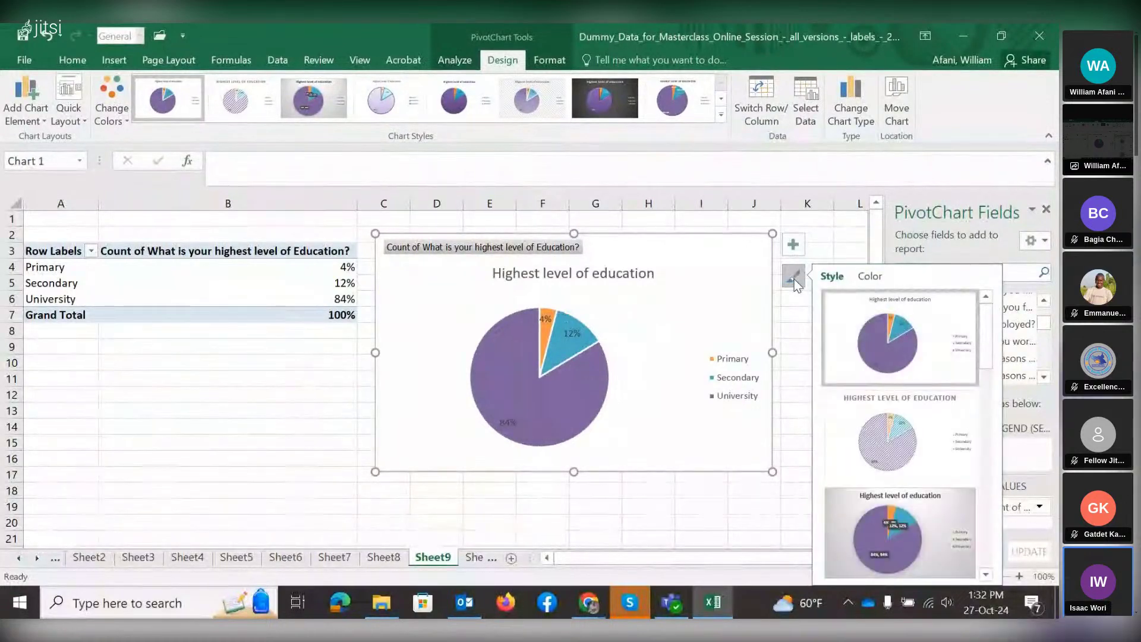
{"action": "left_click", "coordinate": [795, 245]}
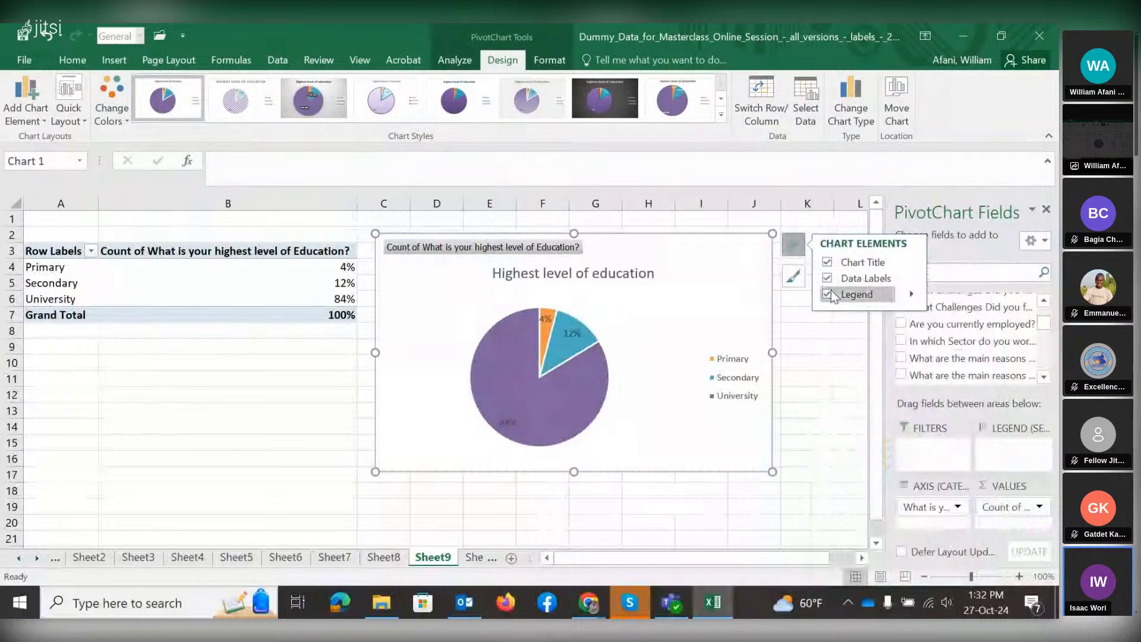
{"action": "left_click", "coordinate": [913, 294]}
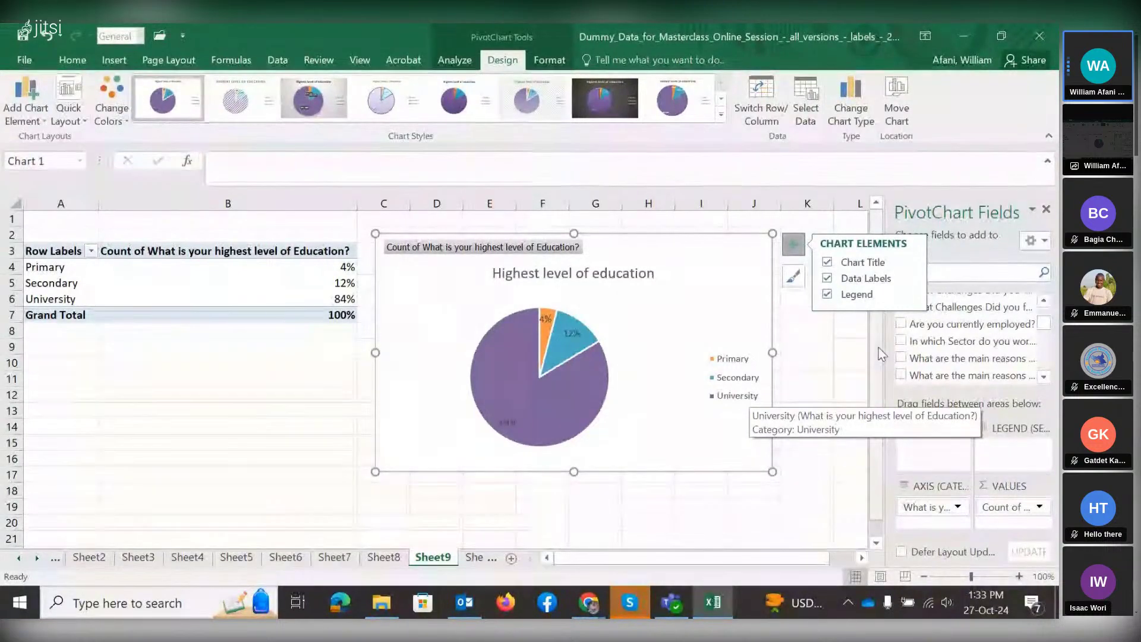
{"action": "left_click", "coordinate": [913, 295]}
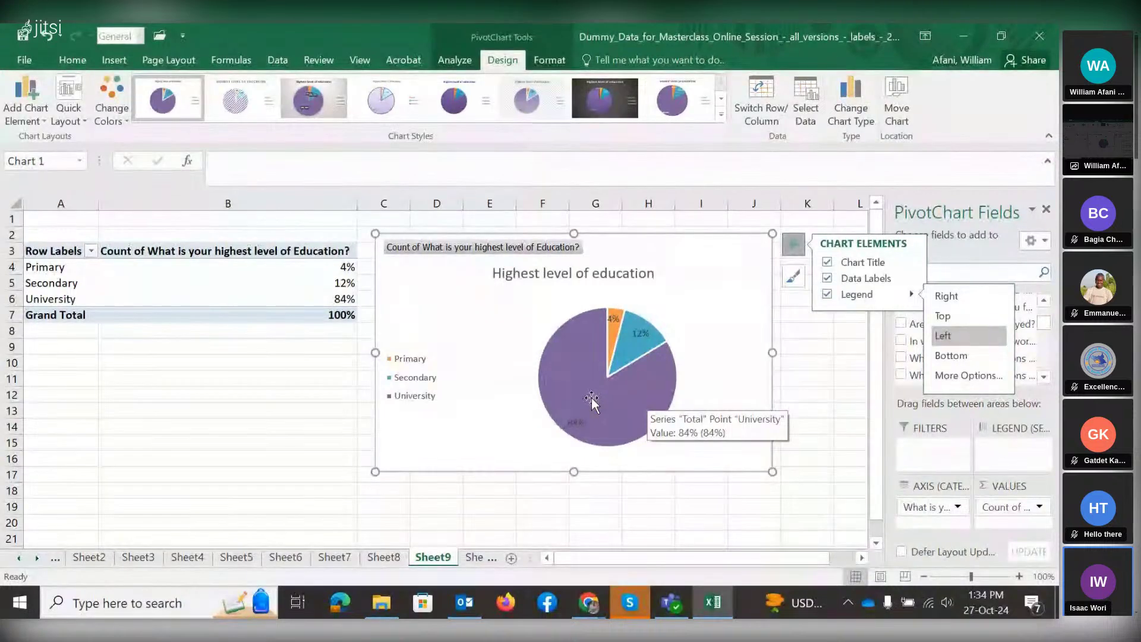
{"action": "left_click", "coordinate": [948, 315]}
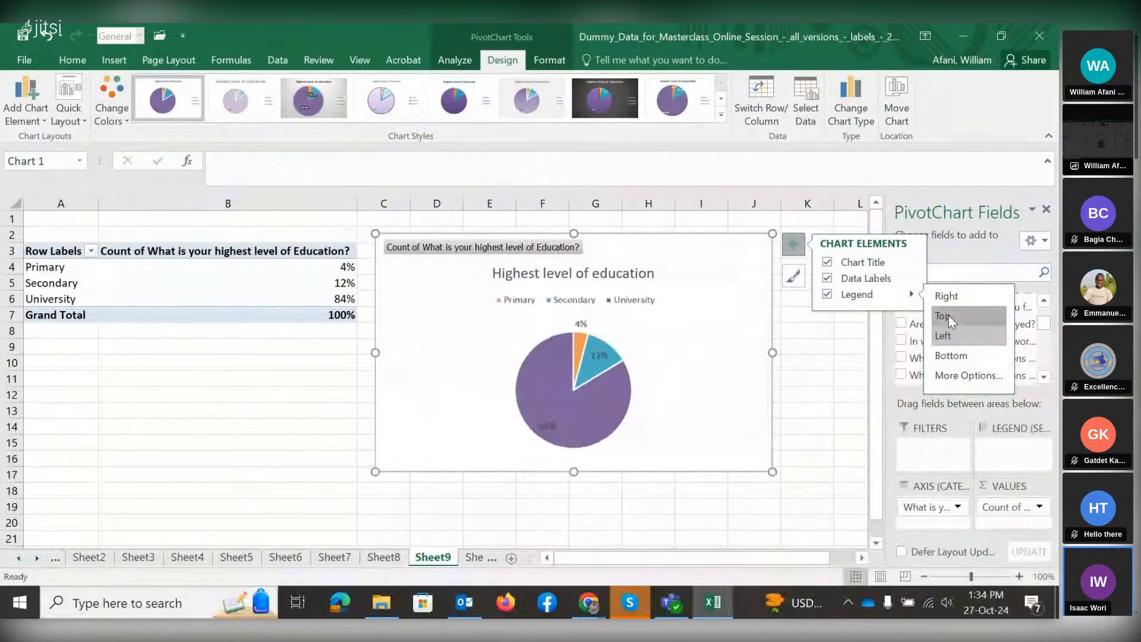
{"action": "left_click", "coordinate": [948, 296]}
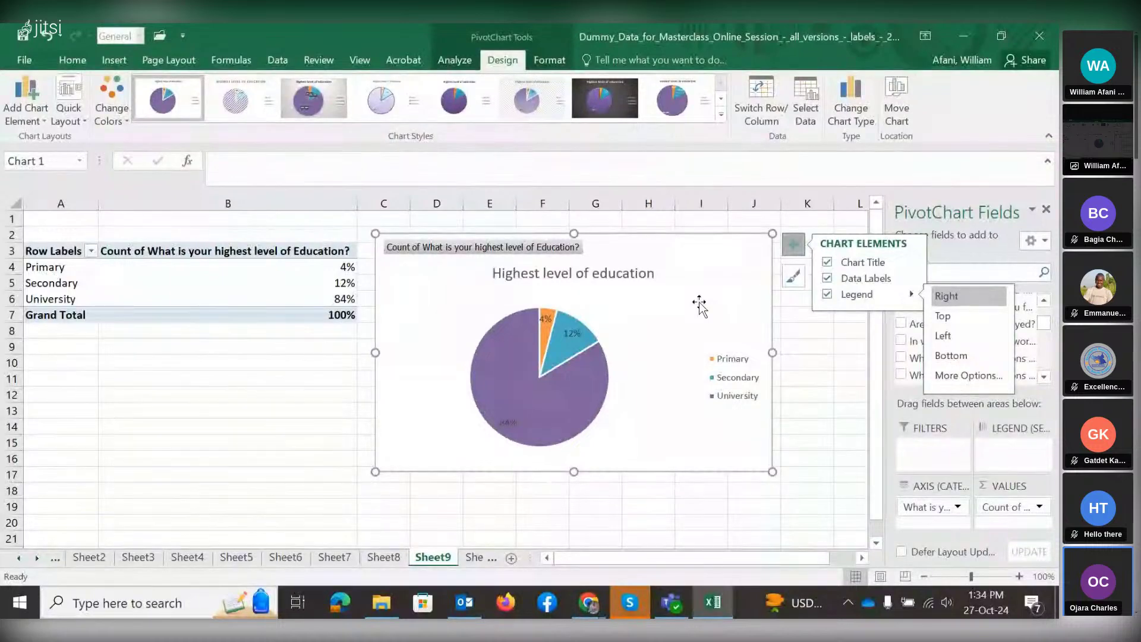
{"action": "left_click", "coordinate": [813, 361]}
{"action": "left_click", "coordinate": [713, 316]}
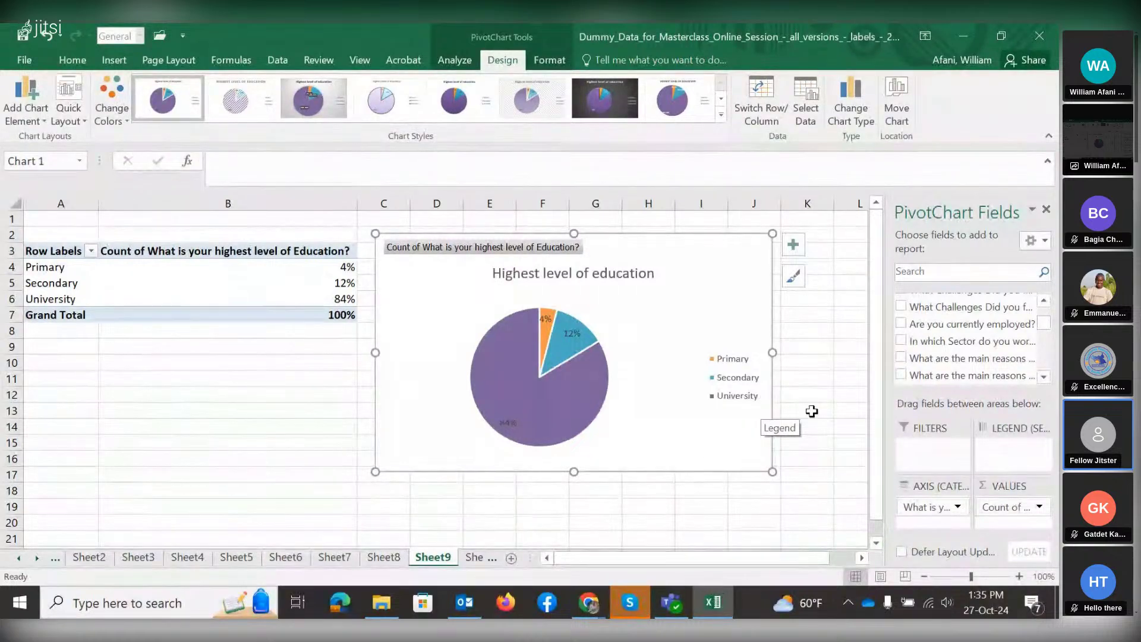
{"action": "left_click", "coordinate": [817, 412]}
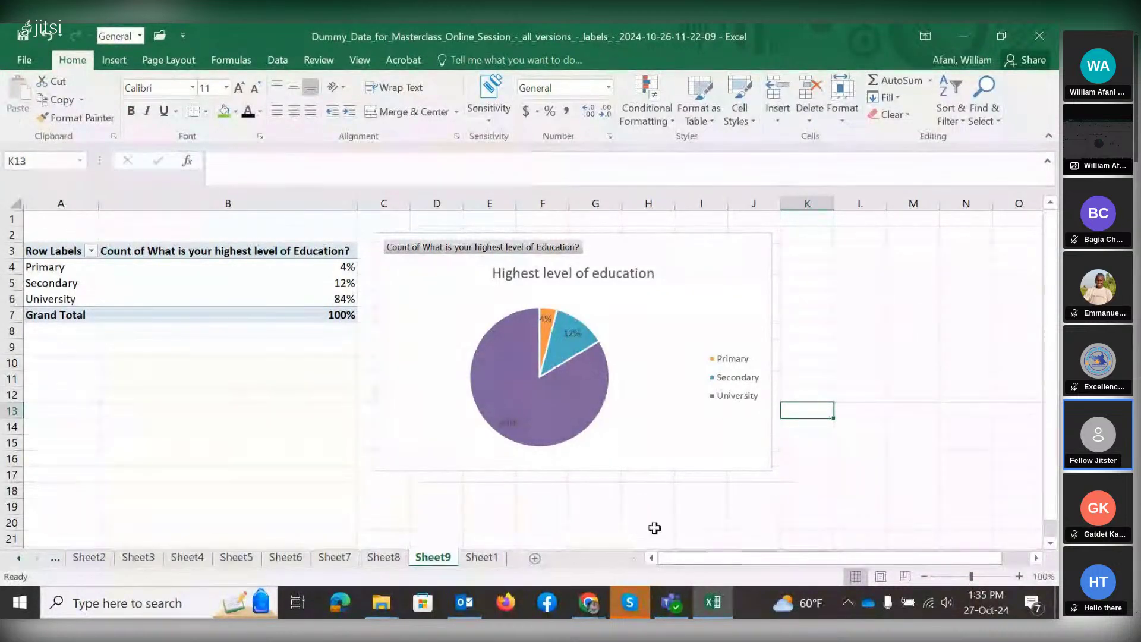
Switch to the Jitsi meeting in Chrome to check the participants' chat, and return to the Excel workbook.
{"action": "mouse_move", "coordinate": [592, 605]}
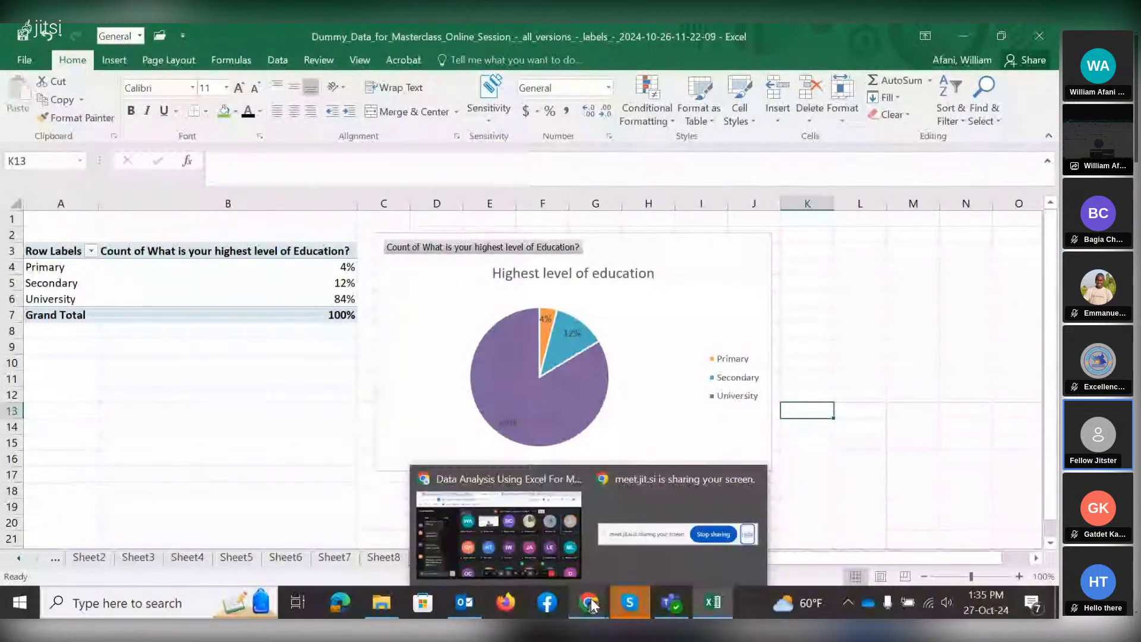
{"action": "left_click", "coordinate": [536, 548]}
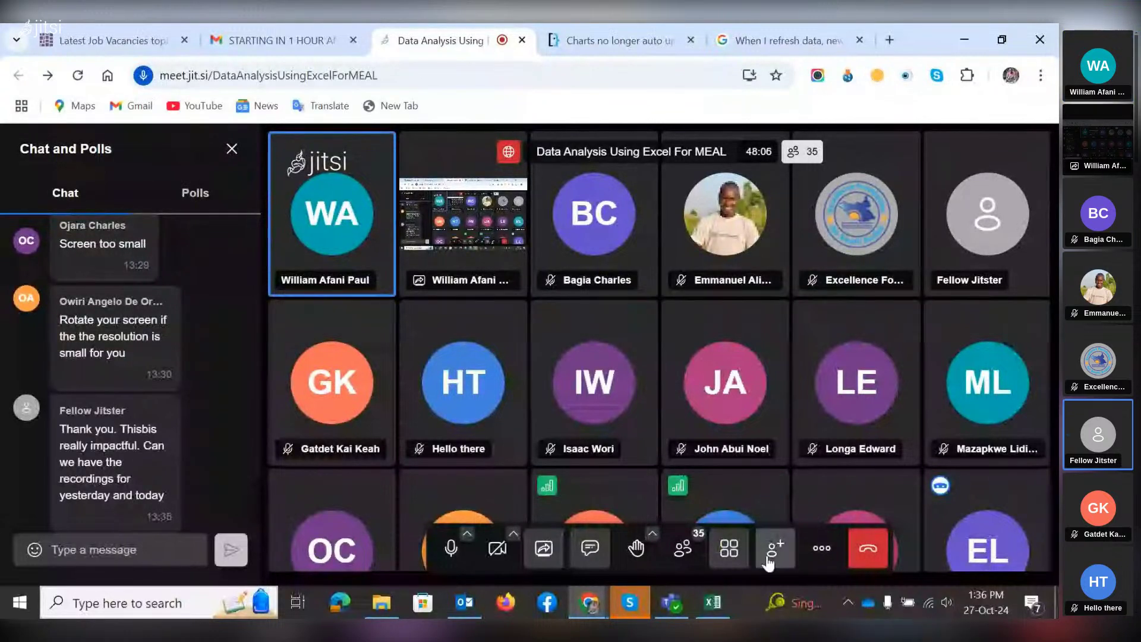
{"action": "left_click", "coordinate": [713, 603]}
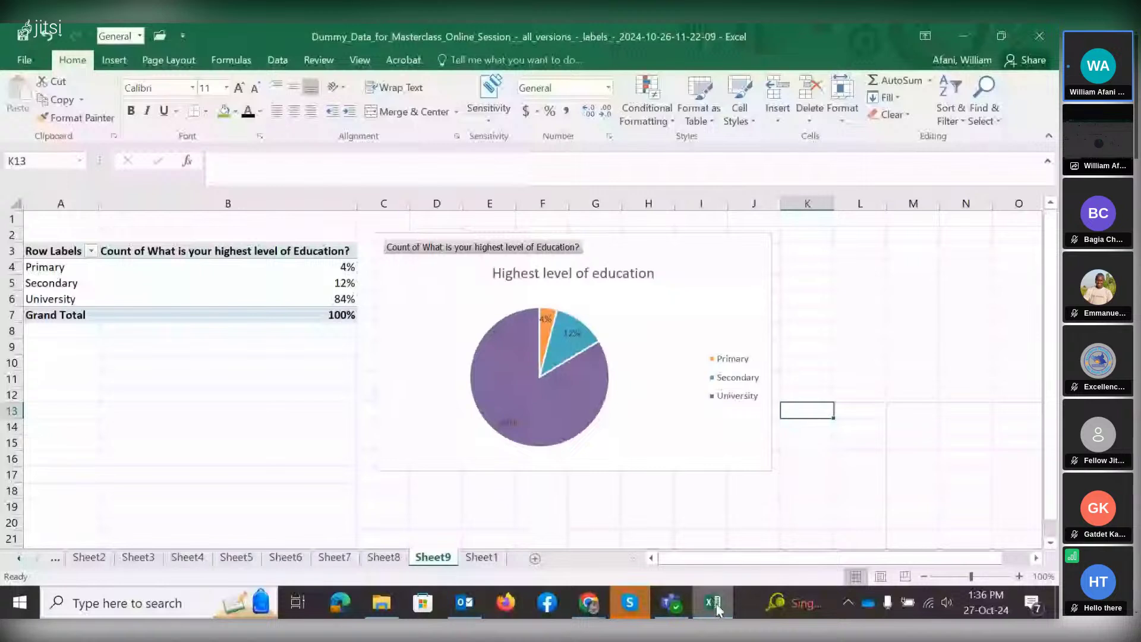
Open Sheet1 and look through the question columns of the survey data table.
{"action": "left_click", "coordinate": [694, 389]}
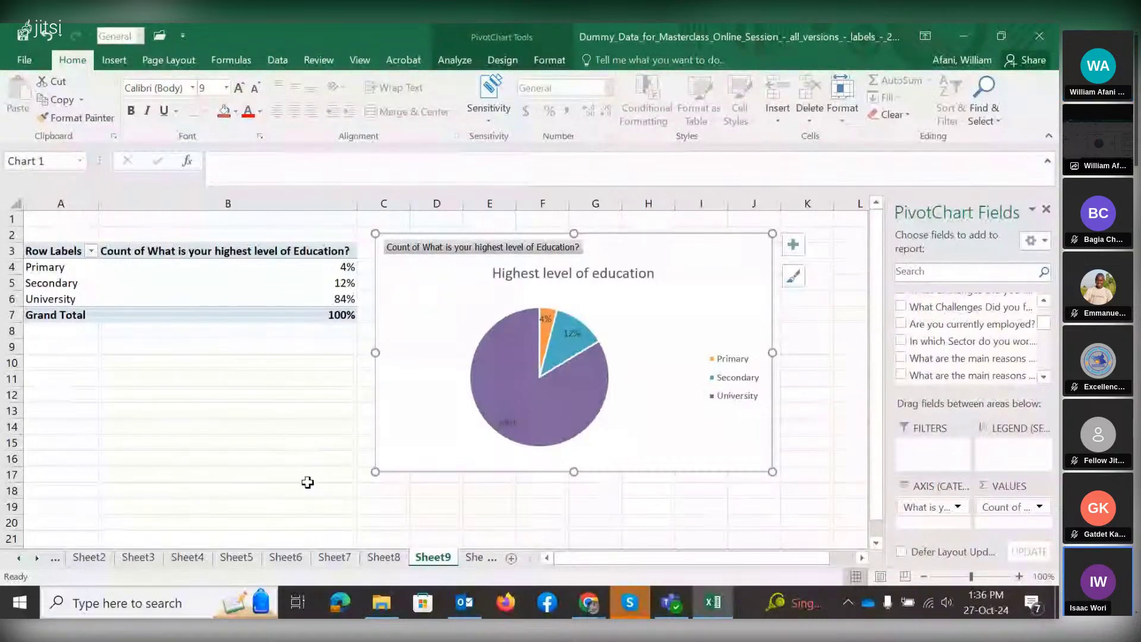
{"action": "left_click", "coordinate": [487, 559]}
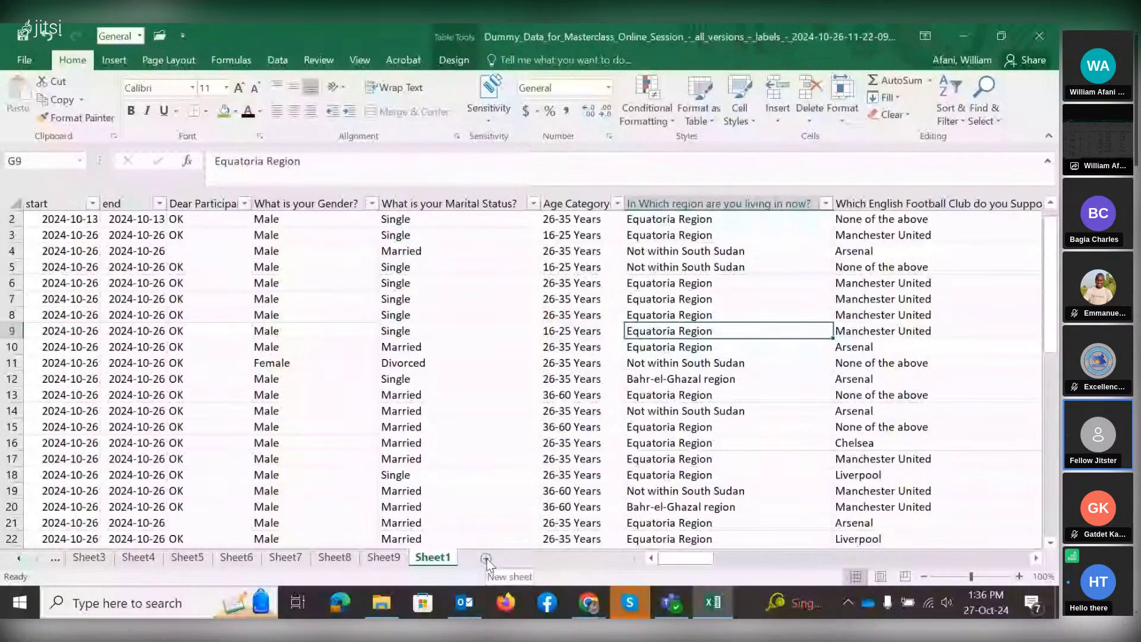
{"action": "left_click", "coordinate": [1036, 559]}
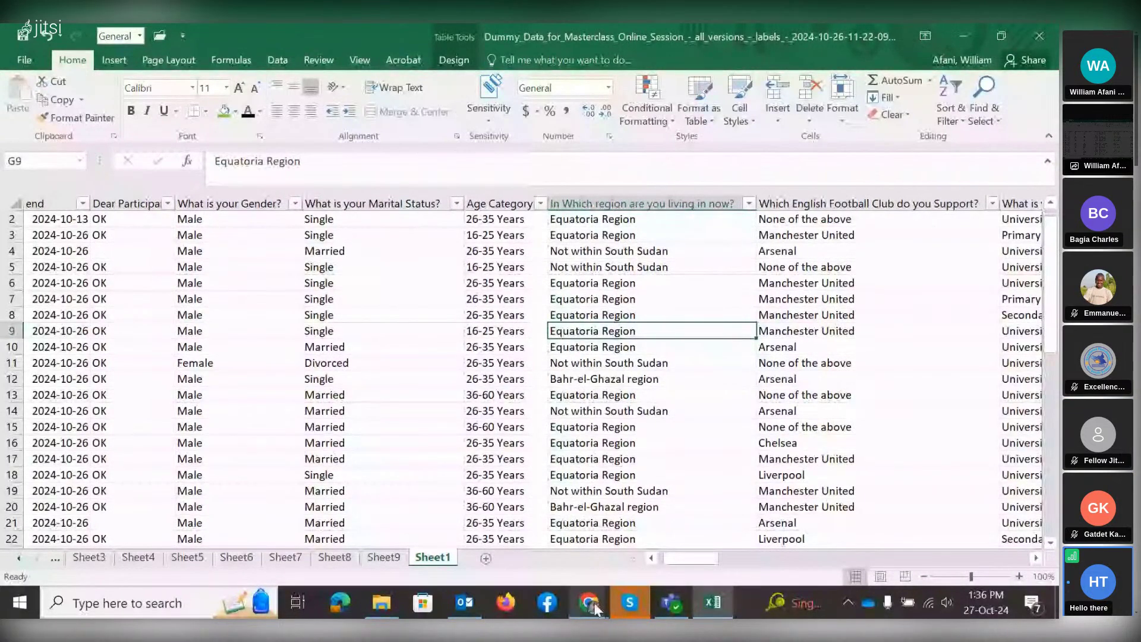
Switch to the Jitsi meeting in Chrome to view the participants and chat.
{"action": "mouse_move", "coordinate": [595, 606]}
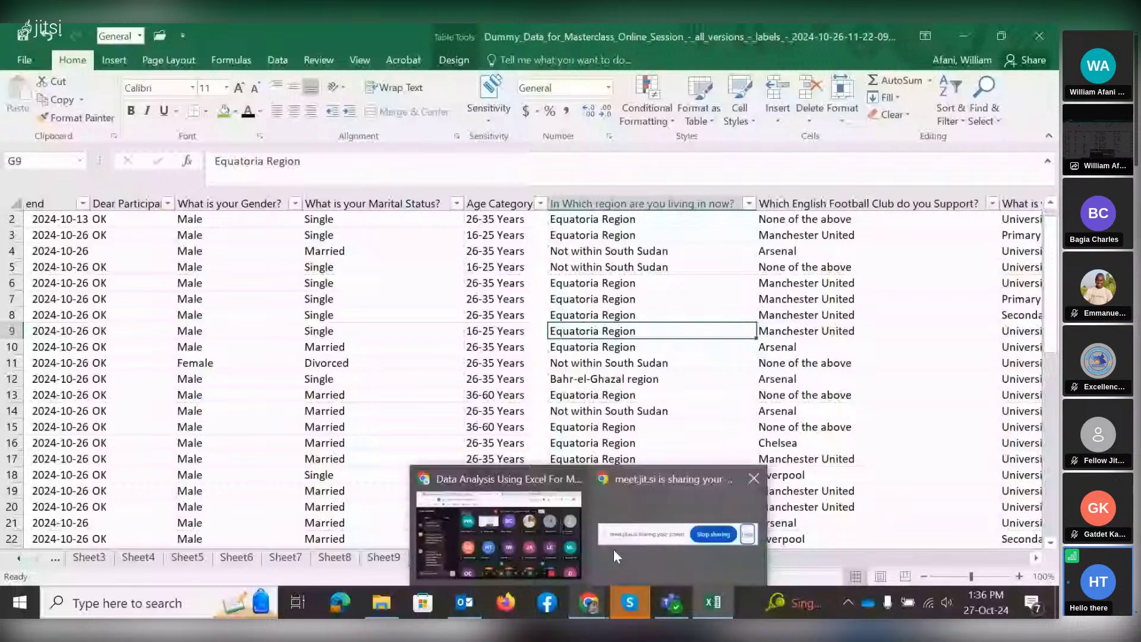
{"action": "left_click", "coordinate": [532, 547]}
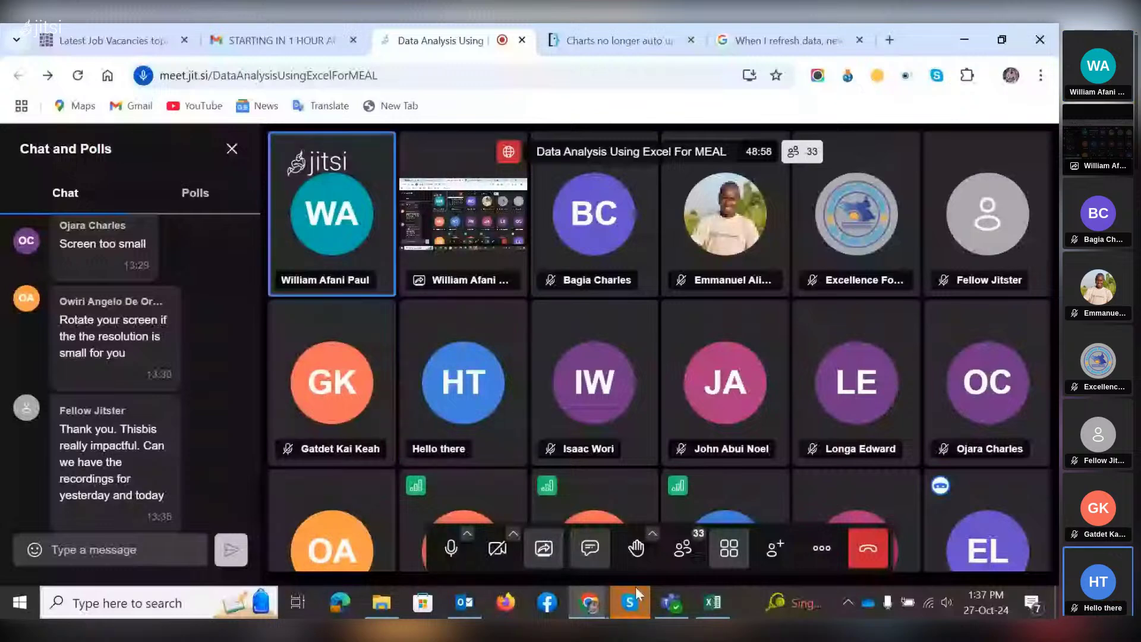
Return to the Excel workbook and review the percentages in Sheet9's education level PivotTable.
{"action": "left_click", "coordinate": [718, 607]}
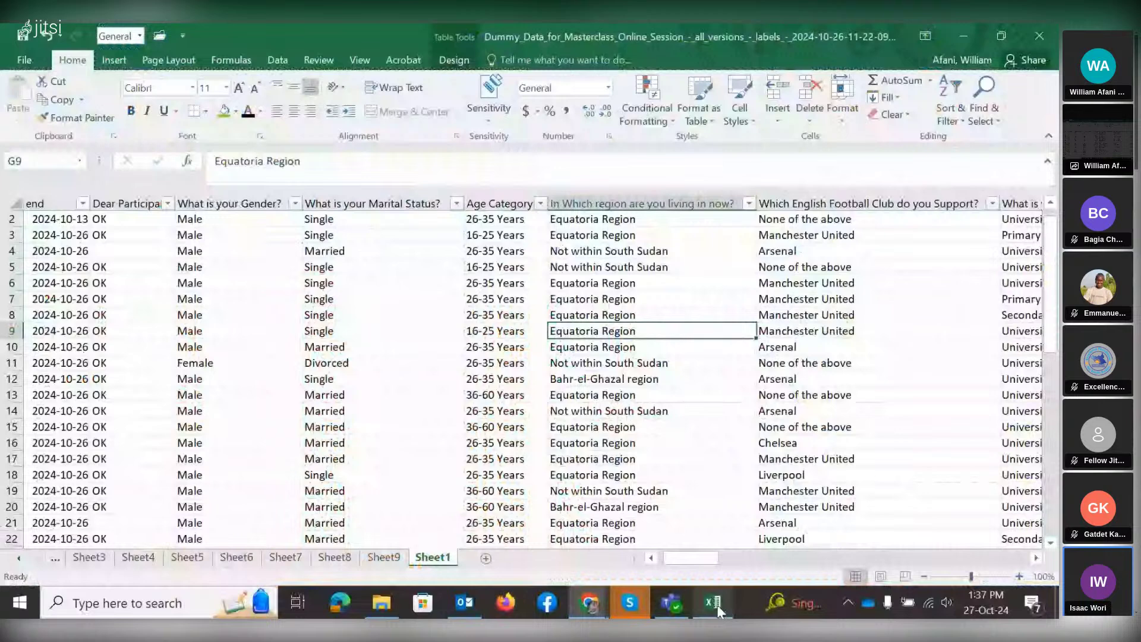
{"action": "left_click", "coordinate": [384, 558]}
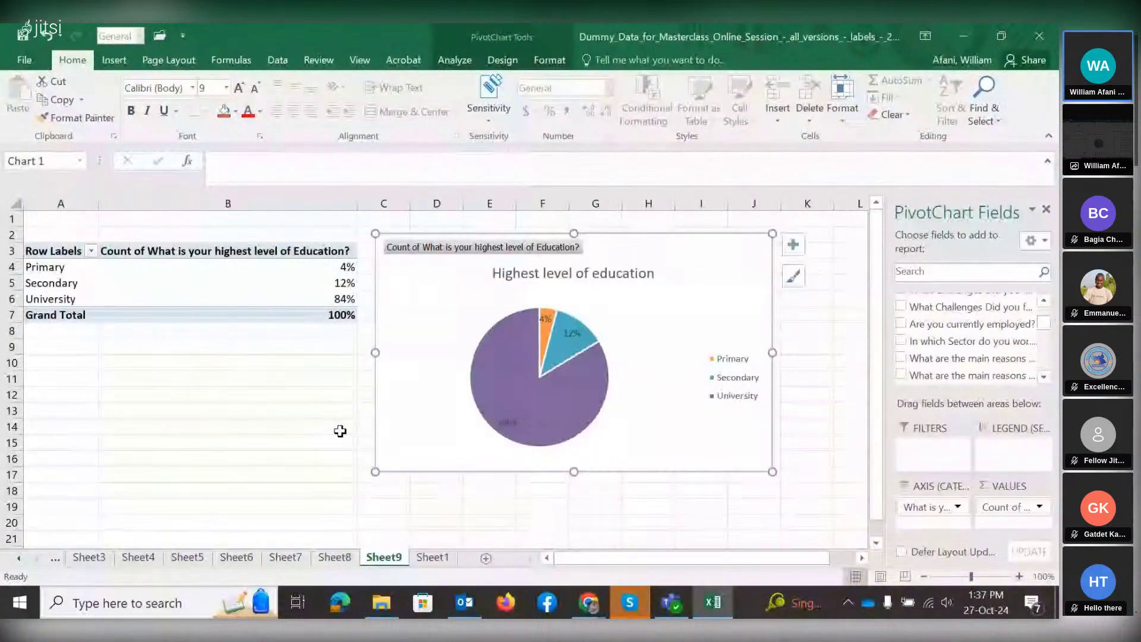
{"action": "left_click", "coordinate": [331, 266]}
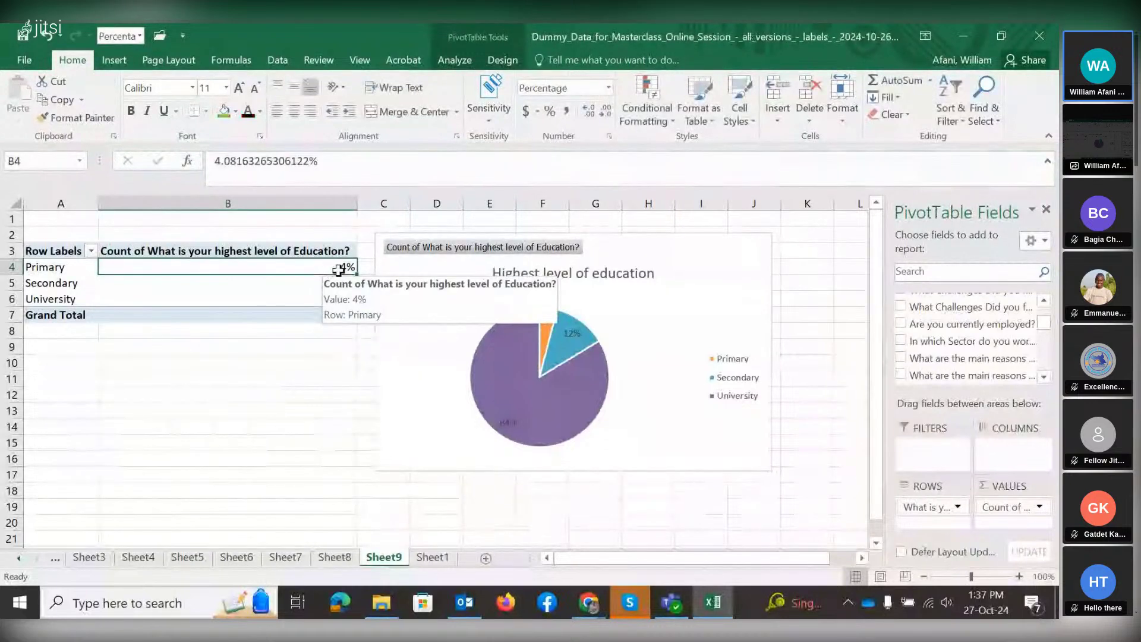
{"action": "left_click_drag", "start_coordinate": [330, 270], "coordinate": [345, 308]}
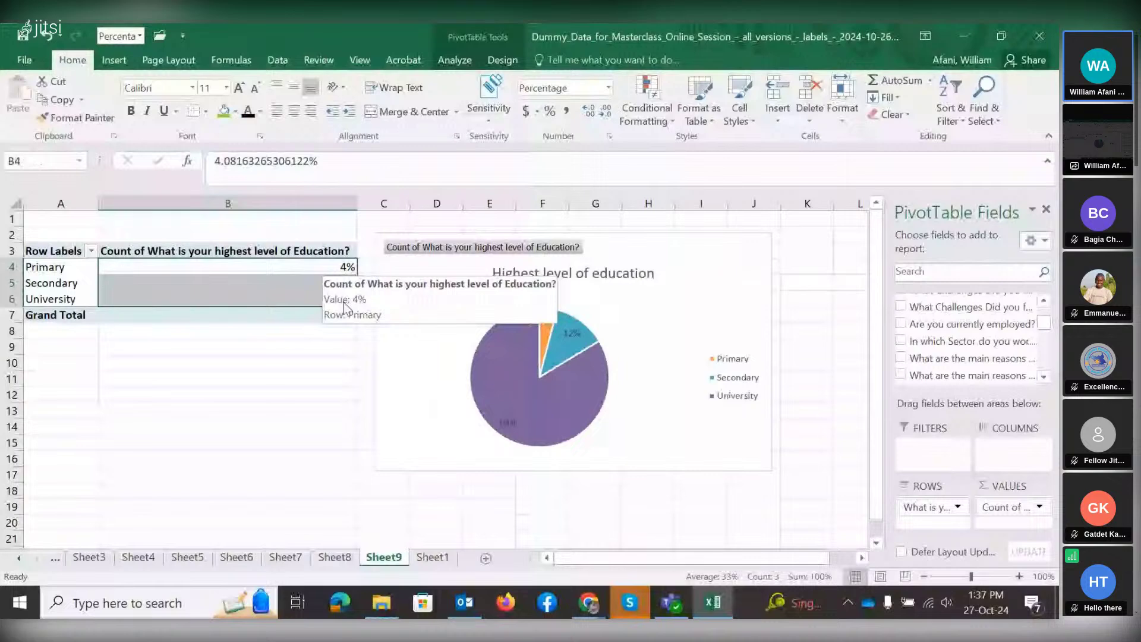
{"action": "left_click", "coordinate": [326, 360]}
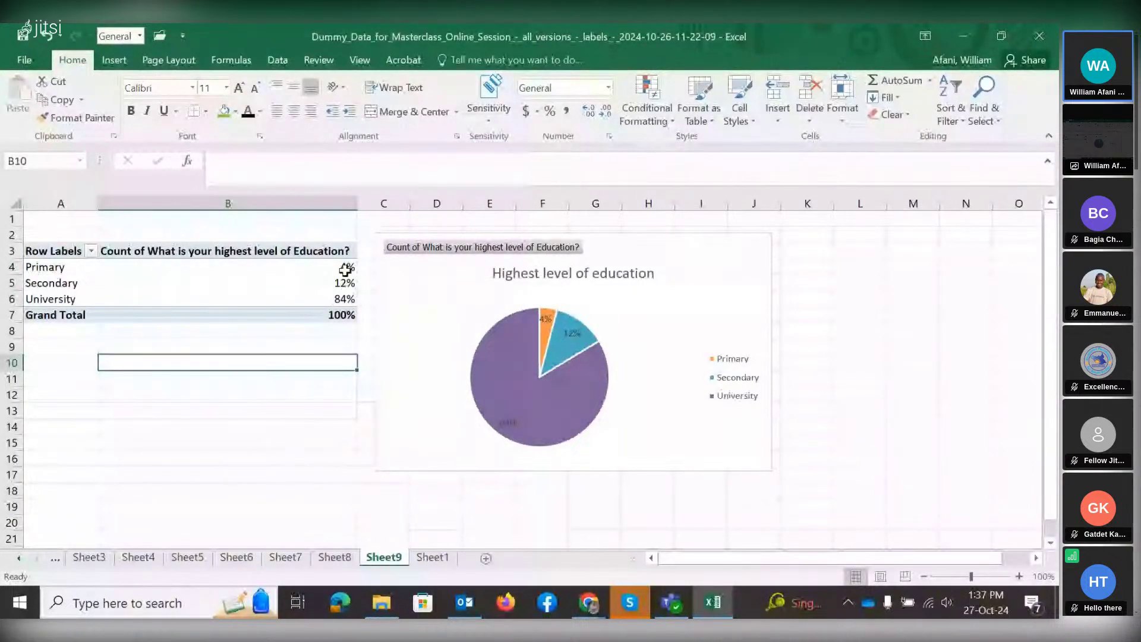
Try showing the education PivotTable's percentages, including the grand total, with two decimal places, and set them back to none.
{"action": "left_click_drag", "start_coordinate": [345, 270], "coordinate": [352, 317]}
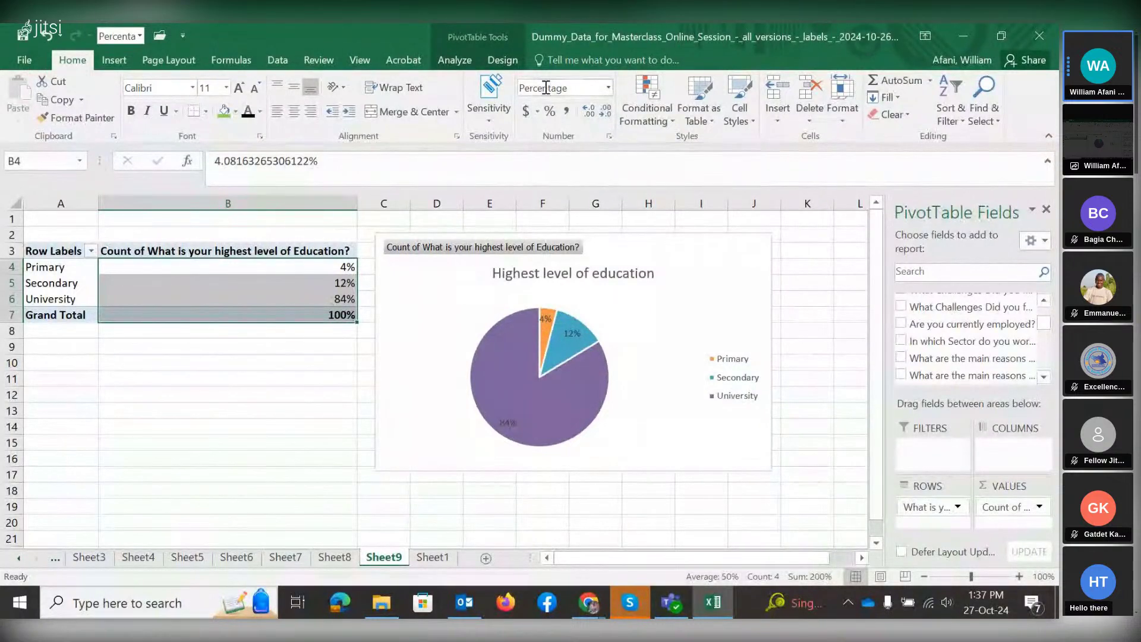
{"action": "left_click", "coordinate": [591, 114]}
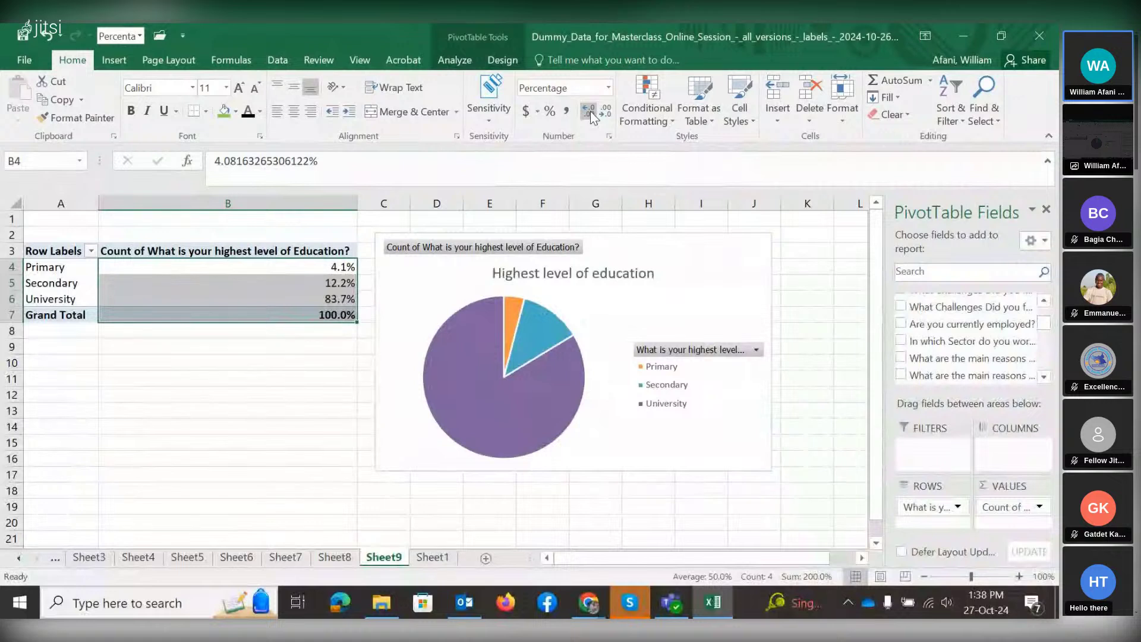
{"action": "left_click", "coordinate": [590, 111]}
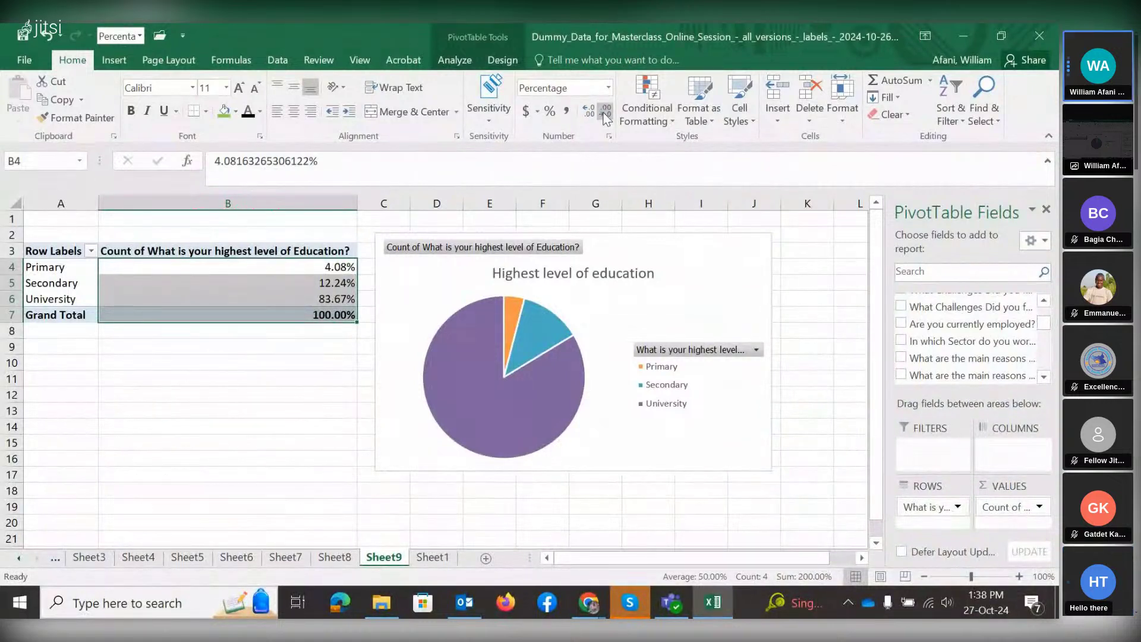
{"action": "left_click", "coordinate": [604, 113]}
{"action": "left_click", "coordinate": [604, 114]}
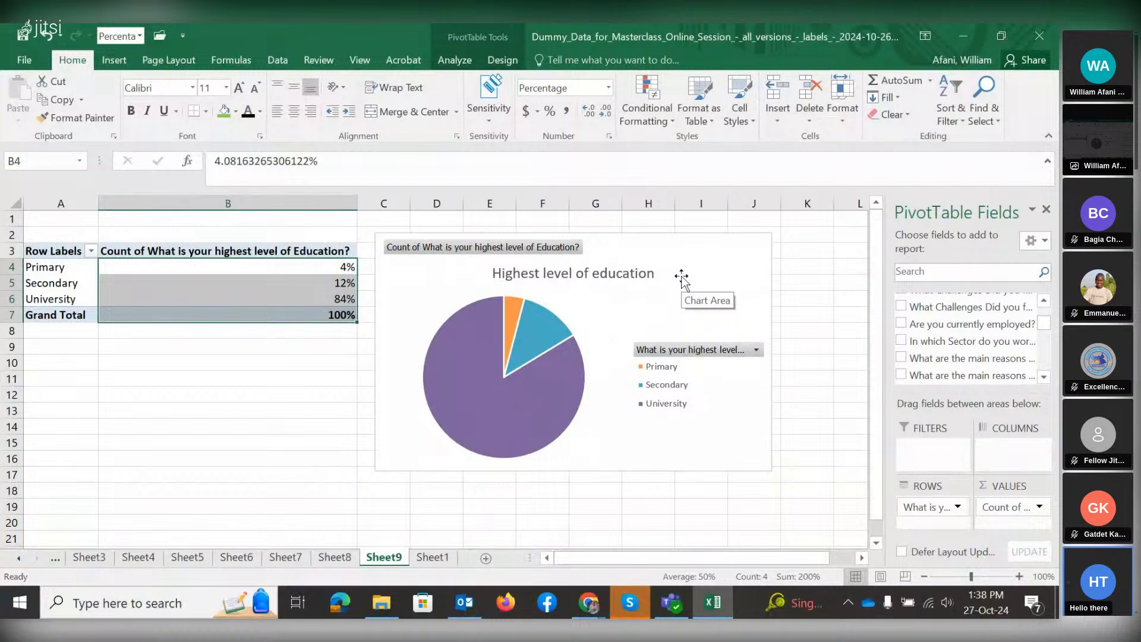
Add data labels to the "Highest level of education" pie chart.
{"action": "left_click", "coordinate": [751, 289]}
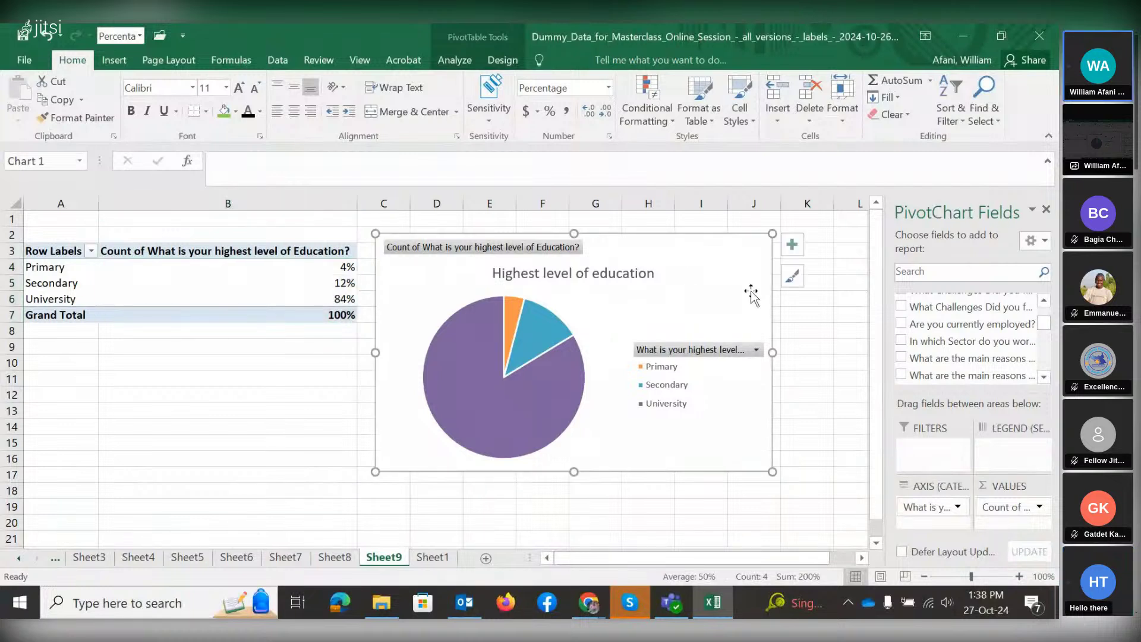
{"action": "left_click", "coordinate": [794, 250]}
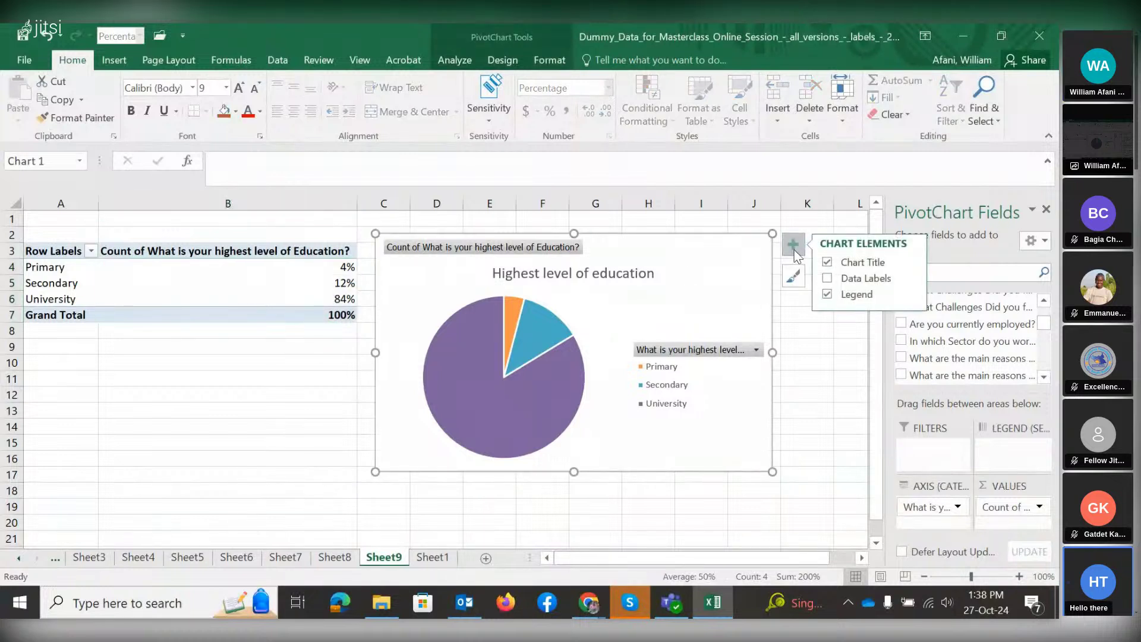
{"action": "left_click", "coordinate": [827, 280]}
{"action": "left_click", "coordinate": [819, 374]}
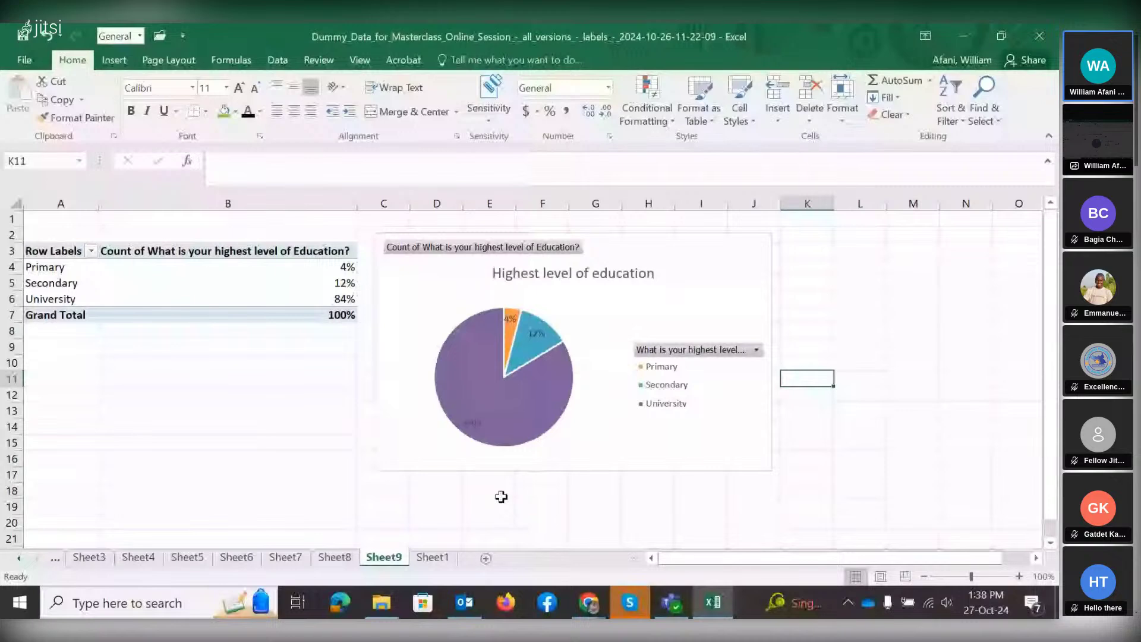
Create a PivotTable from Sheet1's survey data, Table1, on a new worksheet.
{"action": "left_click", "coordinate": [433, 557]}
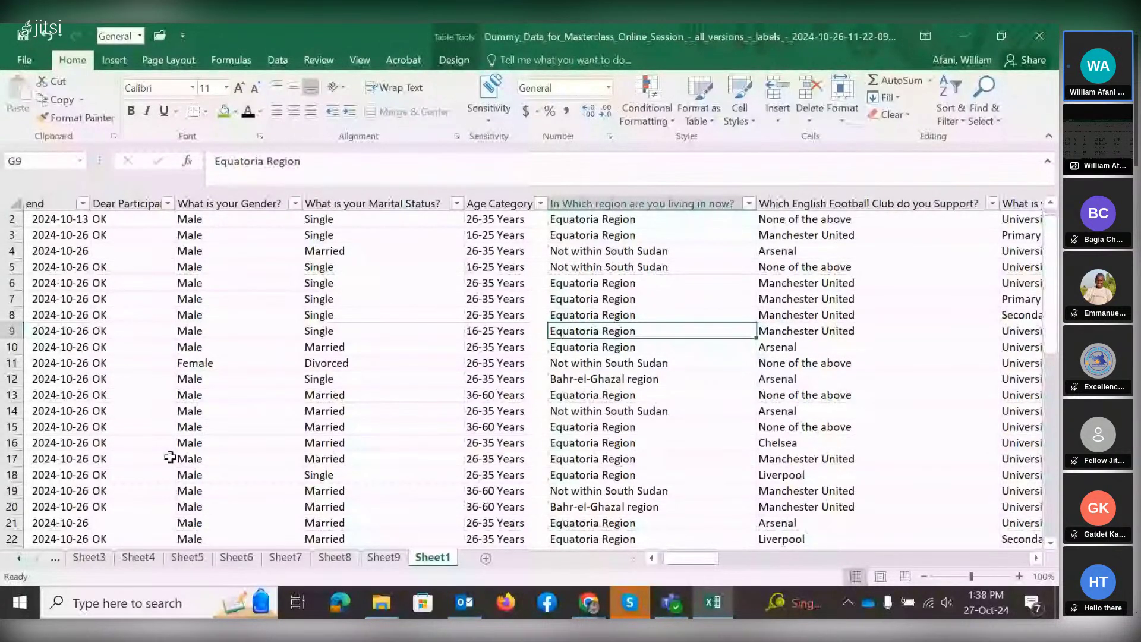
{"action": "left_click", "coordinate": [383, 299]}
{"action": "left_click_drag", "start_coordinate": [1052, 264], "coordinate": [1056, 249]}
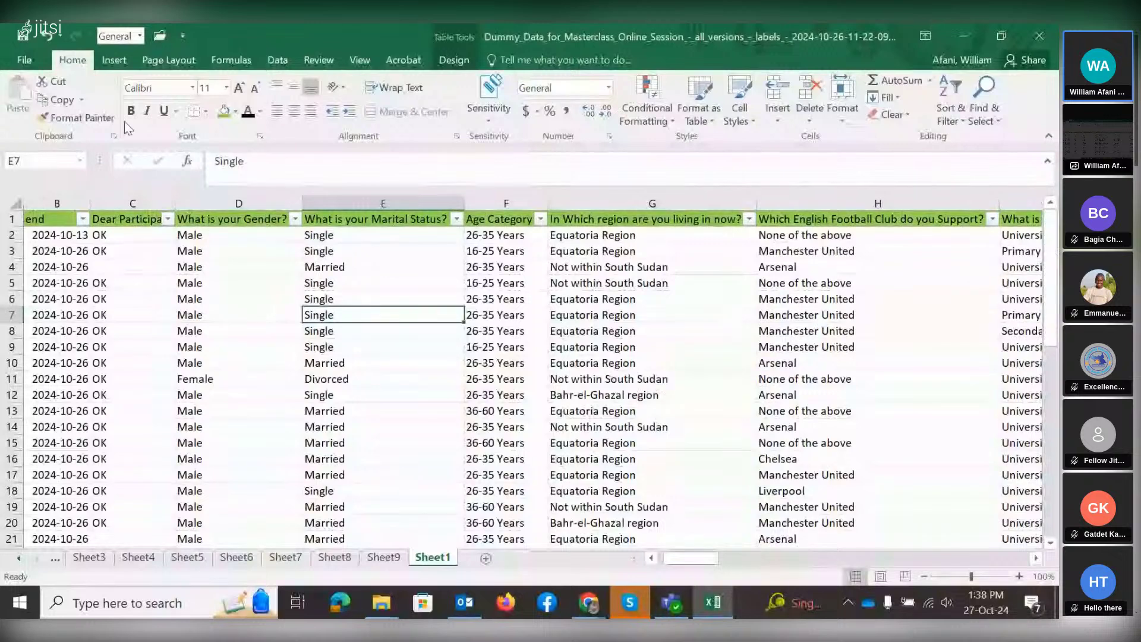
{"action": "left_click", "coordinate": [120, 63]}
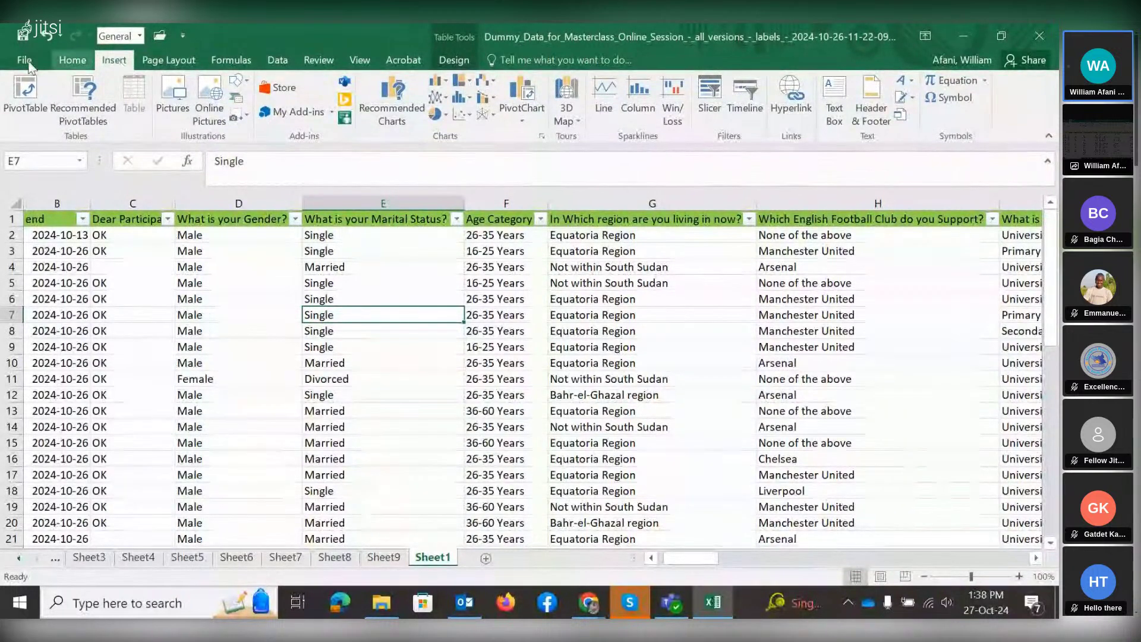
{"action": "left_click", "coordinate": [16, 88]}
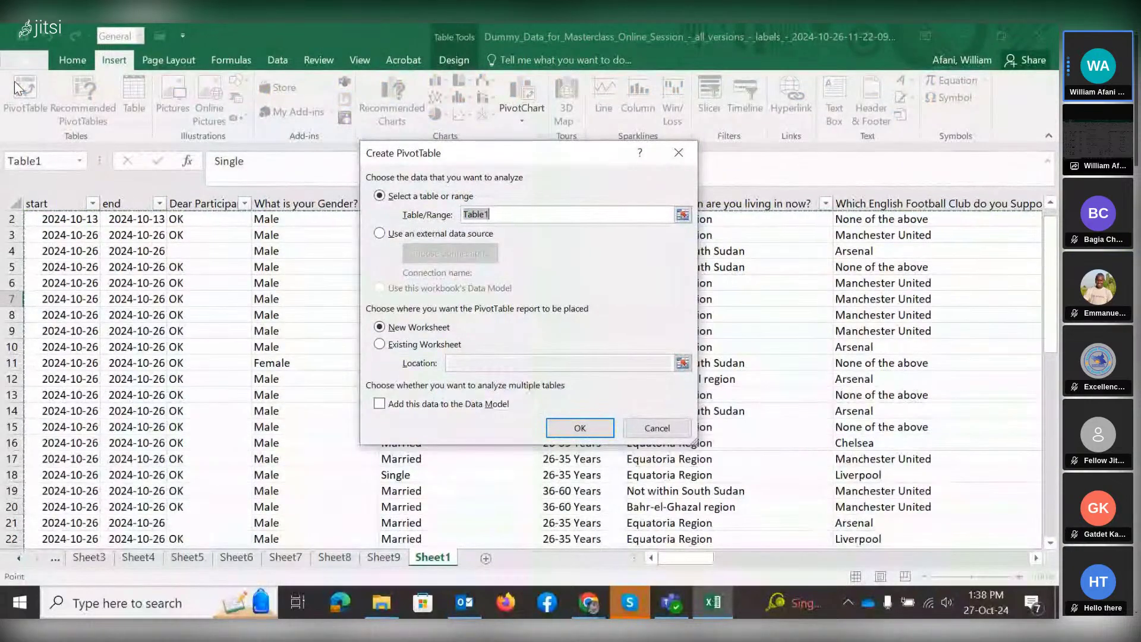
{"action": "left_click", "coordinate": [580, 428]}
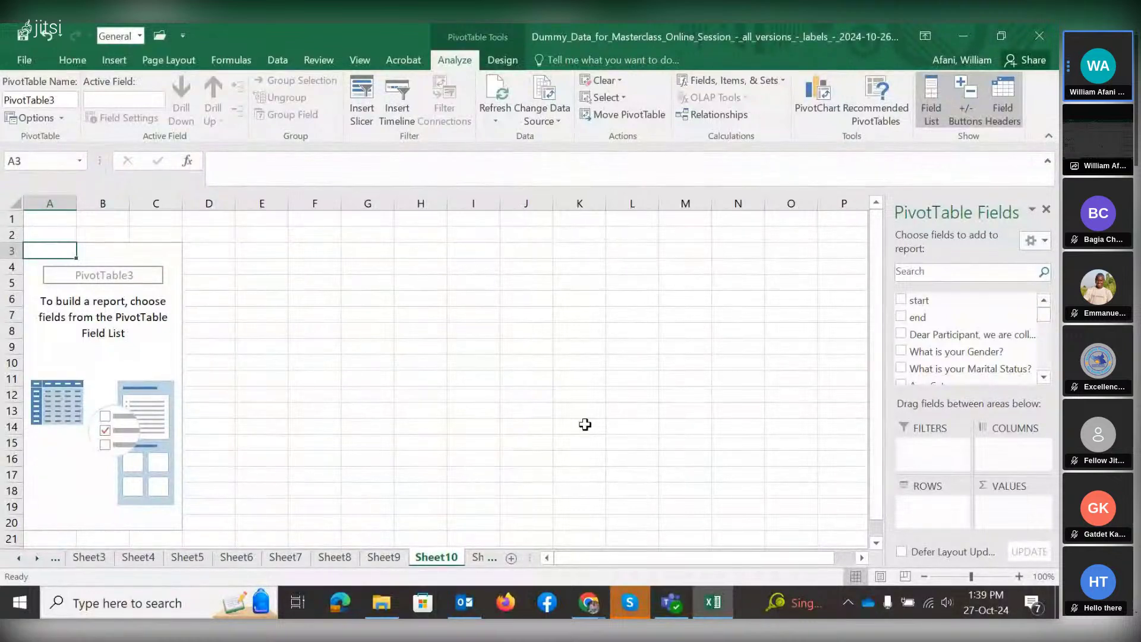
Add the first "What Challenges Did you face while pursuing your education?" field to the new PivotTable's rows.
{"action": "left_click", "coordinate": [1044, 377]}
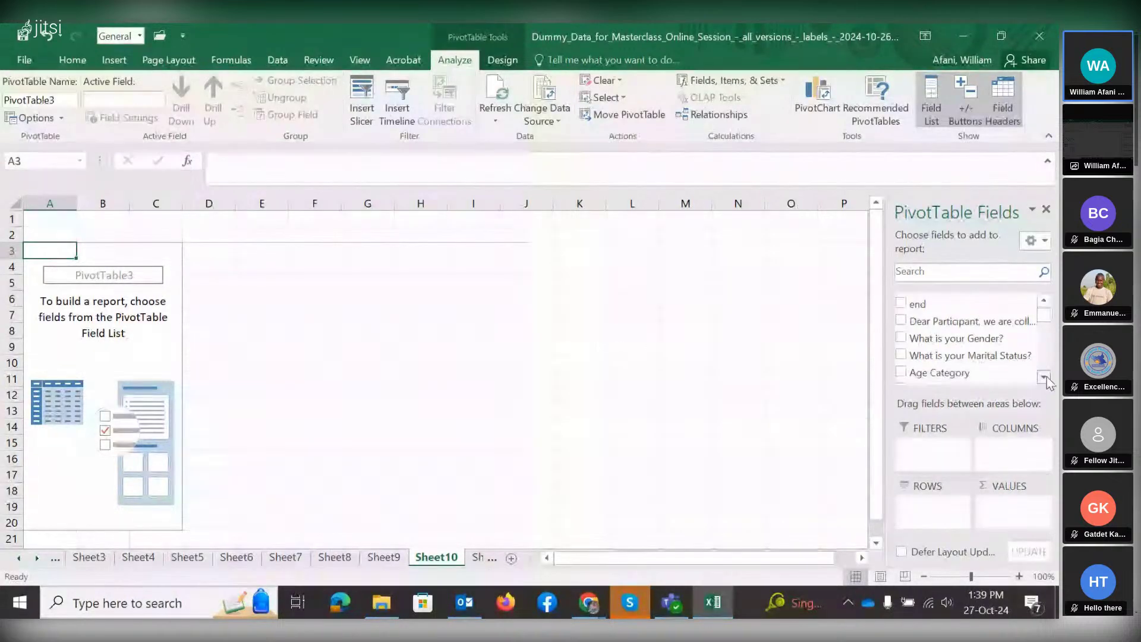
{"action": "left_click", "coordinate": [1044, 376]}
{"action": "left_click", "coordinate": [1044, 377]}
{"action": "left_click", "coordinate": [1044, 377]}
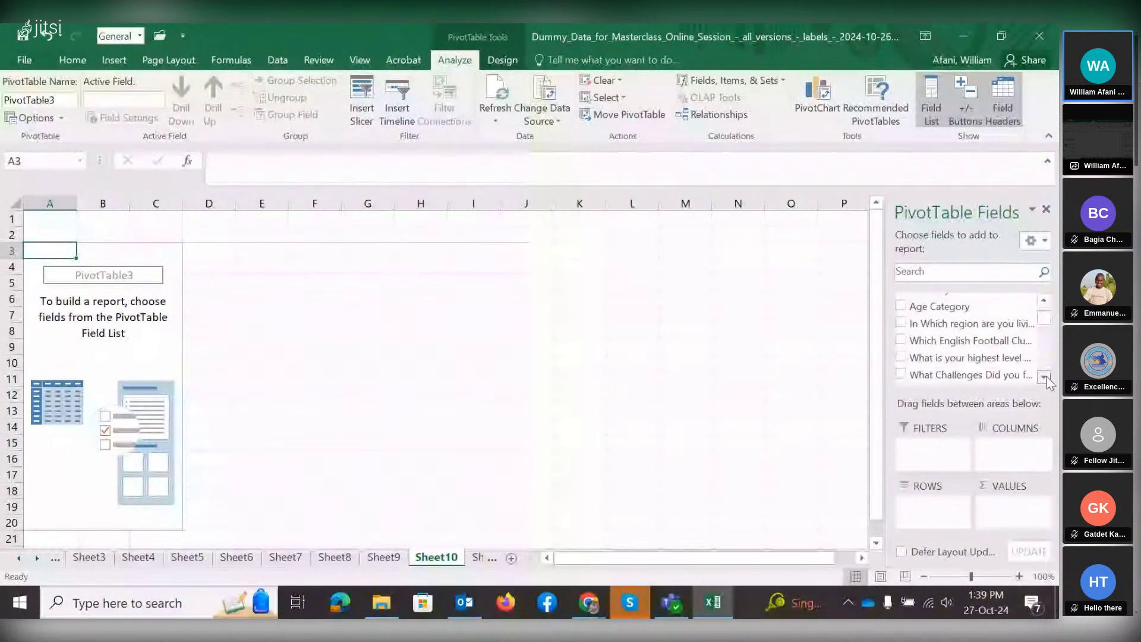
{"action": "left_click", "coordinate": [1044, 377]}
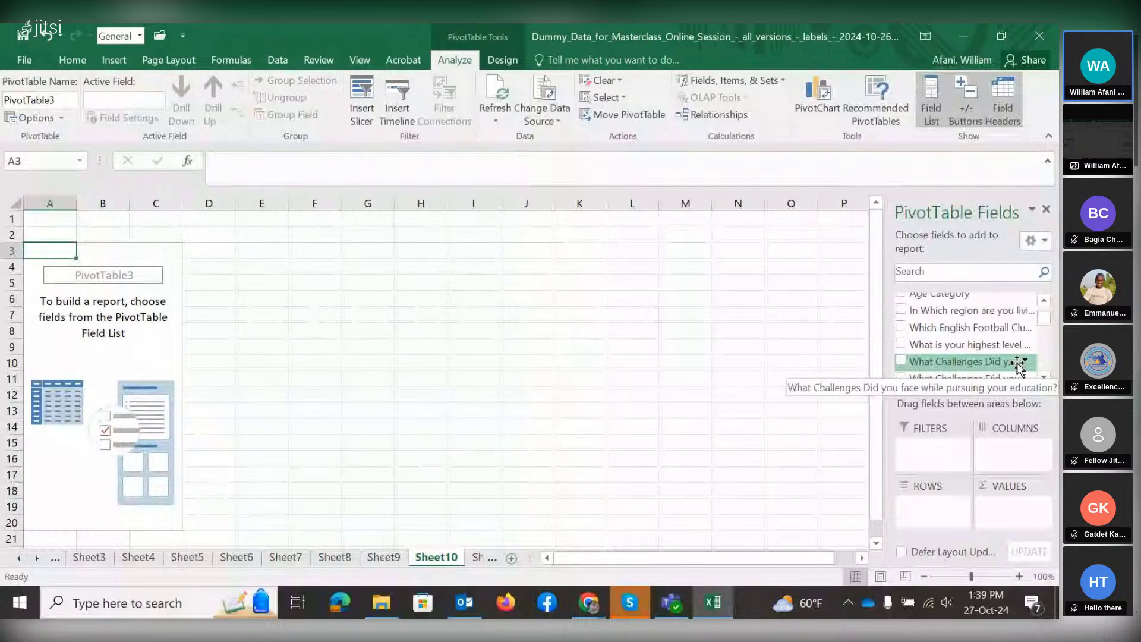
{"action": "left_click", "coordinate": [903, 360]}
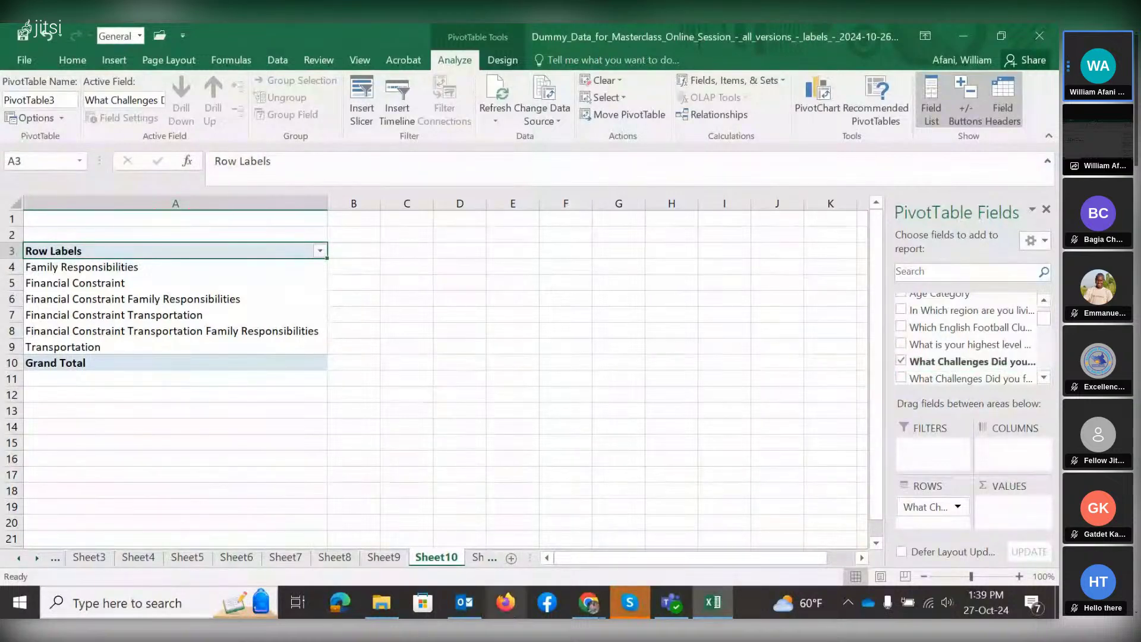
Switch to the Jitsi meeting in Chrome to check the chat, and return to the Excel workbook.
{"action": "left_click", "coordinate": [726, 601]}
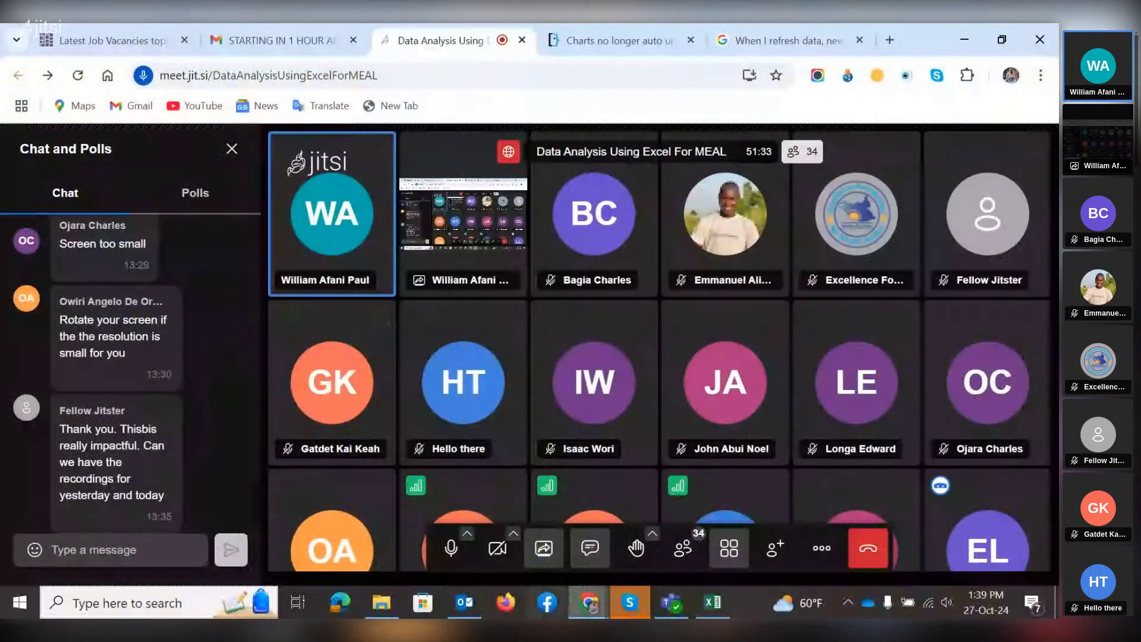
{"action": "left_click", "coordinate": [722, 606]}
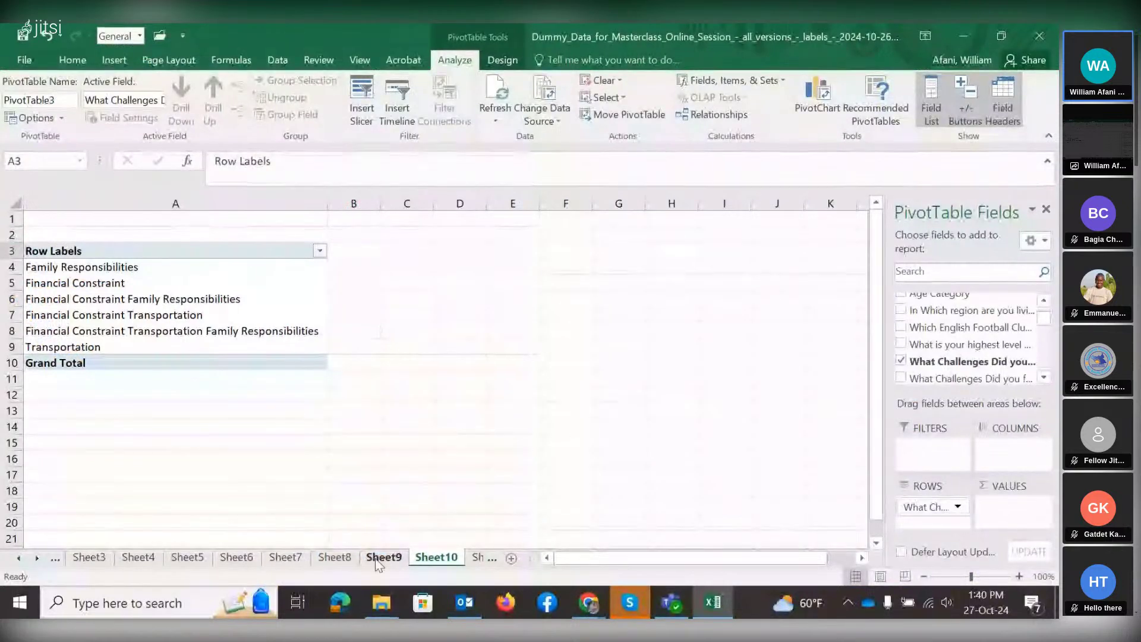
Select the data of the first education challenges column, column J, in Sheet1's survey table.
{"action": "left_click", "coordinate": [476, 560]}
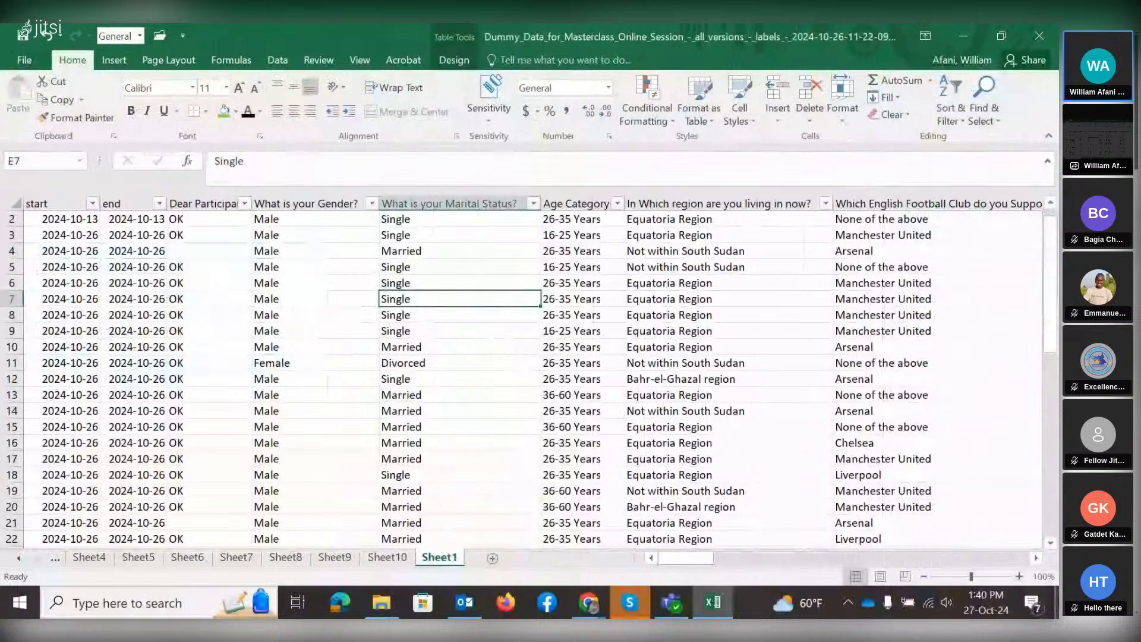
{"action": "left_click", "coordinate": [1036, 557]}
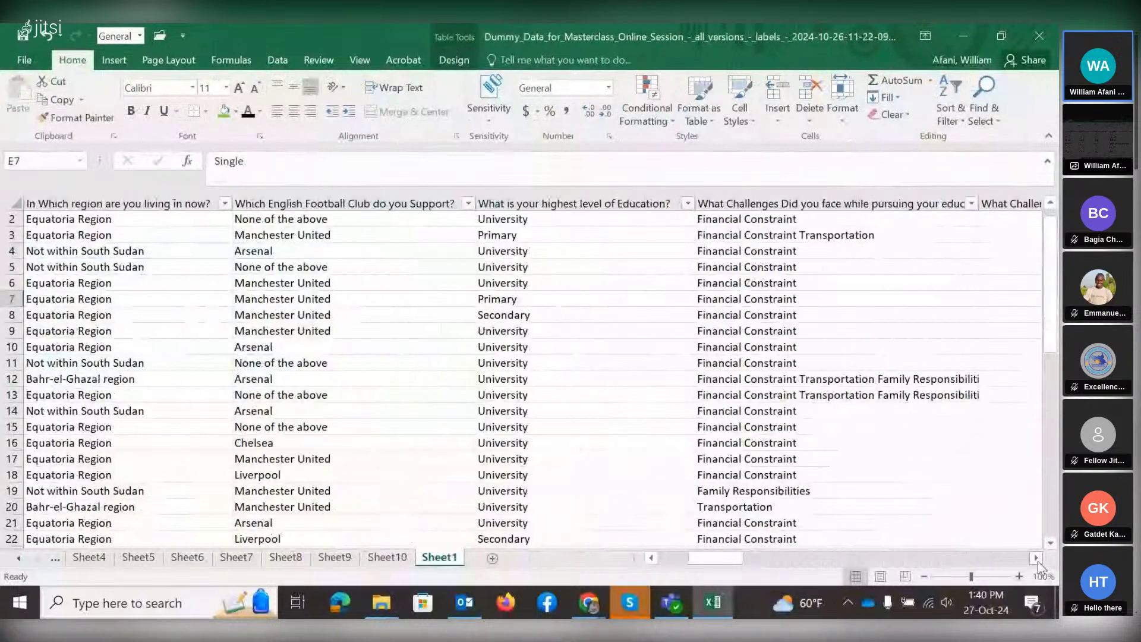
{"action": "left_click", "coordinate": [1037, 559]}
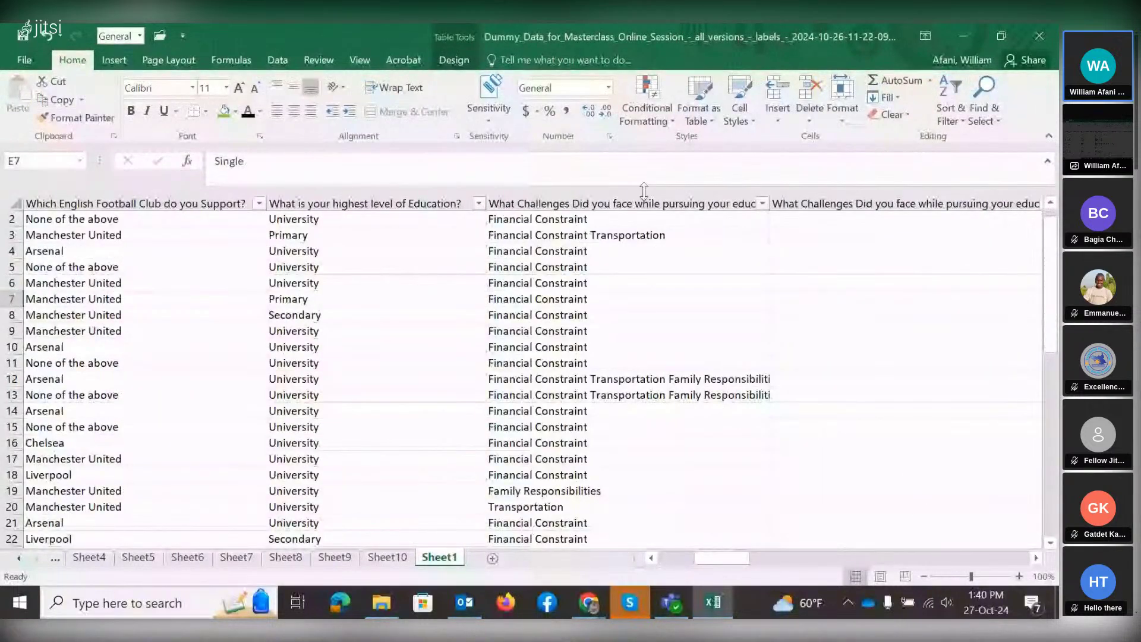
{"action": "left_click", "coordinate": [600, 197]}
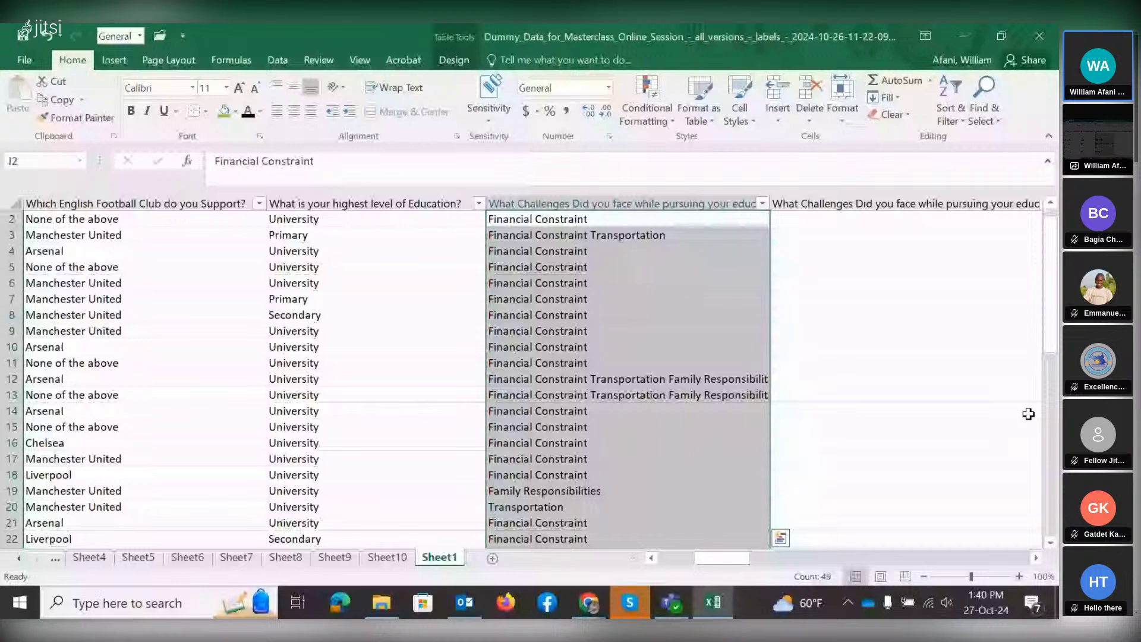
Examine the single and combined answers available in the filter of the first education challenges column, column J.
{"action": "left_click", "coordinate": [763, 203]}
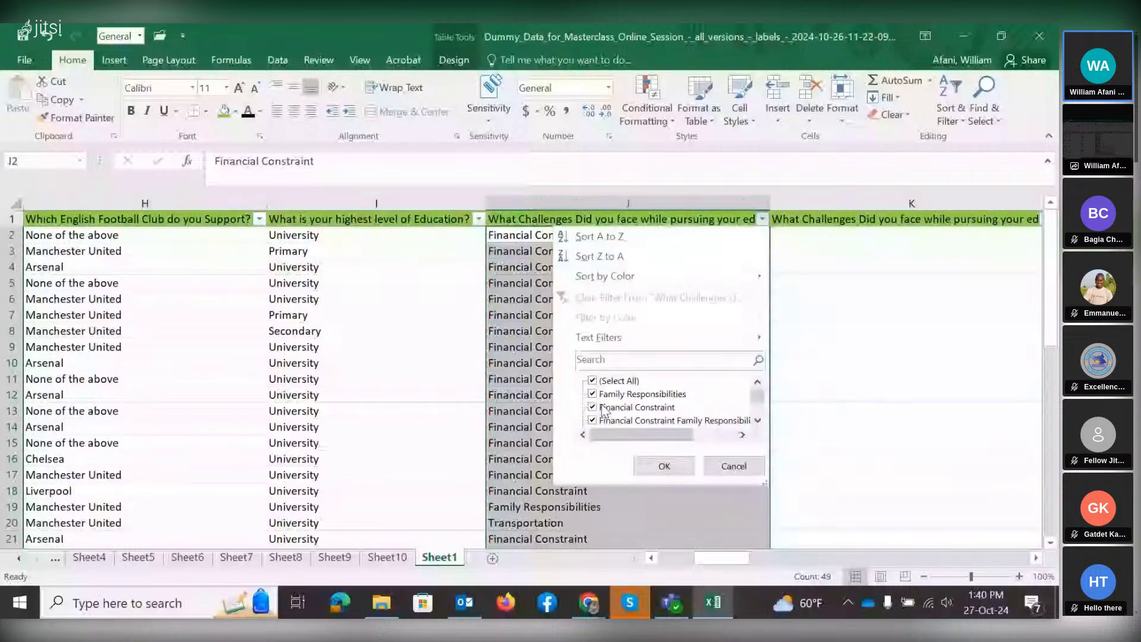
{"action": "left_click", "coordinate": [757, 420]}
{"action": "left_click", "coordinate": [757, 420]}
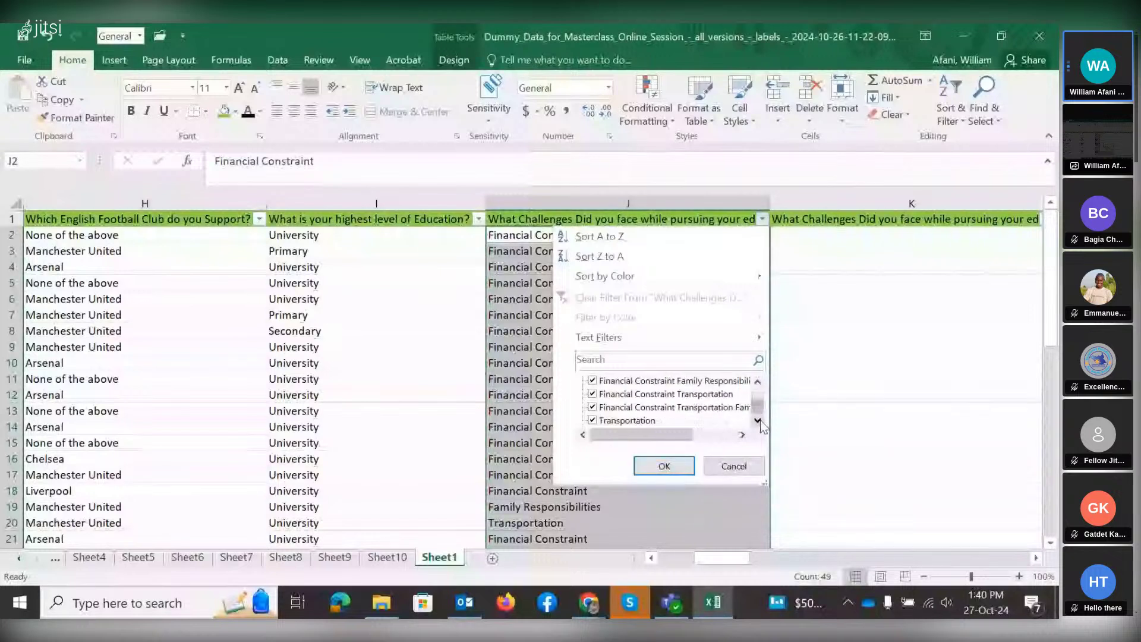
{"action": "left_click", "coordinate": [757, 381]}
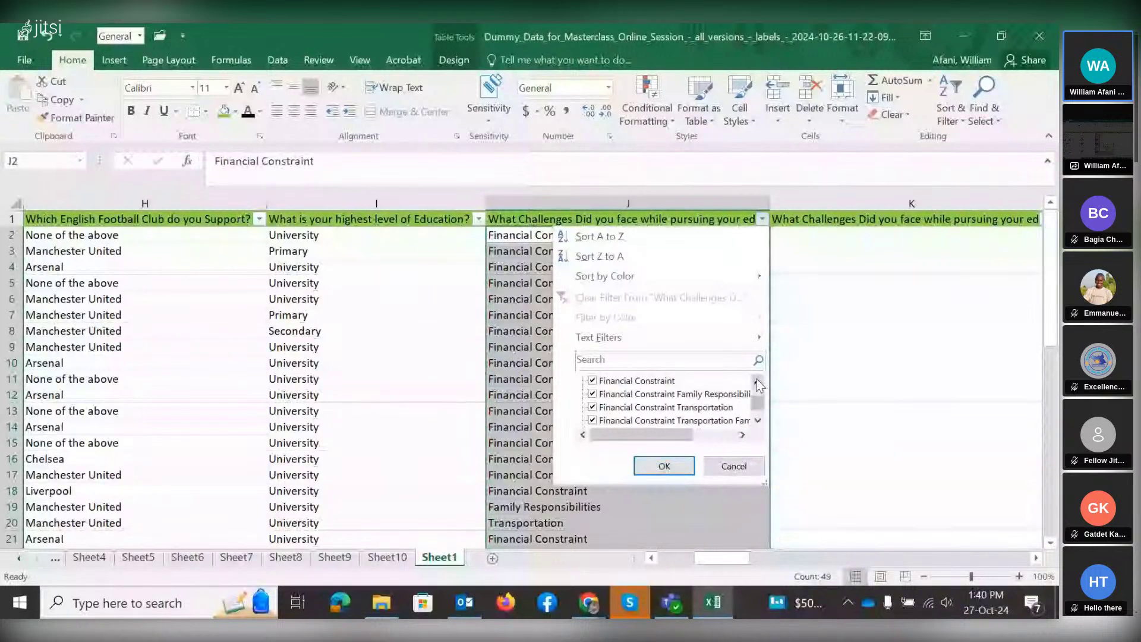
{"action": "left_click", "coordinate": [757, 420]}
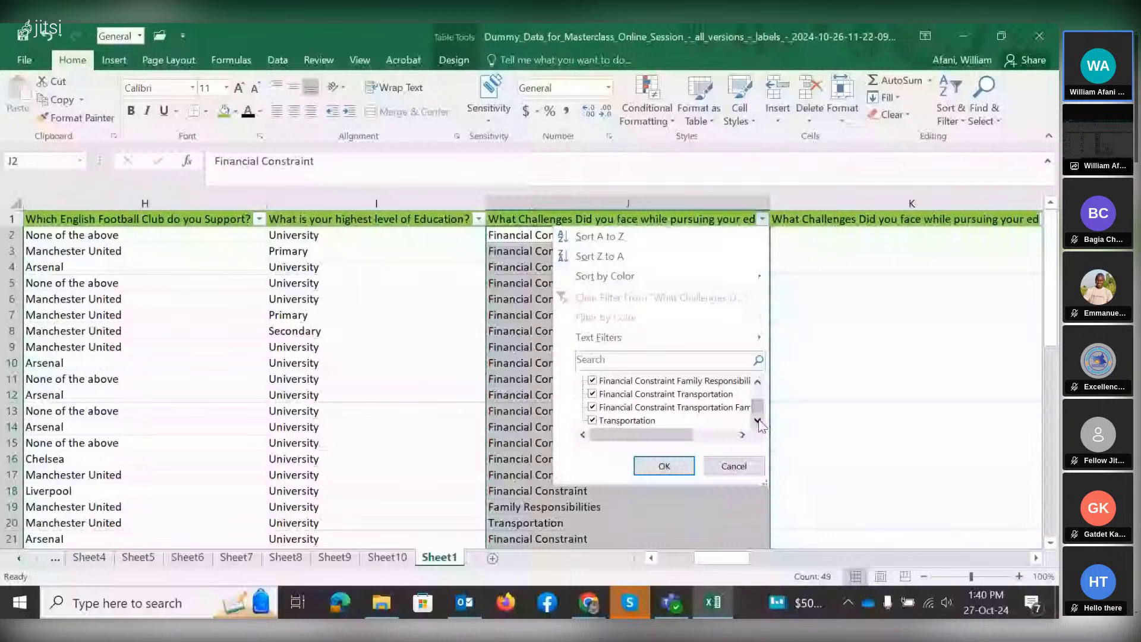
{"action": "left_click", "coordinate": [758, 381]}
{"action": "left_click", "coordinate": [757, 381]}
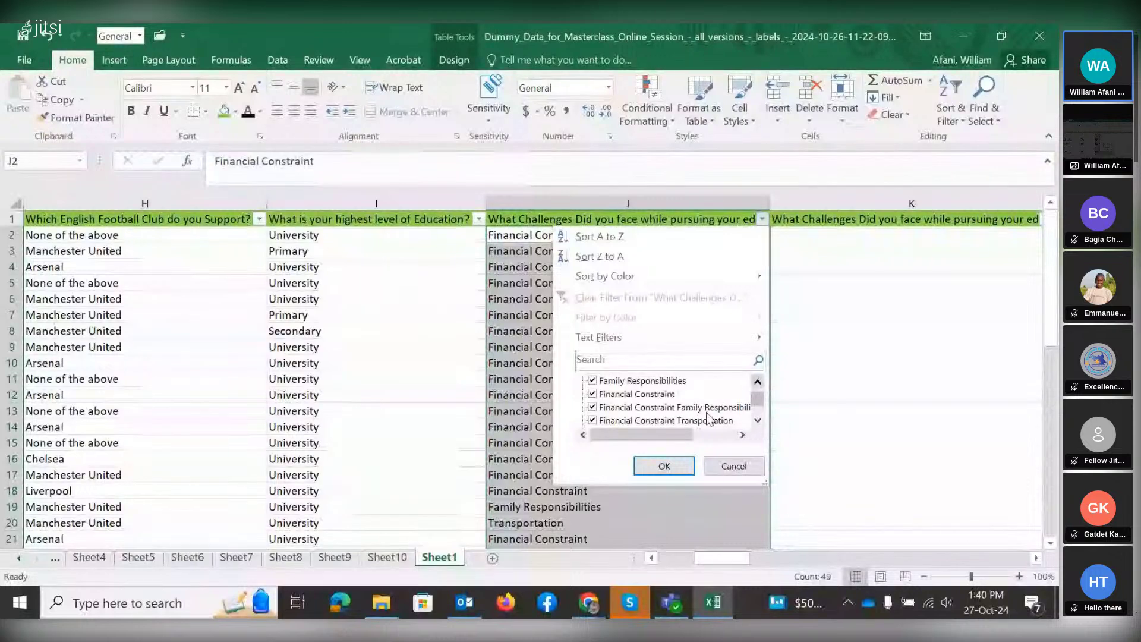
{"action": "left_click", "coordinate": [593, 407]}
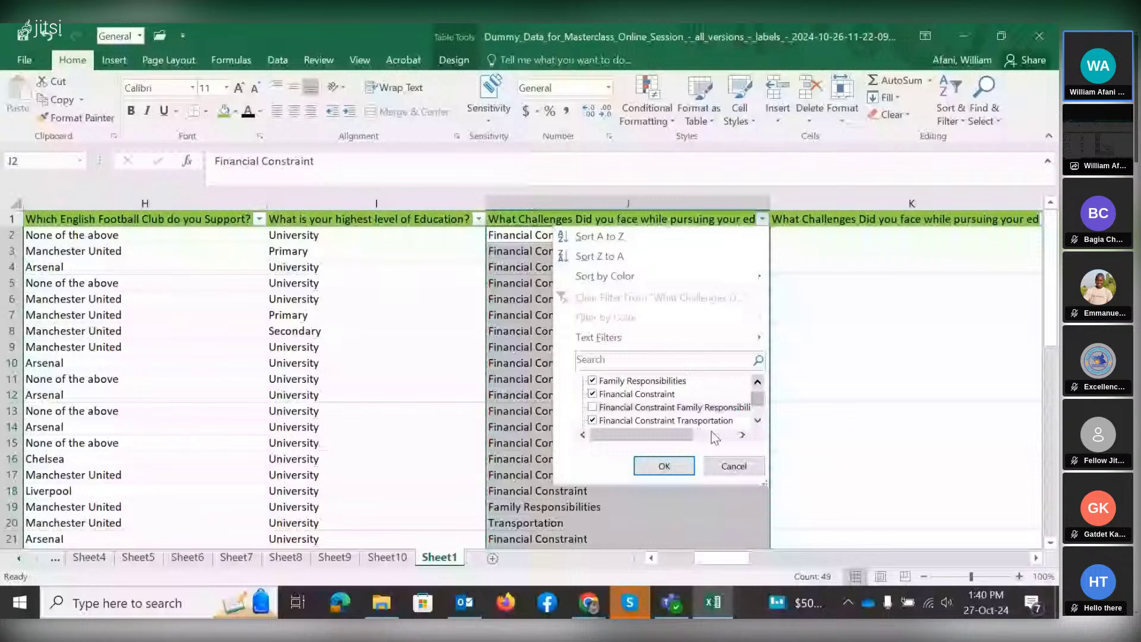
{"action": "left_click", "coordinate": [758, 421]}
{"action": "left_click", "coordinate": [758, 421]}
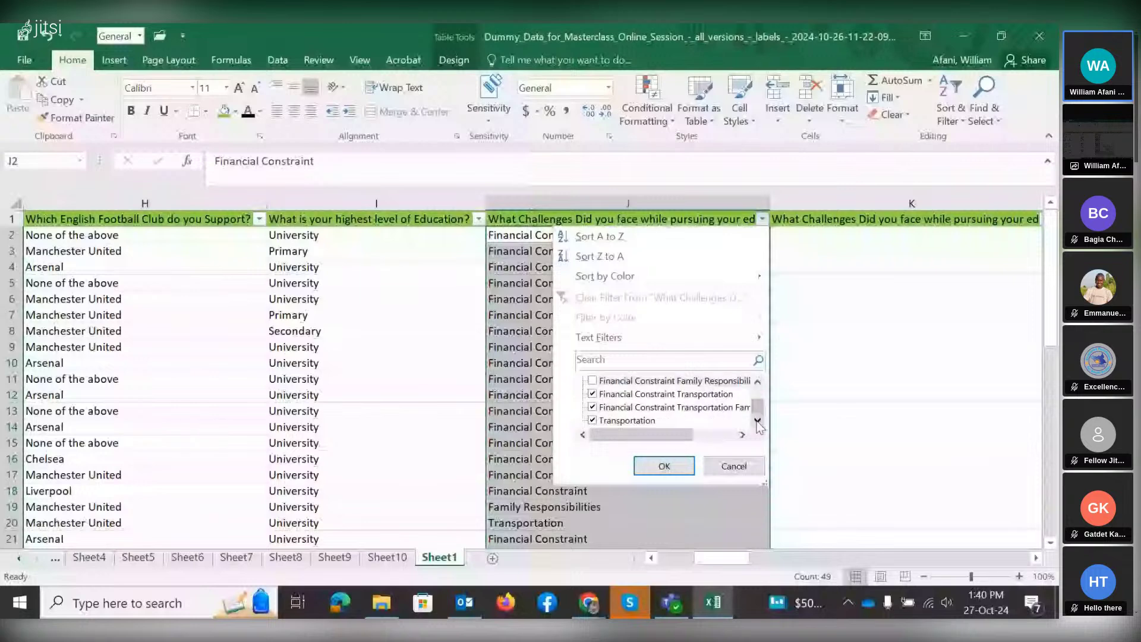
{"action": "left_click", "coordinate": [595, 397]}
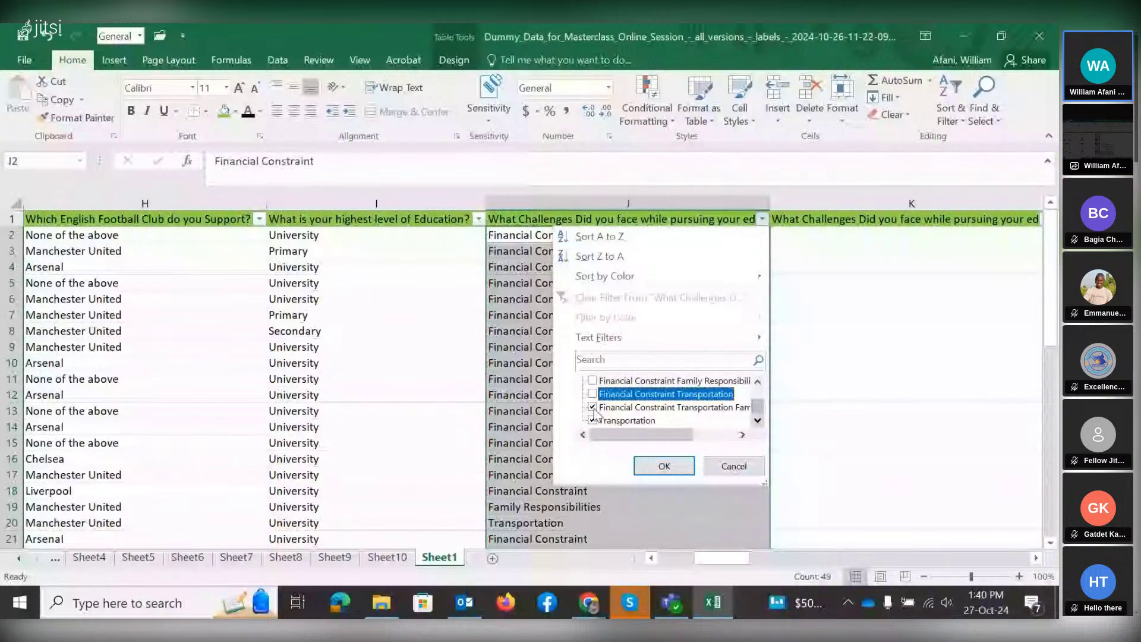
{"action": "left_click", "coordinate": [594, 409]}
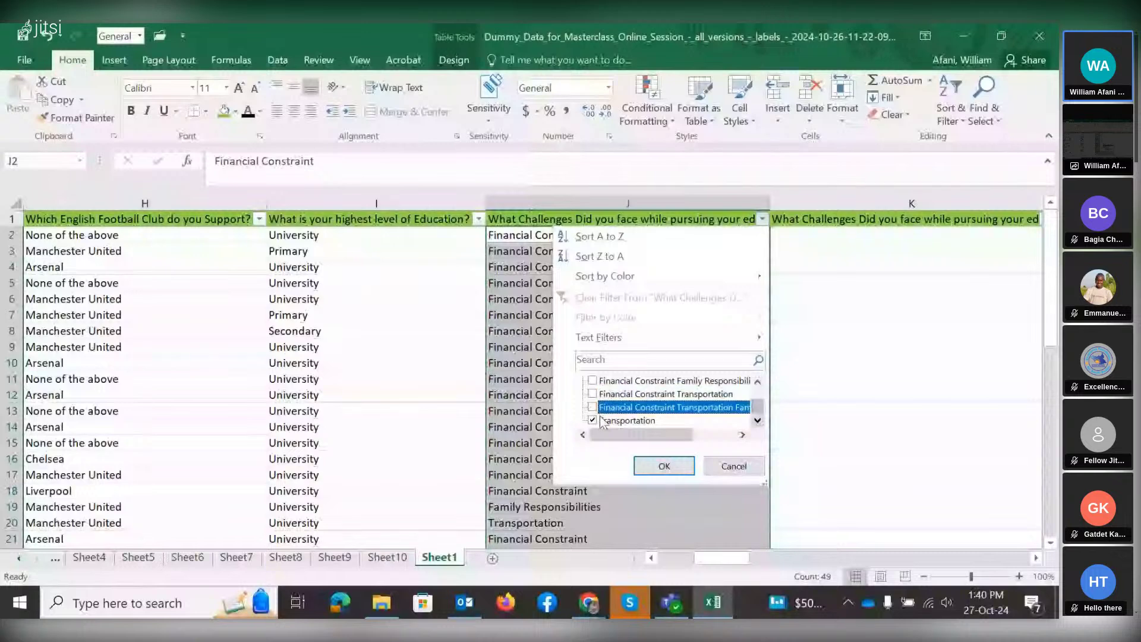
{"action": "left_click", "coordinate": [593, 407]}
{"action": "left_click", "coordinate": [592, 394]}
{"action": "left_click", "coordinate": [593, 381]}
{"action": "left_click", "coordinate": [664, 466]}
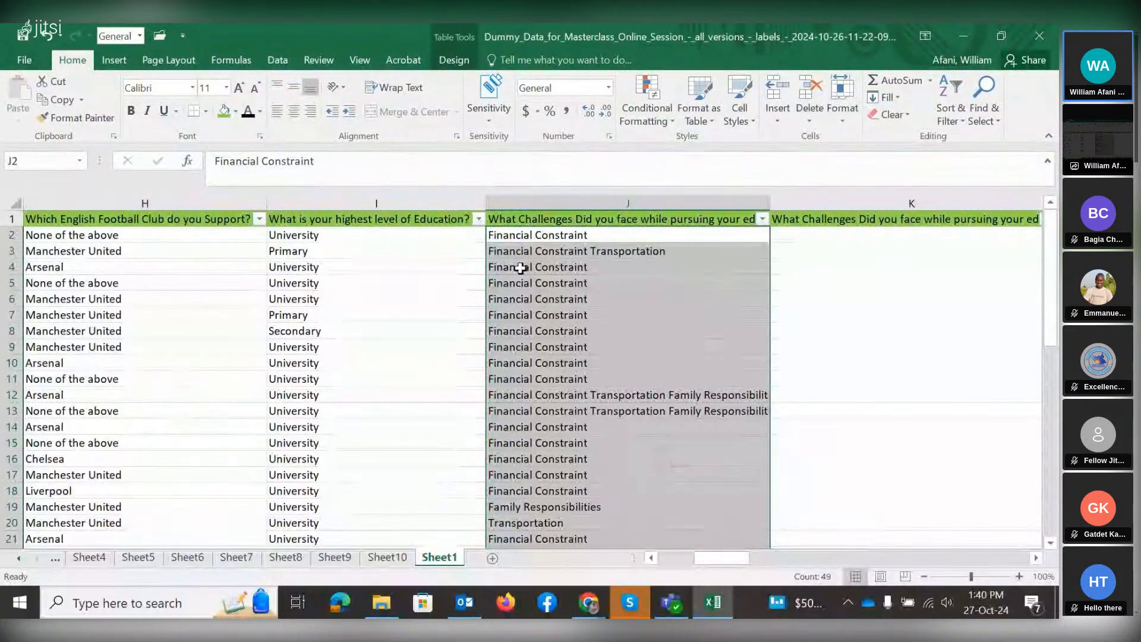
Filter the first education challenges column, column J, to show only the Financial Constraint answers.
{"action": "left_click", "coordinate": [614, 251]}
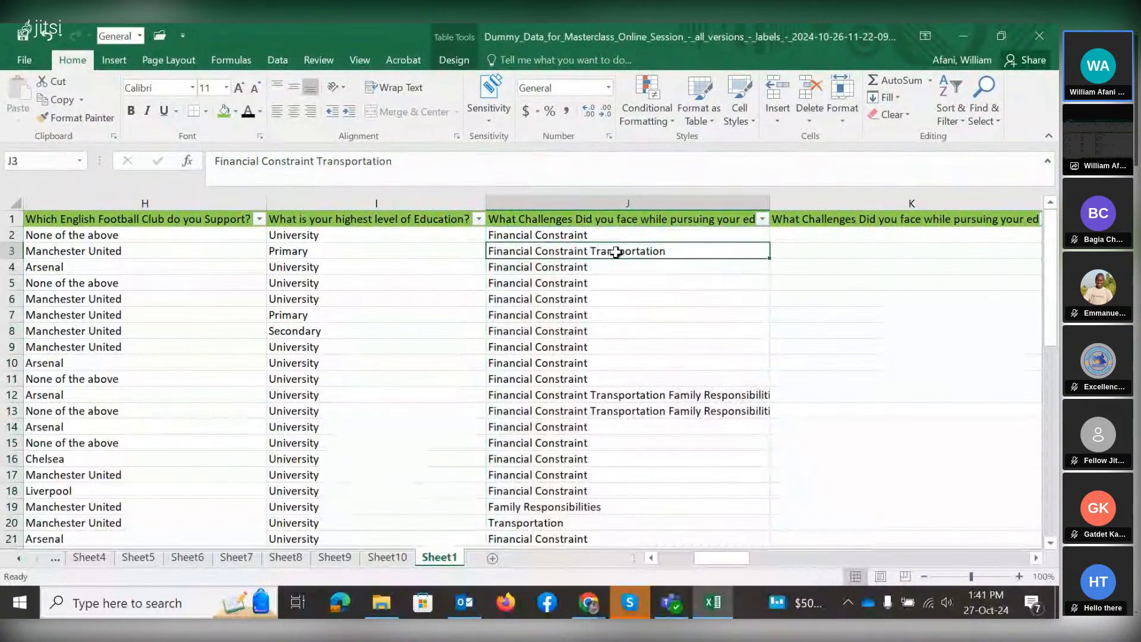
{"action": "left_click", "coordinate": [549, 233]}
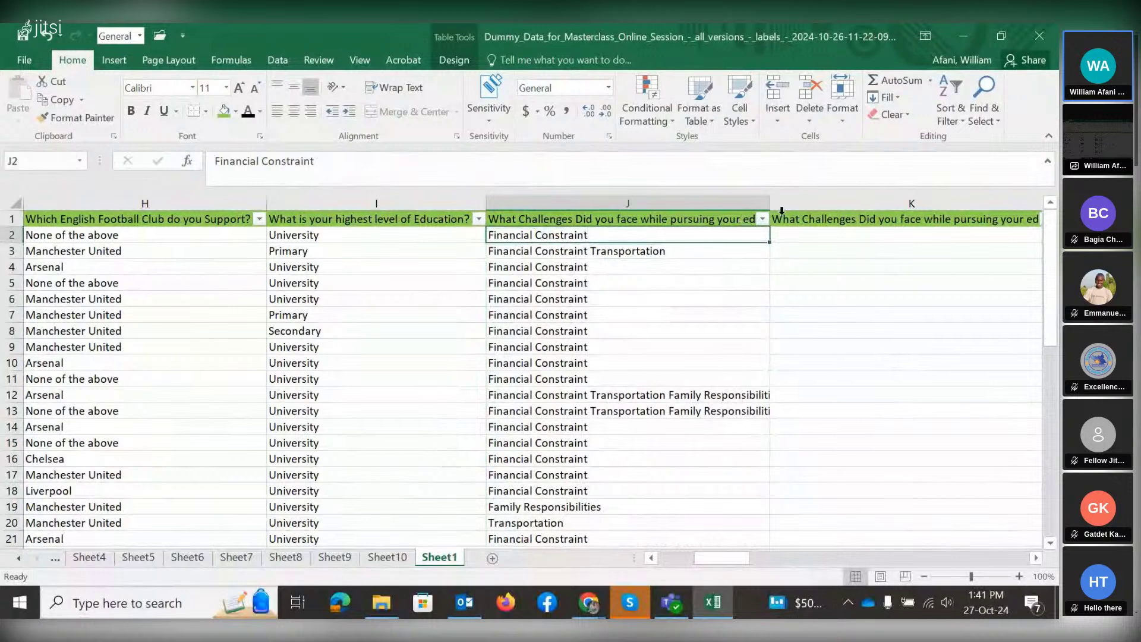
{"action": "left_click", "coordinate": [763, 219]}
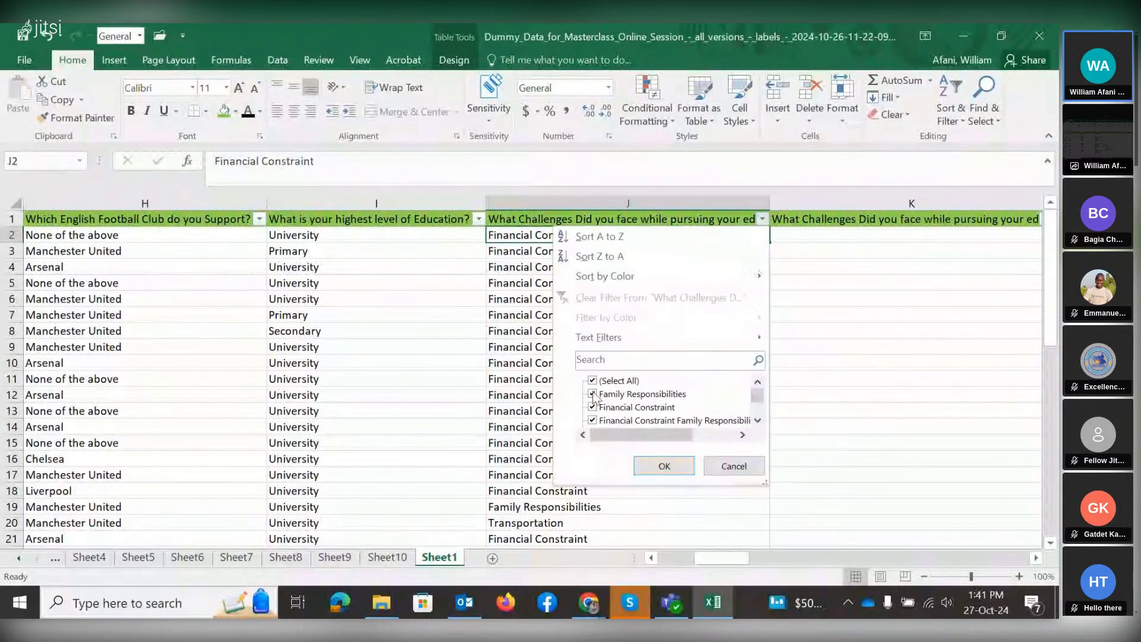
{"action": "left_click", "coordinate": [593, 381]}
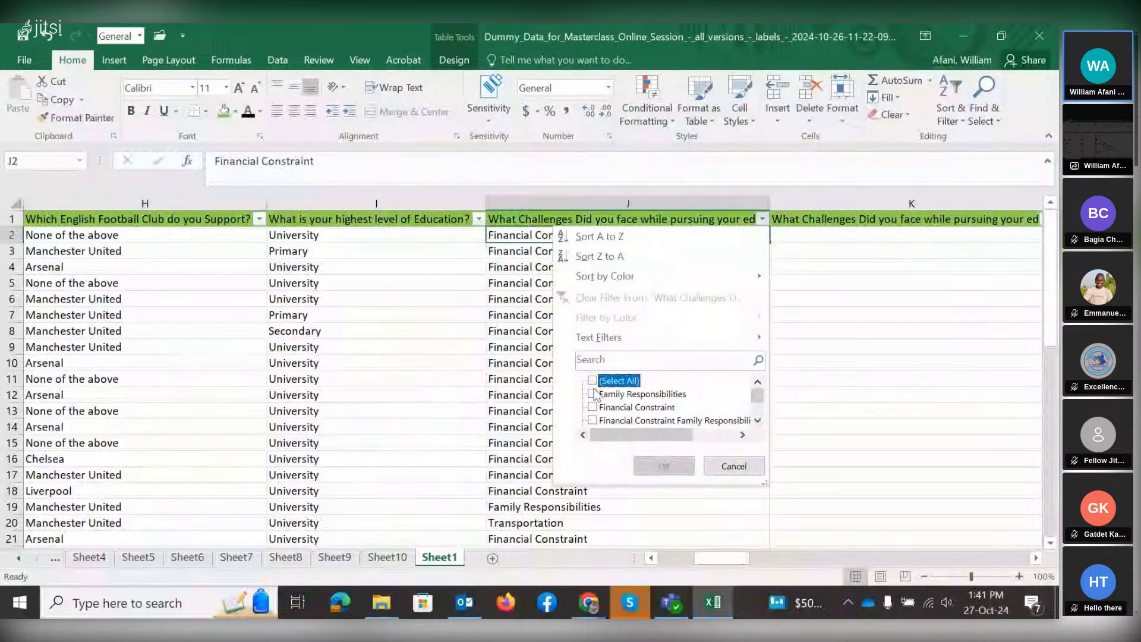
{"action": "left_click", "coordinate": [592, 394]}
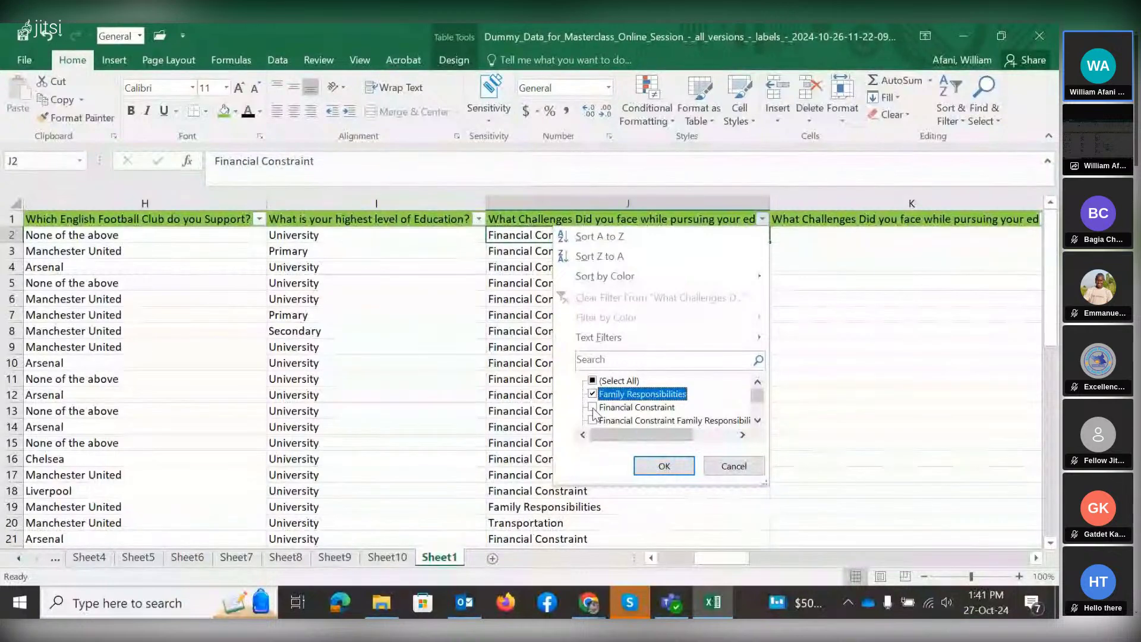
{"action": "left_click", "coordinate": [592, 407]}
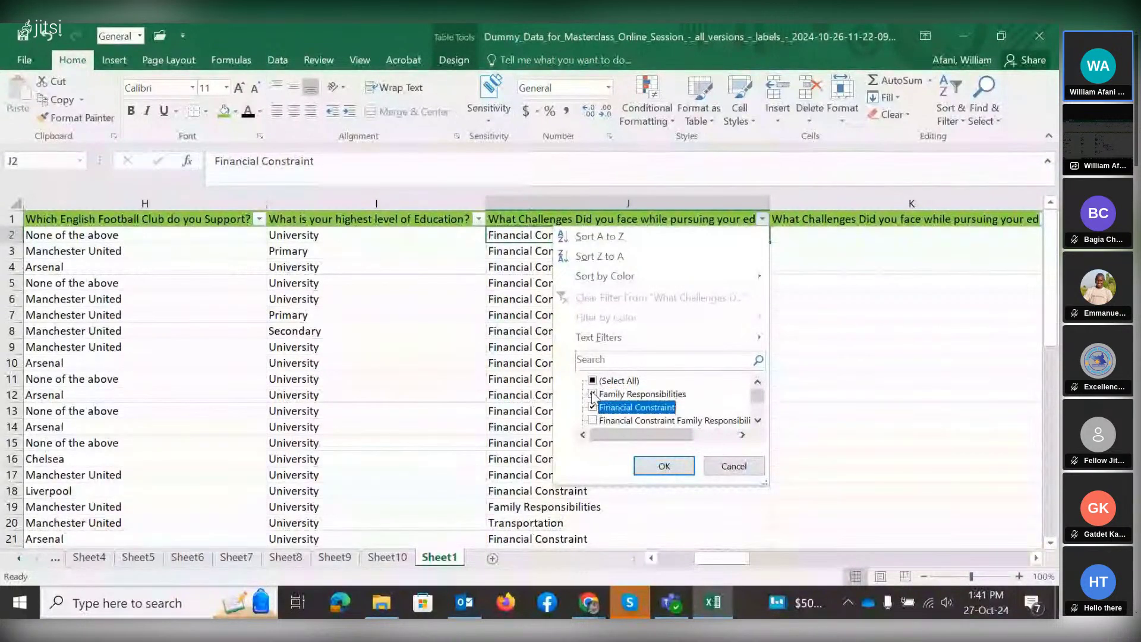
{"action": "left_click", "coordinate": [593, 394]}
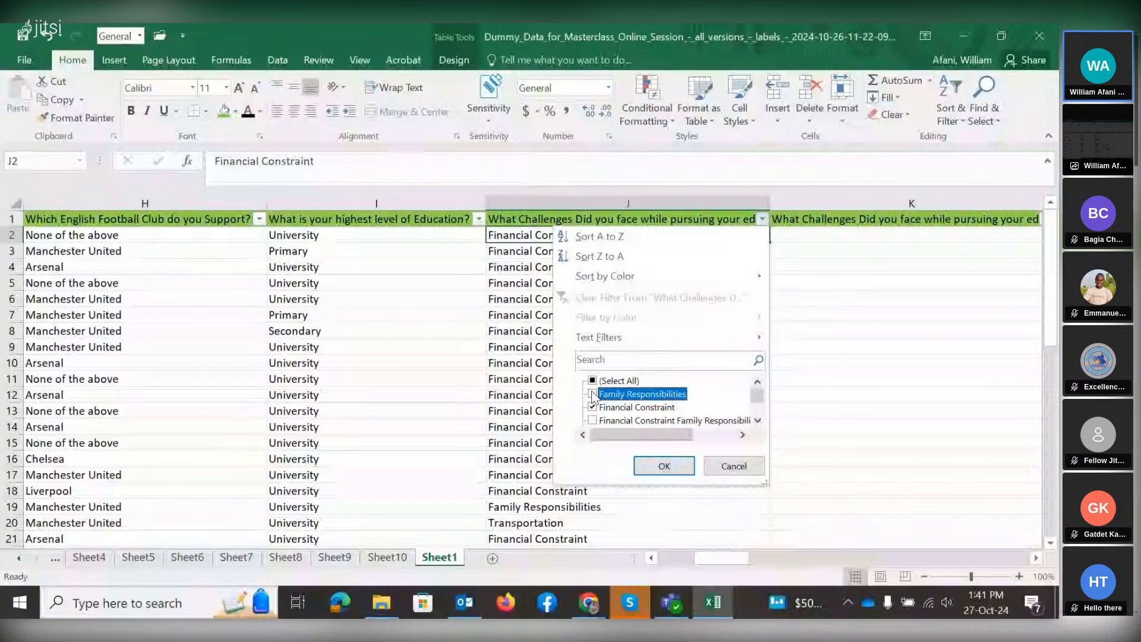
{"action": "left_click", "coordinate": [664, 466]}
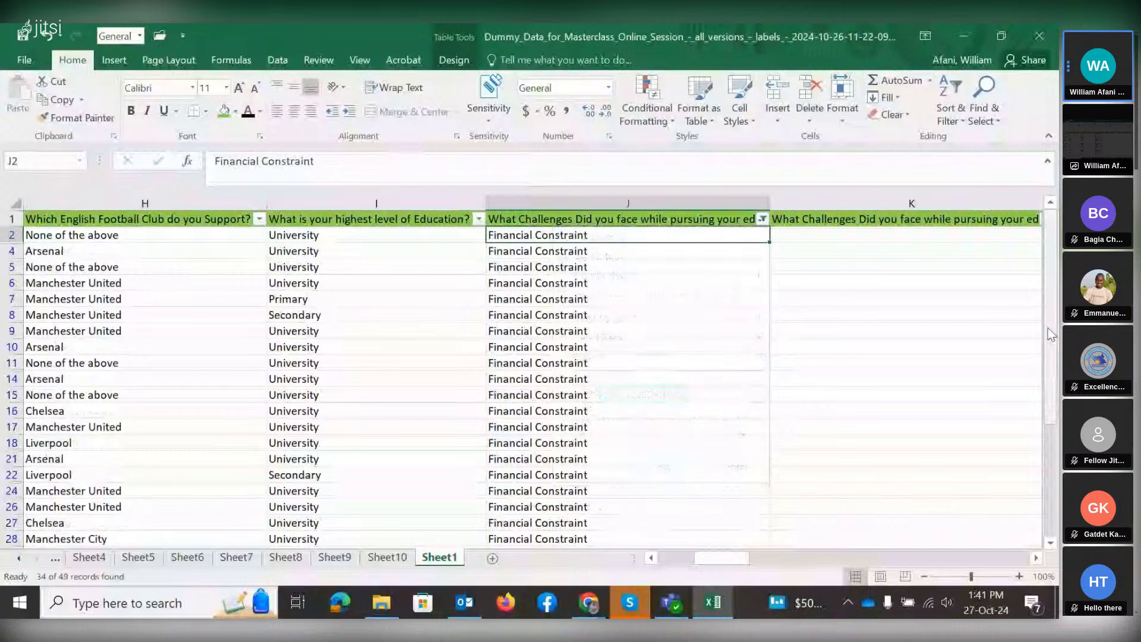
Extend the column J filter to include the combined Financial Constraint Family Responsibilities answers.
{"action": "mouse_move", "coordinate": [1051, 335]}
{"action": "left_mouse_down"}
{"action": "mouse_move", "coordinate": [1057, 535]}
{"action": "mouse_move", "coordinate": [1056, 323]}
{"action": "left_mouse_up"}
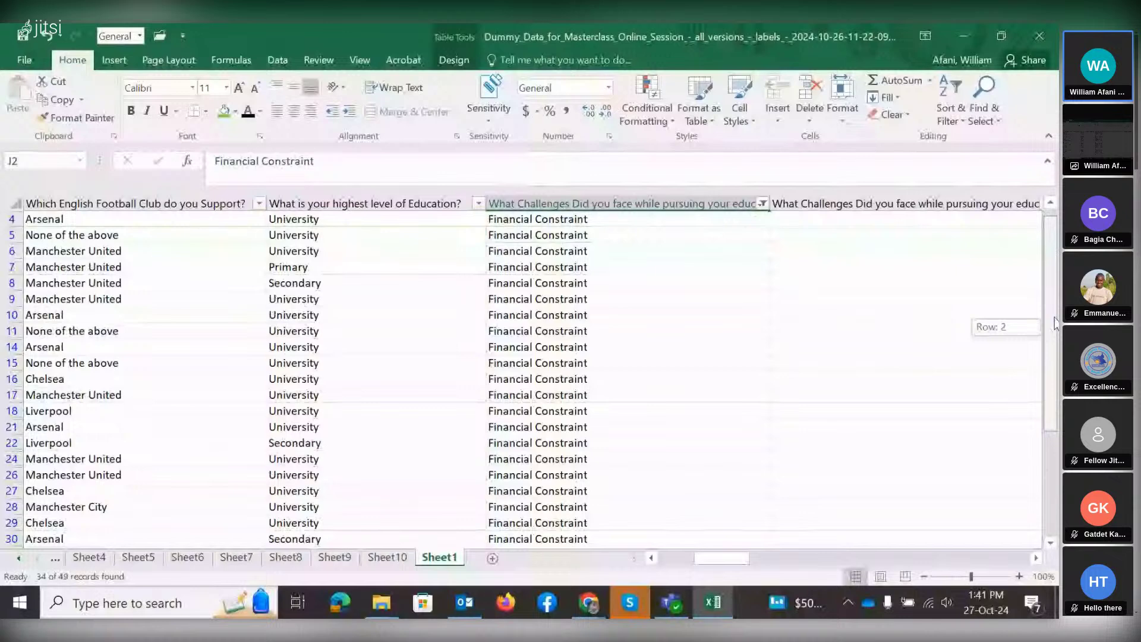
{"action": "left_click_drag", "start_coordinate": [1056, 323], "coordinate": [1056, 322]}
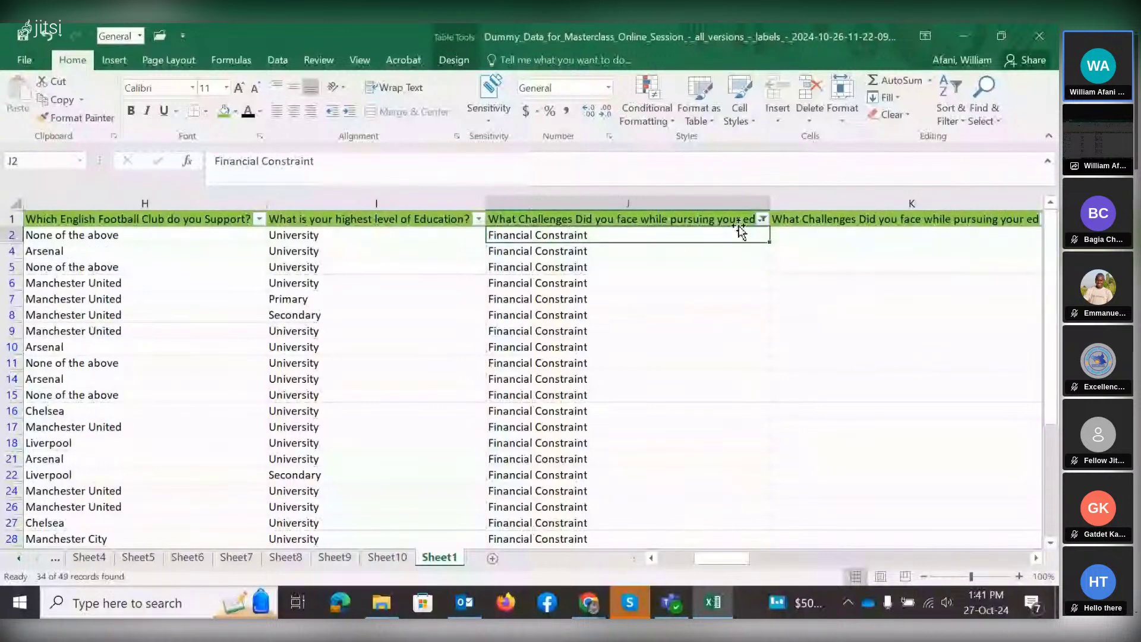
{"action": "left_click", "coordinate": [762, 219]}
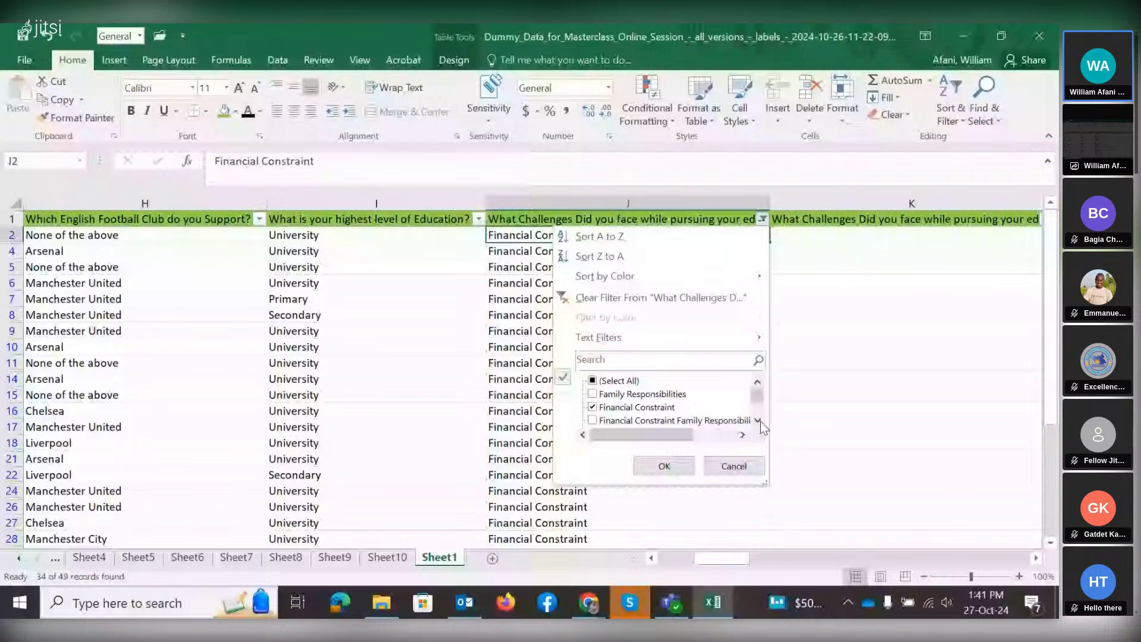
{"action": "left_click", "coordinate": [624, 420]}
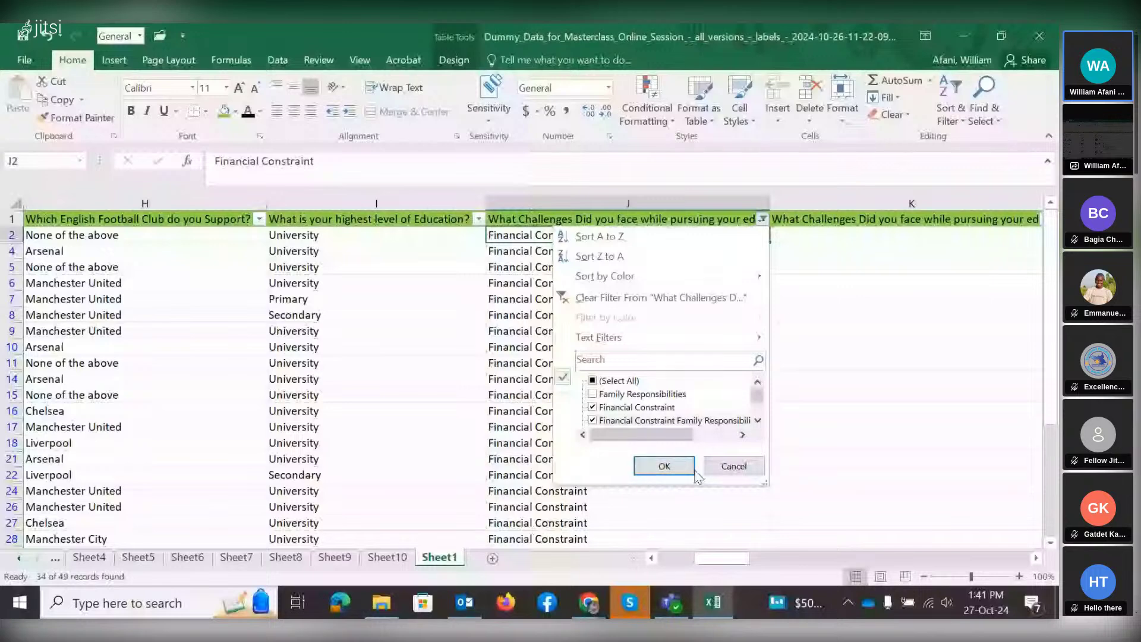
{"action": "left_click", "coordinate": [664, 467]}
Fill the Financial Constraint answer from J2 down all the filtered rows of column J.
{"action": "left_click_drag", "start_coordinate": [1051, 351], "coordinate": [1051, 365]}
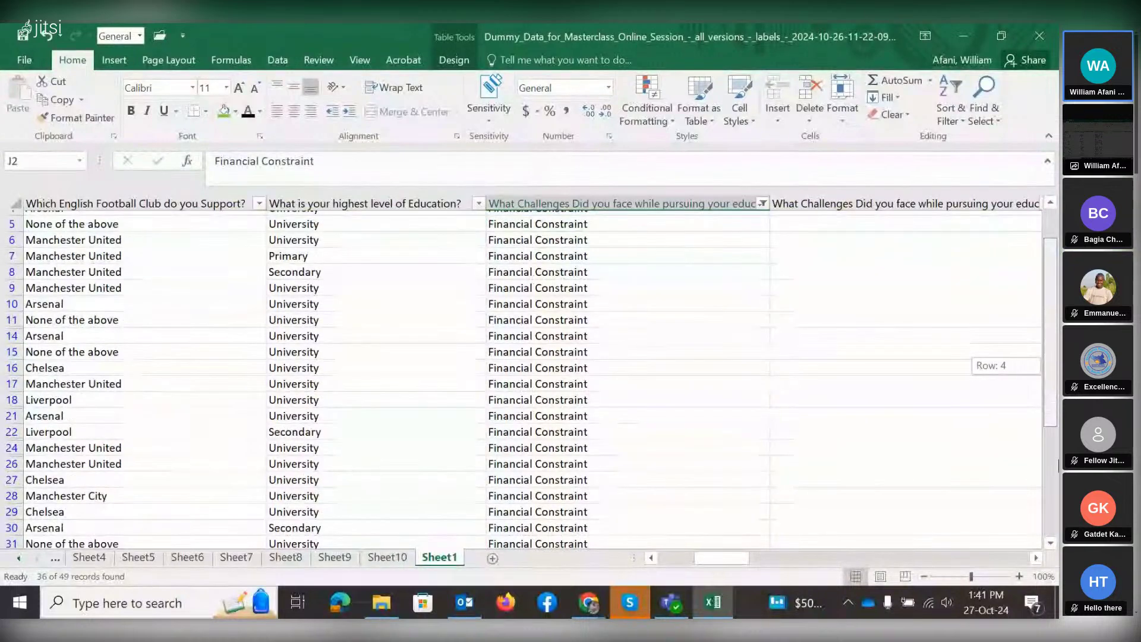
{"action": "left_click_drag", "start_coordinate": [1051, 366], "coordinate": [1050, 250]}
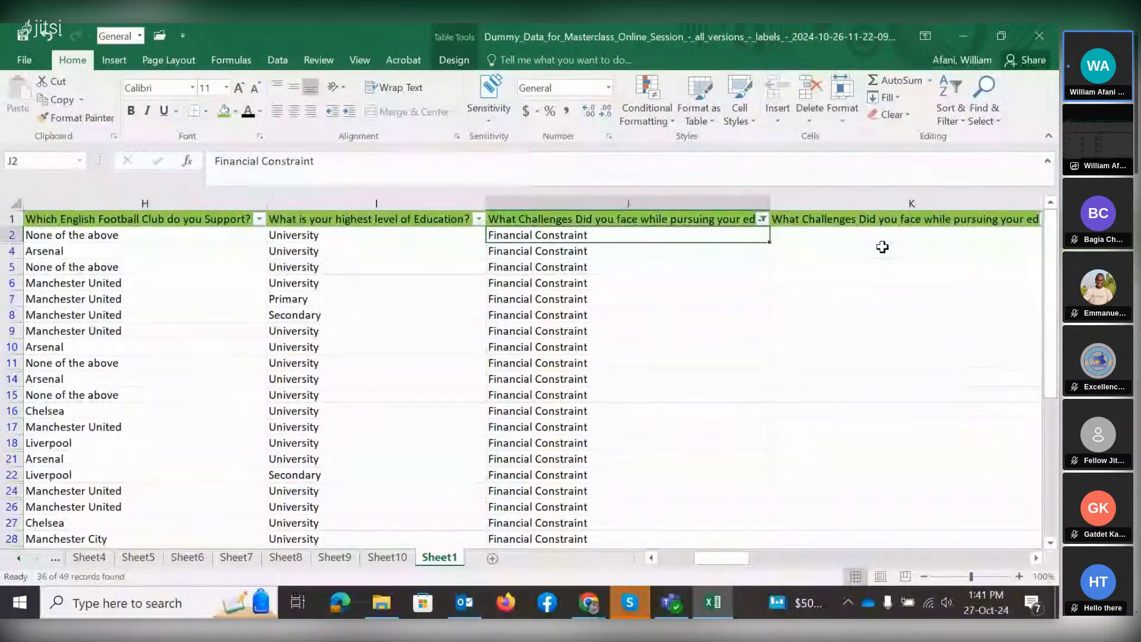
{"action": "double_click", "coordinate": [770, 242]}
{"action": "left_click_drag", "start_coordinate": [1050, 249], "coordinate": [1050, 249]}
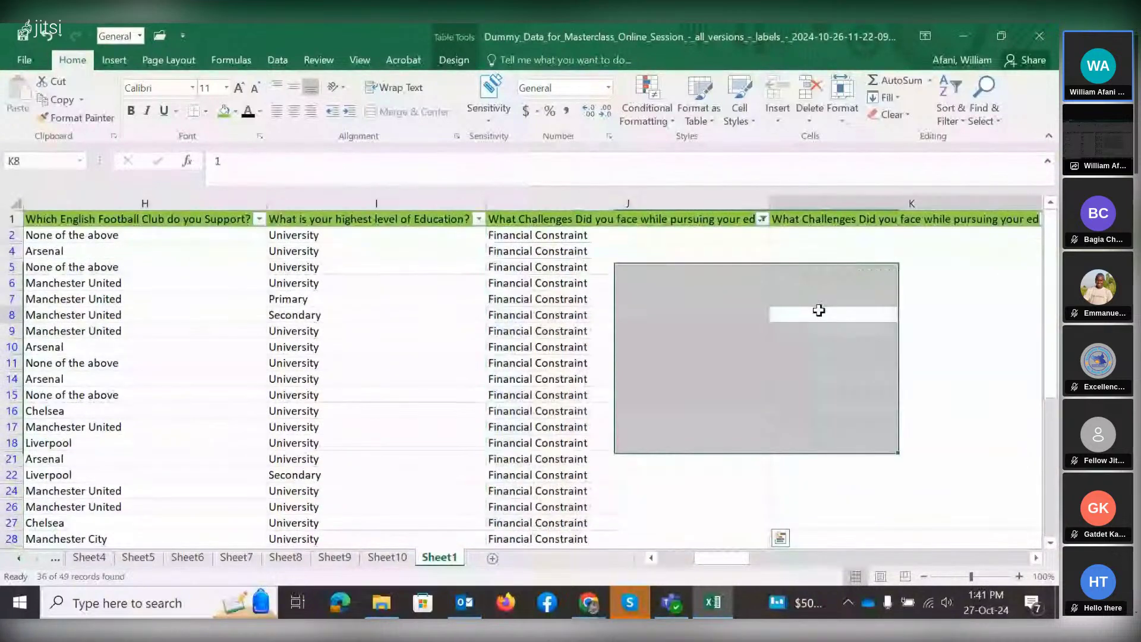
Extend the column J filter to include Transportation, Financial Constraint Transportation, and Financial Constraint Transportation Family Responsibilities.
{"action": "left_click", "coordinate": [546, 235]}
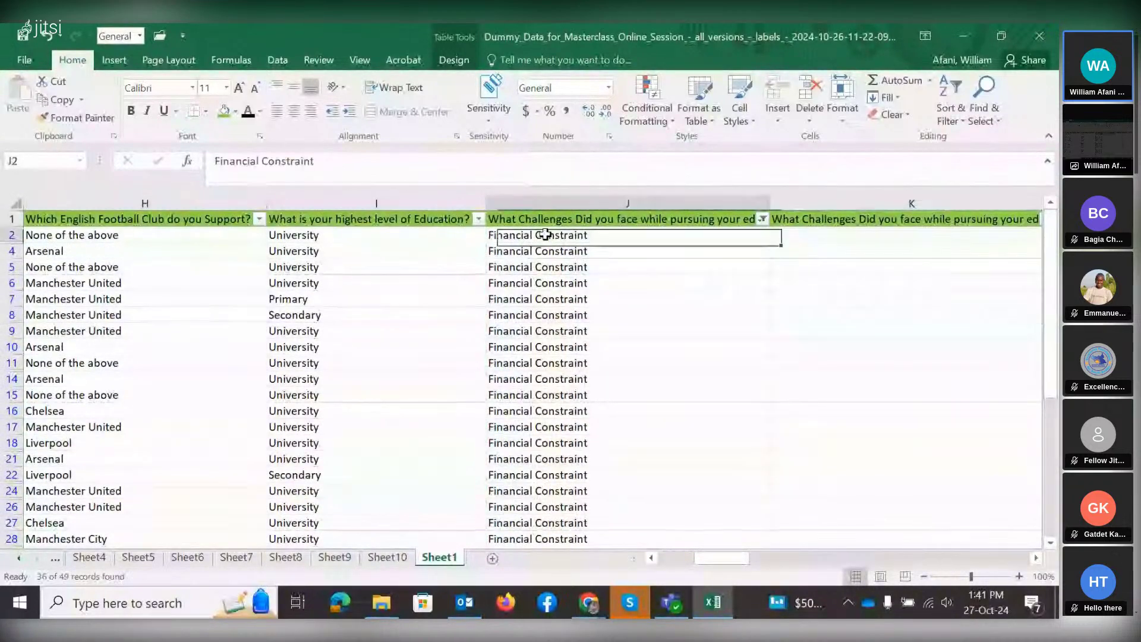
{"action": "left_click", "coordinate": [763, 218]}
{"action": "left_click", "coordinate": [758, 420]}
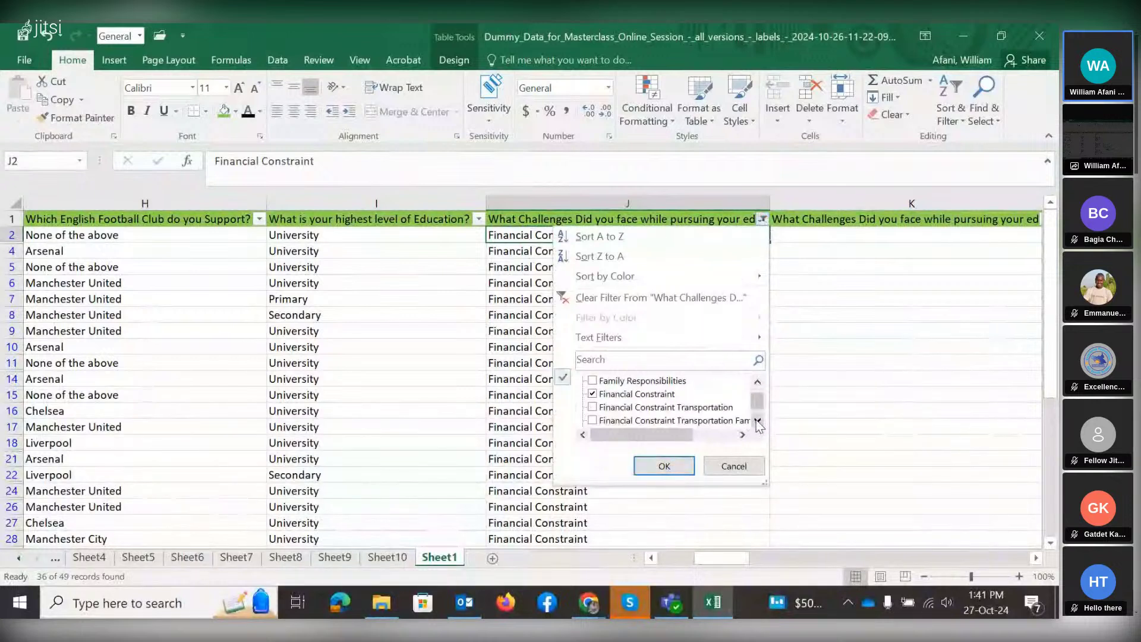
{"action": "left_click", "coordinate": [758, 421]}
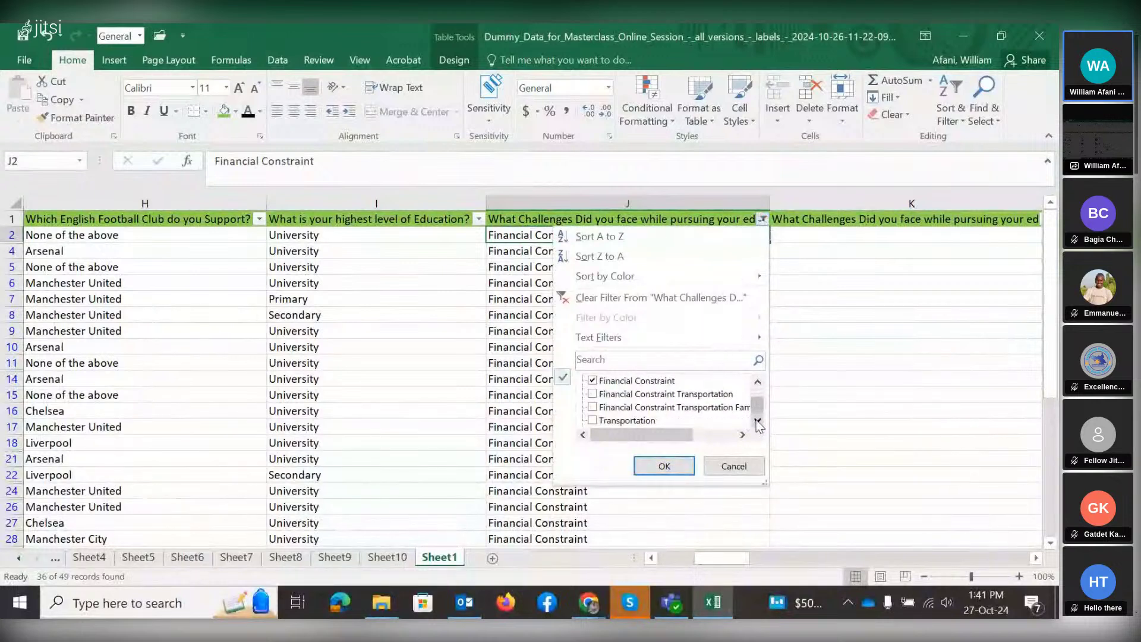
{"action": "left_click", "coordinate": [593, 407]}
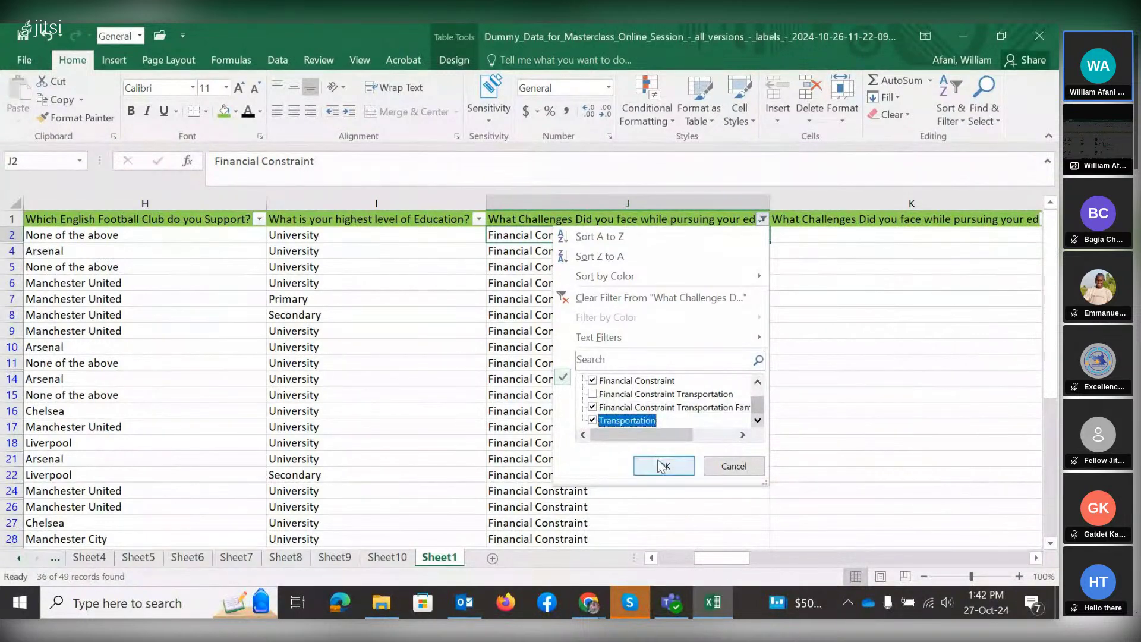
{"action": "left_click", "coordinate": [594, 395]}
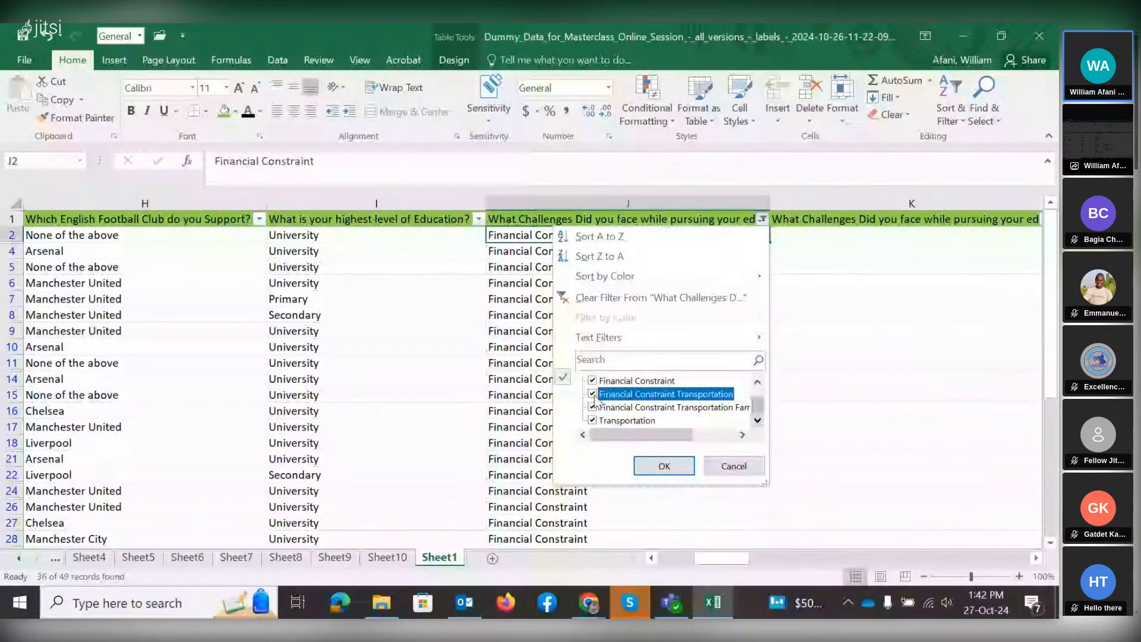
{"action": "left_click", "coordinate": [660, 464]}
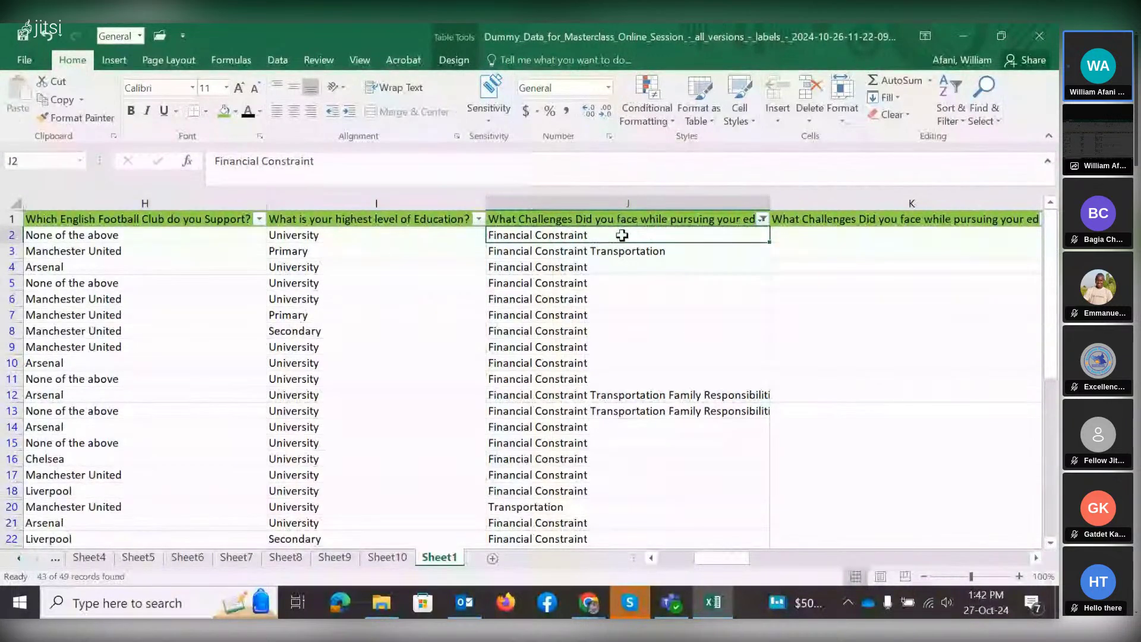
Enter Transportation in J2 and fill it down all the filtered rows of column J.
{"action": "type", "text": "Transportation"}
{"action": "key", "text": "Return"}
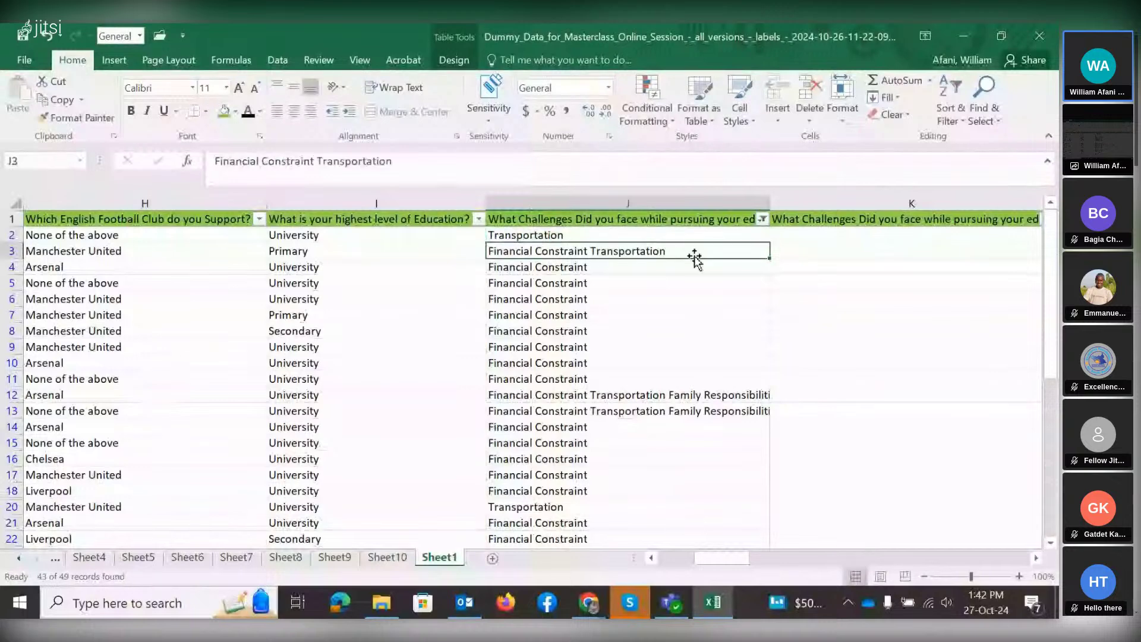
{"action": "left_click", "coordinate": [739, 235]}
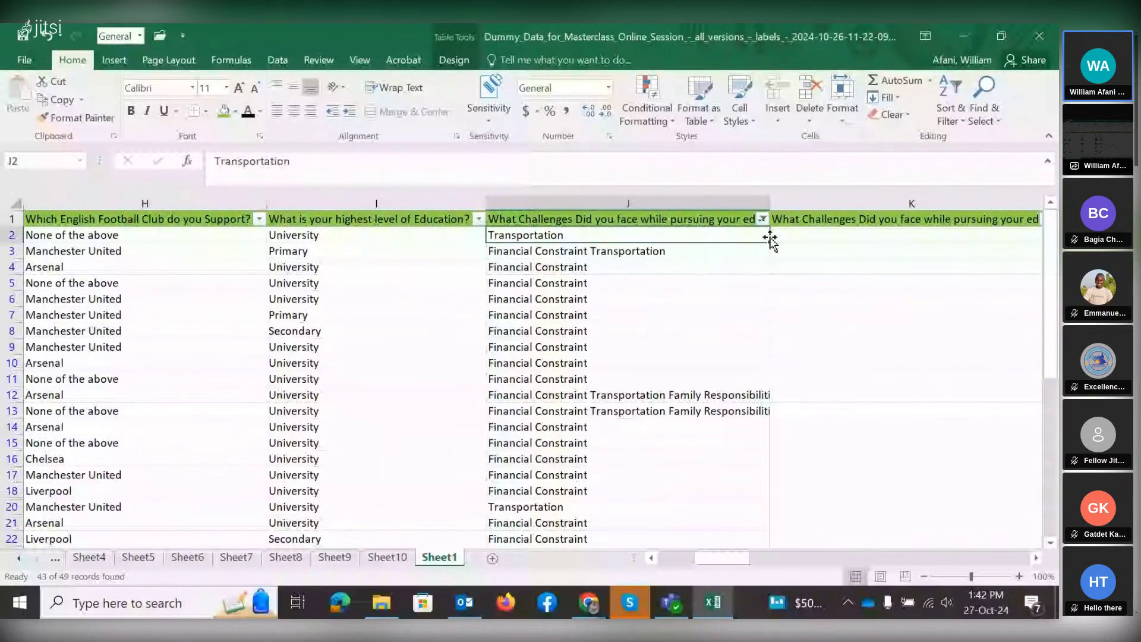
{"action": "double_click", "coordinate": [770, 240]}
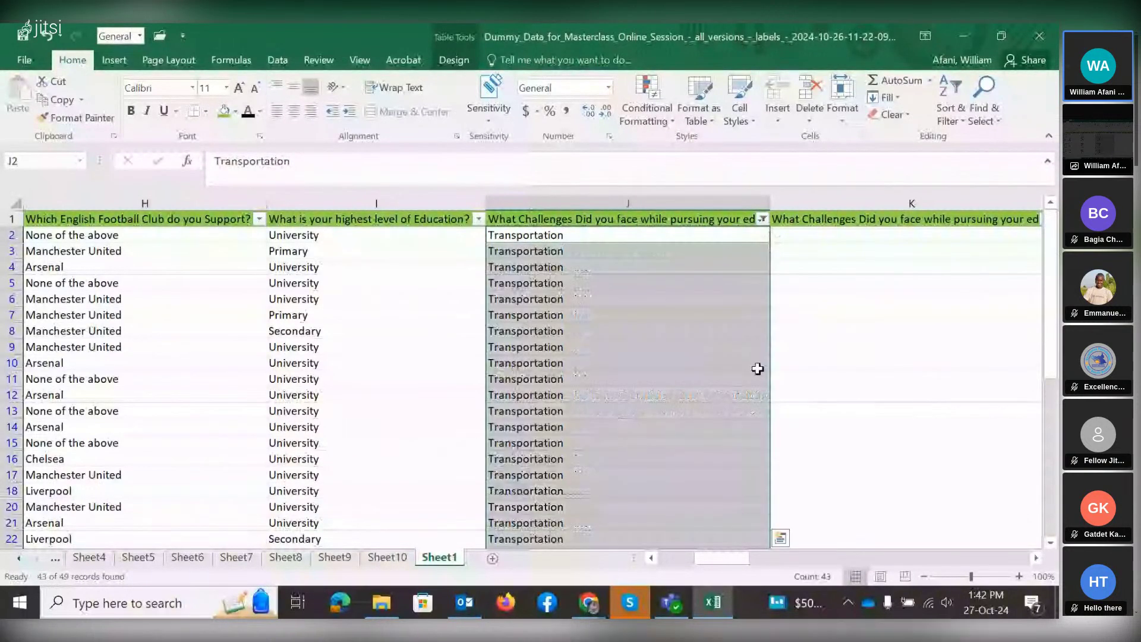
{"action": "left_click_drag", "start_coordinate": [1051, 363], "coordinate": [789, 355]}
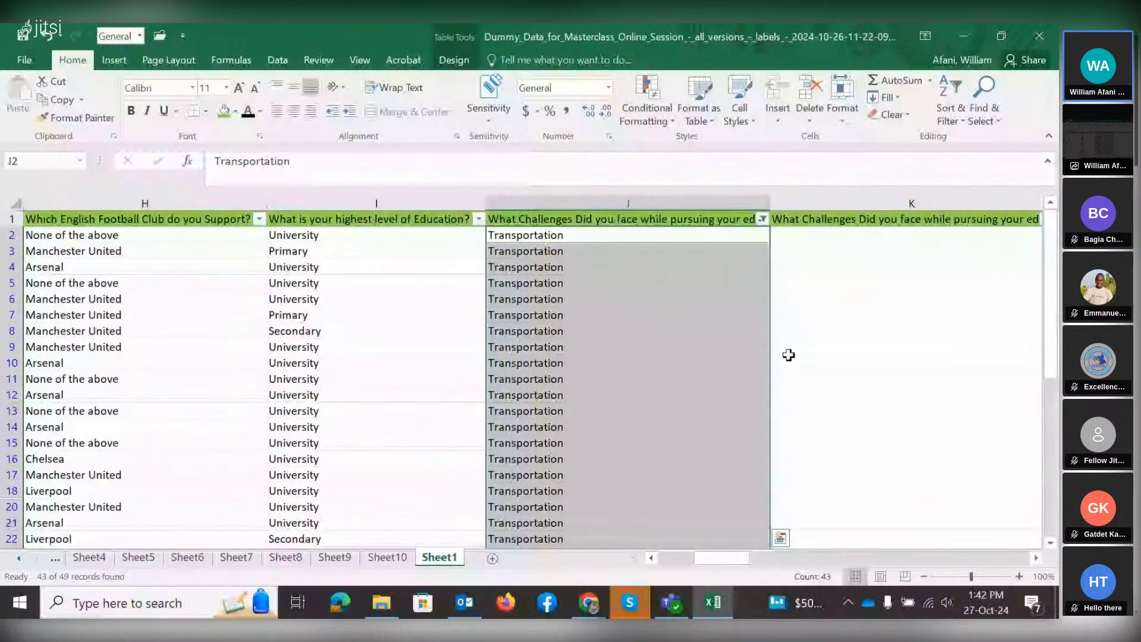
Extend the column J filter to include Family Responsibilities along with Transportation.
{"action": "left_click", "coordinate": [702, 333]}
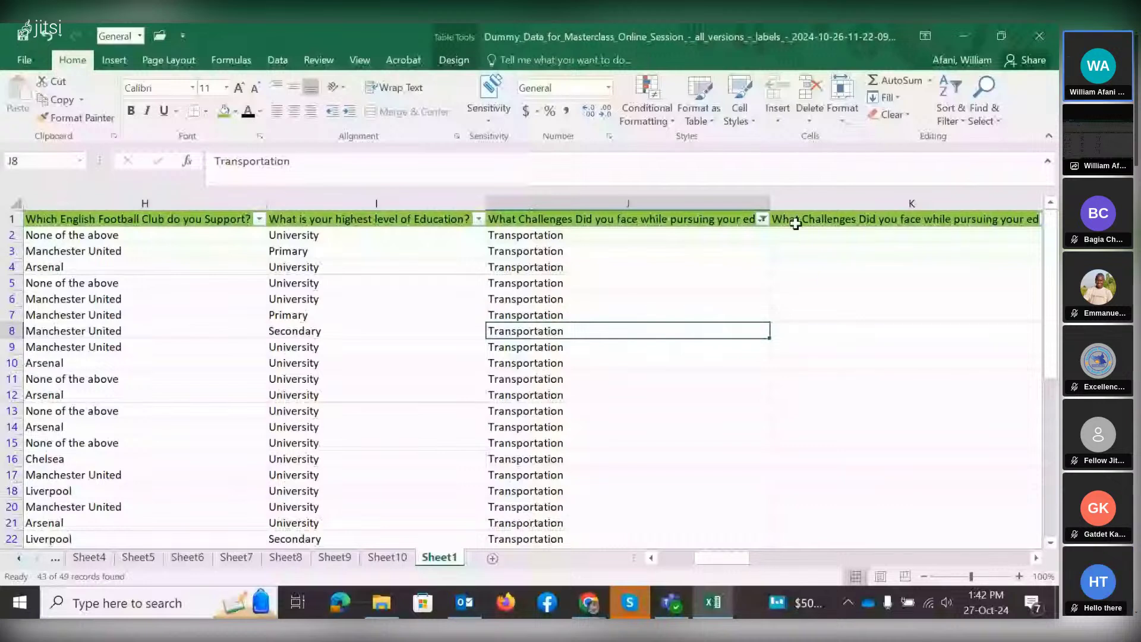
{"action": "left_click", "coordinate": [762, 219]}
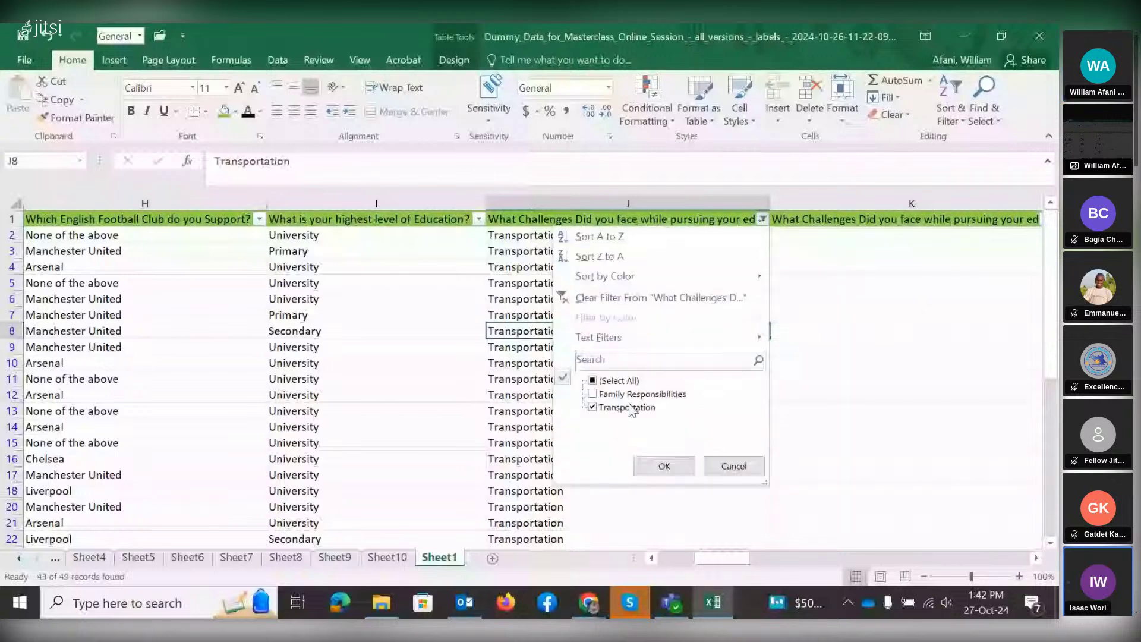
{"action": "left_click", "coordinate": [603, 394]}
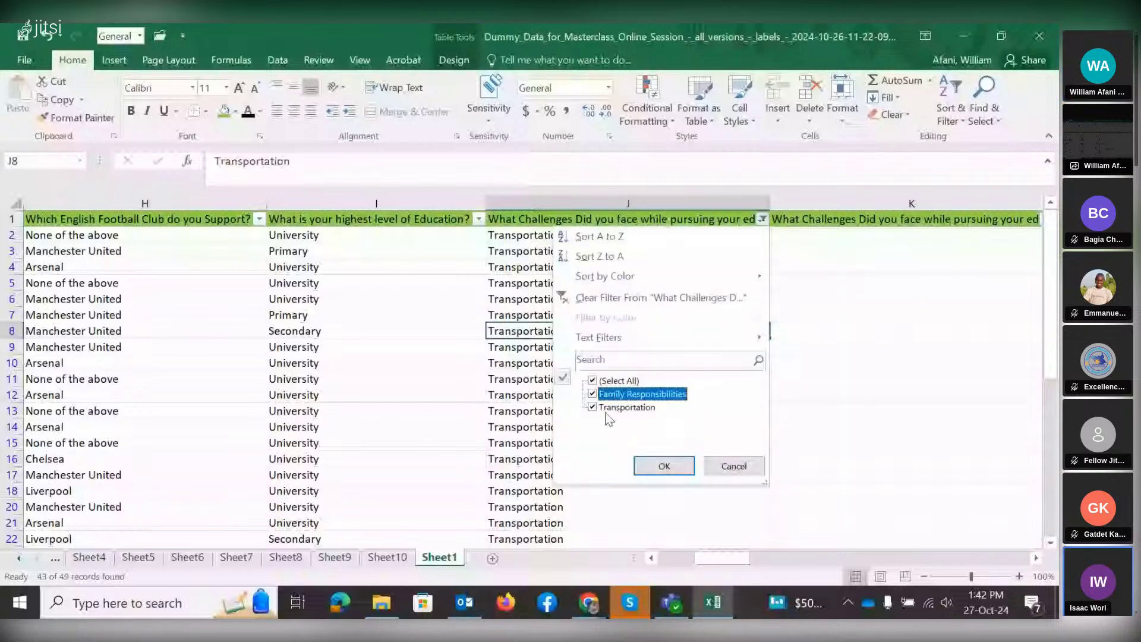
{"action": "left_click", "coordinate": [665, 466]}
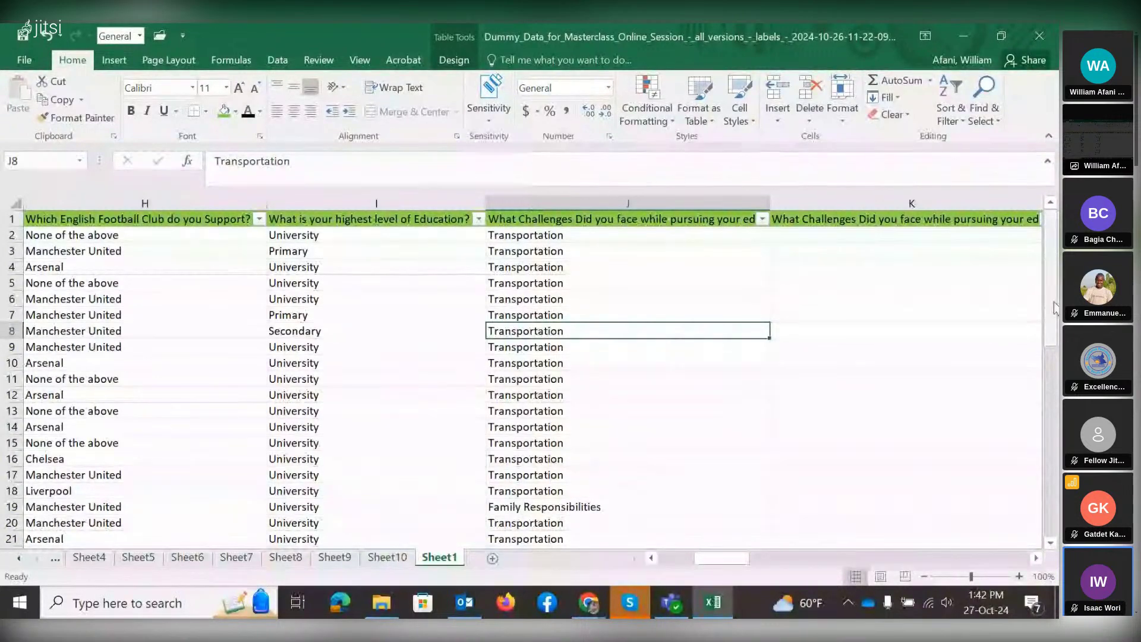
{"action": "mouse_move", "coordinate": [1056, 307]}
{"action": "left_mouse_down"}
{"action": "mouse_move", "coordinate": [1059, 475]}
{"action": "mouse_move", "coordinate": [1057, 323]}
{"action": "left_mouse_up"}
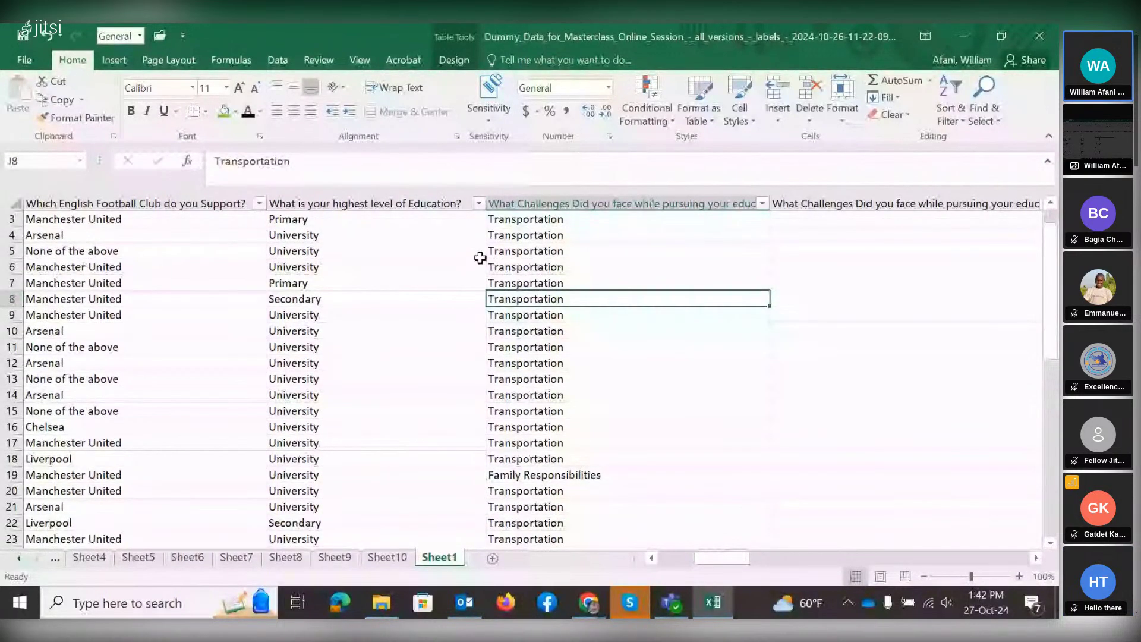
Undo the last column J filter change and the Transportation fill.
{"action": "left_click", "coordinate": [47, 37]}
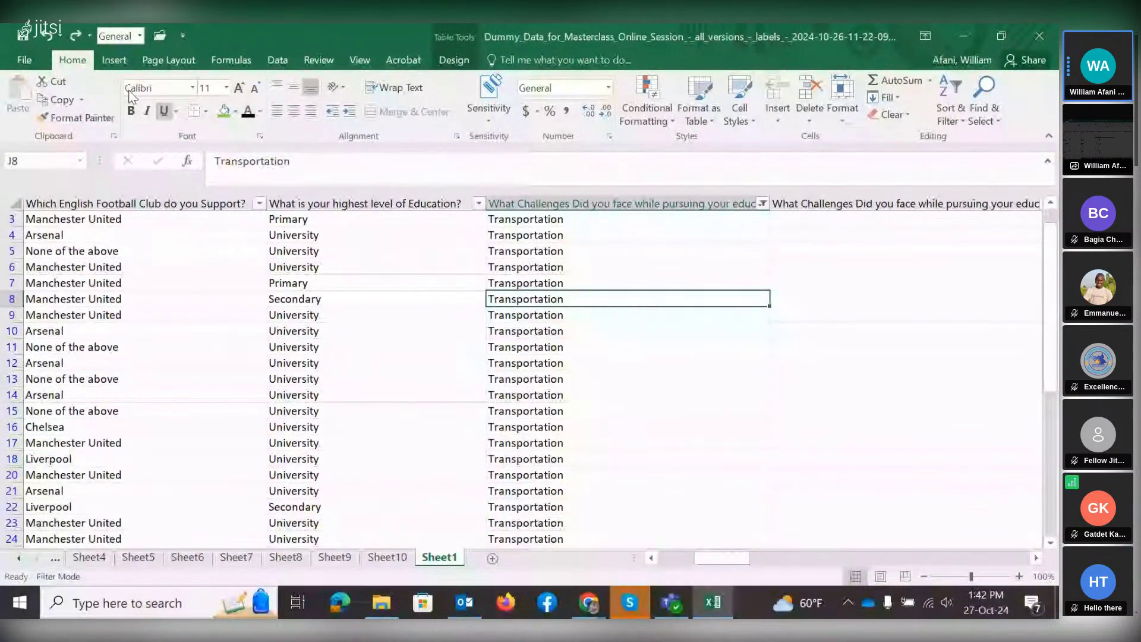
{"action": "left_click", "coordinate": [48, 40]}
{"action": "left_click", "coordinate": [801, 357]}
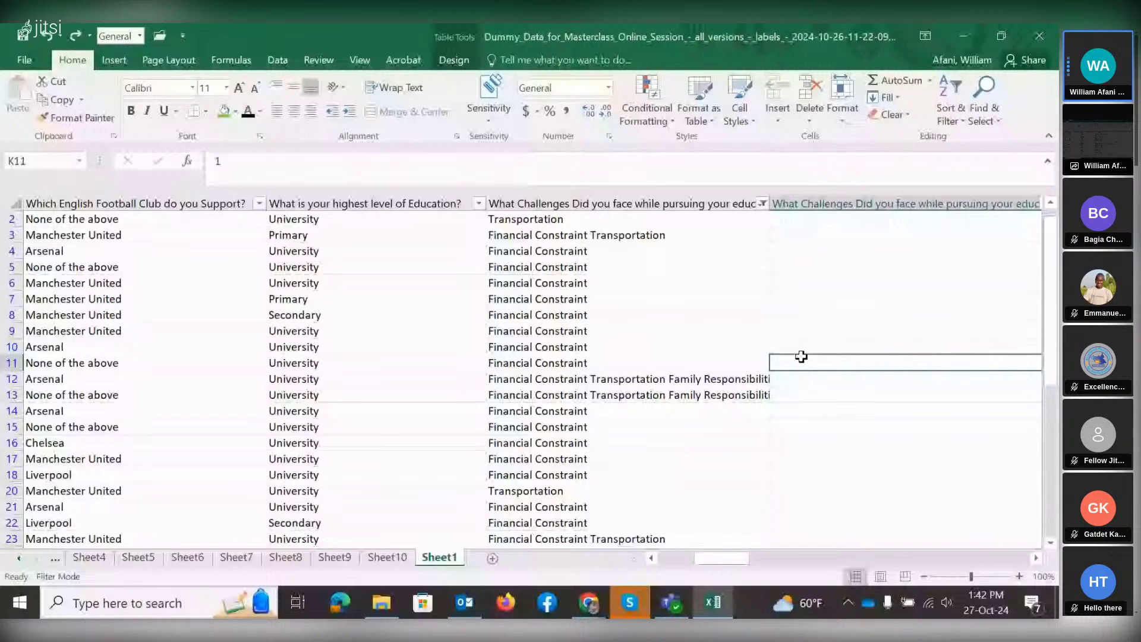
{"action": "left_click", "coordinate": [537, 236]}
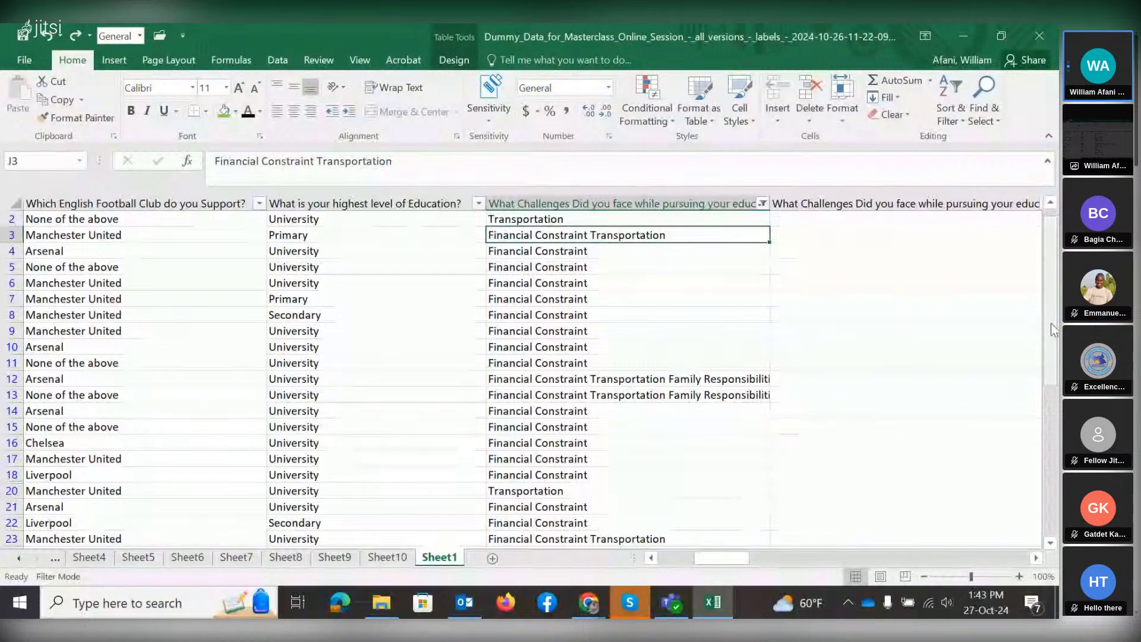
Examine the column J answers down to row 50 against the neighbouring 0/1 challenge columns K and L.
{"action": "left_click_drag", "start_coordinate": [1051, 324], "coordinate": [1059, 489]}
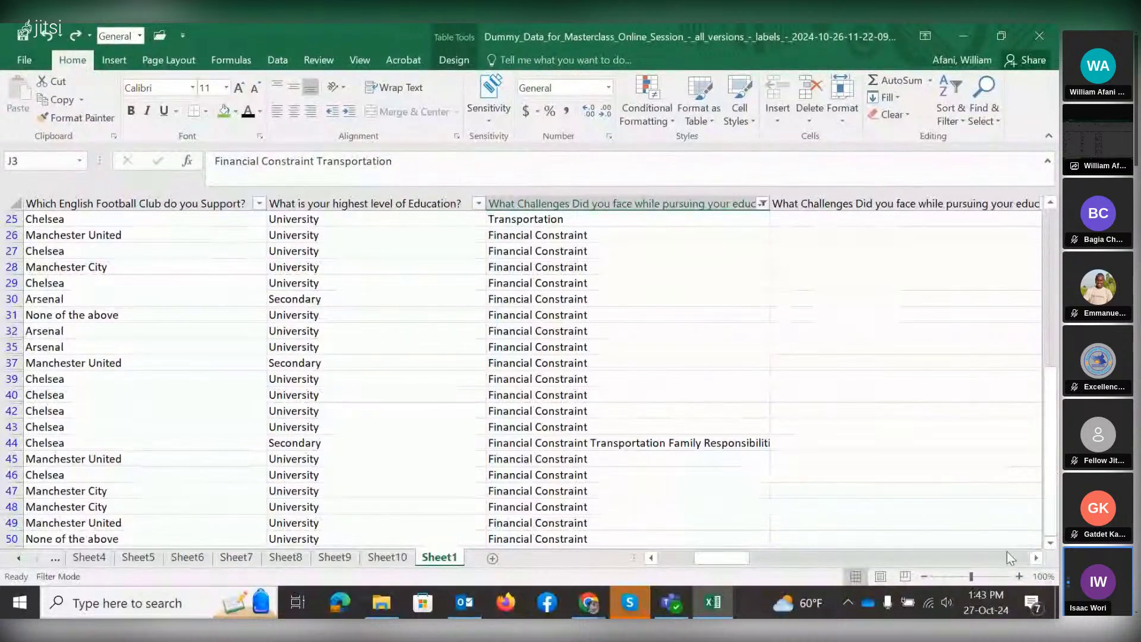
{"action": "left_click", "coordinate": [1036, 558]}
{"action": "left_click", "coordinate": [1036, 557]}
{"action": "left_click", "coordinate": [1036, 558]}
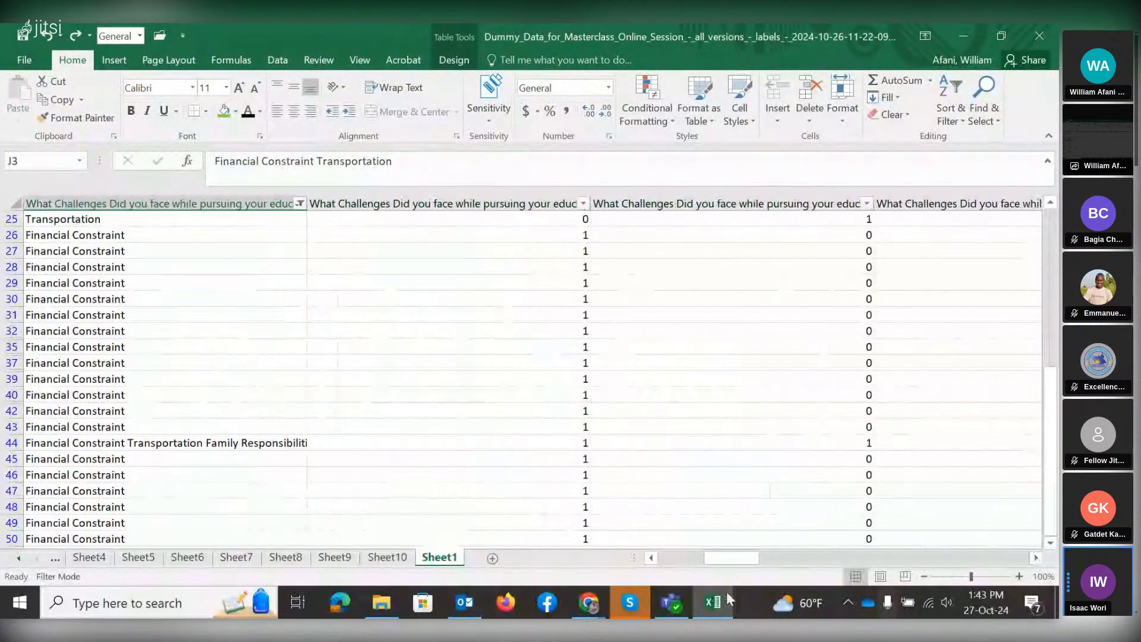
{"action": "left_click", "coordinate": [651, 559]}
{"action": "left_click", "coordinate": [678, 196]}
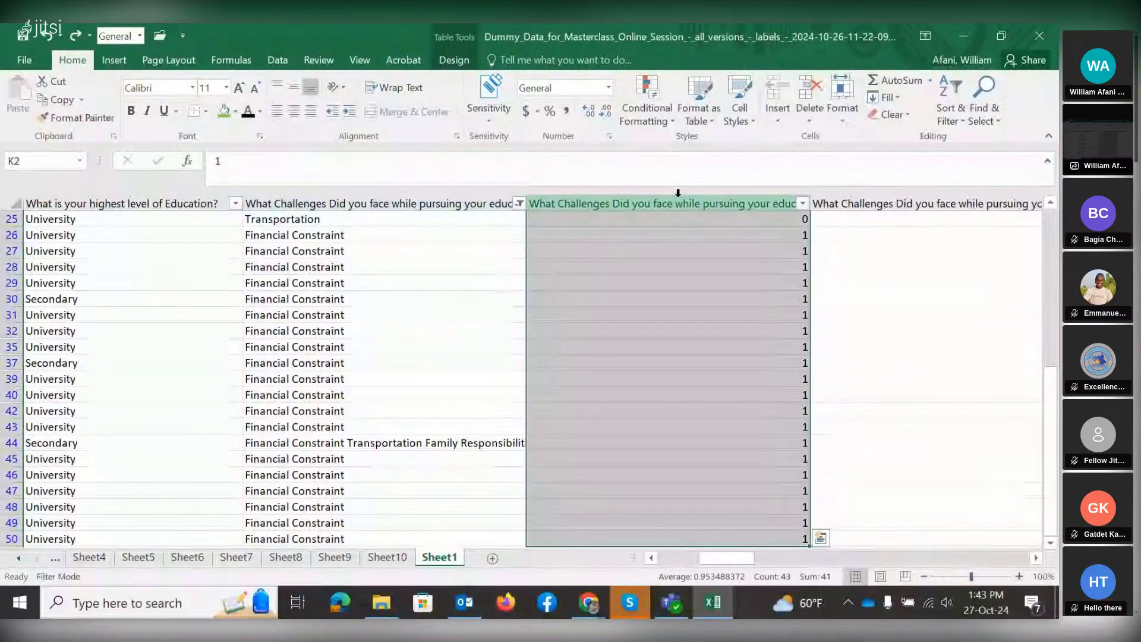
{"action": "left_click_drag", "start_coordinate": [679, 193], "coordinate": [891, 192]}
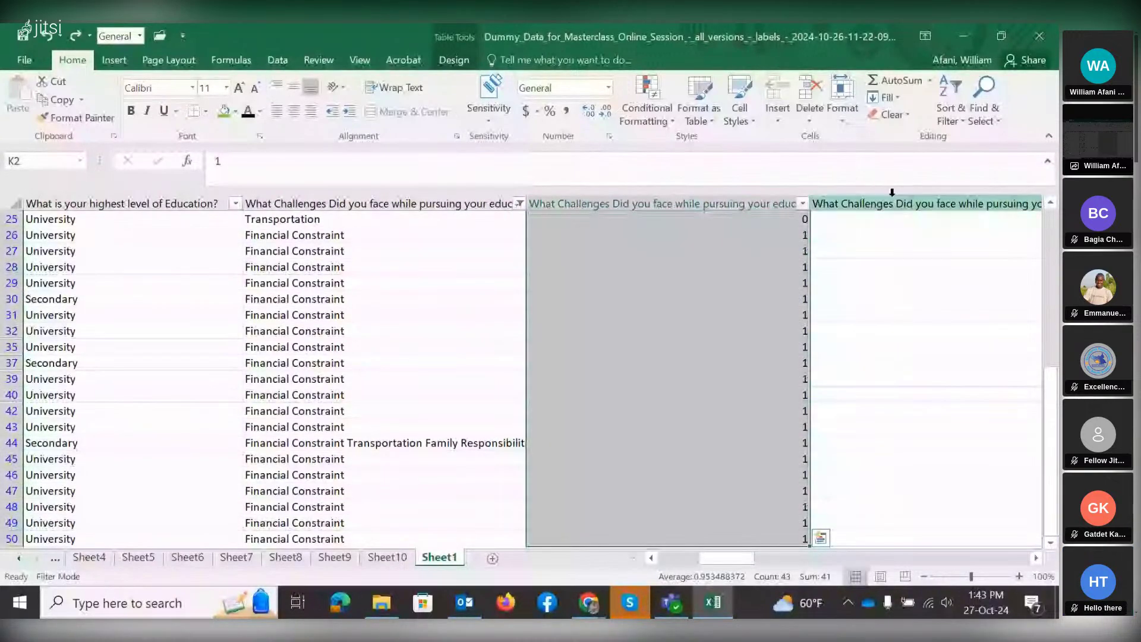
{"action": "left_click", "coordinate": [891, 192]}
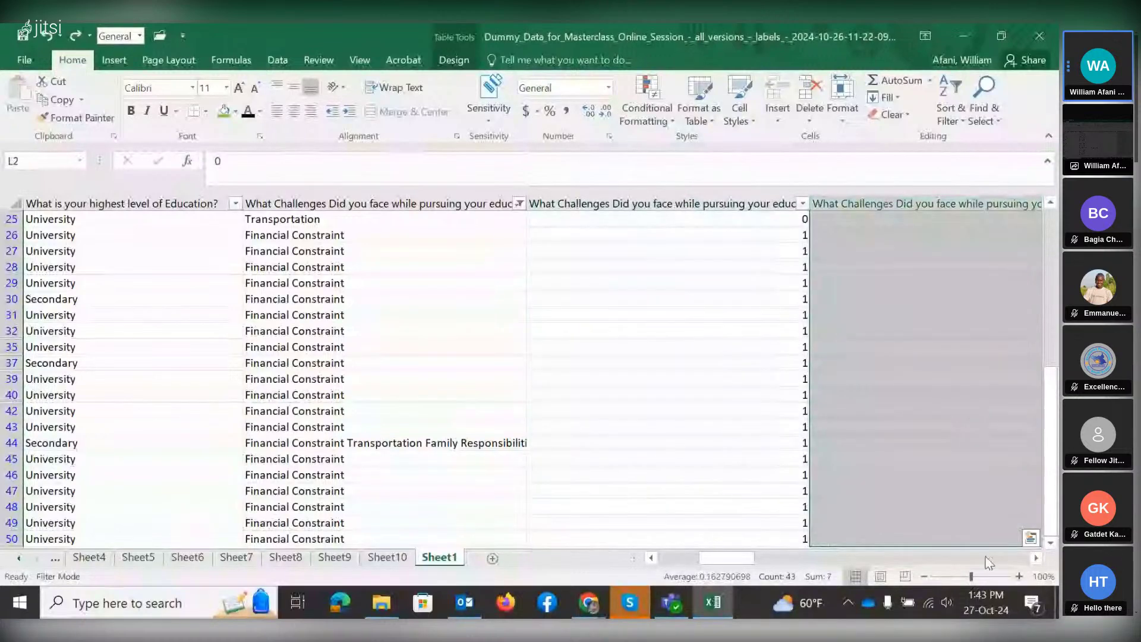
Review the headers and 0/1 codes of challenge columns K, L and M, one column at a time.
{"action": "left_click", "coordinate": [1037, 558]}
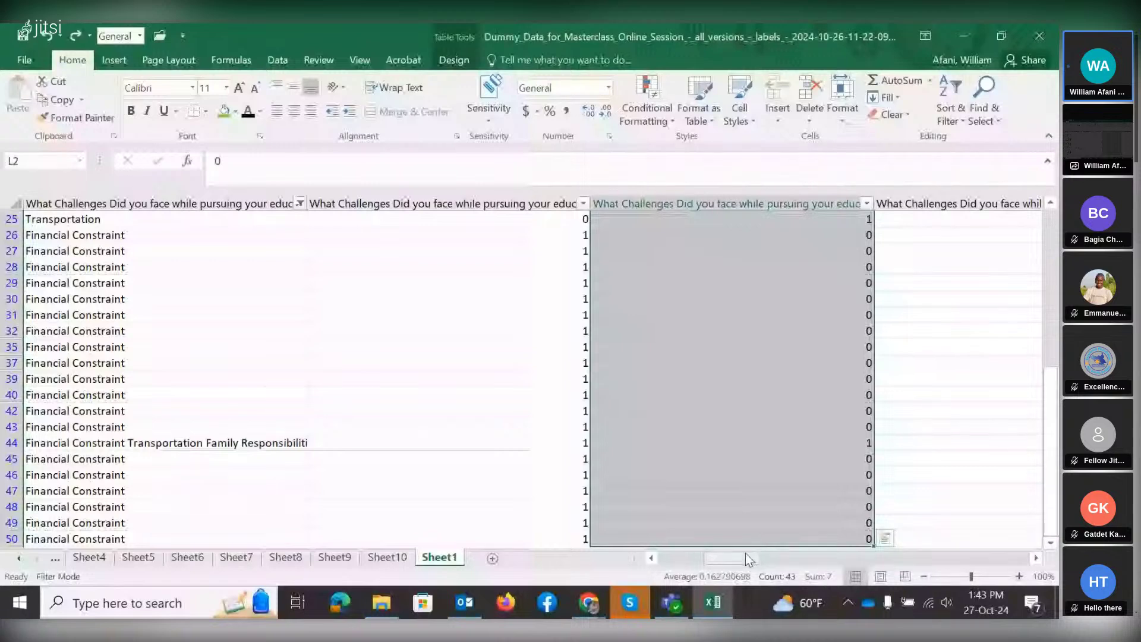
{"action": "left_click_drag", "start_coordinate": [745, 557], "coordinate": [629, 566]}
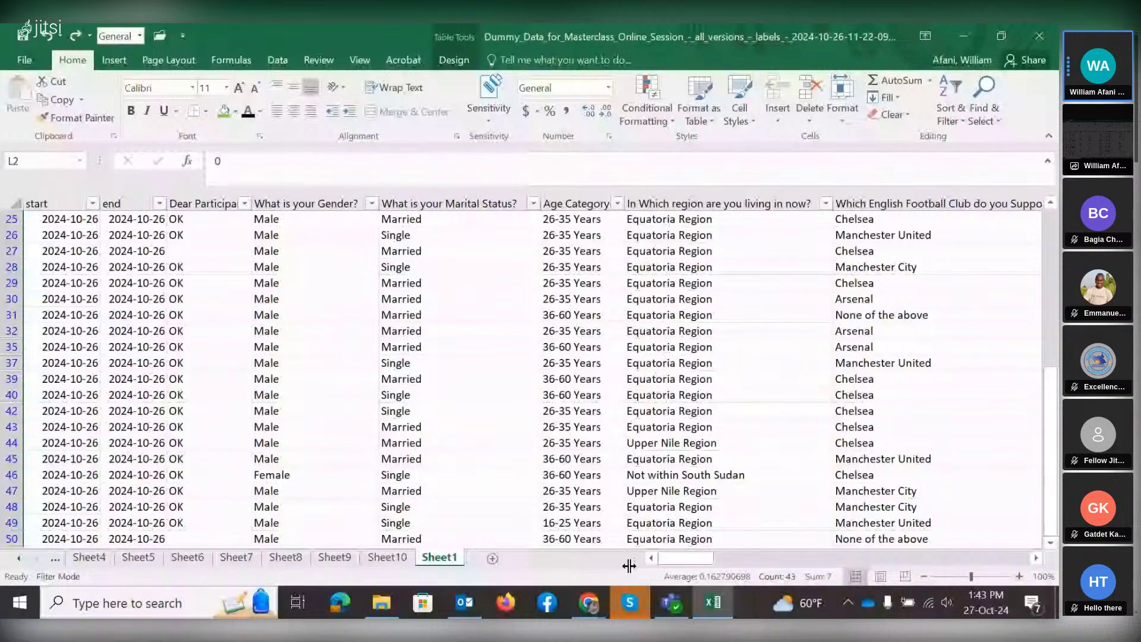
{"action": "left_click", "coordinate": [1039, 558]}
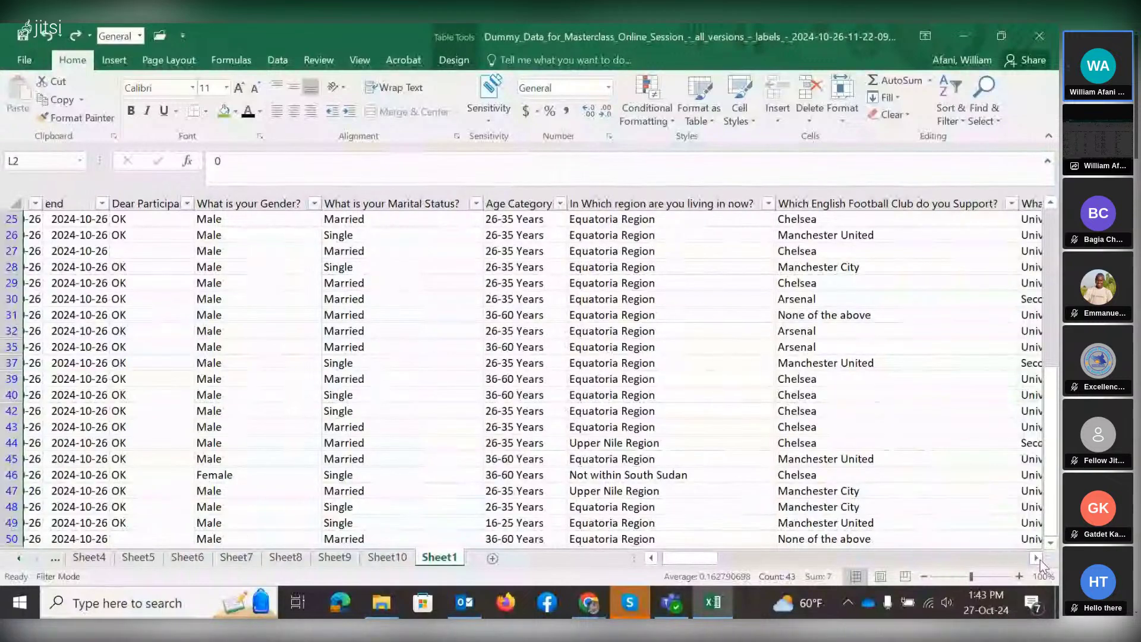
{"action": "left_click", "coordinate": [1037, 559]}
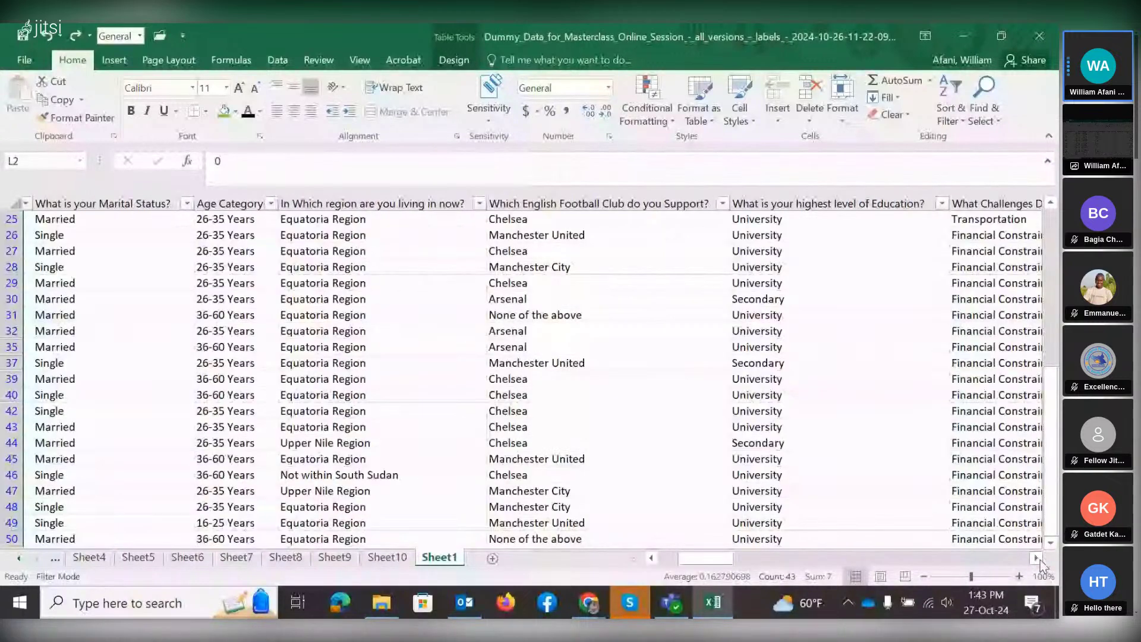
{"action": "left_click", "coordinate": [1038, 559]}
{"action": "left_click", "coordinate": [1037, 559]}
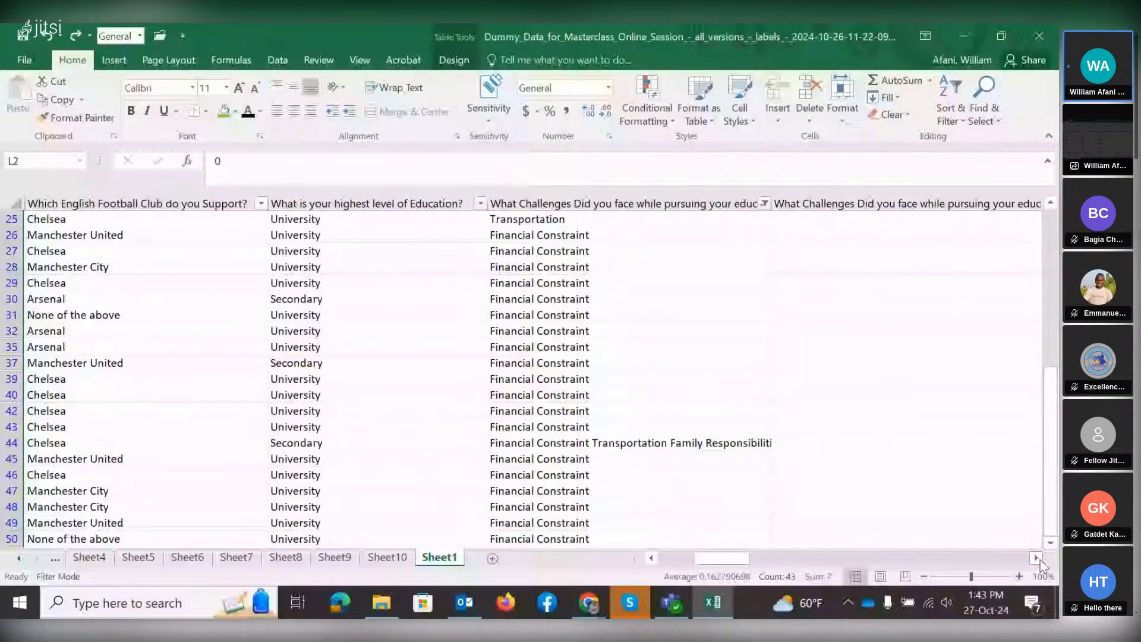
{"action": "left_click", "coordinate": [1038, 559]}
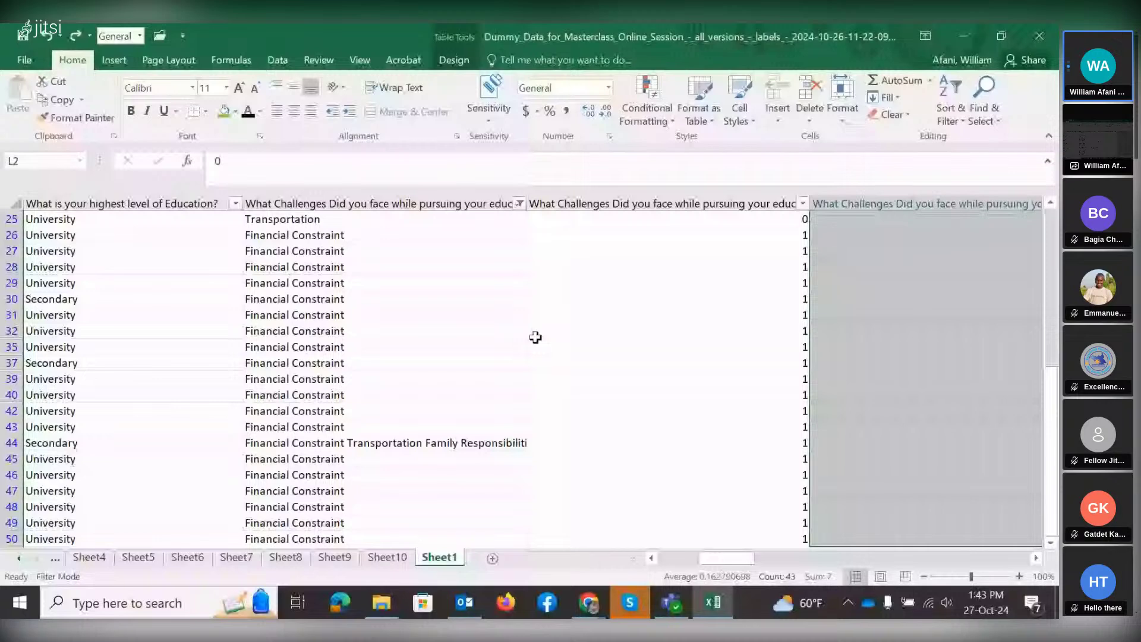
{"action": "left_click", "coordinate": [636, 197]}
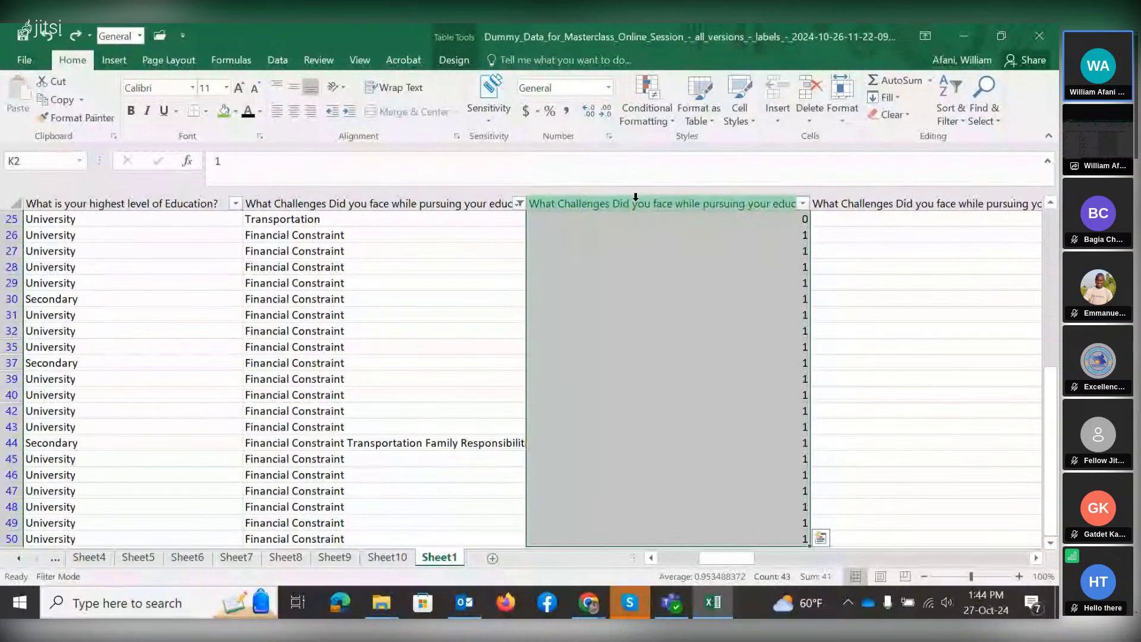
{"action": "key", "text": "Right"}
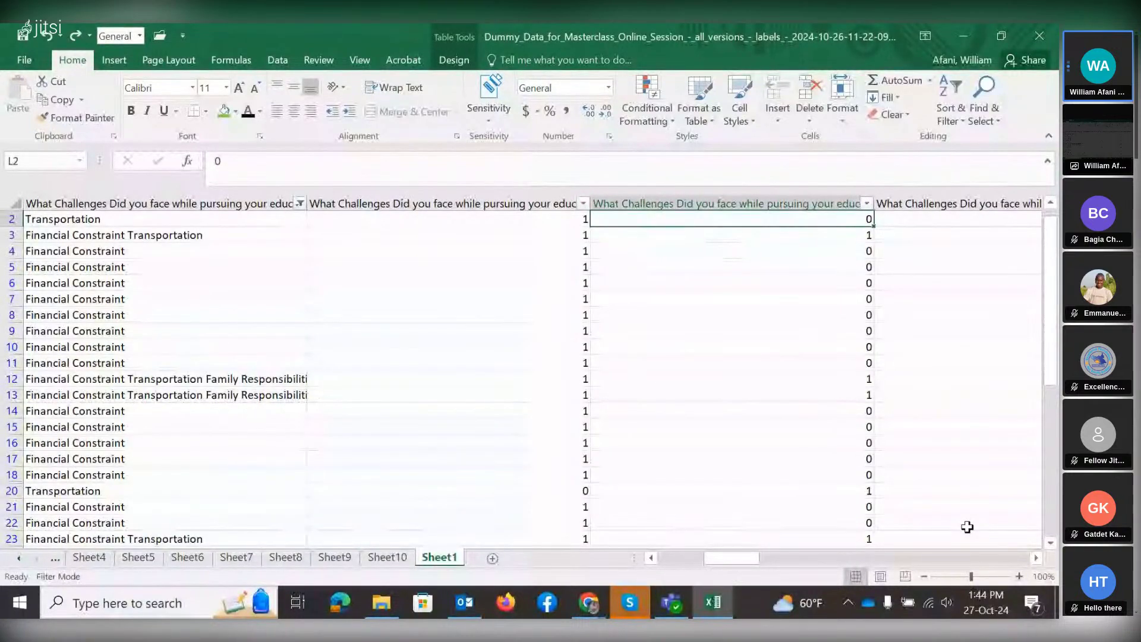
{"action": "left_click_drag", "start_coordinate": [1052, 256], "coordinate": [1054, 241]}
{"action": "left_click", "coordinate": [447, 203]}
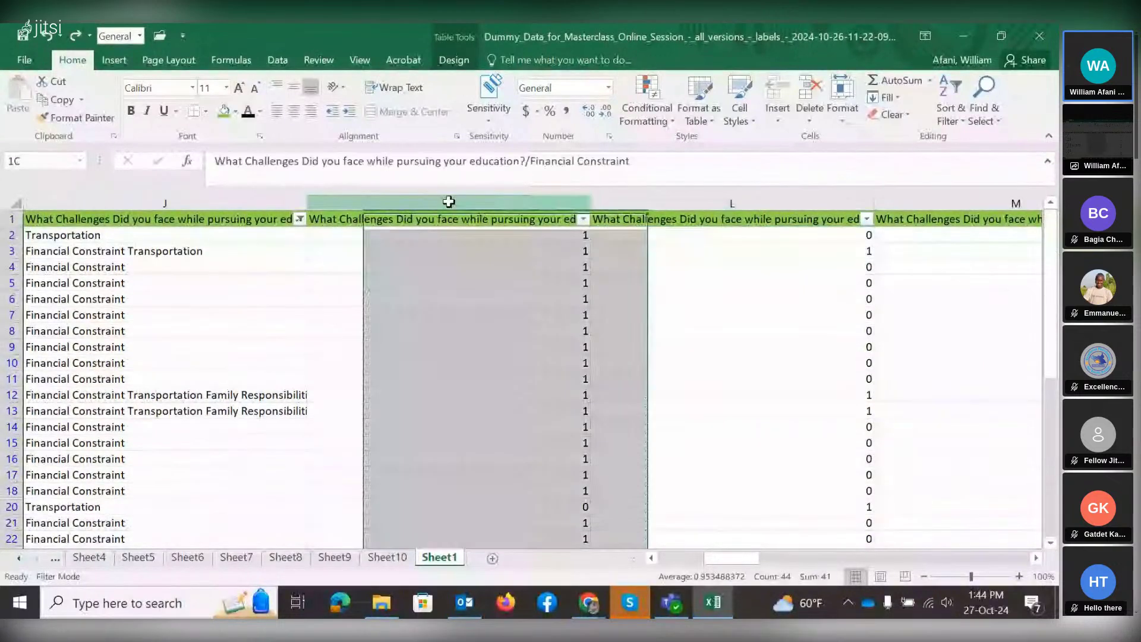
{"action": "left_click", "coordinate": [723, 203]}
{"action": "left_click", "coordinate": [1016, 203]}
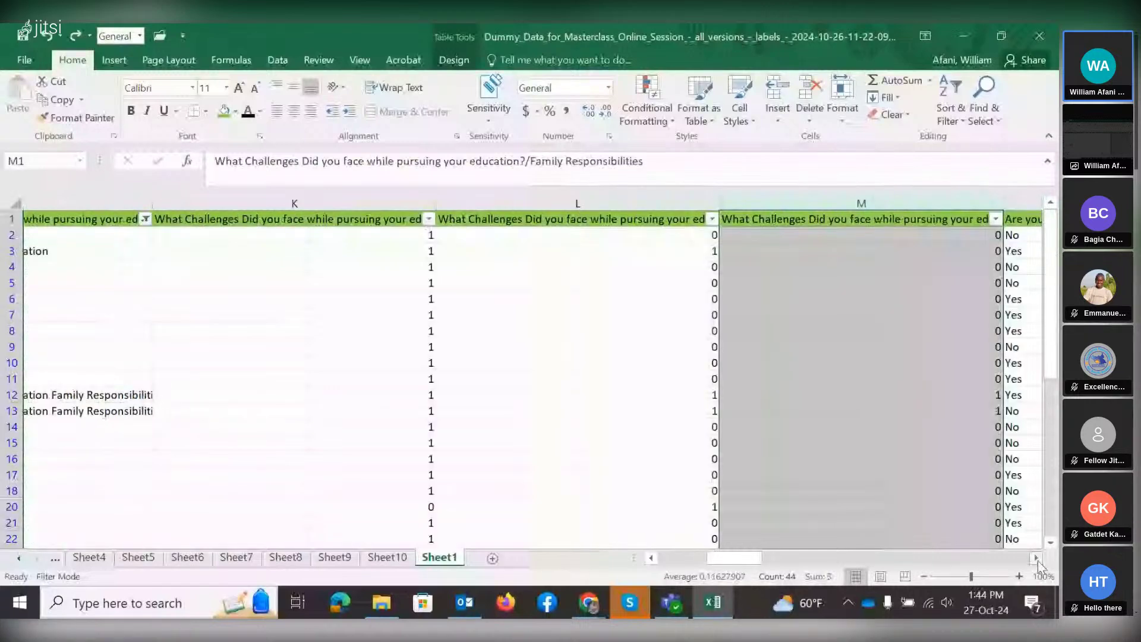
{"action": "left_click", "coordinate": [1038, 561]}
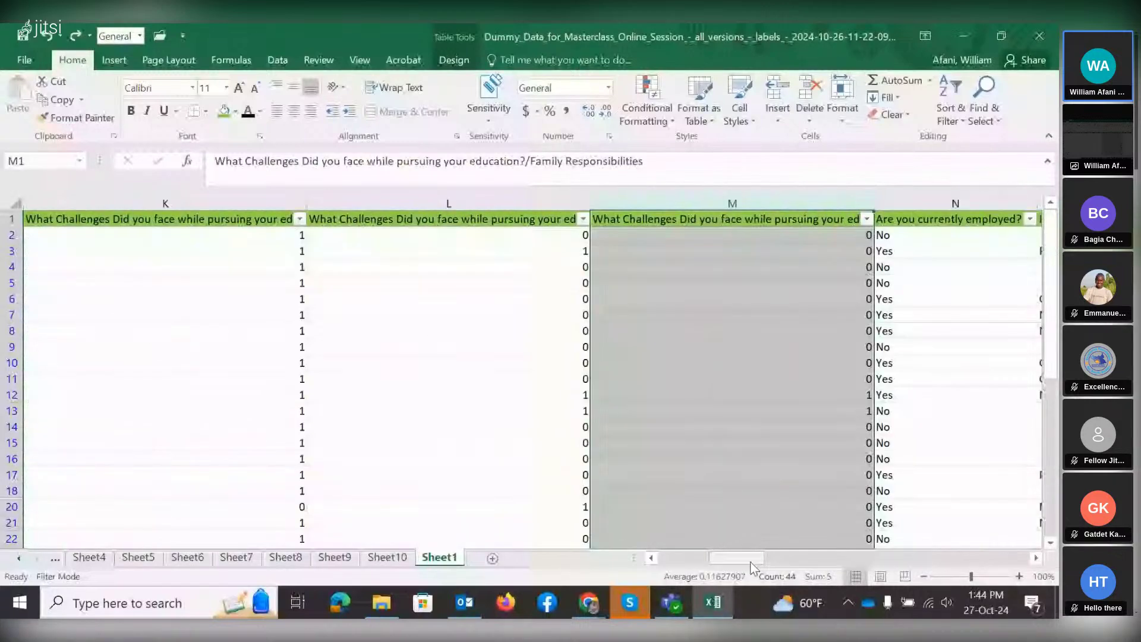
{"action": "left_click_drag", "start_coordinate": [737, 559], "coordinate": [692, 563]}
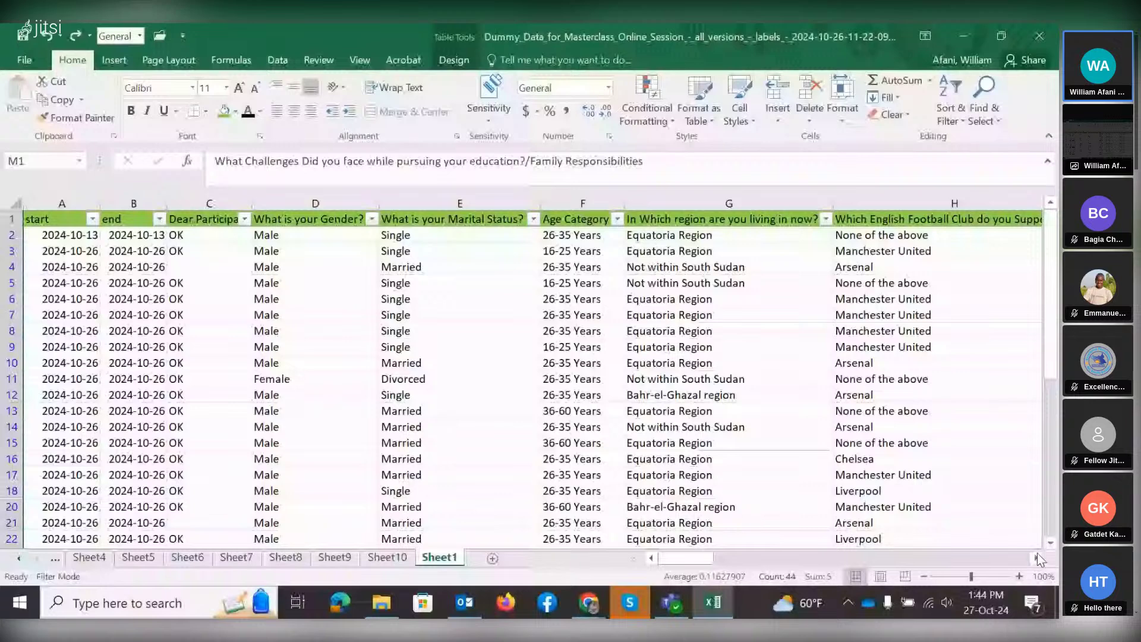
{"action": "left_click", "coordinate": [1036, 557]}
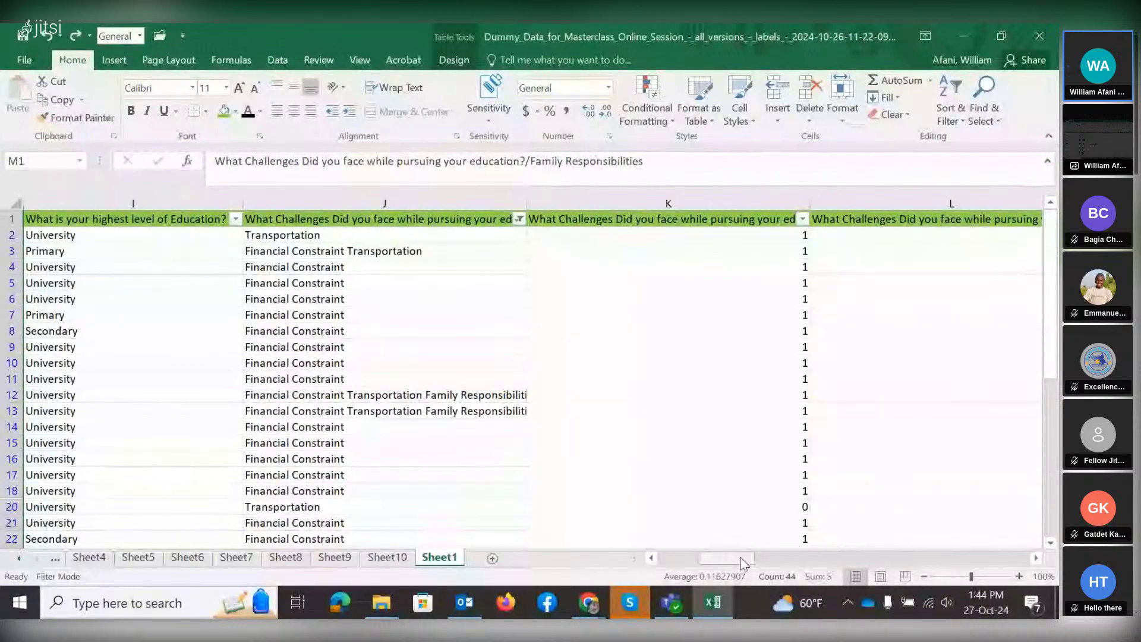
{"action": "mouse_move", "coordinate": [741, 559]}
{"action": "left_mouse_down"}
{"action": "mouse_move", "coordinate": [709, 558]}
{"action": "mouse_move", "coordinate": [721, 559]}
{"action": "left_mouse_up"}
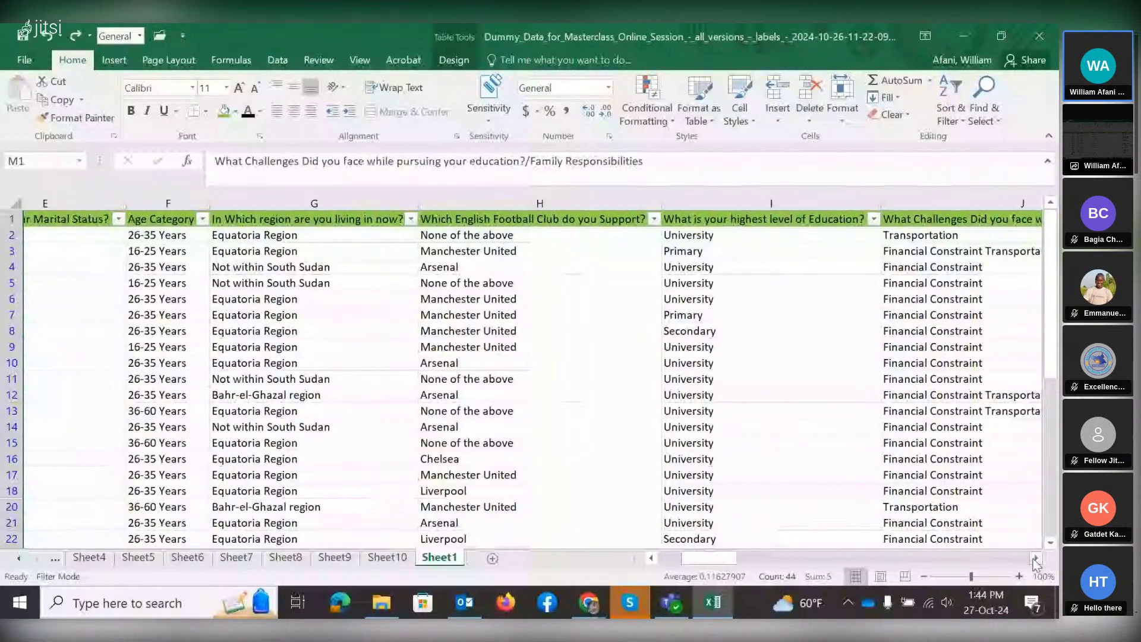
{"action": "left_click", "coordinate": [1036, 559]}
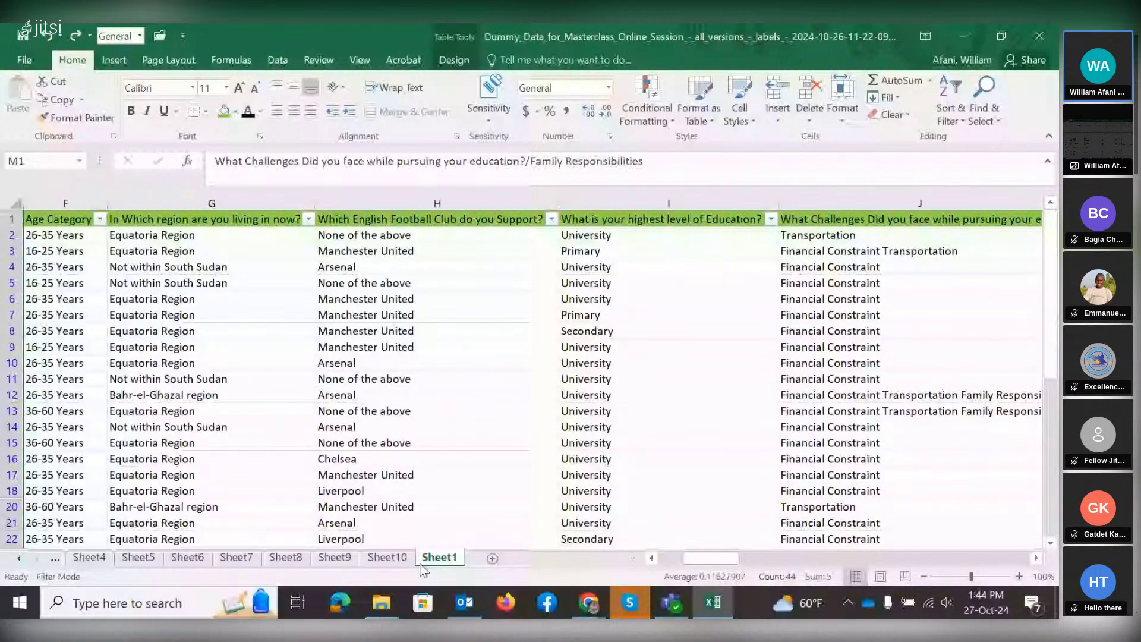
In Sheet10's PivotTable, keep only the Family Responsibilities, Financial Constraint and Transportation rows, and add a count of the education challenges question.
{"action": "left_click", "coordinate": [388, 558]}
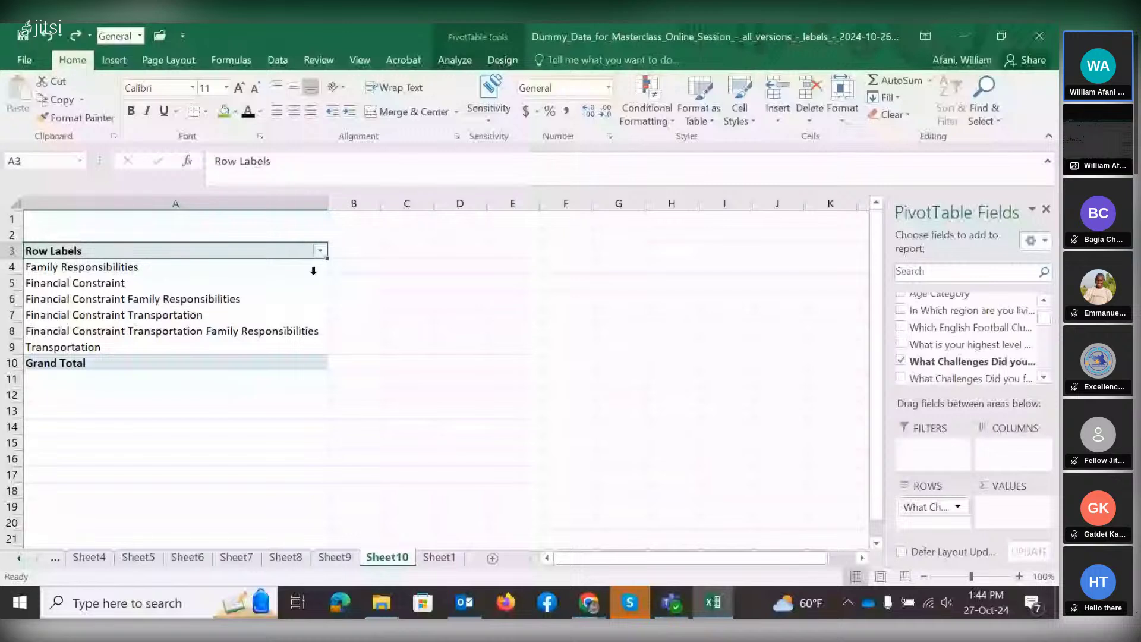
{"action": "left_click", "coordinate": [320, 250]}
{"action": "left_click", "coordinate": [315, 452]}
{"action": "left_click", "coordinate": [315, 453]}
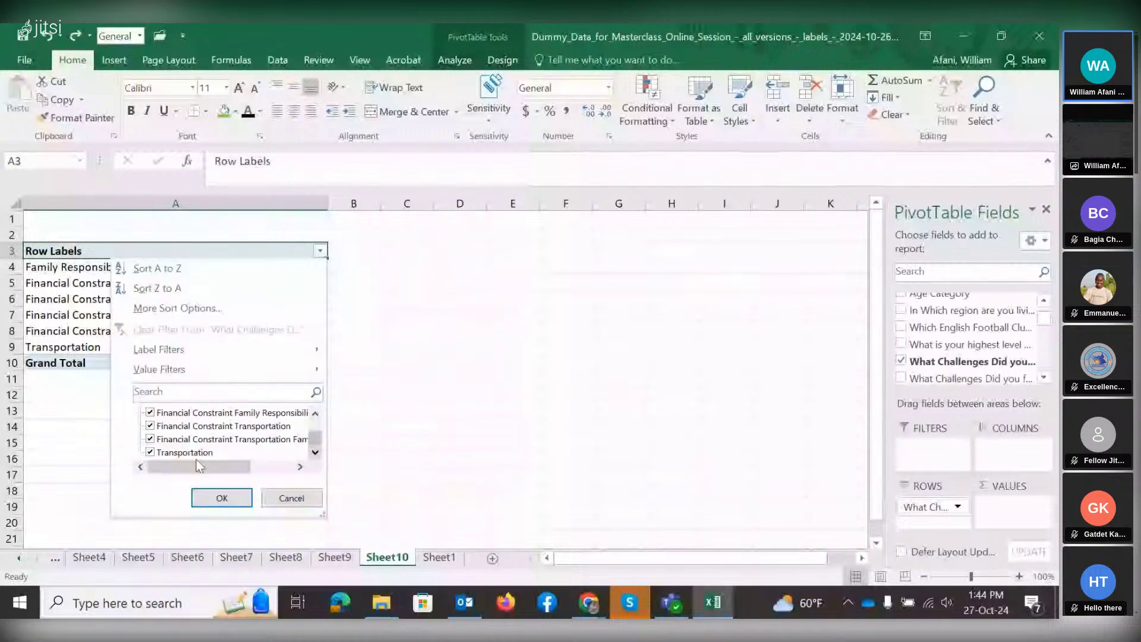
{"action": "left_click", "coordinate": [151, 440]}
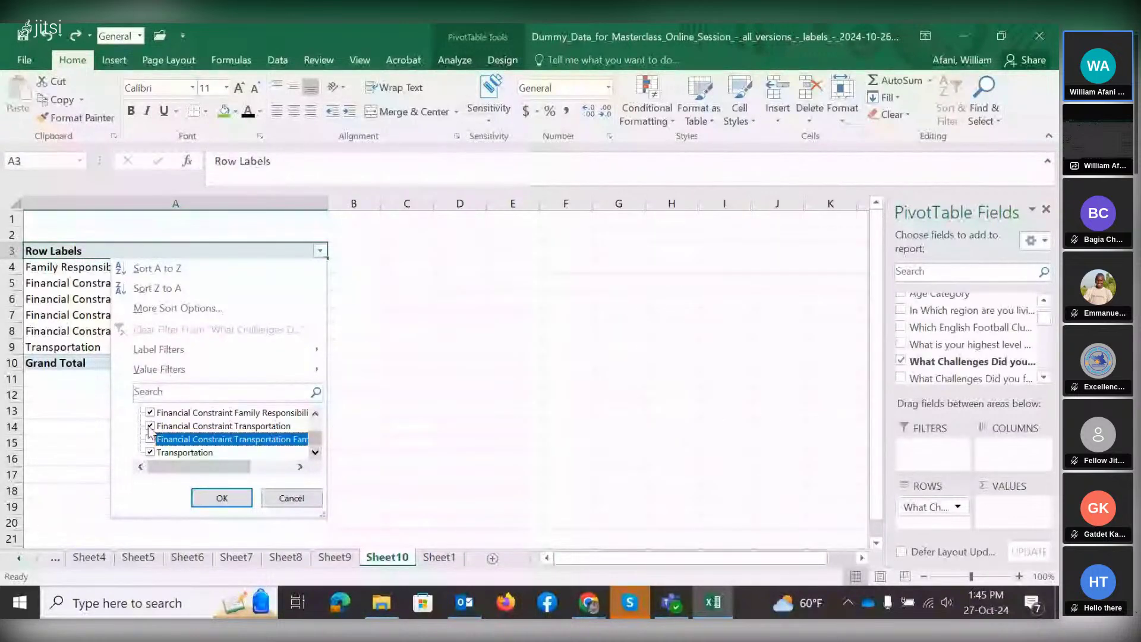
{"action": "left_click", "coordinate": [150, 425]}
{"action": "left_click", "coordinate": [151, 413]}
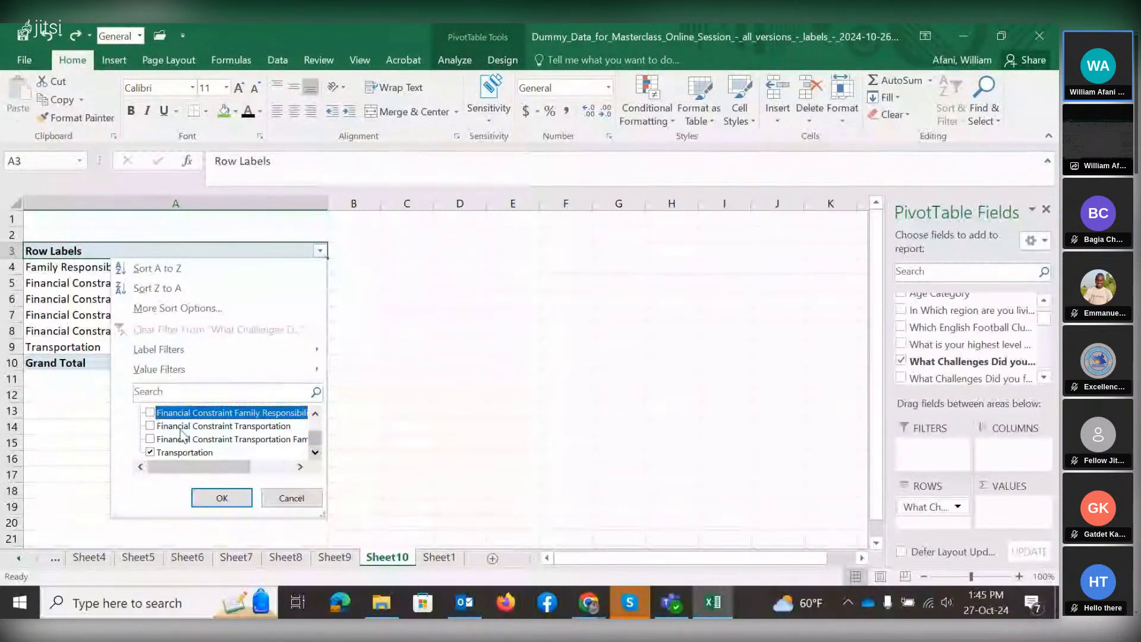
{"action": "left_click_drag", "start_coordinate": [316, 440], "coordinate": [318, 428]}
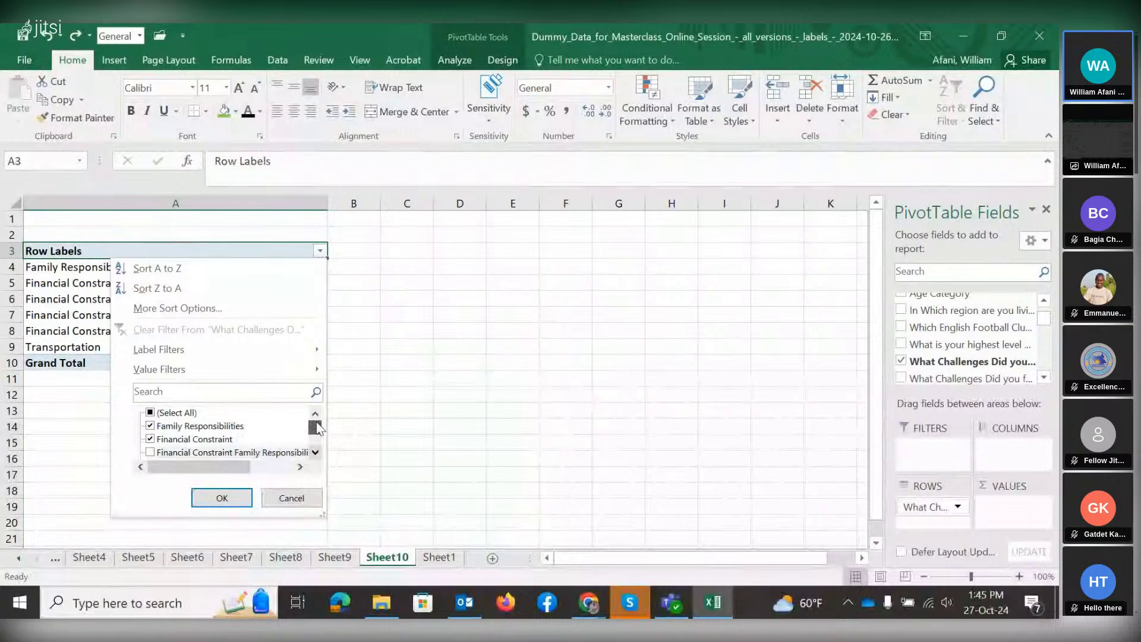
{"action": "left_click", "coordinate": [221, 498]}
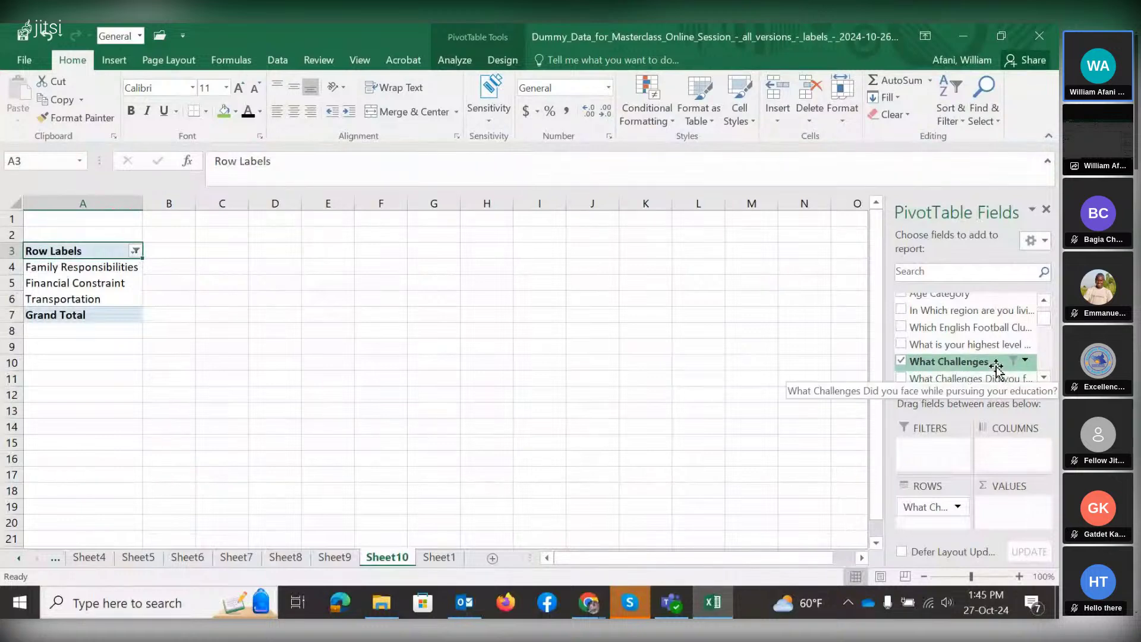
{"action": "left_click_drag", "start_coordinate": [997, 368], "coordinate": [1032, 505]}
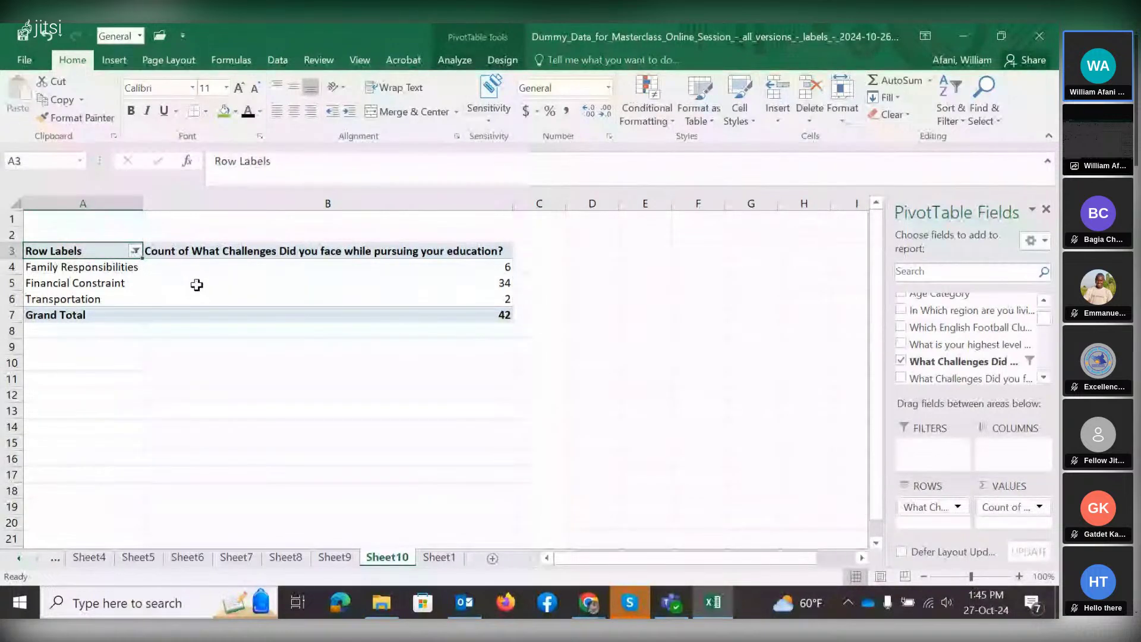
Show the counts for the three challenge rows as percentages of the total, with no decimal places.
{"action": "left_click", "coordinate": [243, 266]}
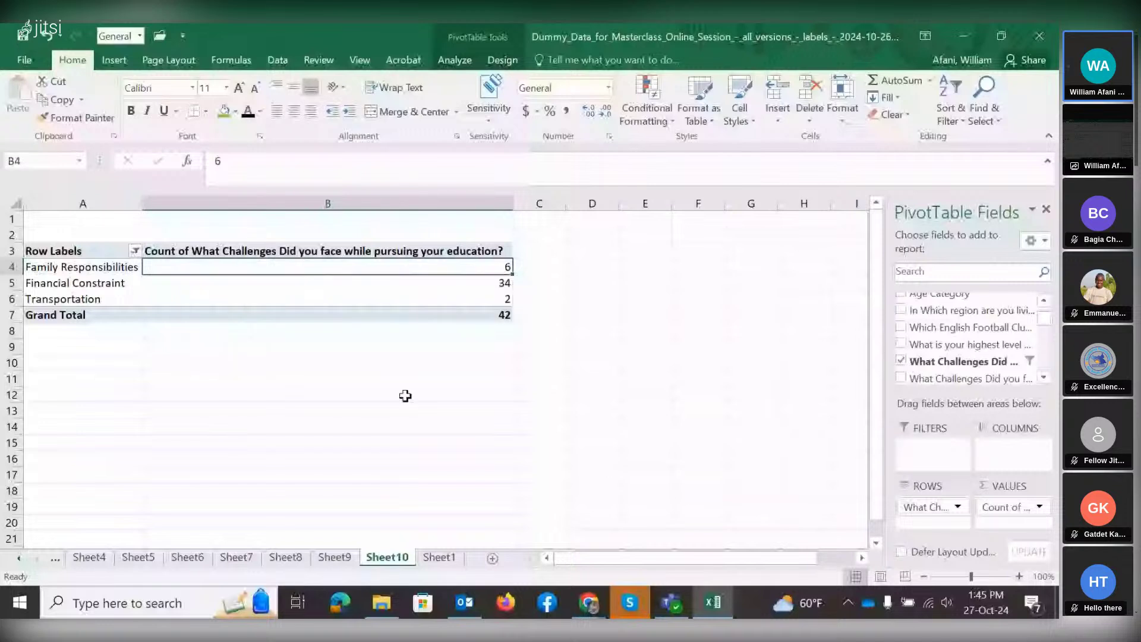
{"action": "left_click_drag", "start_coordinate": [361, 263], "coordinate": [365, 302]}
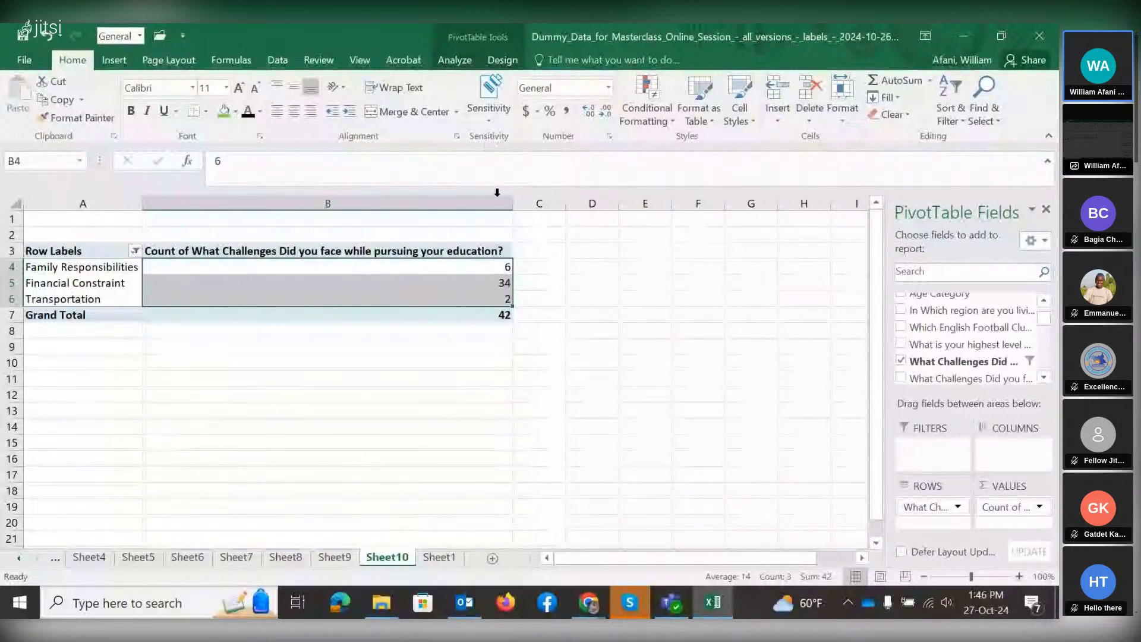
{"action": "right_click", "coordinate": [373, 290]}
{"action": "mouse_move", "coordinate": [575, 443]}
{"action": "left_click", "coordinate": [723, 293]}
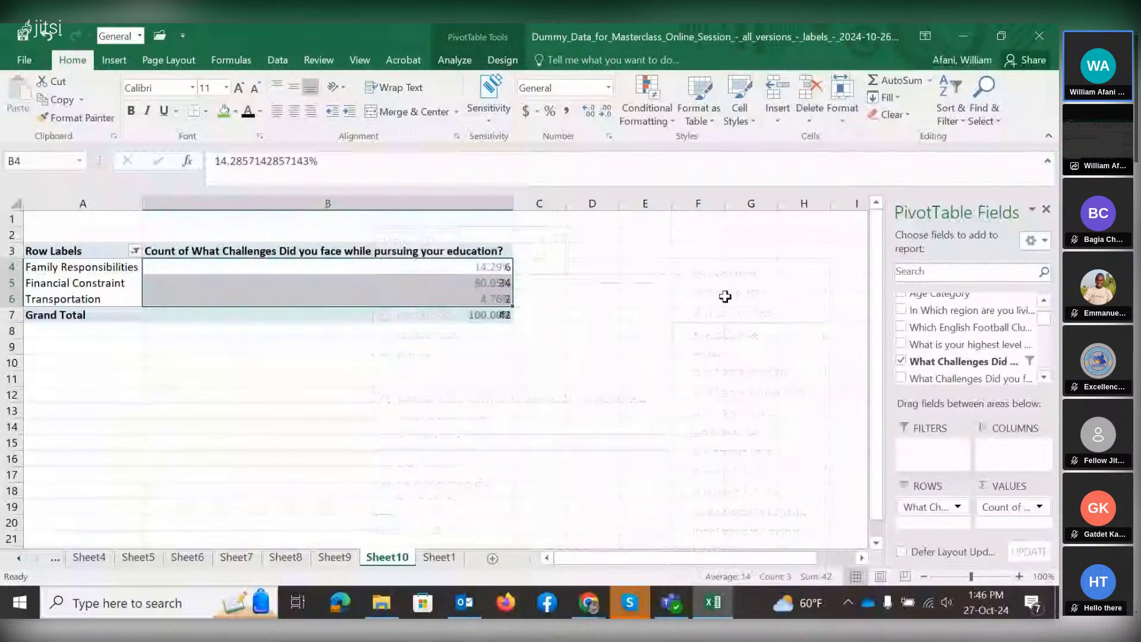
{"action": "double_click", "coordinate": [603, 117]}
{"action": "left_click", "coordinate": [563, 277]}
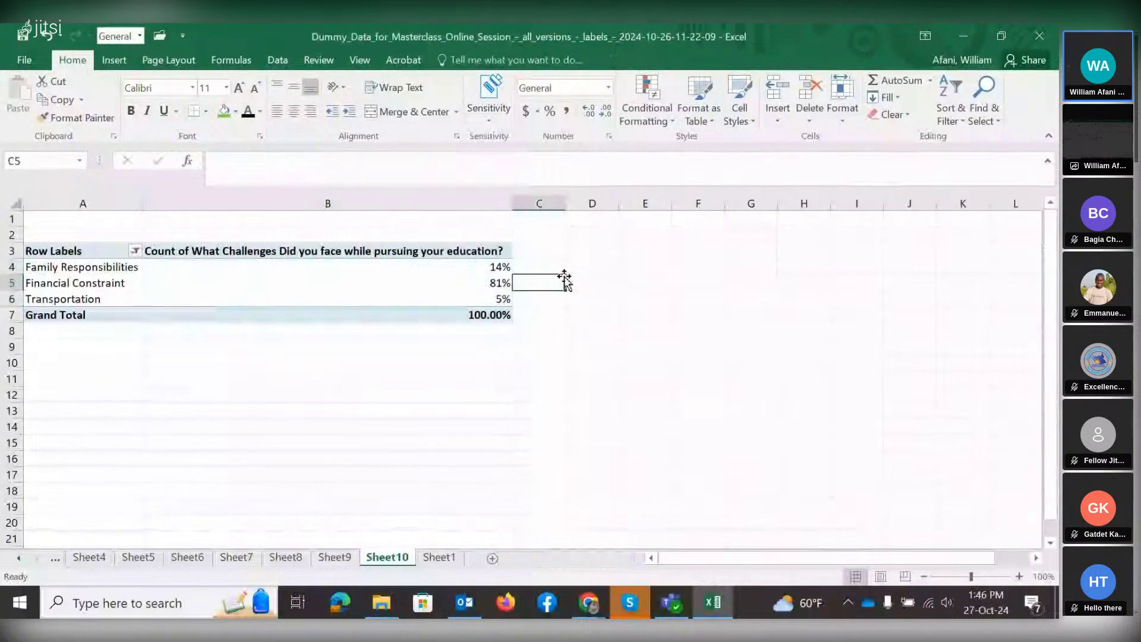
Reduce the PivotTable's Grand Total percentage to no decimal places.
{"action": "left_click", "coordinate": [485, 314]}
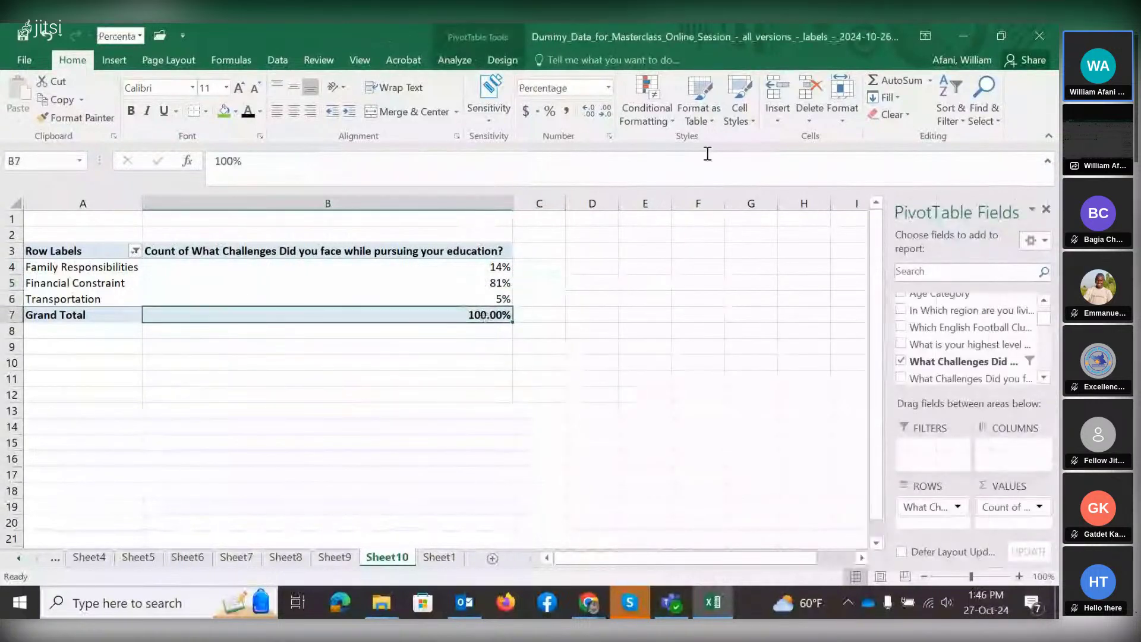
{"action": "left_click", "coordinate": [604, 112]}
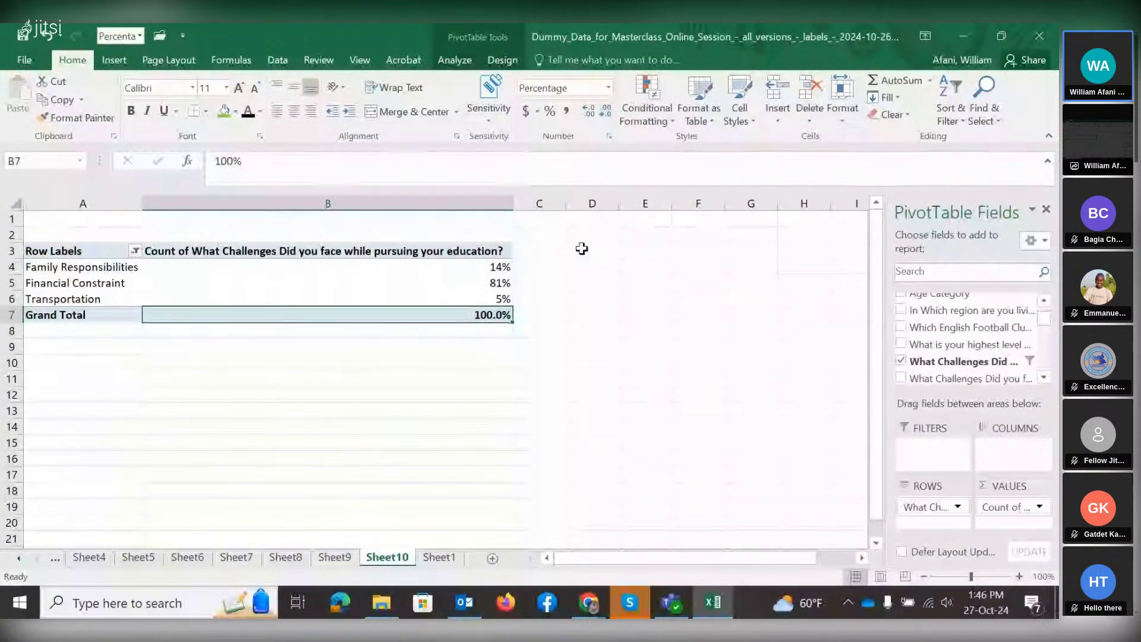
{"action": "left_click", "coordinate": [605, 112]}
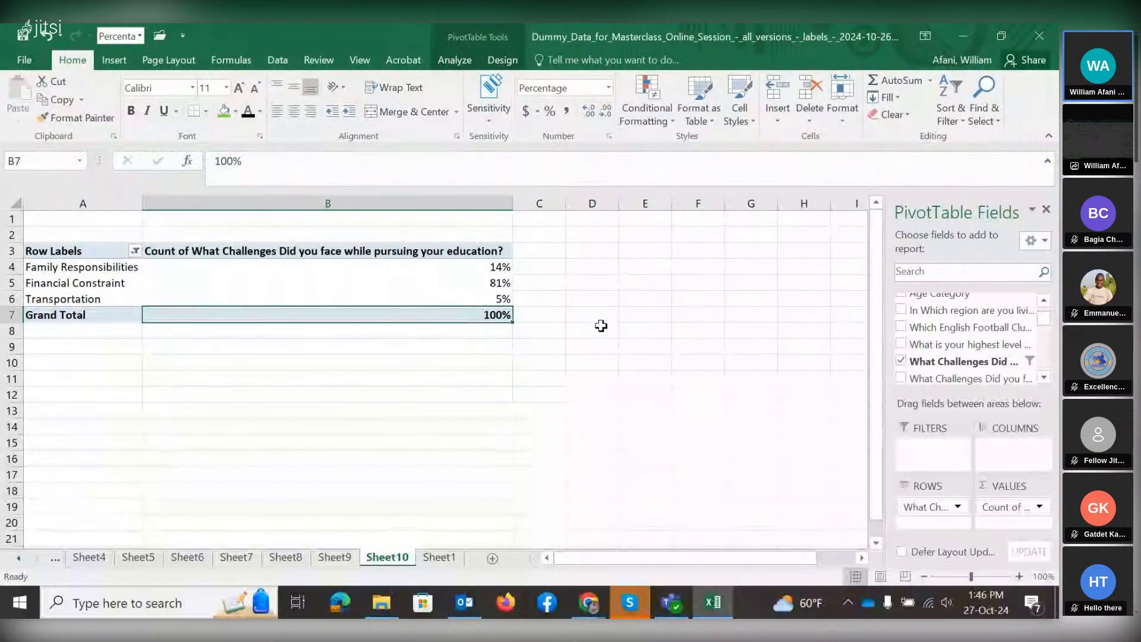
{"action": "left_click", "coordinate": [587, 310]}
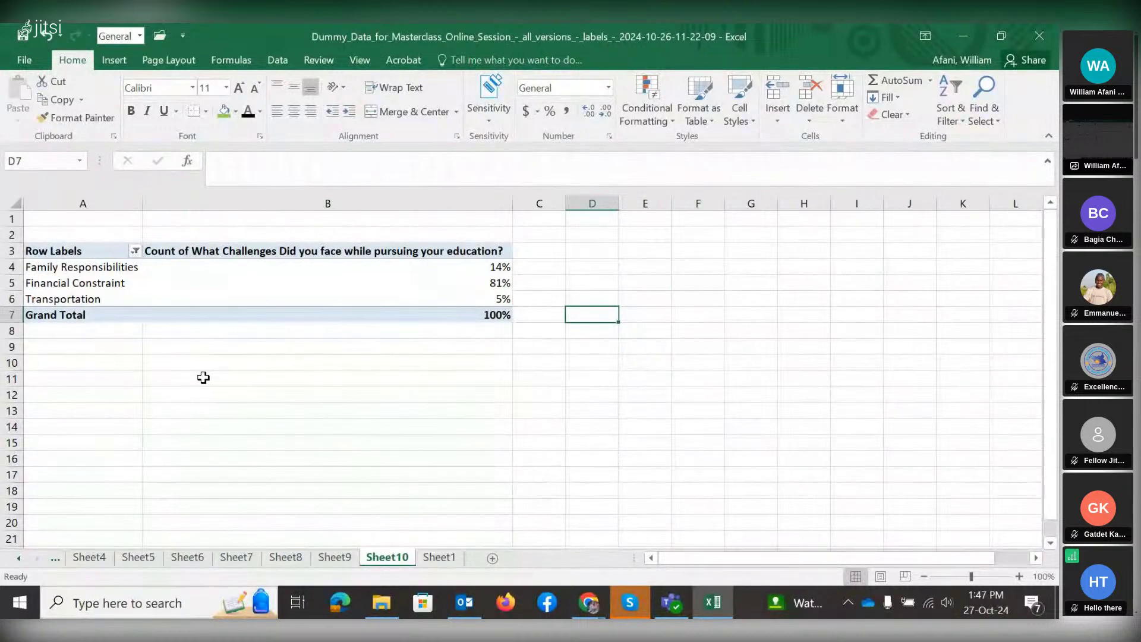
Extend the Row Labels filter to include the Financial Constraint Family Responsibilities and Financial Constraint Transportation categories.
{"action": "left_click", "coordinate": [135, 251]}
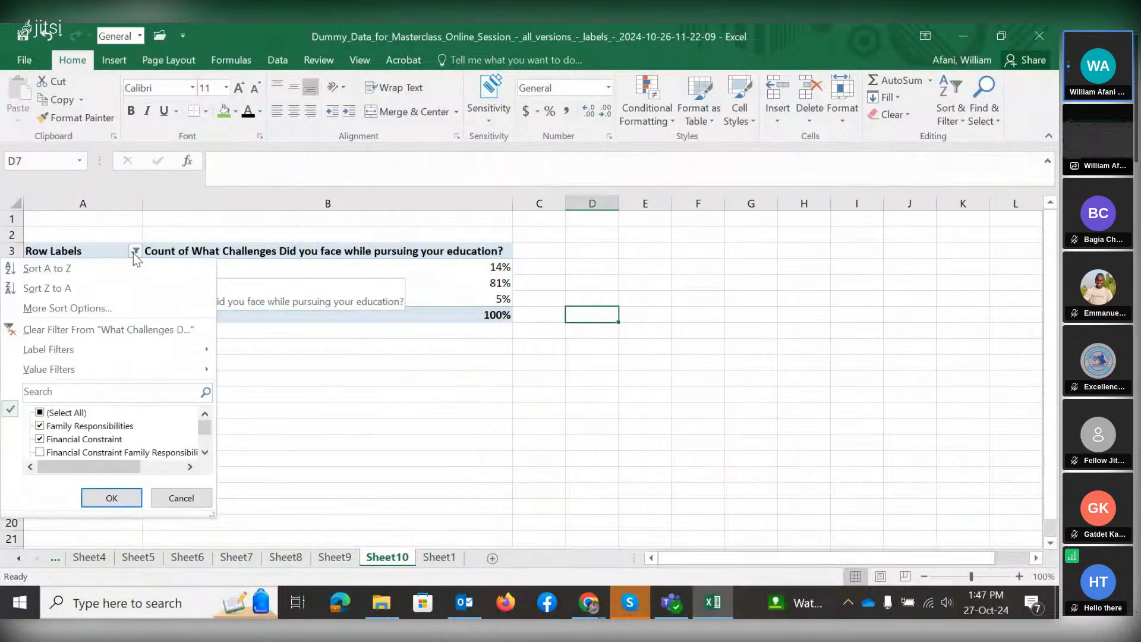
{"action": "left_click", "coordinate": [206, 453]}
{"action": "left_click", "coordinate": [206, 453]}
{"action": "left_click", "coordinate": [206, 453]}
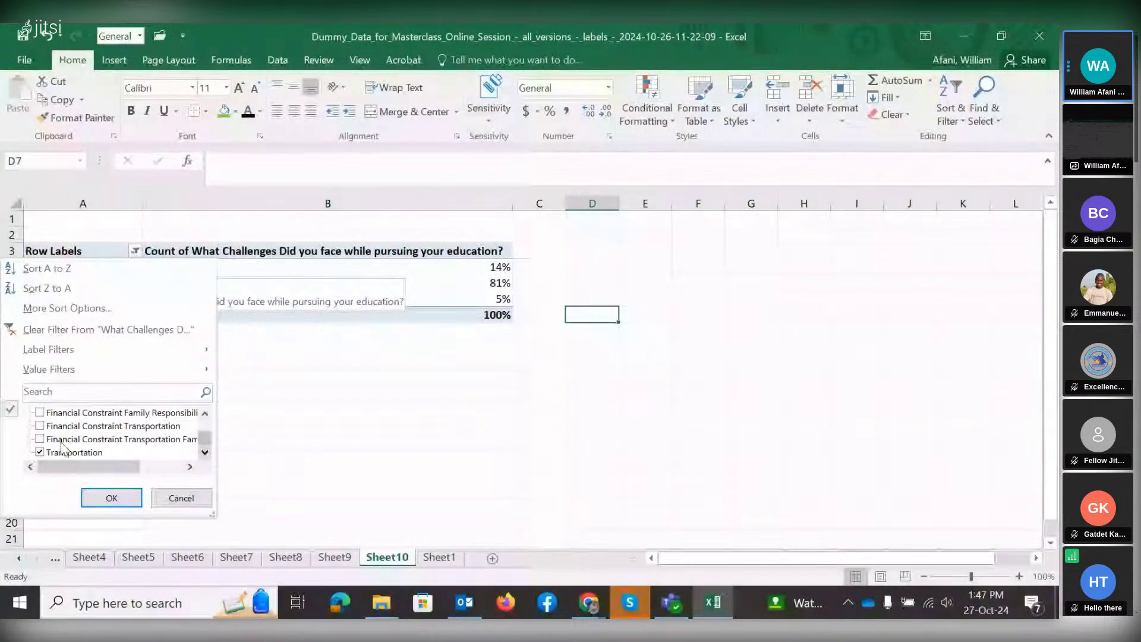
{"action": "left_click", "coordinate": [206, 413]}
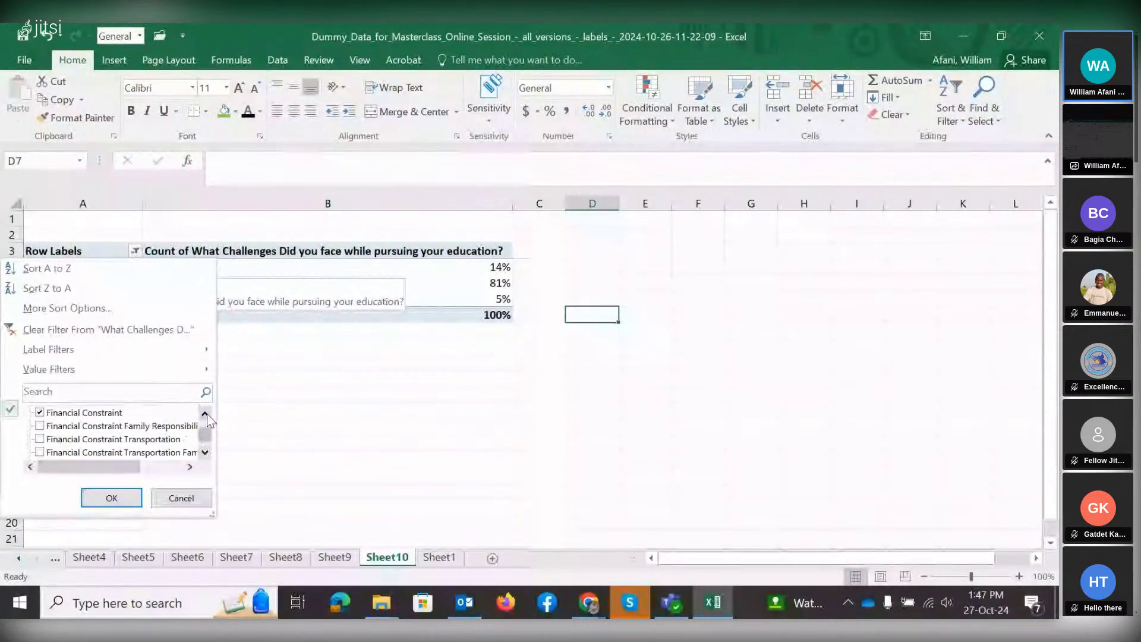
{"action": "left_click", "coordinate": [206, 413]}
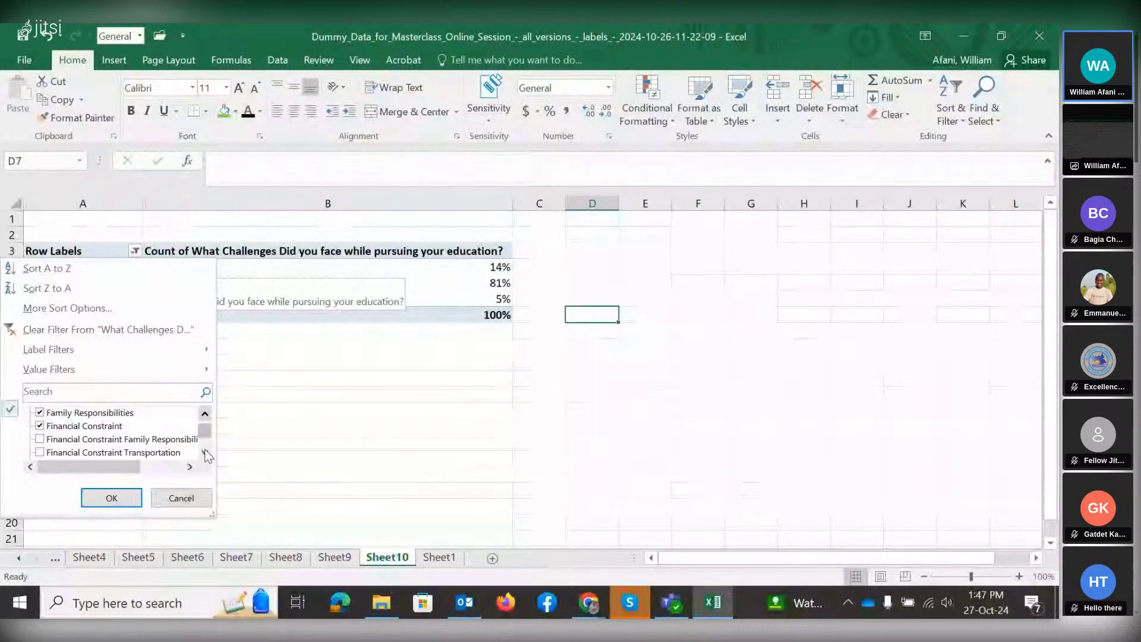
{"action": "left_click", "coordinate": [40, 440]}
{"action": "left_click", "coordinate": [39, 452]}
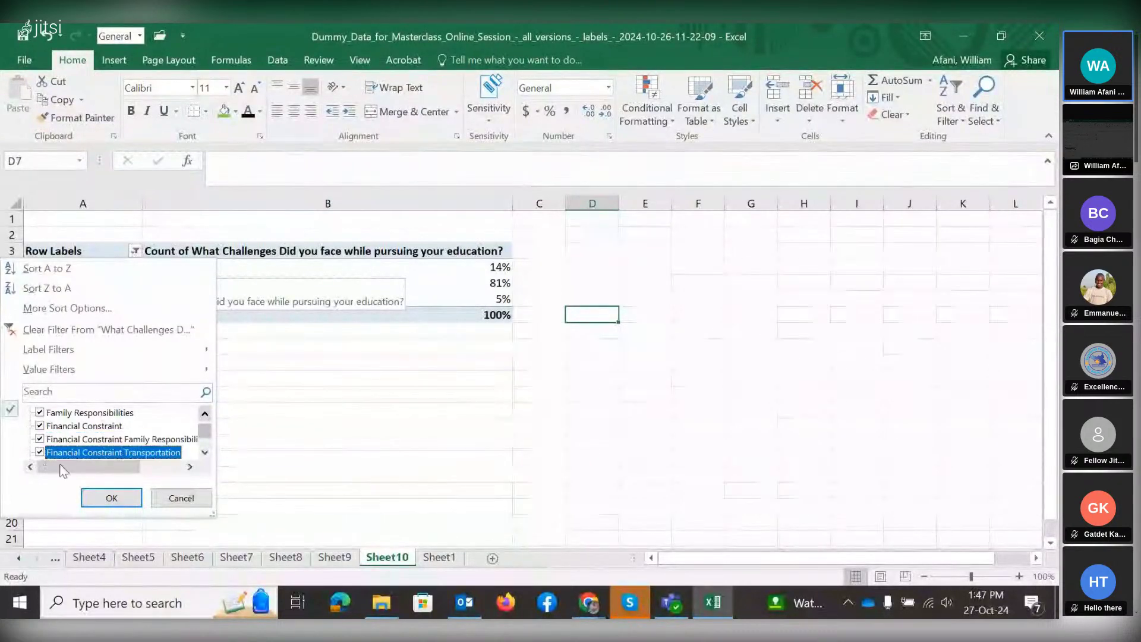
{"action": "left_click", "coordinate": [113, 499]}
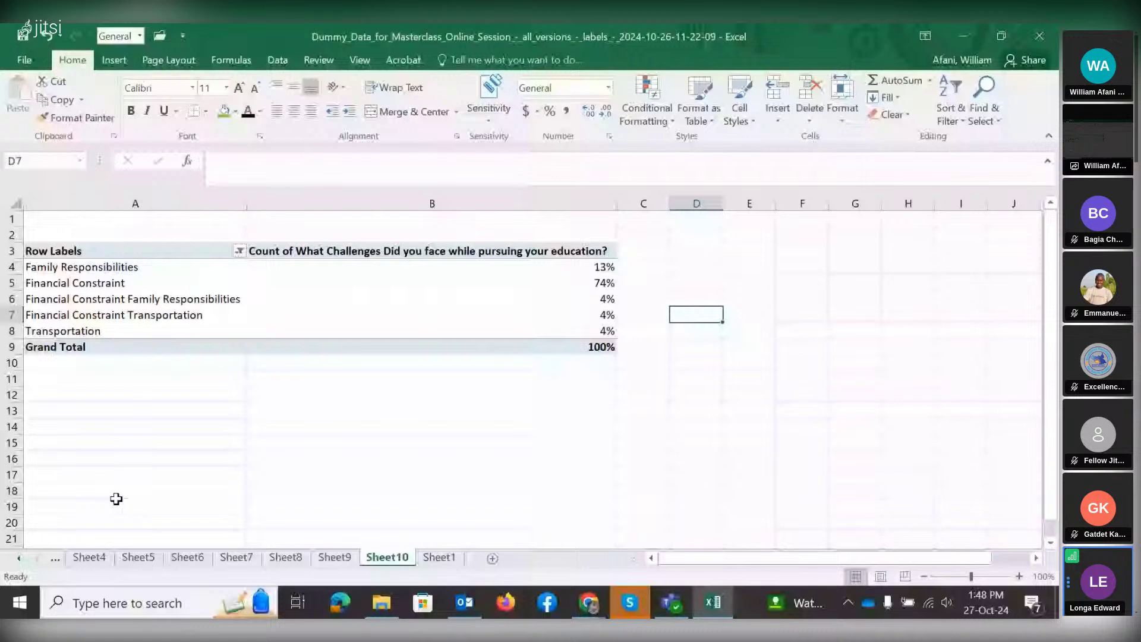
Review the survey columns in Sheet1, check the Jitsi meeting in the browser, and return to the Sheet10 PivotTable's row labels.
{"action": "left_click", "coordinate": [239, 251]}
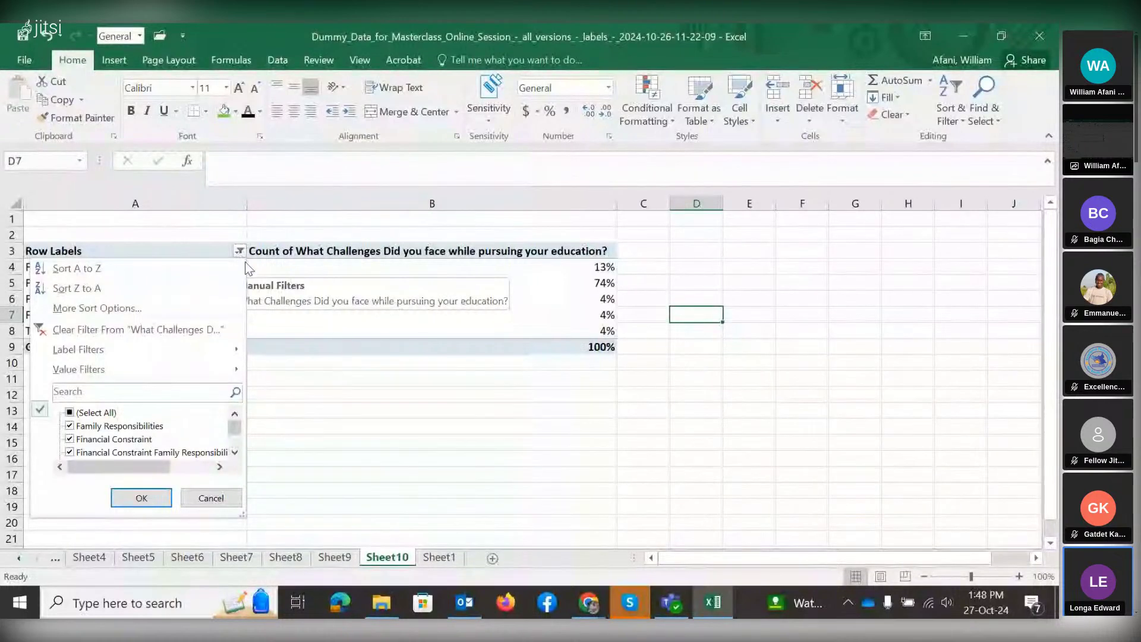
{"action": "left_click", "coordinate": [340, 404]}
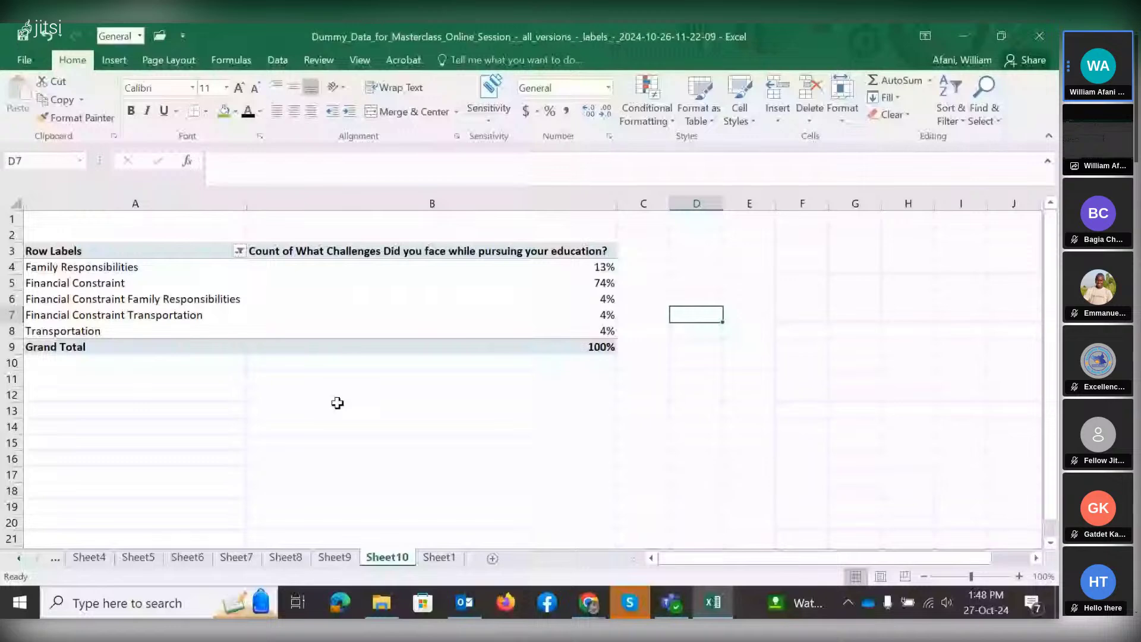
{"action": "left_click", "coordinate": [440, 557]}
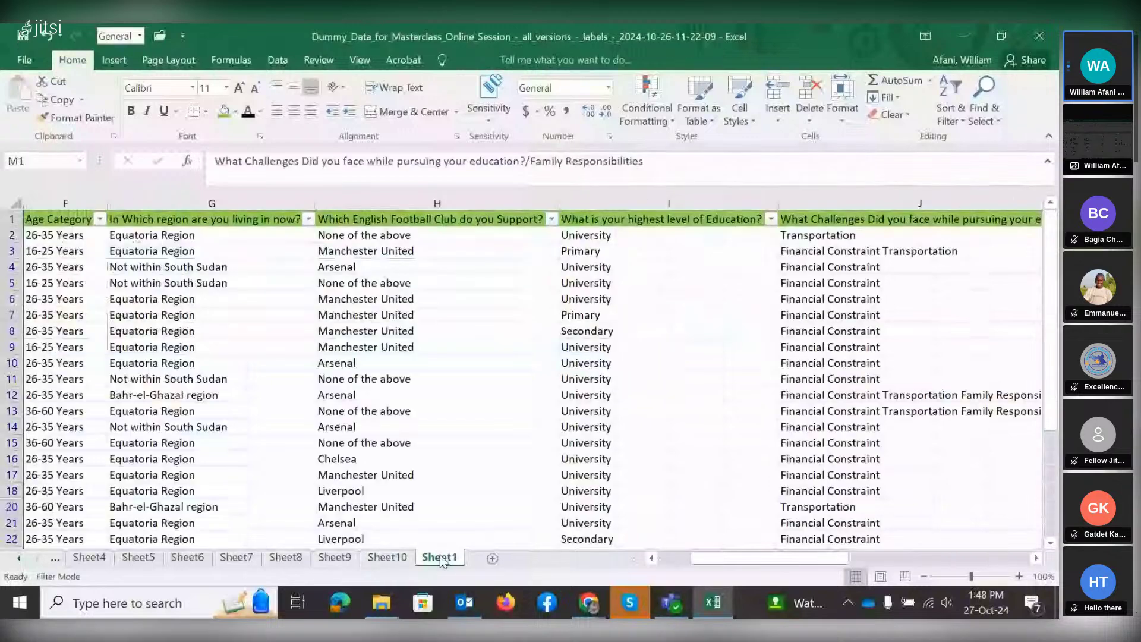
{"action": "left_click_drag", "start_coordinate": [722, 560], "coordinate": [669, 558]}
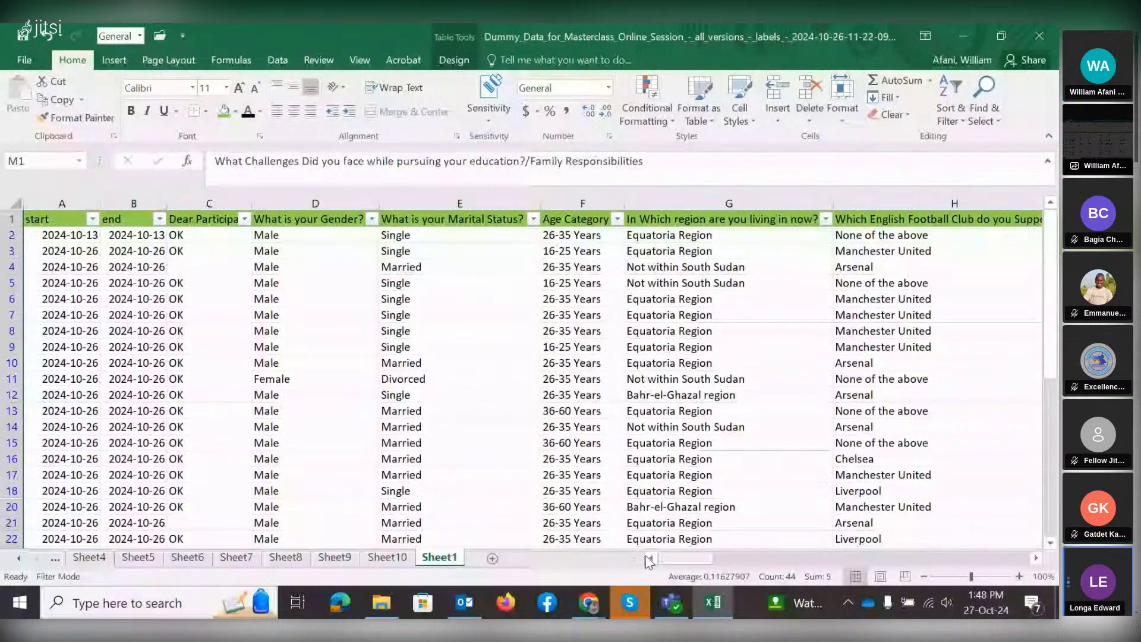
{"action": "mouse_move", "coordinate": [588, 602]}
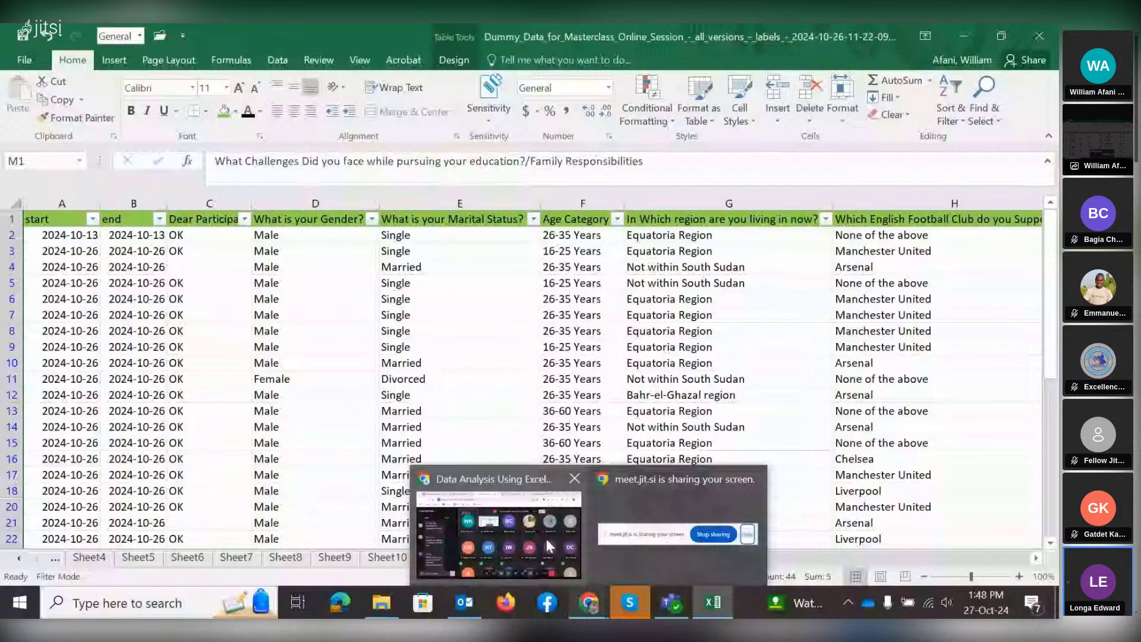
{"action": "left_click", "coordinate": [718, 605]}
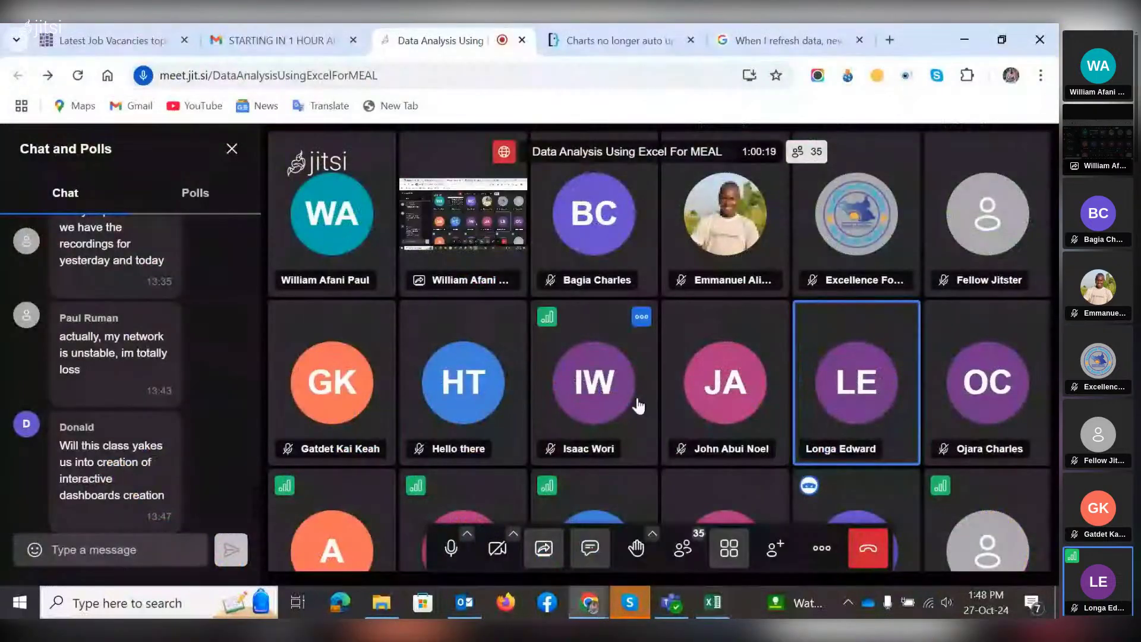
{"action": "left_click", "coordinate": [714, 603]}
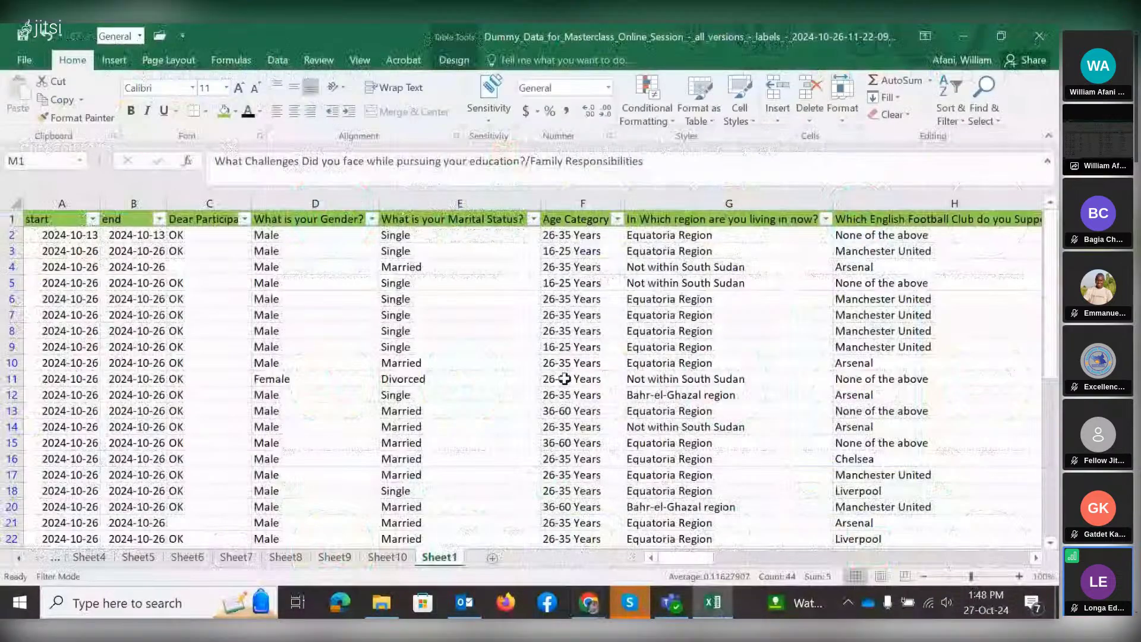
{"action": "left_click", "coordinate": [387, 557]}
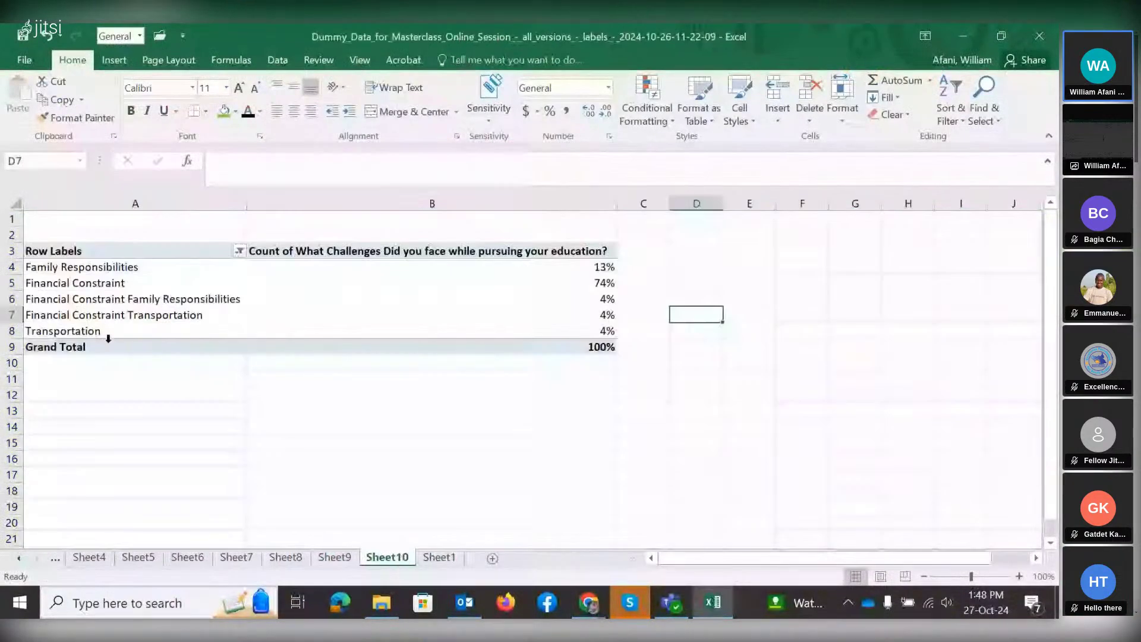
{"action": "left_click_drag", "start_coordinate": [120, 266], "coordinate": [117, 285]}
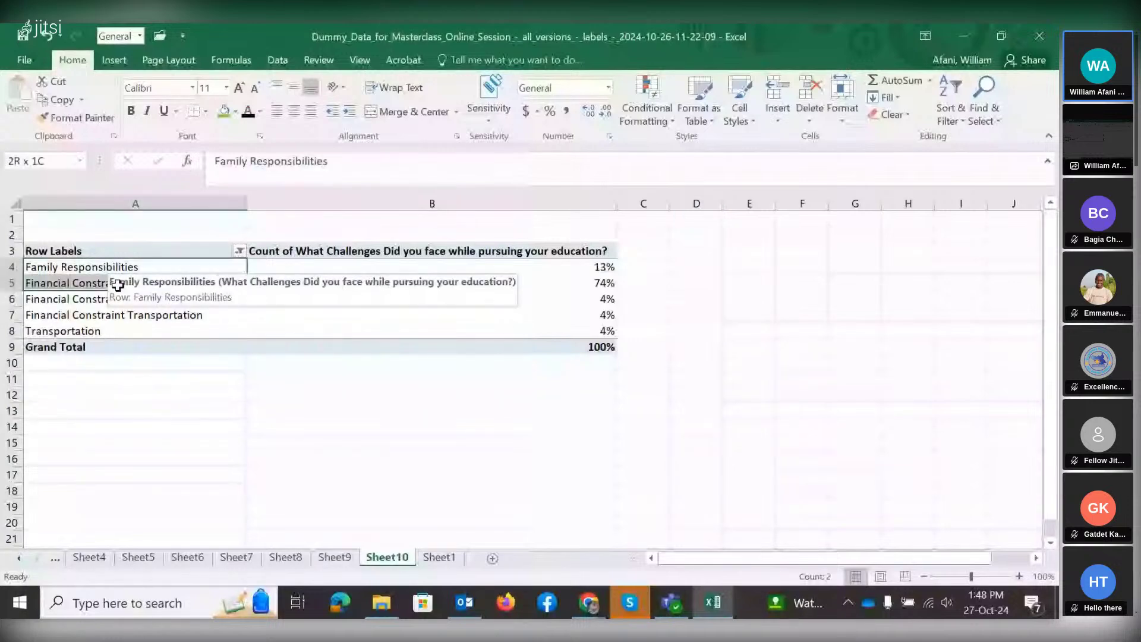
{"action": "left_click", "coordinate": [505, 392]}
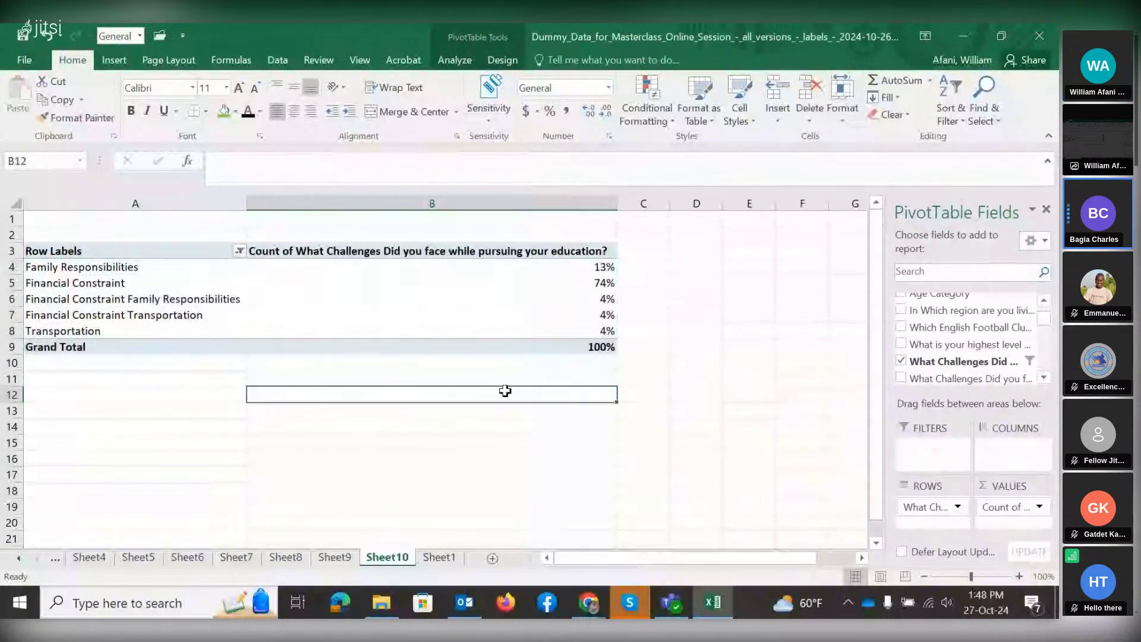
Insert a clustered column PivotChart based on the education challenges PivotTable.
{"action": "left_click", "coordinate": [496, 292]}
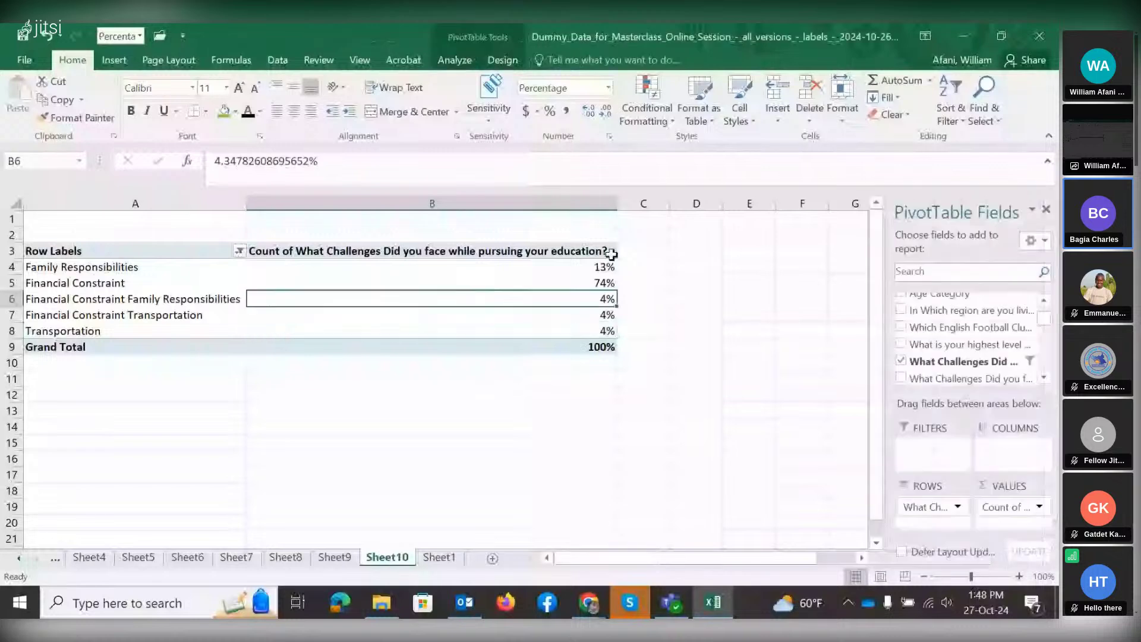
{"action": "left_click", "coordinate": [459, 64]}
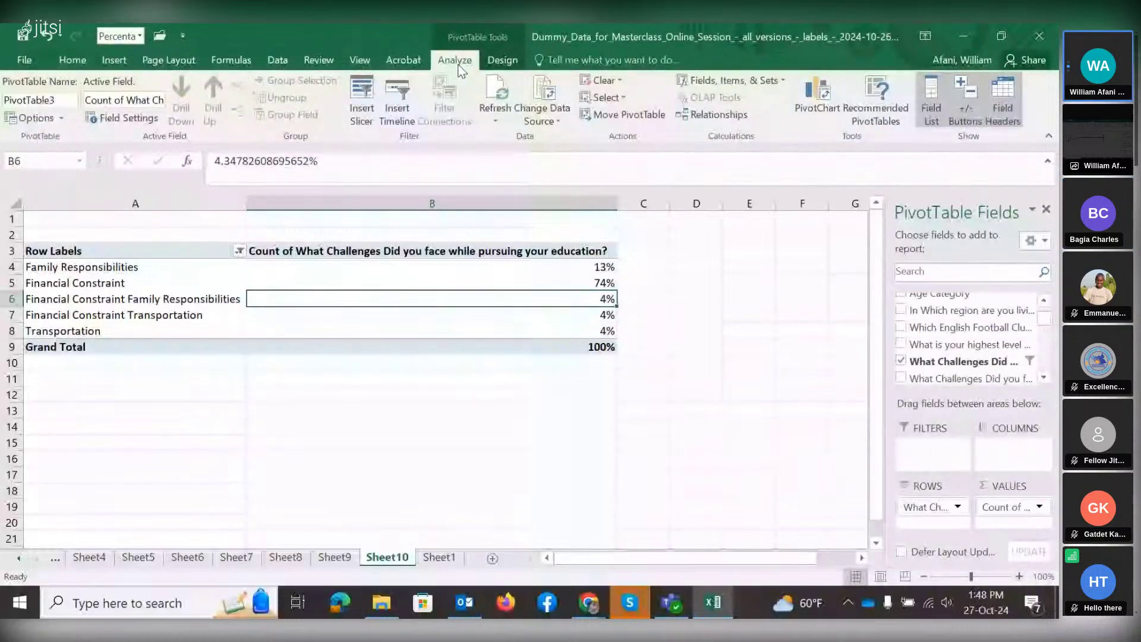
{"action": "left_click", "coordinate": [822, 107]}
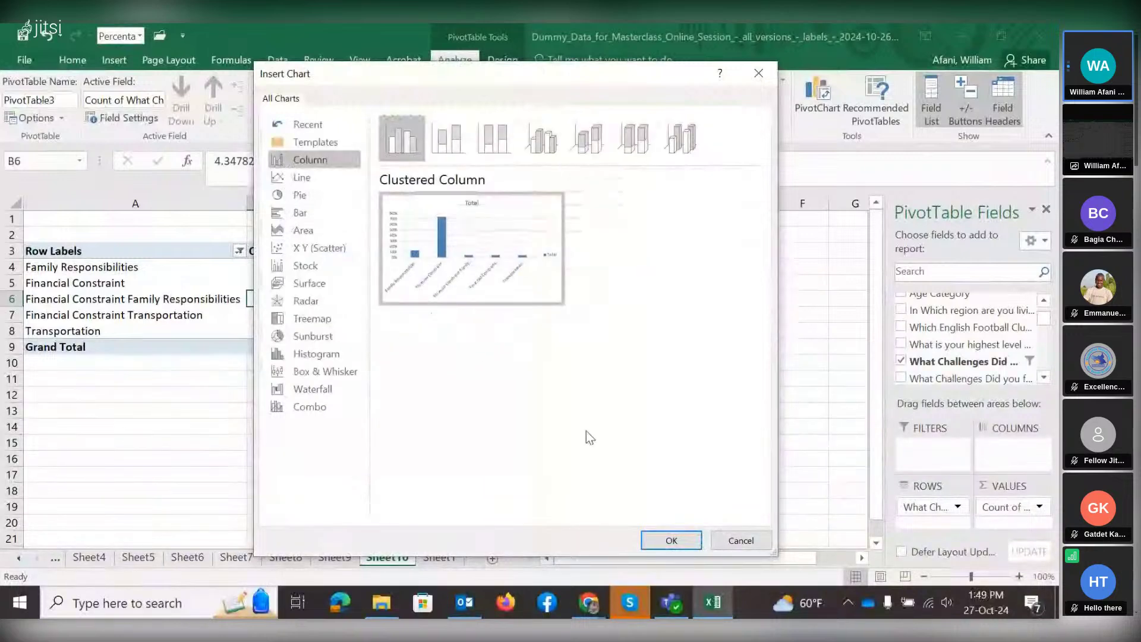
{"action": "left_click", "coordinate": [665, 539]}
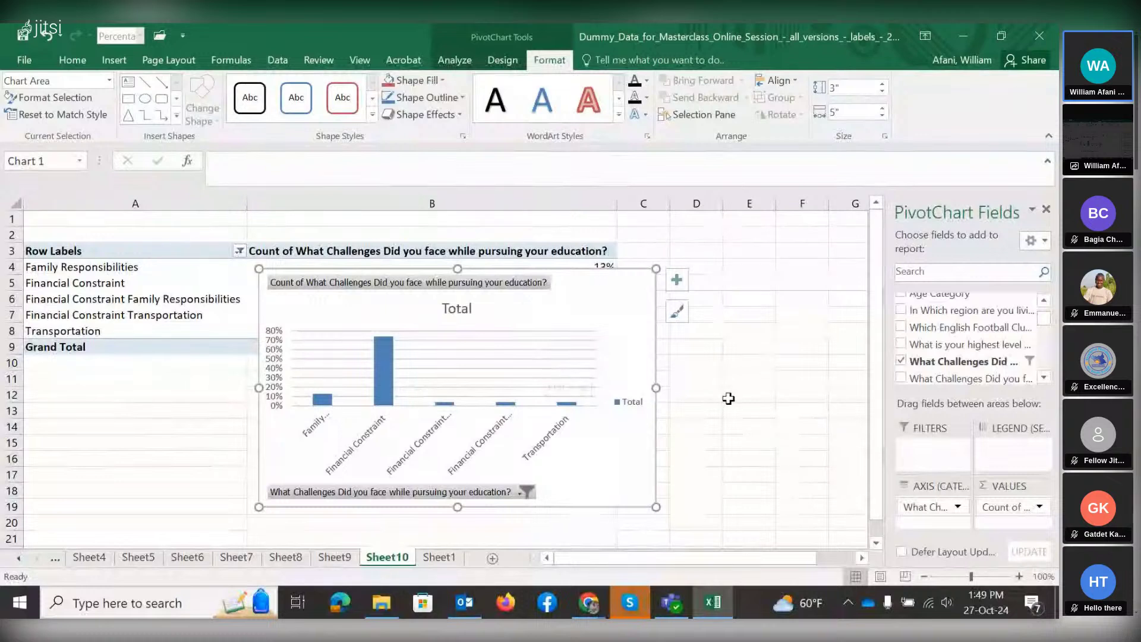
Try out the PivotChart's Axes and Axis Titles elements by switching each one off and on.
{"action": "left_click", "coordinate": [679, 280]}
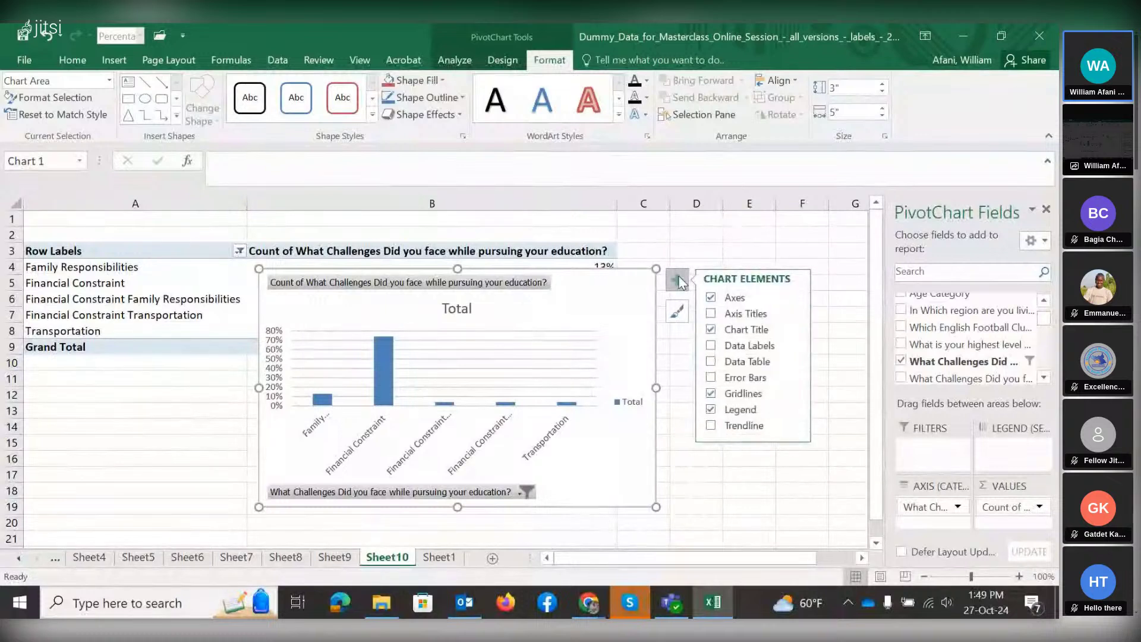
{"action": "left_click", "coordinate": [710, 298]}
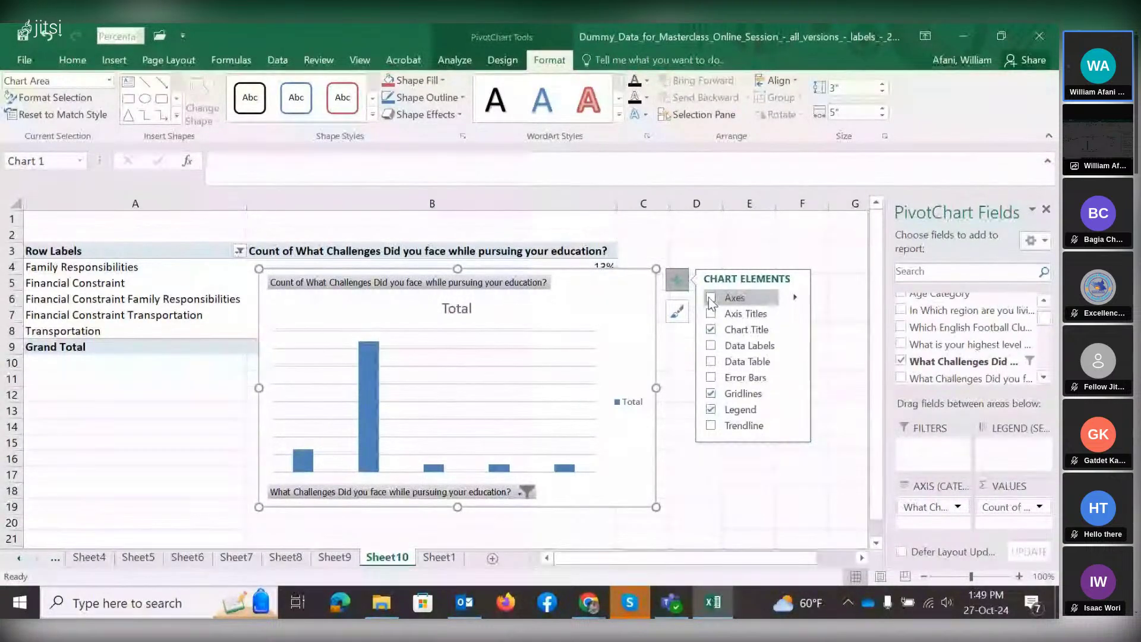
{"action": "left_click", "coordinate": [711, 299]}
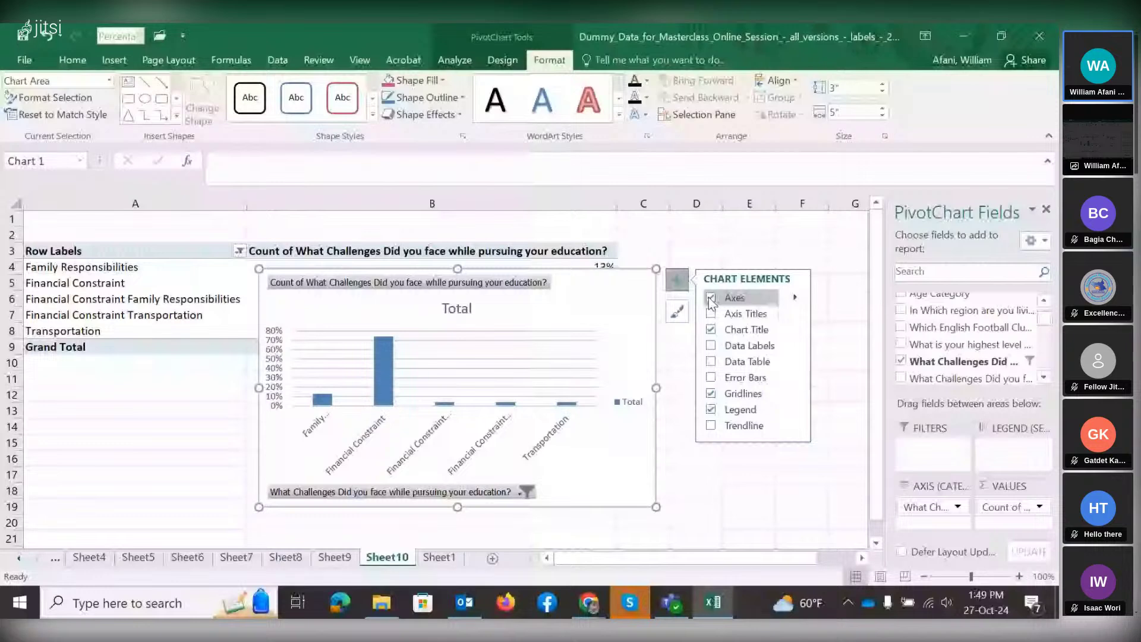
{"action": "left_click", "coordinate": [711, 314]}
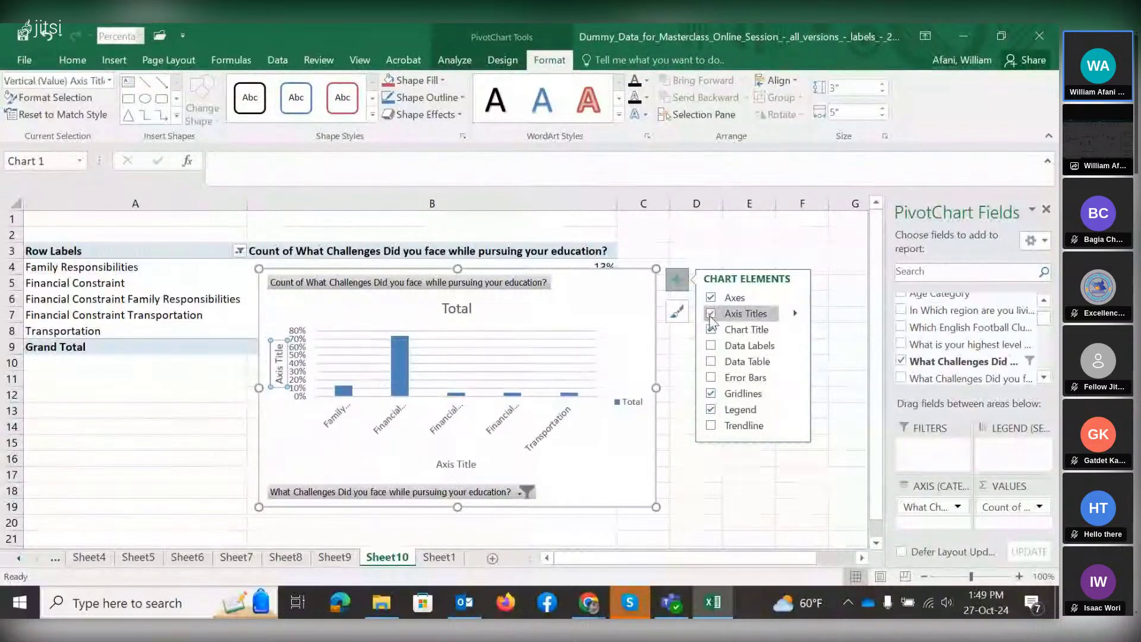
{"action": "left_click", "coordinate": [711, 315]}
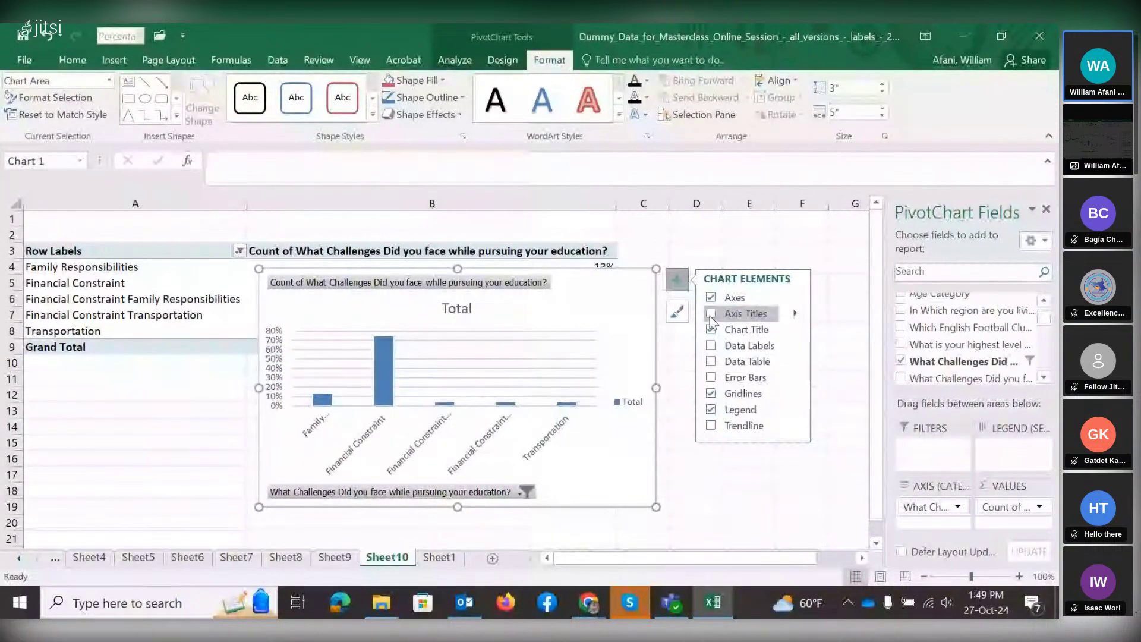
{"action": "left_click", "coordinate": [711, 315]}
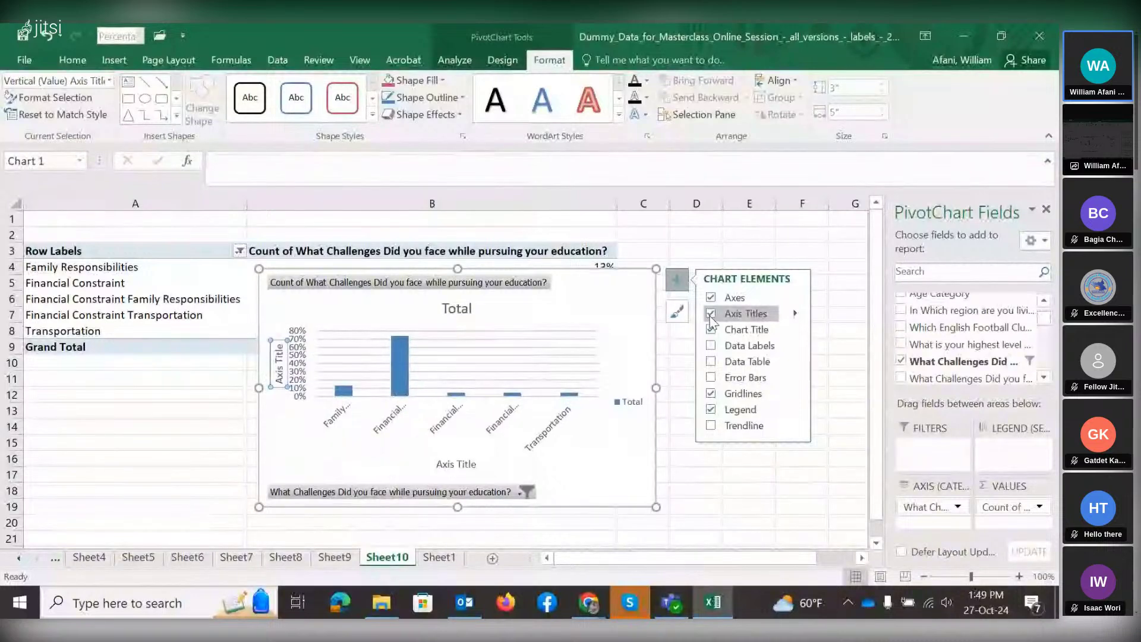
{"action": "left_click", "coordinate": [711, 315]}
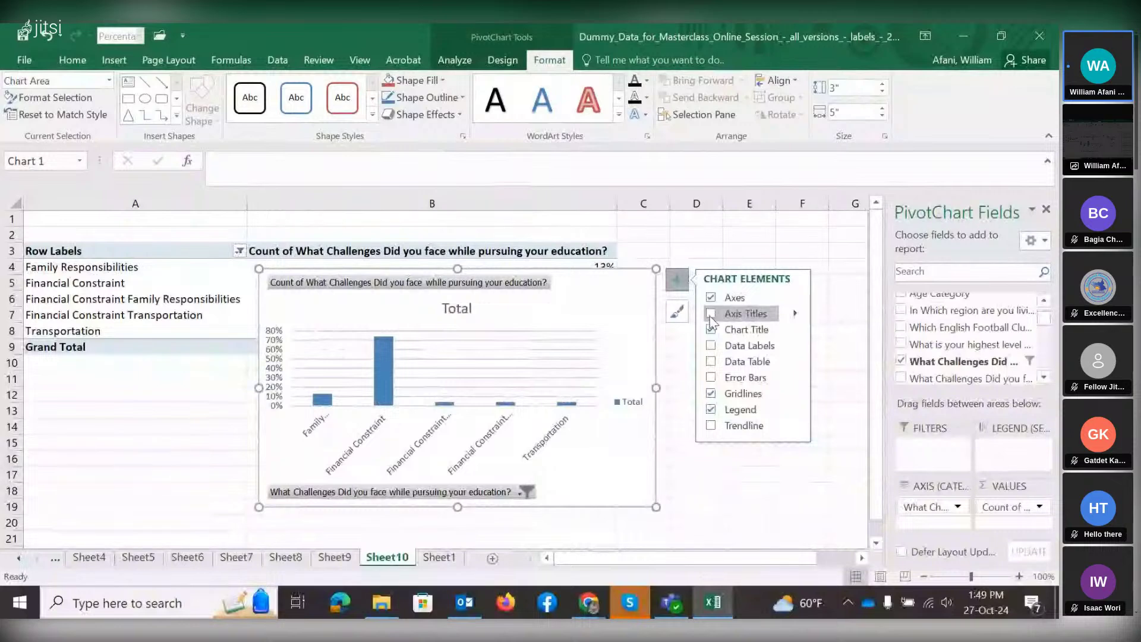
Add data labels to the education challenges PivotChart and remove its gridlines and vertical percentage axis.
{"action": "left_click", "coordinate": [711, 346]}
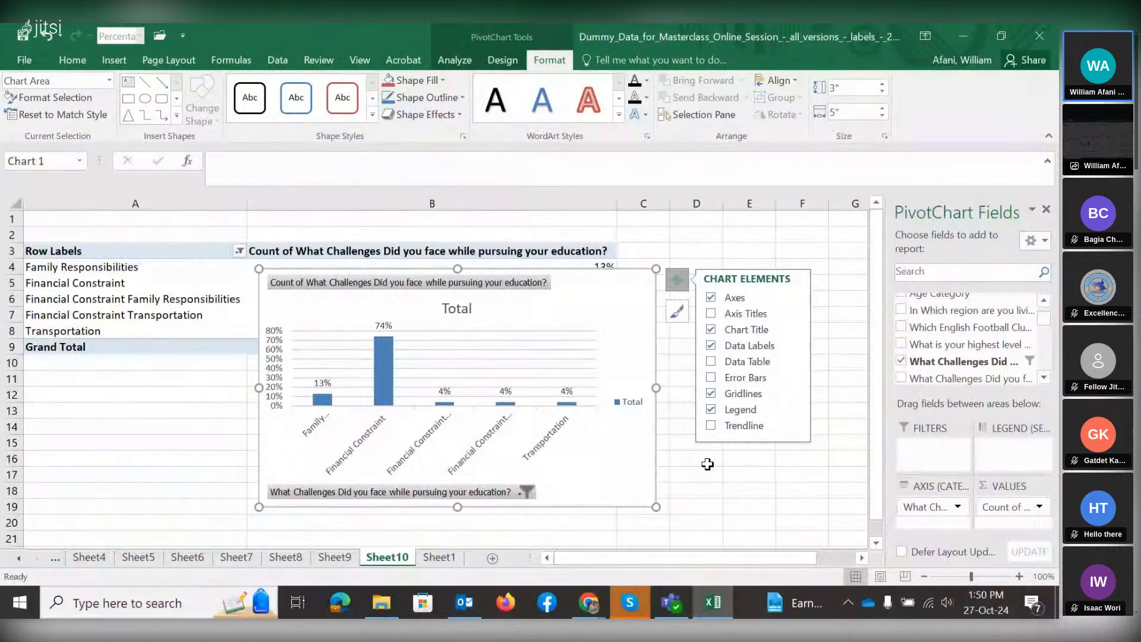
{"action": "left_click", "coordinate": [579, 369]}
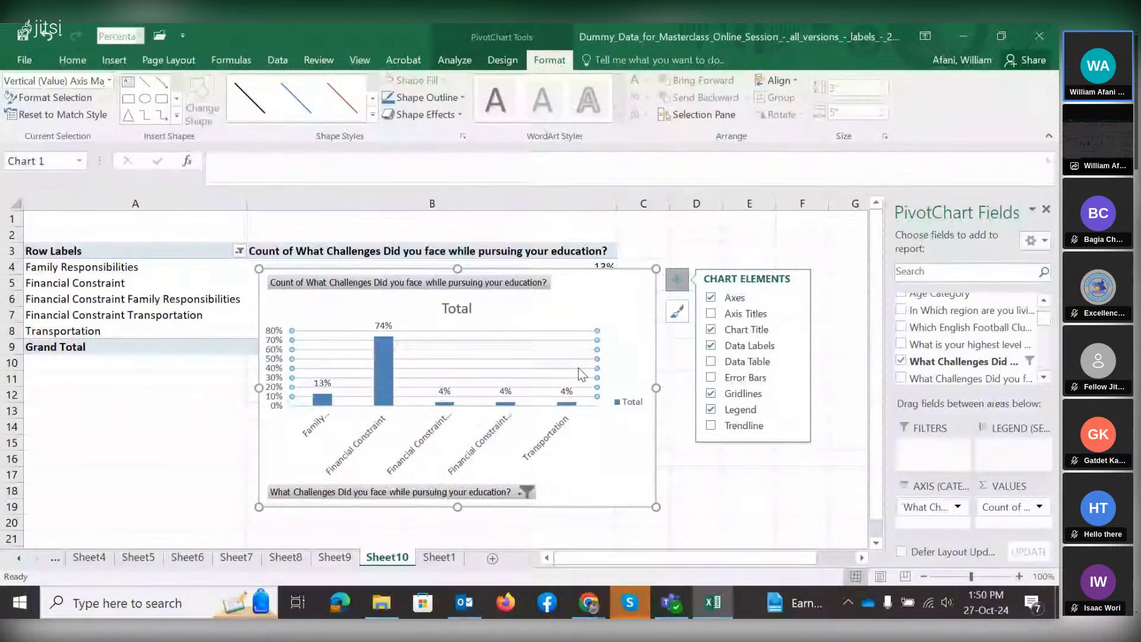
{"action": "key", "text": "Delete"}
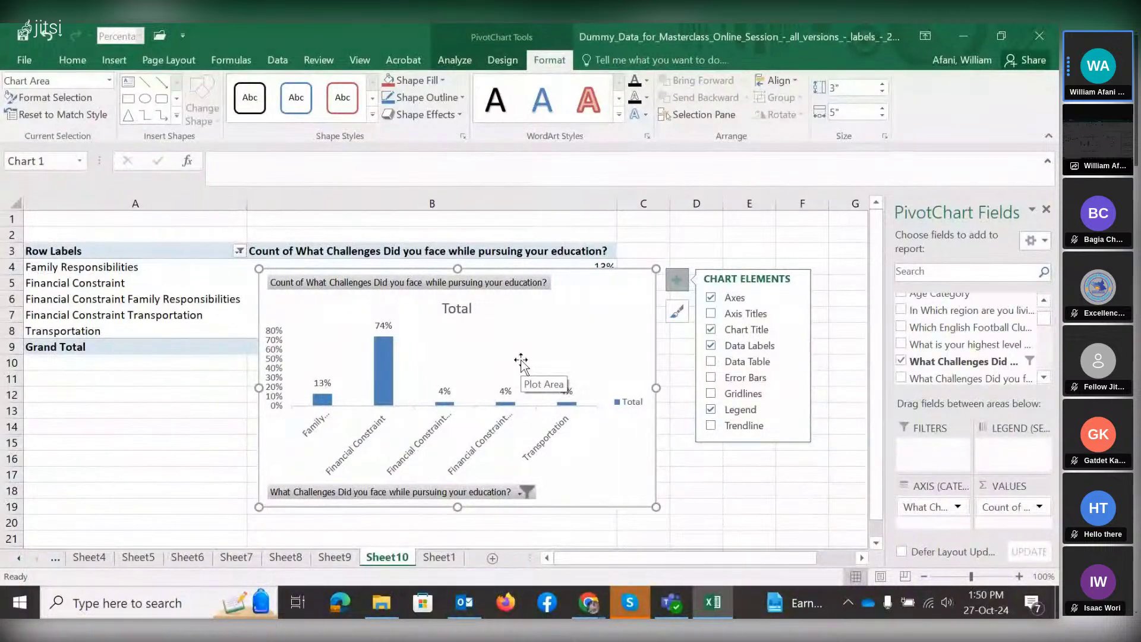
{"action": "left_click", "coordinate": [276, 384]}
{"action": "key", "text": "Delete"}
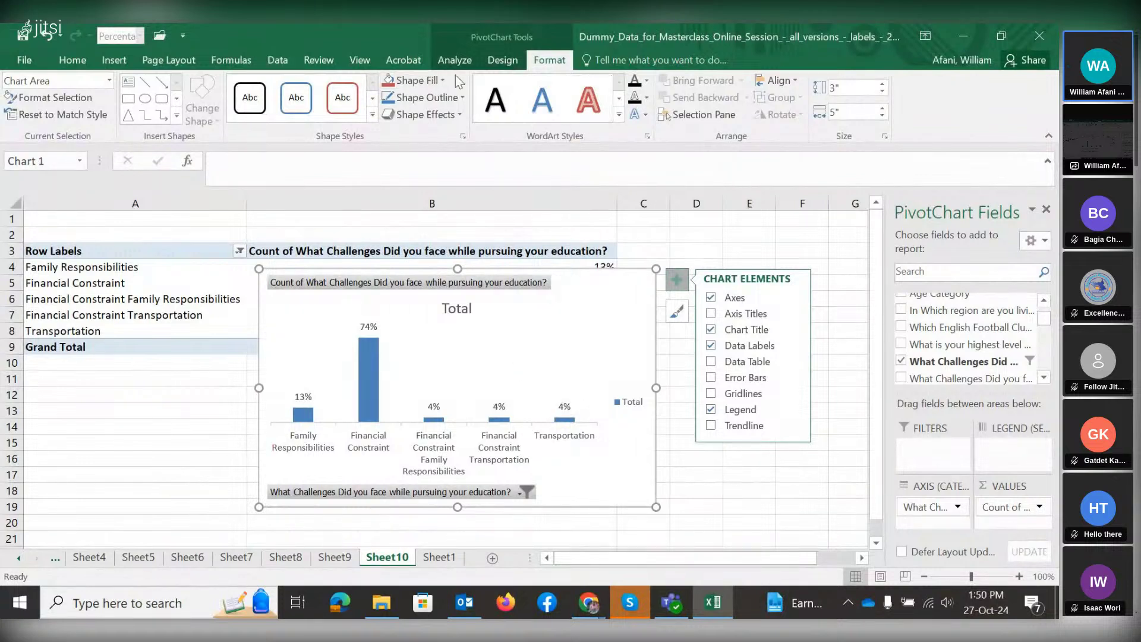
Recolour the PivotChart's columns with the red monochromatic palette.
{"action": "left_click", "coordinate": [493, 57]}
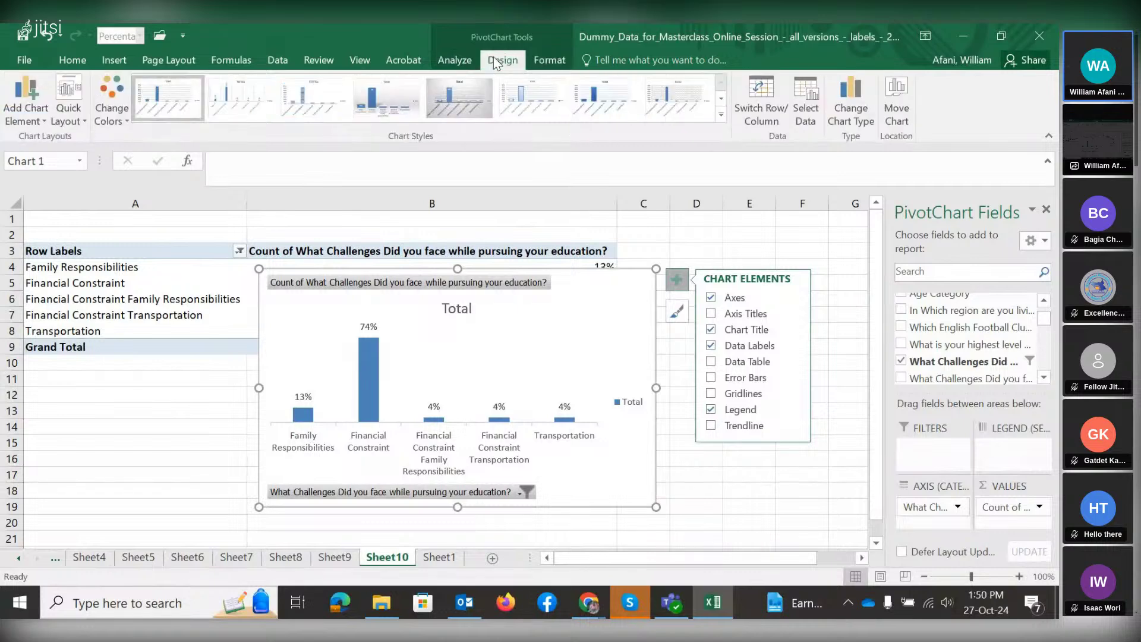
{"action": "left_click", "coordinate": [109, 95]}
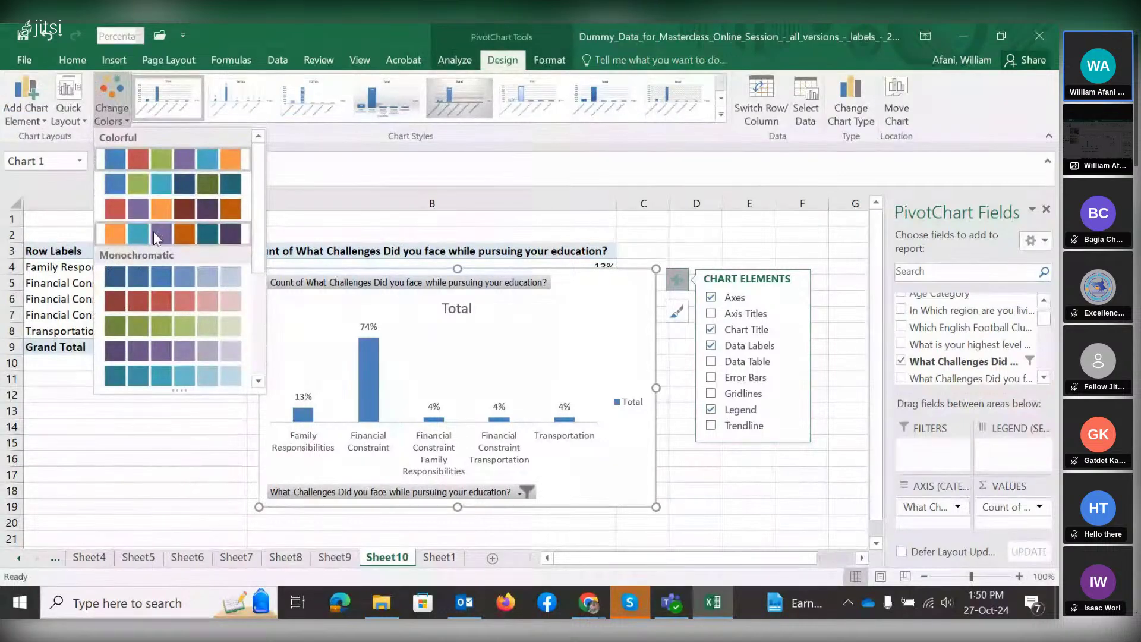
{"action": "left_click", "coordinate": [159, 290]}
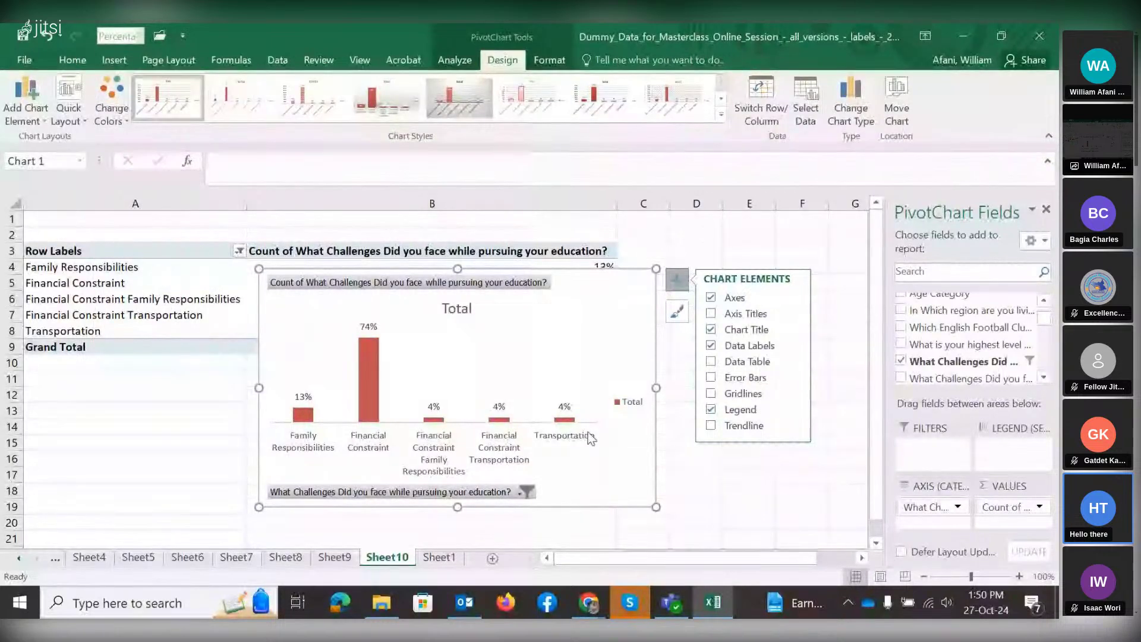
{"action": "left_click", "coordinate": [801, 236]}
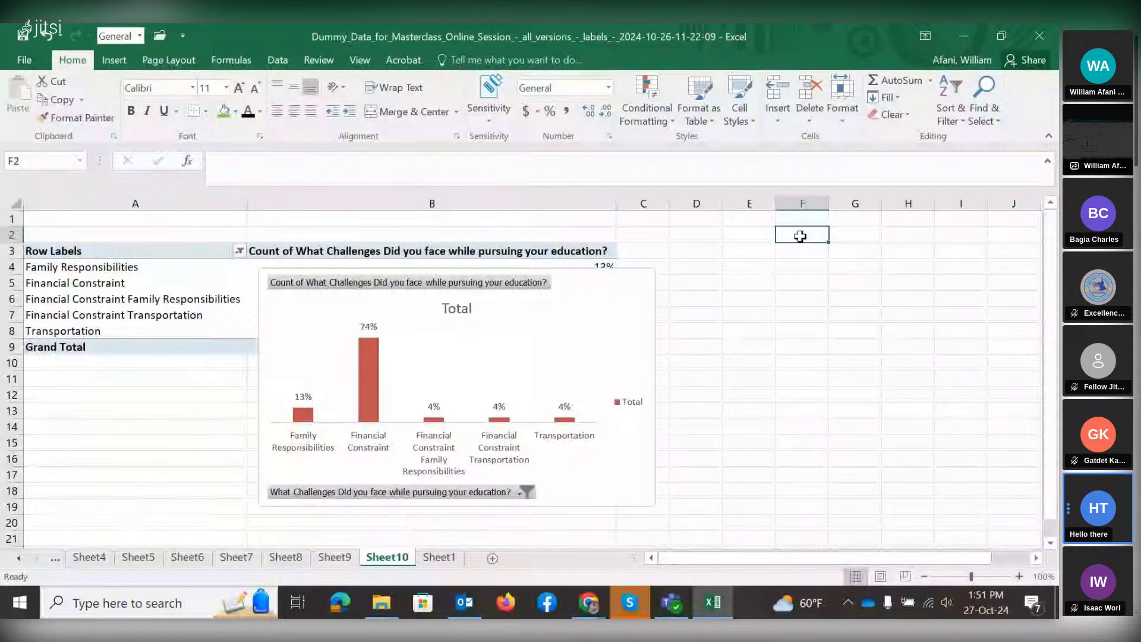
{"action": "left_click", "coordinate": [618, 310]}
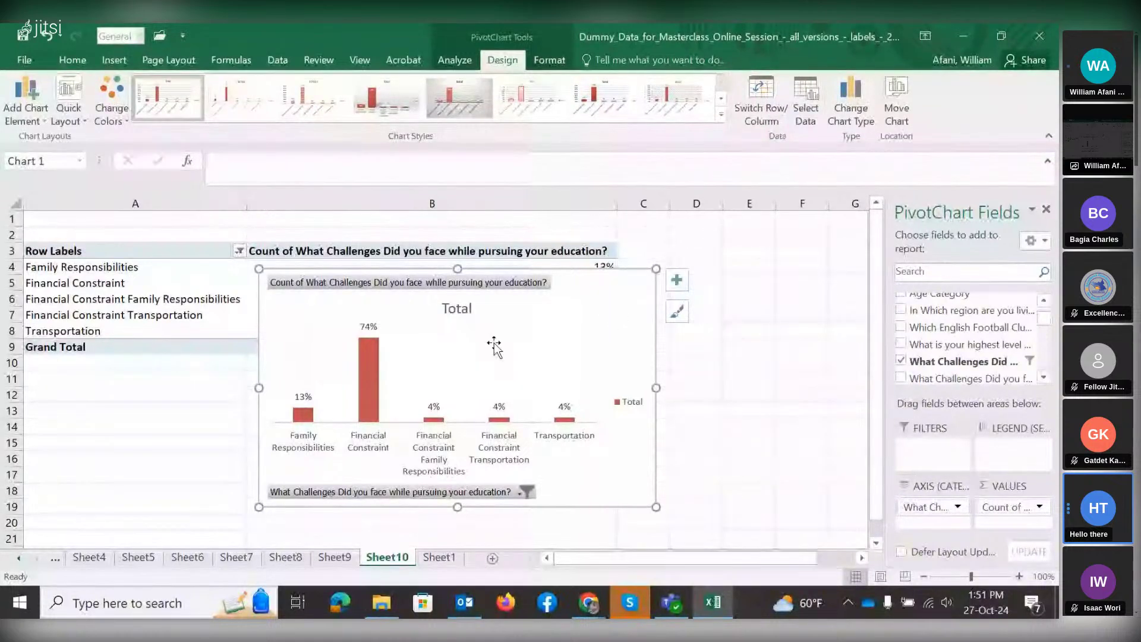
{"action": "left_click", "coordinate": [369, 366]}
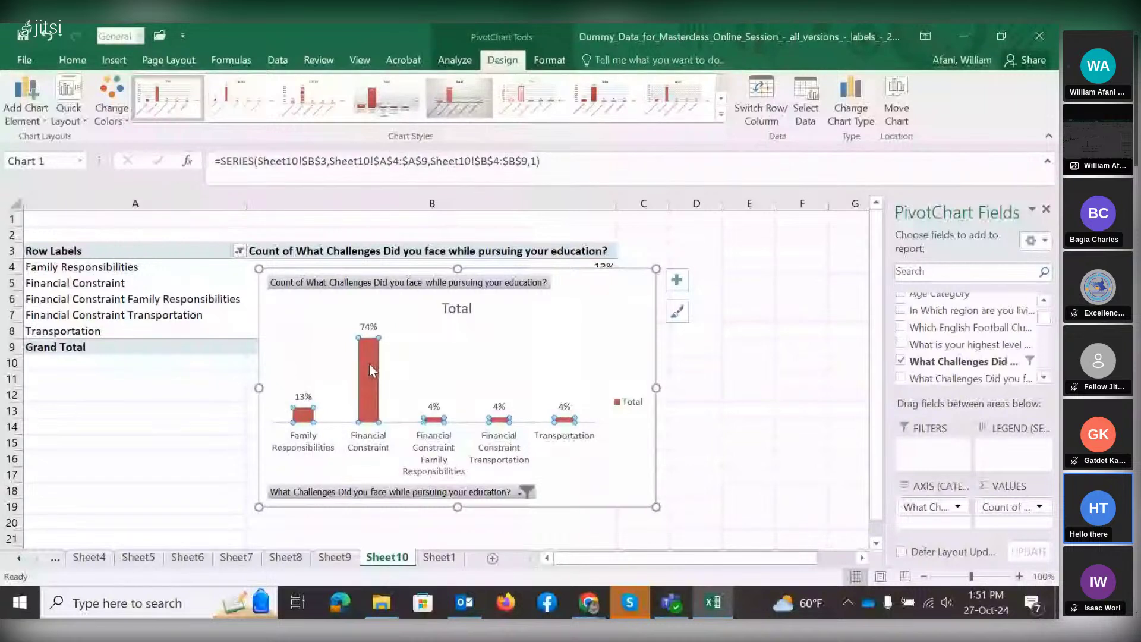
{"action": "left_click", "coordinate": [380, 373]}
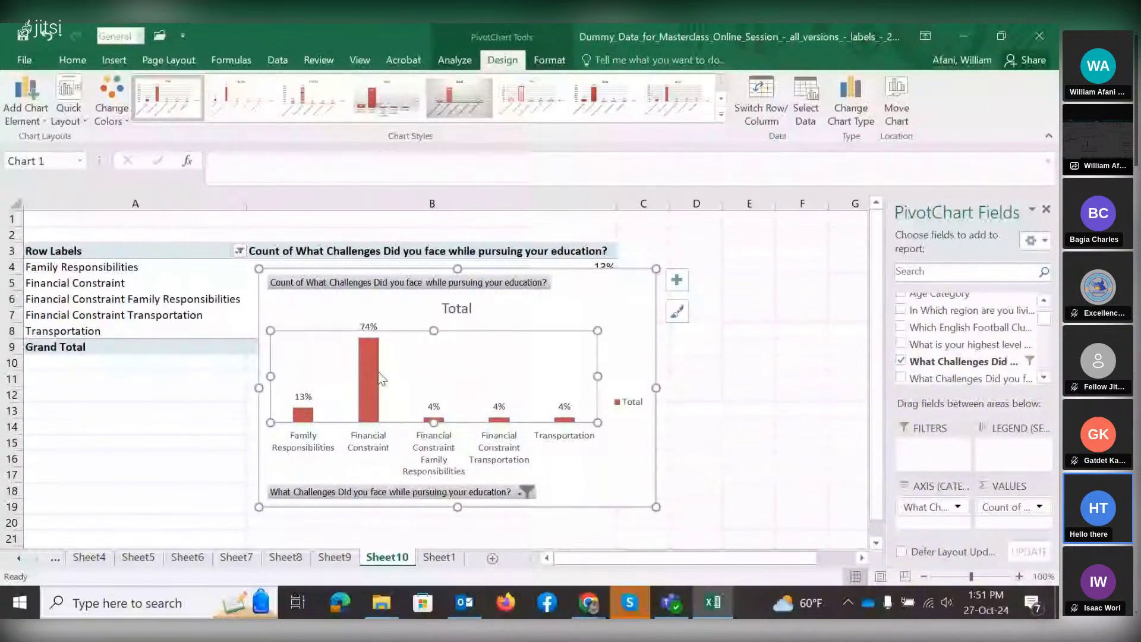
{"action": "left_click", "coordinate": [372, 379]}
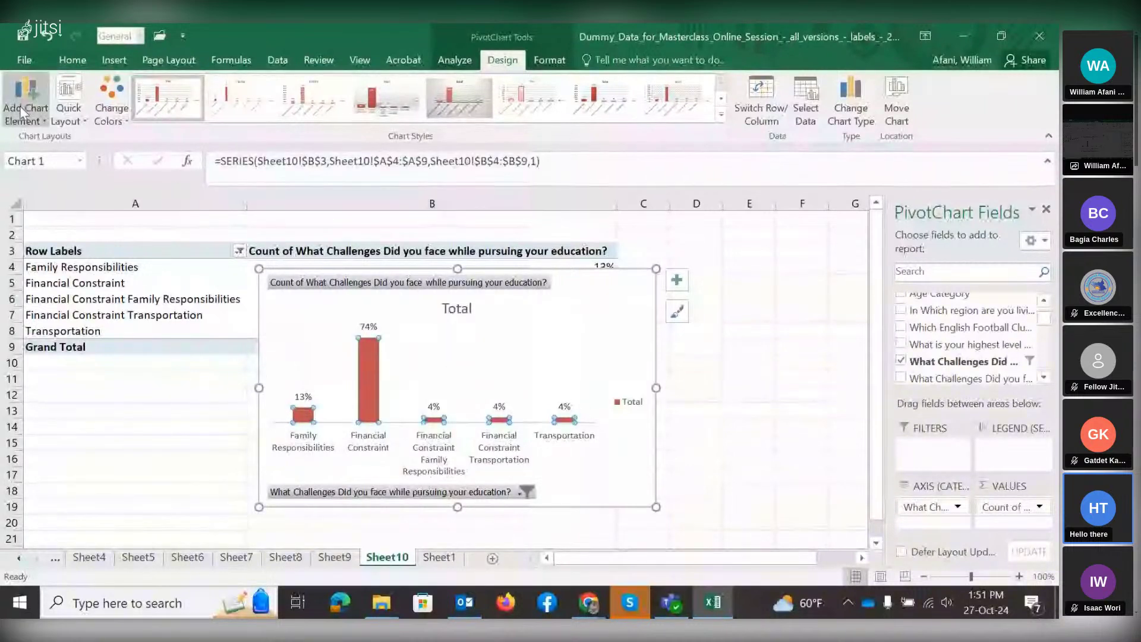
{"action": "left_click", "coordinate": [125, 122]}
{"action": "left_click", "coordinate": [756, 370]}
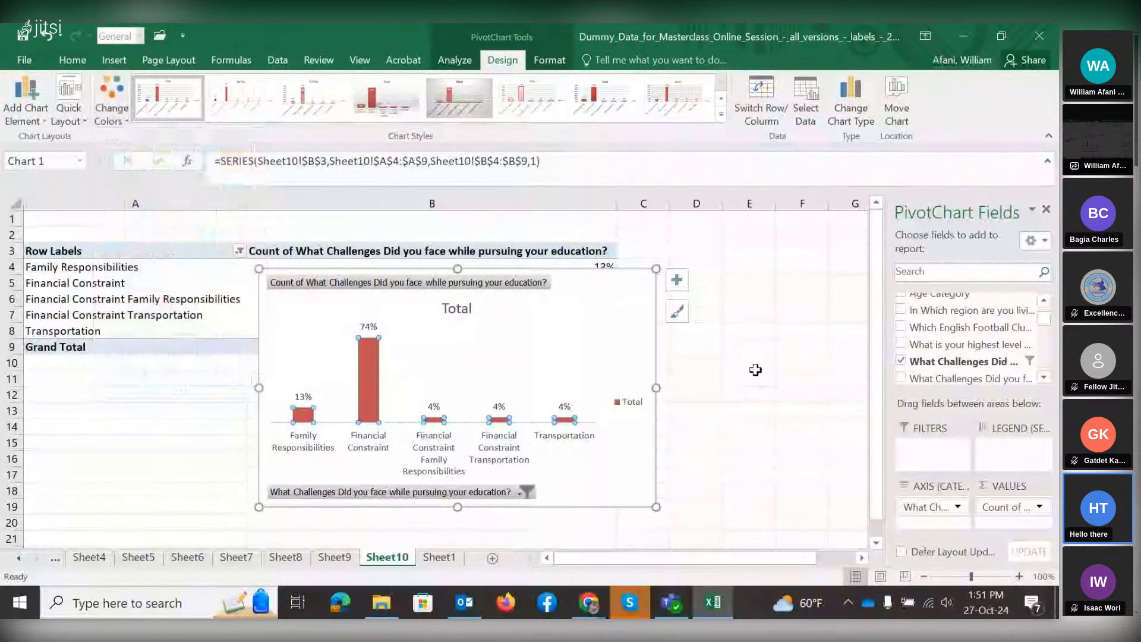
{"action": "left_click", "coordinate": [439, 360]}
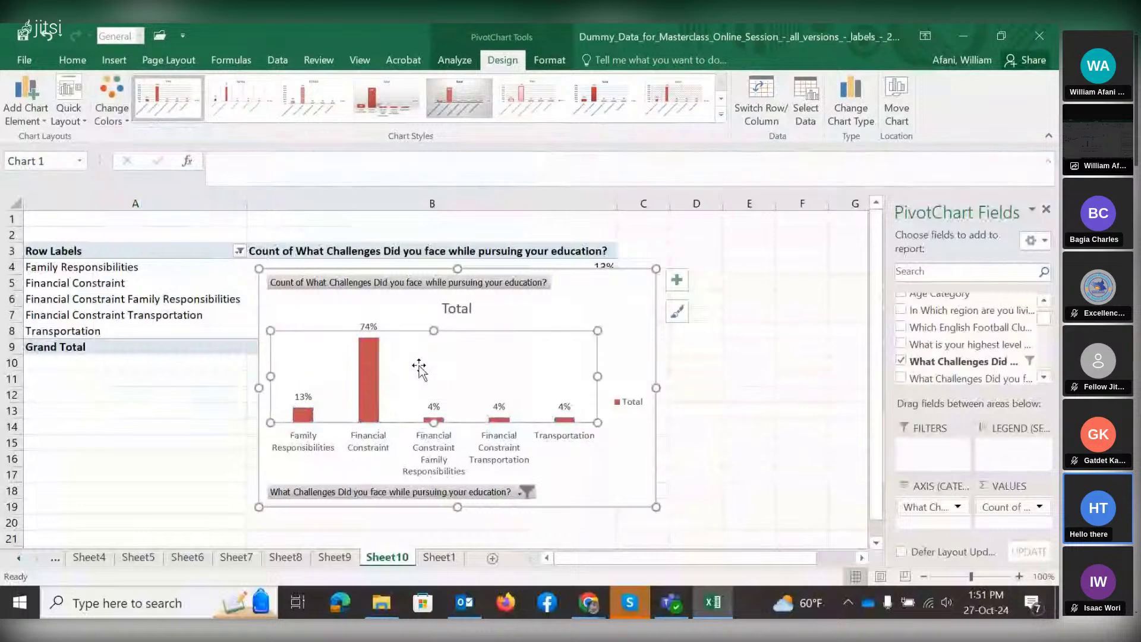
{"action": "left_click", "coordinate": [367, 384]}
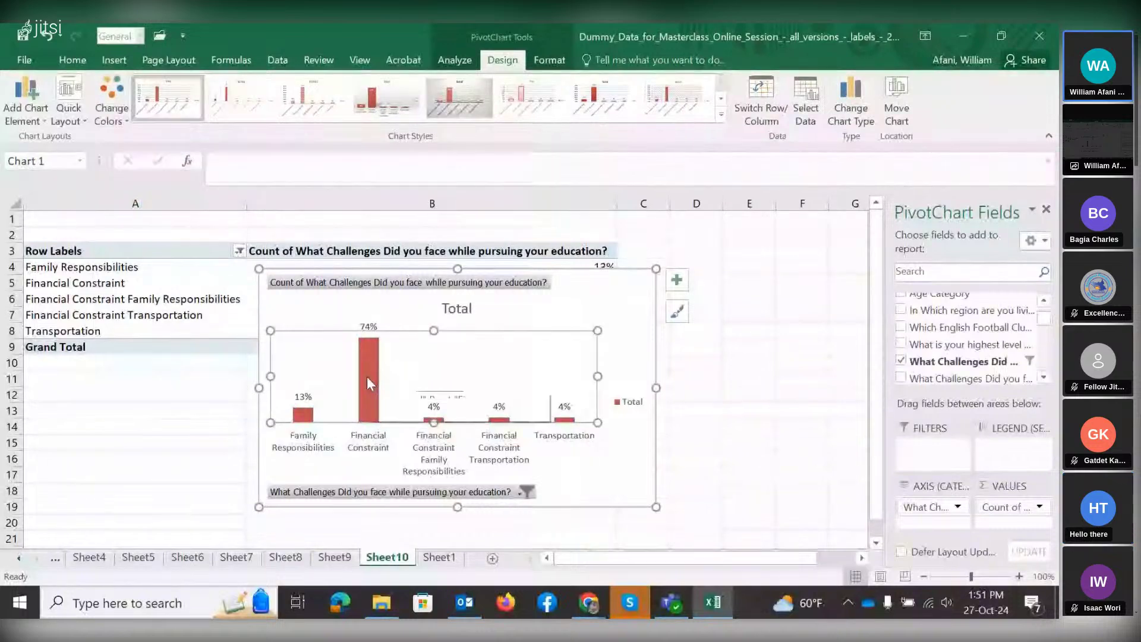
{"action": "right_click", "coordinate": [368, 384]}
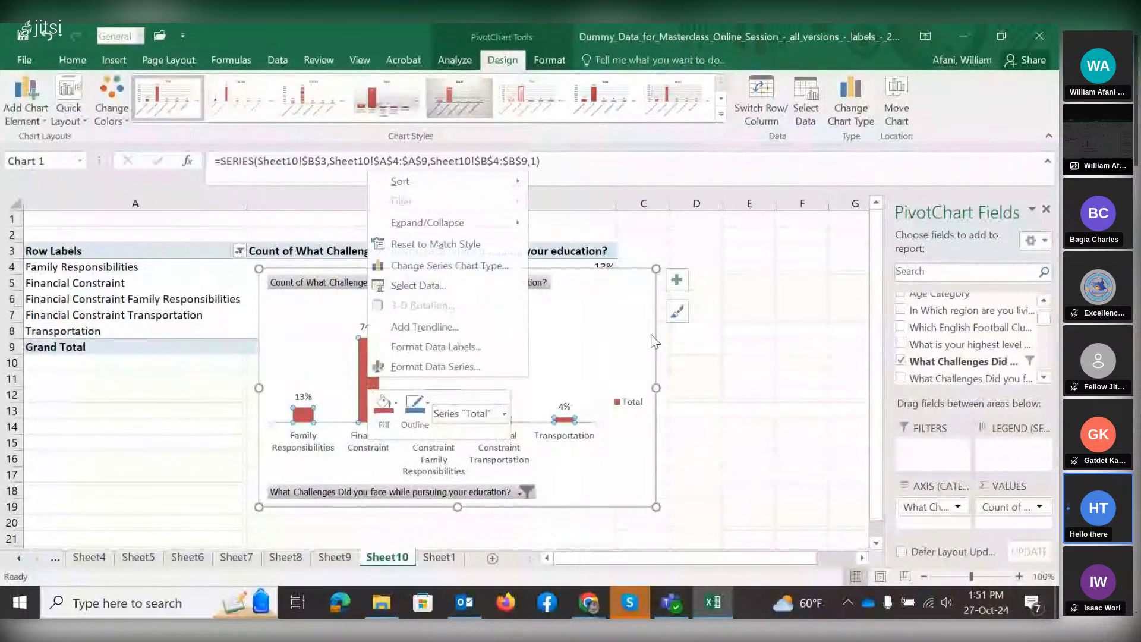
{"action": "key", "text": "Escape"}
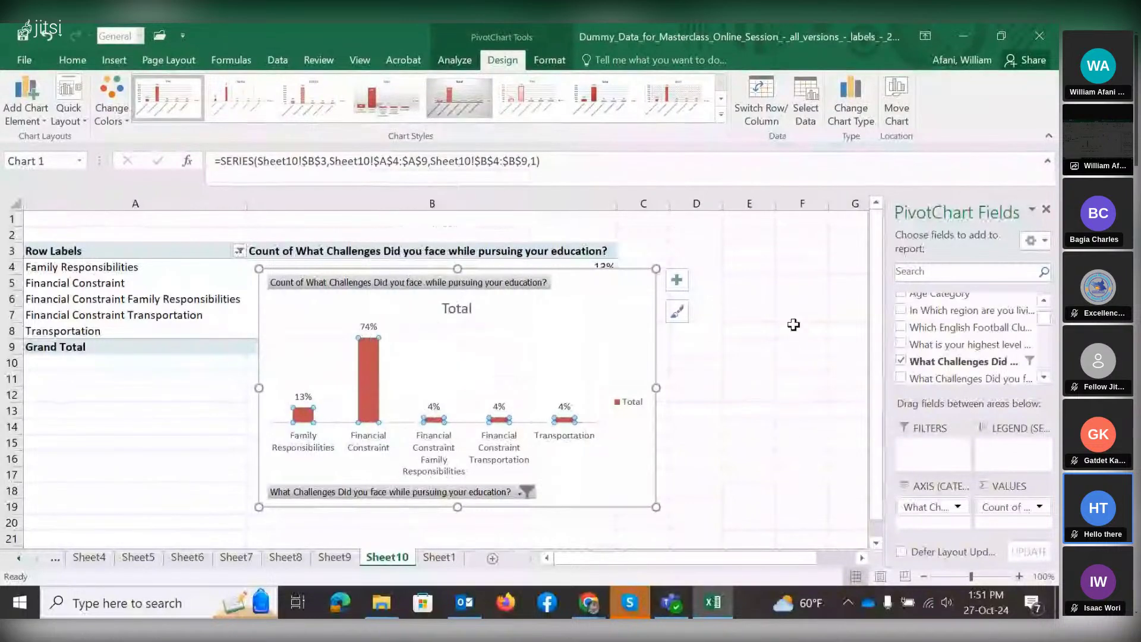
{"action": "left_click", "coordinate": [554, 370]}
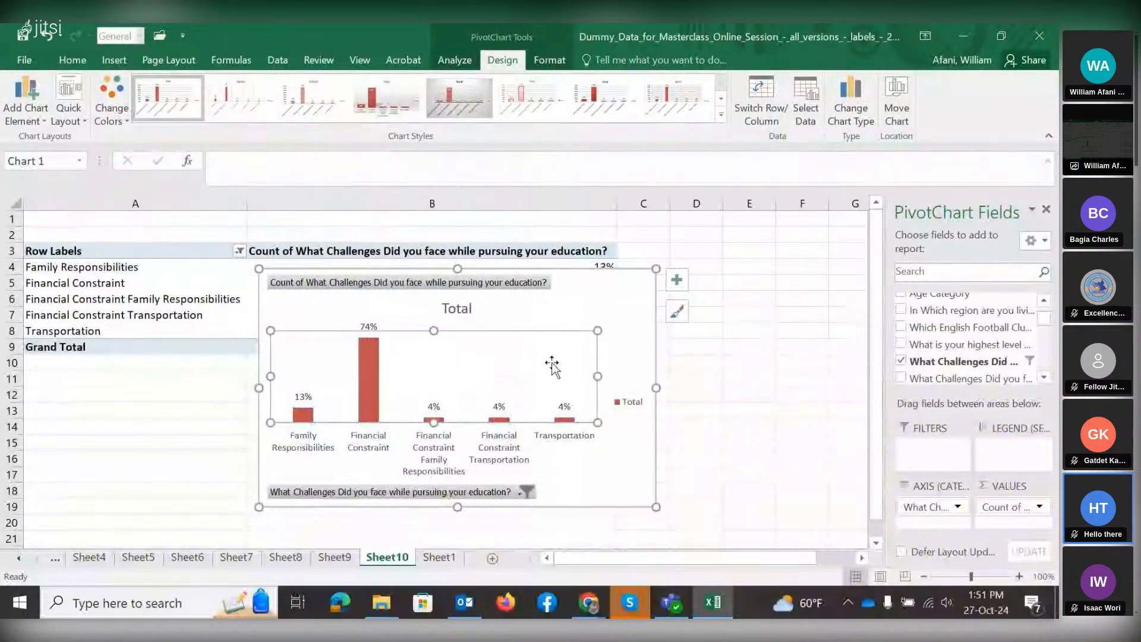
Apply the second Colorful palette to the PivotChart so that its columns are blue.
{"action": "left_click", "coordinate": [301, 420]}
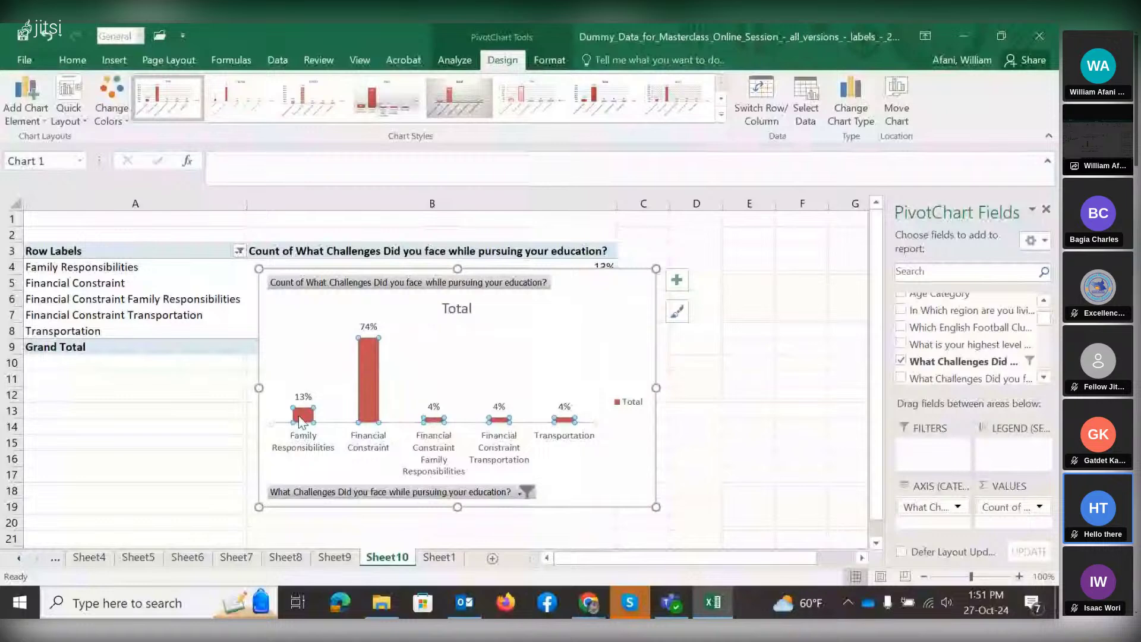
{"action": "right_click", "coordinate": [301, 422]}
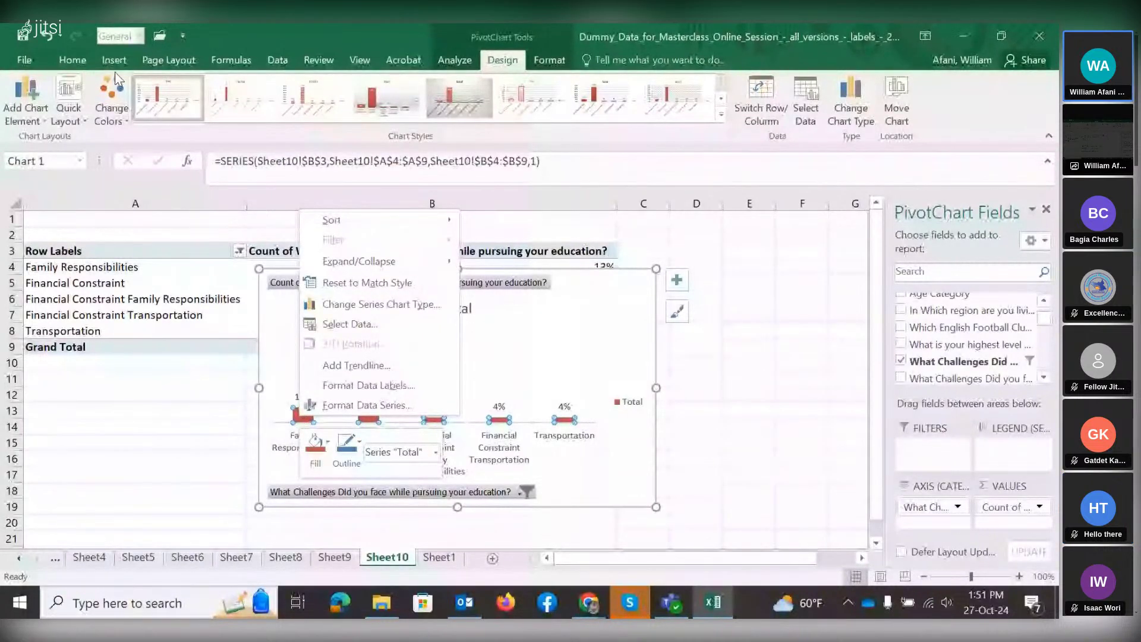
{"action": "left_click", "coordinate": [115, 89]}
{"action": "left_click", "coordinate": [114, 89]}
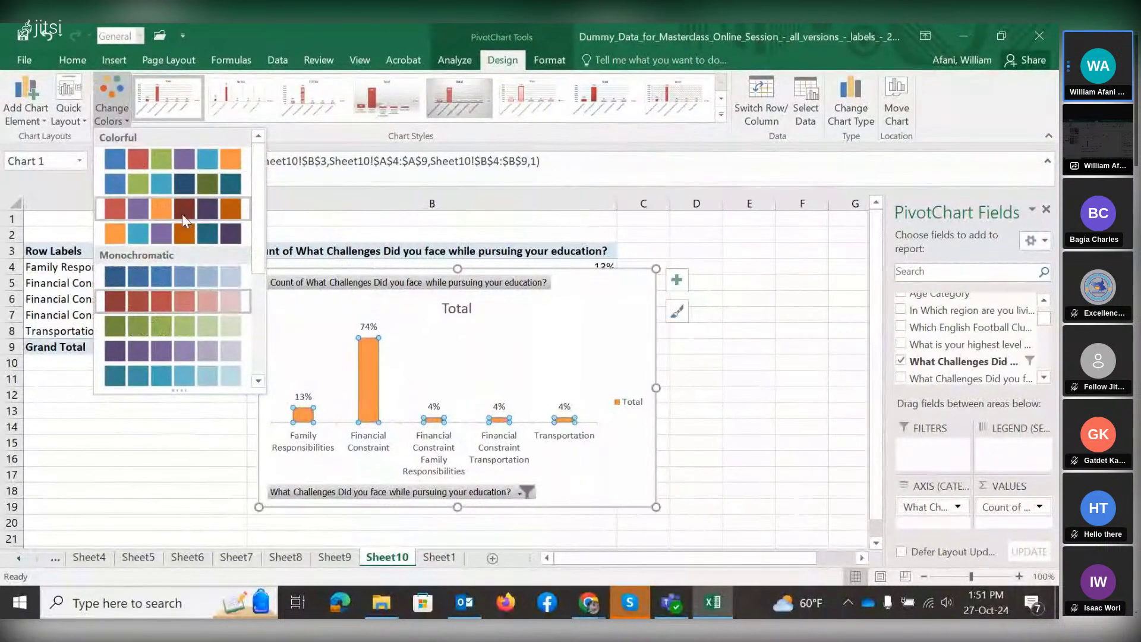
{"action": "left_click", "coordinate": [176, 184]}
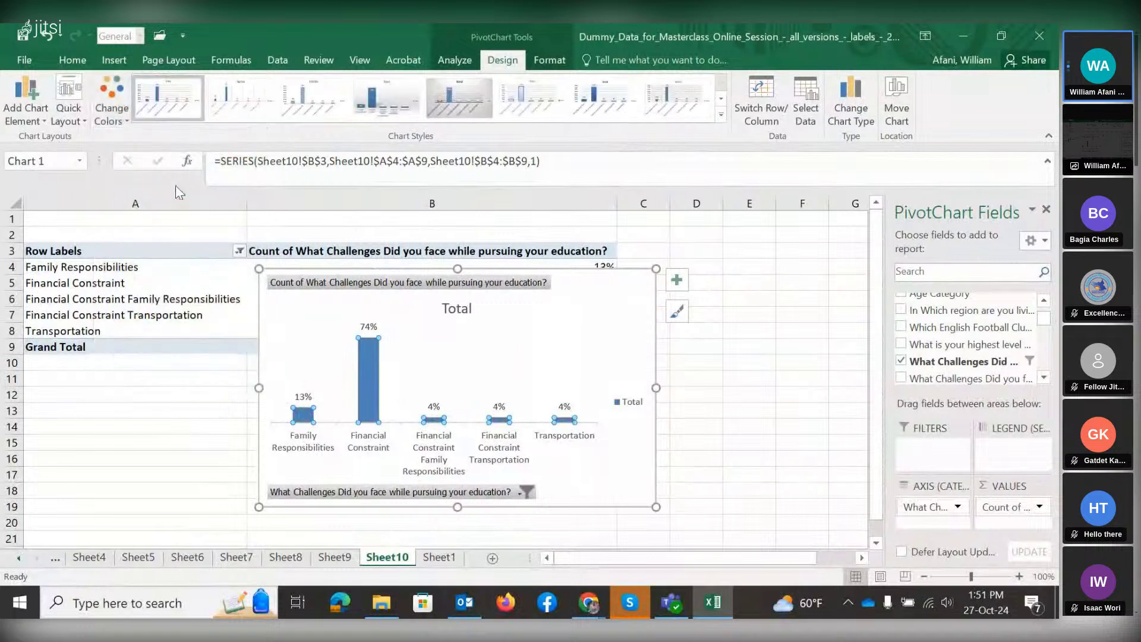
{"action": "left_click", "coordinate": [721, 364]}
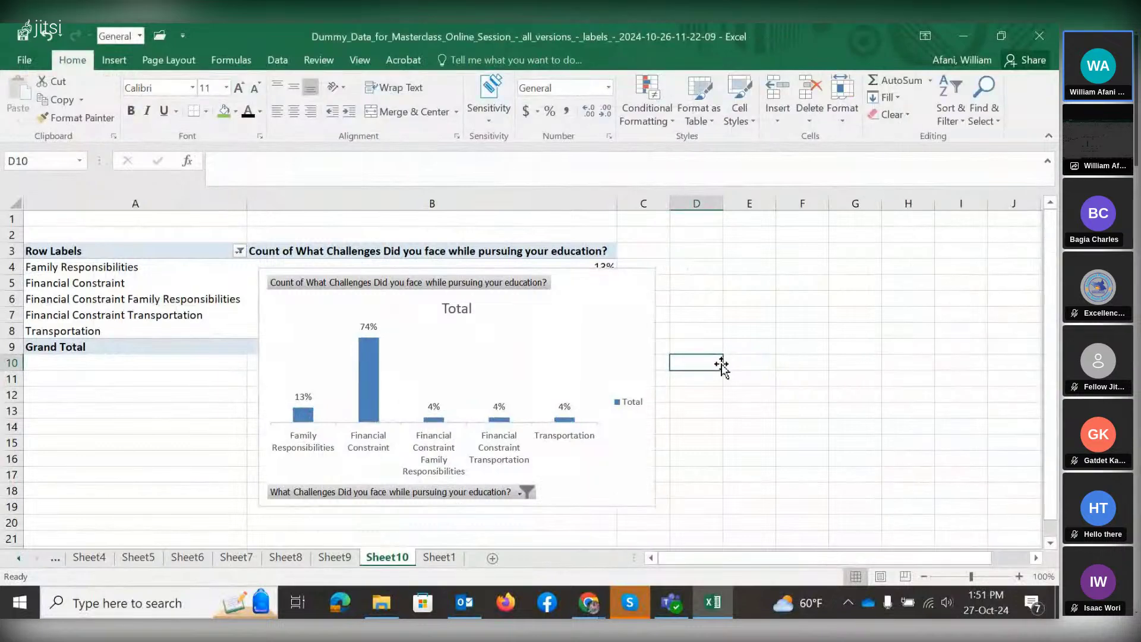
Turn the gridlines of the education challenges PivotChart back on.
{"action": "left_click", "coordinate": [582, 295]}
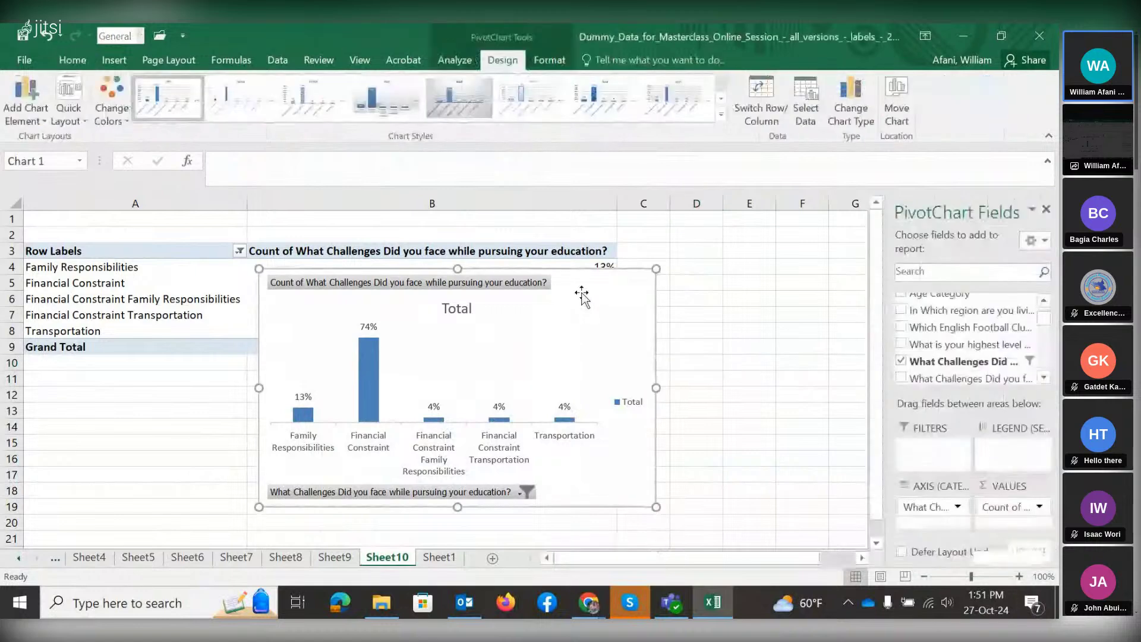
{"action": "left_click", "coordinate": [680, 282]}
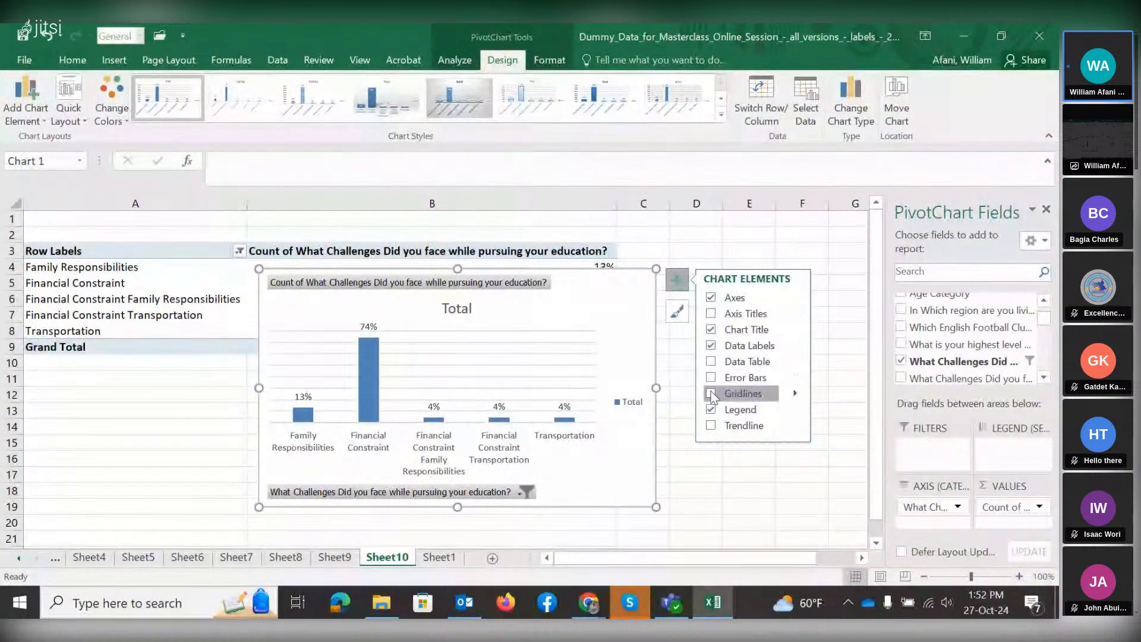
{"action": "left_click", "coordinate": [712, 395]}
Replace the PivotChart's title with "Challenges while pursuing Education".
{"action": "left_click", "coordinate": [463, 308]}
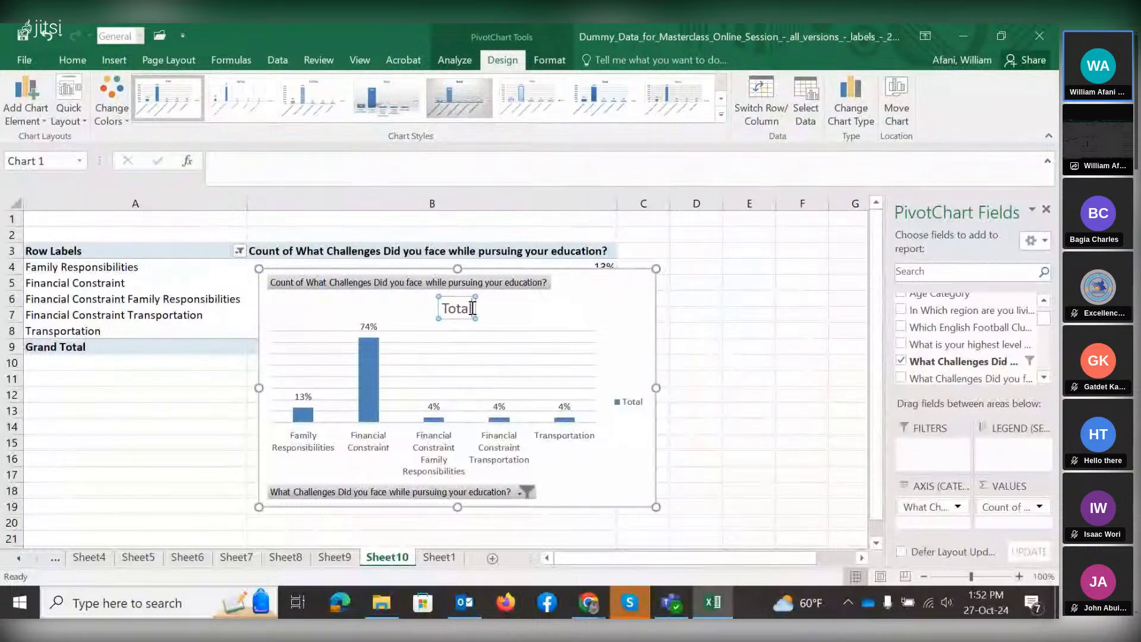
{"action": "key", "text": "BackSpace"}
{"action": "key", "text": "BackSpace"}
{"action": "key", "text": "BackSpace"}
{"action": "key", "text": "BackSpace"}
{"action": "key", "text": "BackSpace"}
{"action": "type", "text": "Cha"}
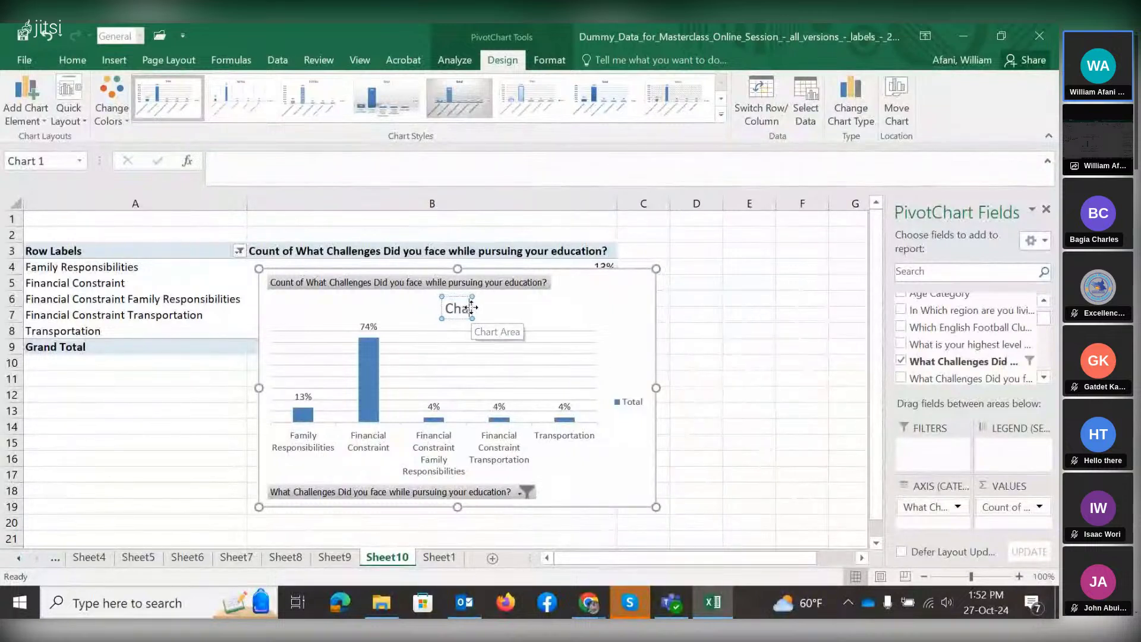
{"action": "type", "text": "llneges"}
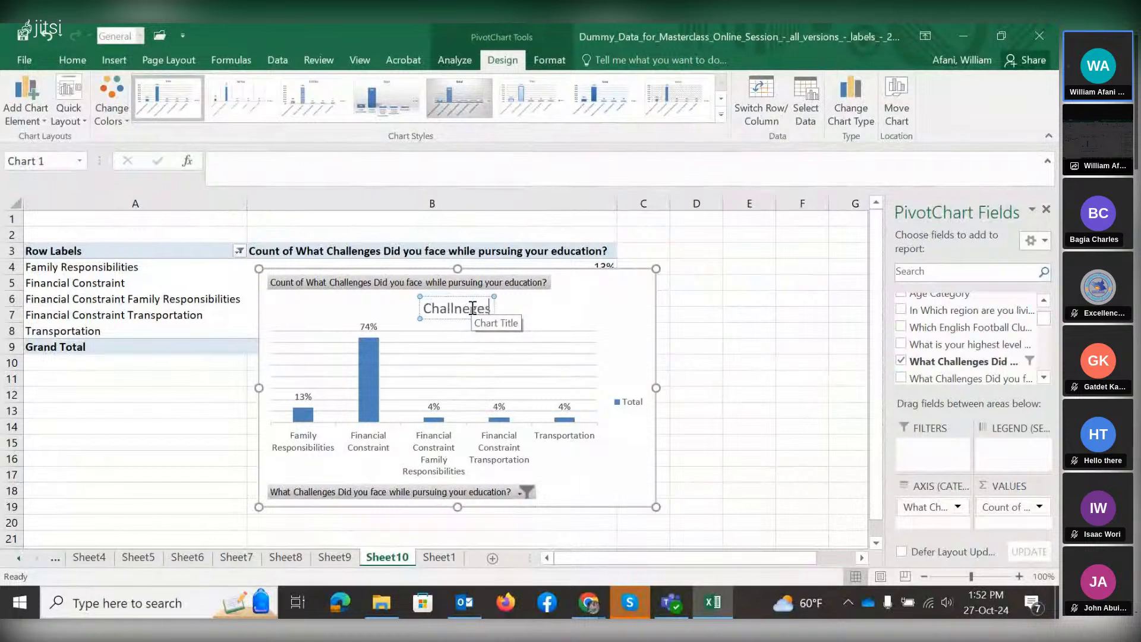
{"action": "key", "text": "BackSpace"}
{"action": "key", "text": "BackSpace"}
{"action": "key", "text": "BackSpace"}
{"action": "key", "text": "BackSpace"}
{"action": "key", "text": "BackSpace"}
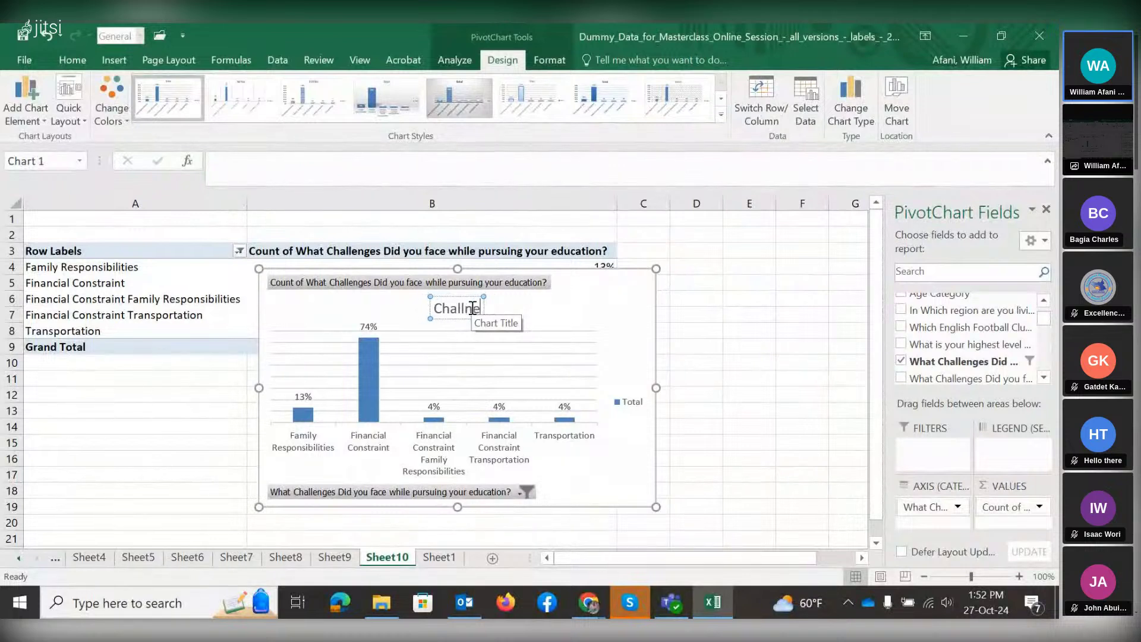
{"action": "type", "text": "enges while"}
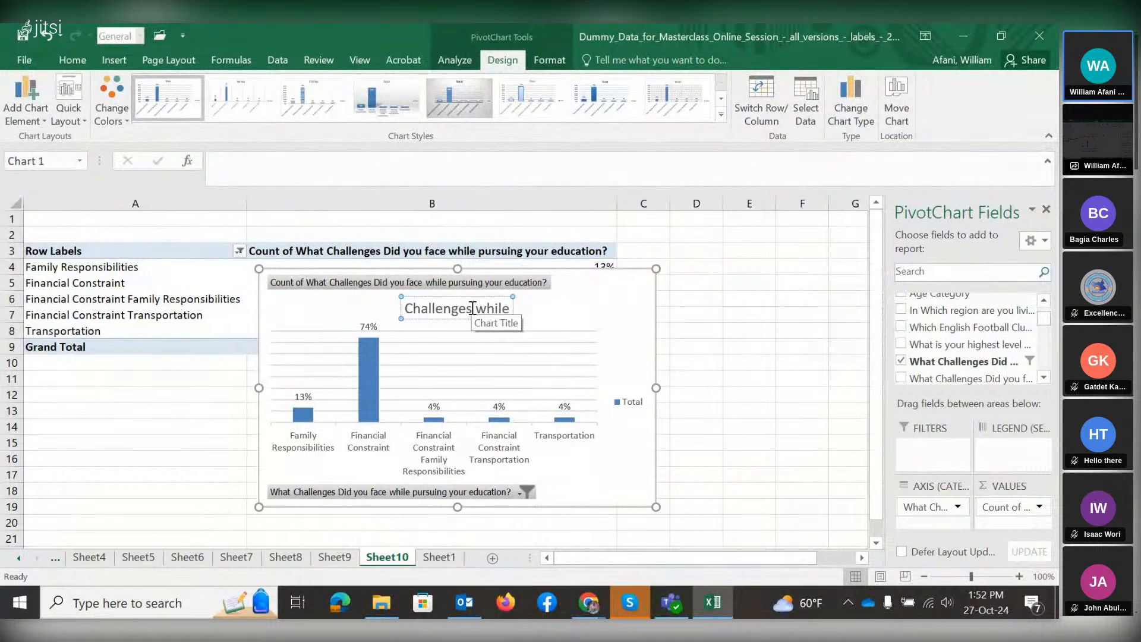
{"action": "type", "text": " pursuing"}
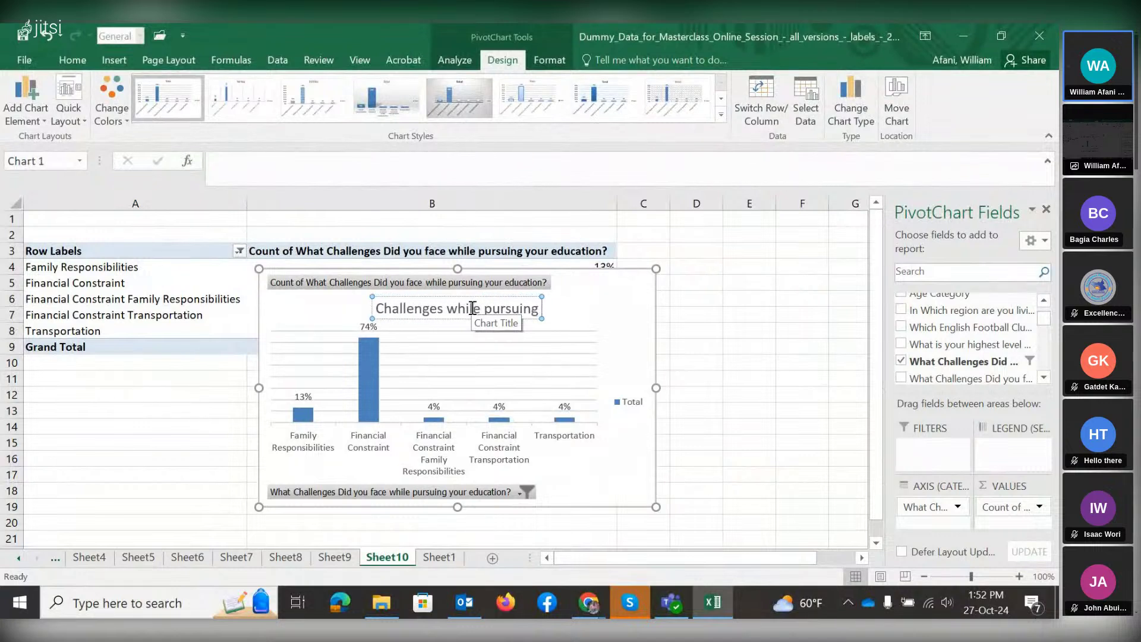
{"action": "type", "text": " Education"}
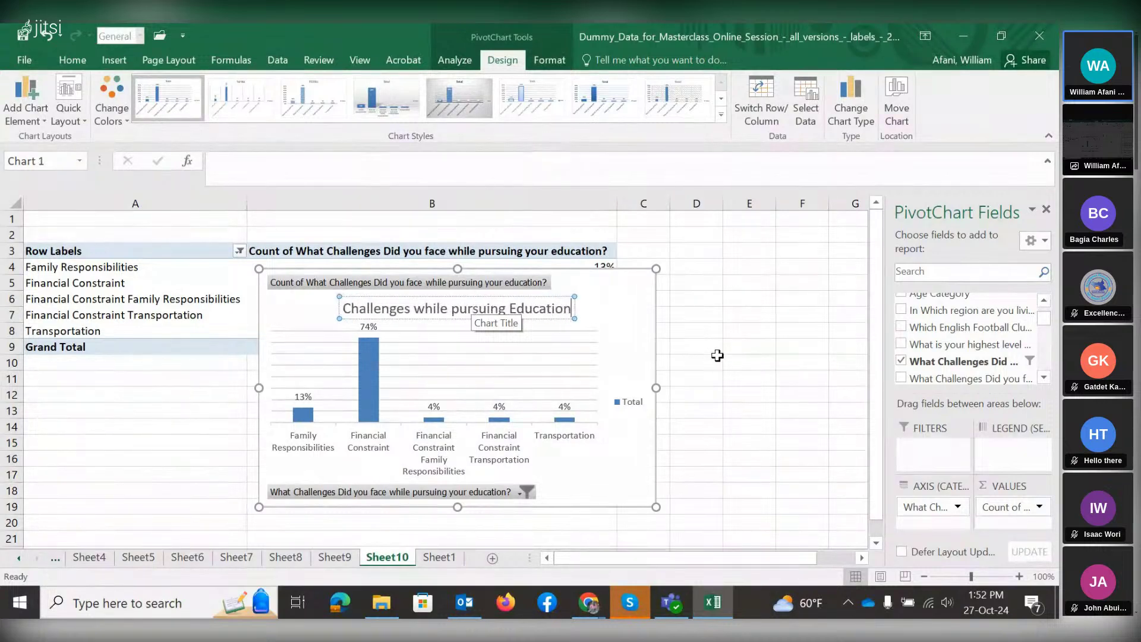
{"action": "left_click", "coordinate": [744, 331]}
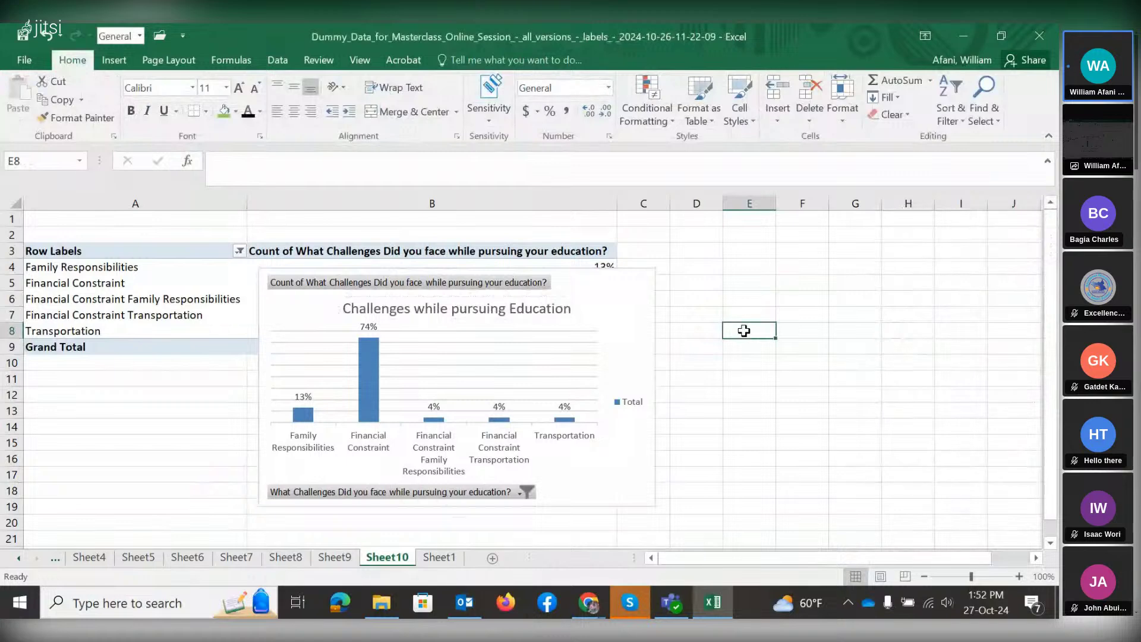
Open Sheet1 and look through the survey columns to the "Are you currently employed?" answers.
{"action": "left_click", "coordinate": [440, 558]}
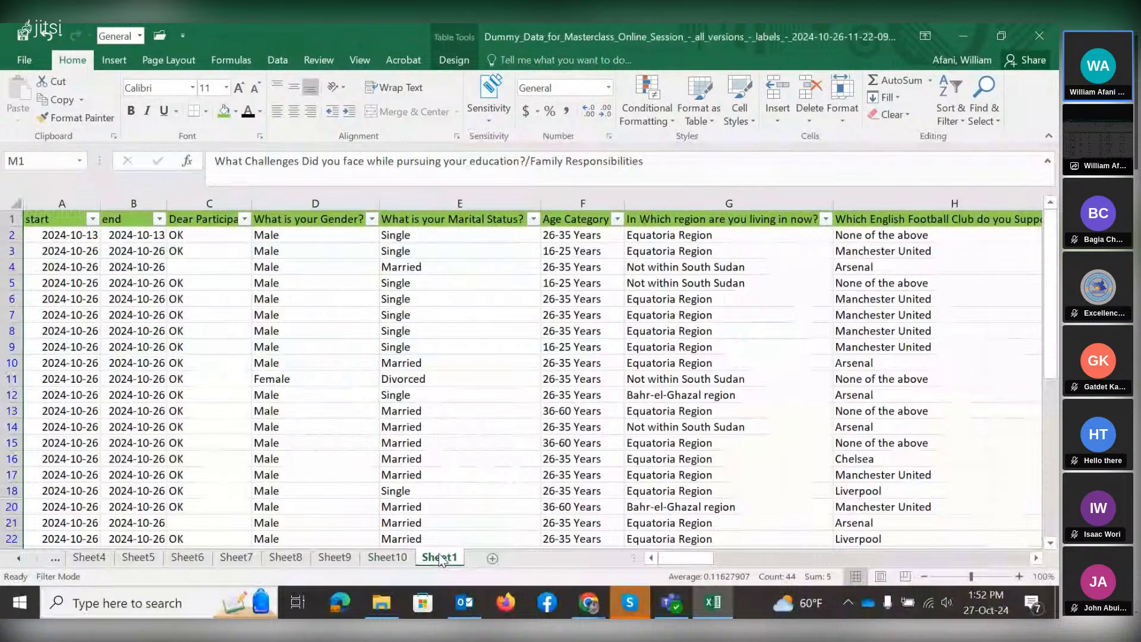
{"action": "left_click", "coordinate": [1036, 558]}
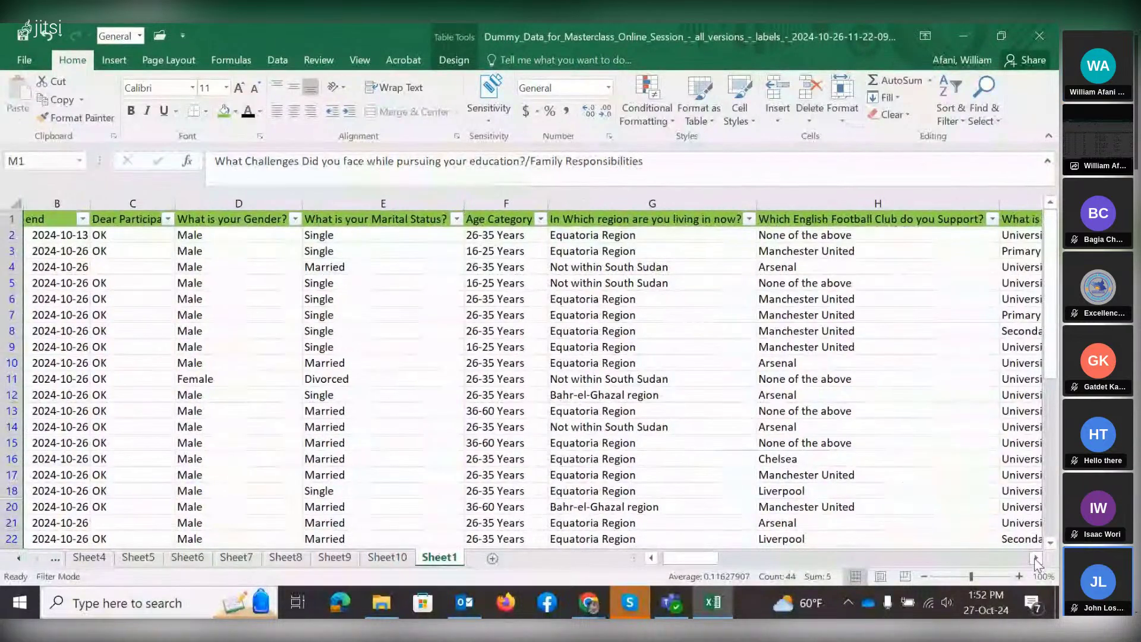
{"action": "left_click", "coordinate": [1036, 559]}
{"action": "left_click", "coordinate": [1036, 558]}
{"action": "left_click", "coordinate": [1036, 559]}
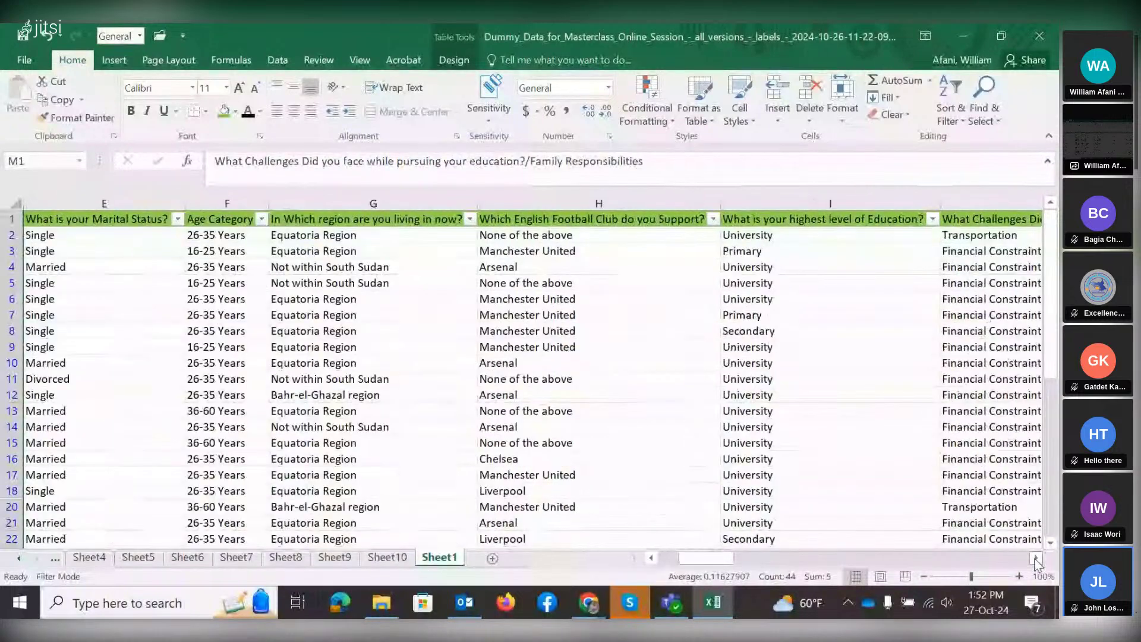
{"action": "left_click", "coordinate": [1037, 559]}
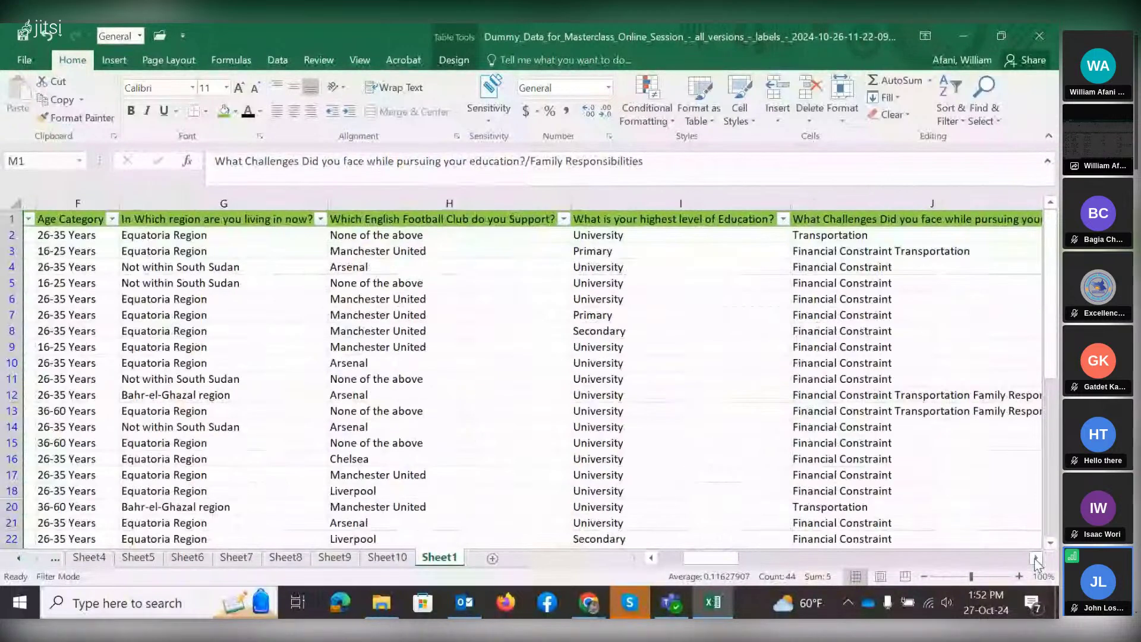
{"action": "left_click", "coordinate": [1037, 558]}
{"action": "left_click", "coordinate": [1036, 558]}
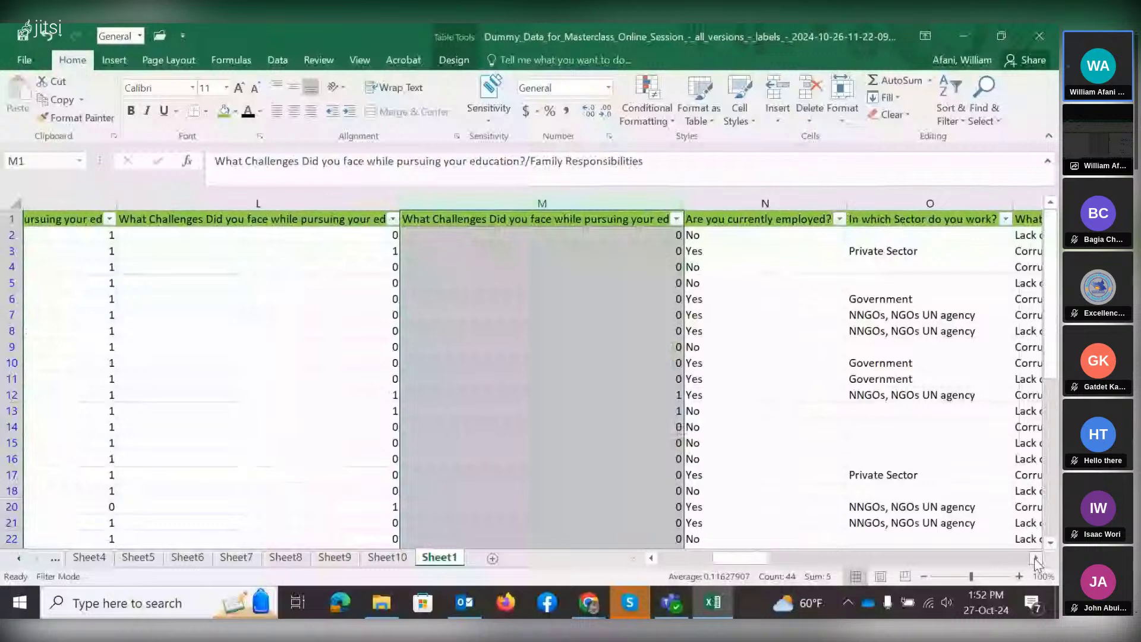
{"action": "left_click", "coordinate": [1036, 558]}
{"action": "left_click", "coordinate": [1036, 558]}
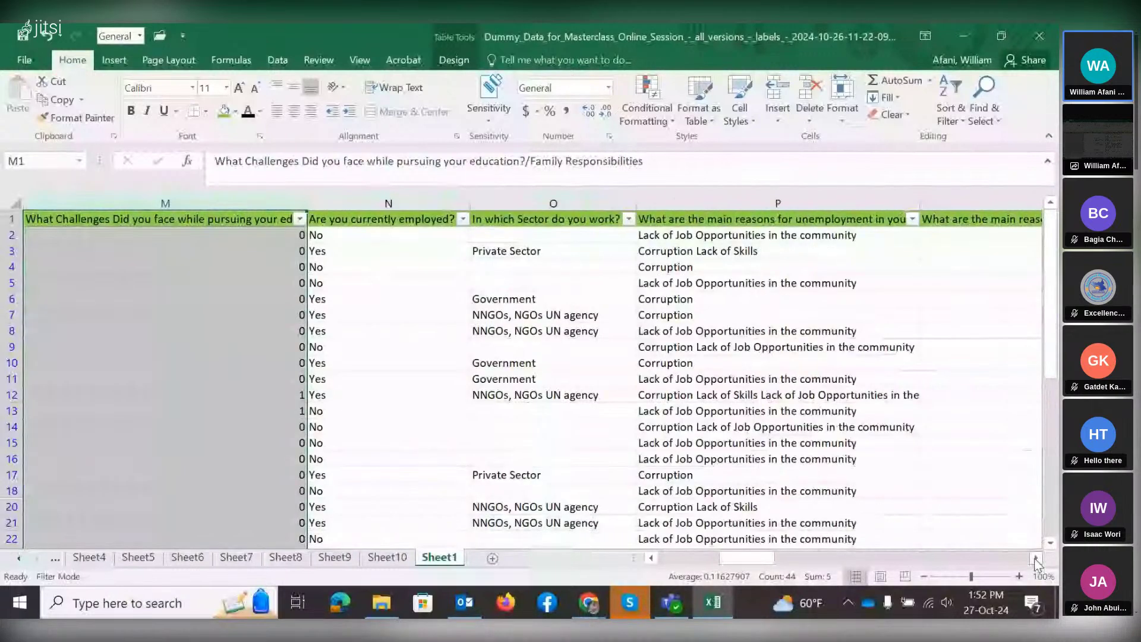
{"action": "left_click", "coordinate": [399, 326]}
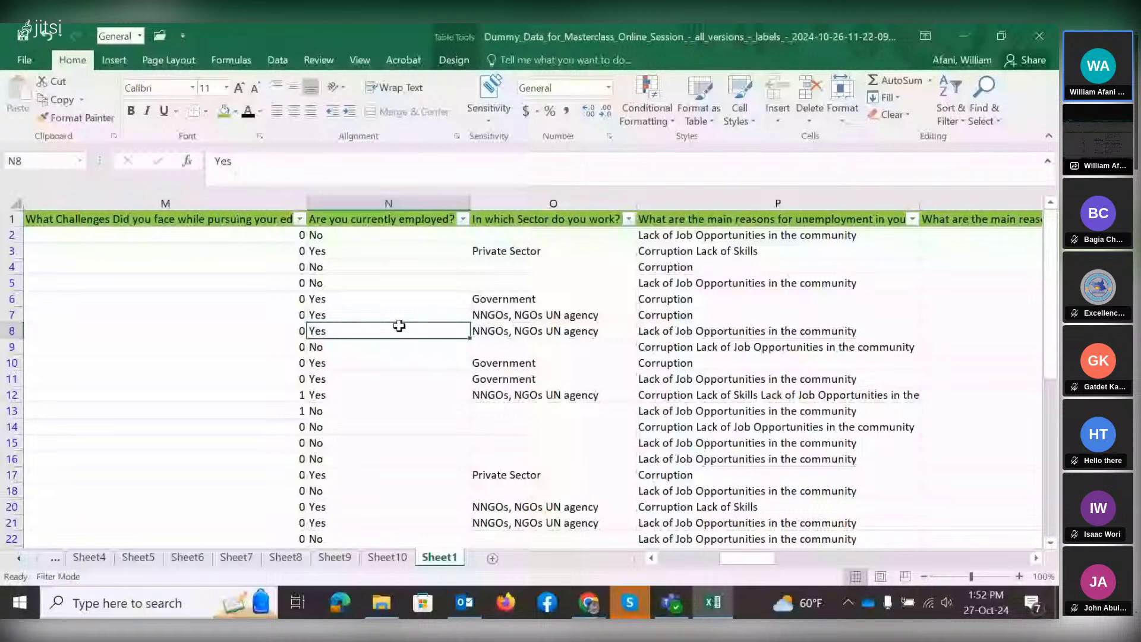
Switch to the Jitsi meeting window in Chrome.
{"action": "left_click", "coordinate": [588, 602]}
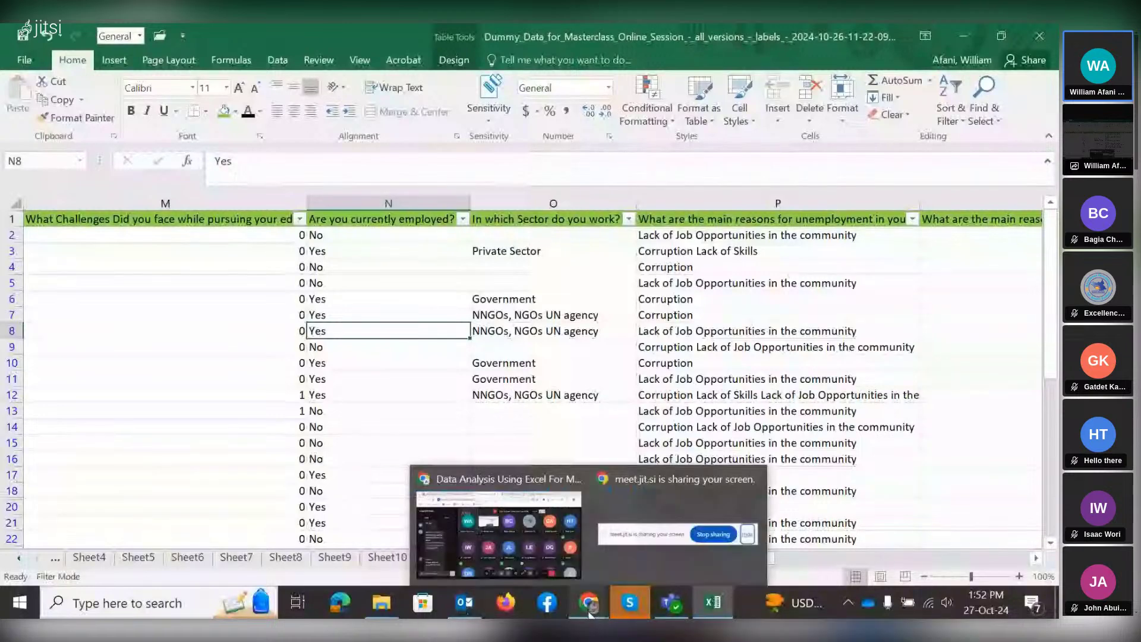
{"action": "left_click", "coordinate": [525, 542]}
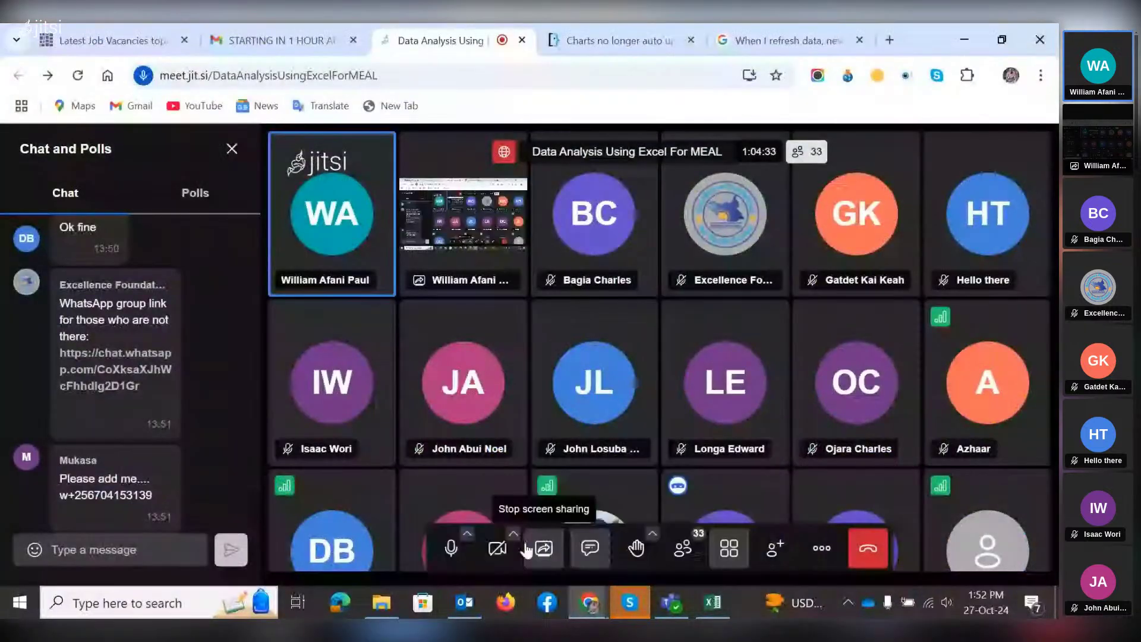
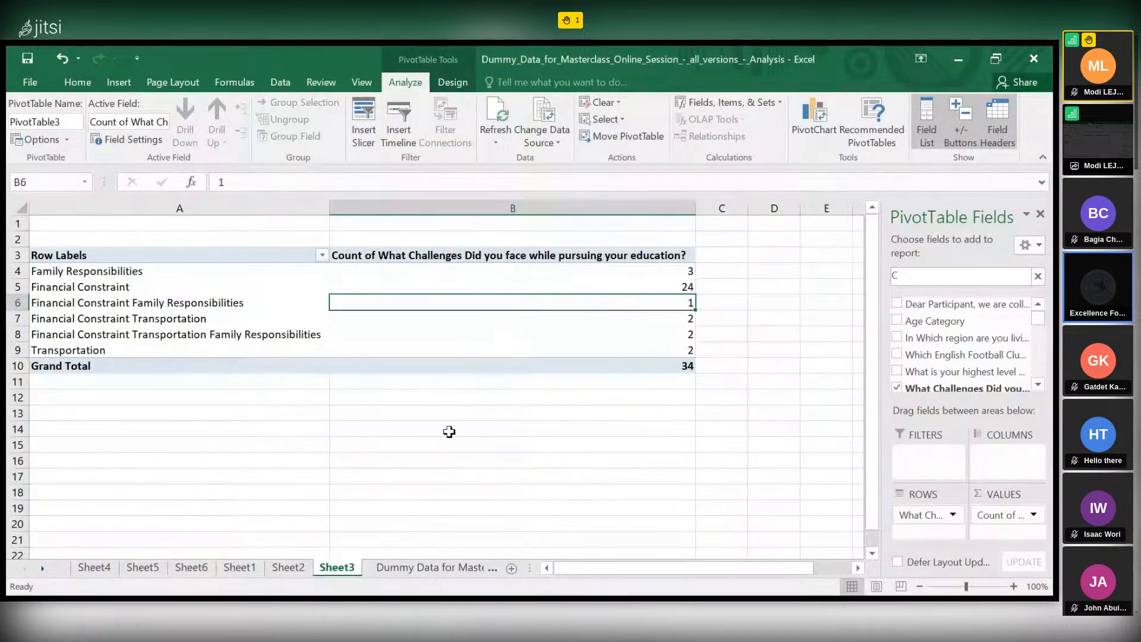
Open the Dummy Data for Masterclass sheet in Excel and fit column K to its full education challenges header.
{"action": "left_click", "coordinate": [380, 570]}
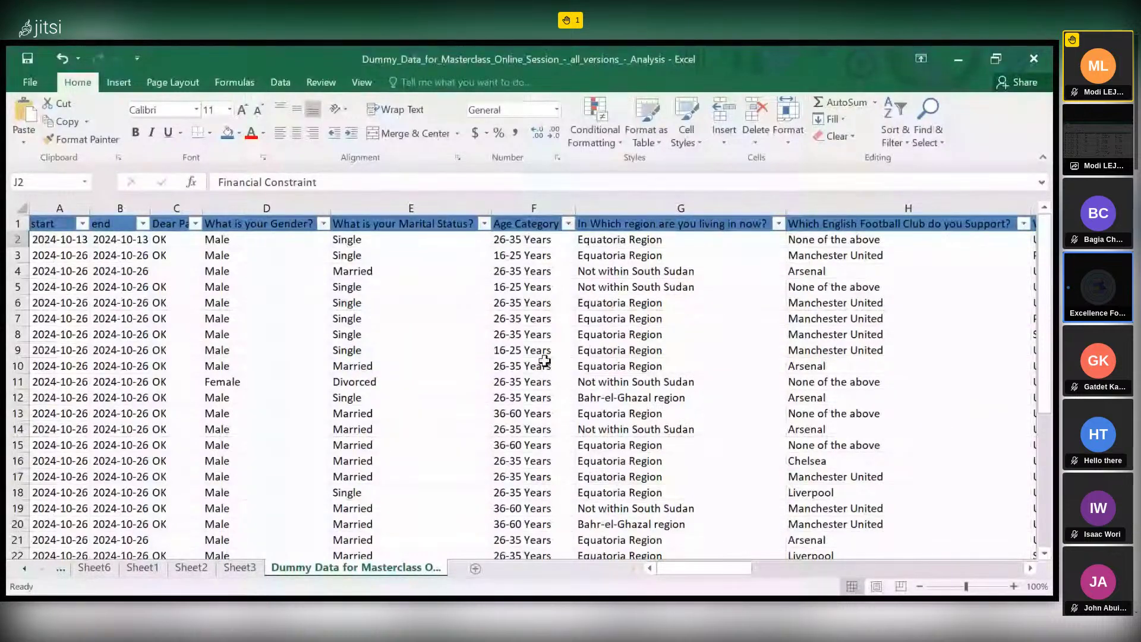
{"action": "left_click_drag", "start_coordinate": [662, 256], "coordinate": [680, 241]}
{"action": "left_click", "coordinate": [681, 243]}
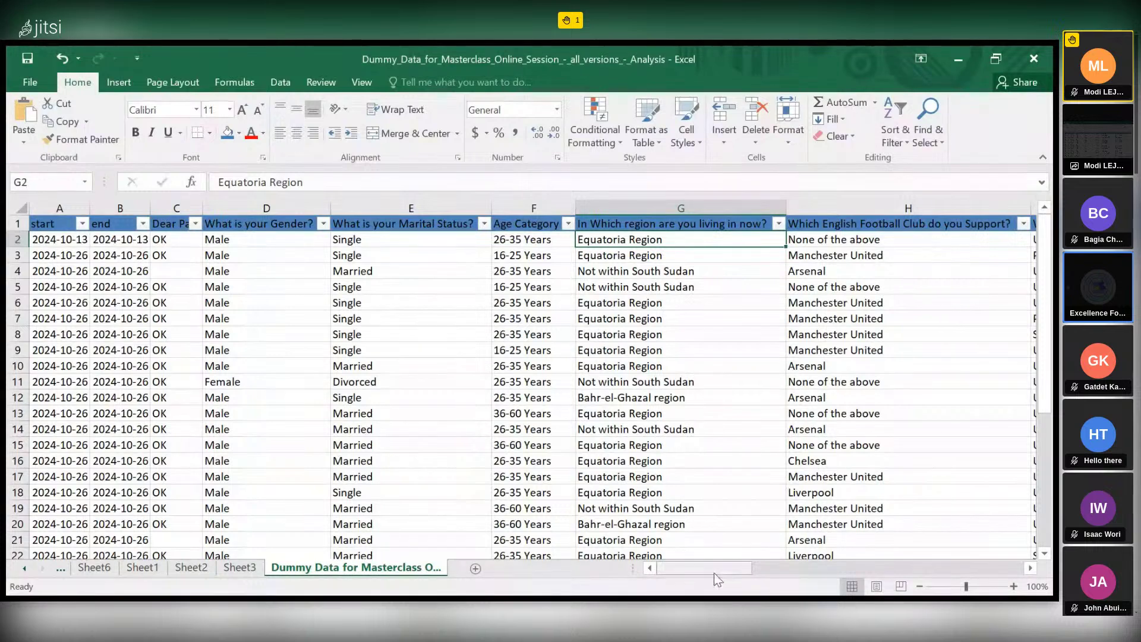
{"action": "scroll", "coordinate": [718, 580], "scroll_direction": "right", "scroll_amount": 5}
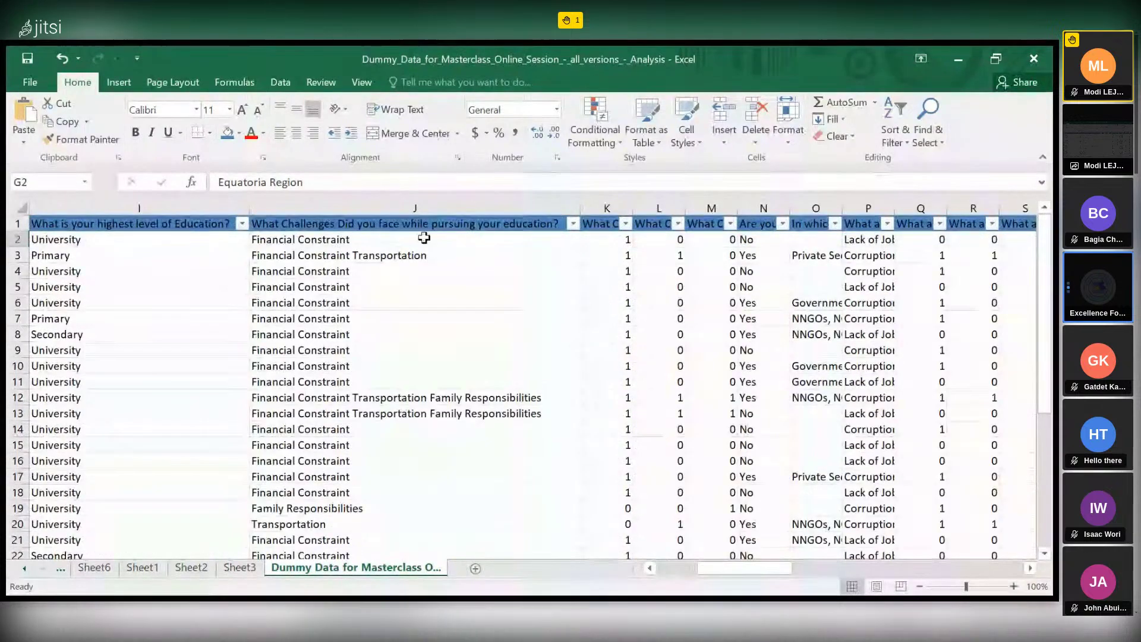
{"action": "left_click", "coordinate": [629, 208]}
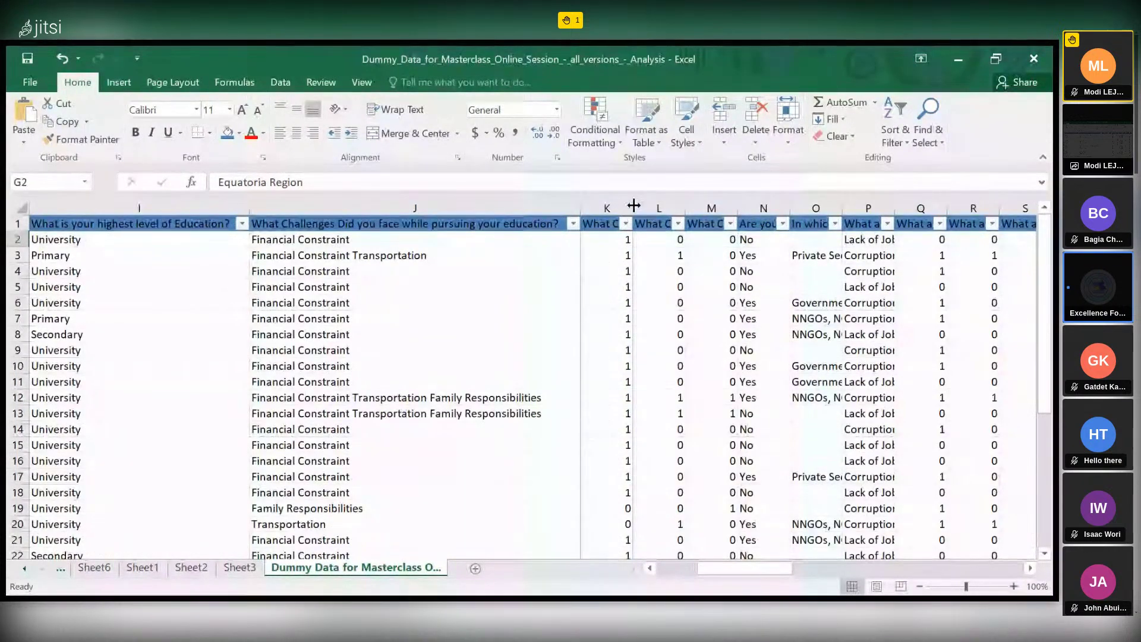
{"action": "double_click", "coordinate": [634, 207]}
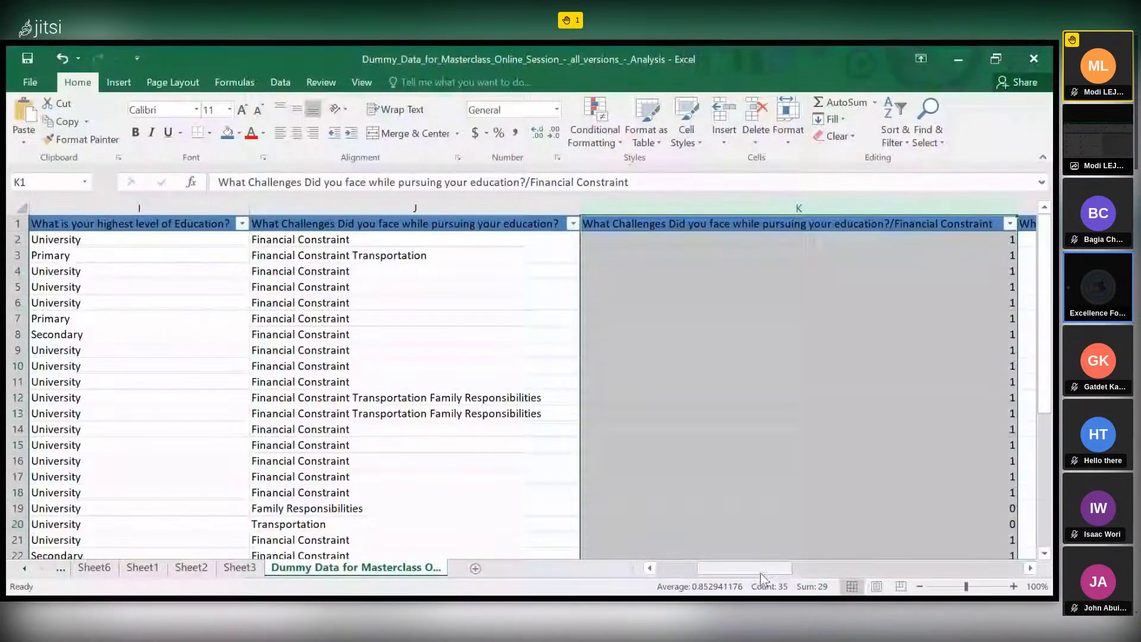
Widen column L slightly and narrow column K among the education challenges columns.
{"action": "mouse_move", "coordinate": [766, 570]}
{"action": "left_mouse_down"}
{"action": "mouse_move", "coordinate": [790, 571]}
{"action": "mouse_move", "coordinate": [767, 569]}
{"action": "left_mouse_up"}
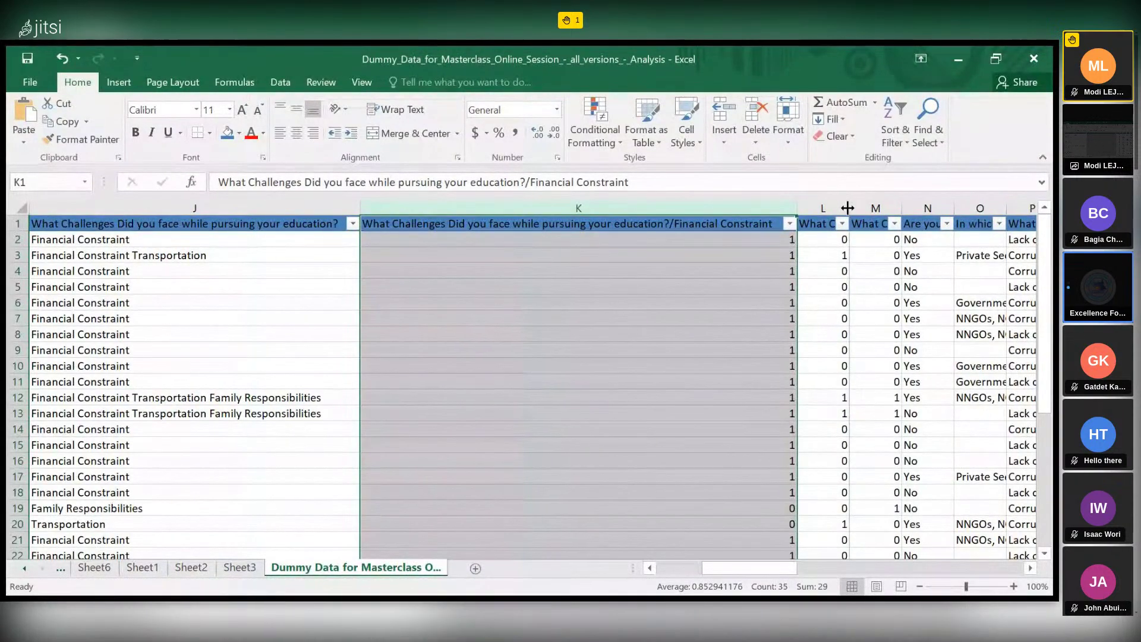
{"action": "left_click_drag", "start_coordinate": [850, 208], "coordinate": [896, 219]}
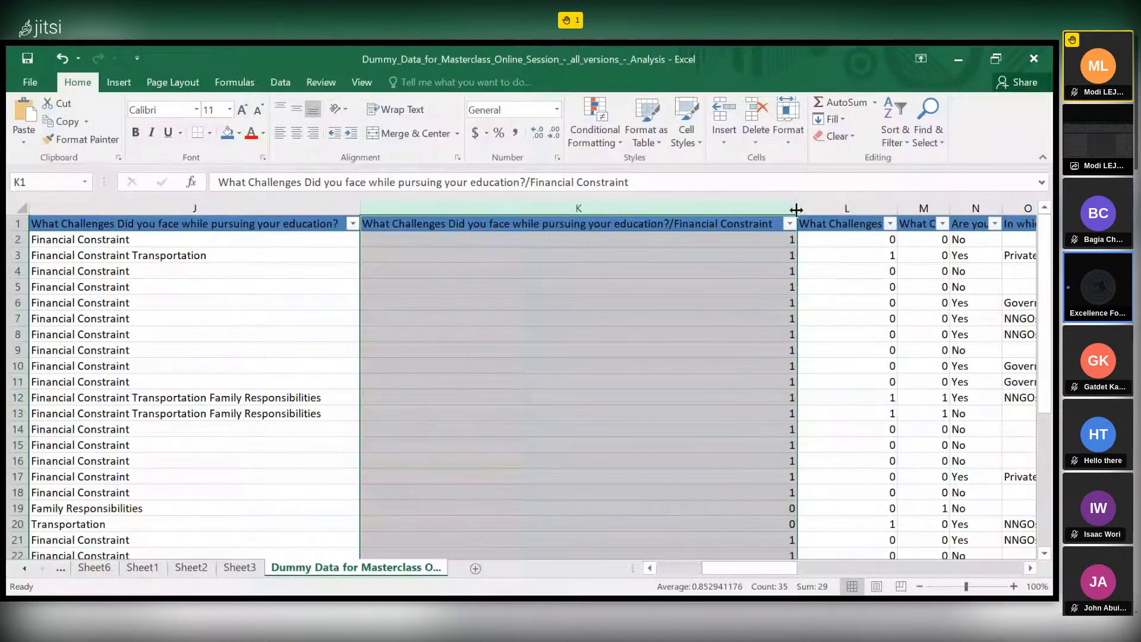
{"action": "left_click_drag", "start_coordinate": [797, 208], "coordinate": [701, 213]}
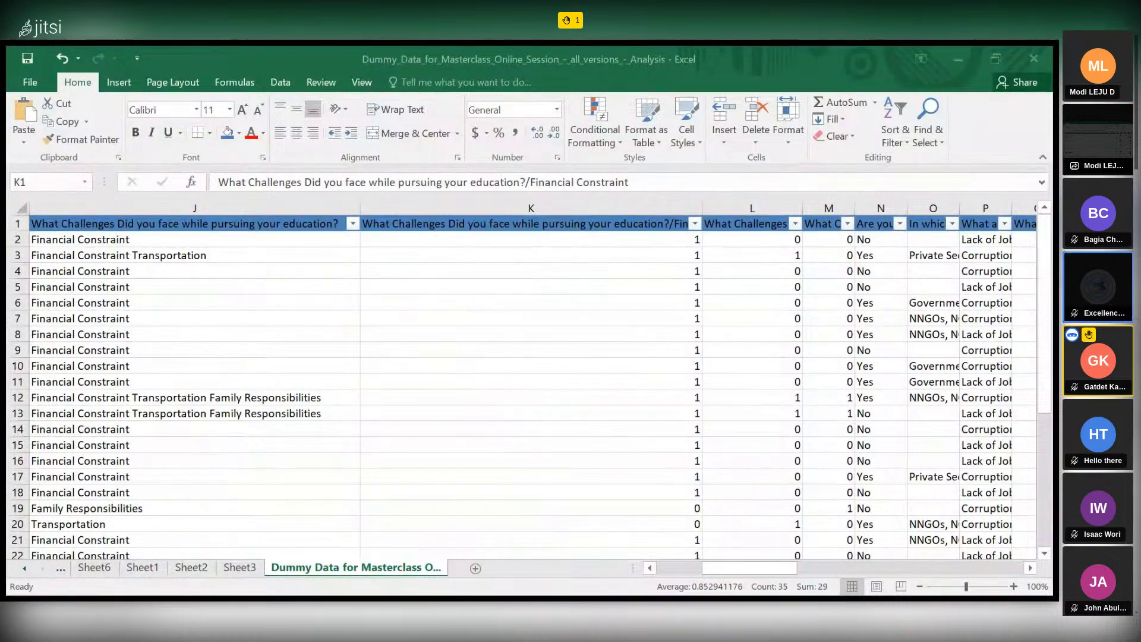
Fit column N to its "Are you currently employed?" header and narrow column L.
{"action": "double_click", "coordinate": [905, 208]}
{"action": "left_click", "coordinate": [912, 244]}
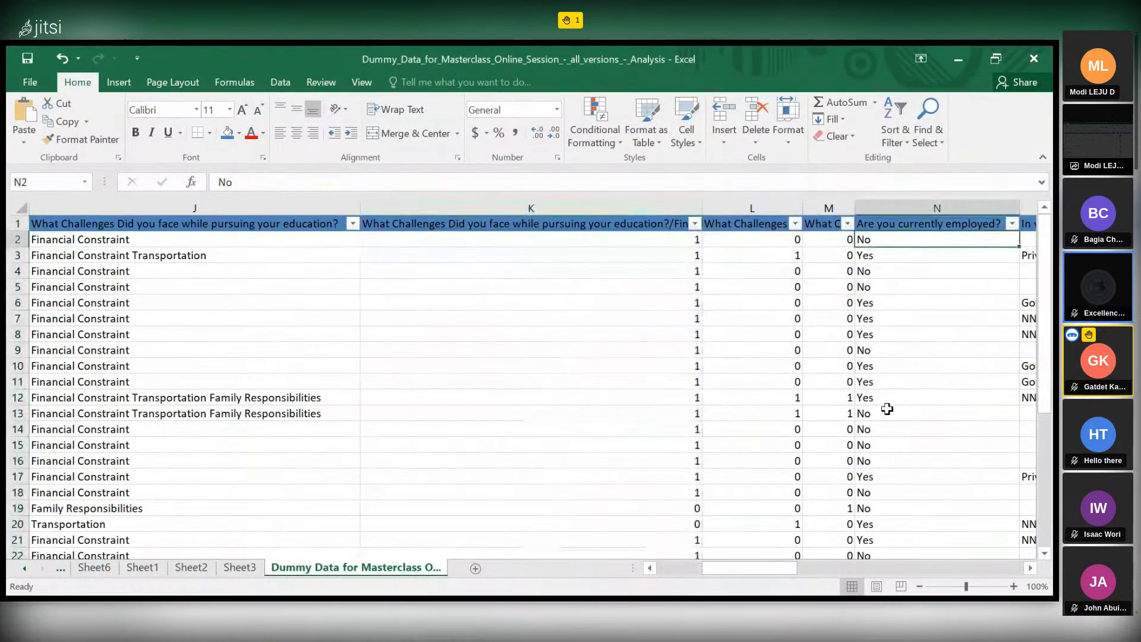
{"action": "left_click_drag", "start_coordinate": [805, 202], "coordinate": [760, 202]}
{"action": "left_click", "coordinate": [832, 224]}
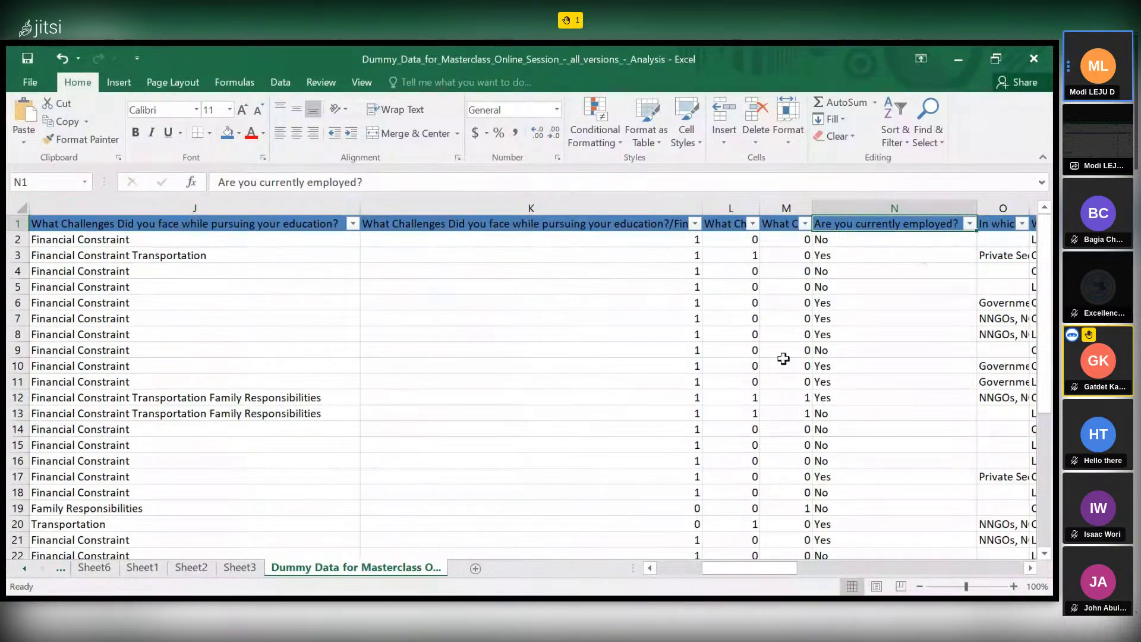
Insert a PivotTable from the survey data on a new worksheet.
{"action": "left_click", "coordinate": [532, 256]}
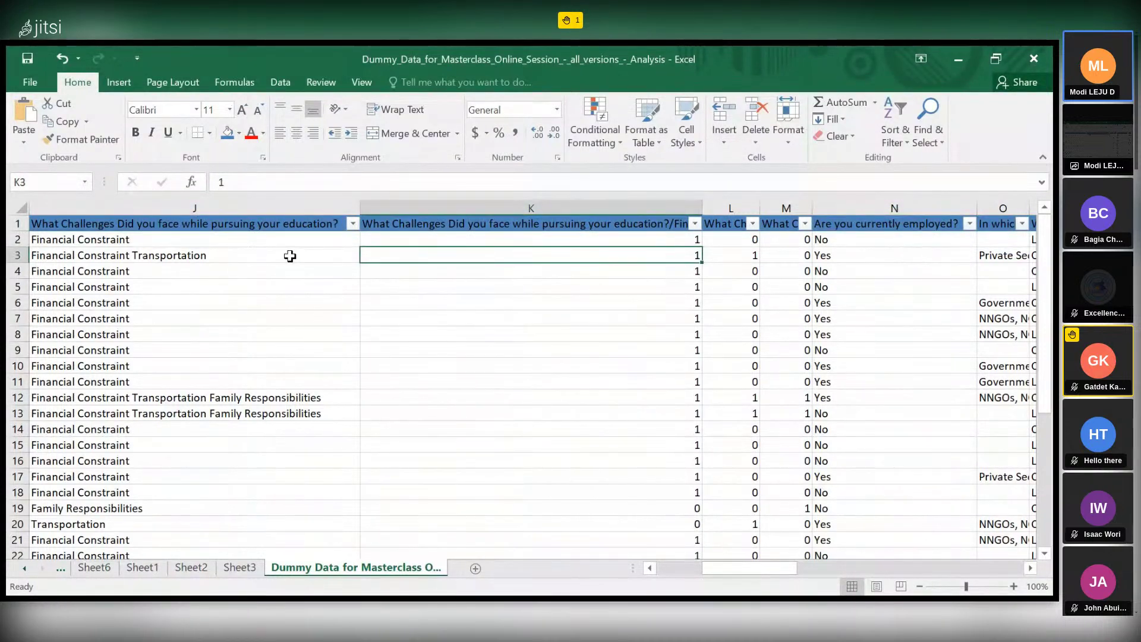
{"action": "left_click", "coordinate": [114, 85]}
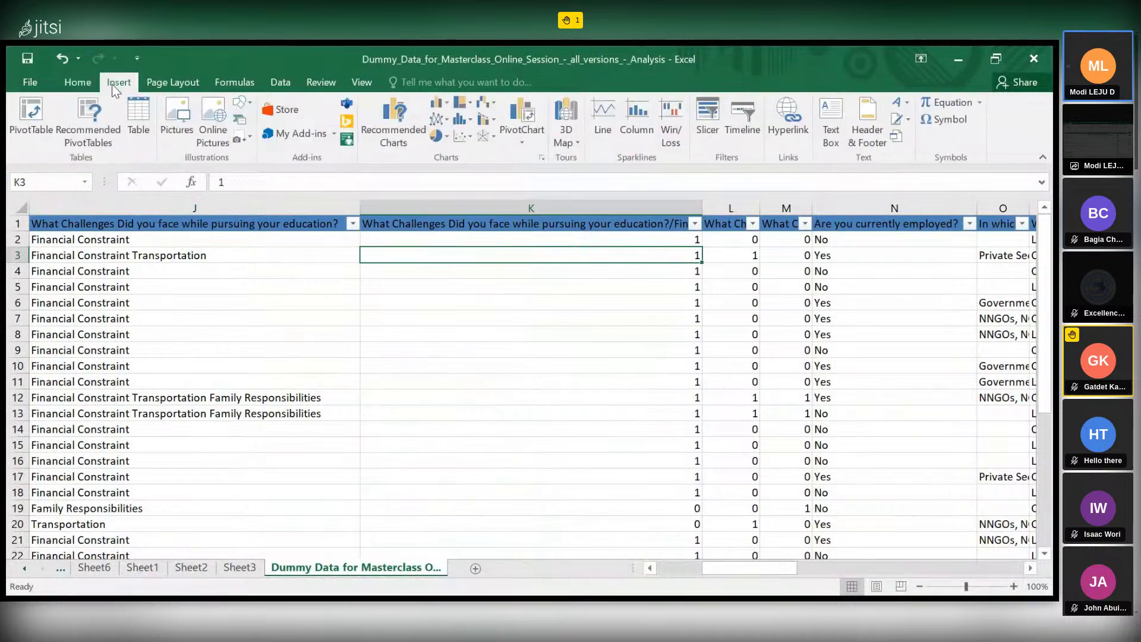
{"action": "left_click", "coordinate": [23, 125]}
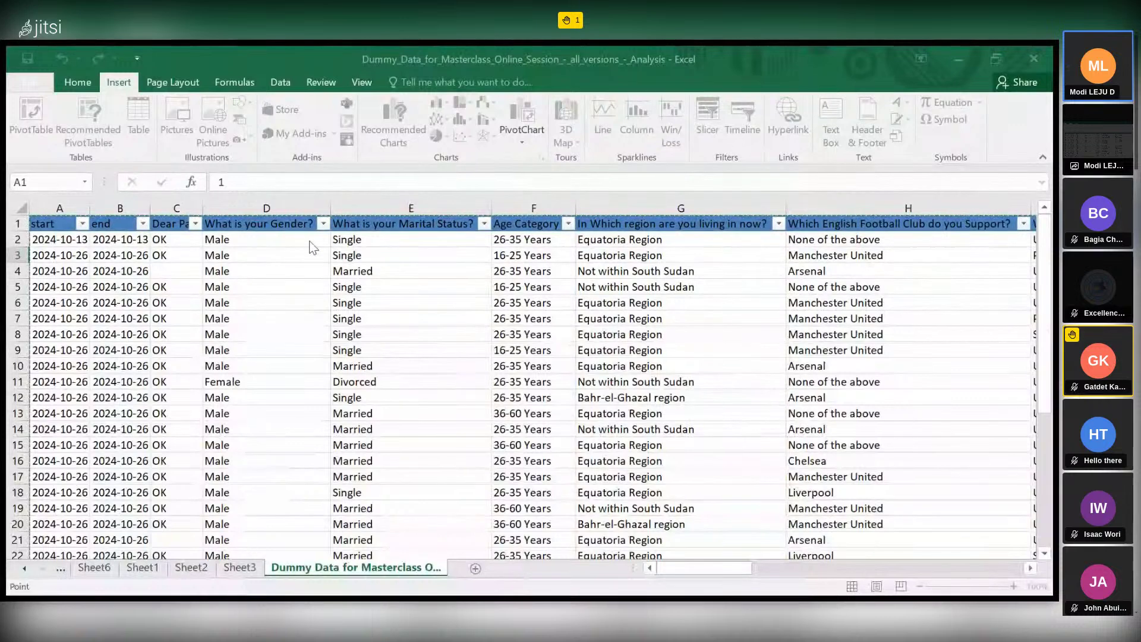
{"action": "left_click", "coordinate": [325, 433]}
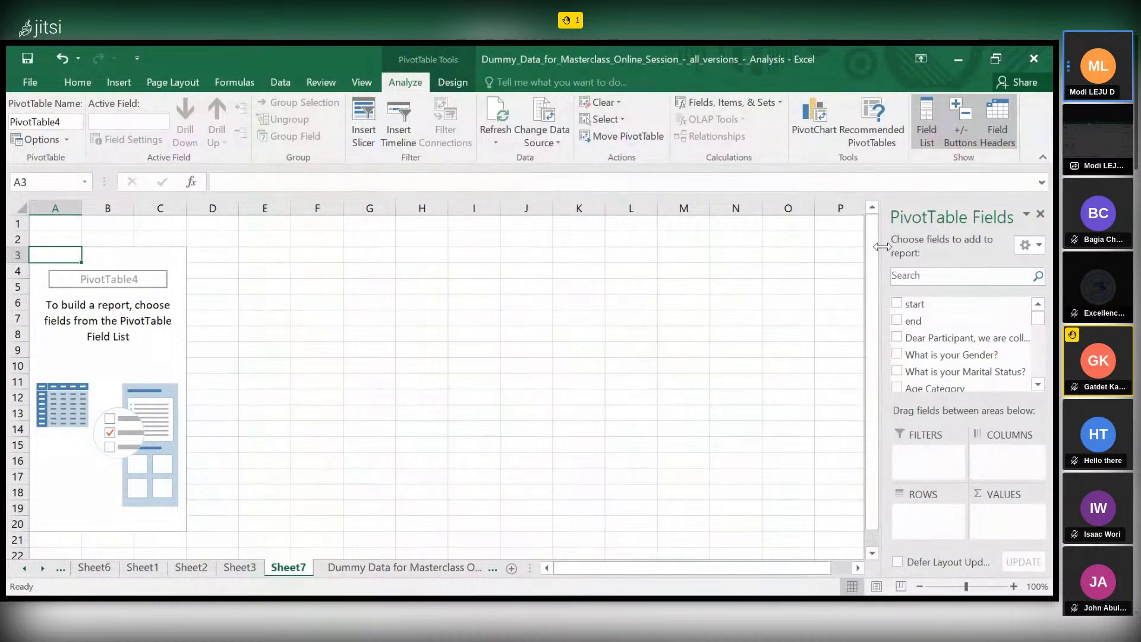
Find the "Are you currently employed?" field by searching "Are" and add it to both the PivotTable's rows and values.
{"action": "left_click_drag", "start_coordinate": [882, 246], "coordinate": [791, 247]}
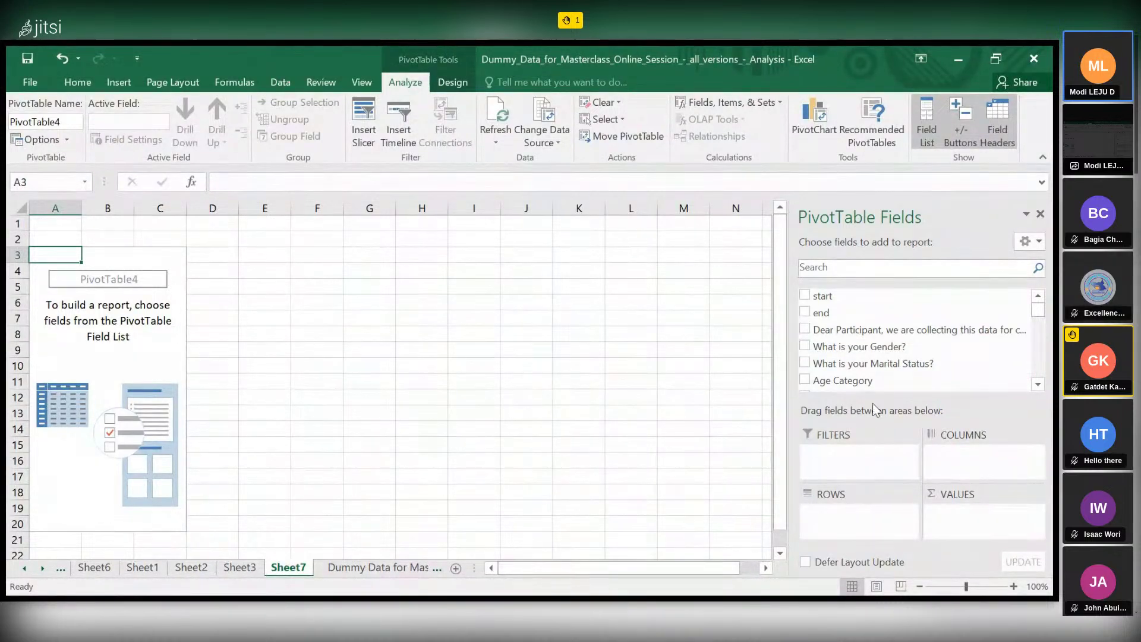
{"action": "left_click", "coordinate": [879, 269]}
{"action": "type", "text": "Are"}
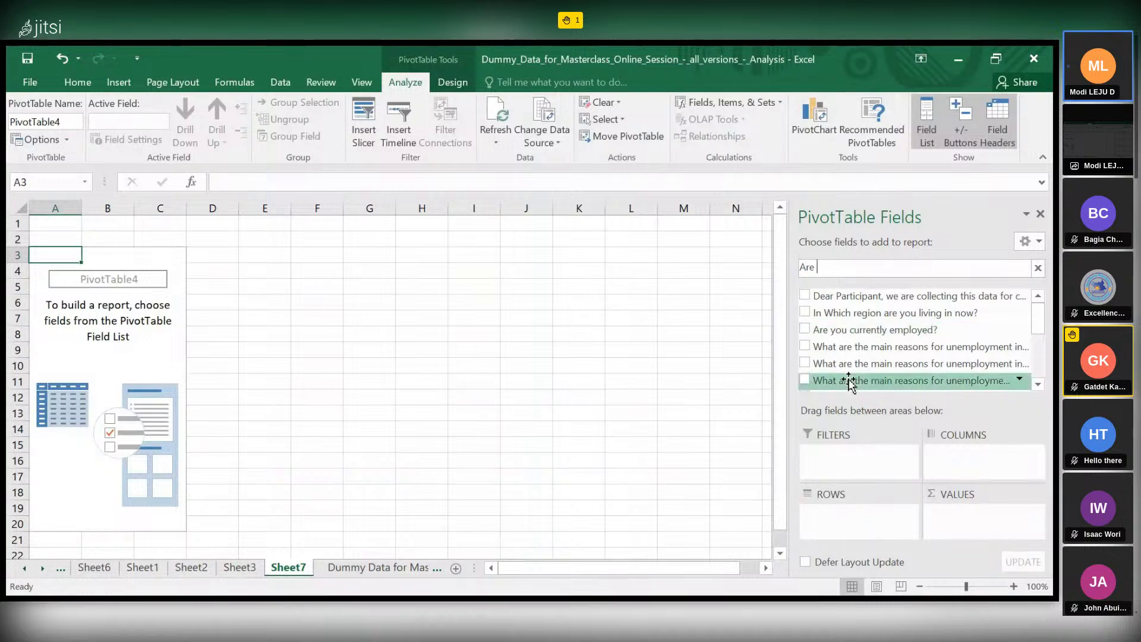
{"action": "left_click", "coordinate": [805, 330]}
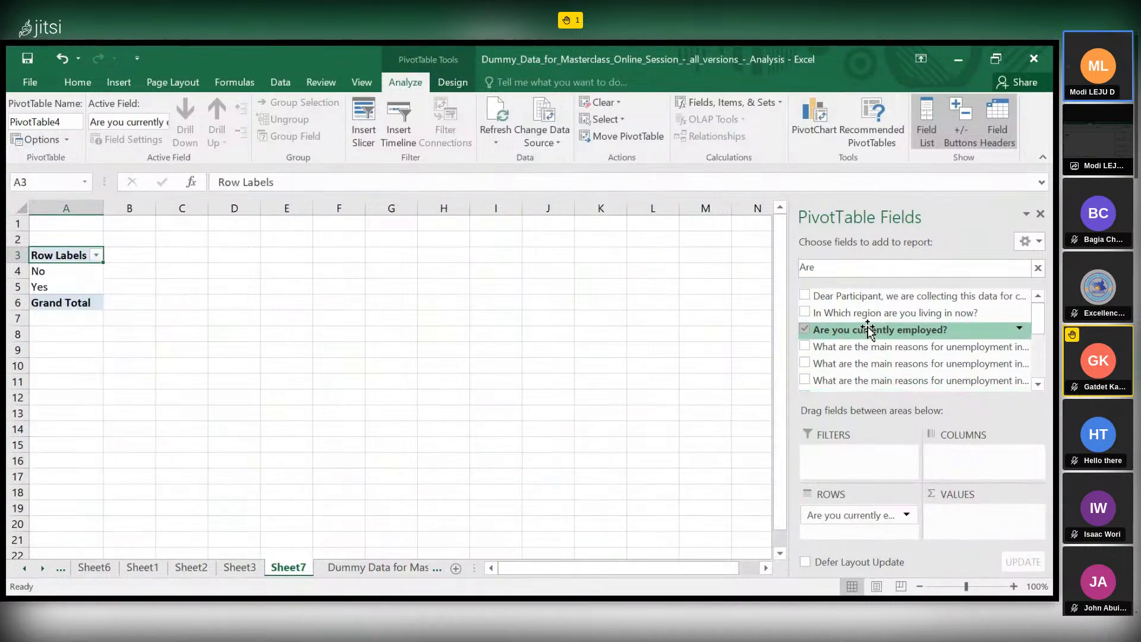
{"action": "left_click_drag", "start_coordinate": [867, 329], "coordinate": [985, 517]}
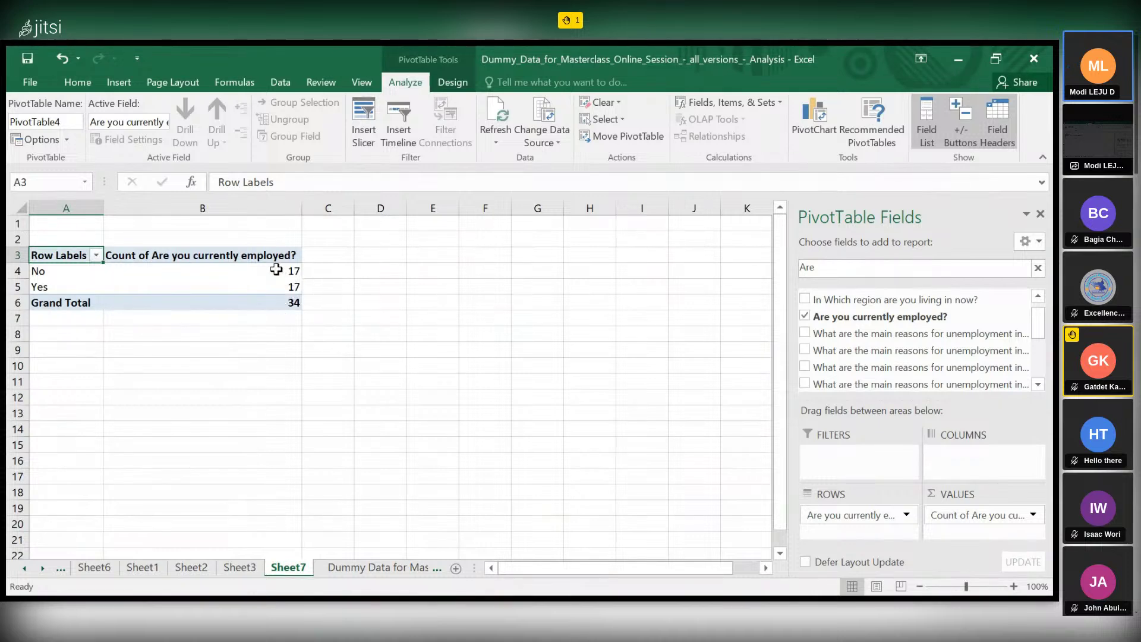
Show the employment counts in the PivotTable as percentages.
{"action": "left_click_drag", "start_coordinate": [275, 269], "coordinate": [276, 288]}
{"action": "left_click", "coordinate": [349, 290]}
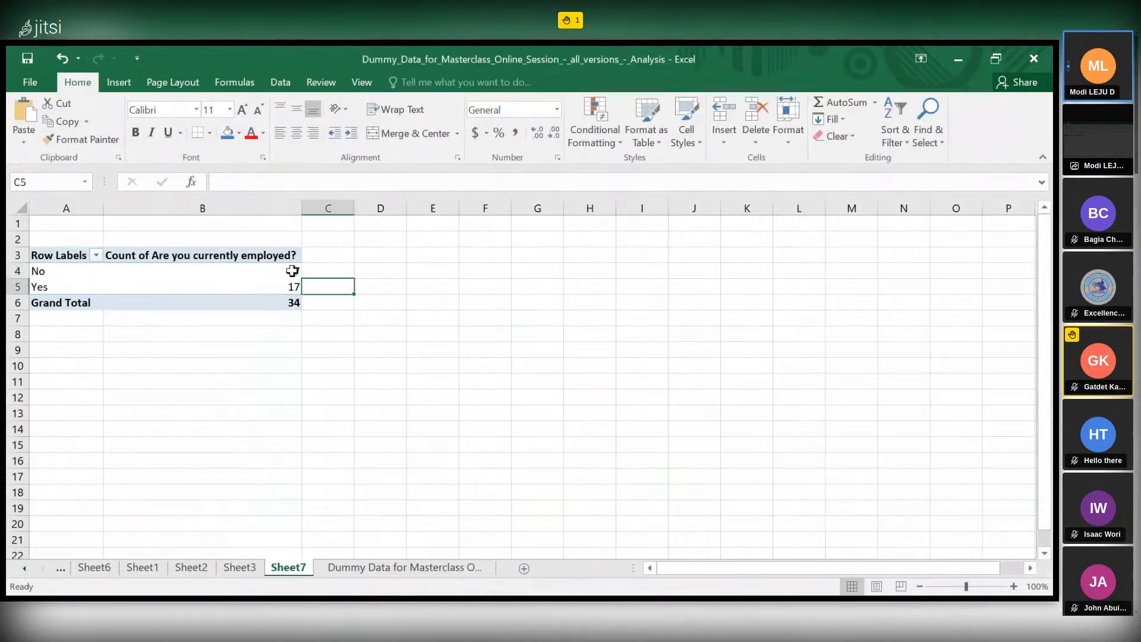
{"action": "left_click", "coordinate": [291, 271]}
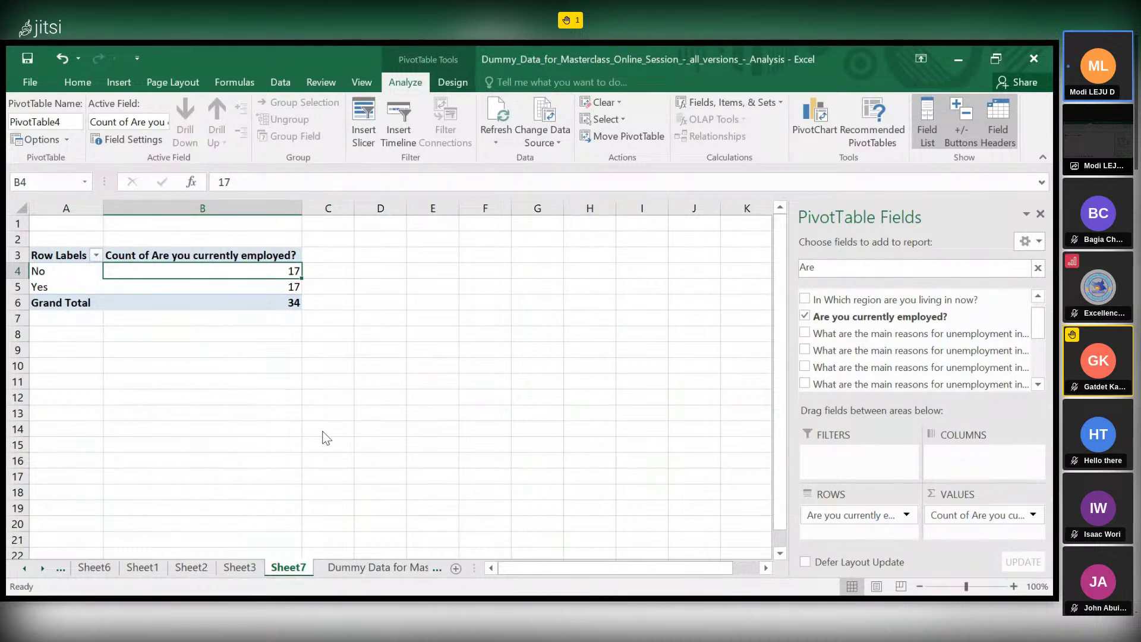
{"action": "left_click", "coordinate": [544, 306]}
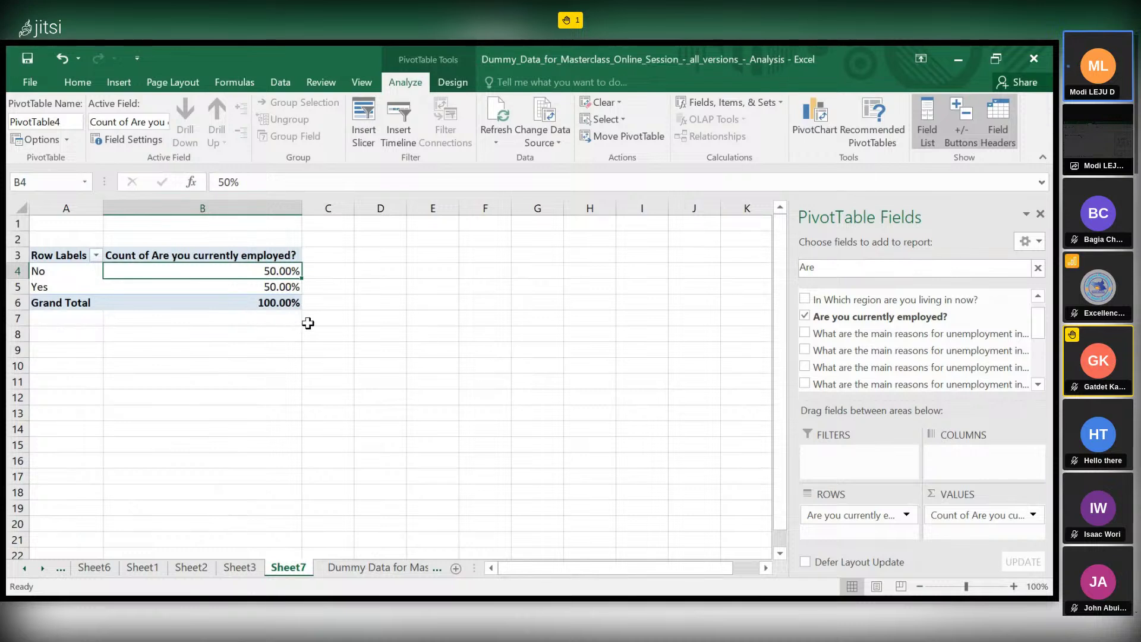
Reduce the No and Yes percentages in cells B4 and B5 to zero decimal places.
{"action": "left_click", "coordinate": [78, 83]}
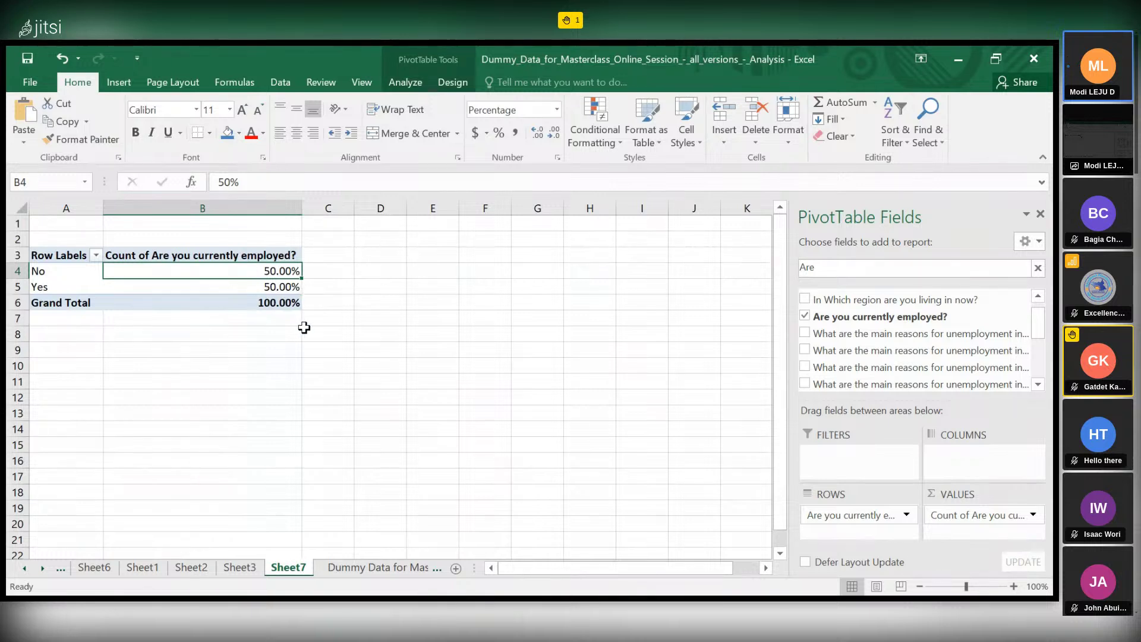
{"action": "left_click", "coordinate": [553, 136]}
{"action": "left_click", "coordinate": [553, 136]}
{"action": "left_click", "coordinate": [263, 287]}
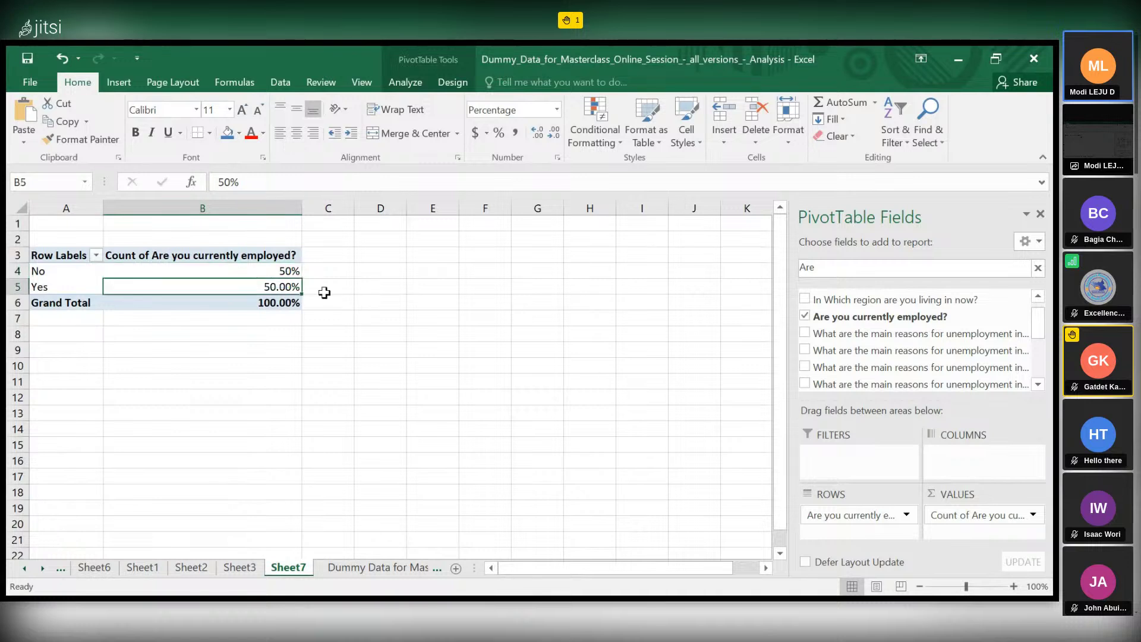
{"action": "left_click", "coordinate": [554, 136]}
{"action": "left_click", "coordinate": [555, 136]}
{"action": "left_click", "coordinate": [383, 296]}
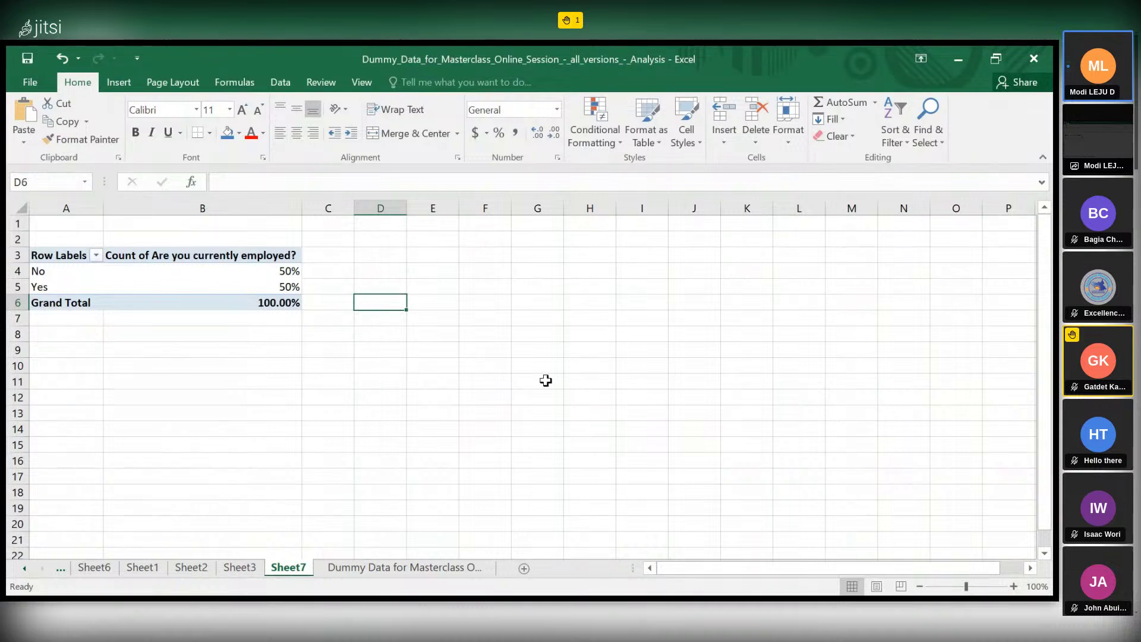
Reduce the Grand Total percentage in cell B6 to zero decimal places.
{"action": "left_click", "coordinate": [119, 83]}
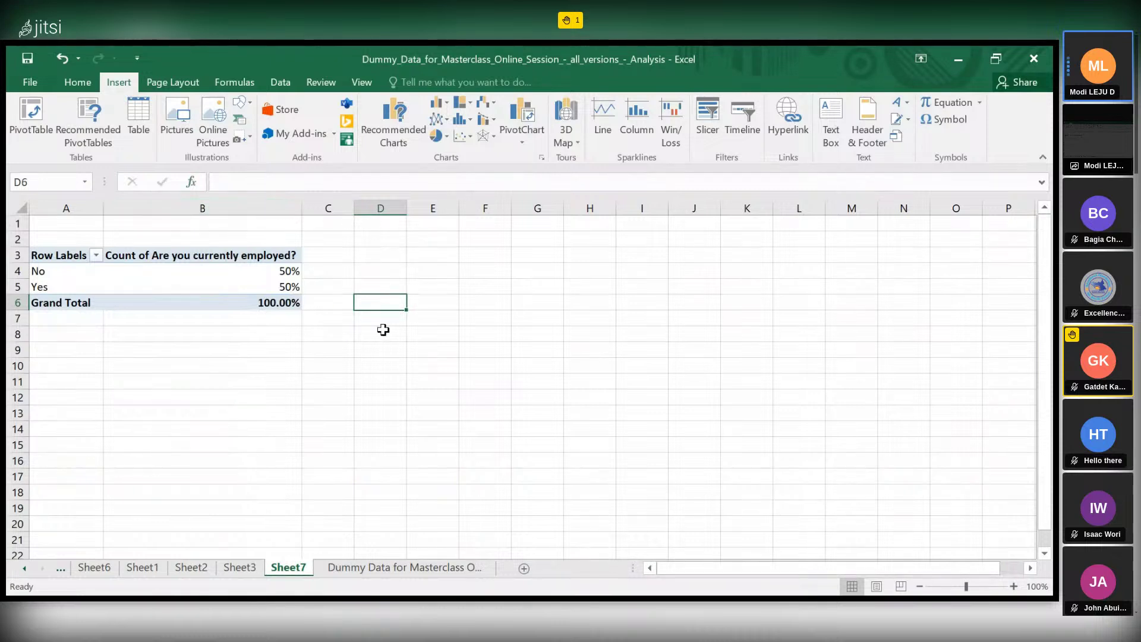
{"action": "left_click", "coordinate": [271, 272]}
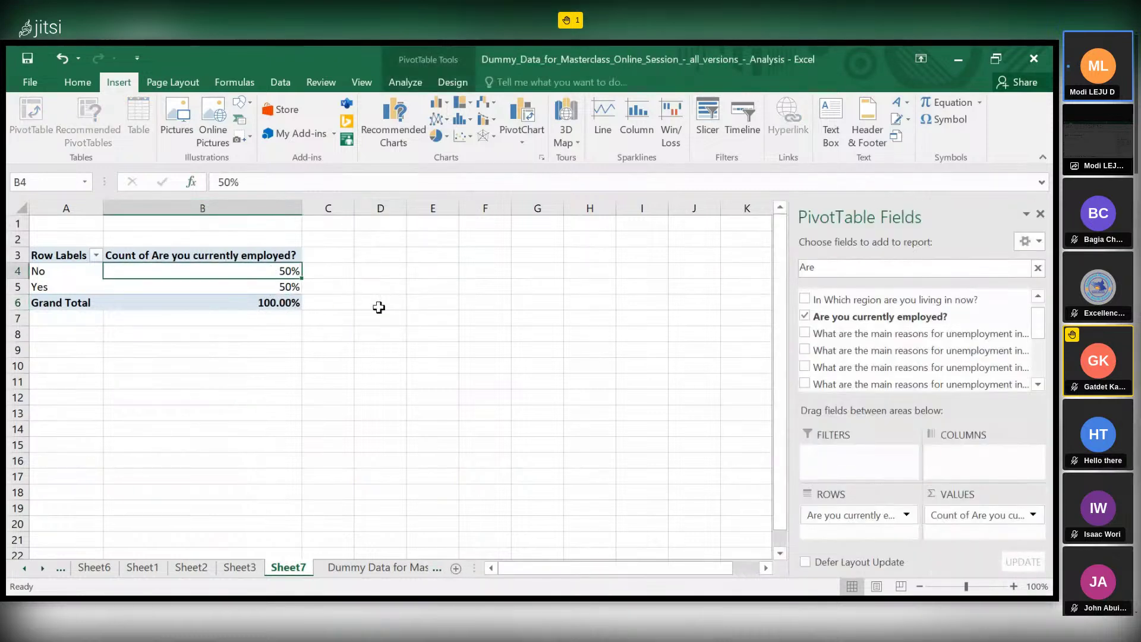
{"action": "left_click_drag", "start_coordinate": [218, 282], "coordinate": [273, 265]}
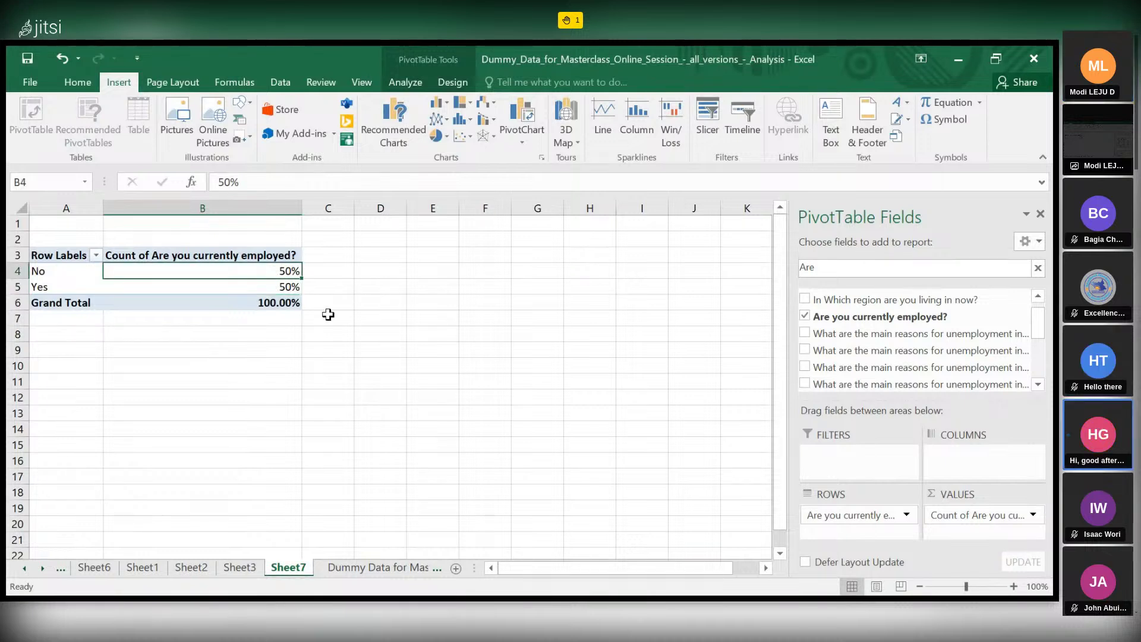
{"action": "left_click", "coordinate": [287, 304]}
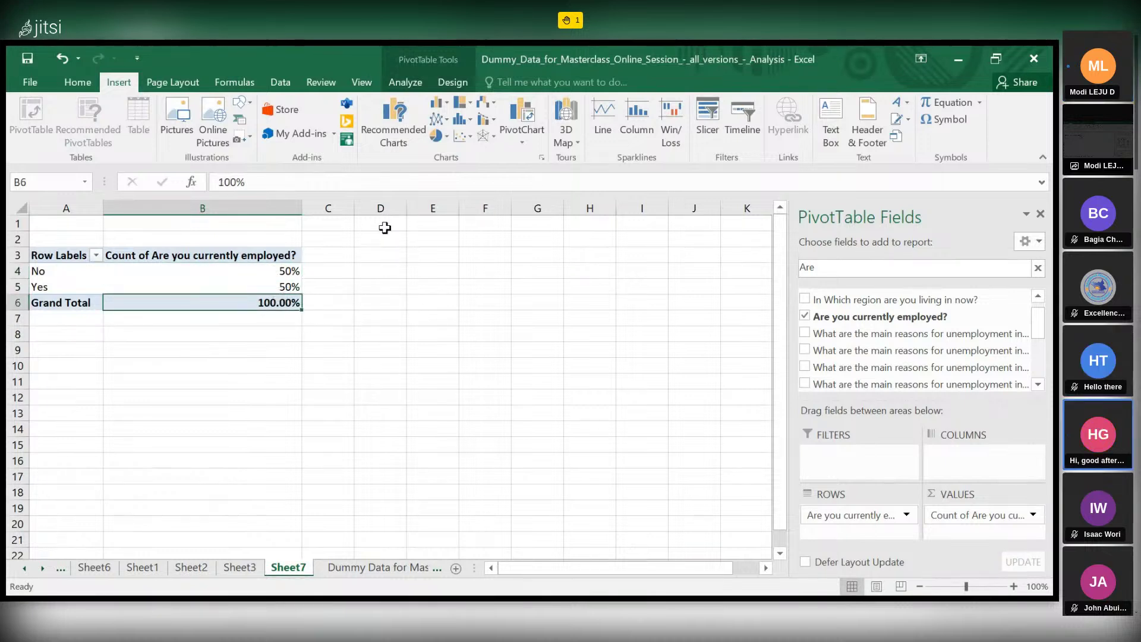
{"action": "left_click", "coordinate": [79, 80]}
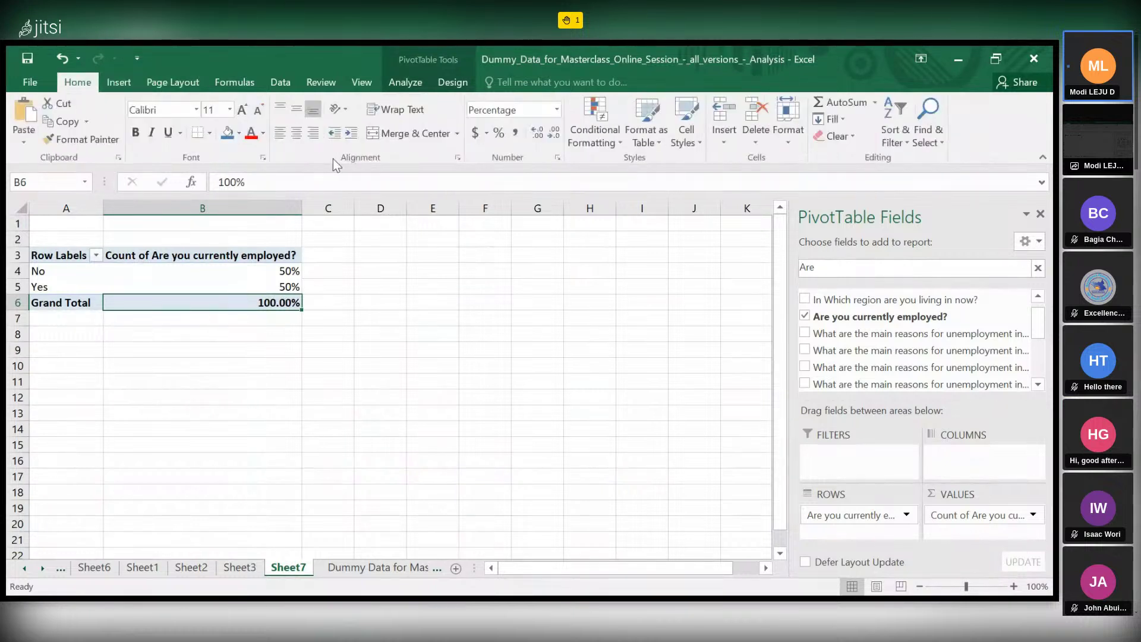
{"action": "left_click", "coordinate": [555, 132]}
{"action": "left_click", "coordinate": [374, 313]}
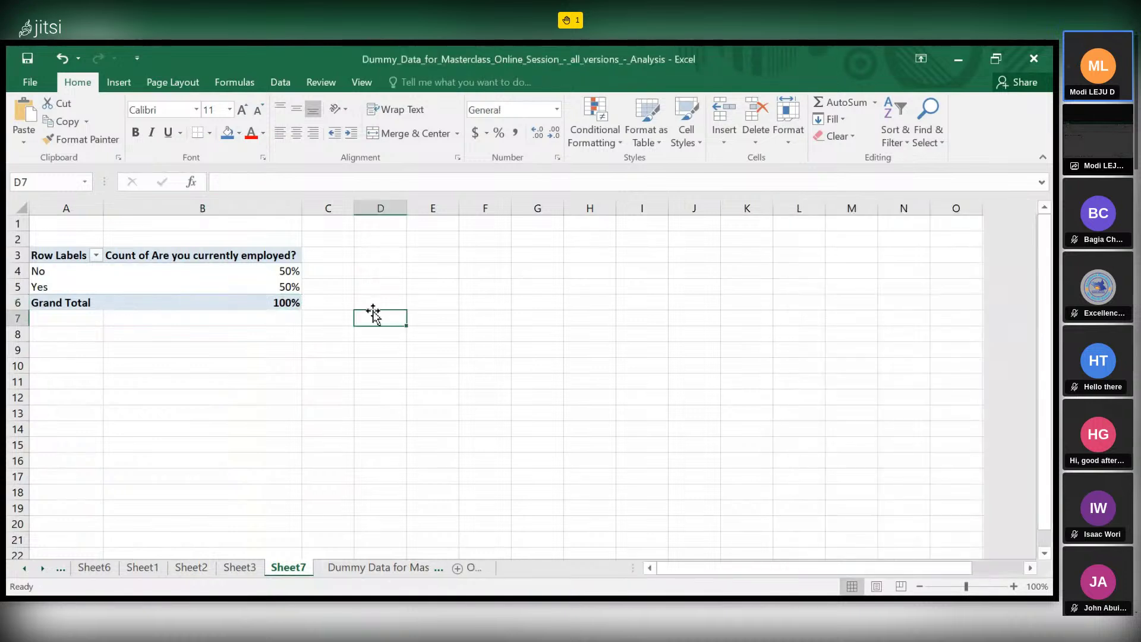
Insert a pie PivotChart from the employment PivotTable.
{"action": "left_click", "coordinate": [348, 273]}
{"action": "left_click", "coordinate": [255, 268]}
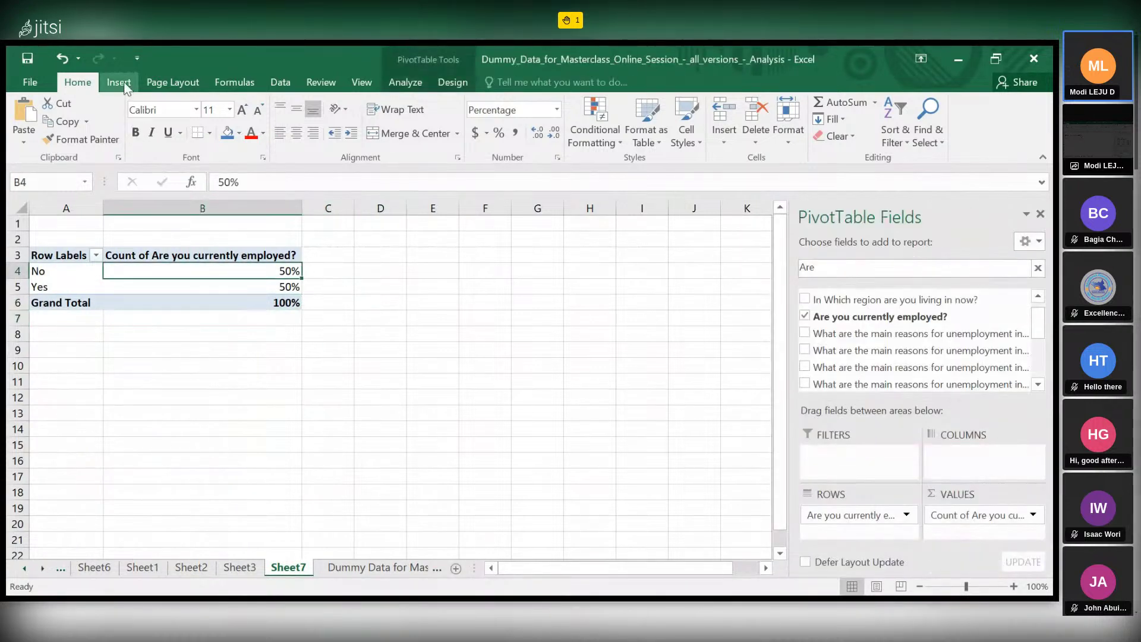
{"action": "left_click", "coordinate": [412, 83]}
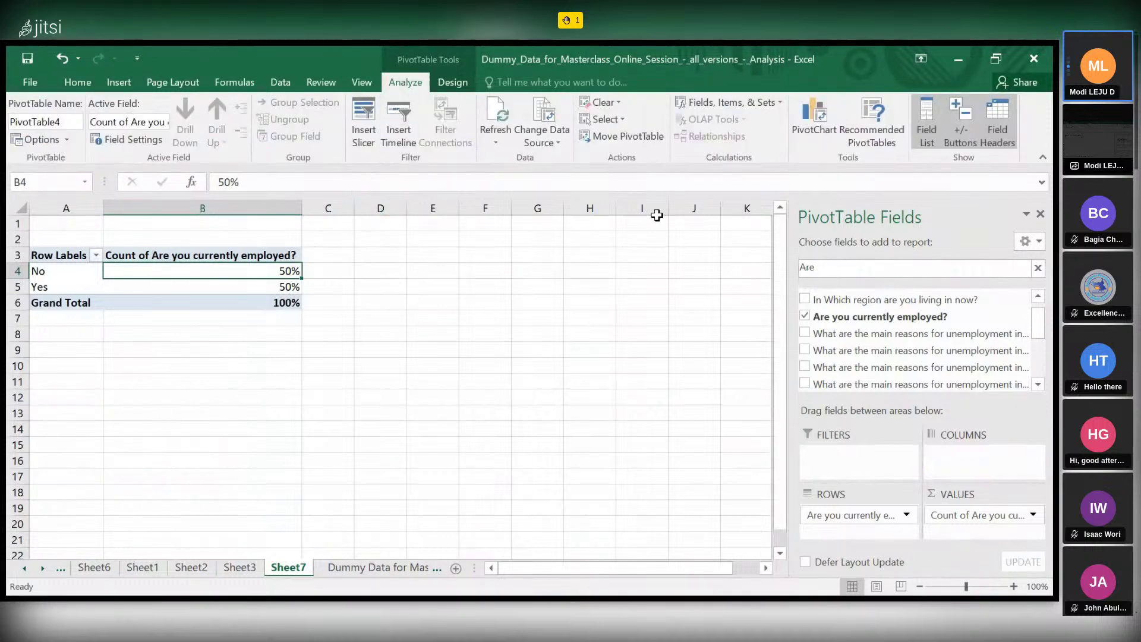
{"action": "left_click", "coordinate": [814, 132]}
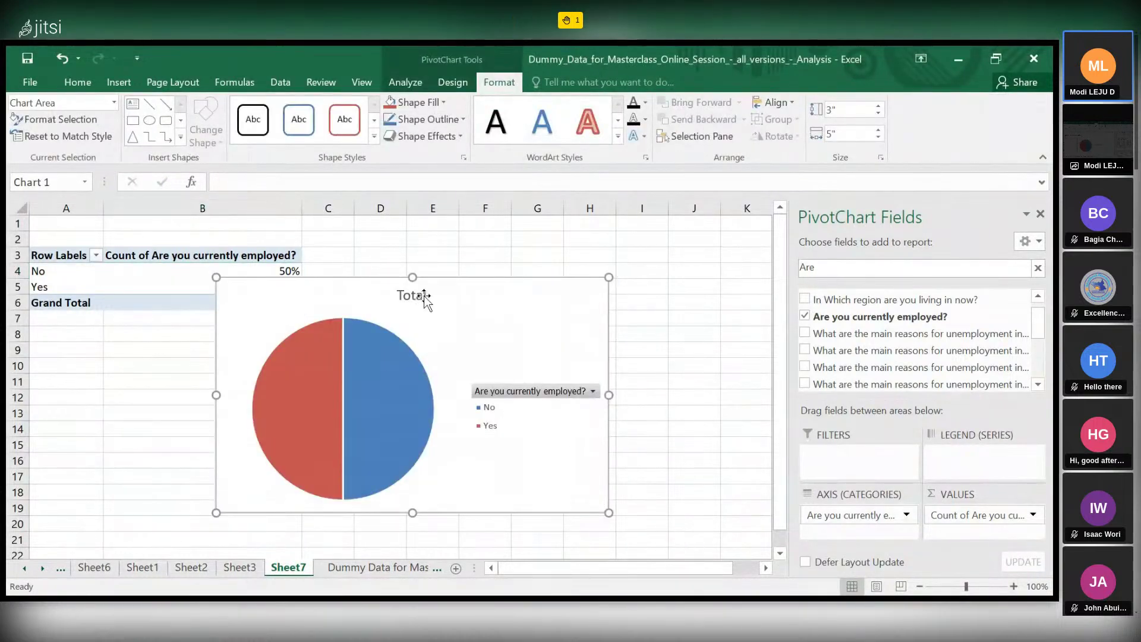
Replace the pie chart's title text with "Chart showing people".
{"action": "left_click", "coordinate": [409, 296]}
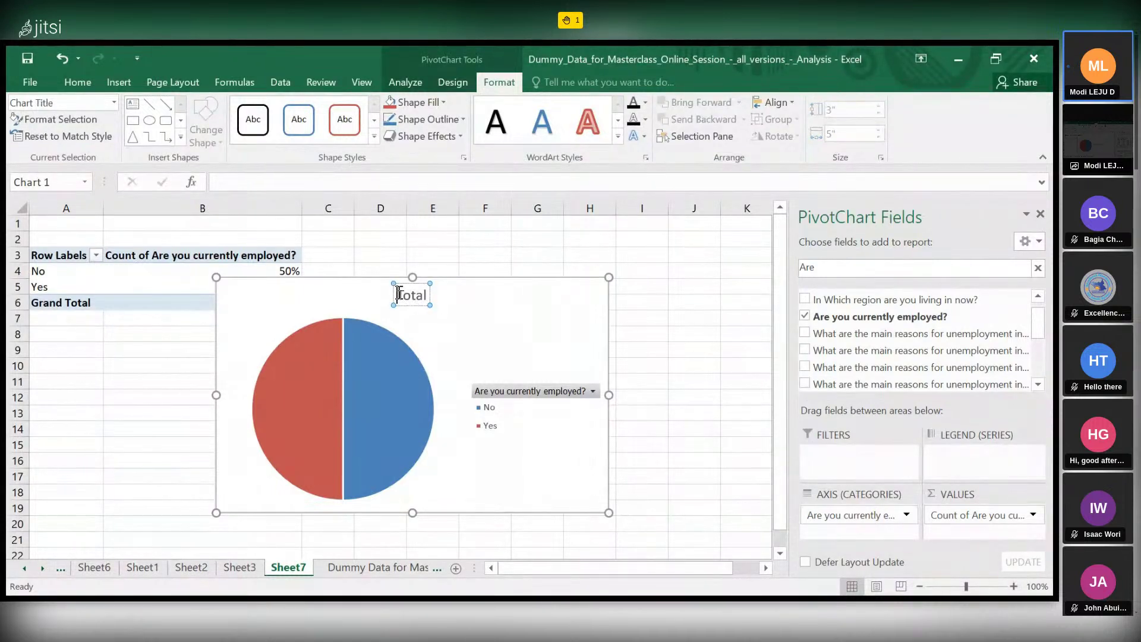
{"action": "key", "text": "Delete"}
{"action": "key", "text": "Delete"}
{"action": "key", "text": "Delete"}
{"action": "key", "text": "Delete"}
{"action": "key", "text": "Delete"}
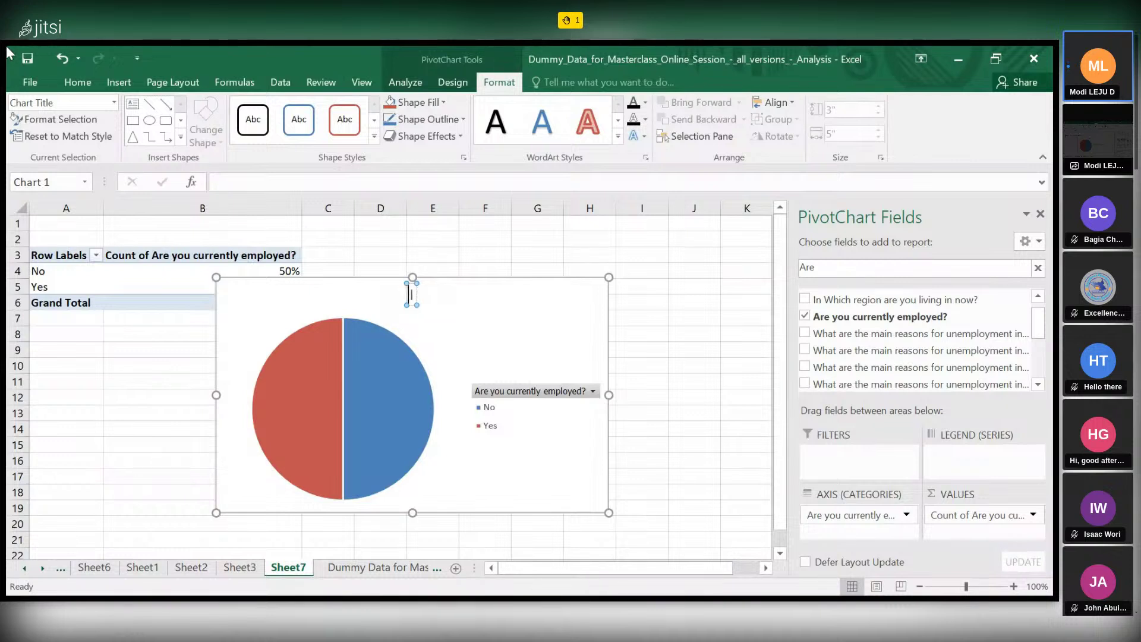
{"action": "key", "text": "Delete"}
{"action": "type", "text": "D"}
{"action": "type", "text": "har"}
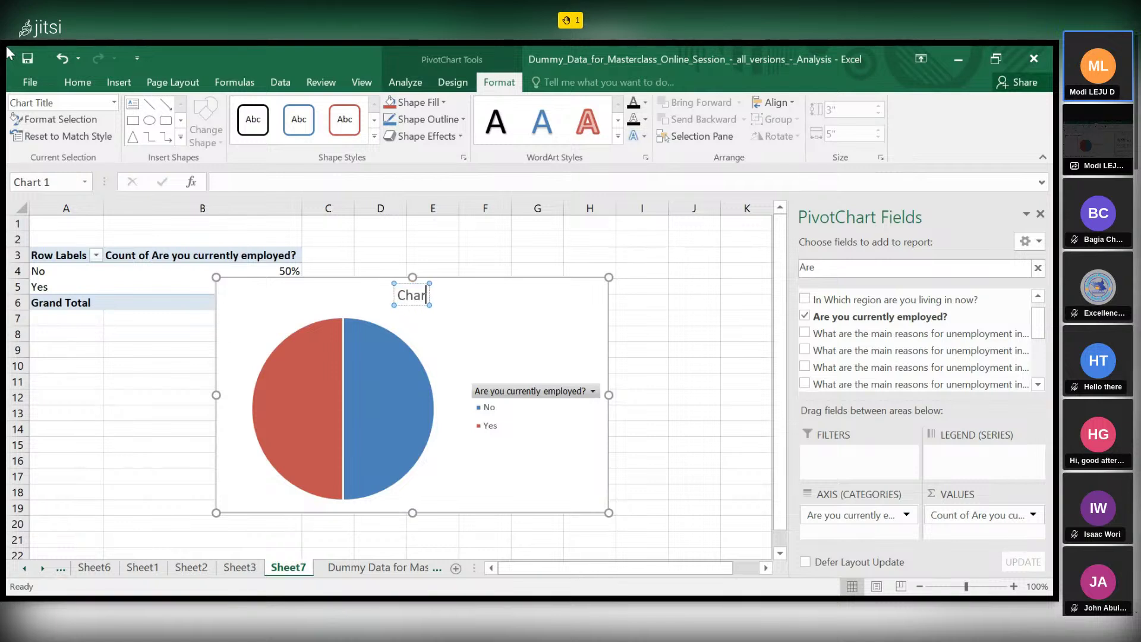
{"action": "type", "text": "t showing"}
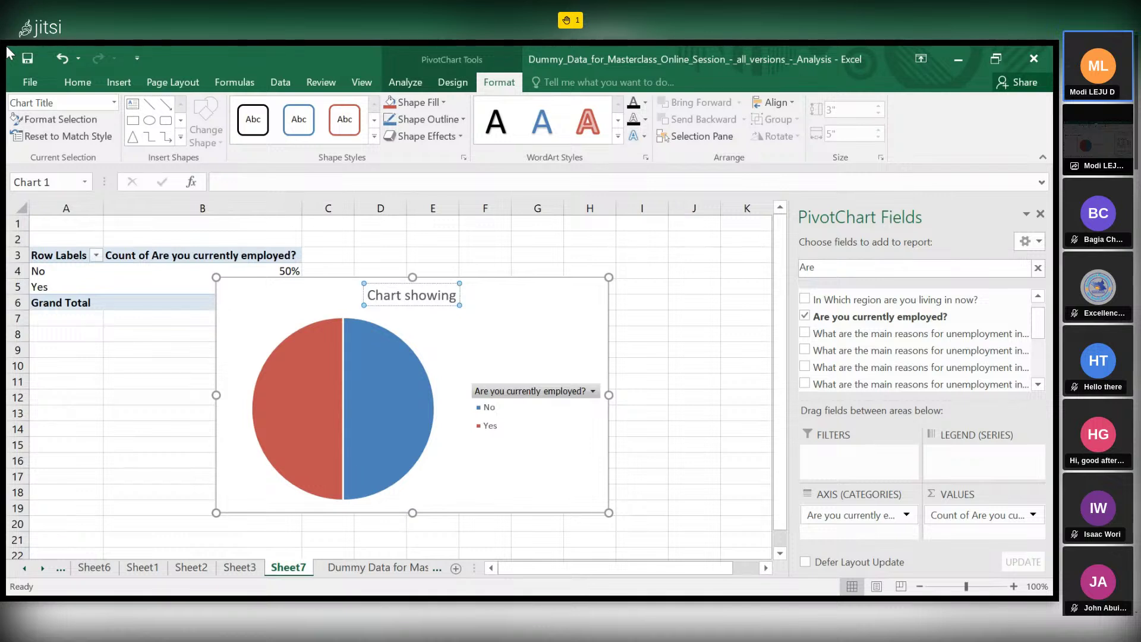
{"action": "type", "text": " people"}
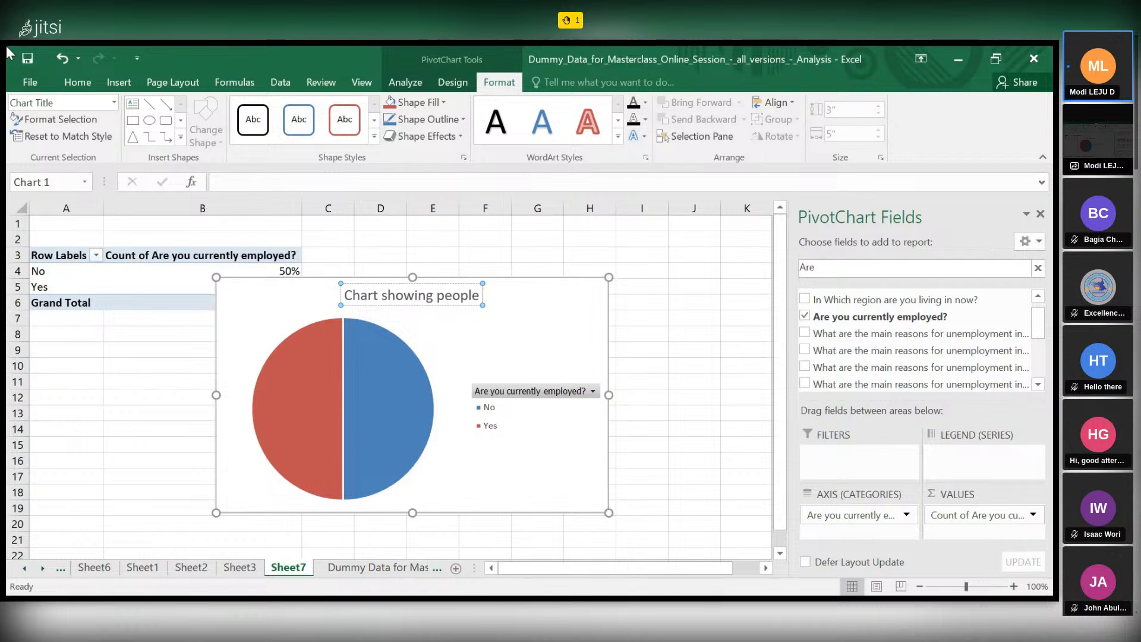
Complete the pie chart's title as "Chart showing people Employed and those unemployed".
{"action": "type", "text": " Employed and"}
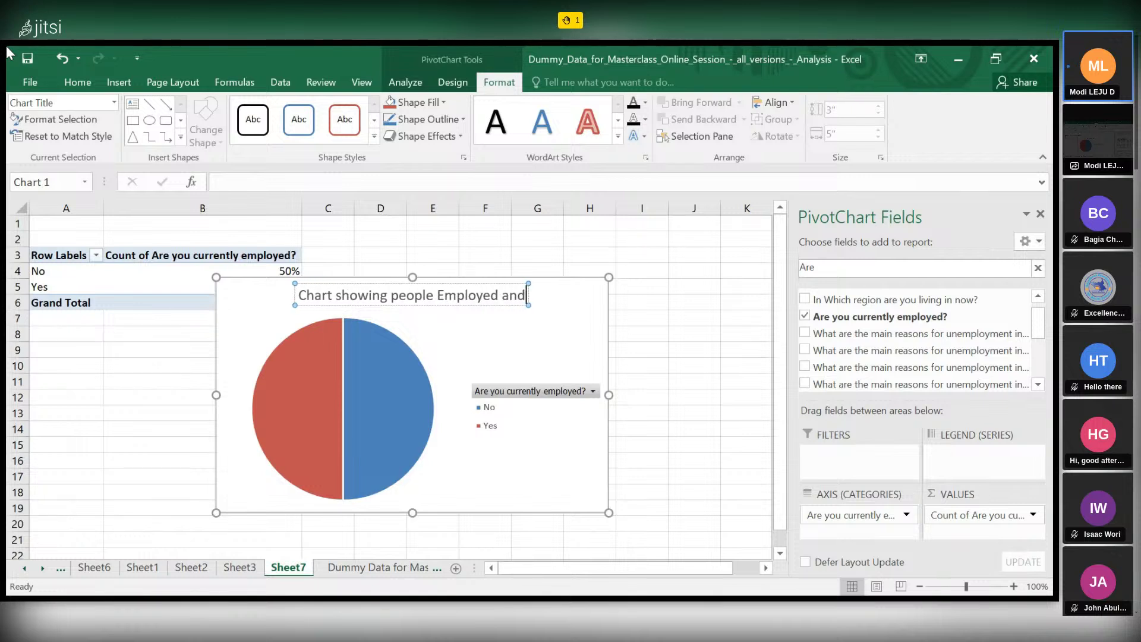
{"action": "type", "text": " those a"}
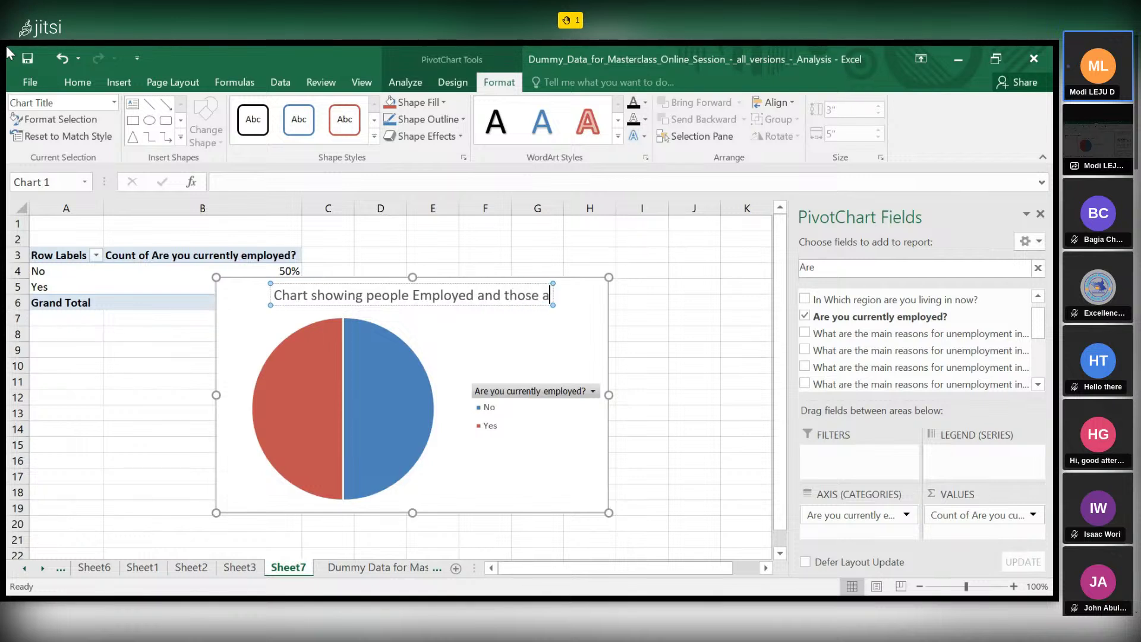
{"action": "key", "text": "BackSpace"}
{"action": "type", "text": "unemp"}
{"action": "type", "text": "loy"}
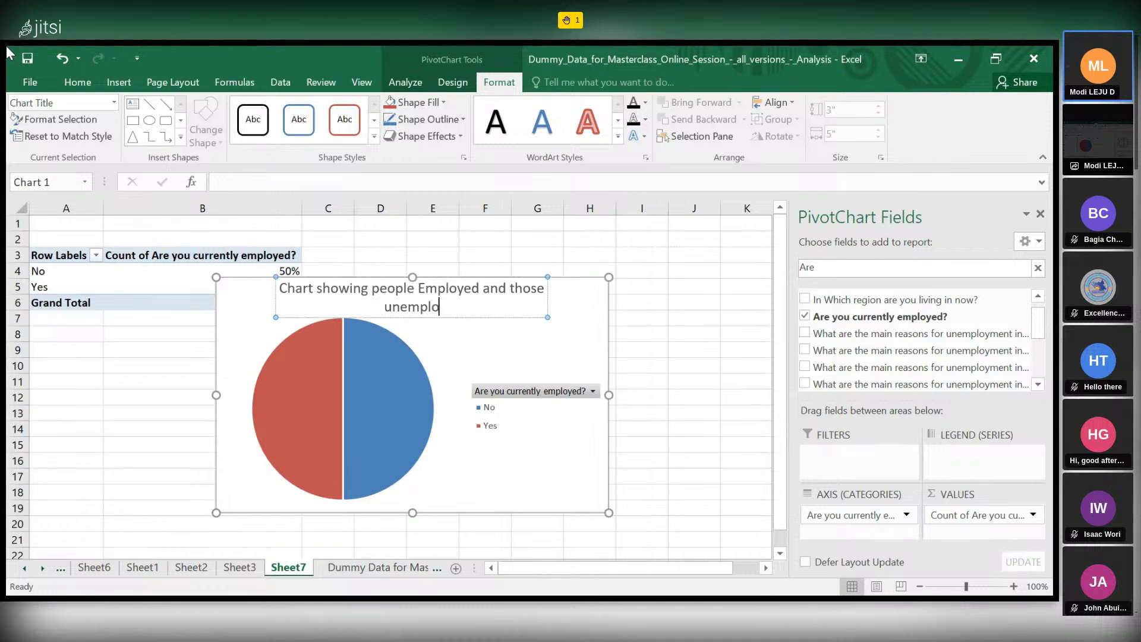
{"action": "type", "text": "ed"}
{"action": "left_click", "coordinate": [526, 350]}
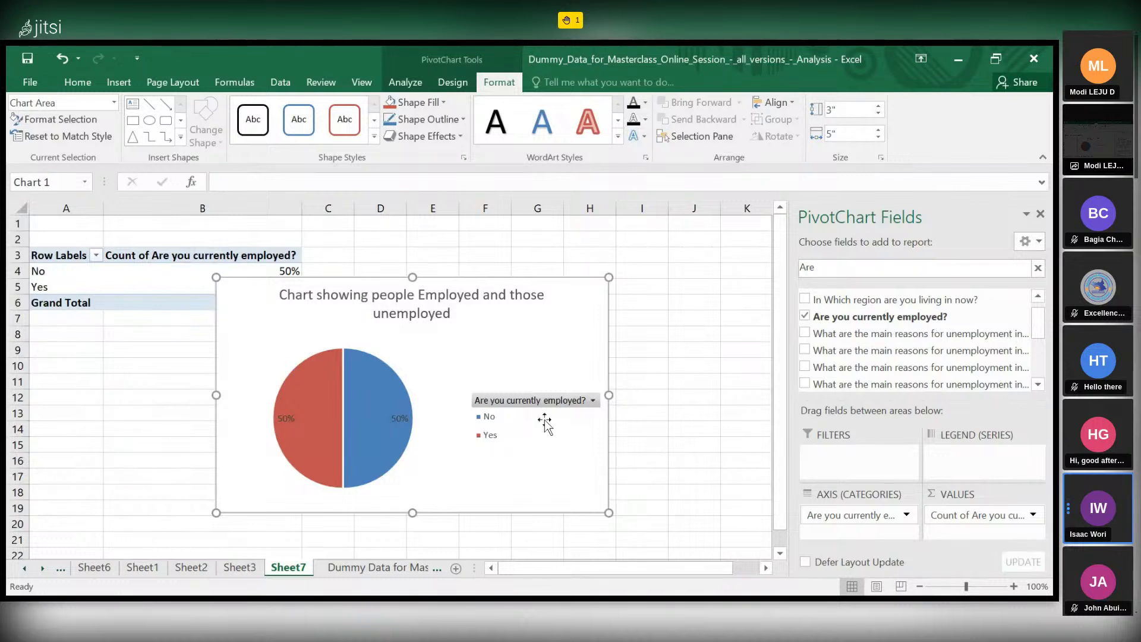
Replace the word "people" in the chart title with "Respondants".
{"action": "left_click", "coordinate": [411, 303]}
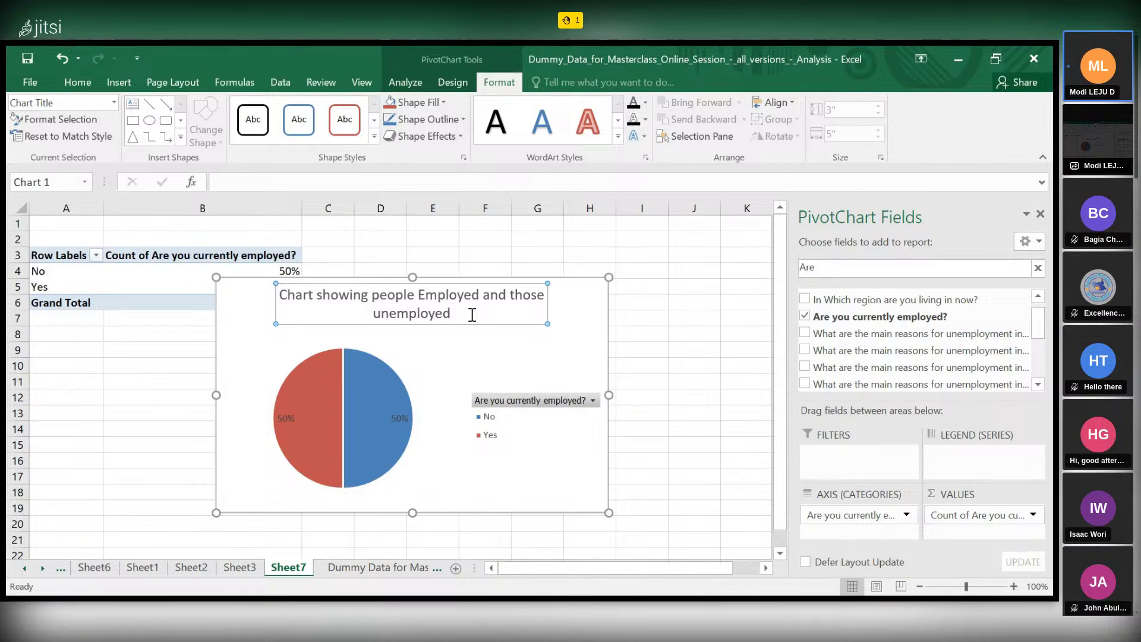
{"action": "left_click", "coordinate": [415, 294]}
{"action": "key", "text": "BackSpace"}
{"action": "key", "text": "BackSpace"}
{"action": "key", "text": "BackSpace"}
{"action": "key", "text": "BackSpace"}
{"action": "key", "text": "BackSpace"}
{"action": "key", "text": "BackSpace"}
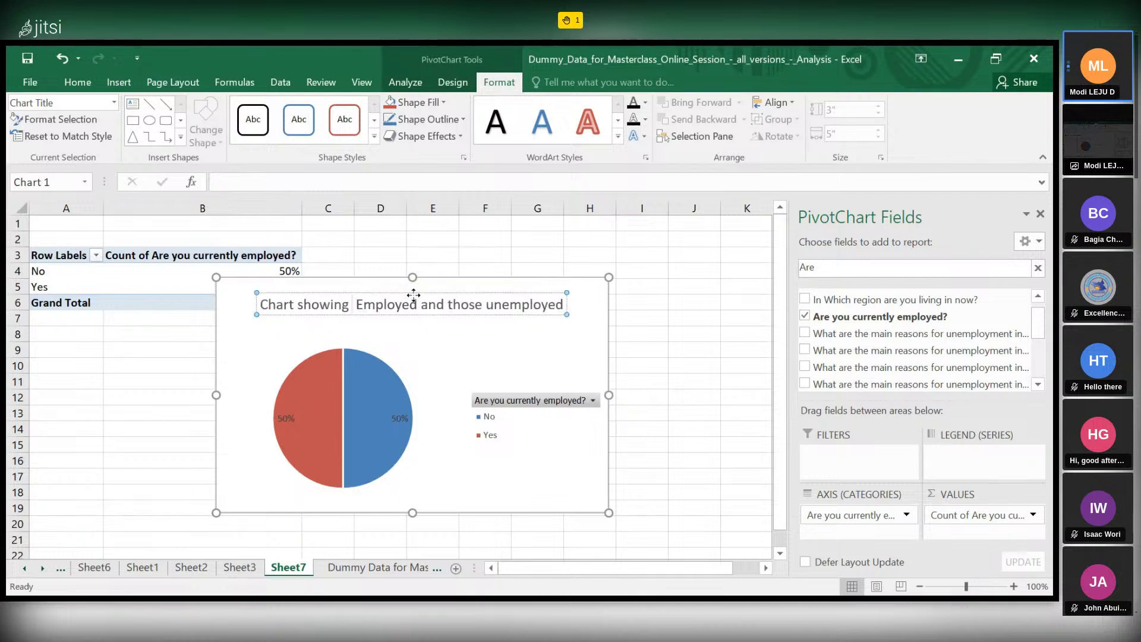
{"action": "key", "text": "BackSpace"}
{"action": "type", "text": "Res"}
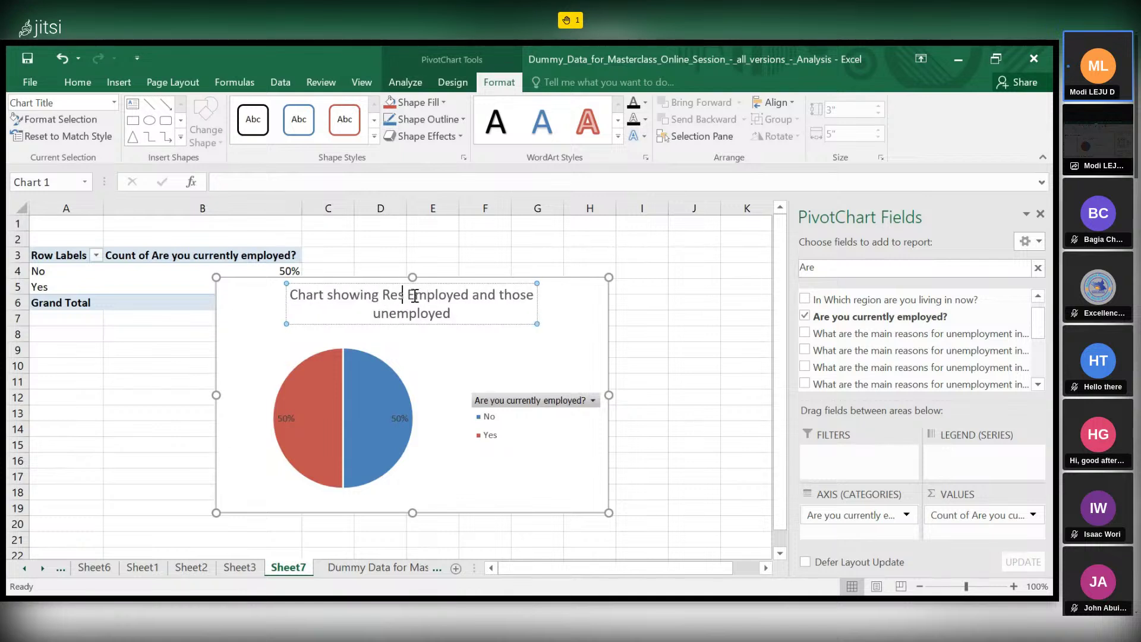
{"action": "type", "text": "ponde"}
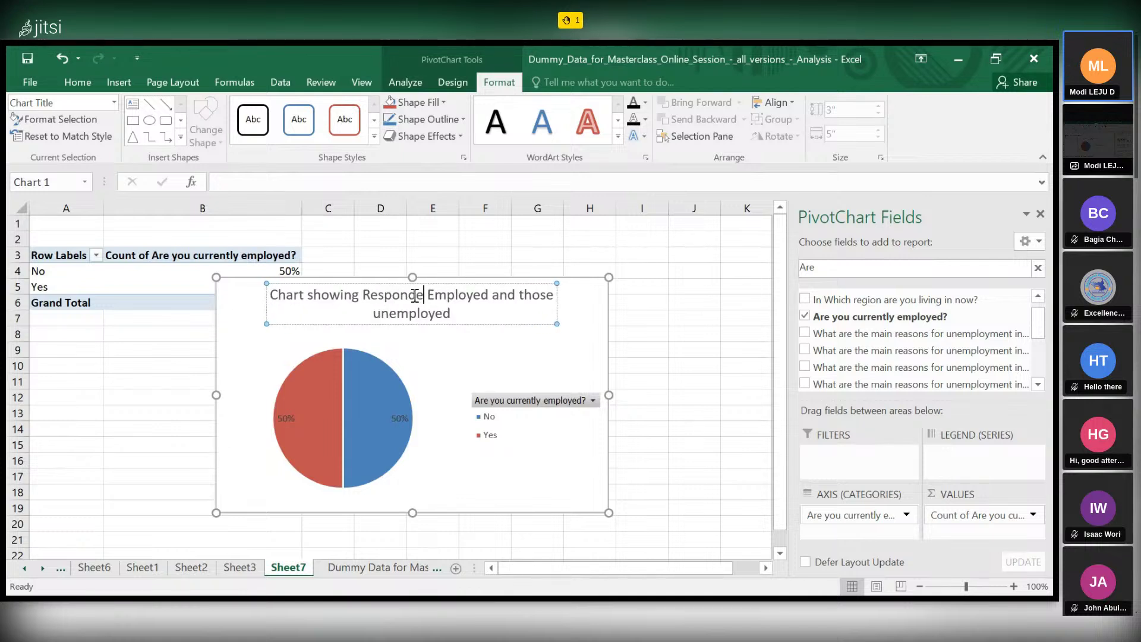
{"action": "type", "text": "d"}
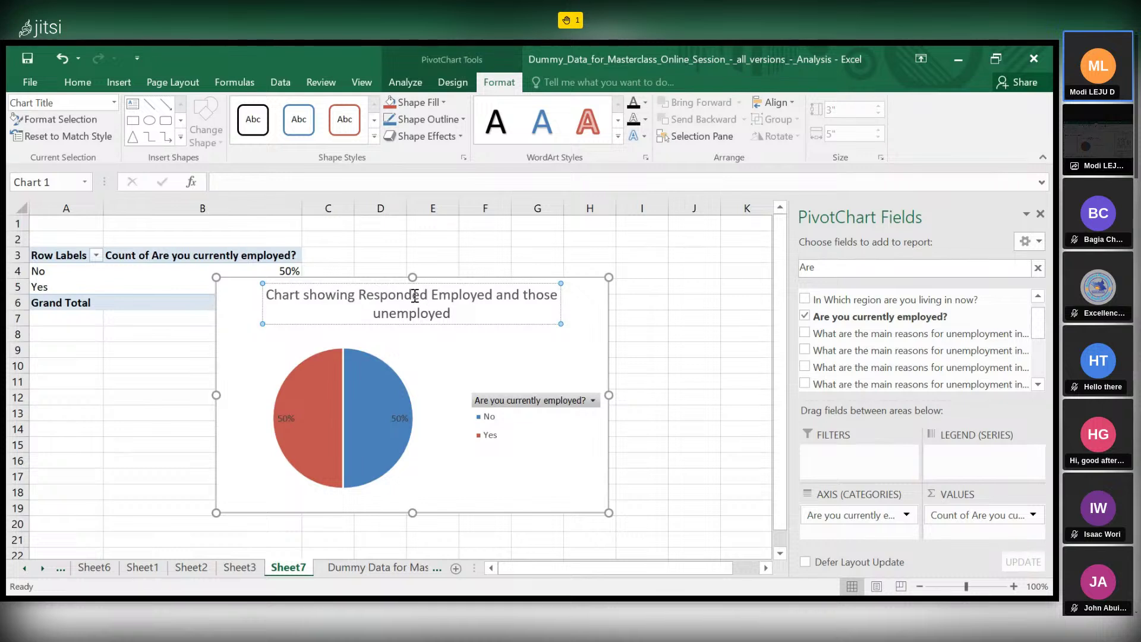
{"action": "key", "text": "BackSpace"}
{"action": "key", "text": "BackSpace"}
{"action": "type", "text": "ants"}
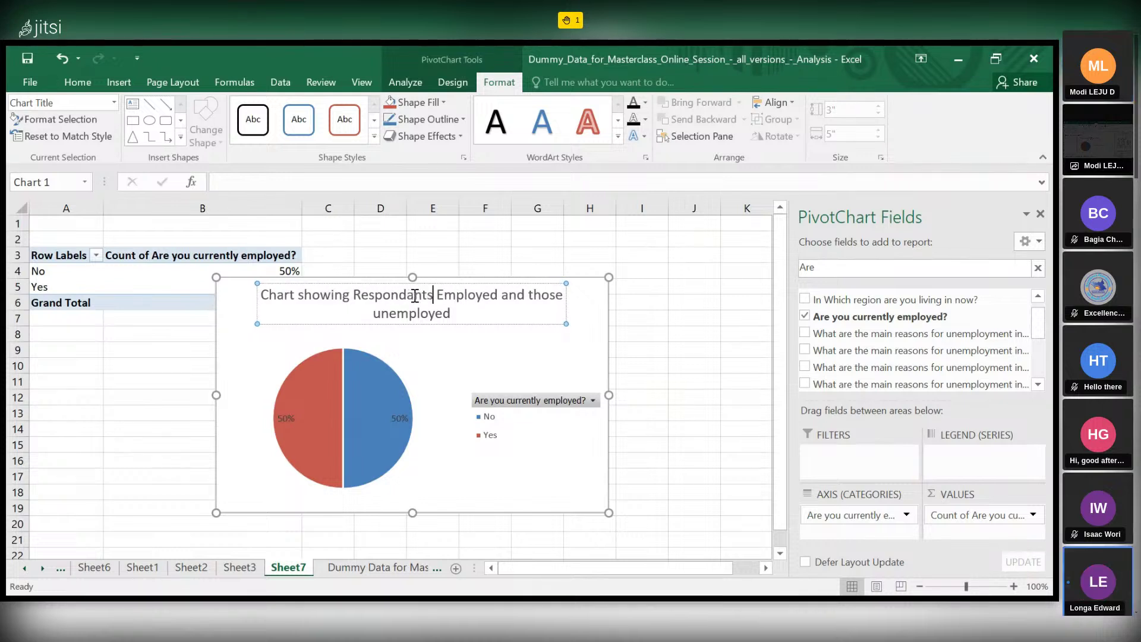
Delete everything after "Chart showing" in the pie chart's title.
{"action": "key", "text": "BackSpace"}
{"action": "key", "text": "BackSpace"}
{"action": "key", "text": "BackSpace"}
{"action": "key", "text": "BackSpace"}
{"action": "key", "text": "BackSpace"}
{"action": "key", "text": "BackSpace"}
{"action": "key", "text": "BackSpace"}
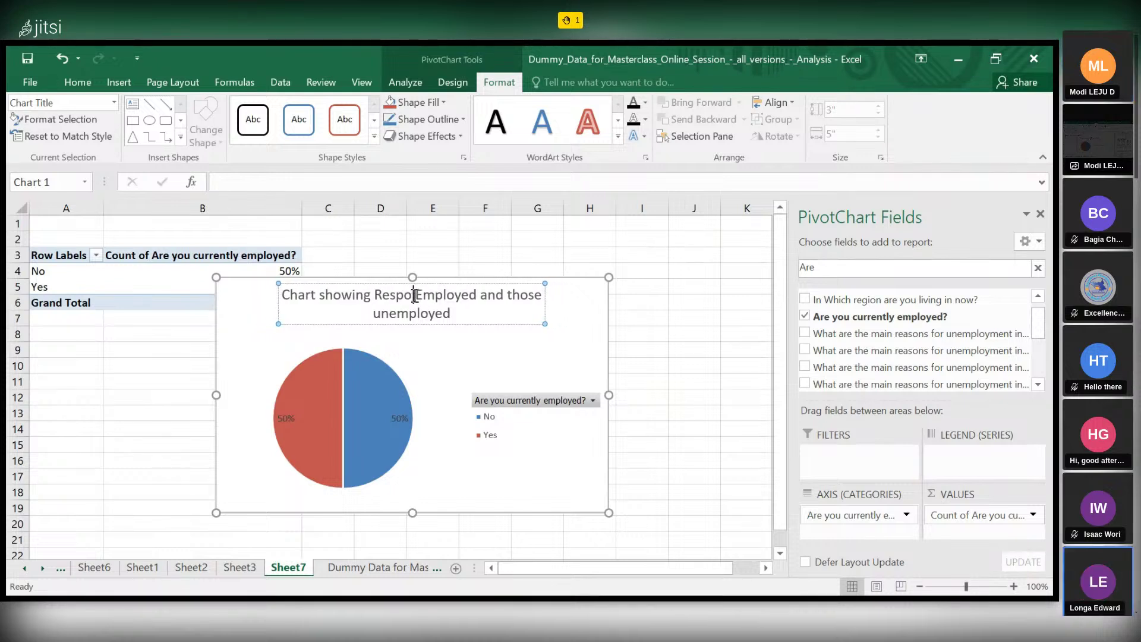
{"action": "key", "text": "BackSpace"}
{"action": "key", "text": "BackSpace"}
{"action": "key", "text": "BackSpace"}
{"action": "key", "text": "BackSpace"}
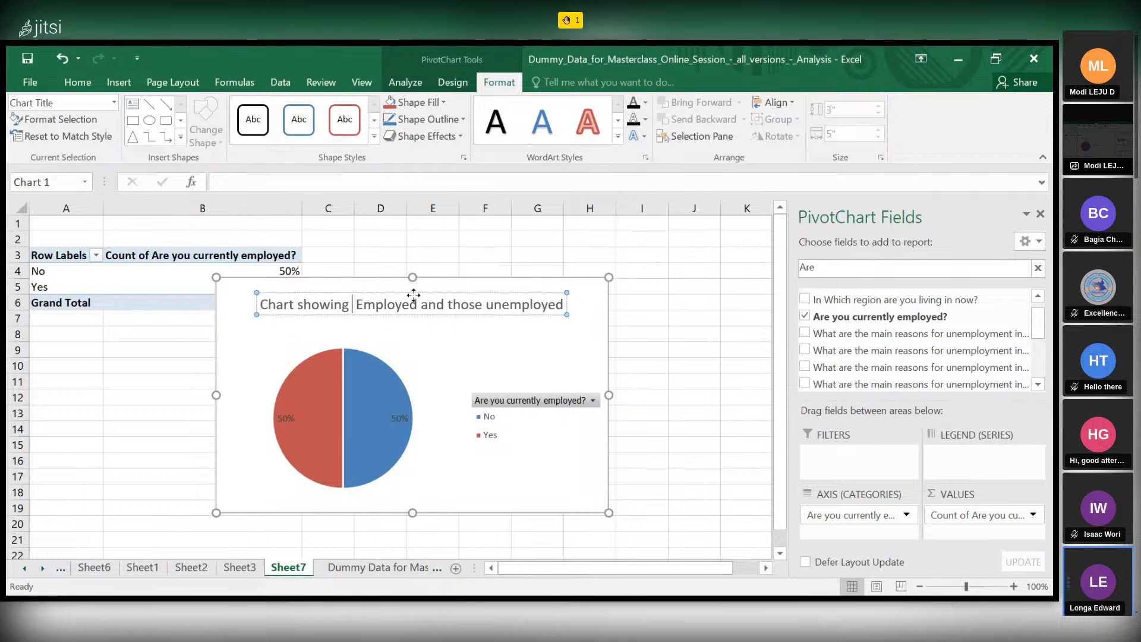
{"action": "key", "text": "Delete"}
{"action": "key", "text": "Delete"}
{"action": "key", "text": "Delete"}
{"action": "key", "text": "Delete"}
{"action": "key", "text": "Delete"}
{"action": "key", "text": "Delete"}
{"action": "key", "text": "Delete"}
{"action": "key", "text": "Delete"}
{"action": "key", "text": "Delete"}
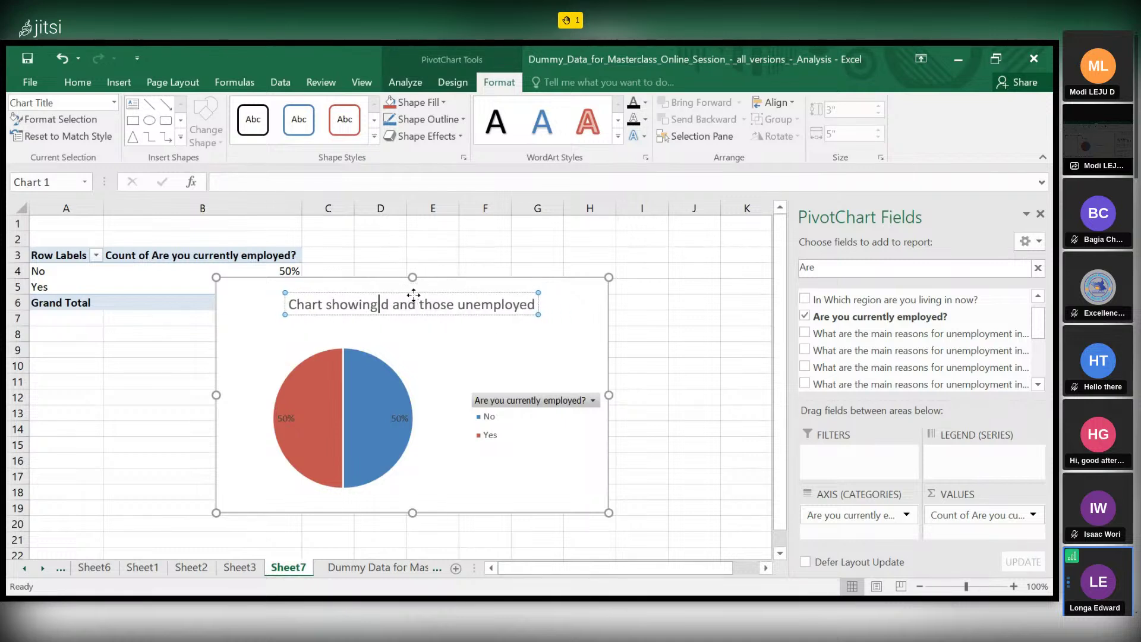
{"action": "key", "text": "Delete"}
{"action": "key", "text": "Delete"}
{"action": "key", "text": "Delete"}
{"action": "key", "text": "Delete"}
{"action": "key", "text": "Delete"}
{"action": "key", "text": "Delete"}
{"action": "key", "text": "Delete"}
{"action": "key", "text": "Delete"}
{"action": "key", "text": "Delete"}
{"action": "key", "text": "Delete"}
{"action": "key", "text": "Delete"}
{"action": "key", "text": "Delete"}
{"action": "key", "text": "Delete"}
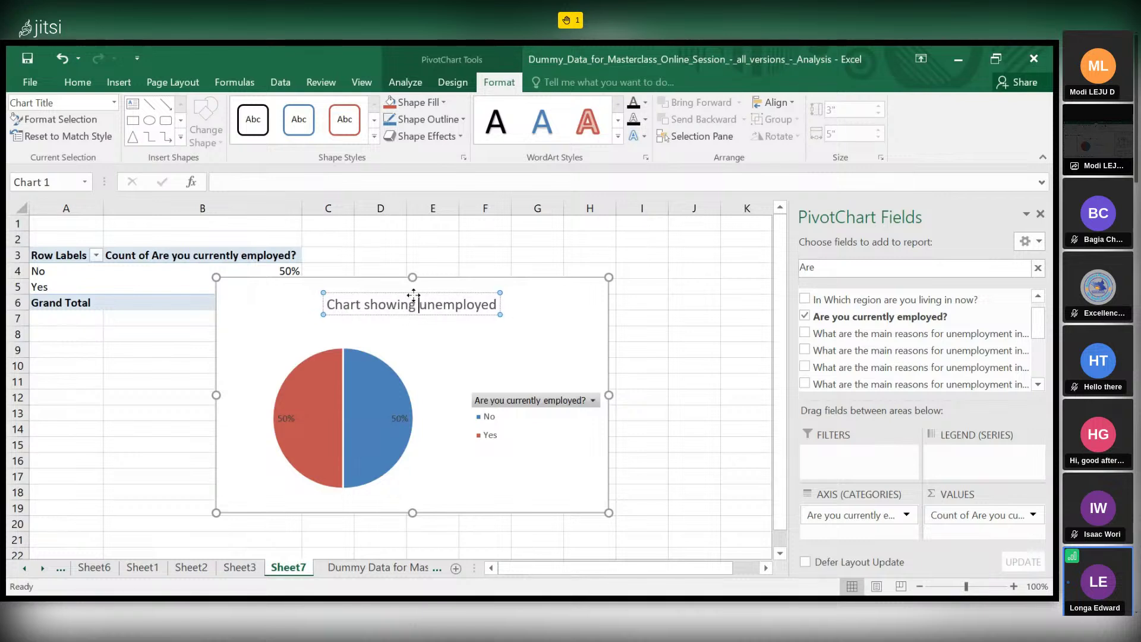
{"action": "key", "text": "Delete"}
{"action": "key", "text": "Delete"}
{"action": "key", "text": "Delete"}
{"action": "key", "text": "Delete"}
{"action": "key", "text": "Delete"}
{"action": "key", "text": "Delete"}
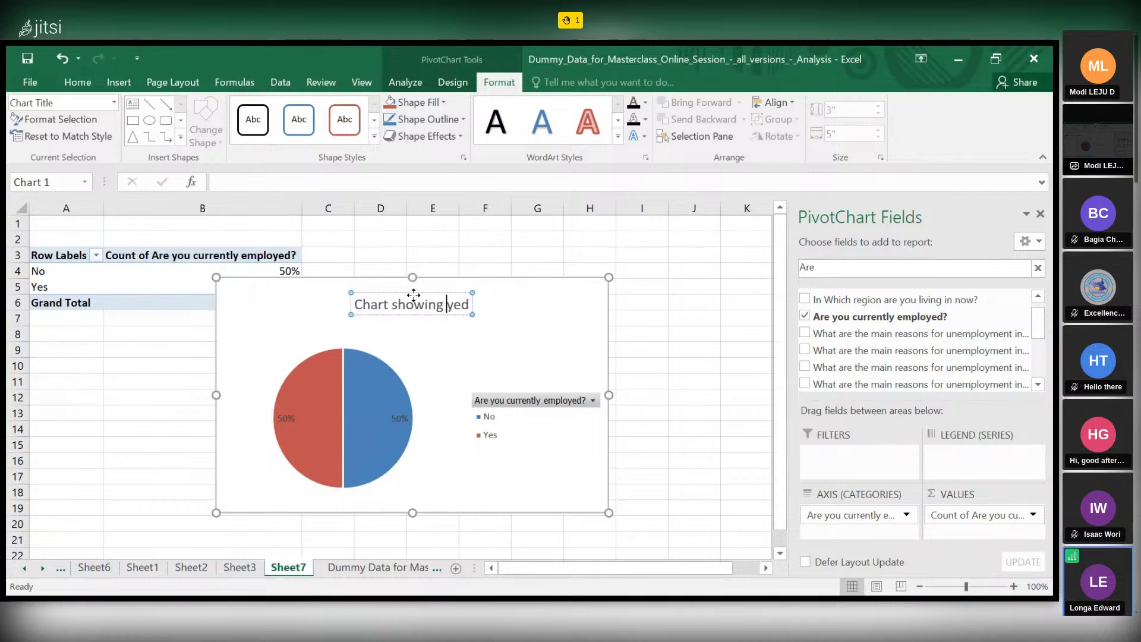
{"action": "key", "text": "Delete"}
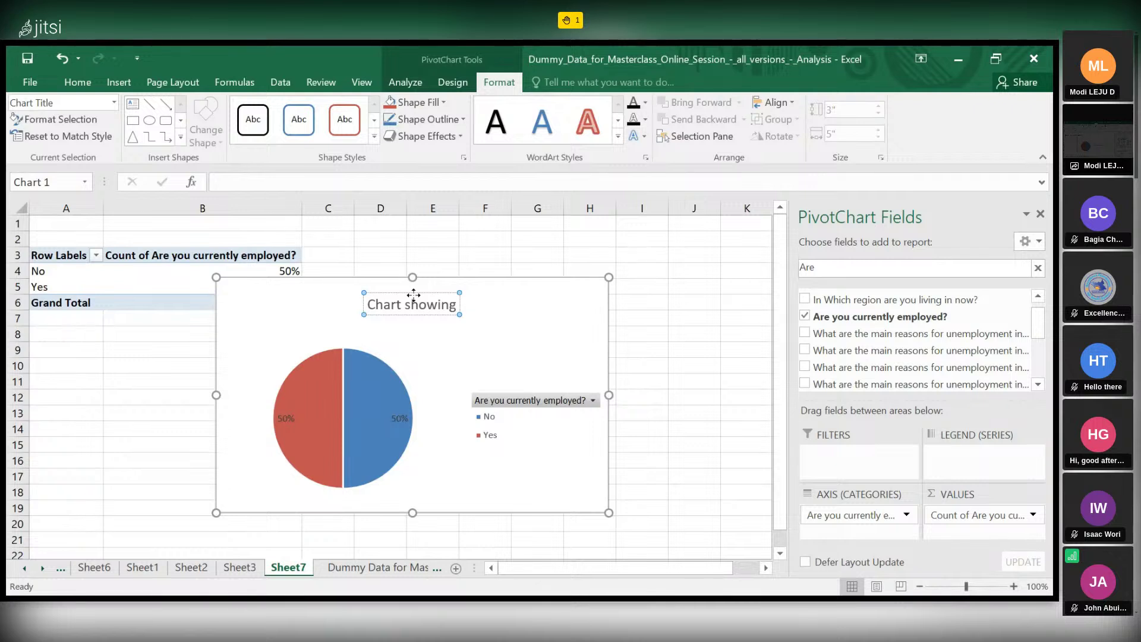
Extend the chart title to read "Chart showing Respondants Employment Status" and leave the chart.
{"action": "type", "text": "Employment"}
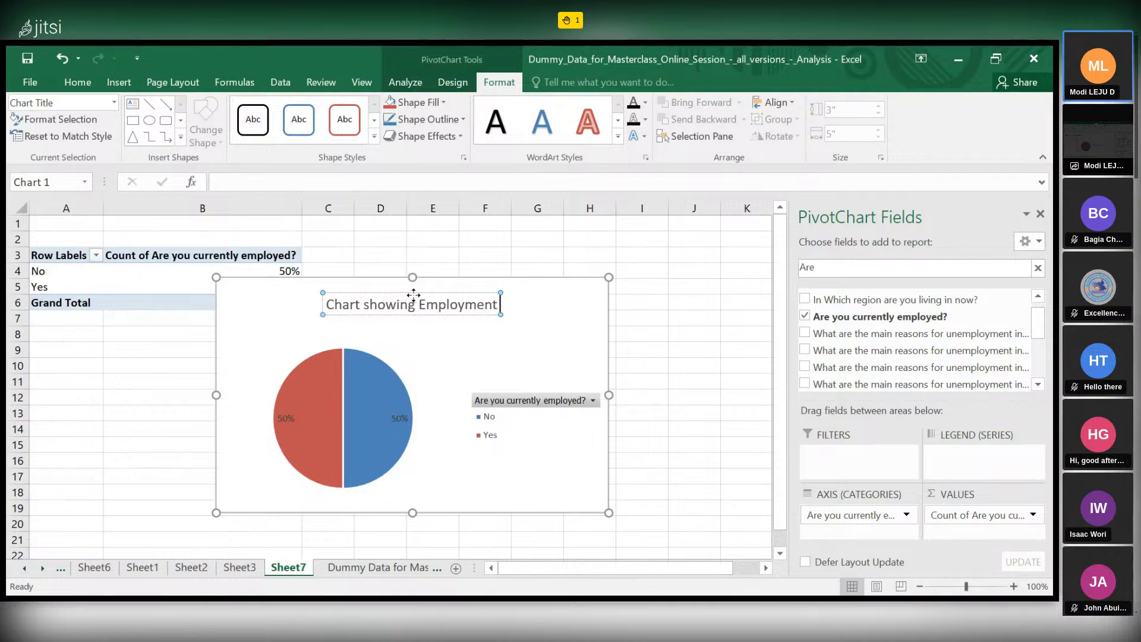
{"action": "type", "text": " Status"}
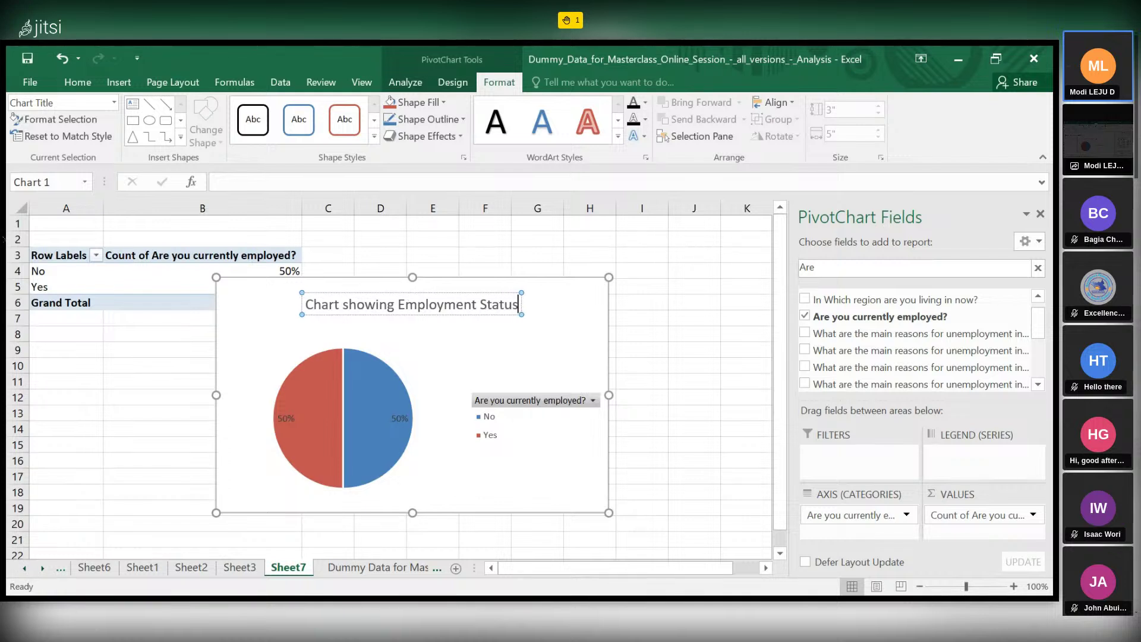
{"action": "left_click", "coordinate": [397, 305]}
{"action": "type", "text": "Respondants"}
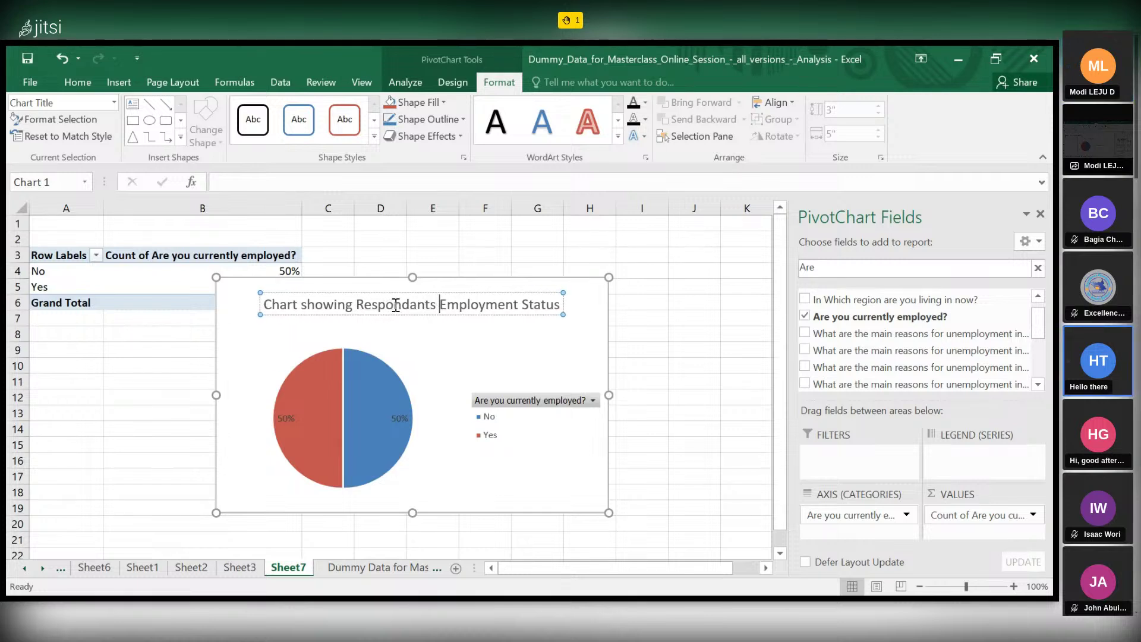
{"action": "left_click", "coordinate": [688, 357]}
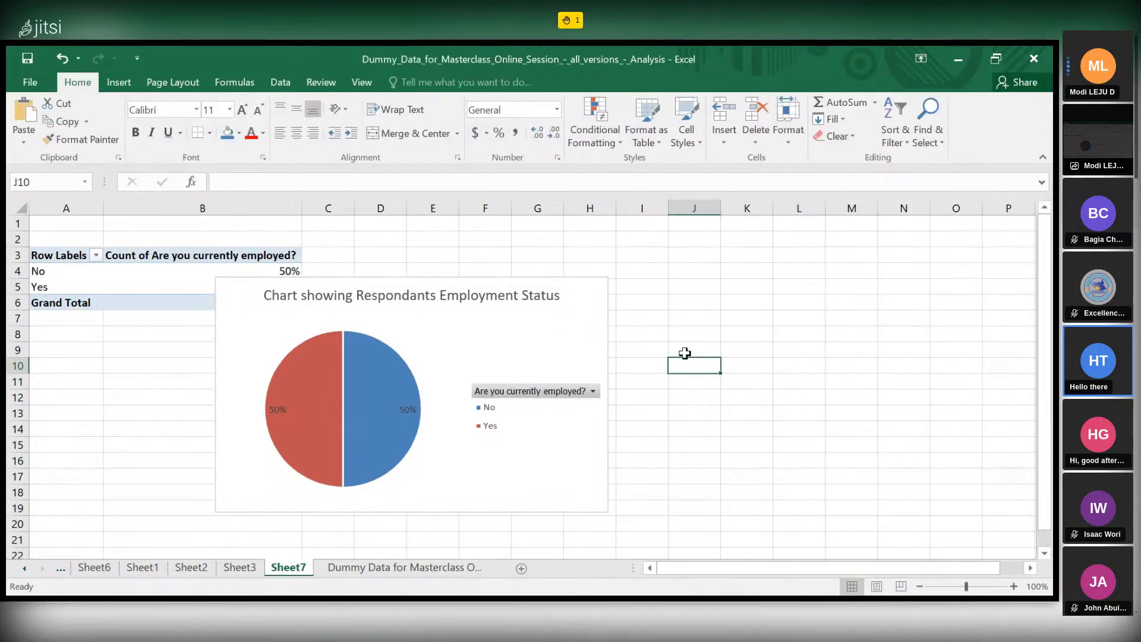
{"action": "left_click", "coordinate": [324, 297]}
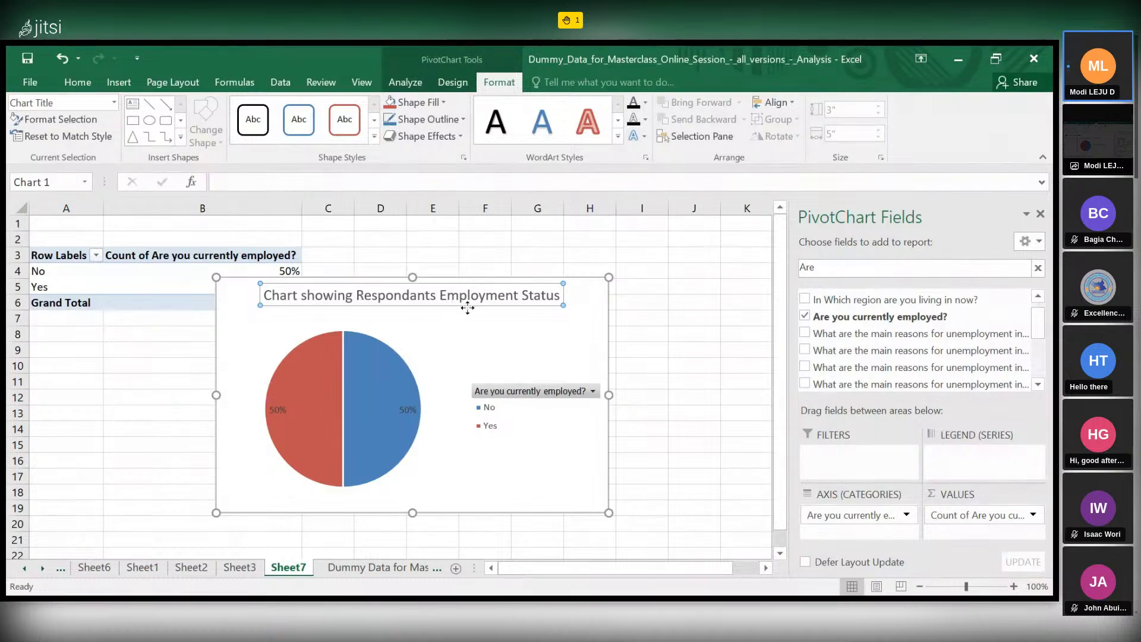
{"action": "left_click", "coordinate": [518, 296]}
{"action": "type", "text": "ffffffffffff"}
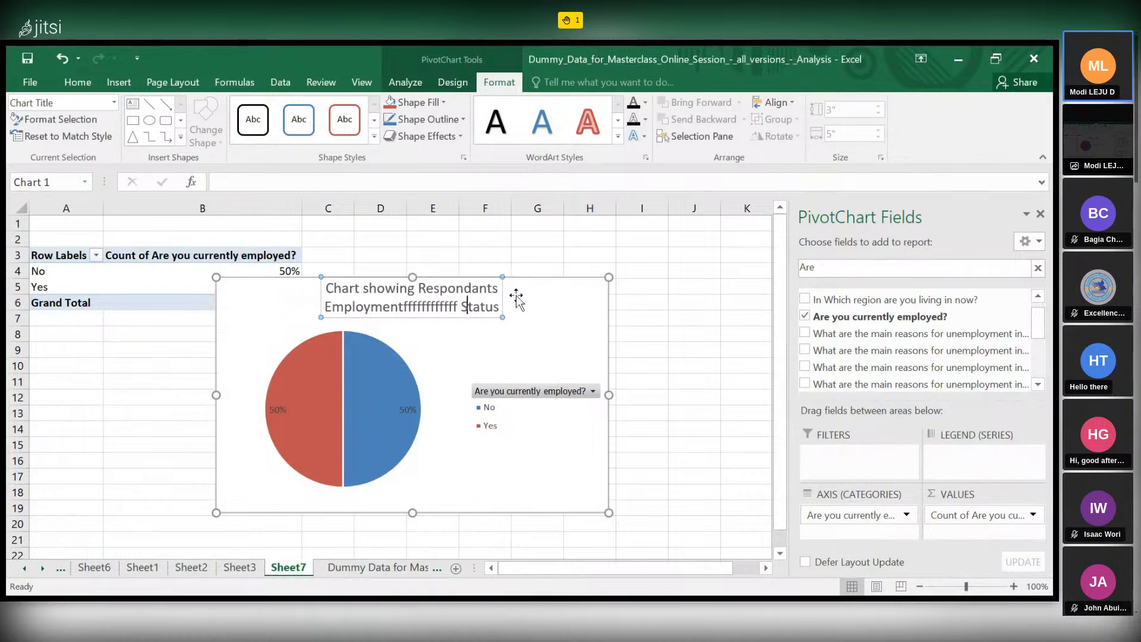
{"action": "key", "text": "BackSpace"}
{"action": "key", "text": "BackSpace"}
{"action": "key", "text": "BackSpace"}
{"action": "key", "text": "BackSpace"}
{"action": "key", "text": "BackSpace"}
{"action": "key", "text": "BackSpace"}
{"action": "key", "text": "BackSpace"}
{"action": "key", "text": "BackSpace"}
{"action": "key", "text": "BackSpace"}
{"action": "key", "text": "BackSpace"}
{"action": "key", "text": "BackSpace"}
{"action": "key", "text": "BackSpace"}
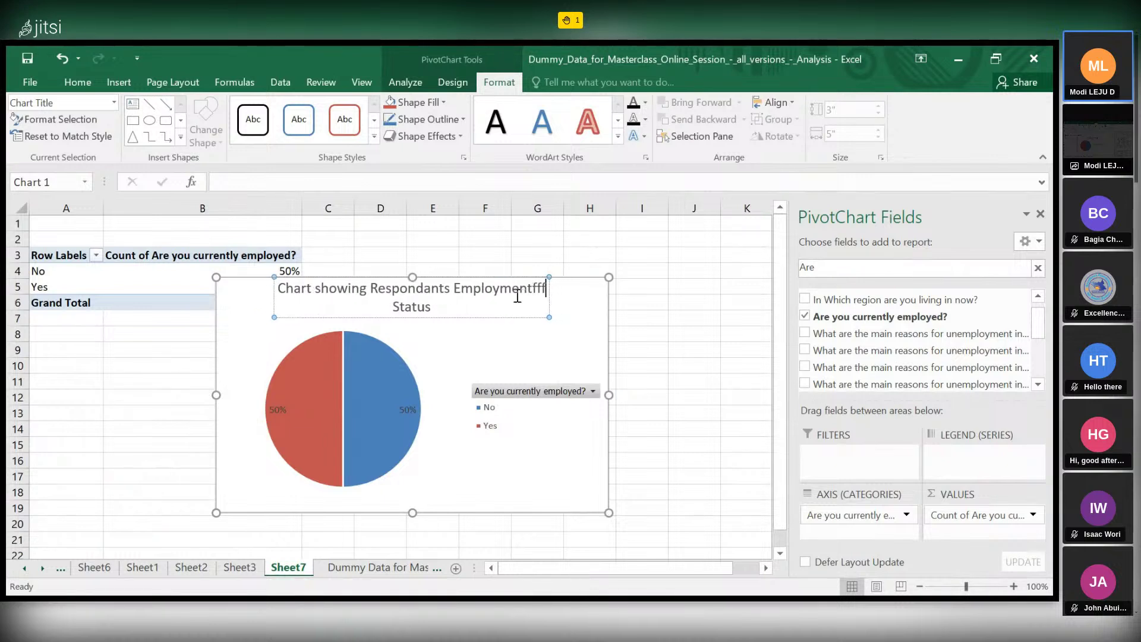
{"action": "key", "text": "BackSpace"}
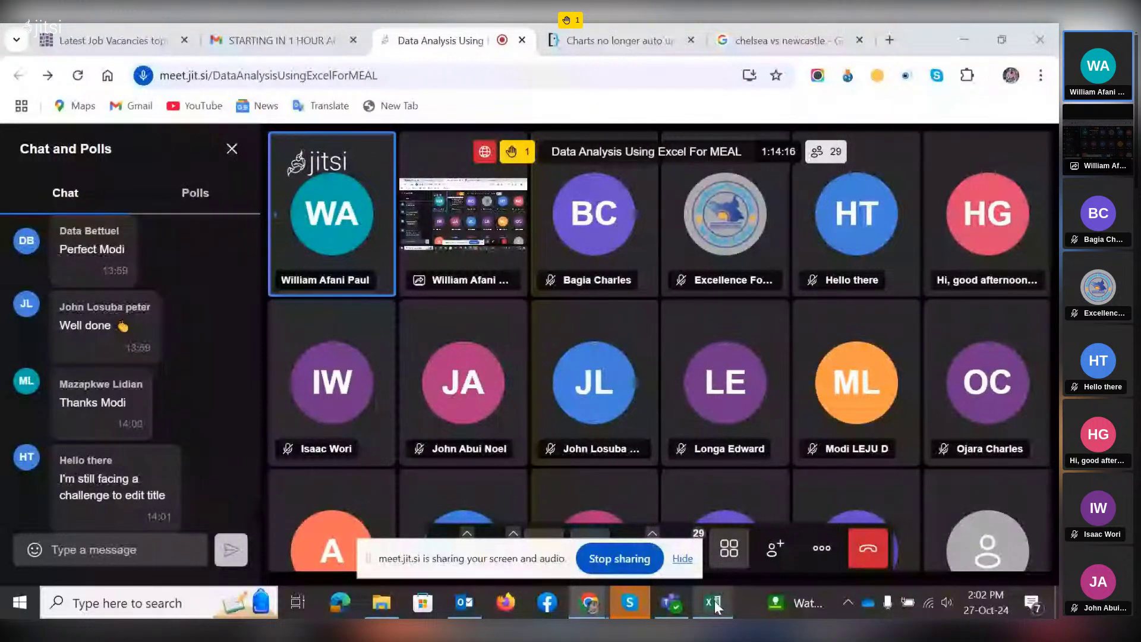
Switch to the survey data workbook in Excel and hide the screen-sharing notice.
{"action": "left_click", "coordinate": [715, 604]}
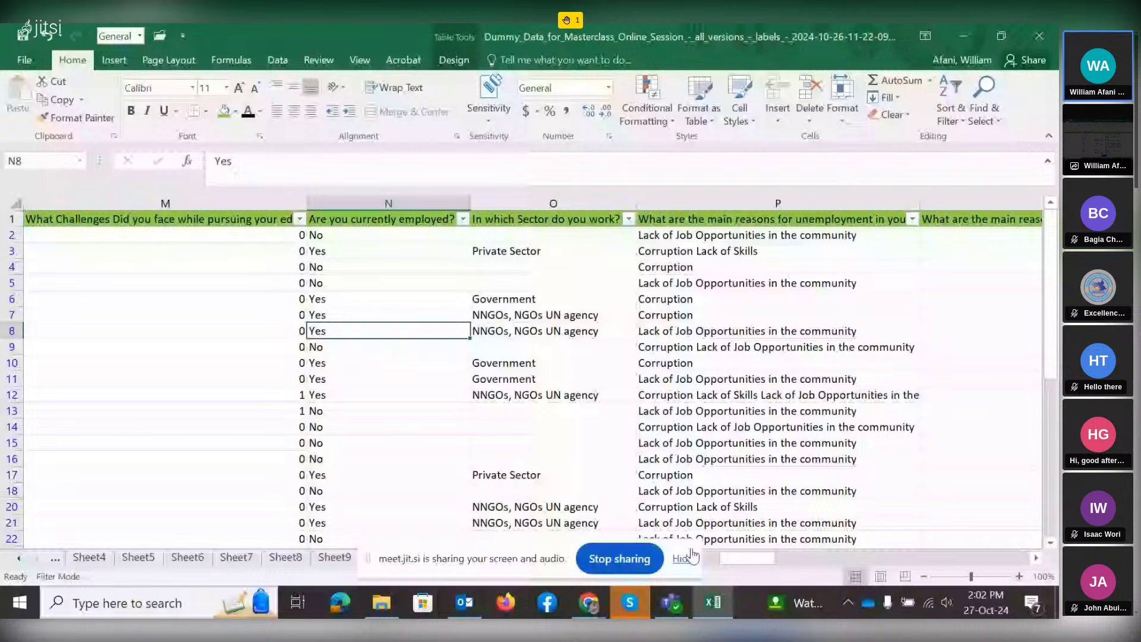
{"action": "left_click_drag", "start_coordinate": [736, 557], "coordinate": [600, 575]}
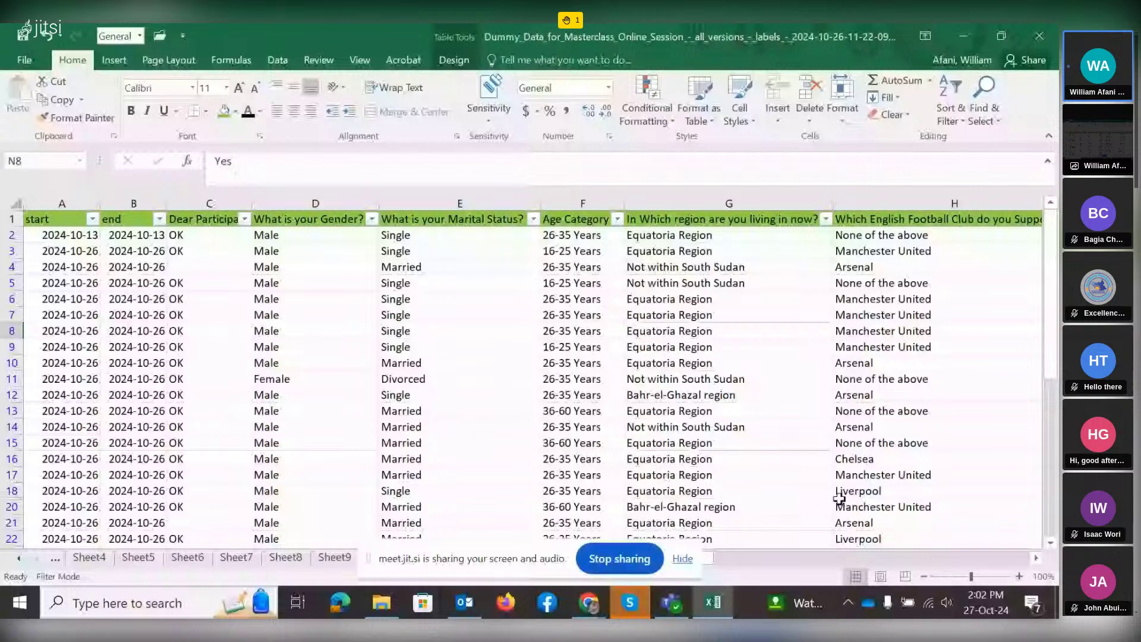
{"action": "left_click", "coordinate": [800, 469]}
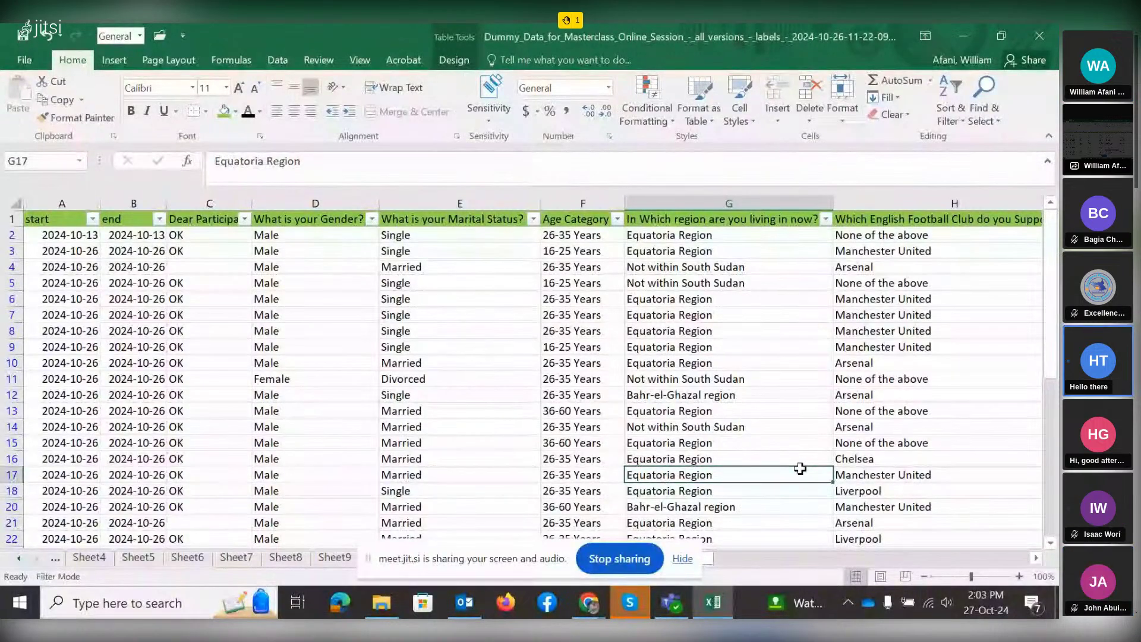
{"action": "left_click", "coordinate": [684, 558]}
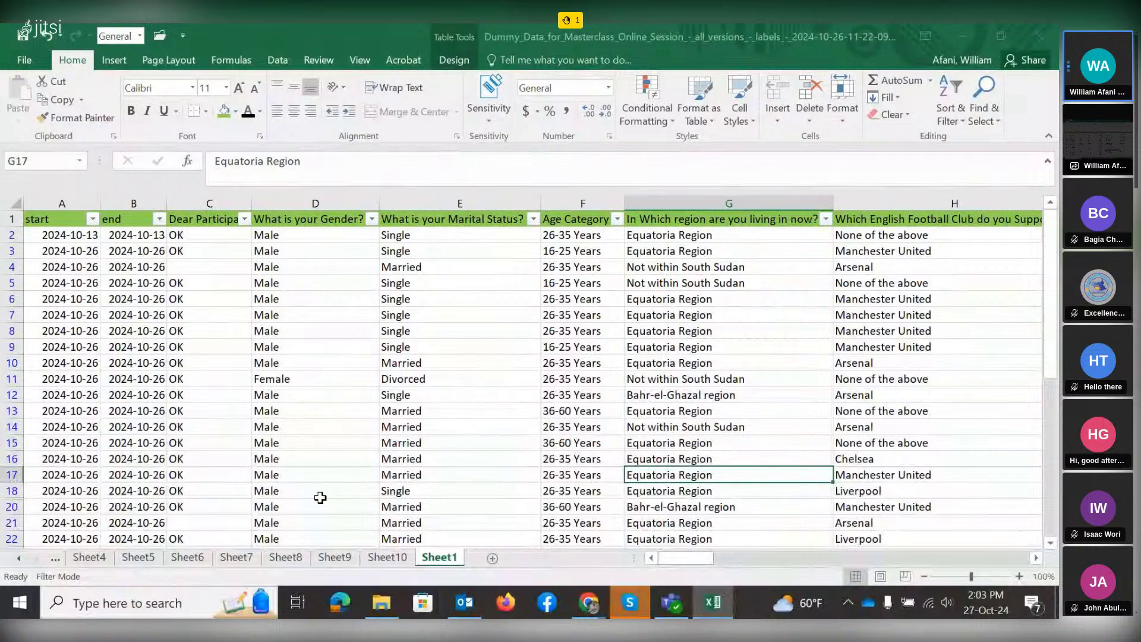
Insert a blank worksheet after Sheet9 and delete it again.
{"action": "left_click", "coordinate": [335, 558]}
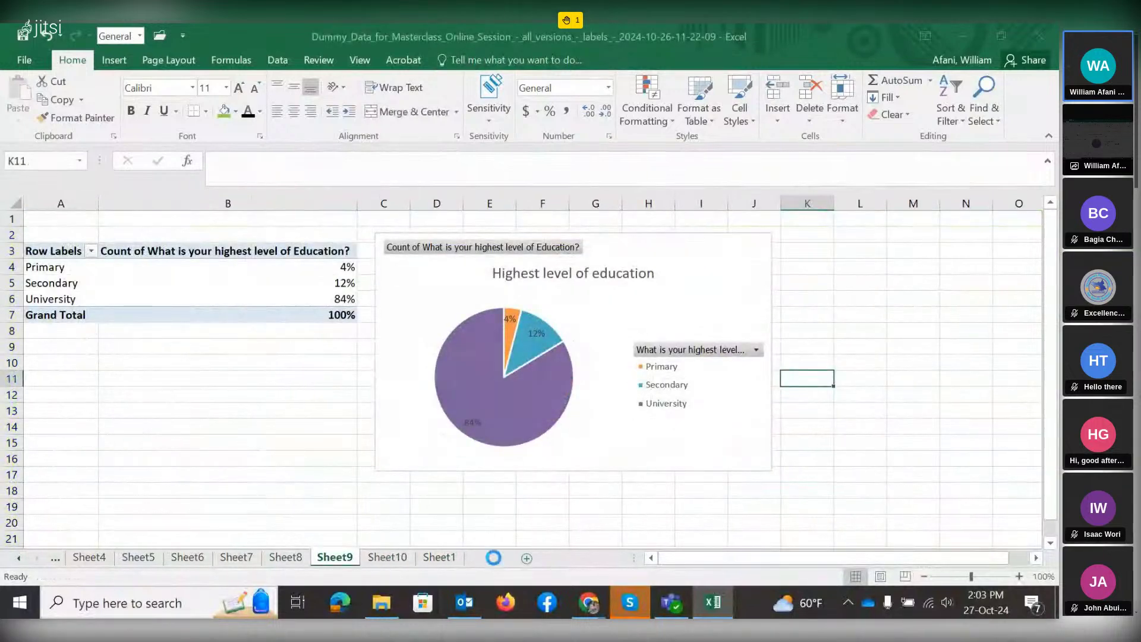
{"action": "left_click", "coordinate": [493, 558]}
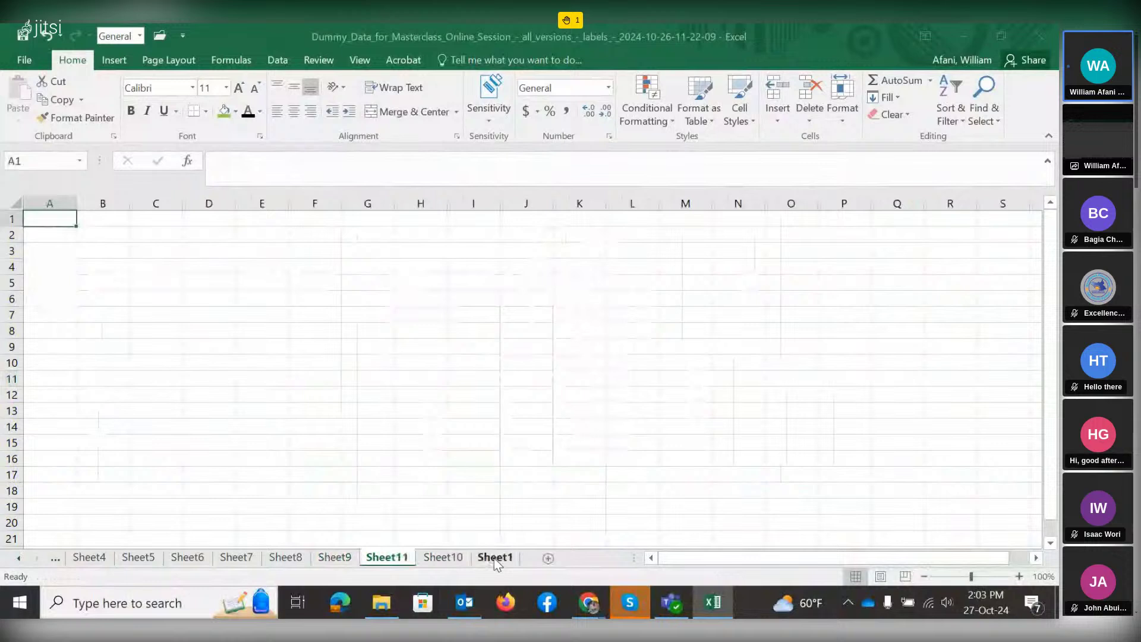
{"action": "right_click", "coordinate": [392, 559]}
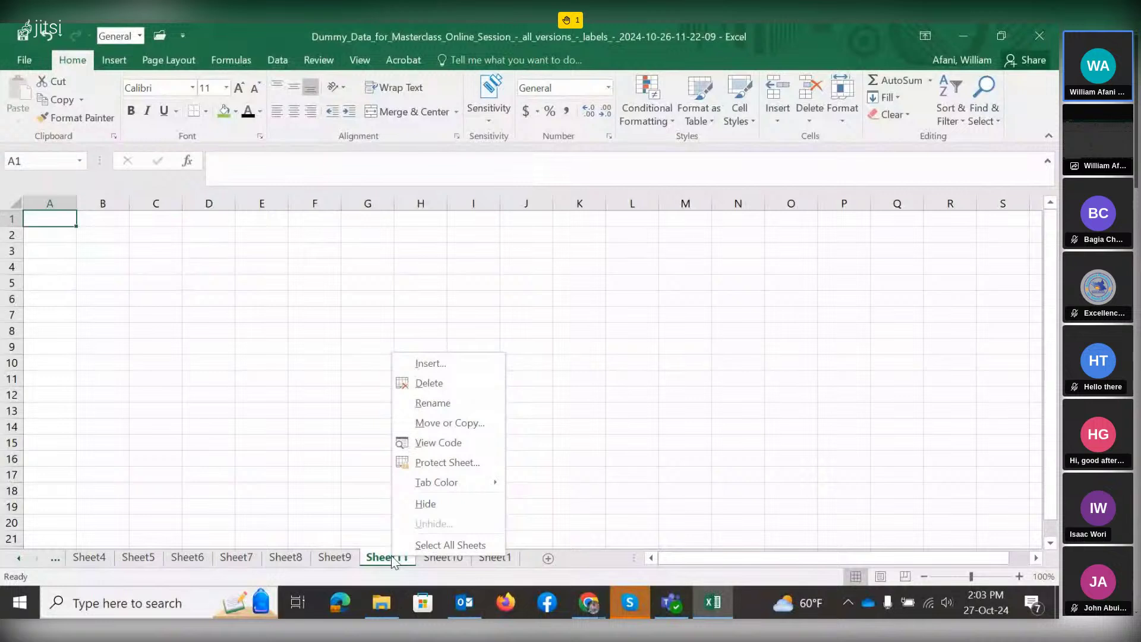
{"action": "left_click", "coordinate": [437, 387]}
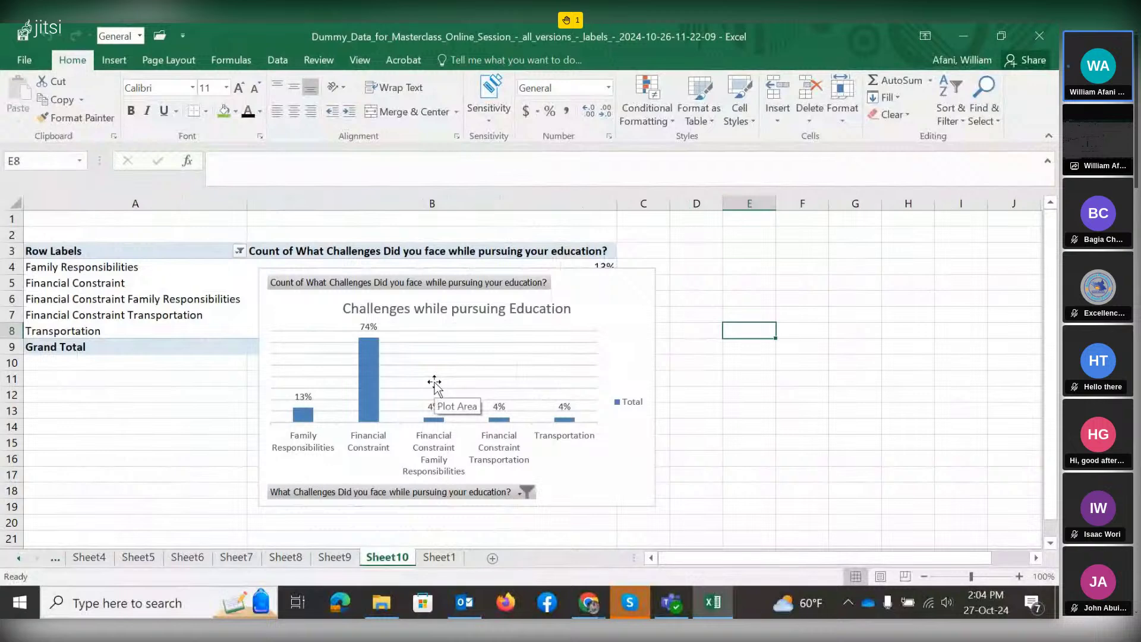
Remove the row label filter from the education challenges pivot table on Sheet10 and reposition its chart over column B.
{"action": "left_click_drag", "start_coordinate": [594, 280], "coordinate": [959, 255]}
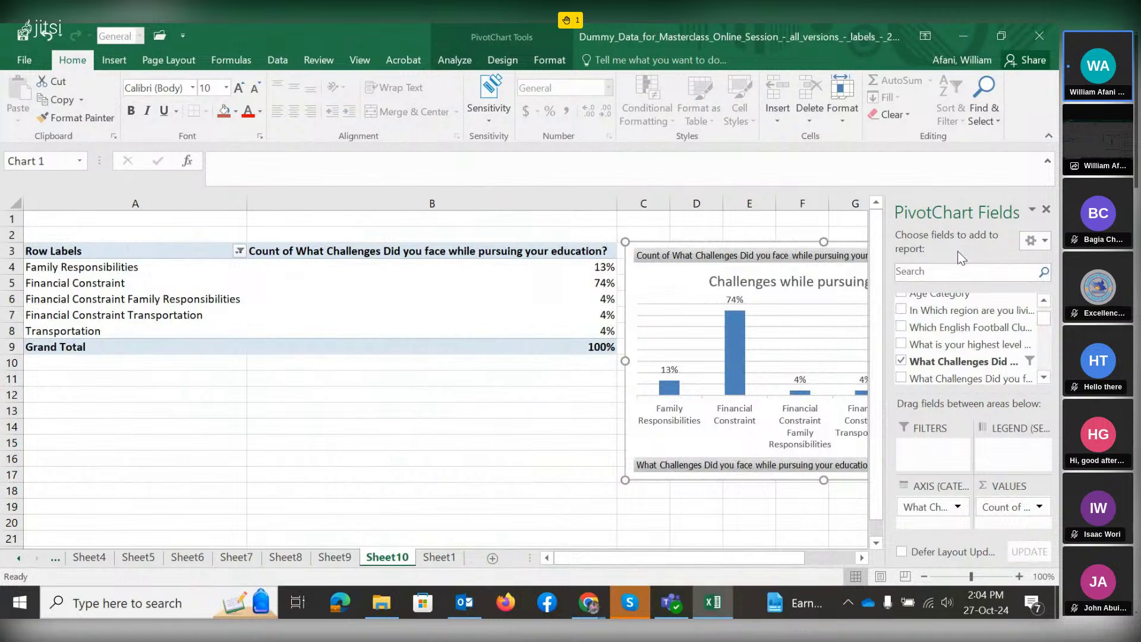
{"action": "left_click", "coordinate": [239, 251]}
{"action": "left_click", "coordinate": [130, 496]}
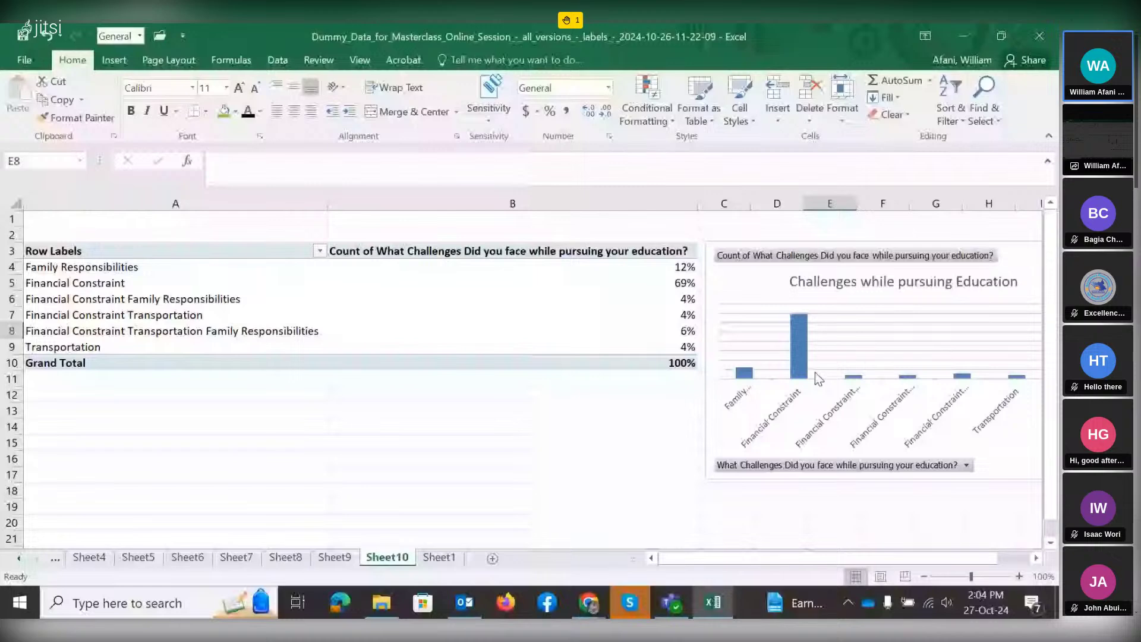
{"action": "left_click_drag", "start_coordinate": [815, 372], "coordinate": [487, 415]}
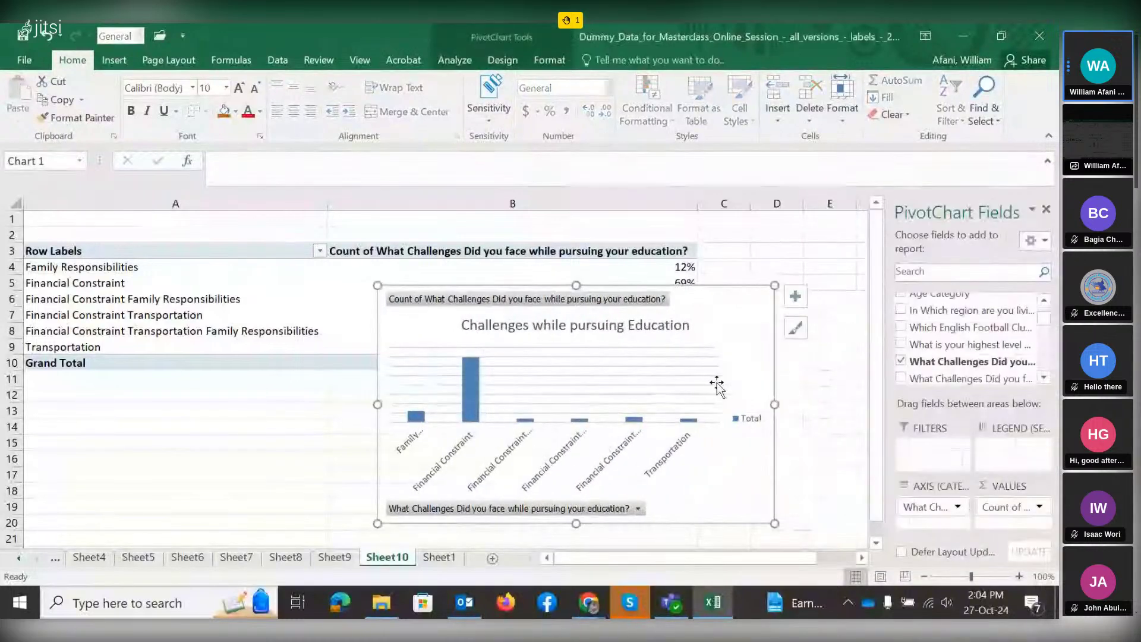
Add data labels to the education challenges chart, turning the data table on and off again.
{"action": "left_click", "coordinate": [796, 296]}
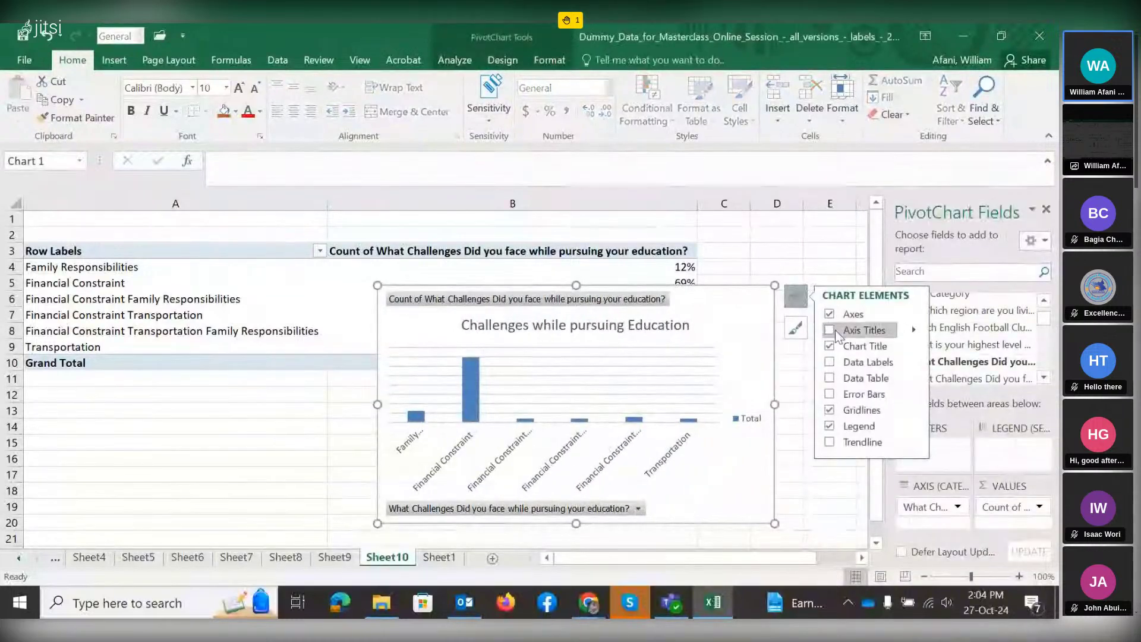
{"action": "left_click", "coordinate": [829, 378]}
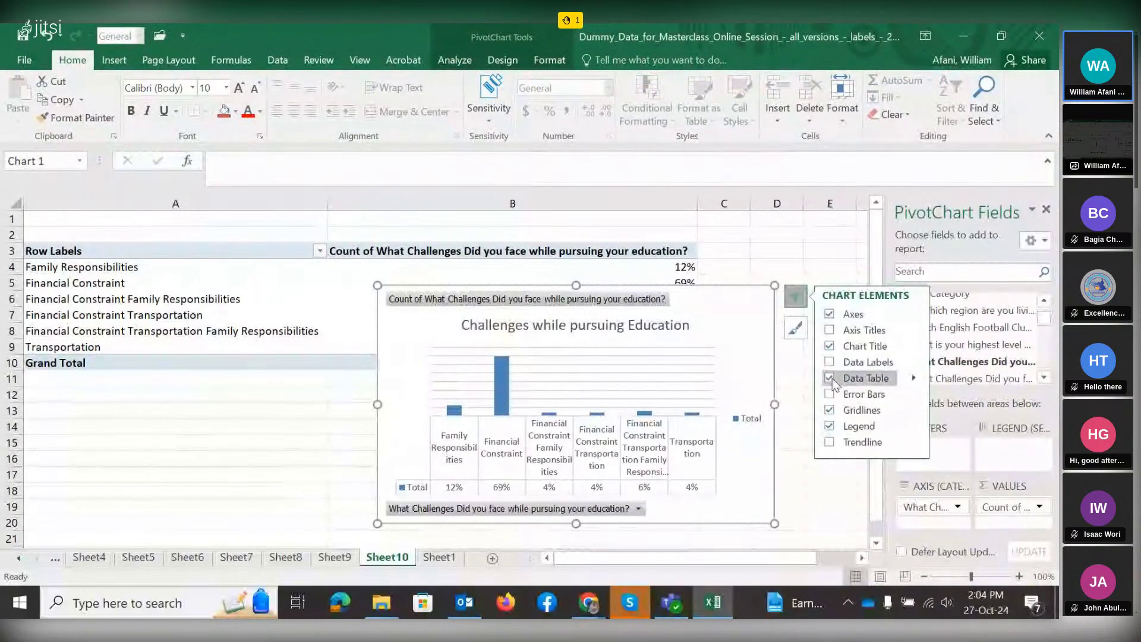
{"action": "left_click", "coordinate": [830, 378]}
{"action": "left_click", "coordinate": [829, 362]}
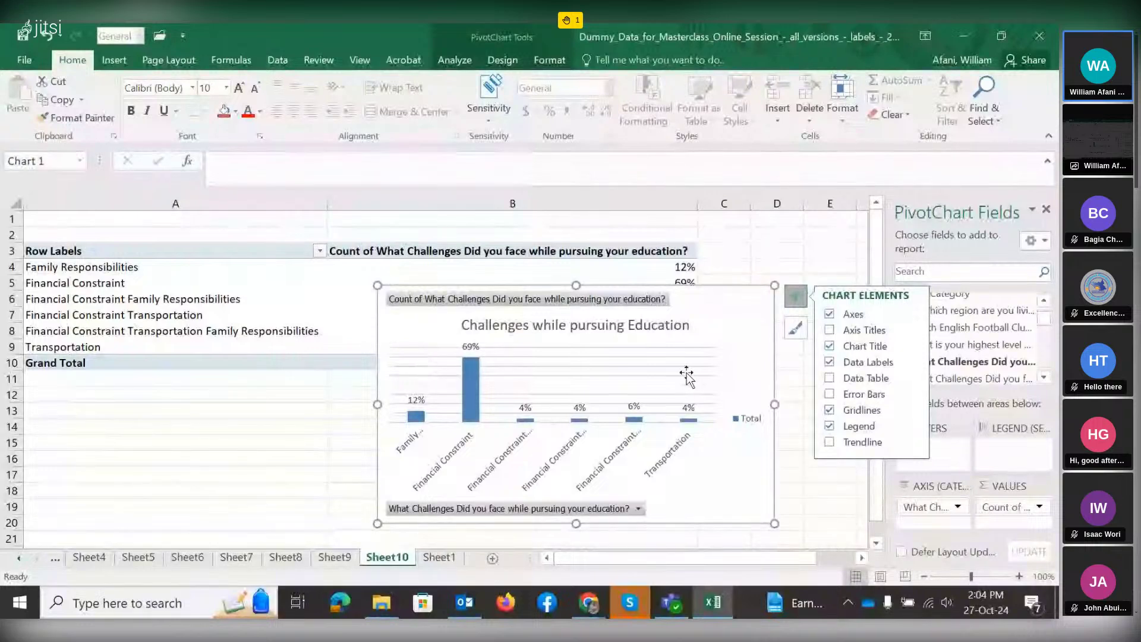
Enlarge the chart's plot area, undo its last resize, and move the chart title up above the columns.
{"action": "left_click", "coordinate": [587, 387]}
{"action": "left_click_drag", "start_coordinate": [553, 347], "coordinate": [554, 335]}
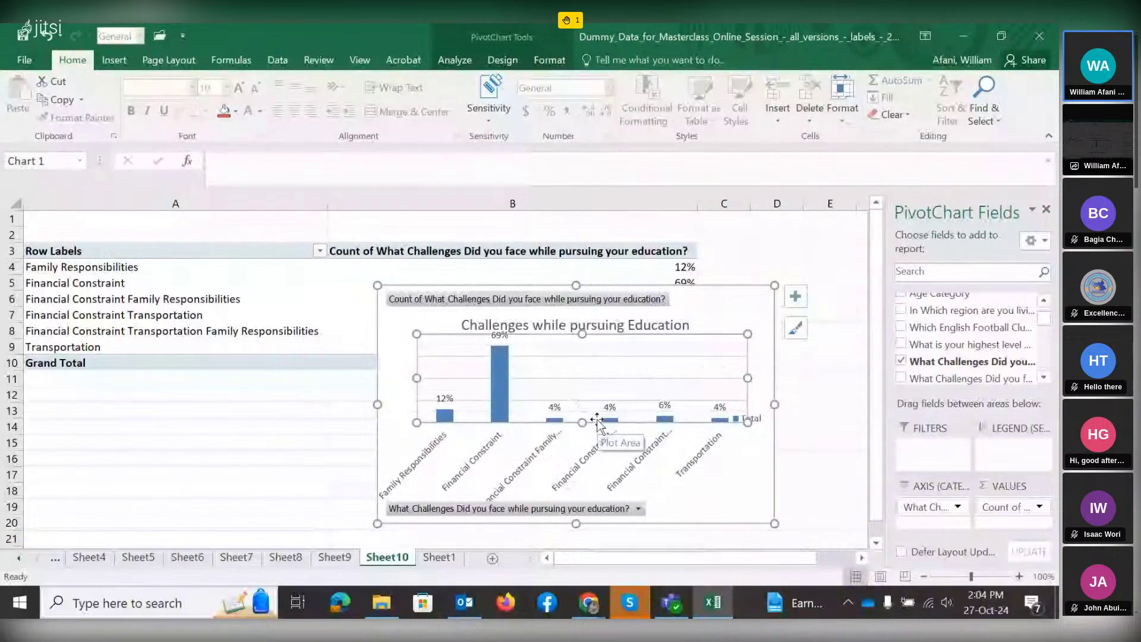
{"action": "left_click_drag", "start_coordinate": [591, 424], "coordinate": [581, 407]}
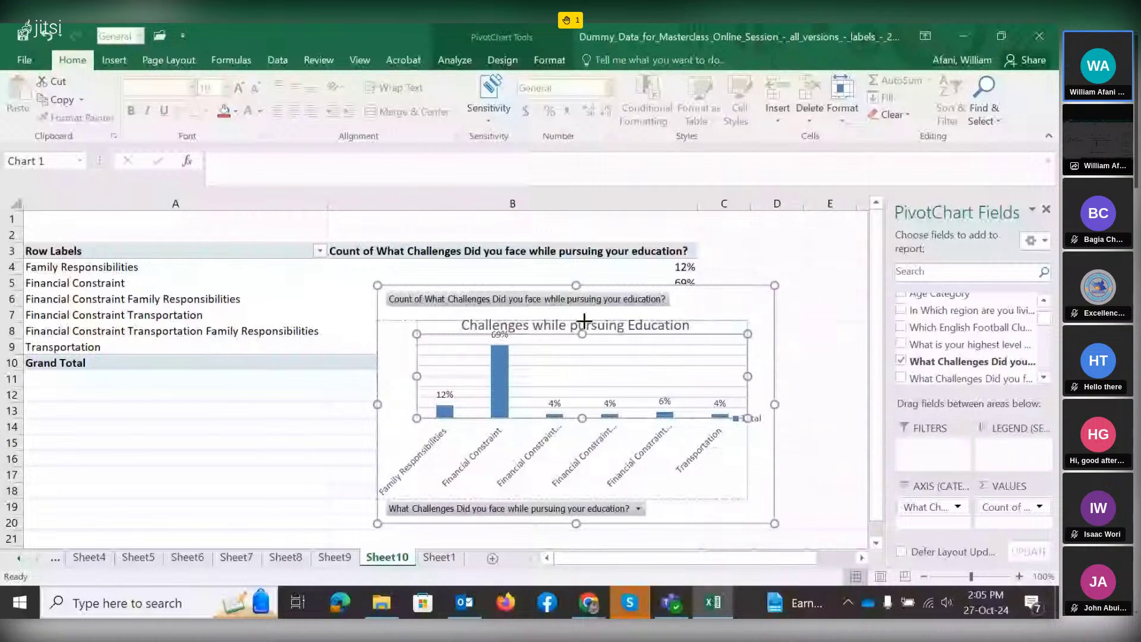
{"action": "left_click_drag", "start_coordinate": [585, 321], "coordinate": [584, 320]}
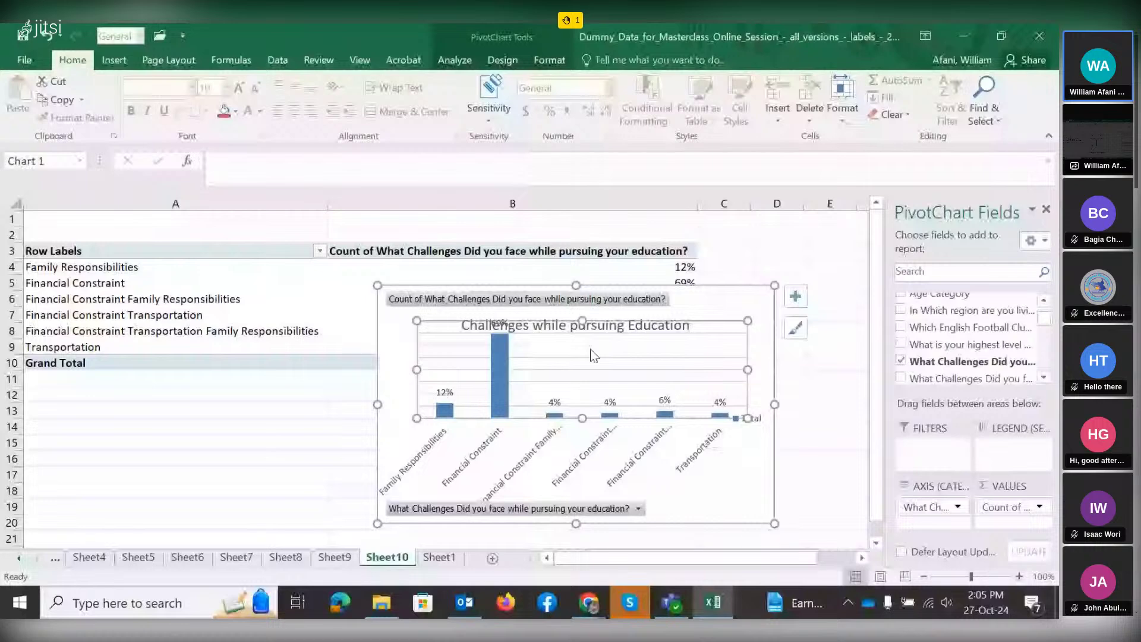
{"action": "left_click_drag", "start_coordinate": [582, 418], "coordinate": [584, 423]}
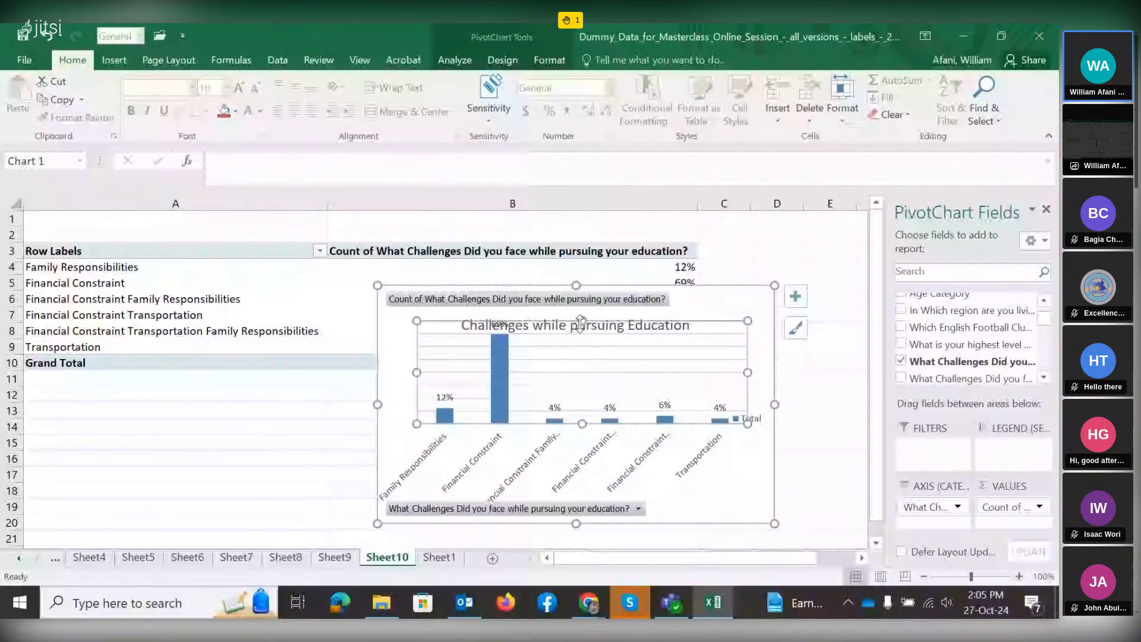
{"action": "key", "text": "ctrl+z"}
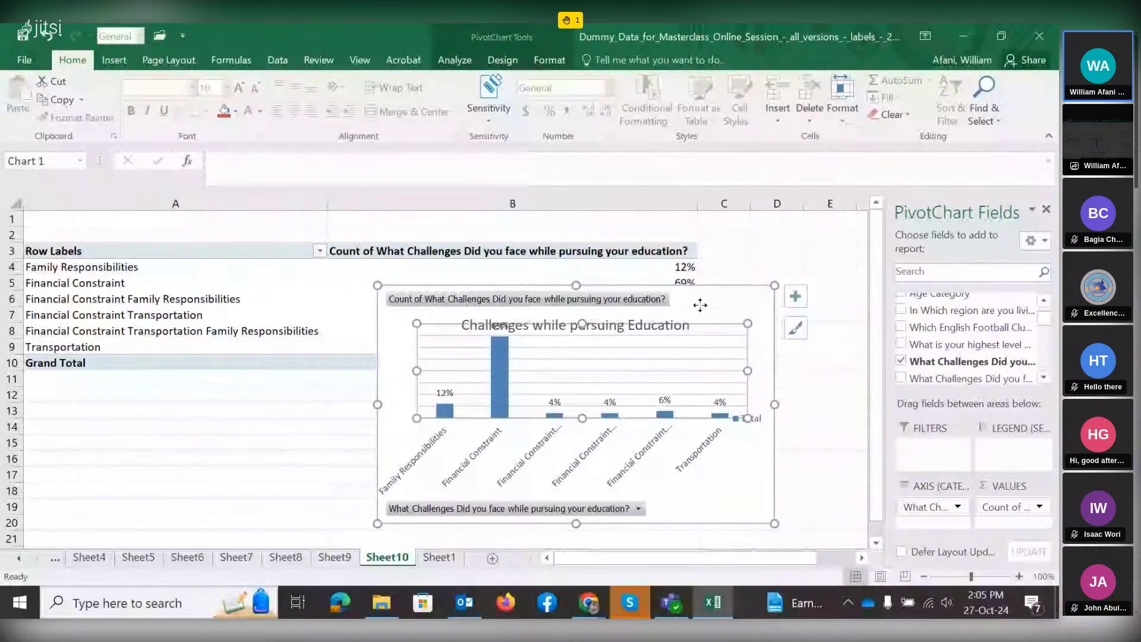
{"action": "left_click", "coordinate": [652, 329]}
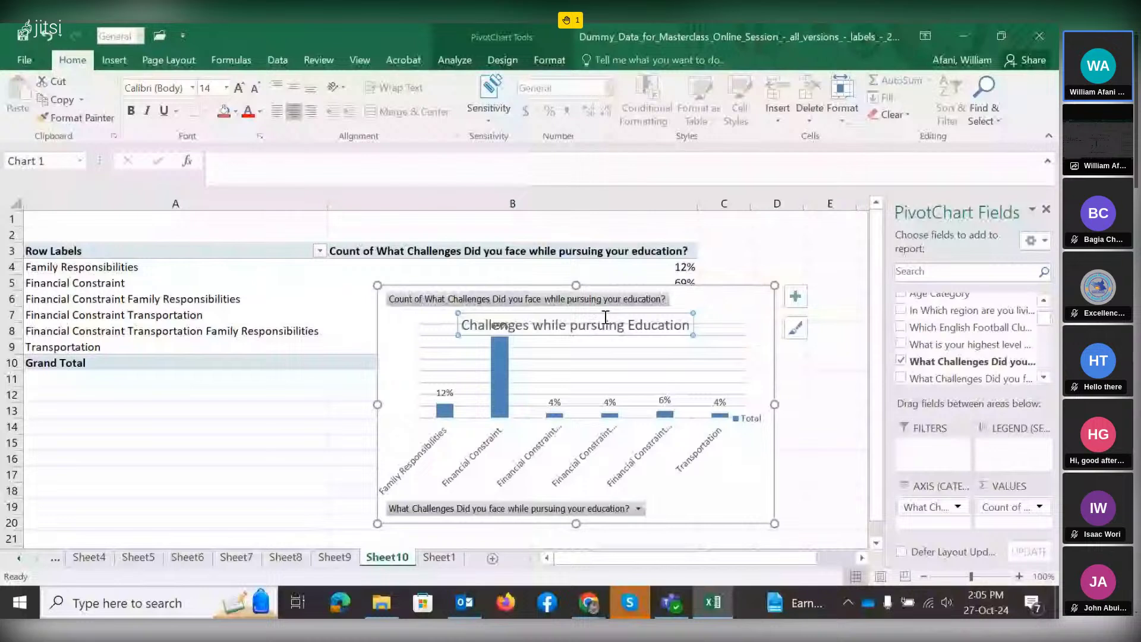
{"action": "left_click_drag", "start_coordinate": [605, 317], "coordinate": [600, 302]}
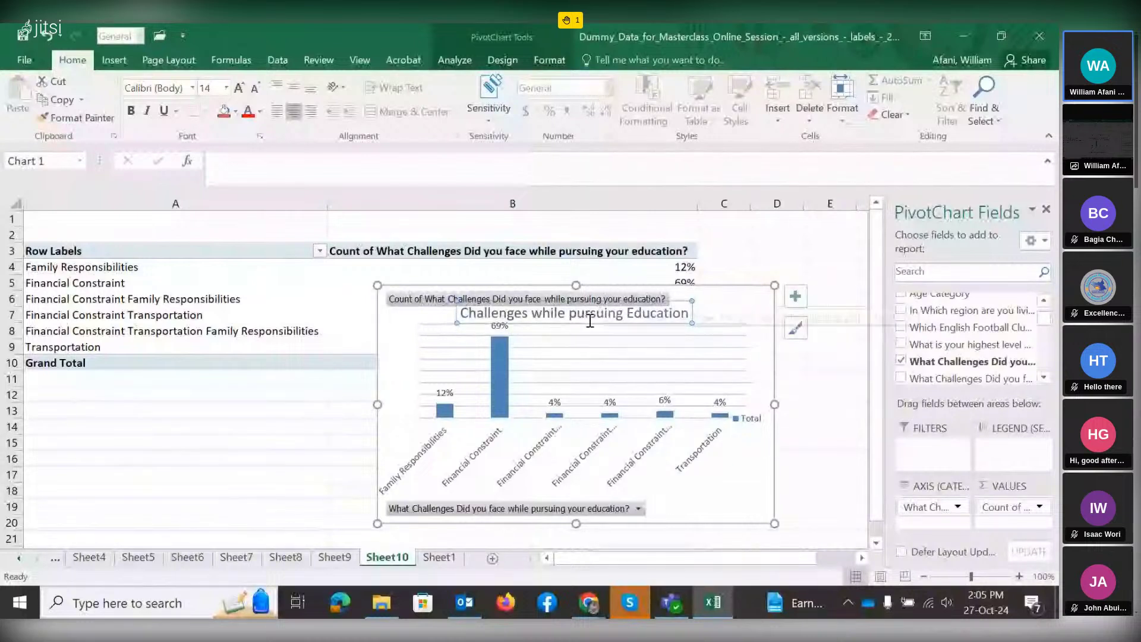
Delete the gridlines from the education challenges chart and turn them back on.
{"action": "left_click", "coordinate": [467, 387]}
{"action": "key", "text": "Delete"}
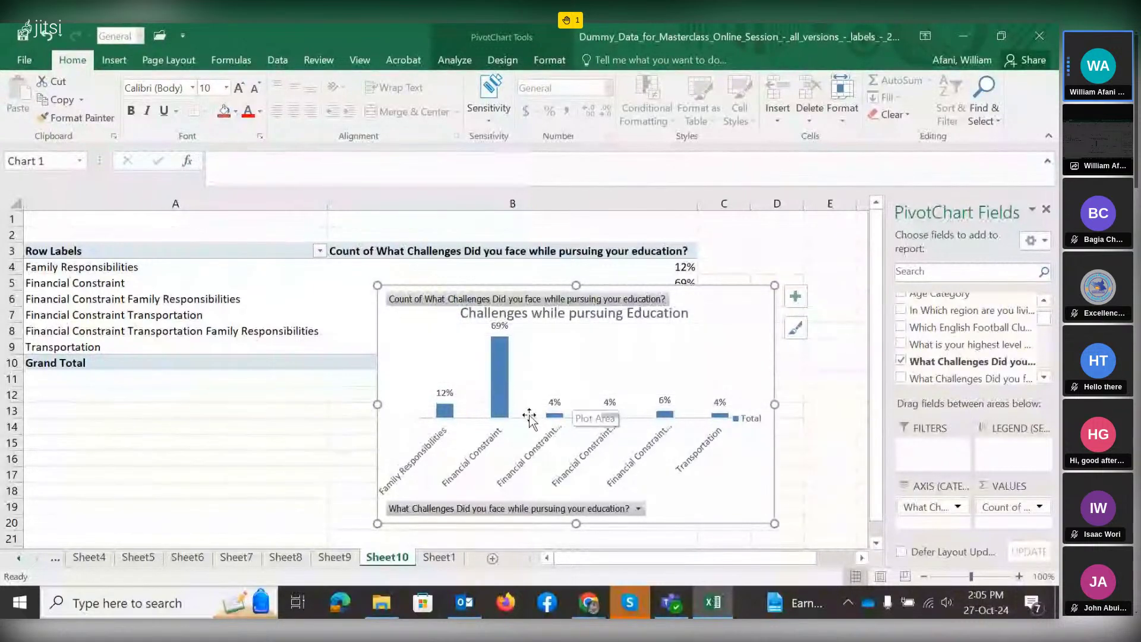
{"action": "left_click", "coordinate": [488, 450]}
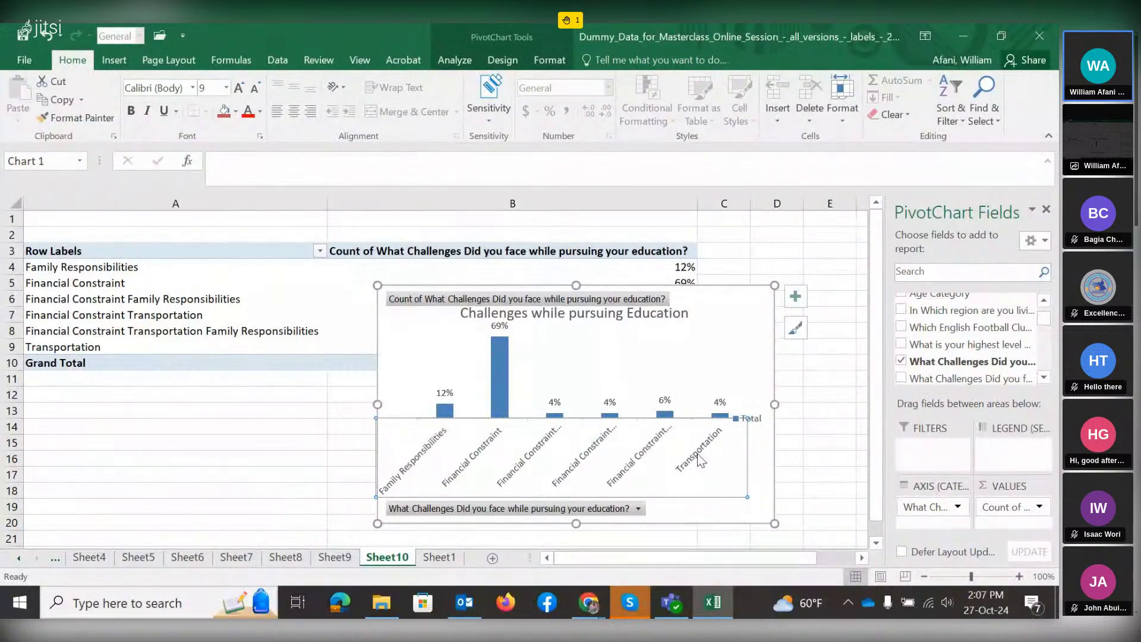
{"action": "left_click", "coordinate": [796, 299]}
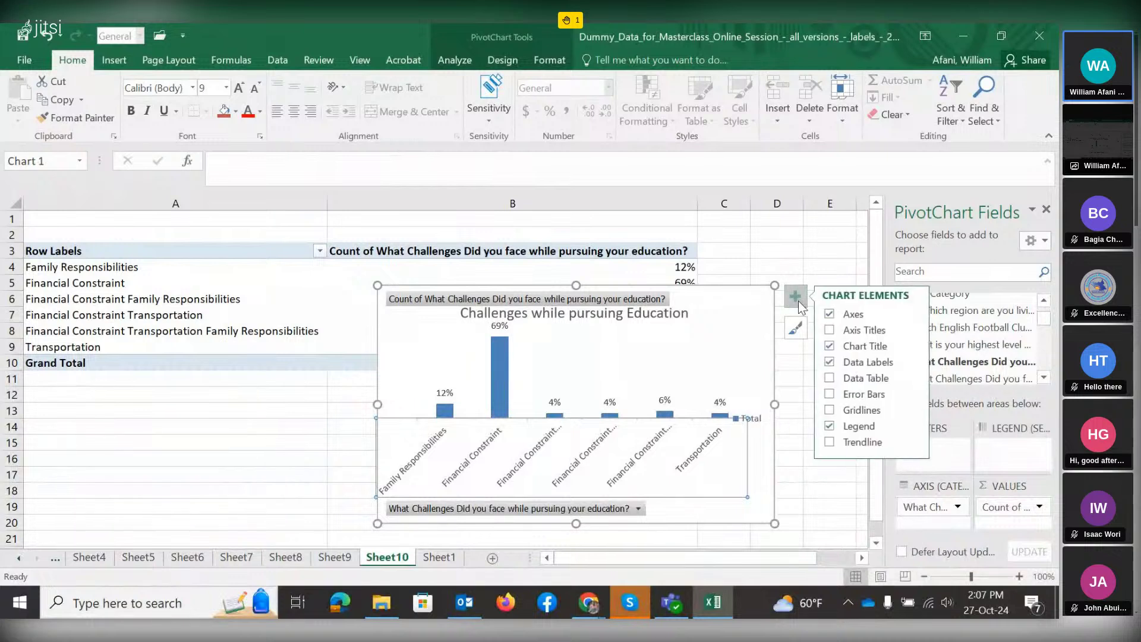
{"action": "left_click", "coordinate": [829, 410]}
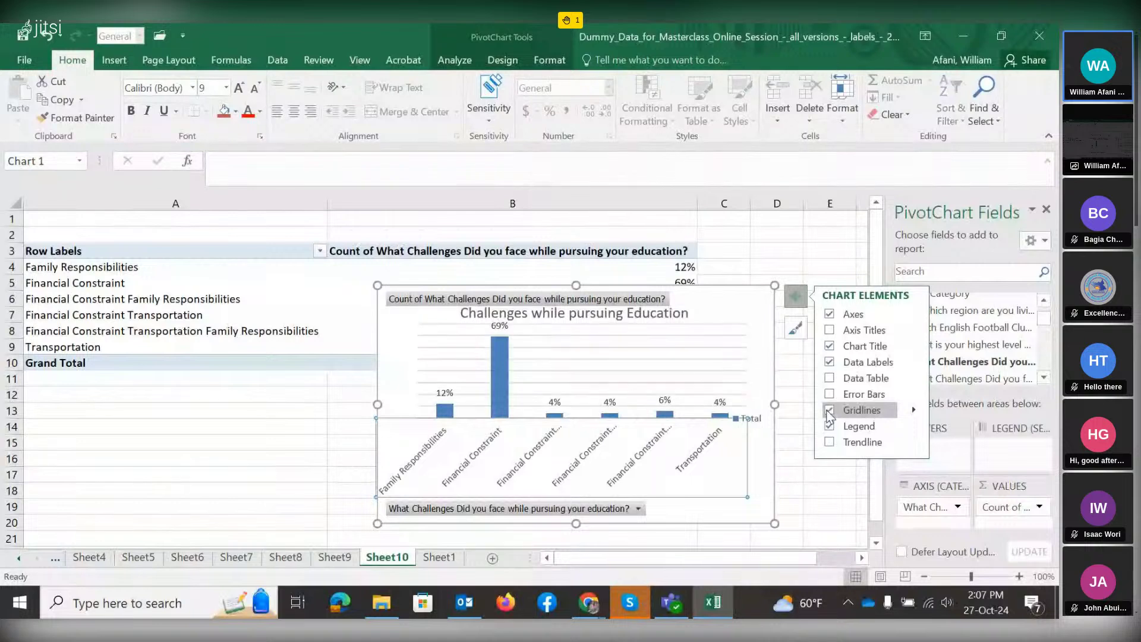
Try linear, exponential and linear forecast trendlines on the education challenges chart and remove them all.
{"action": "left_click", "coordinate": [830, 442]}
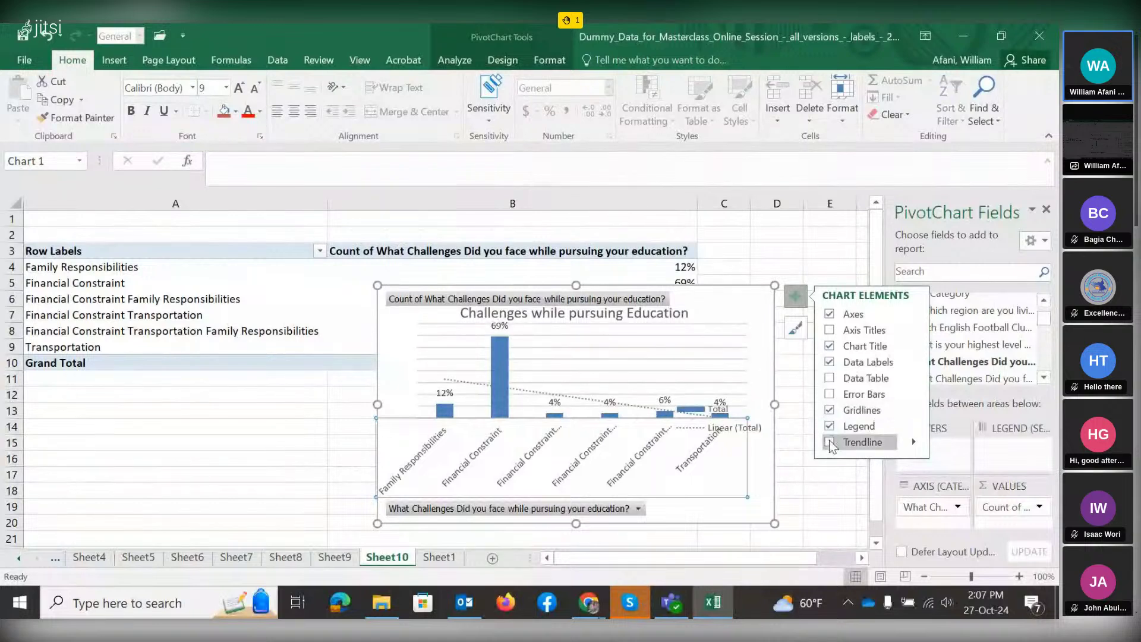
{"action": "left_click", "coordinate": [830, 442]}
{"action": "left_click", "coordinate": [829, 443]}
{"action": "left_click", "coordinate": [830, 443]}
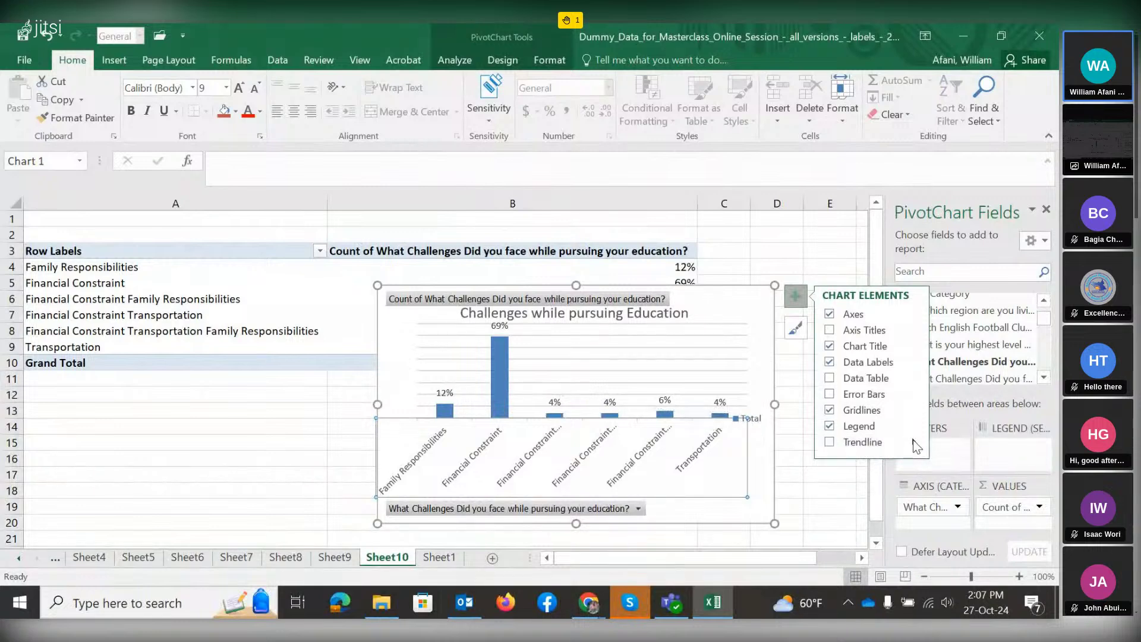
{"action": "left_click", "coordinate": [830, 443]}
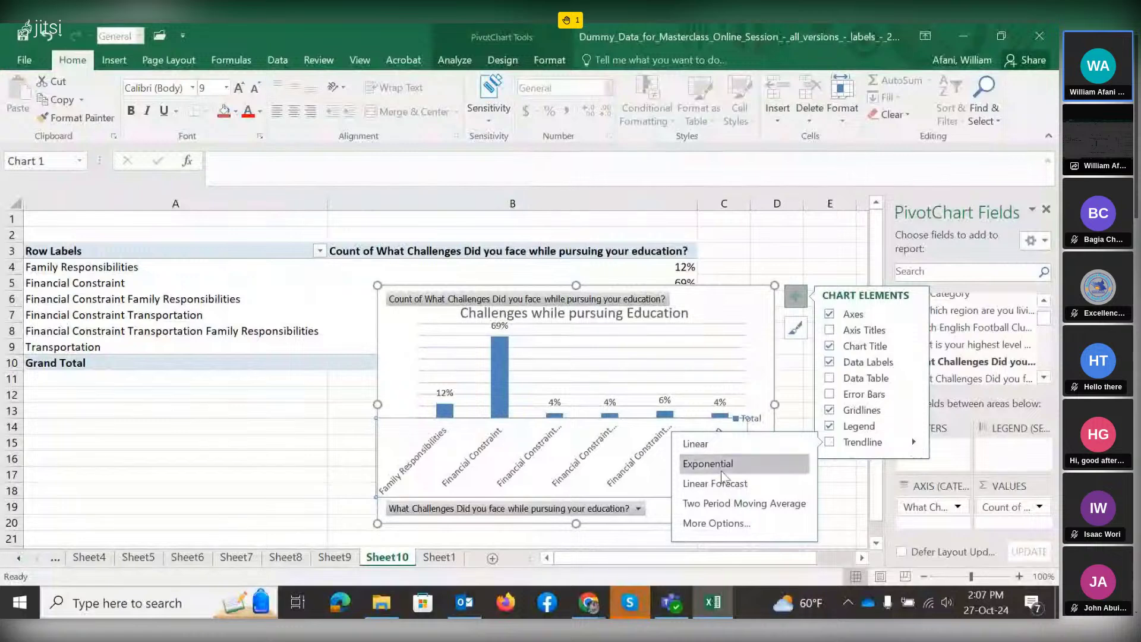
{"action": "left_click", "coordinate": [830, 443]}
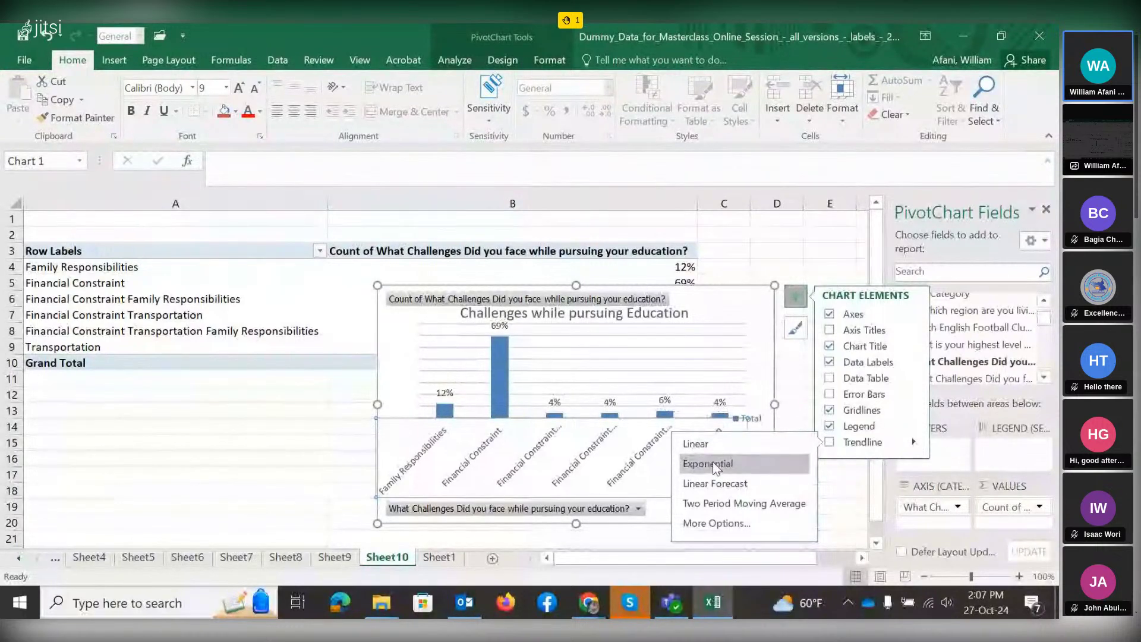
{"action": "left_click", "coordinate": [712, 462]}
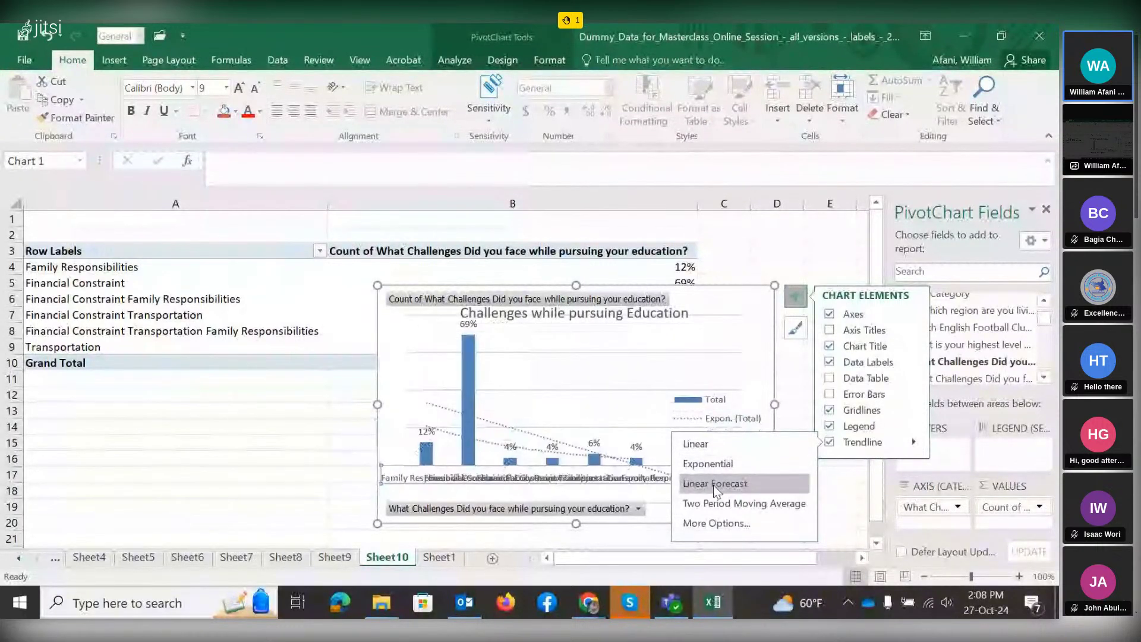
{"action": "left_click", "coordinate": [714, 491]}
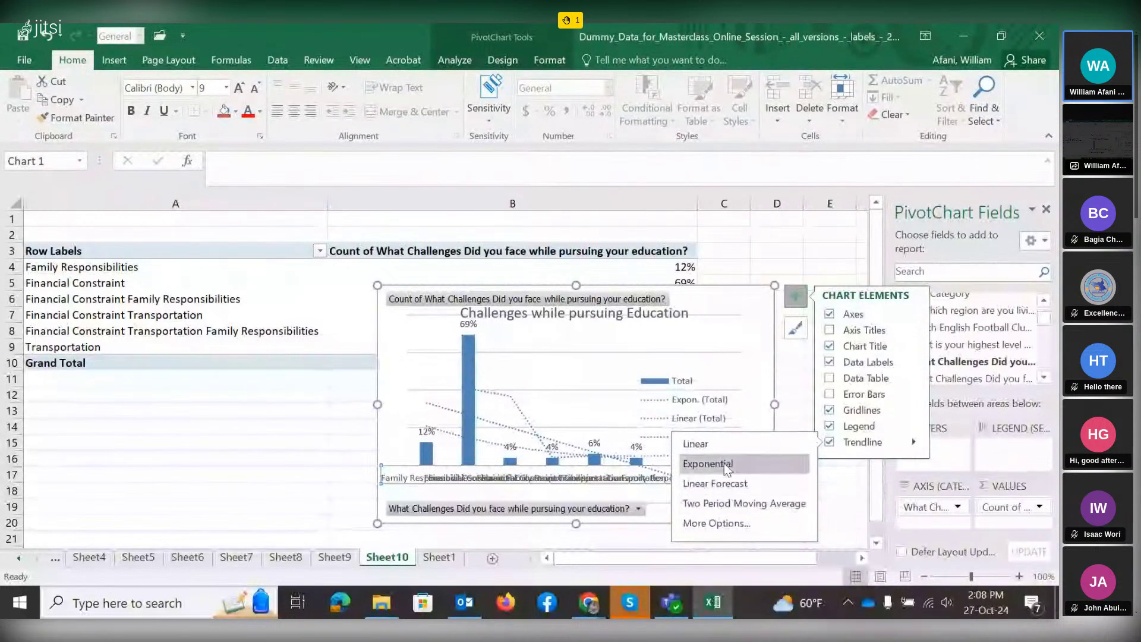
{"action": "left_click", "coordinate": [829, 442]}
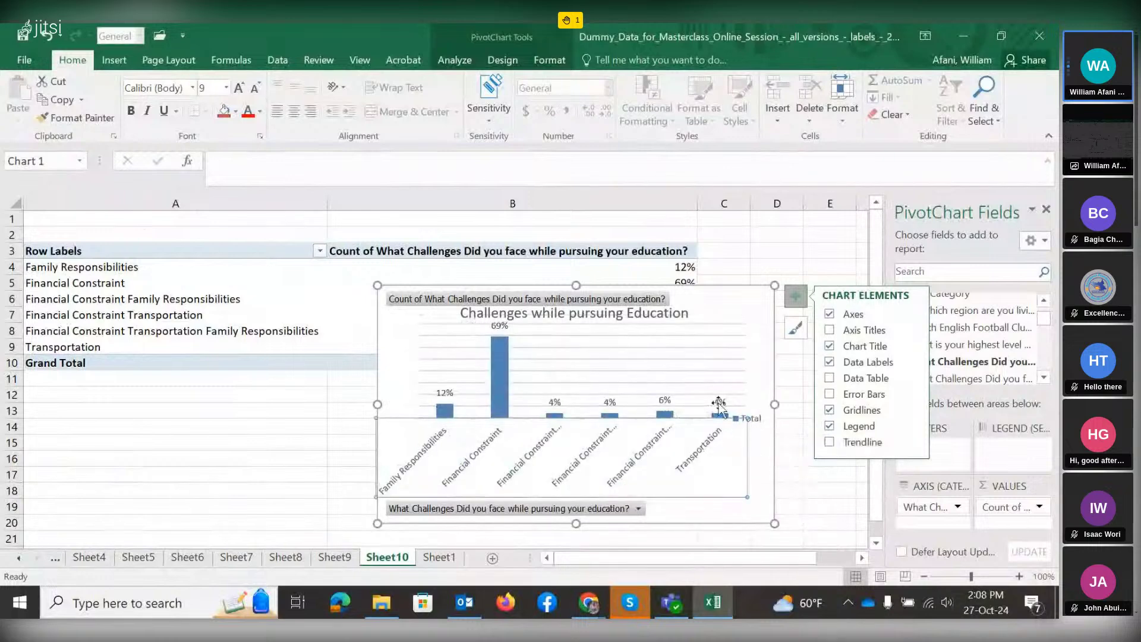
Open Sheet1, check the Jitsi meeting chat in Chrome and return to the Excel workbook.
{"action": "left_click", "coordinate": [438, 557]}
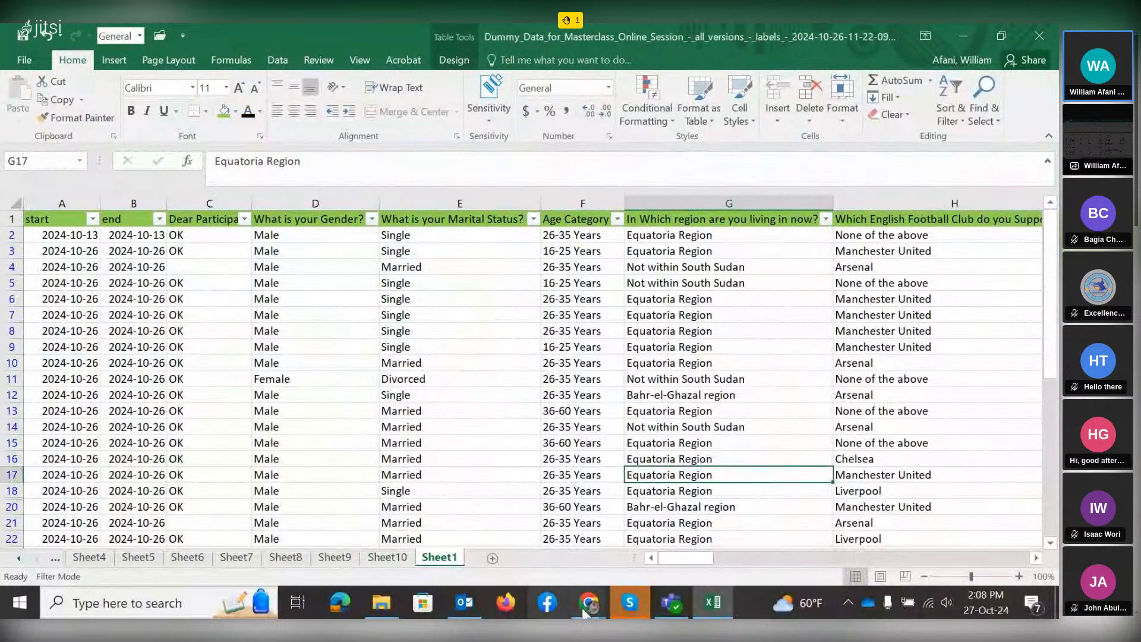
{"action": "mouse_move", "coordinate": [591, 607]}
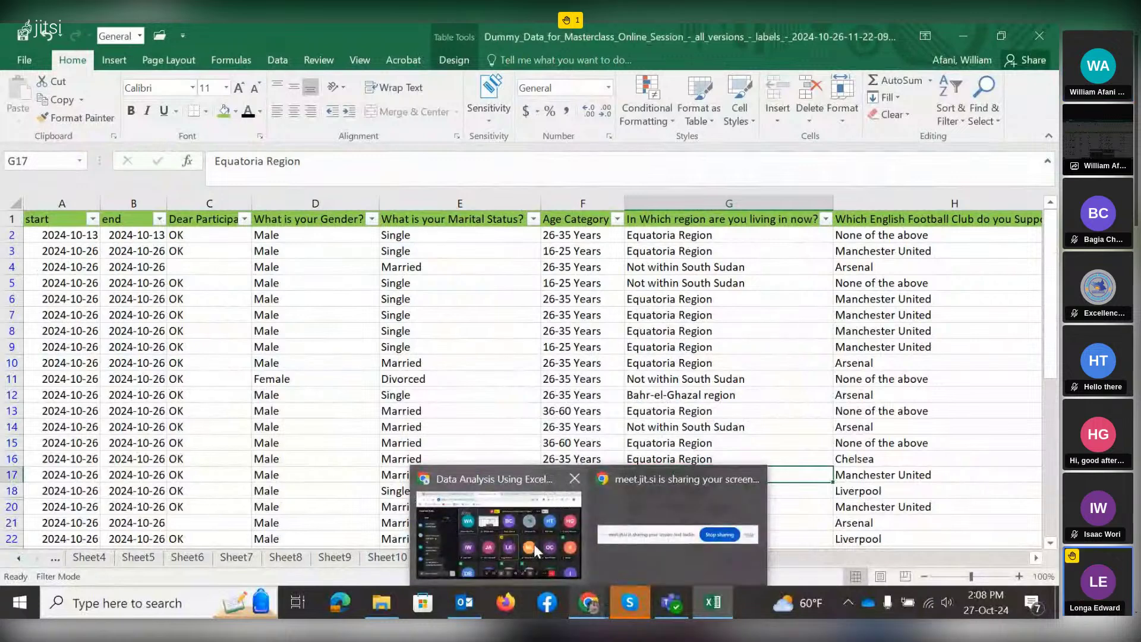
{"action": "left_click", "coordinate": [534, 549]}
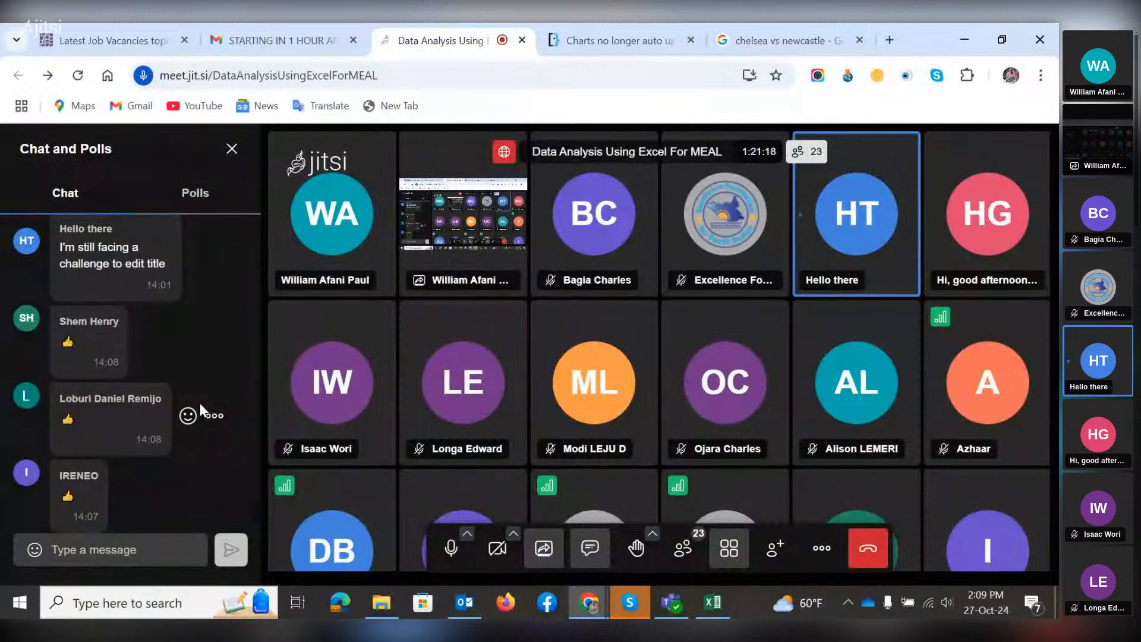
{"action": "left_click", "coordinate": [713, 602]}
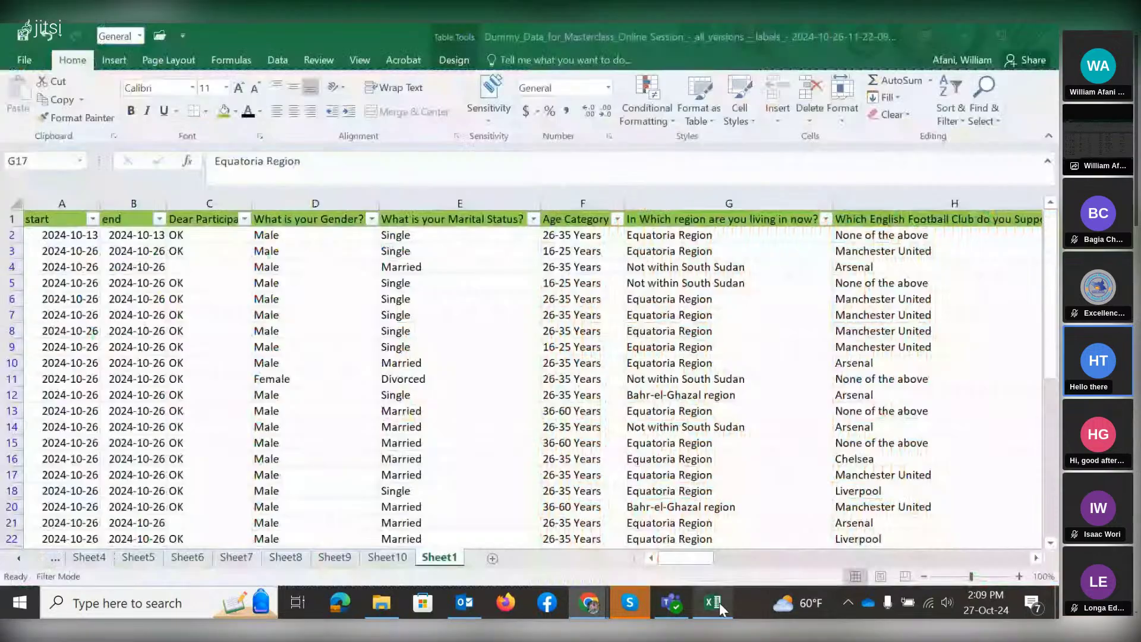
Append trial text to the "Highest level of education" chart title on Sheet9, delete it, and place the cursor within the title.
{"action": "left_click", "coordinate": [335, 557]}
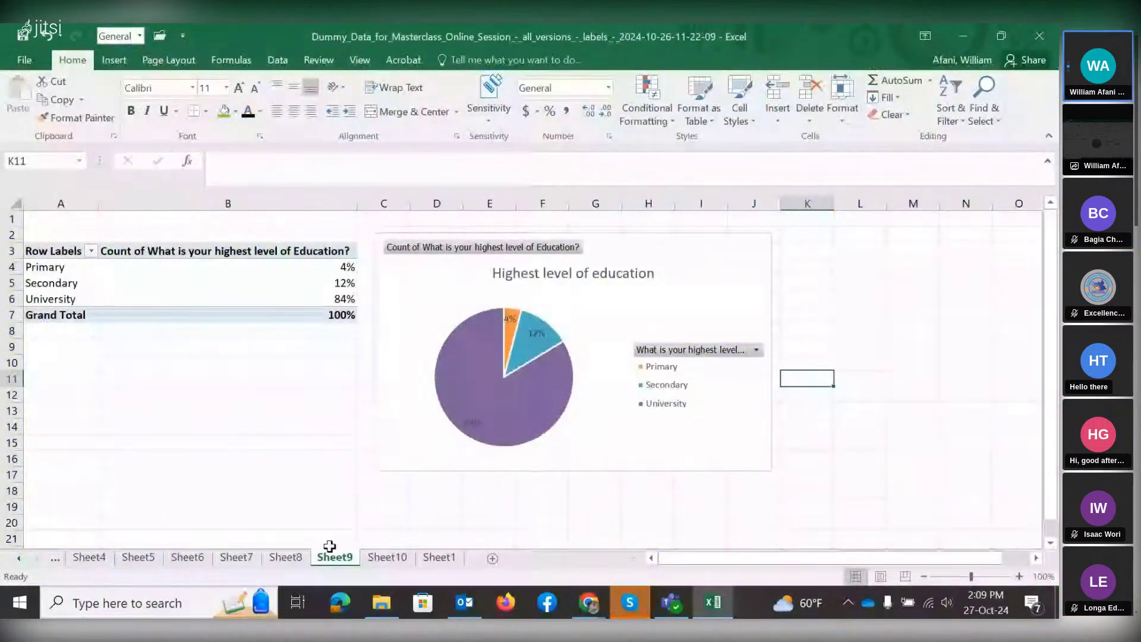
{"action": "left_click", "coordinate": [569, 278]}
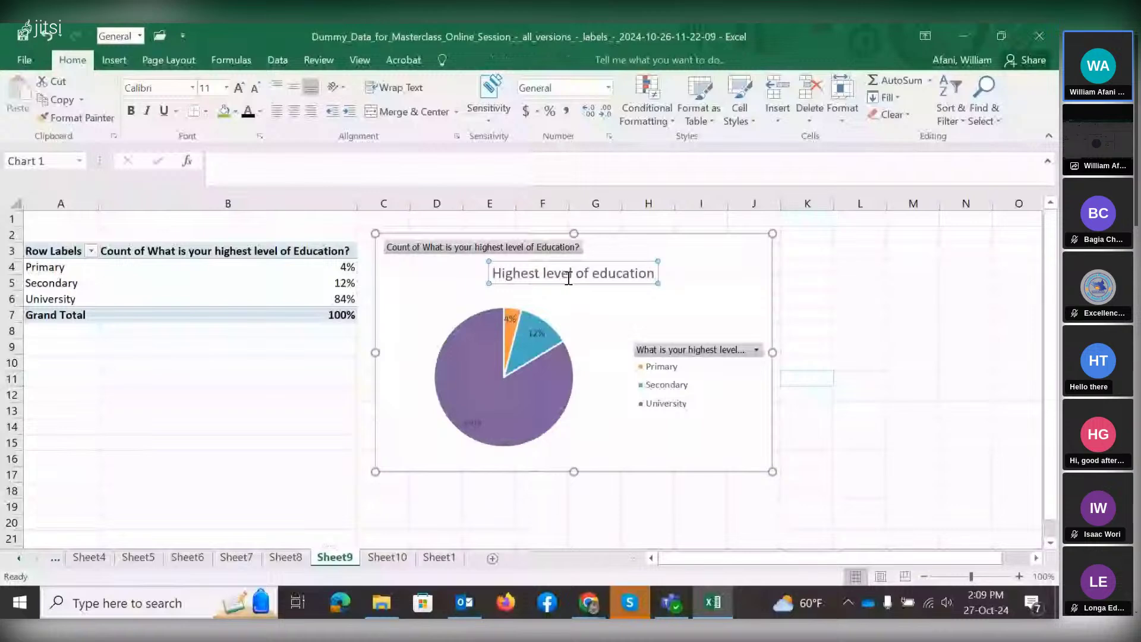
{"action": "left_click", "coordinate": [654, 278]}
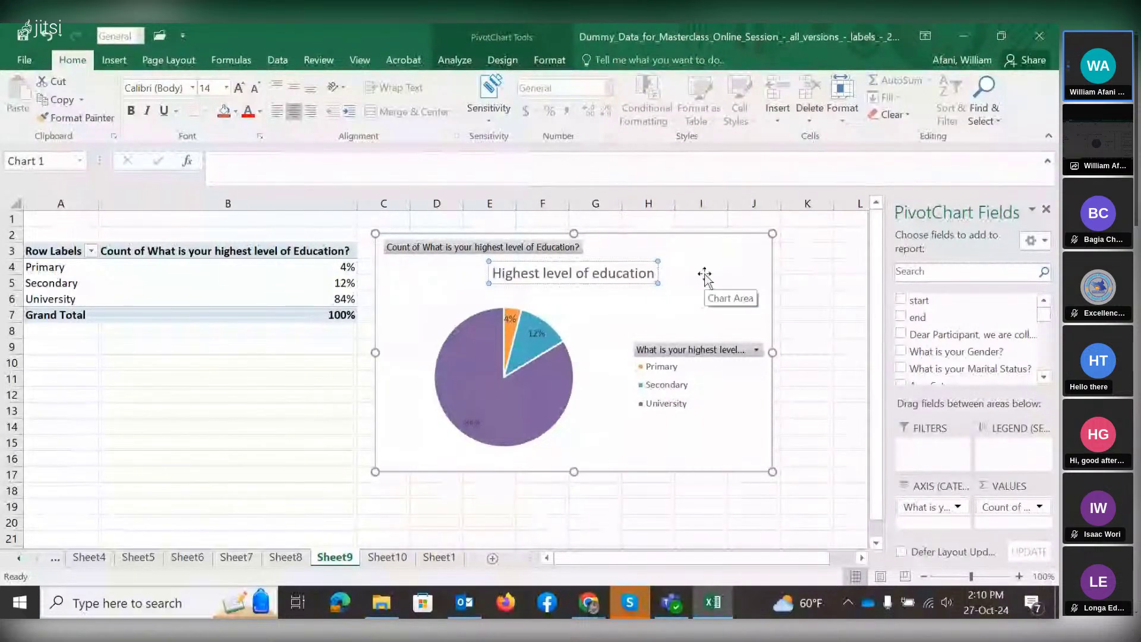
{"action": "type", "text": "agaga"}
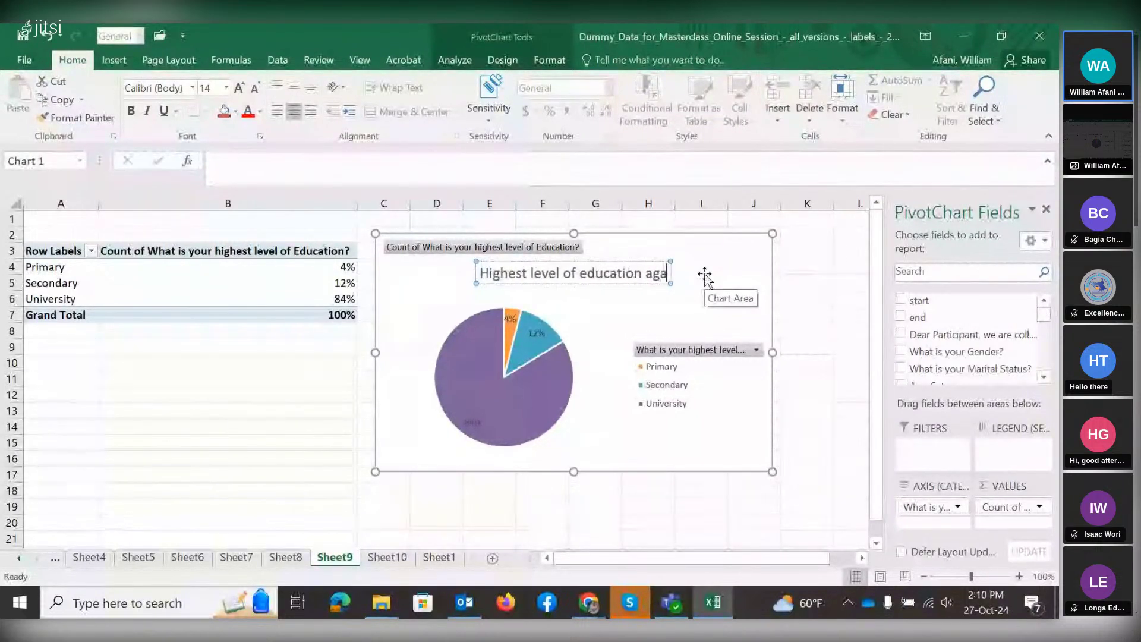
{"action": "key", "text": "BackSpace"}
{"action": "key", "text": "BackSpace"}
{"action": "key", "text": "BackSpace"}
{"action": "key", "text": "BackSpace"}
{"action": "key", "text": "BackSpace"}
{"action": "key", "text": "BackSpace"}
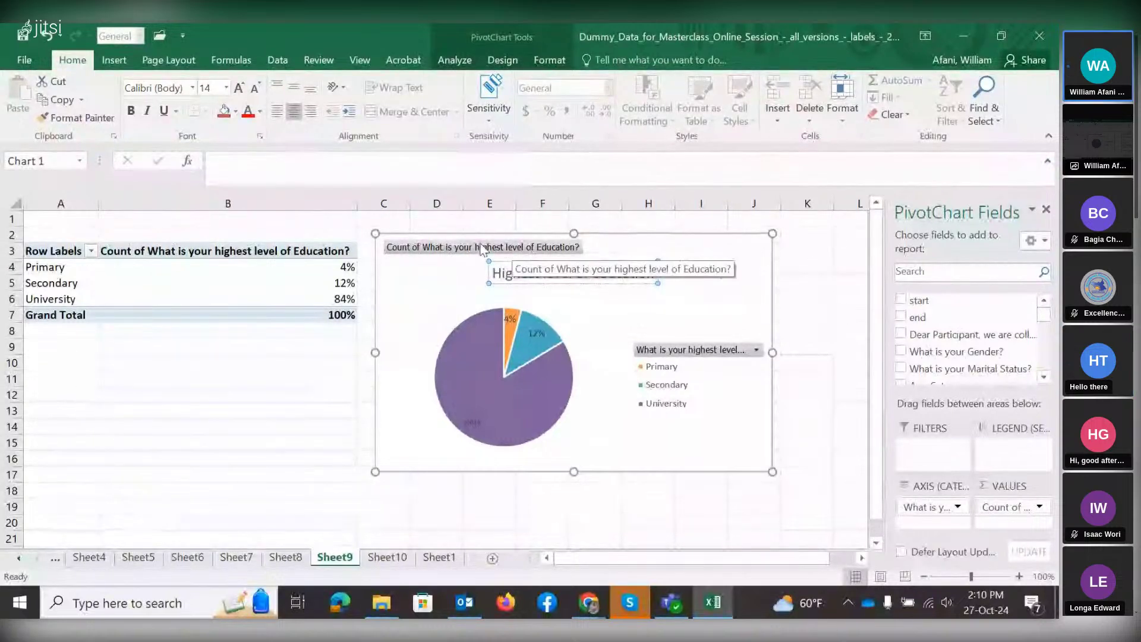
{"action": "left_click", "coordinate": [623, 274]}
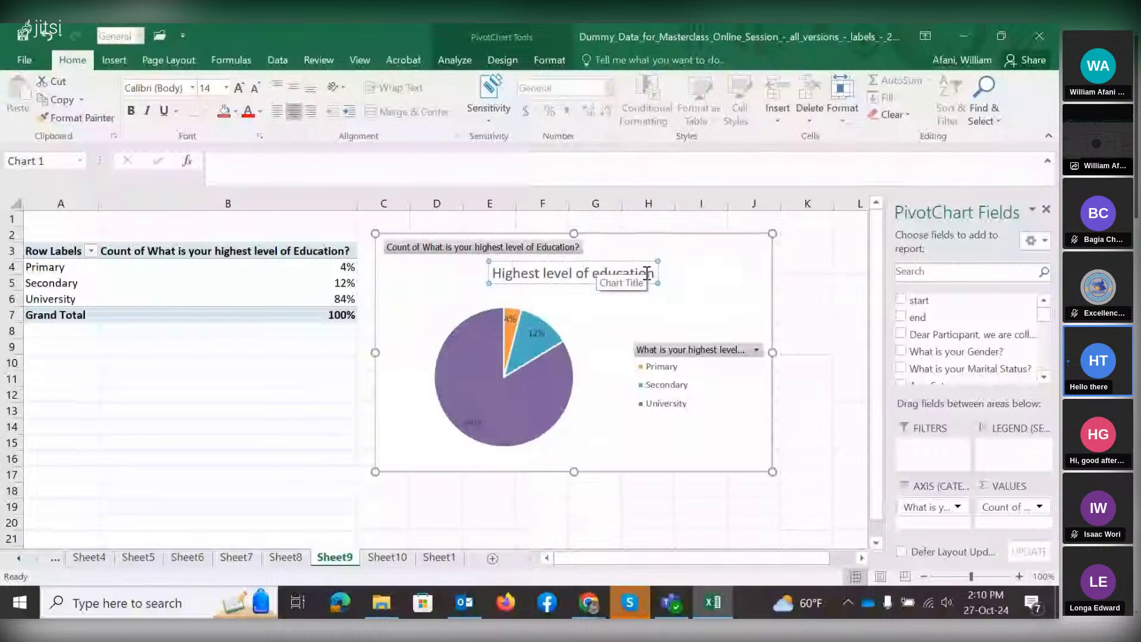
{"action": "left_click", "coordinate": [648, 274]}
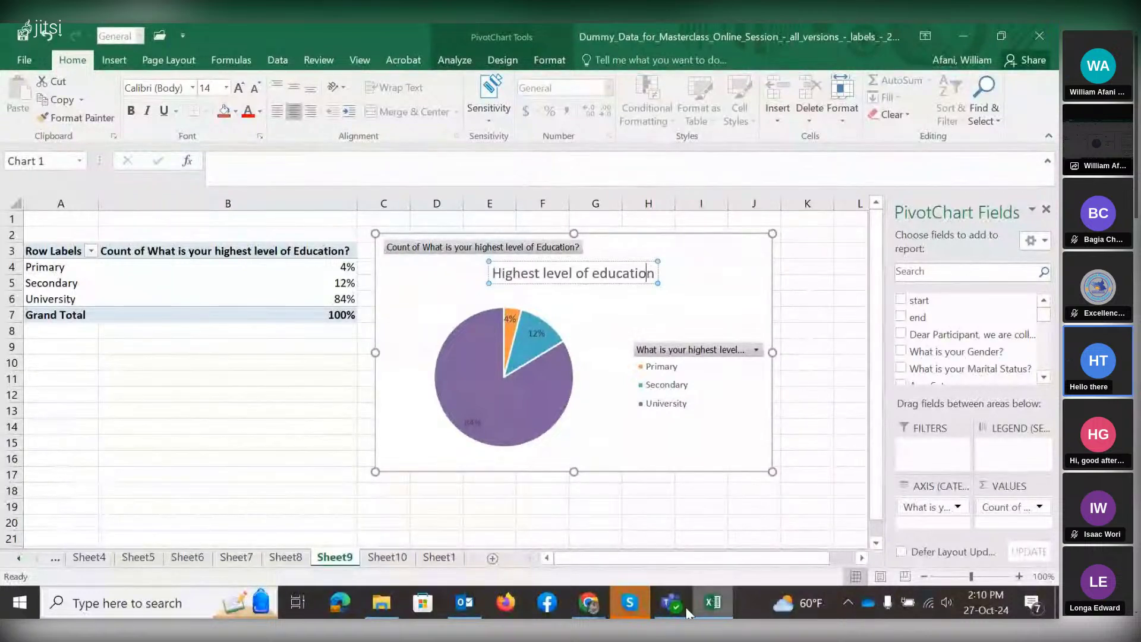
View the Jitsi meeting window in Chrome and switch back to the Excel workbook.
{"action": "mouse_move", "coordinate": [592, 605]}
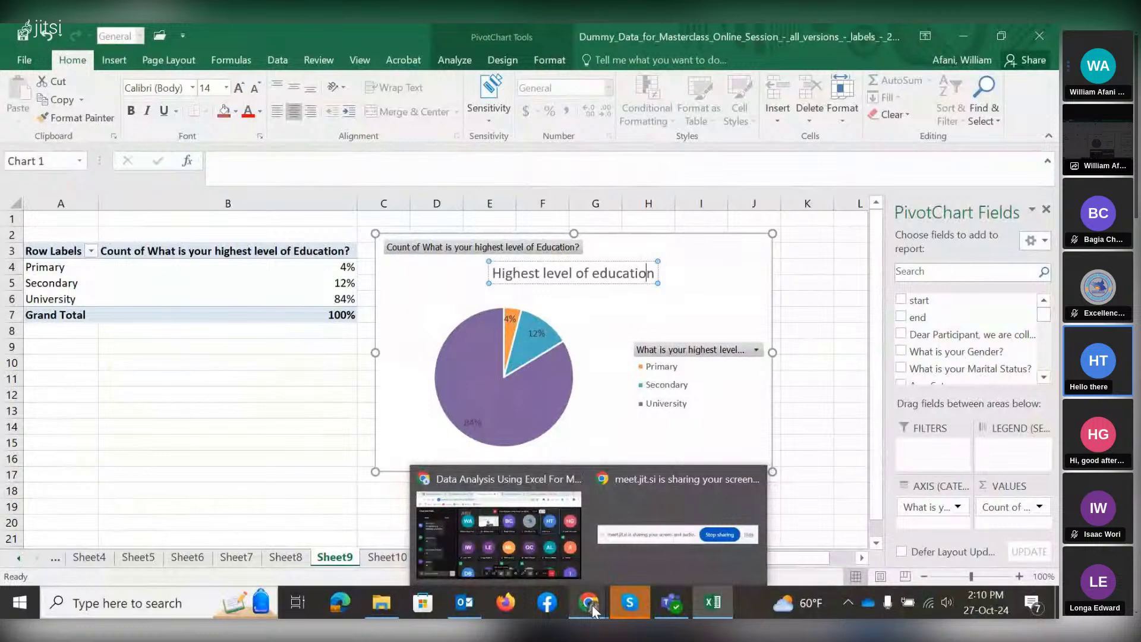
{"action": "left_click", "coordinate": [541, 547]}
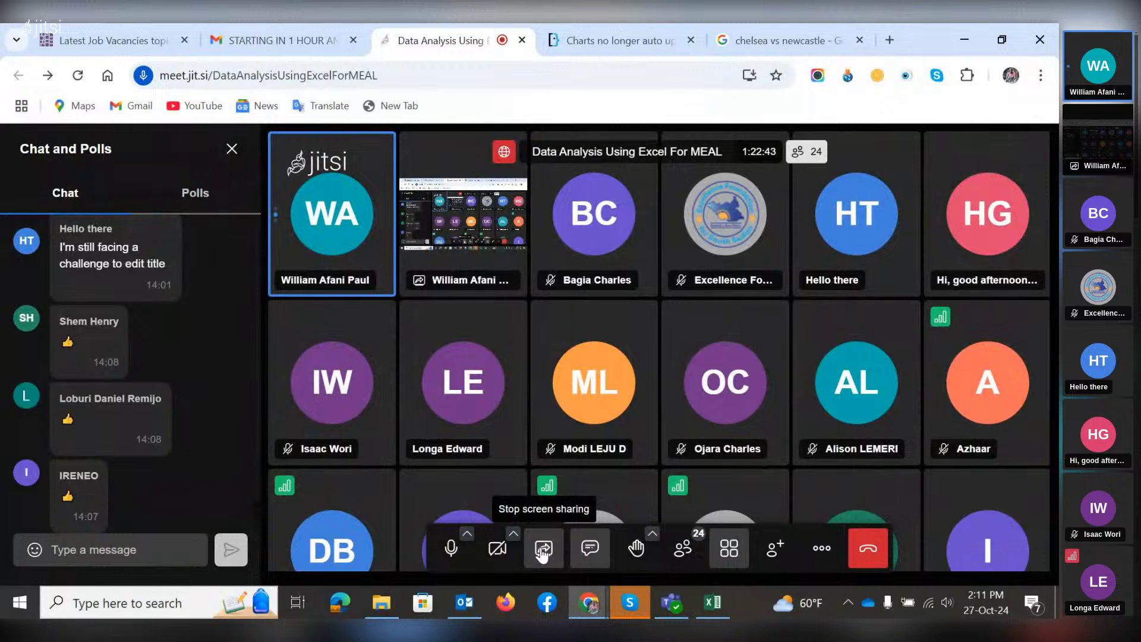
{"action": "left_click", "coordinate": [714, 602]}
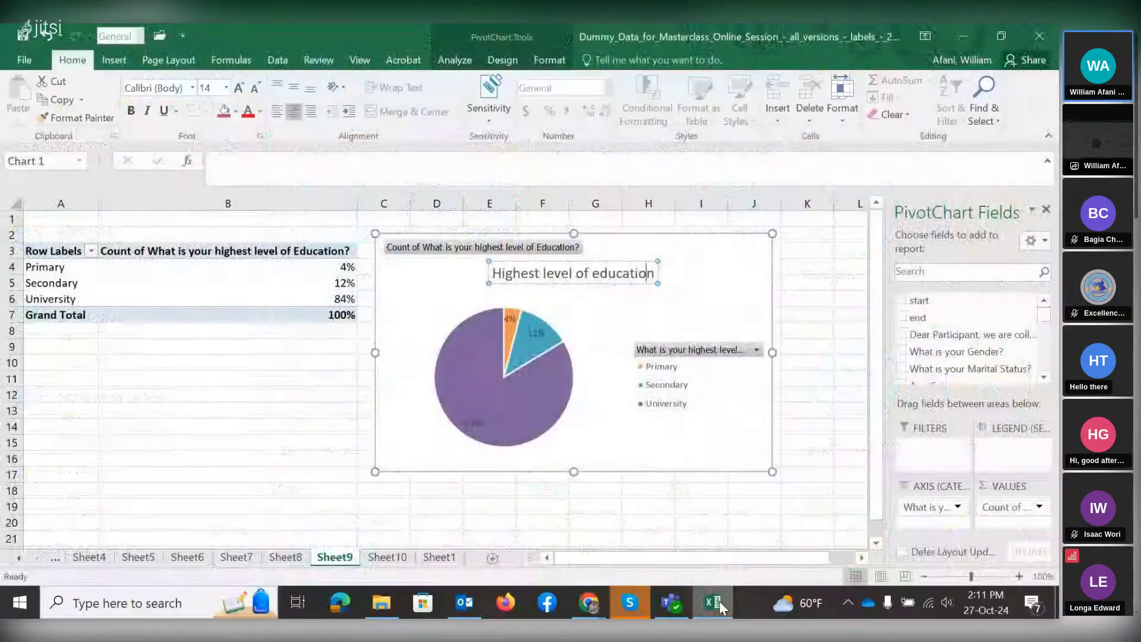
Examine the survey question columns on Sheet1, from the gender and region questions through to the advice-when-facing-challenges columns.
{"action": "left_click", "coordinate": [829, 319]}
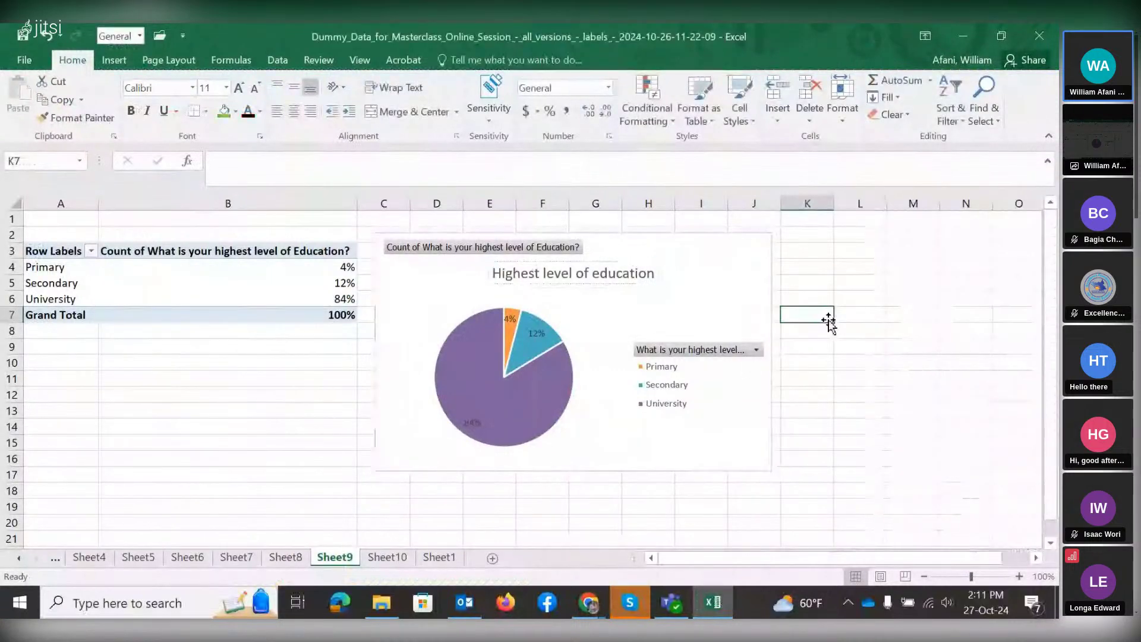
{"action": "left_click", "coordinate": [443, 559]}
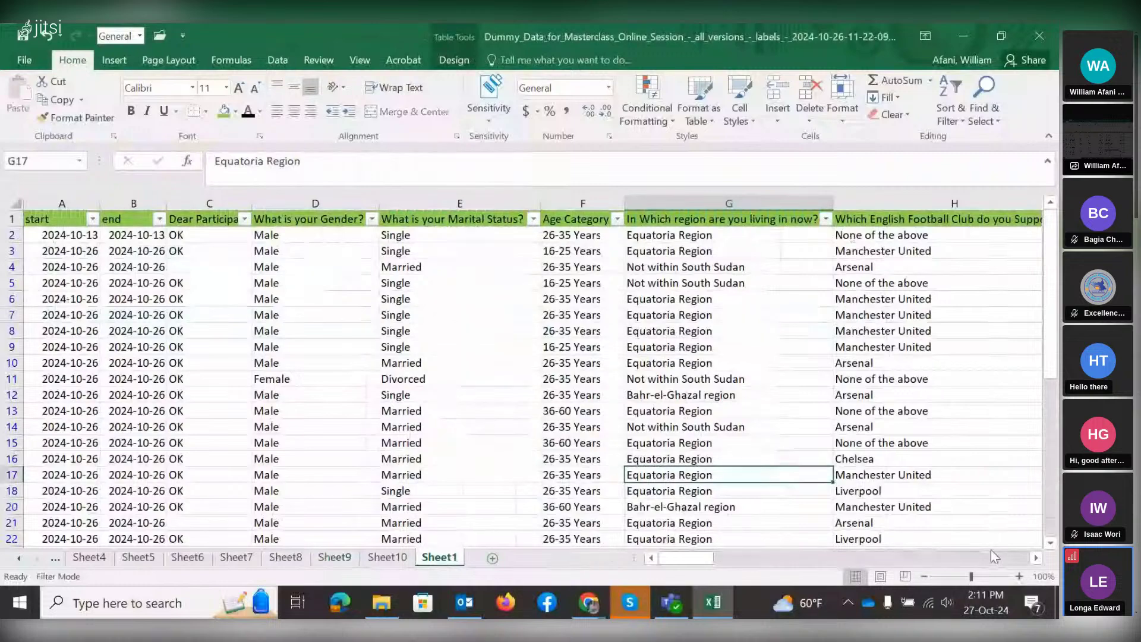
{"action": "left_click", "coordinate": [1036, 557]}
{"action": "left_click", "coordinate": [1036, 558]}
{"action": "left_click", "coordinate": [1036, 557]}
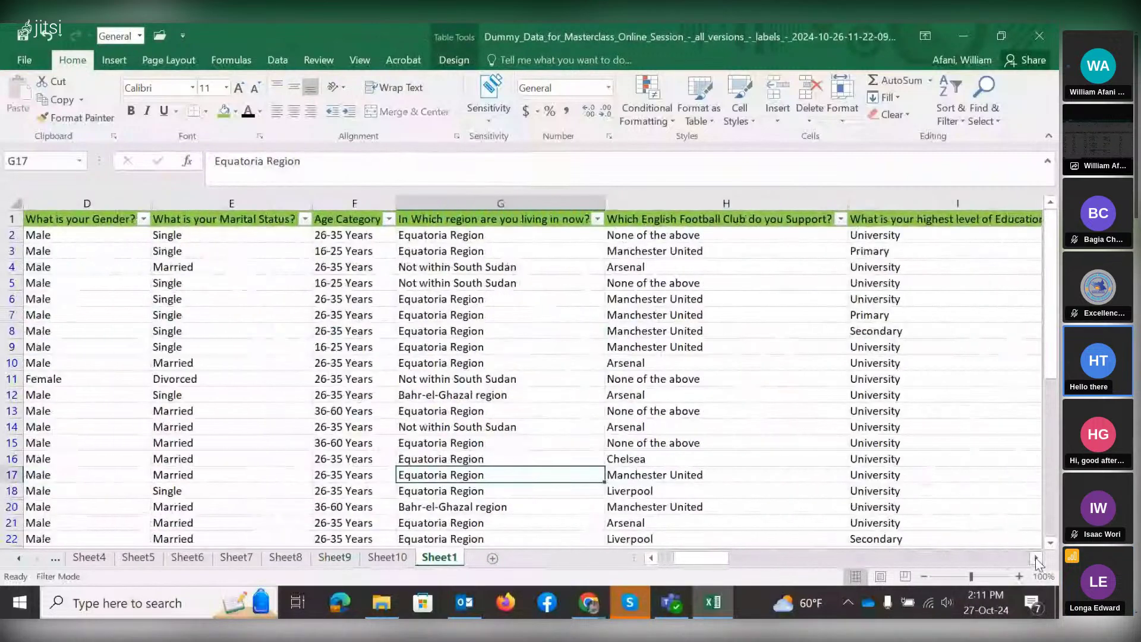
{"action": "left_click", "coordinate": [1036, 558]}
{"action": "left_click", "coordinate": [1035, 558]}
{"action": "left_click", "coordinate": [1035, 557]}
{"action": "left_click", "coordinate": [1036, 558]}
{"action": "left_click", "coordinate": [1035, 558]}
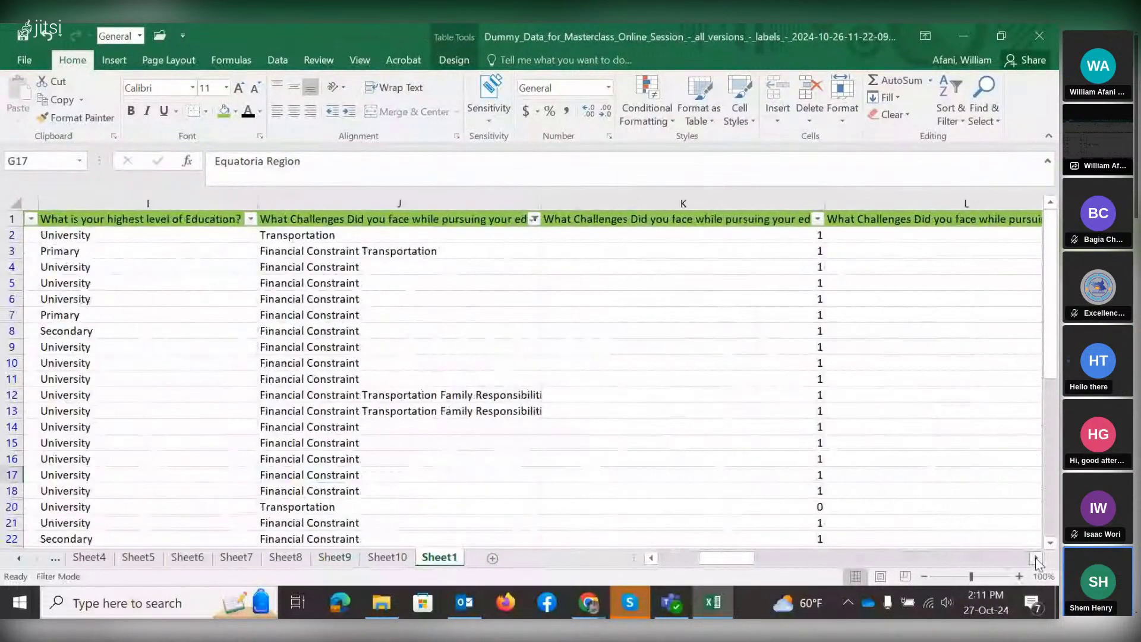
{"action": "left_click", "coordinate": [1036, 558]}
{"action": "left_click", "coordinate": [1035, 557]}
{"action": "left_click", "coordinate": [1035, 558]}
{"action": "left_click", "coordinate": [1036, 557]}
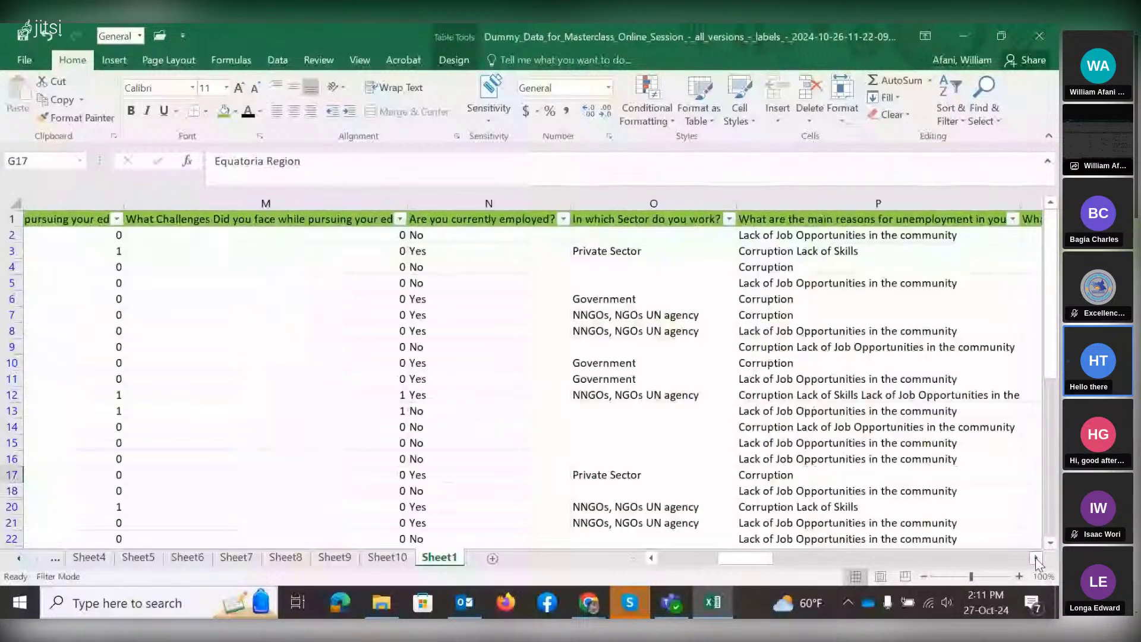
{"action": "left_click", "coordinate": [1035, 558]}
{"action": "left_click", "coordinate": [1036, 558]}
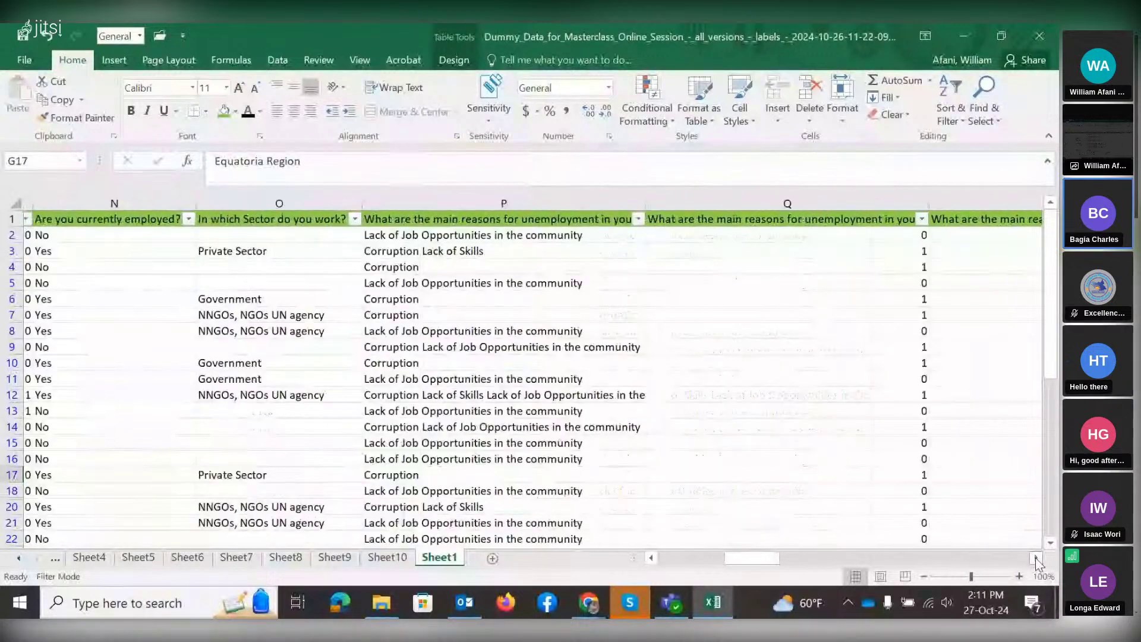
{"action": "left_click", "coordinate": [1036, 557]}
{"action": "left_click", "coordinate": [1036, 558]}
{"action": "left_click", "coordinate": [1036, 558]}
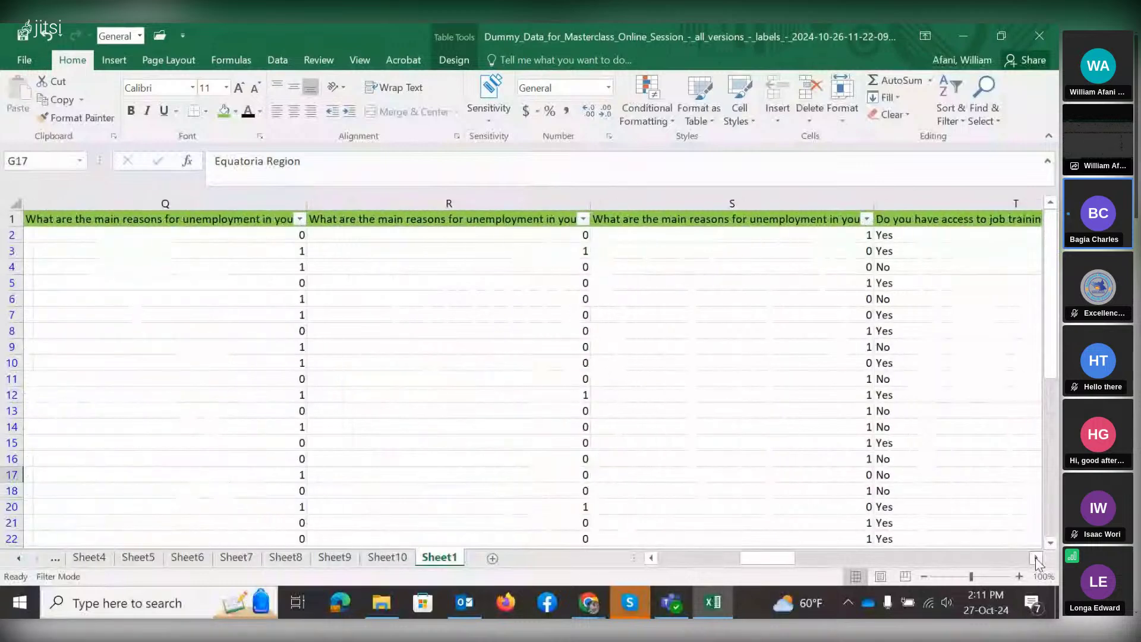
{"action": "left_click", "coordinate": [1036, 558]}
{"action": "left_click", "coordinate": [1036, 557]}
{"action": "left_click", "coordinate": [1035, 558]}
{"action": "left_click", "coordinate": [1036, 558]}
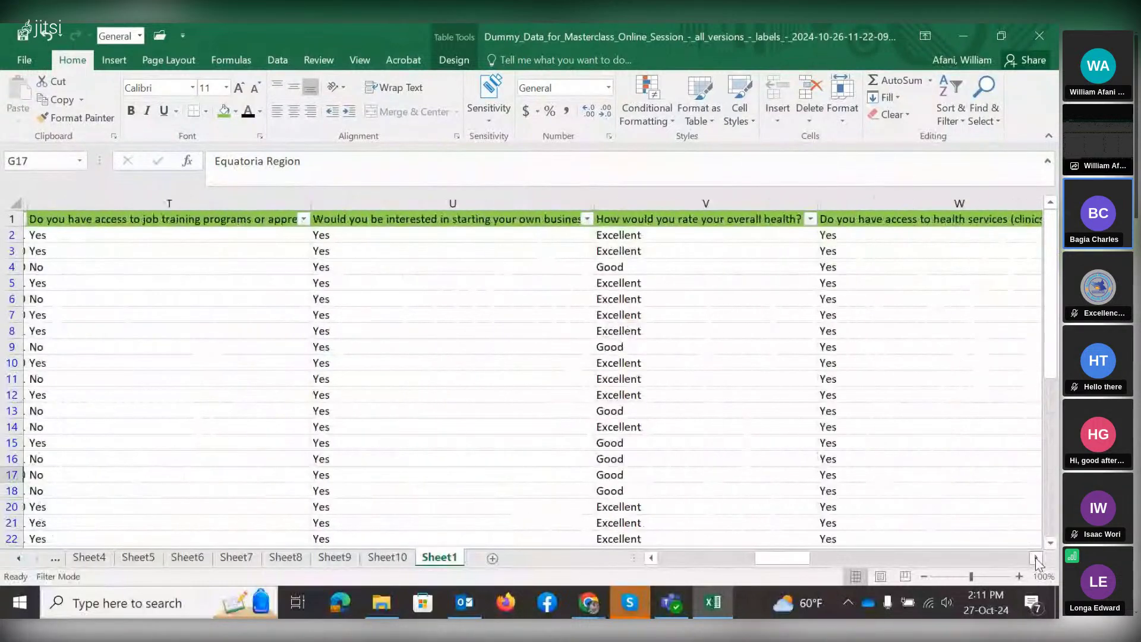
{"action": "left_click", "coordinate": [1035, 557]}
{"action": "left_click", "coordinate": [1036, 558]}
{"action": "left_click", "coordinate": [1036, 557]}
{"action": "left_click", "coordinate": [1035, 558]}
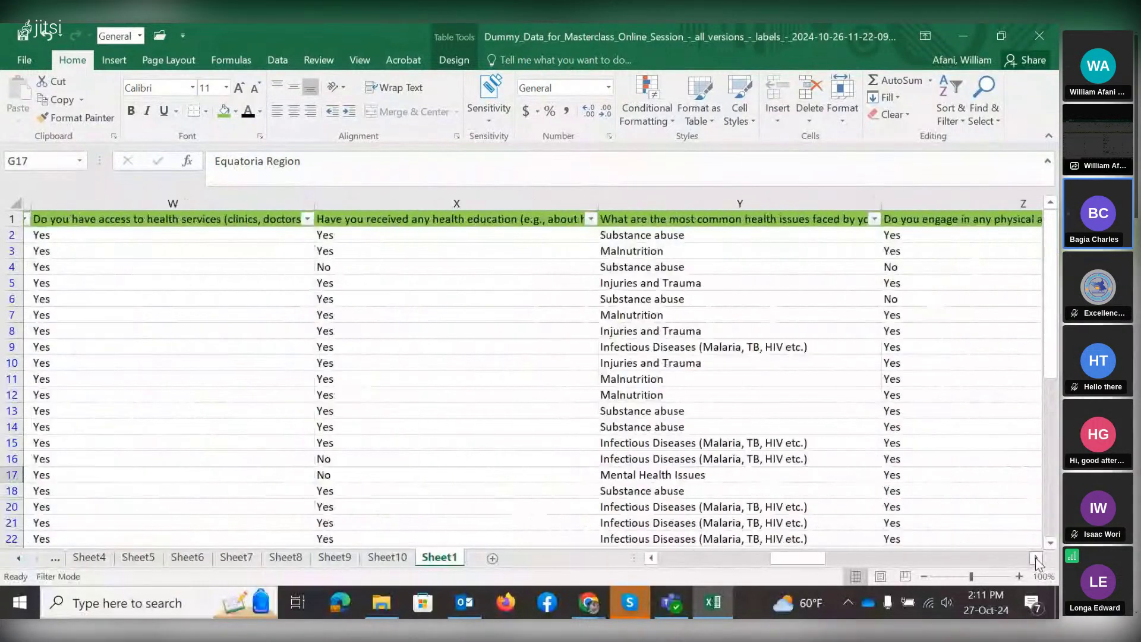
{"action": "left_click", "coordinate": [1036, 557]}
{"action": "left_click", "coordinate": [1035, 558]}
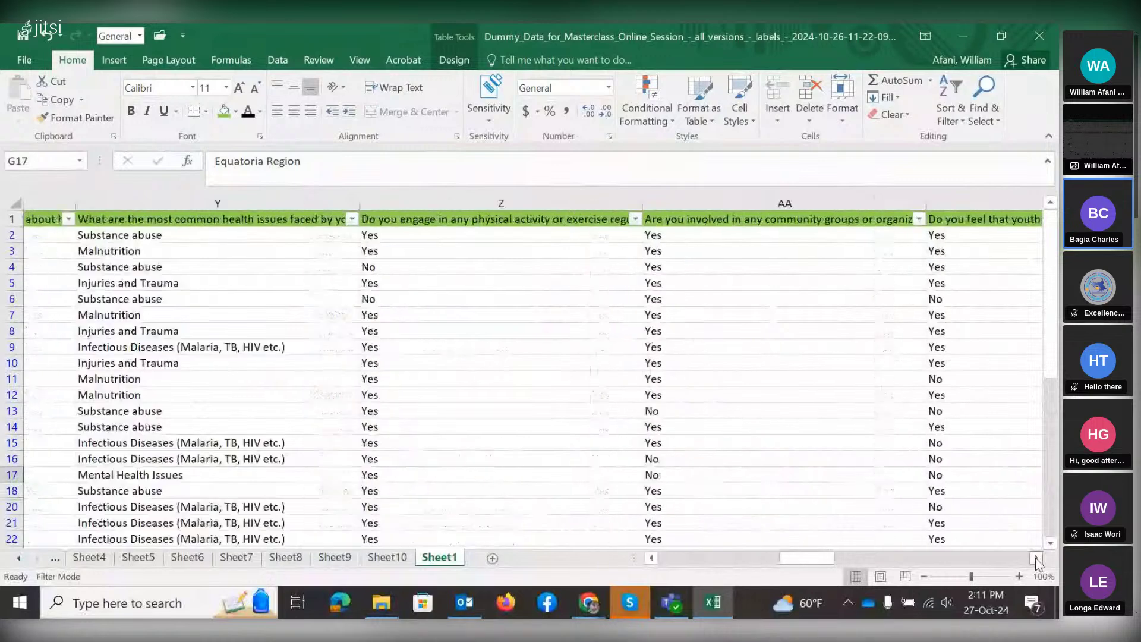
{"action": "left_click", "coordinate": [1035, 558]}
{"action": "left_click", "coordinate": [1036, 558]}
{"action": "left_click", "coordinate": [1035, 558]}
{"action": "left_click", "coordinate": [1035, 557]}
{"action": "left_click", "coordinate": [1036, 558]}
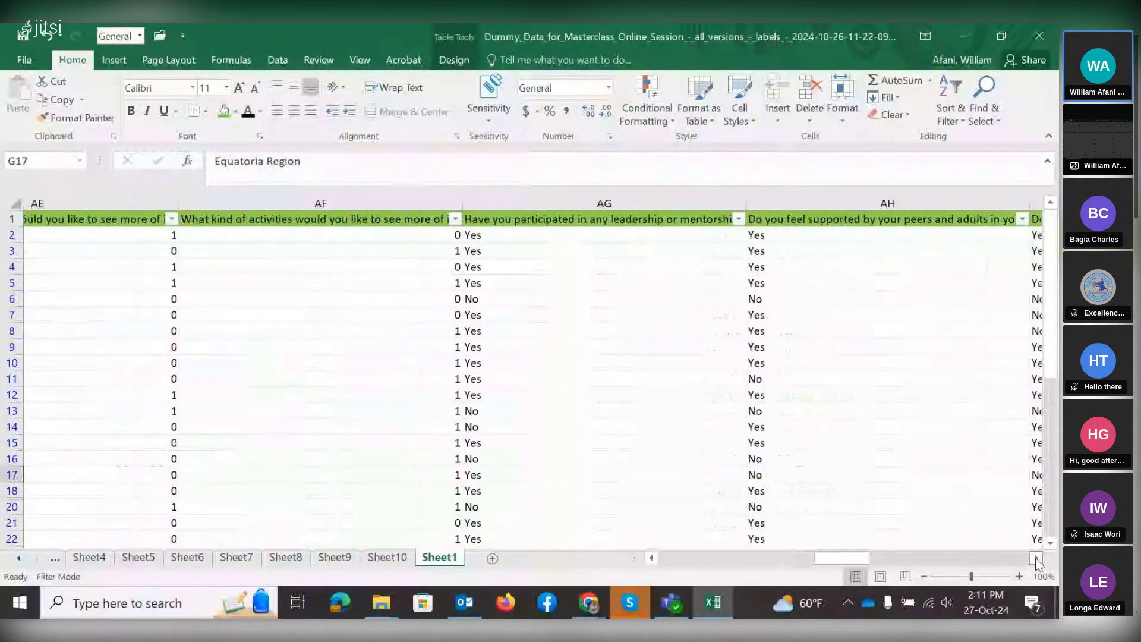
{"action": "left_click", "coordinate": [1036, 558]}
{"action": "left_click", "coordinate": [1036, 558]}
{"action": "left_click", "coordinate": [1036, 558]}
{"action": "left_click", "coordinate": [1036, 557]}
{"action": "left_click", "coordinate": [1035, 558]}
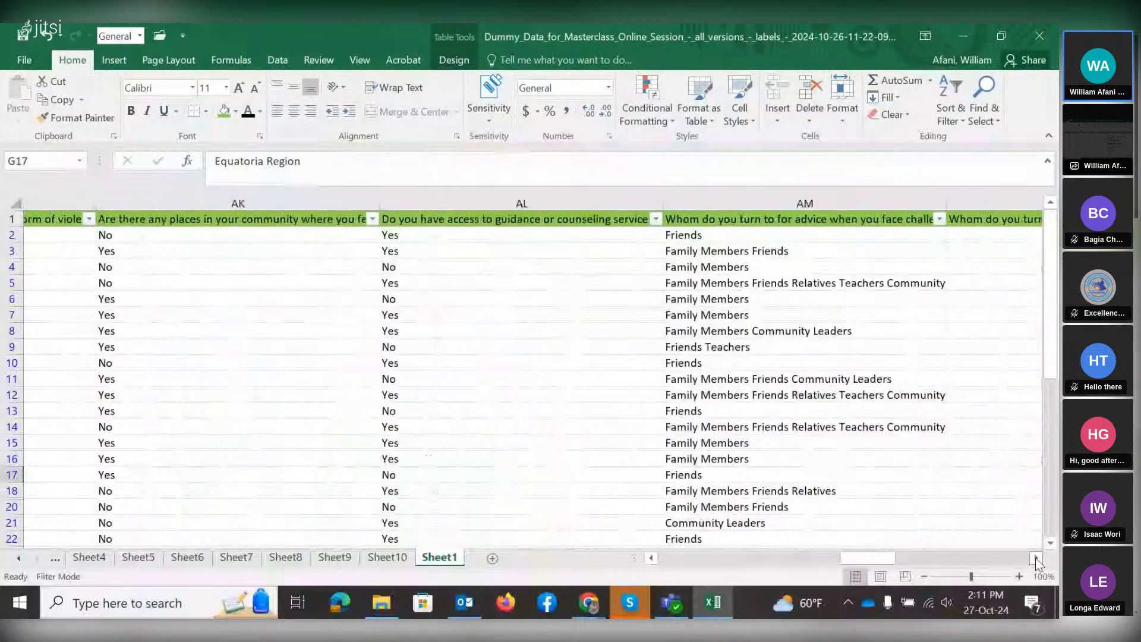
{"action": "left_click", "coordinate": [1036, 558]}
{"action": "left_click", "coordinate": [1035, 558]}
{"action": "left_click", "coordinate": [1036, 557]}
{"action": "left_click", "coordinate": [1036, 557]}
Close the dummy survey data workbook and save its changes.
{"action": "left_click", "coordinate": [1040, 35]}
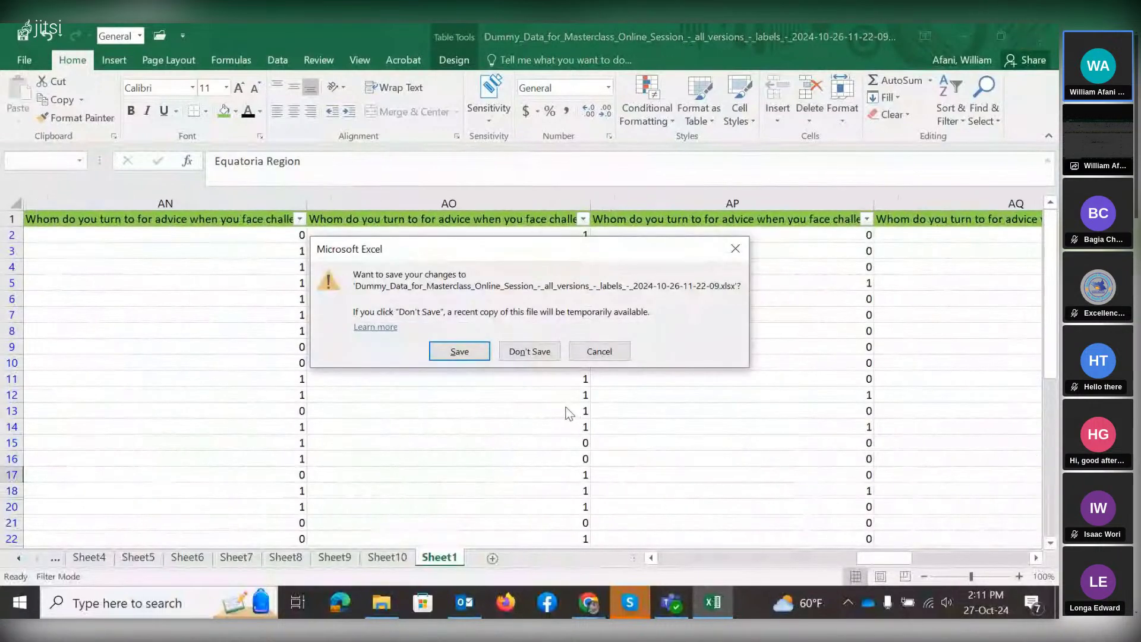
{"action": "left_click", "coordinate": [469, 351]}
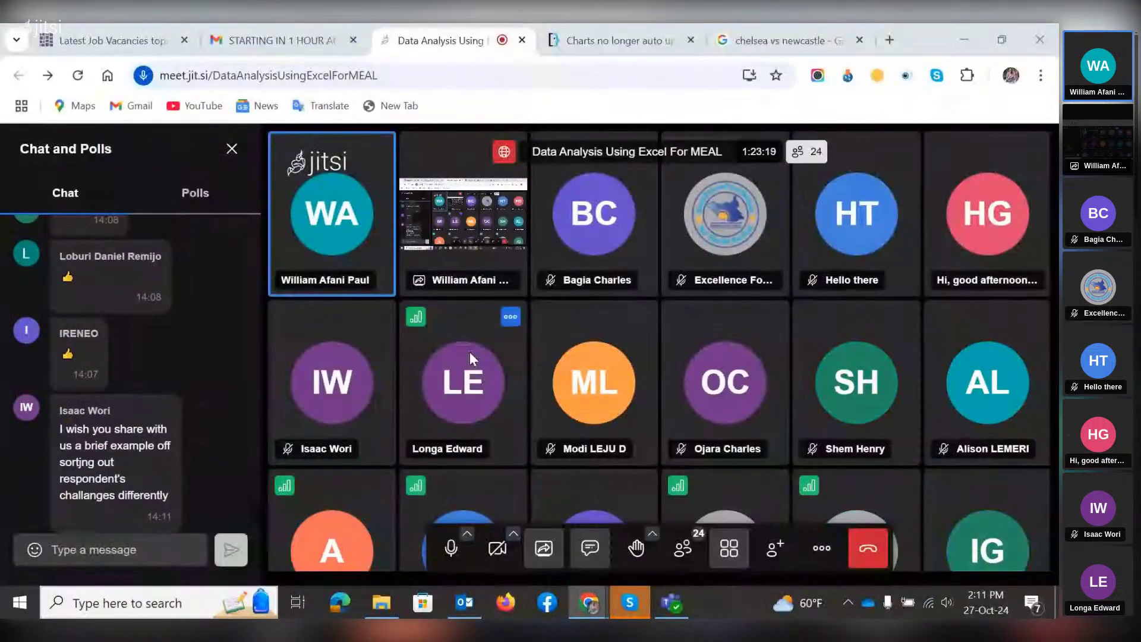
Search Windows for "Raw da" and open the "Raw Data for Analysis" Excel workbook.
{"action": "left_click", "coordinate": [138, 606]}
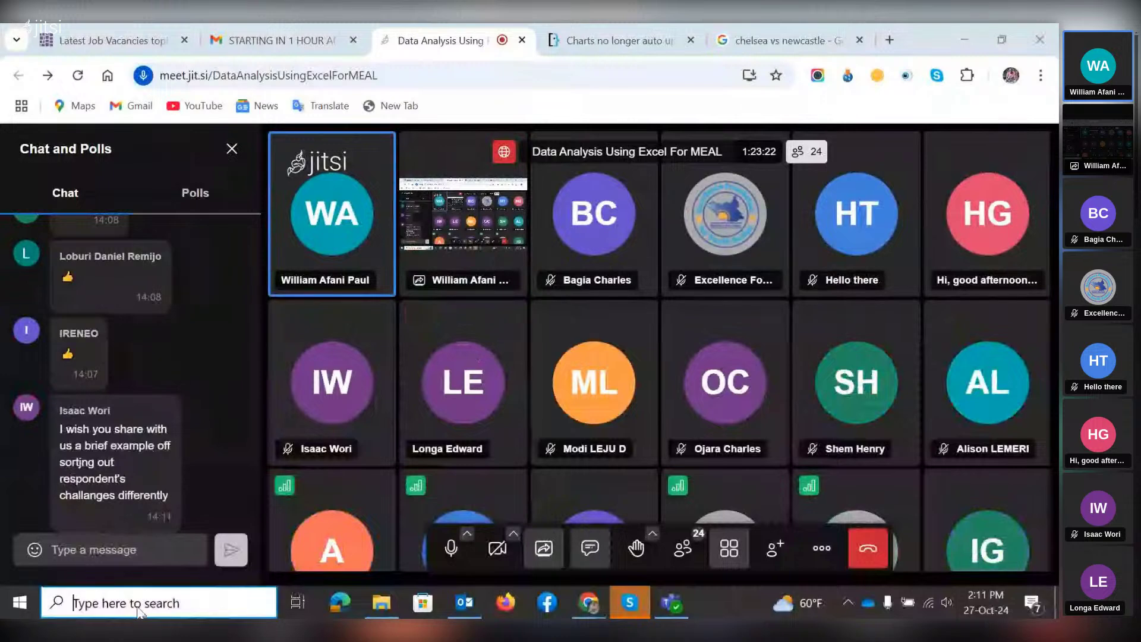
{"action": "type", "text": "Raw"}
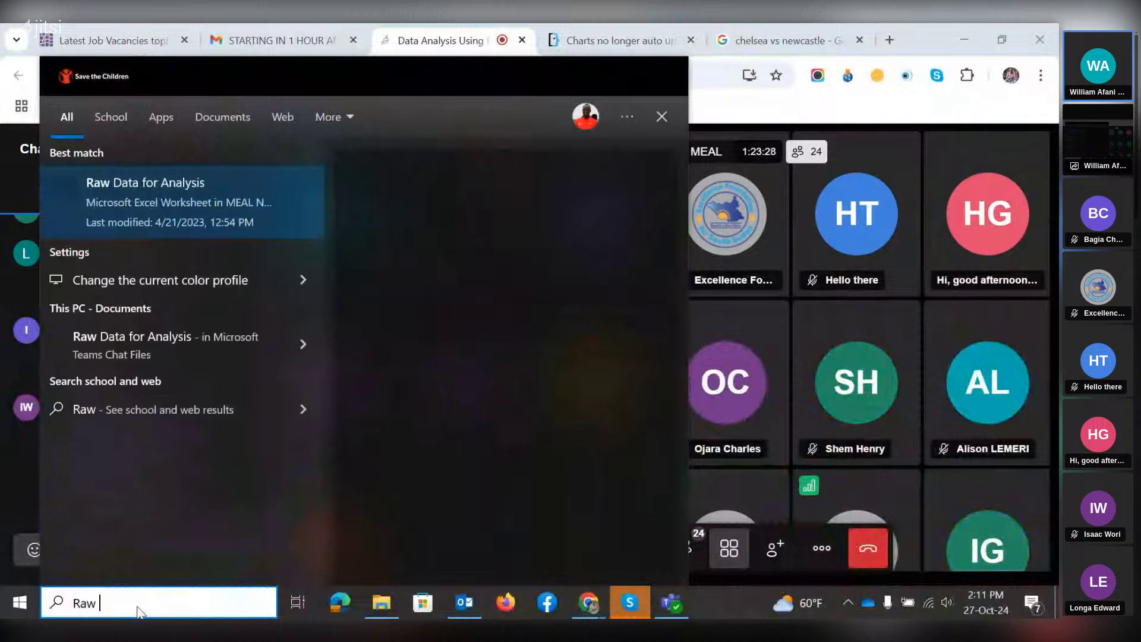
{"action": "type", "text": " d"}
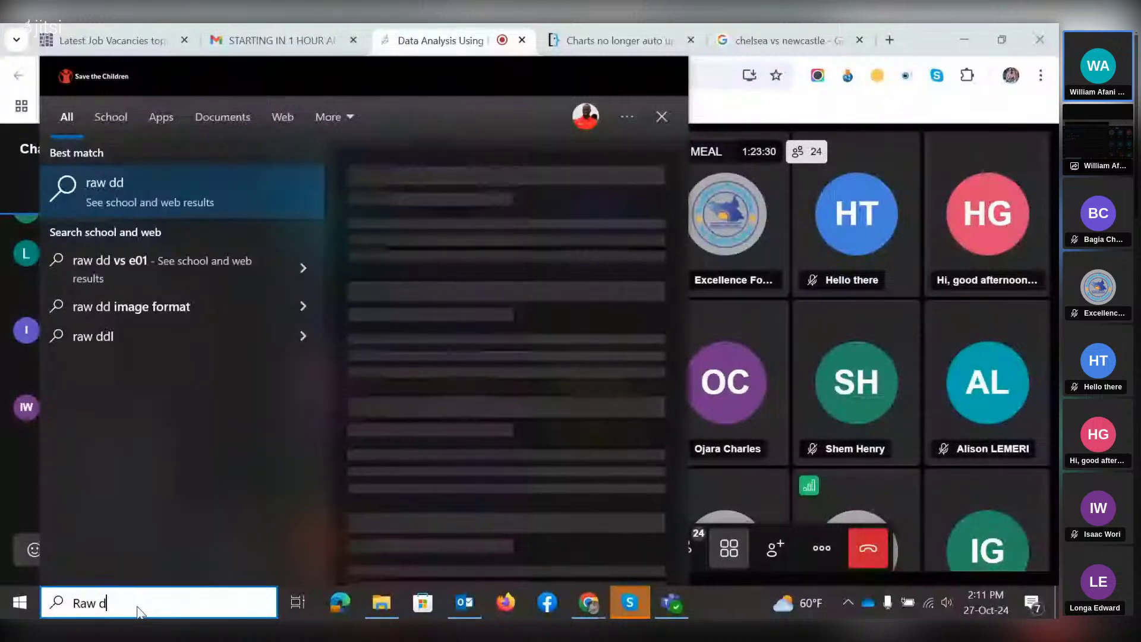
{"action": "type", "text": "a"}
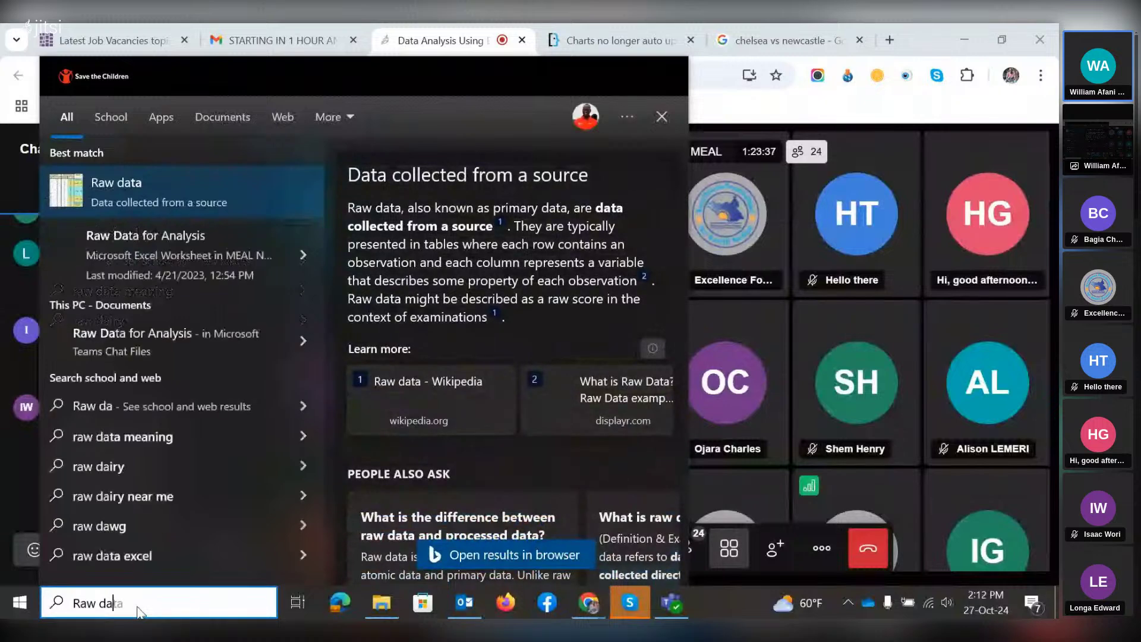
{"action": "left_click", "coordinate": [158, 258]}
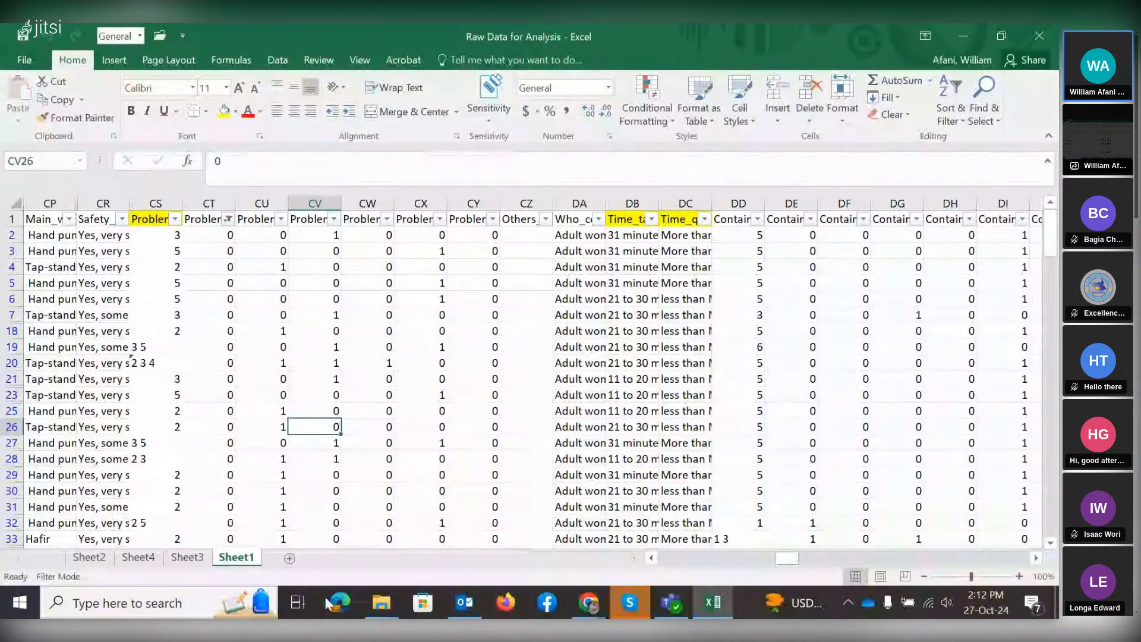
Open the "BASIC DATA ANALYSIS USING MICROSOFT EXCEL FOR M&E" presentation from File Explorer and go to the "How to do data cleaning" slide.
{"action": "left_click", "coordinate": [387, 607]}
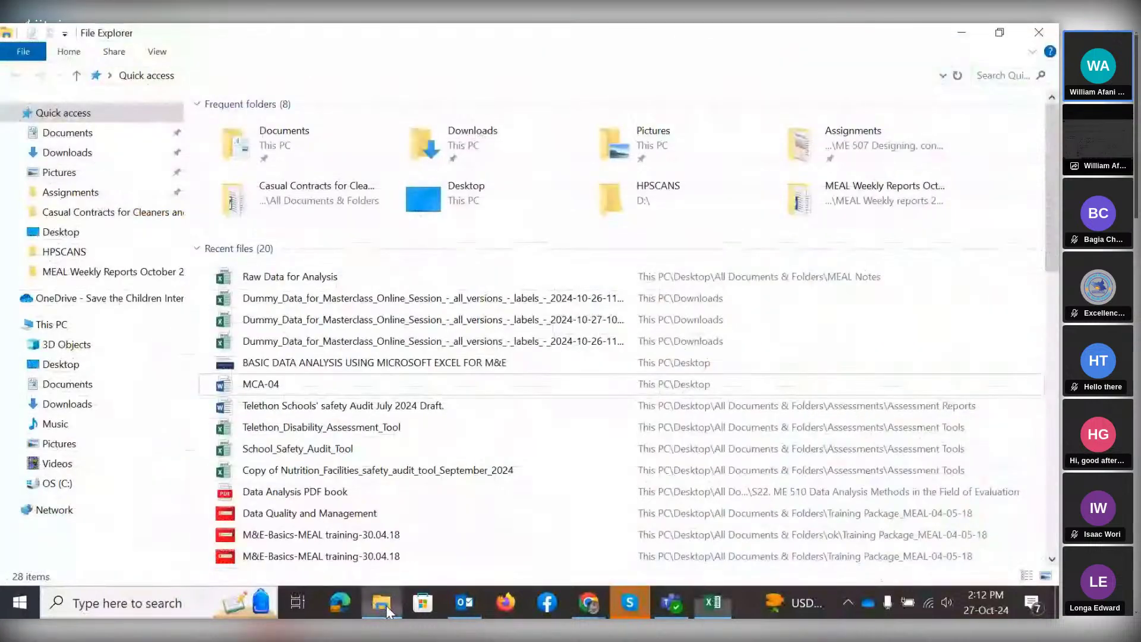
{"action": "left_click", "coordinate": [280, 364]}
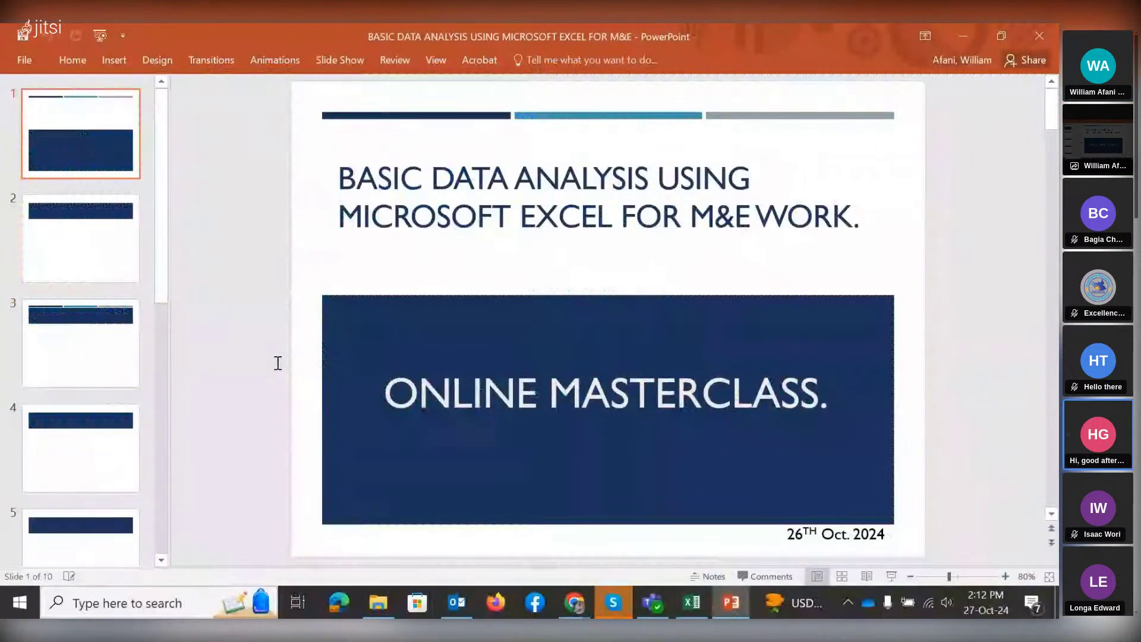
{"action": "key", "text": "Page_Down"}
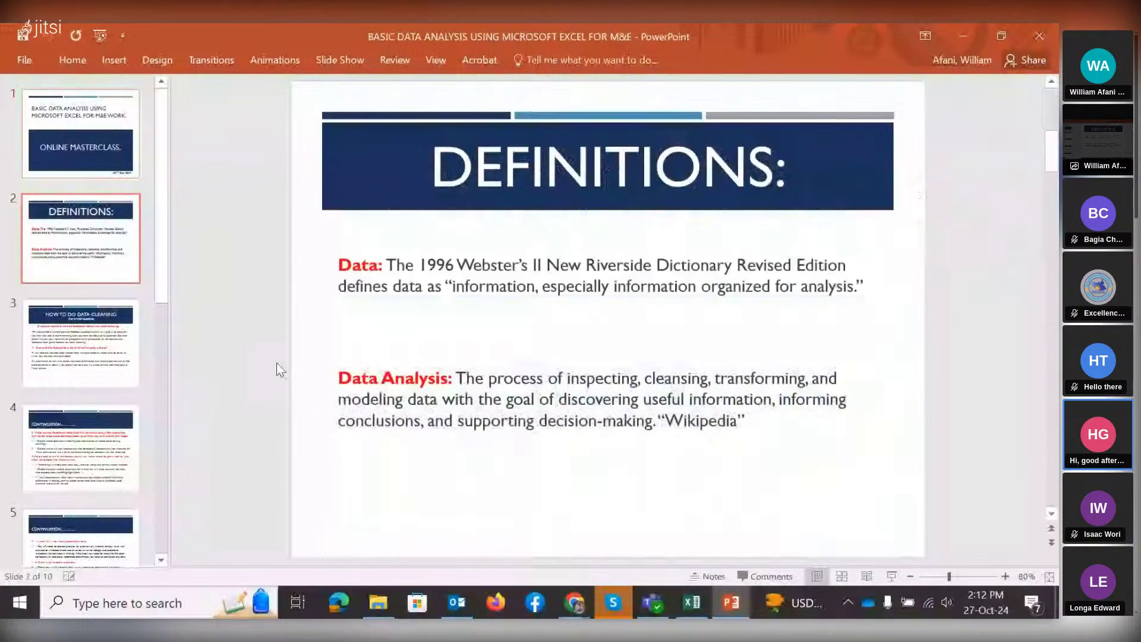
{"action": "key", "text": "Page_Down"}
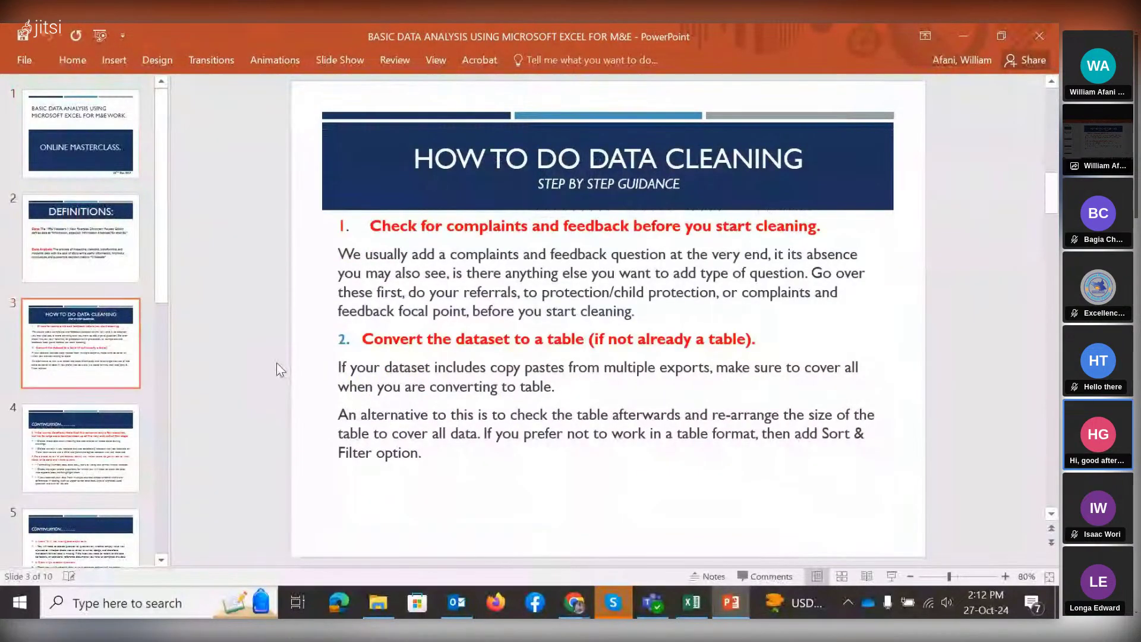
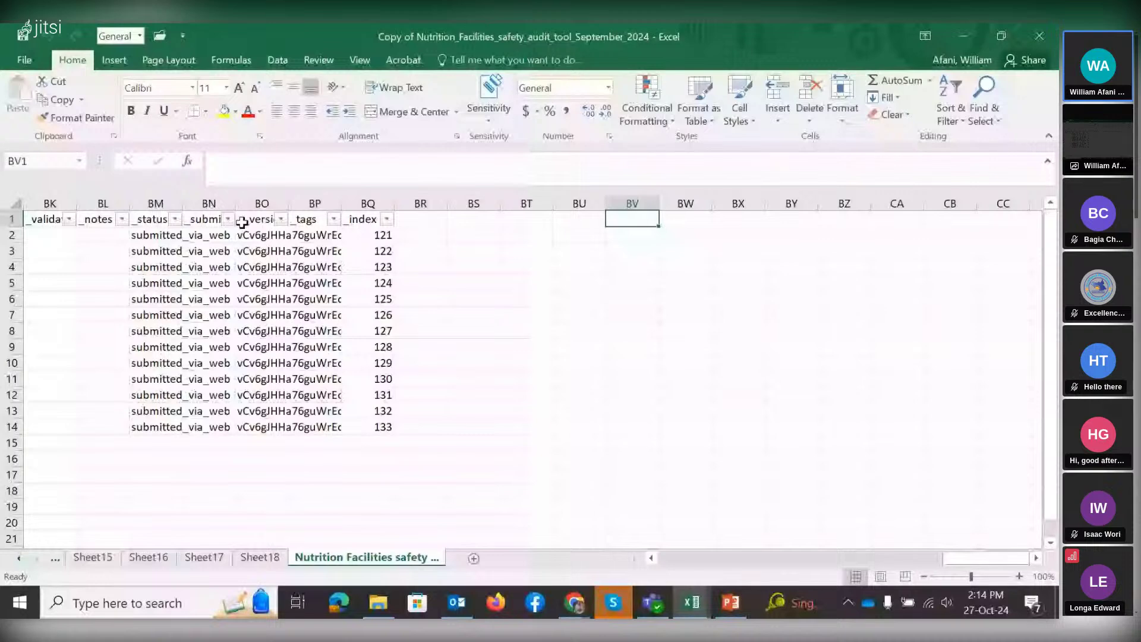
Go to the complaints or feedback question header in cell BF1 of the nutrition facilities safety audit sheet.
{"action": "key", "text": "Left"}
{"action": "key", "text": "Left"}
{"action": "key", "text": "Left"}
{"action": "key", "text": "Left"}
{"action": "key", "text": "Left"}
{"action": "key", "text": "Left"}
{"action": "key", "text": "Left"}
{"action": "key", "text": "Left"}
{"action": "key", "text": "Left"}
{"action": "key", "text": "Left"}
{"action": "key", "text": "Left"}
{"action": "key", "text": "Left"}
{"action": "key", "text": "Left"}
{"action": "key", "text": "Left"}
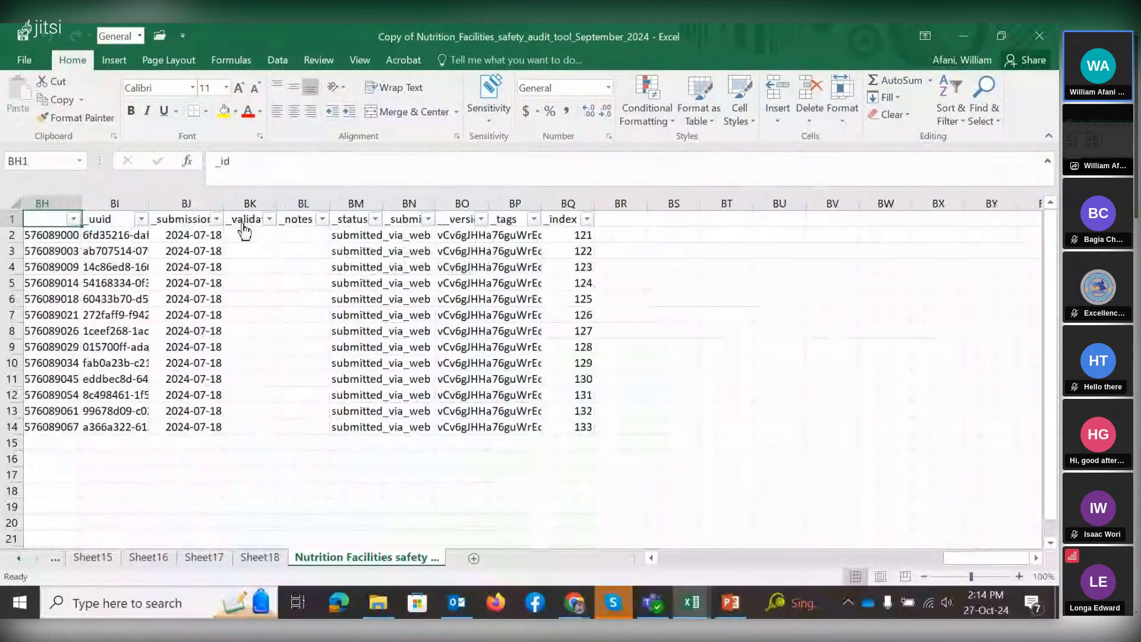
{"action": "key", "text": "Left"}
{"action": "key", "text": "Left"}
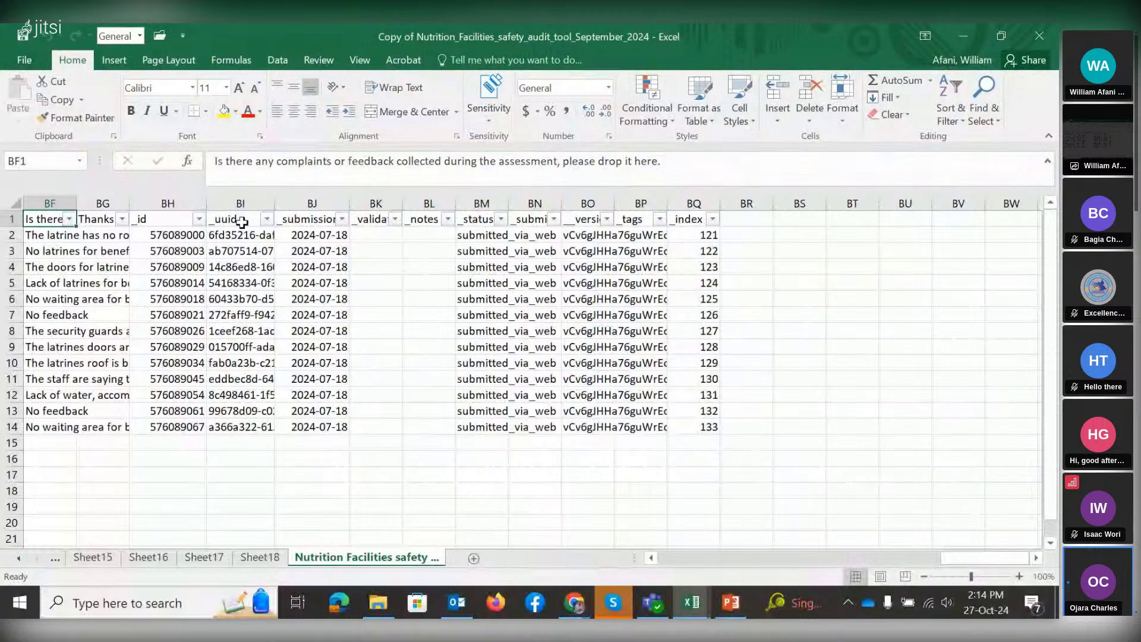
{"action": "scroll", "coordinate": [242, 222], "scroll_direction": "left", "scroll_amount": 1}
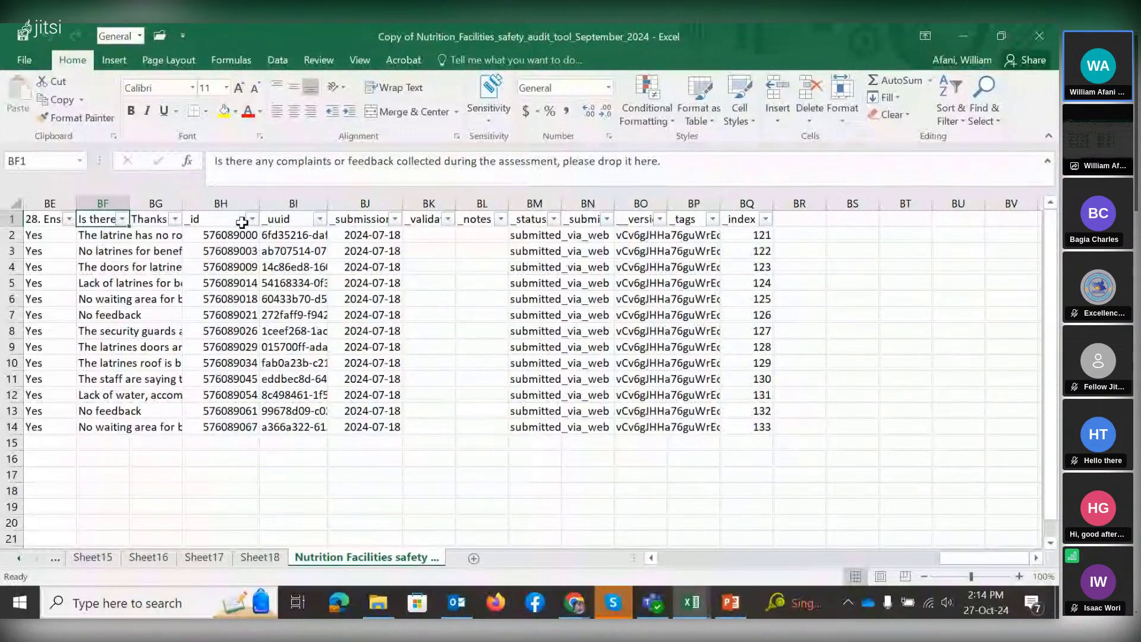
Read through the complaints and feedback responses in cells BF2 to BF9.
{"action": "left_click", "coordinate": [132, 231]}
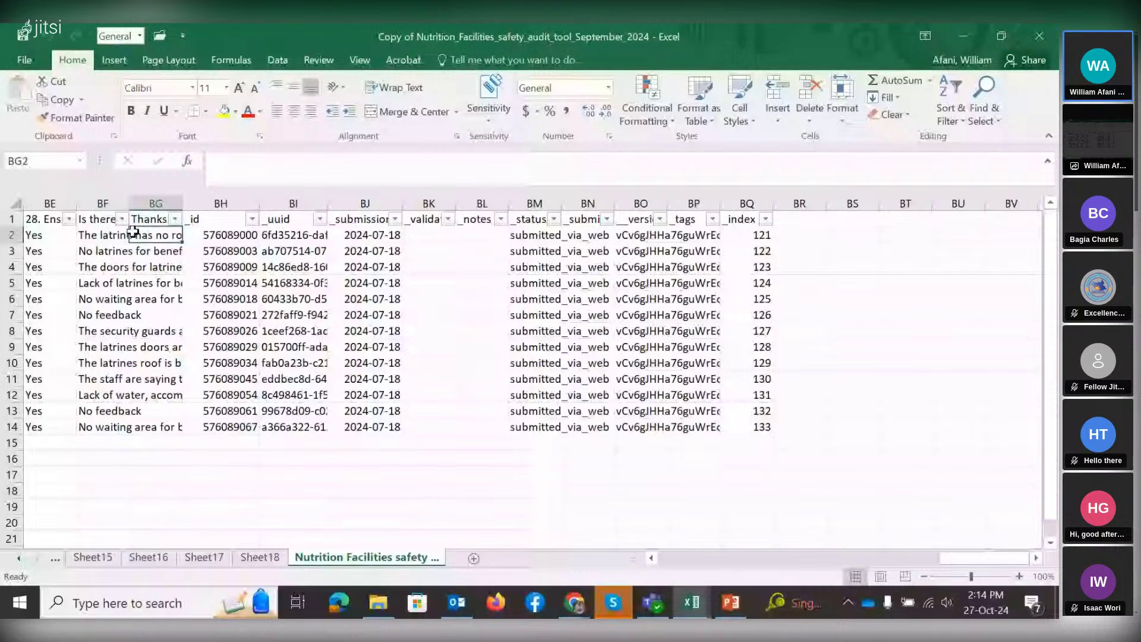
{"action": "left_click", "coordinate": [107, 234]}
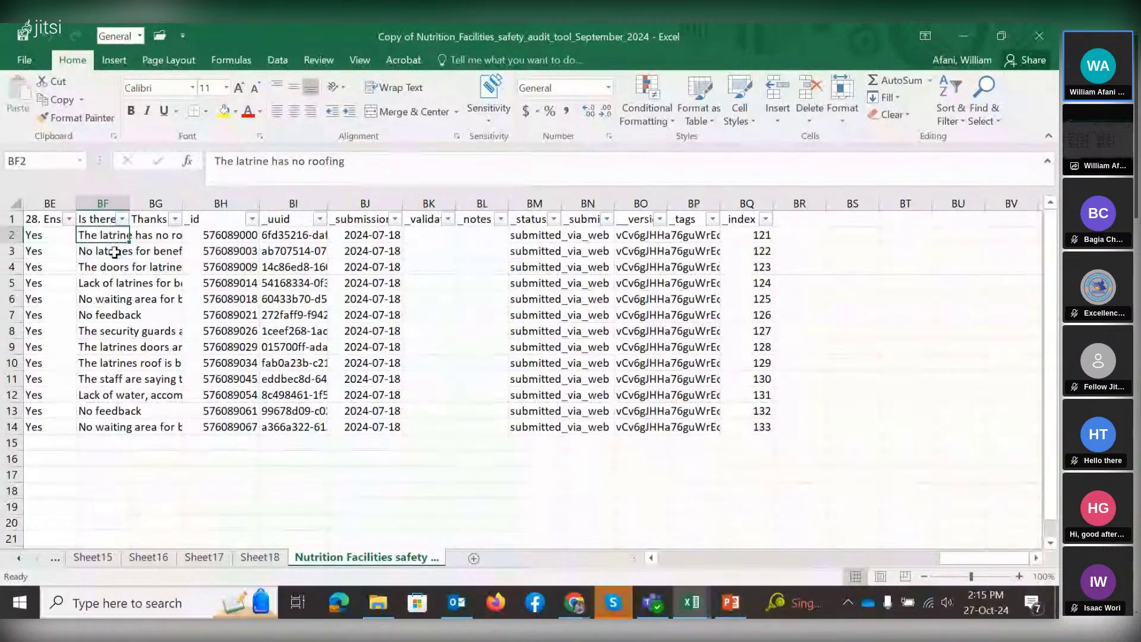
{"action": "key", "text": "Down"}
{"action": "key", "text": "Down"}
{"action": "key", "text": "Down"}
{"action": "key", "text": "Down"}
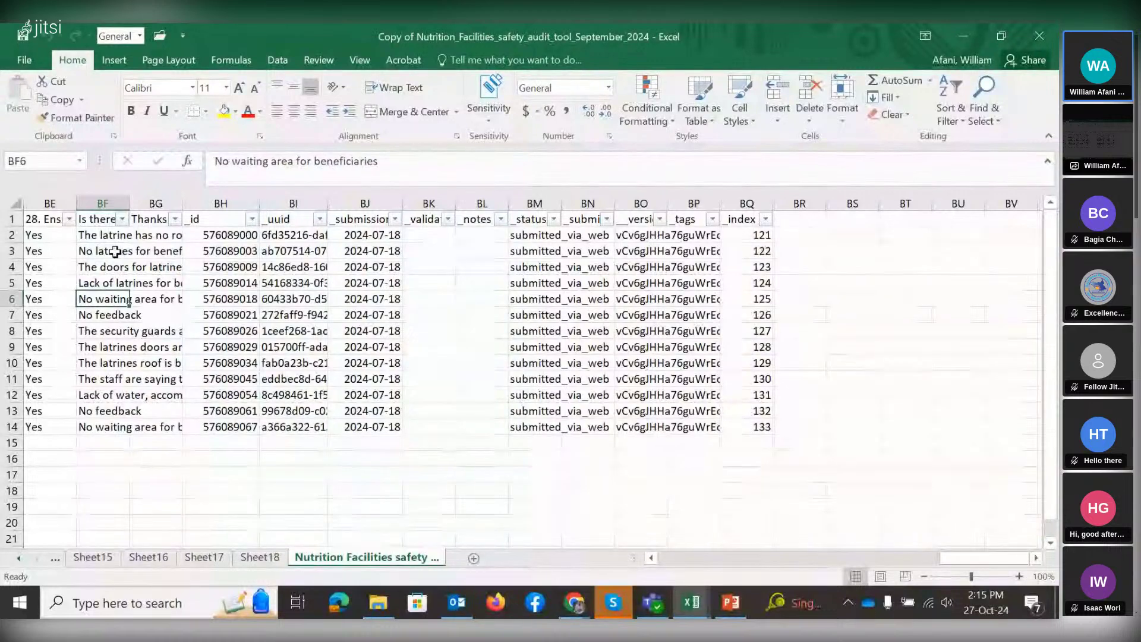
{"action": "key", "text": "Down"}
{"action": "key", "text": "Down"}
{"action": "key", "text": "Down"}
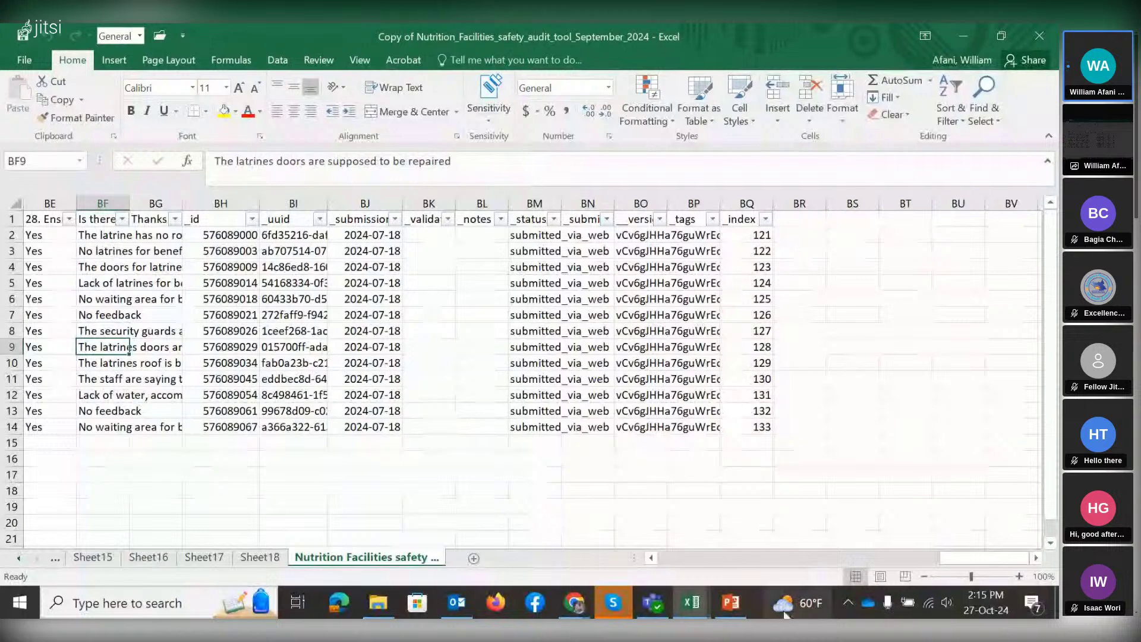
Review the data cleaning slide in PowerPoint and switch to the "Raw Data for Analysis" workbook in Excel.
{"action": "mouse_move", "coordinate": [746, 610]}
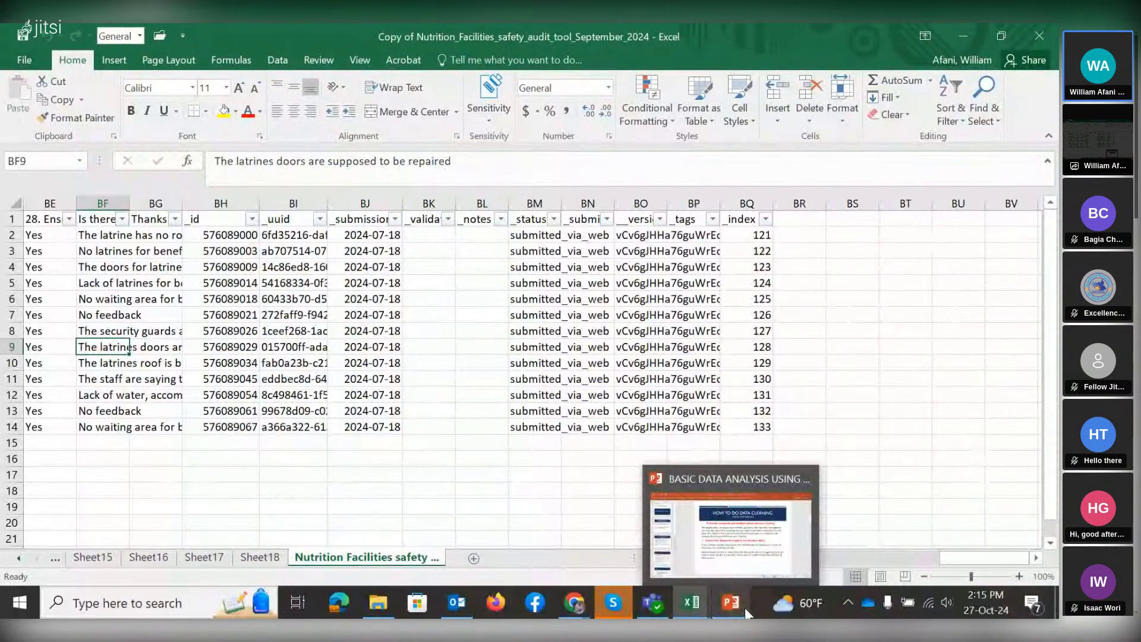
{"action": "left_click", "coordinate": [754, 566]}
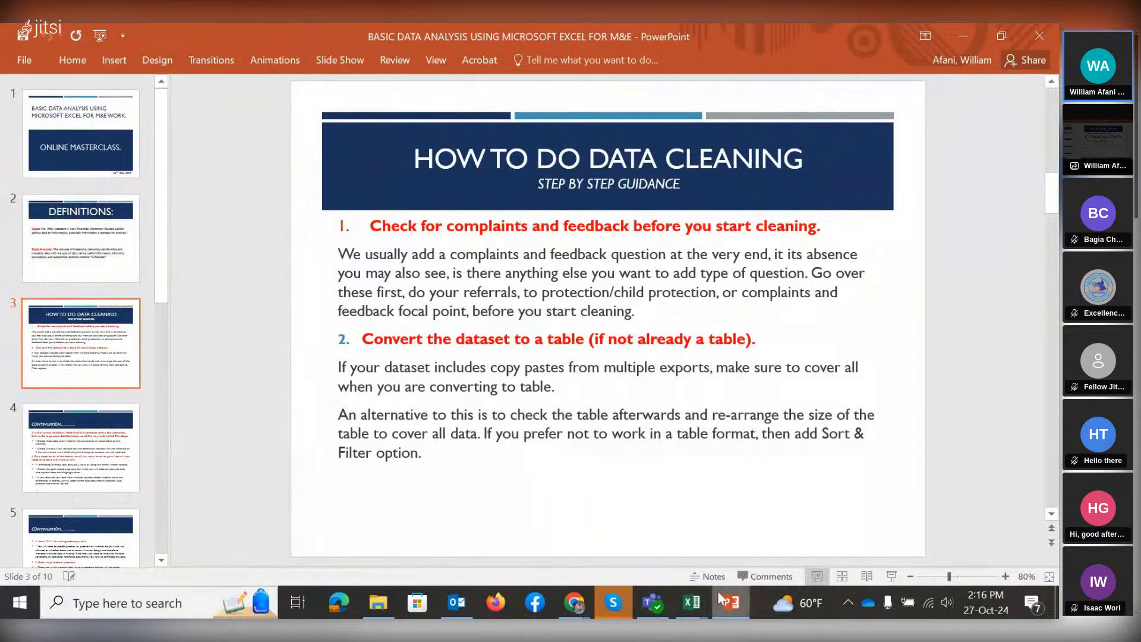
{"action": "mouse_move", "coordinate": [694, 612]}
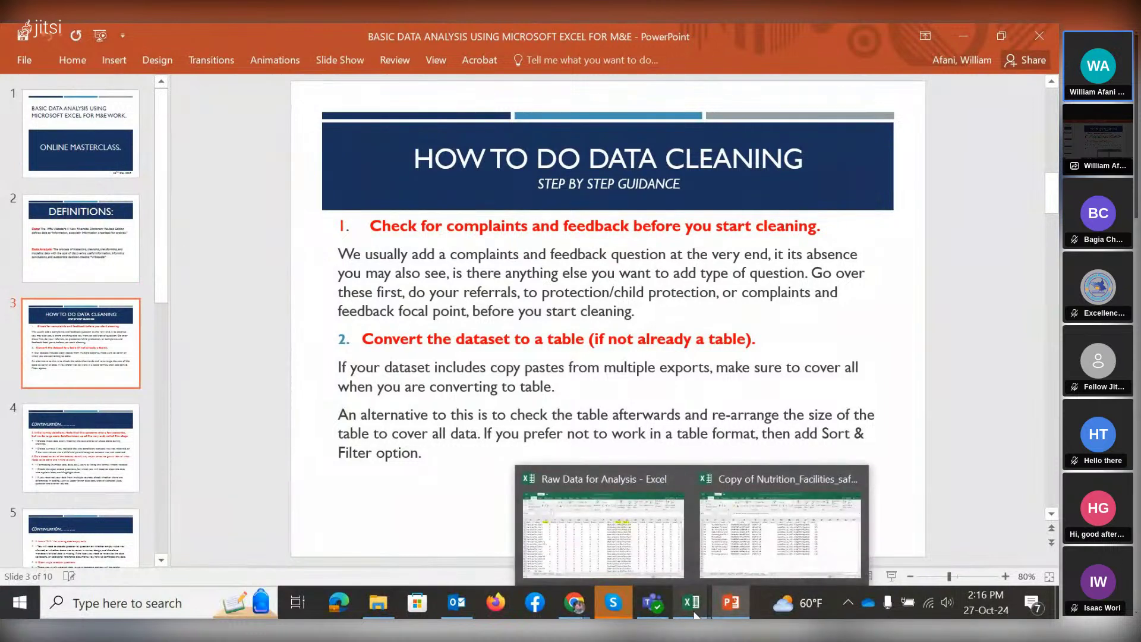
{"action": "left_click", "coordinate": [637, 559]}
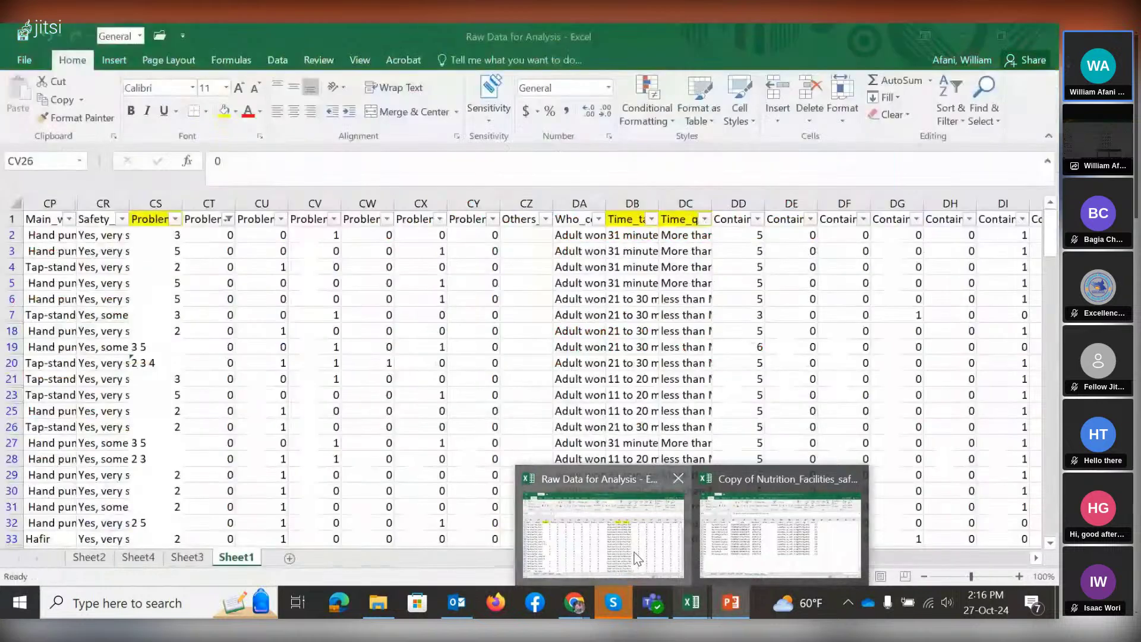
Look back through the Sheet1 survey columns from the Main_water_source header in CP1 to column A.
{"action": "left_click", "coordinate": [56, 220]}
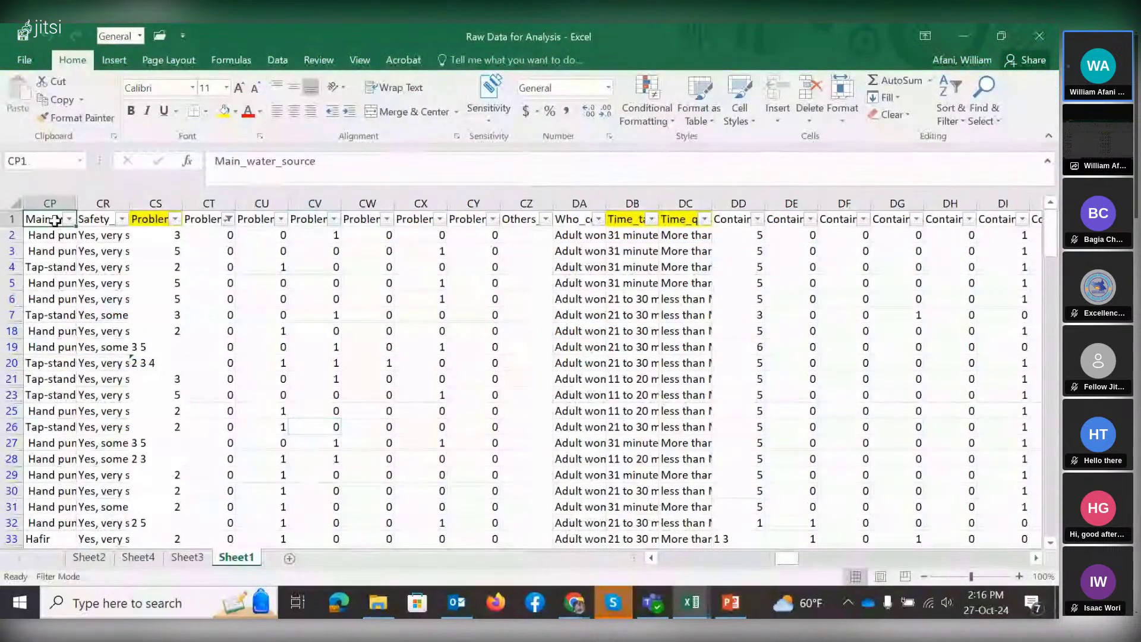
{"action": "left_click", "coordinate": [653, 558]}
{"action": "left_click", "coordinate": [653, 559]}
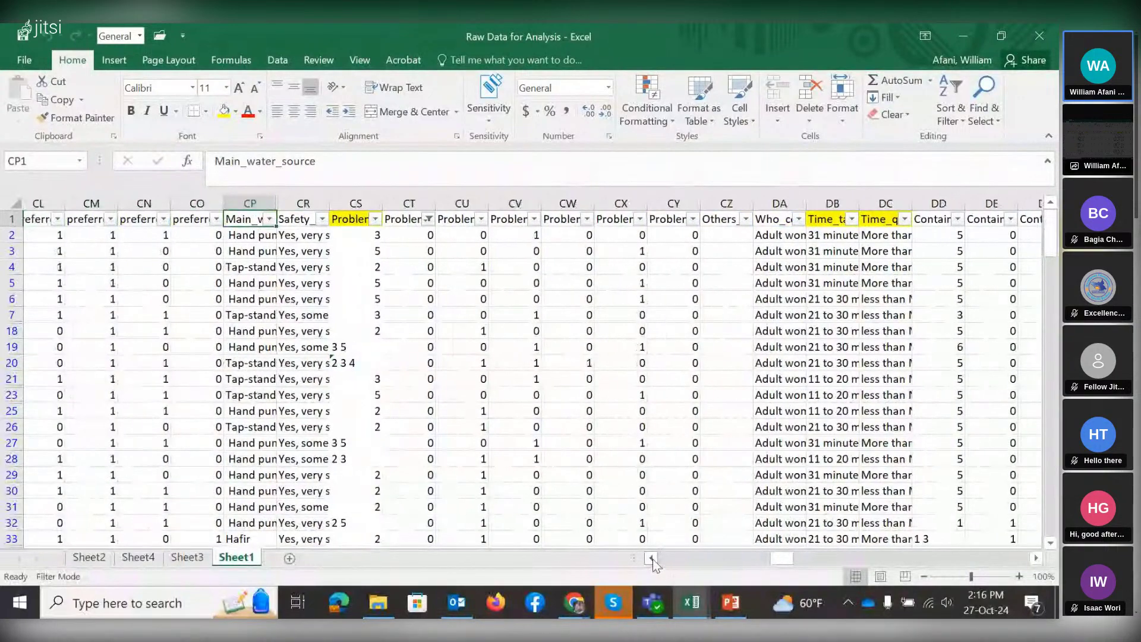
{"action": "left_click", "coordinate": [653, 558]}
{"action": "left_click", "coordinate": [653, 559]}
{"action": "left_click", "coordinate": [653, 559]}
{"action": "left_click", "coordinate": [653, 559]}
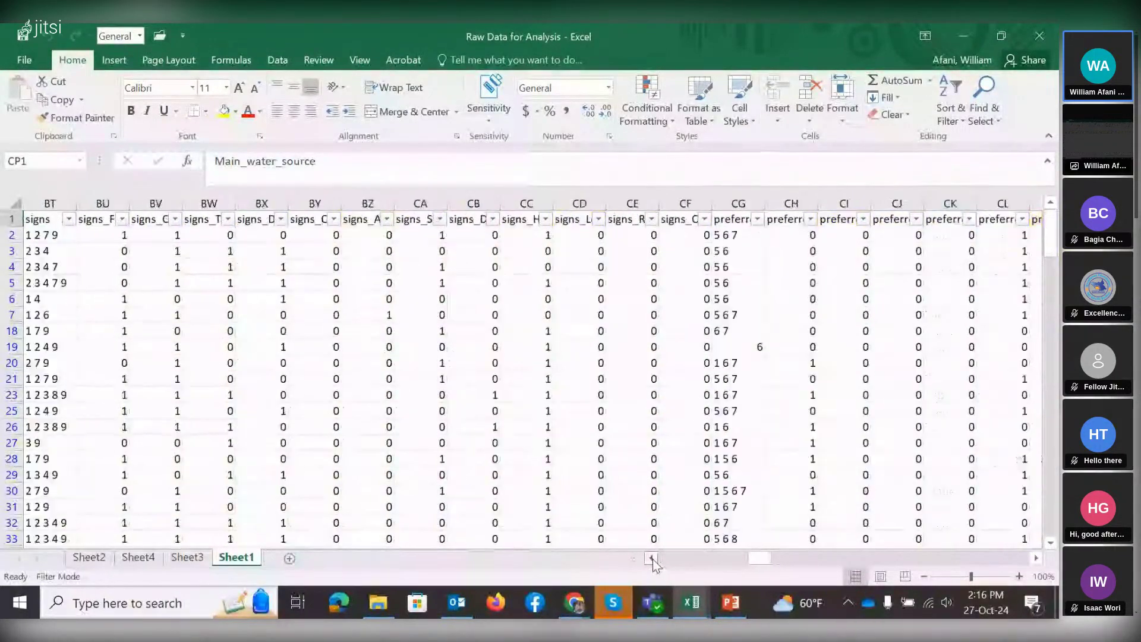
{"action": "left_click", "coordinate": [653, 559]}
{"action": "left_click", "coordinate": [653, 559]}
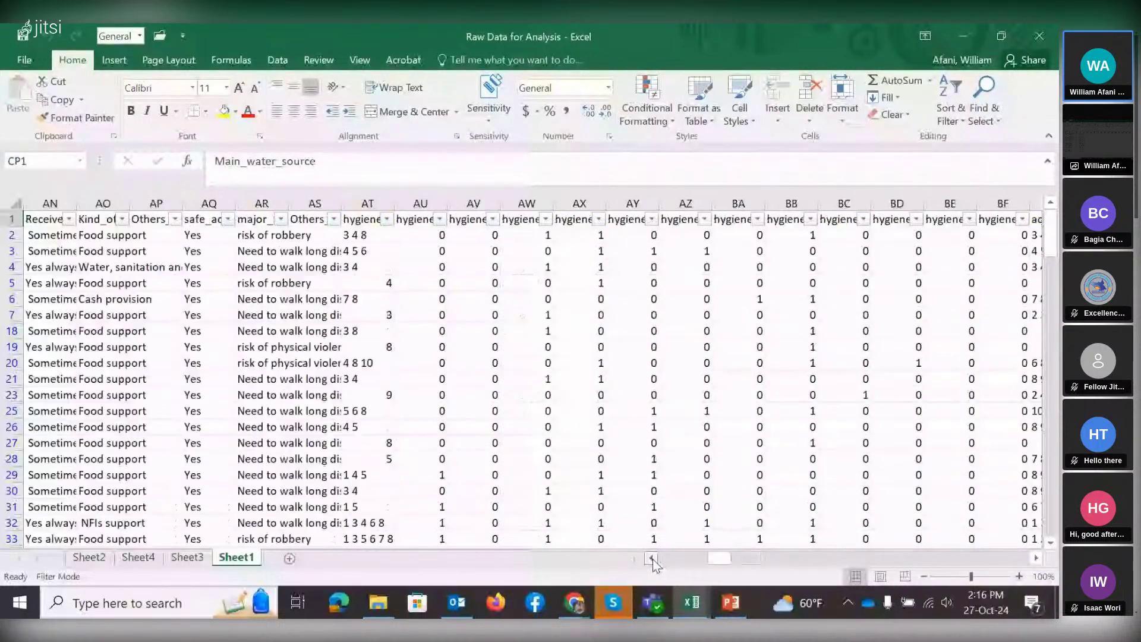
{"action": "left_click", "coordinate": [652, 559]}
{"action": "left_click", "coordinate": [652, 559]}
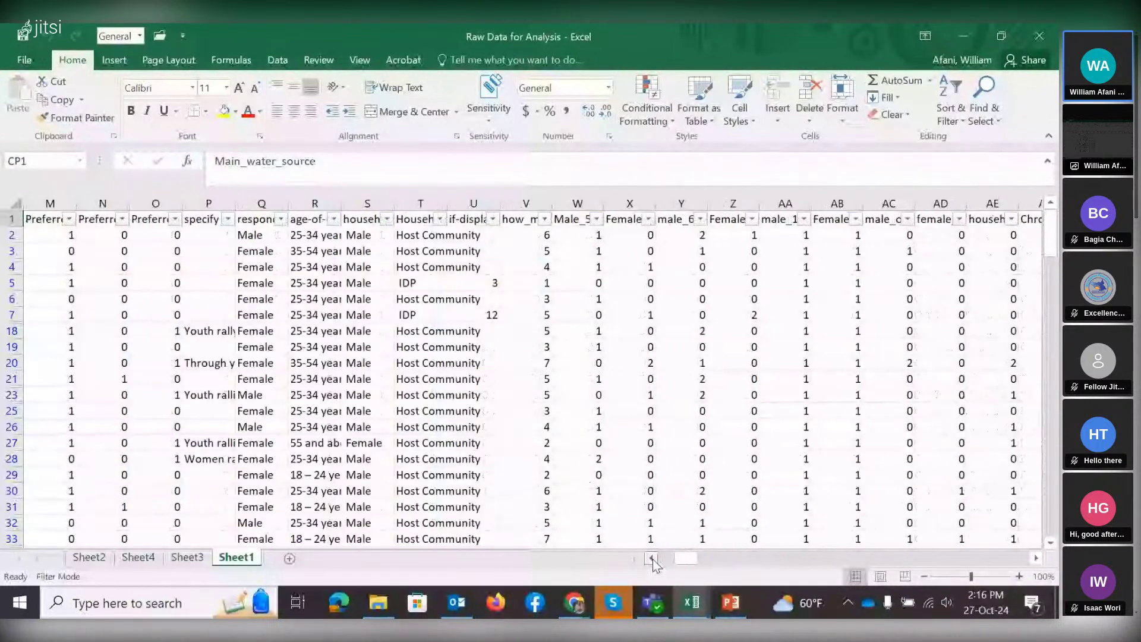
{"action": "left_click", "coordinate": [653, 559]}
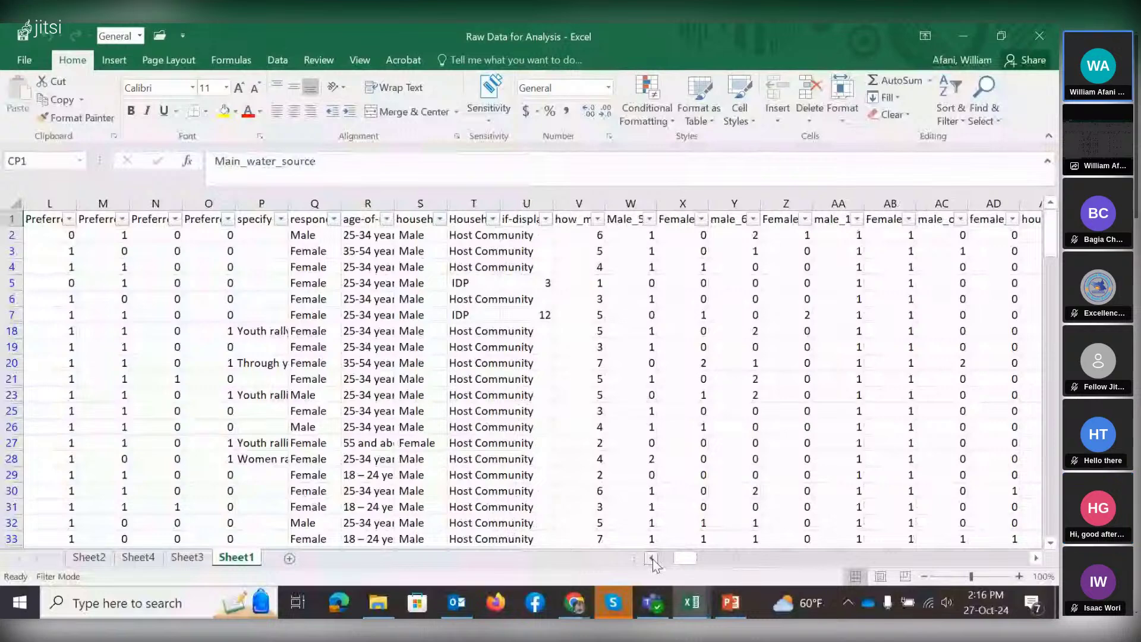
{"action": "left_click", "coordinate": [653, 559]}
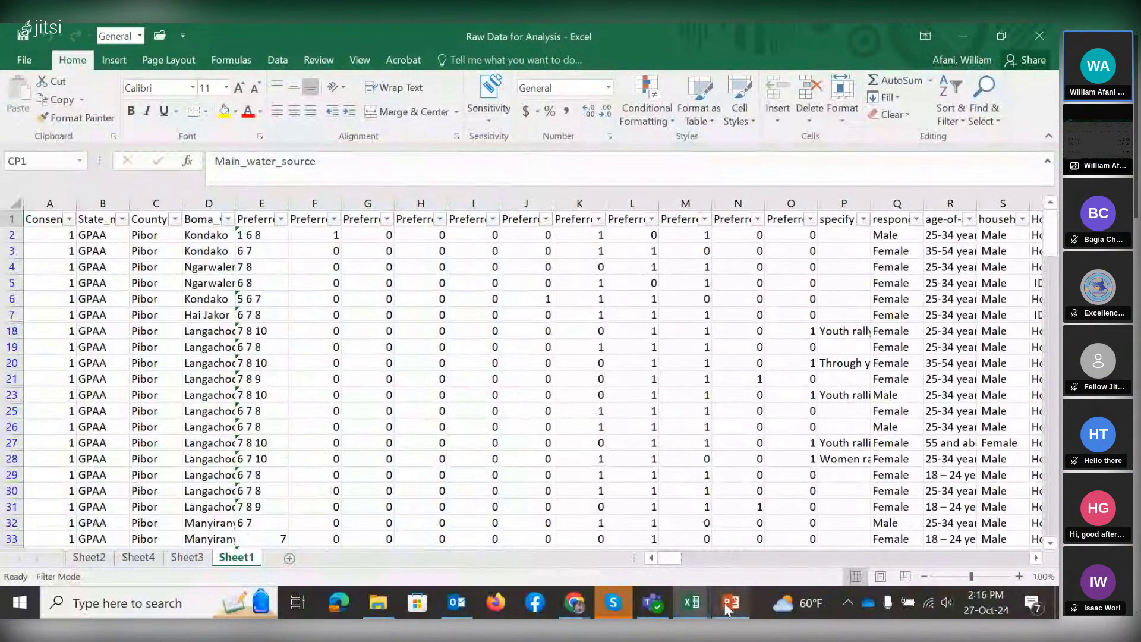
Switch to the PowerPoint presentation and advance to slide 4 with data cleaning steps 3 and 4.
{"action": "mouse_move", "coordinate": [727, 605]}
{"action": "left_click", "coordinate": [717, 577]}
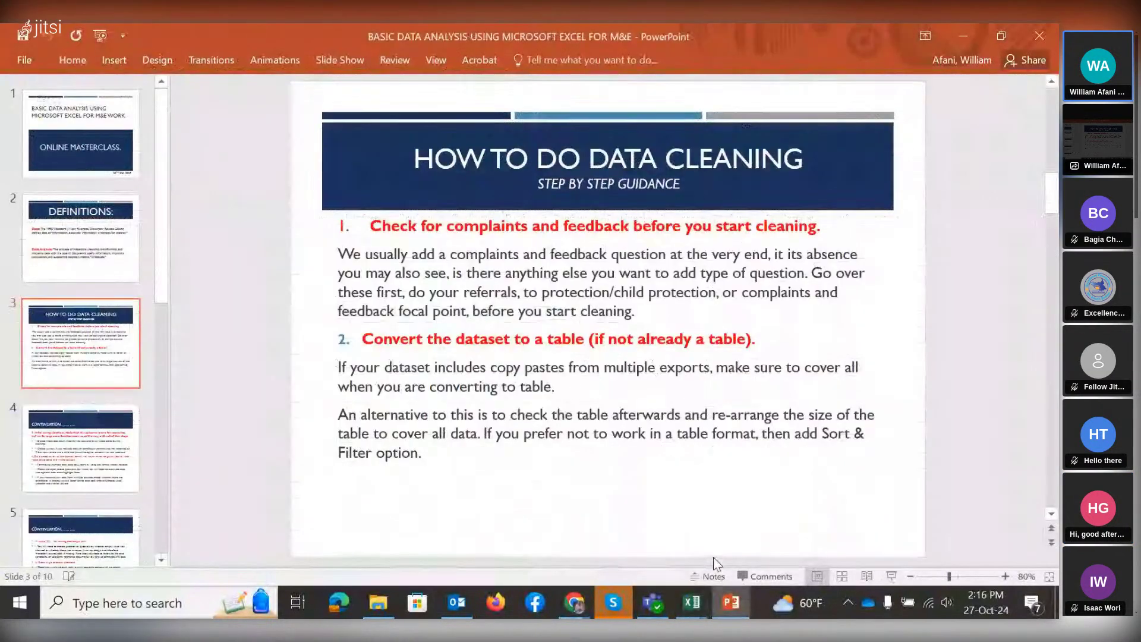
{"action": "key", "text": "Page_Down"}
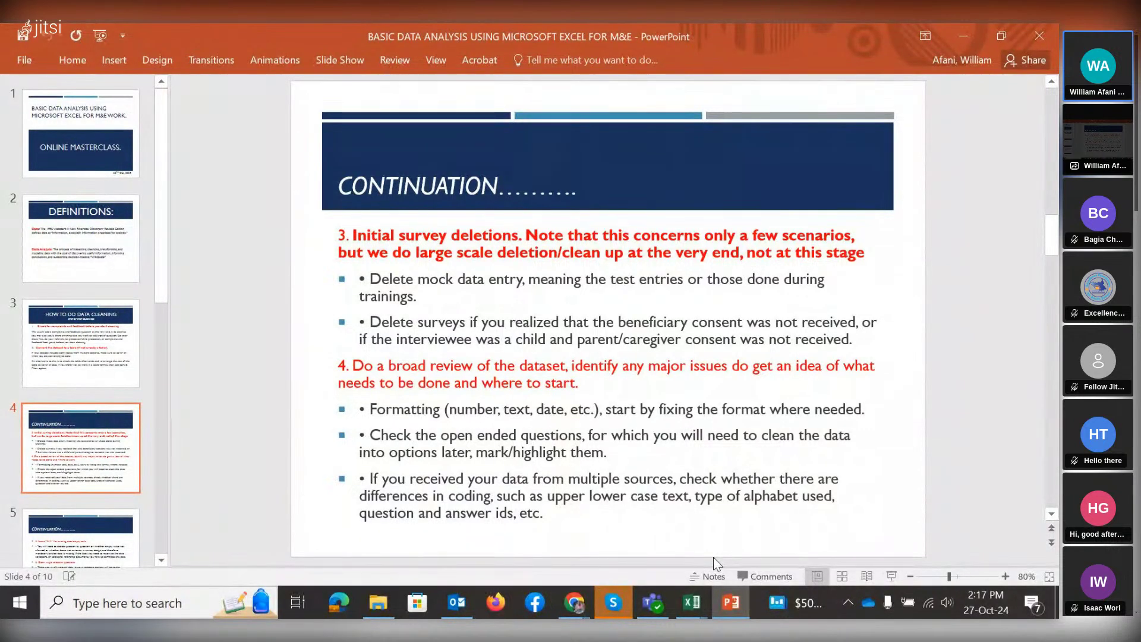
Return to the "Raw Data for Analysis" workbook in Excel and check the Consent_ column's values in its filter list.
{"action": "left_click", "coordinate": [699, 604]}
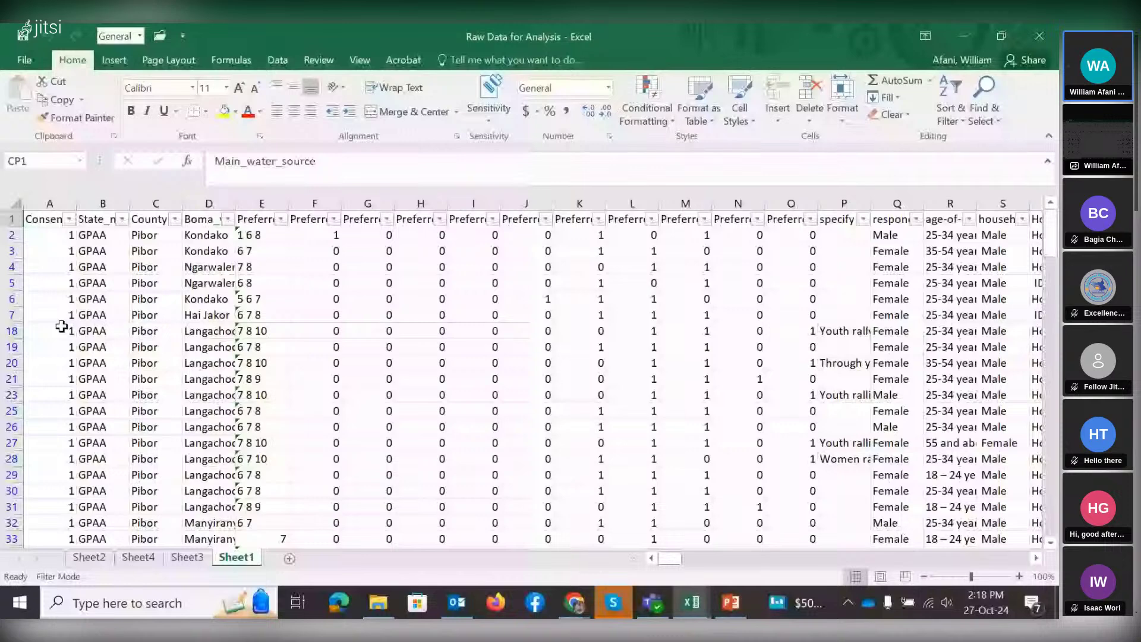
{"action": "left_click", "coordinate": [56, 220]}
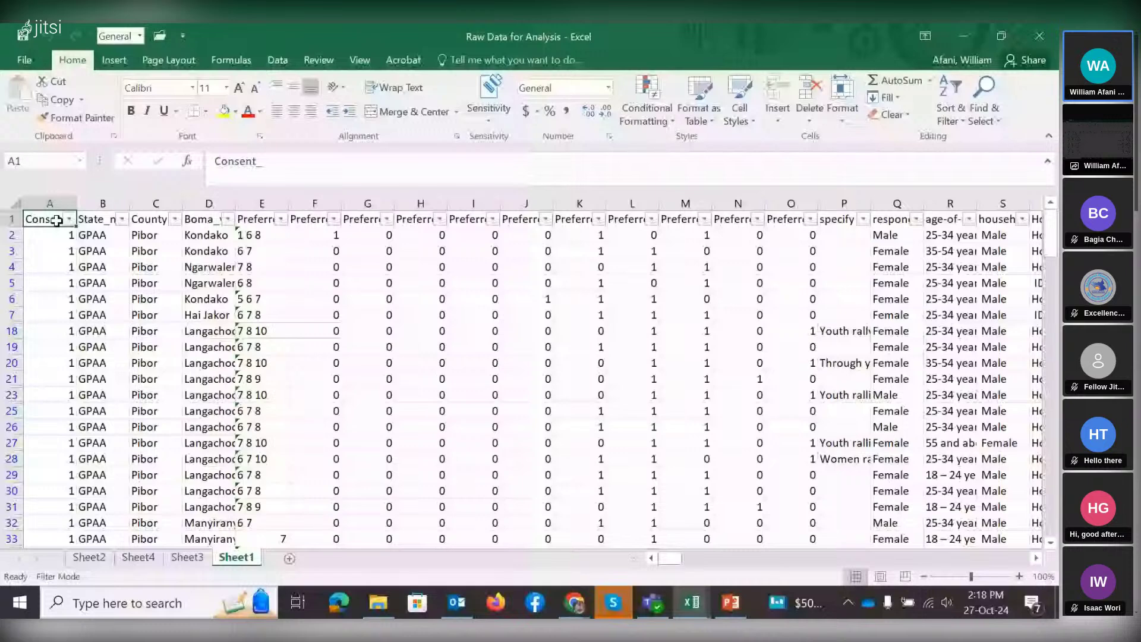
{"action": "left_click", "coordinate": [57, 220]}
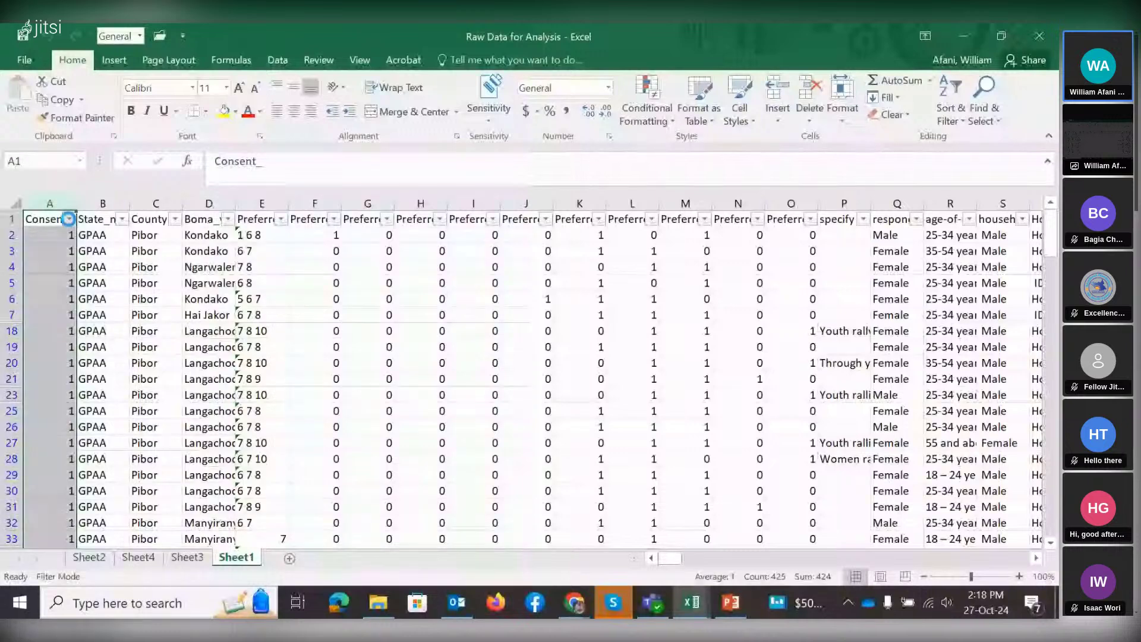
{"action": "left_click", "coordinate": [69, 219]}
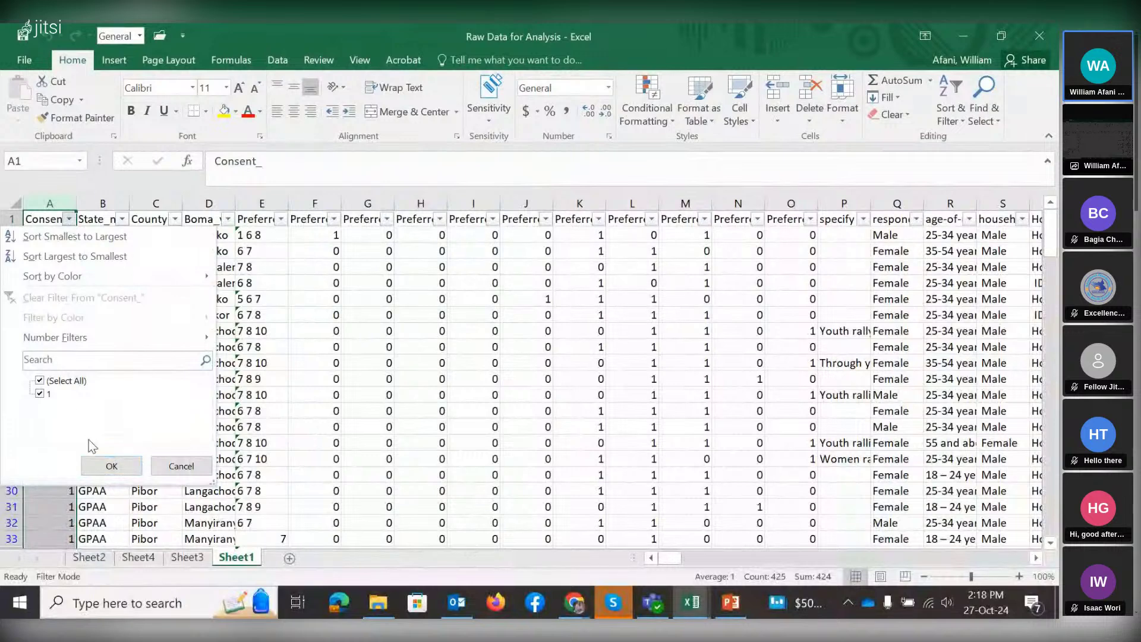
{"action": "left_click", "coordinate": [111, 466]}
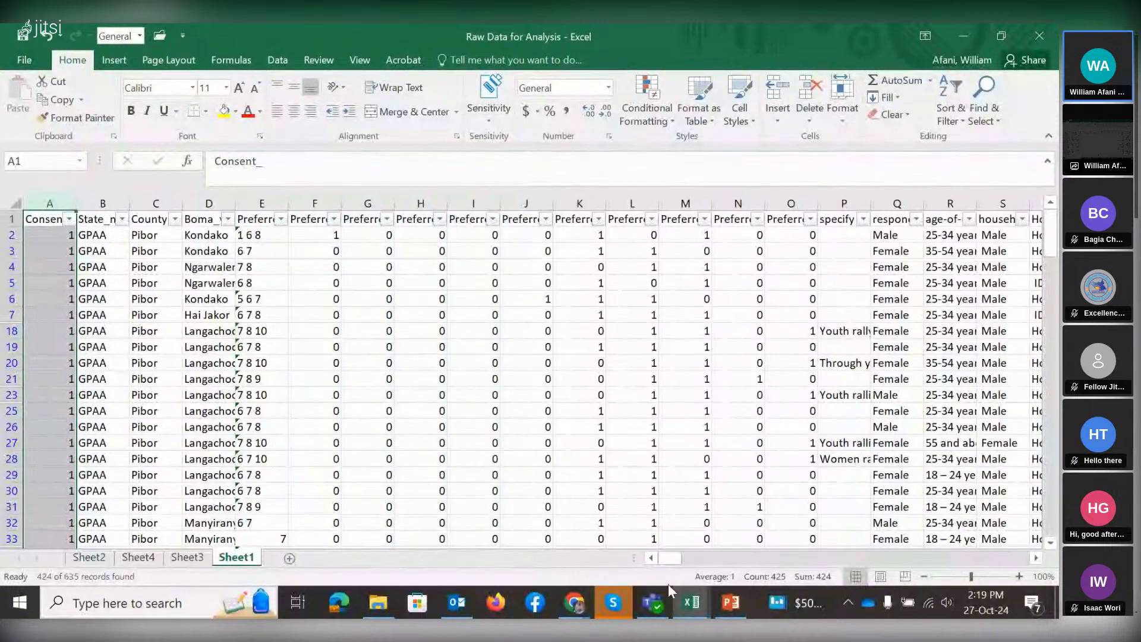
Review the broad dataset review guidance on slide 4 in PowerPoint and return to the raw data workbook in Excel.
{"action": "left_click", "coordinate": [735, 603]}
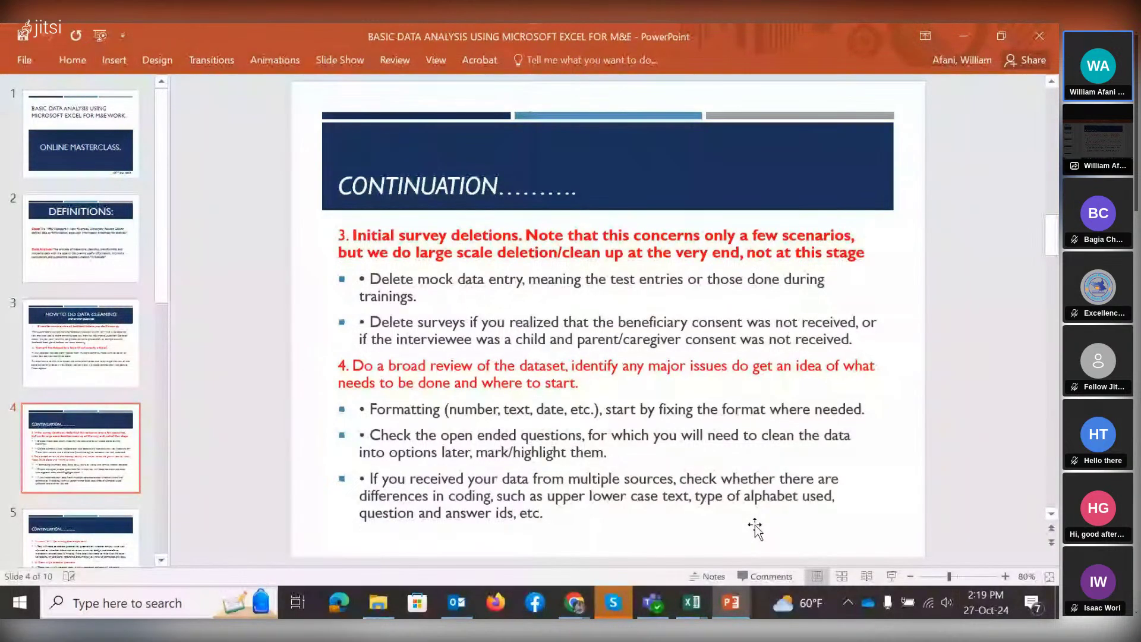
{"action": "left_click", "coordinate": [691, 602]}
{"action": "left_click", "coordinate": [616, 542]}
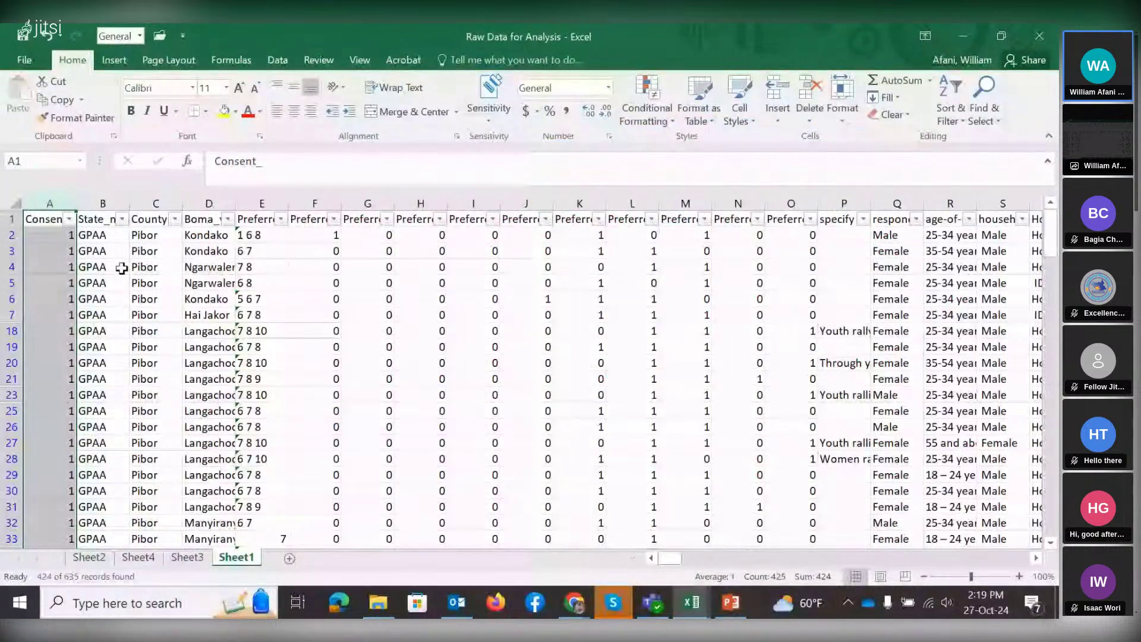
Review the State_name column and check the county names in the County column's filter list for inconsistencies.
{"action": "left_click", "coordinate": [107, 201]}
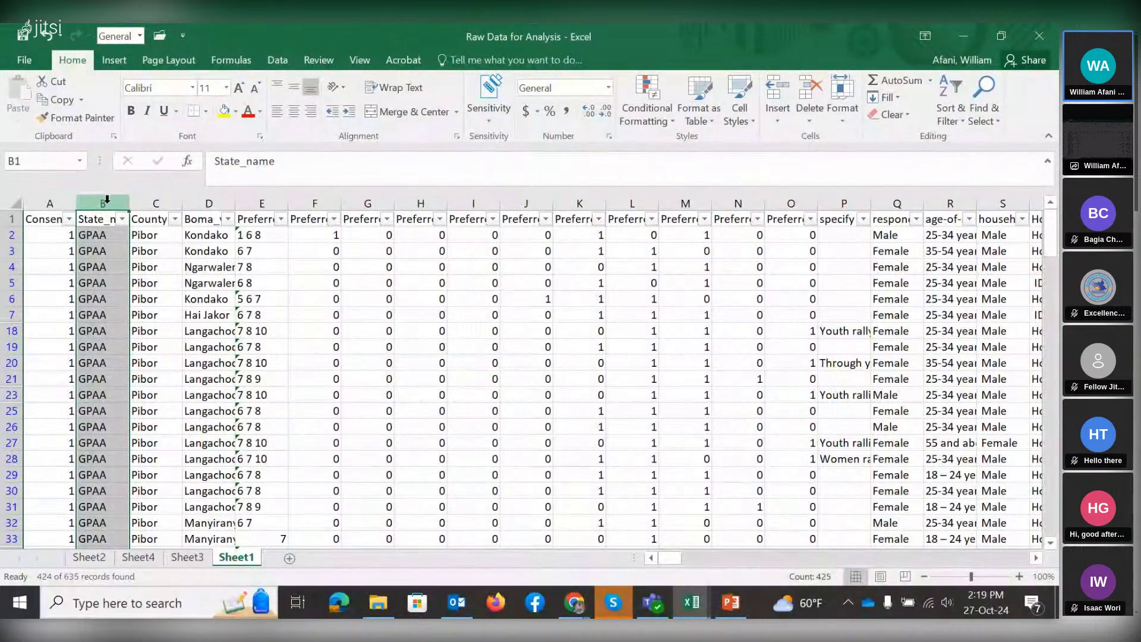
{"action": "left_click", "coordinate": [228, 220]}
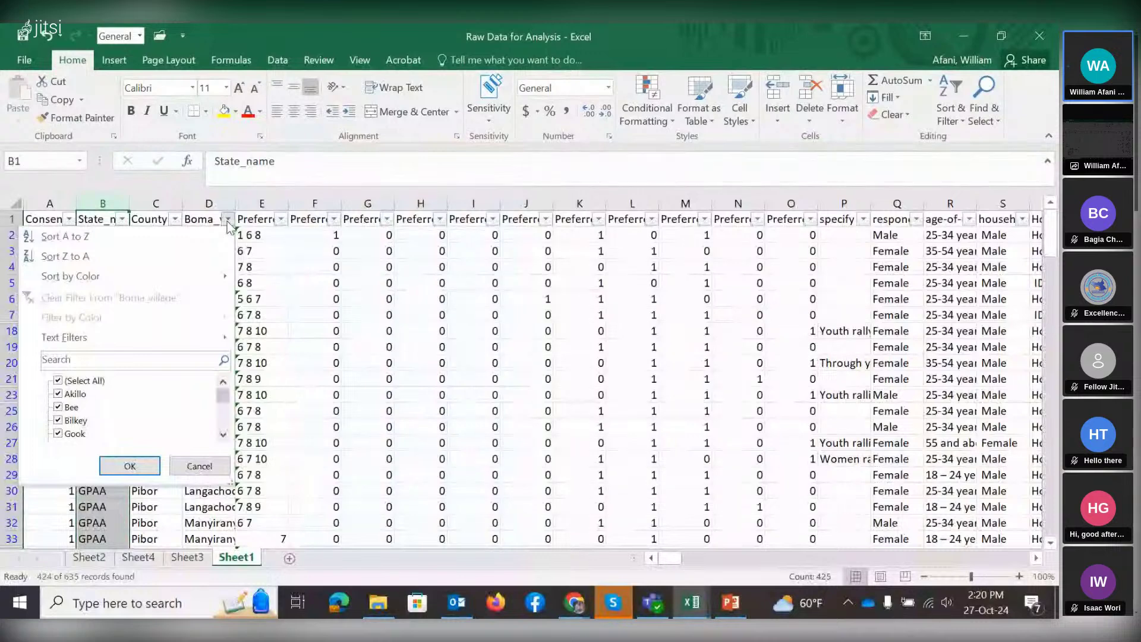
{"action": "left_click", "coordinate": [275, 237]}
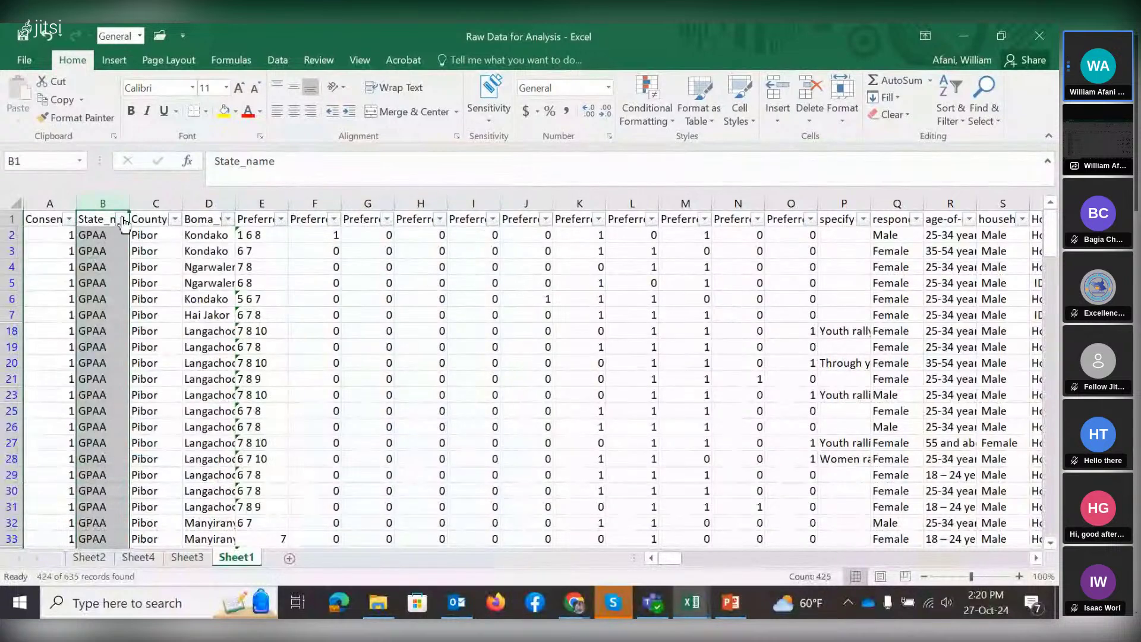
{"action": "left_click", "coordinate": [153, 223]}
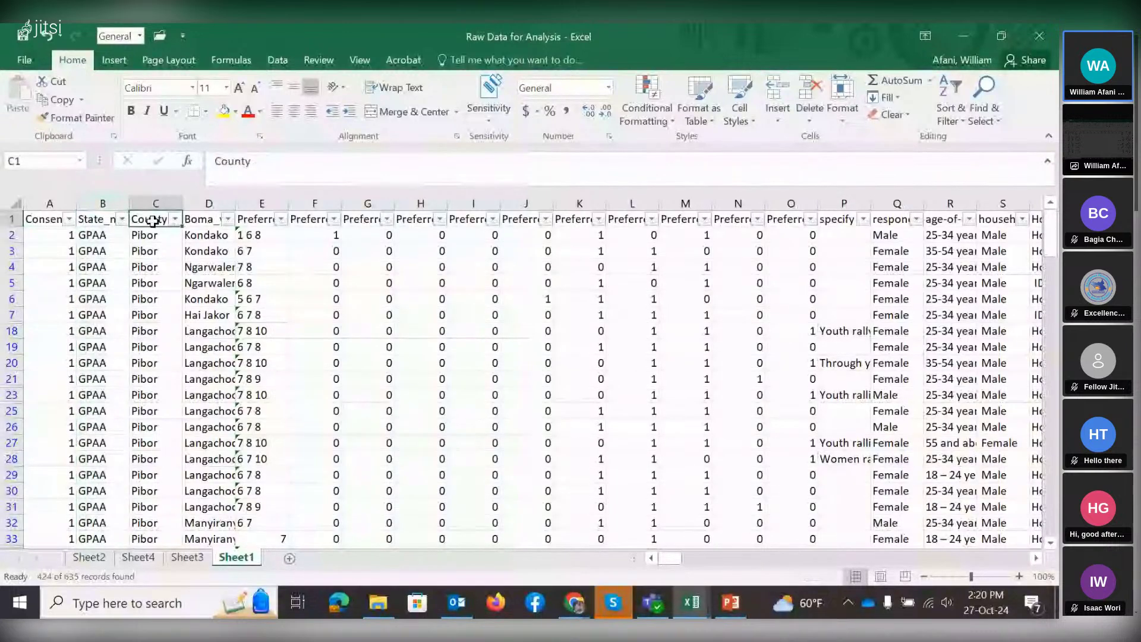
{"action": "left_click", "coordinate": [174, 218]}
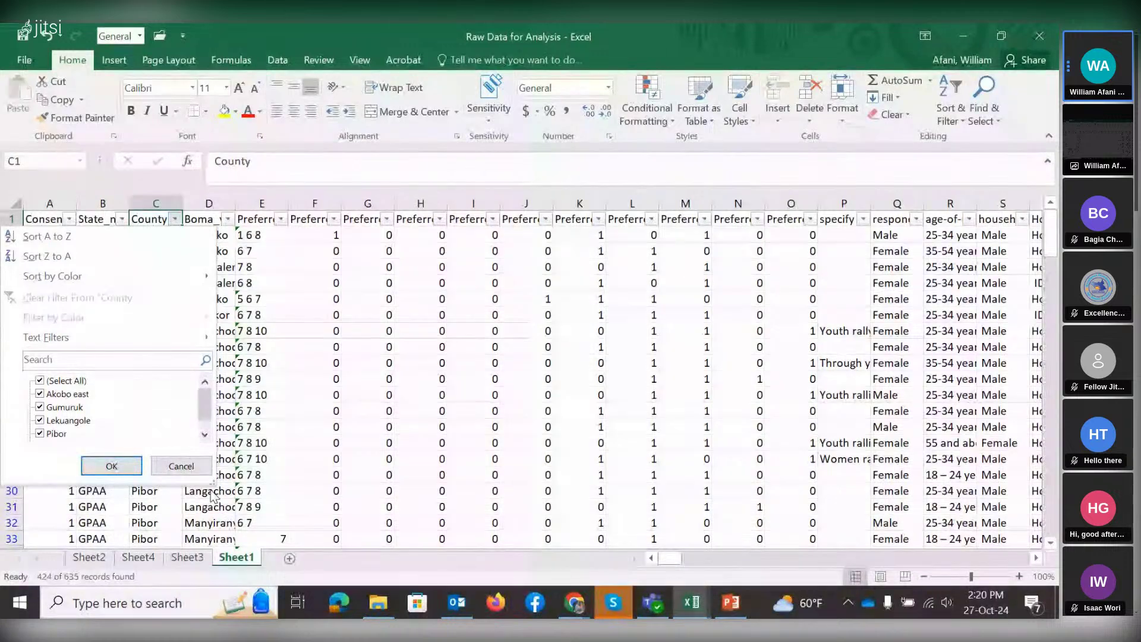
{"action": "left_click", "coordinate": [205, 434]}
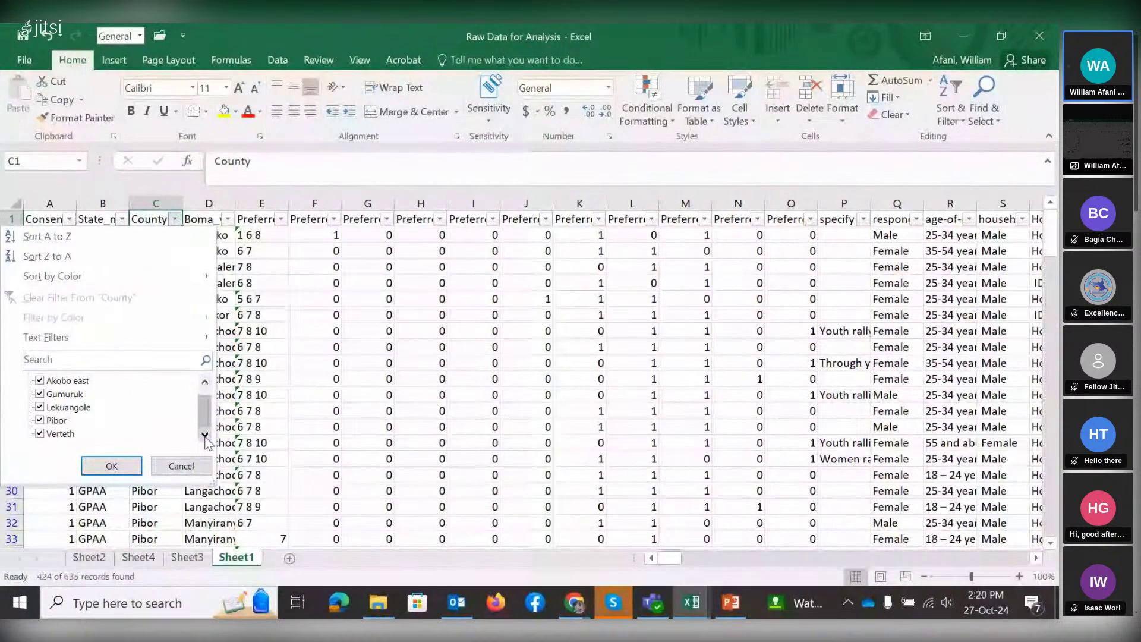
{"action": "left_click", "coordinate": [283, 333]}
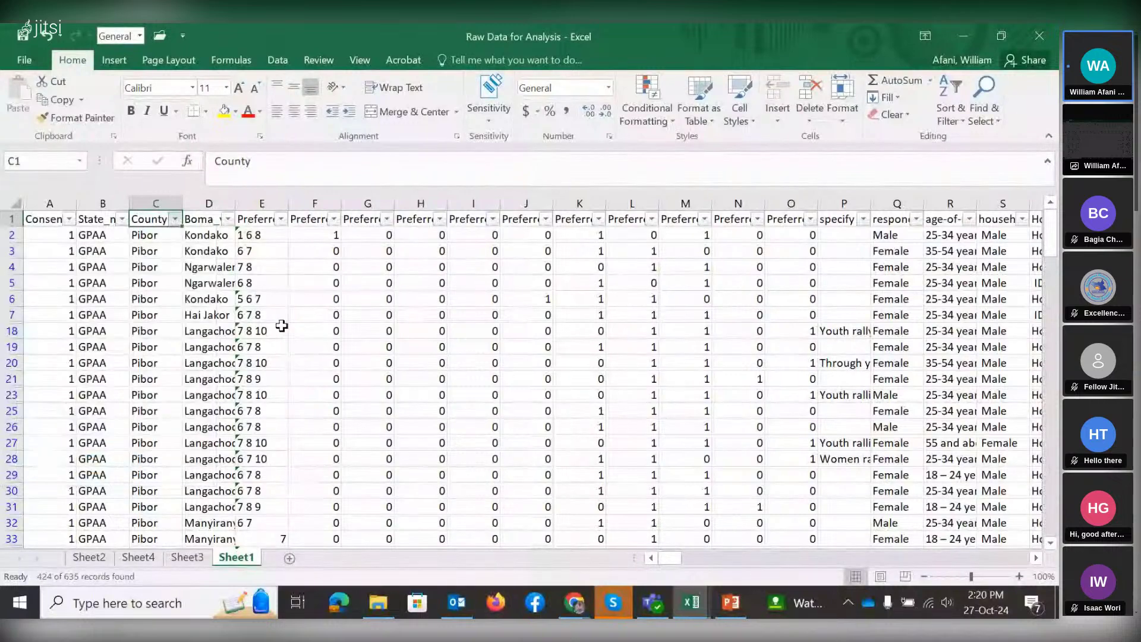
Examine the Boma_village column's filter list for village names spelled in different ways.
{"action": "left_click", "coordinate": [213, 225]}
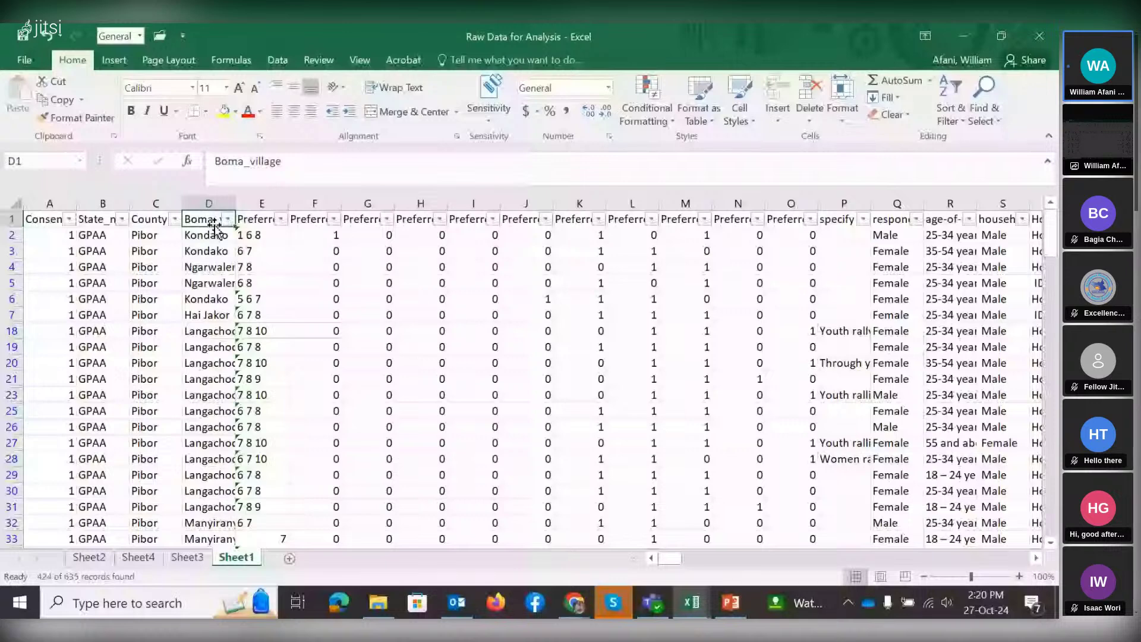
{"action": "left_click", "coordinate": [228, 220]}
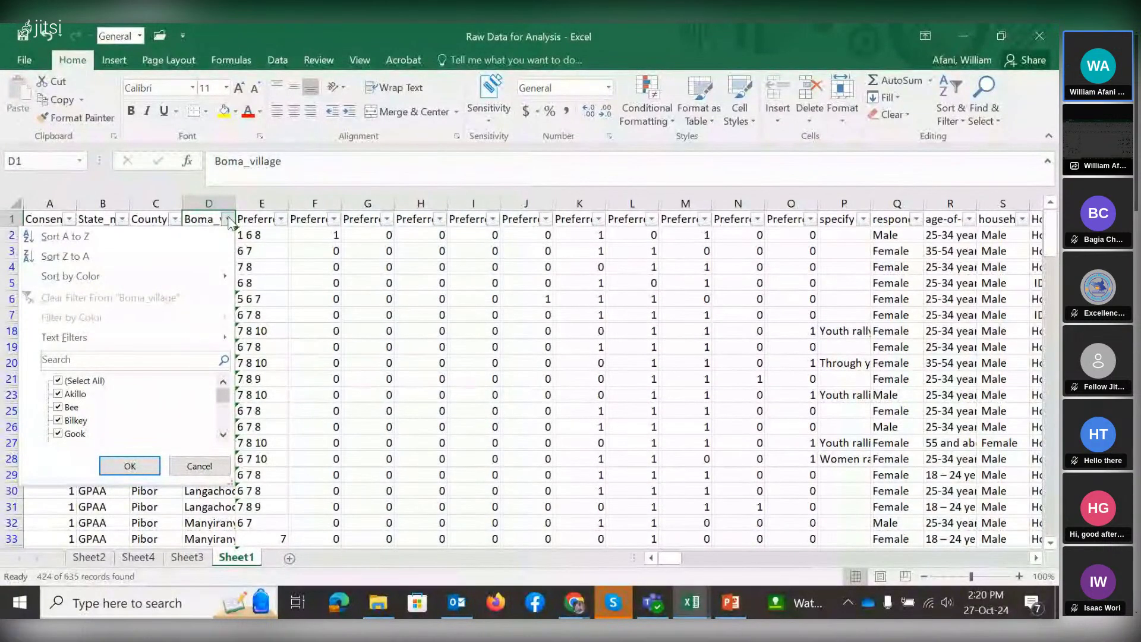
{"action": "left_click", "coordinate": [223, 436]}
{"action": "left_click", "coordinate": [223, 435]}
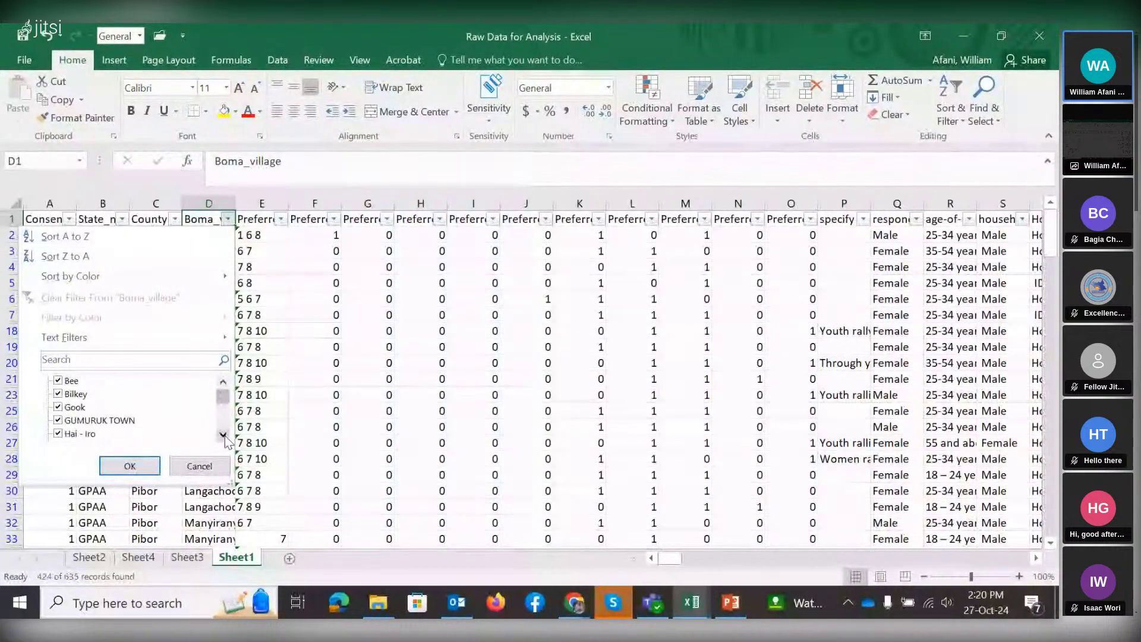
{"action": "left_click", "coordinate": [224, 436]}
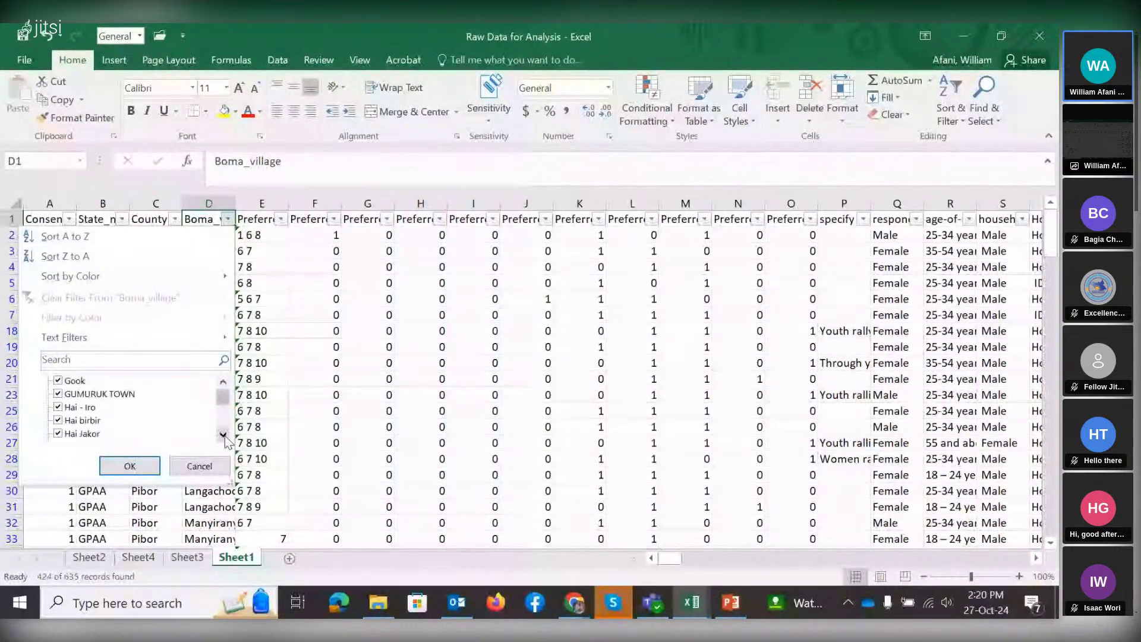
{"action": "left_click", "coordinate": [224, 436]}
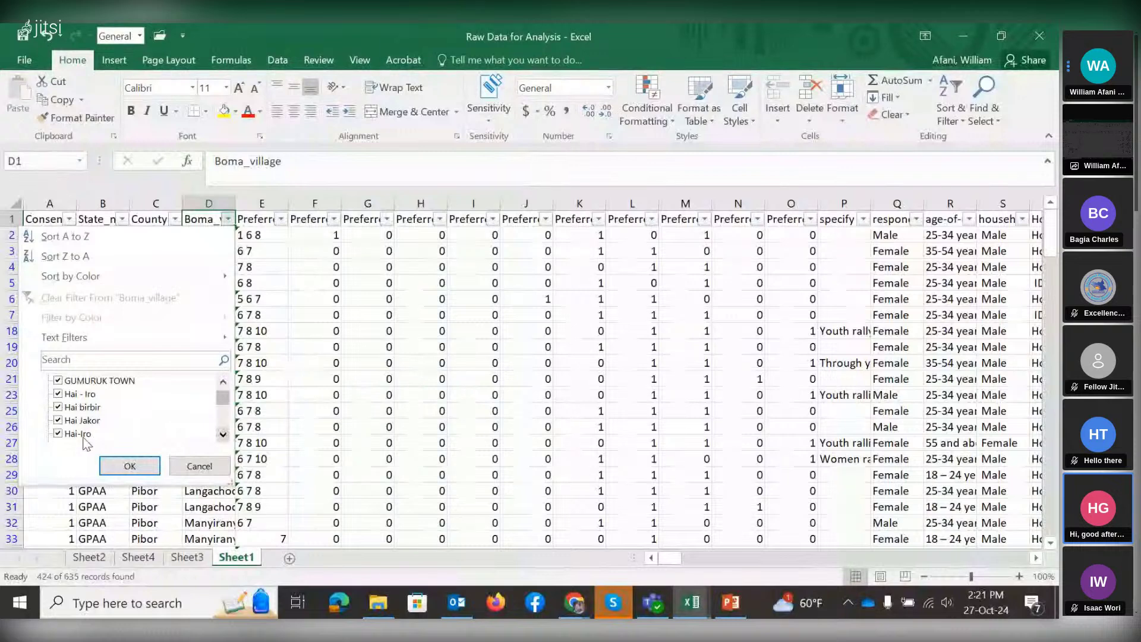
{"action": "left_click", "coordinate": [223, 437]}
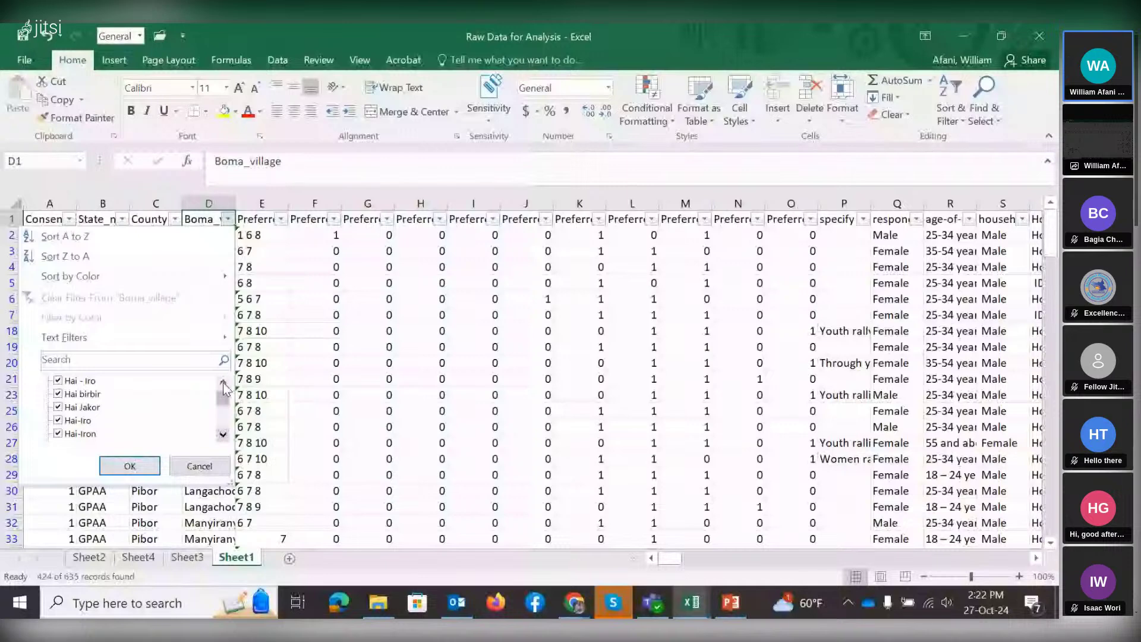
{"action": "left_click", "coordinate": [223, 383]}
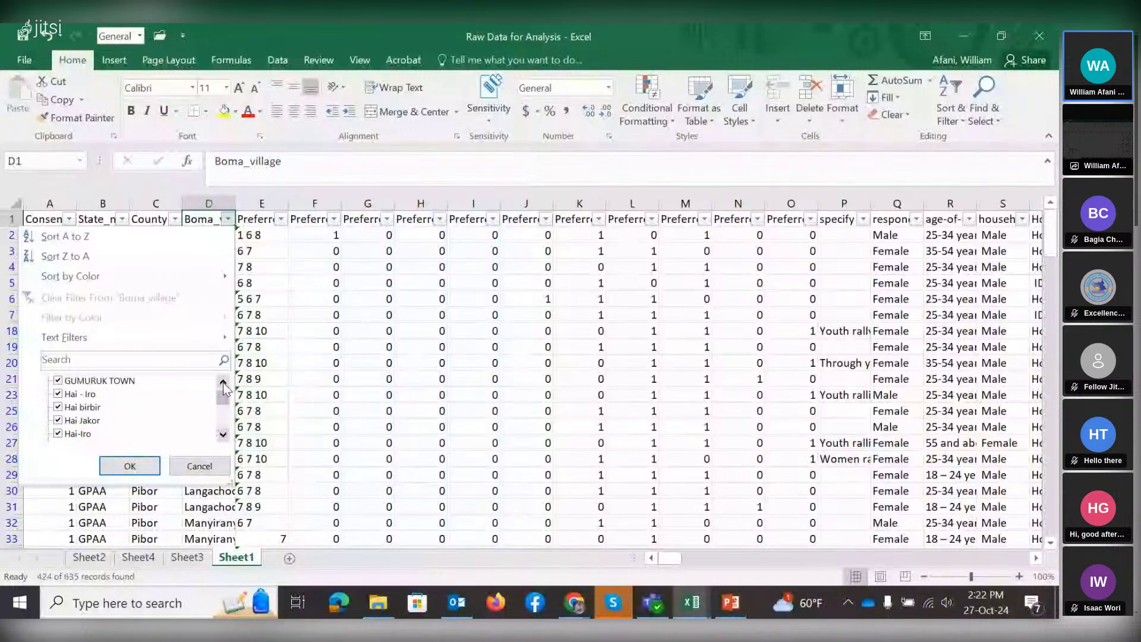
Filter the Boma_village column to only the spelling variants Hai - Iro, Hai-Iro and Hai-Iron.
{"action": "scroll", "coordinate": [222, 383], "scroll_direction": "up", "scroll_amount": 5}
{"action": "left_click", "coordinate": [57, 381]}
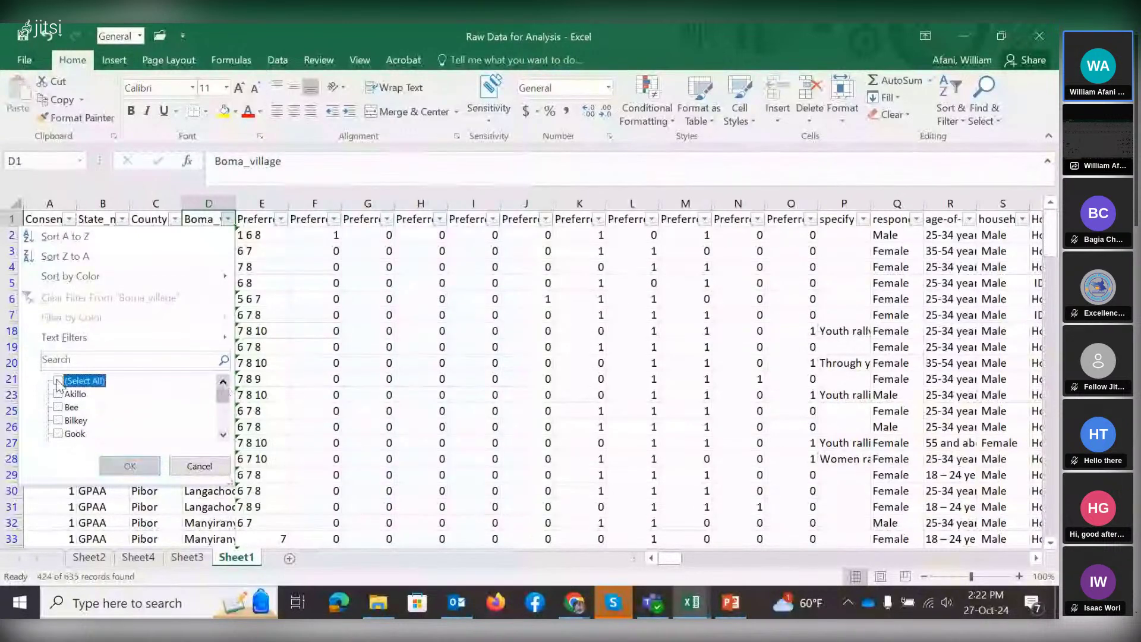
{"action": "left_click", "coordinate": [224, 436]}
{"action": "left_click", "coordinate": [224, 435]}
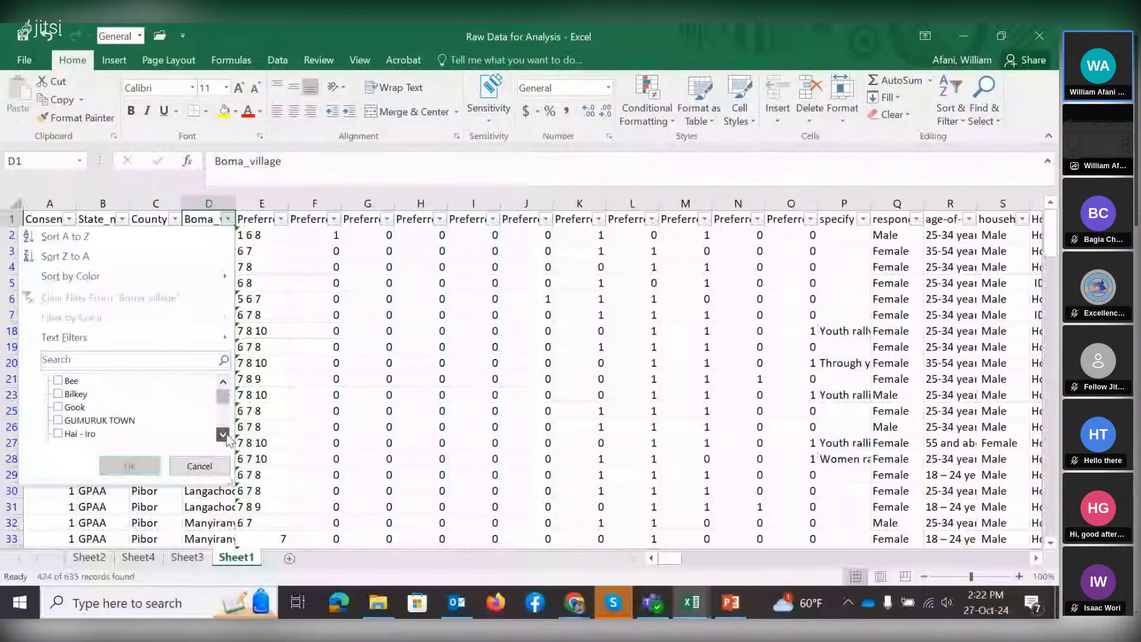
{"action": "left_click", "coordinate": [223, 436]}
{"action": "left_click", "coordinate": [223, 435]}
{"action": "left_click", "coordinate": [223, 435]}
{"action": "left_click", "coordinate": [223, 435]}
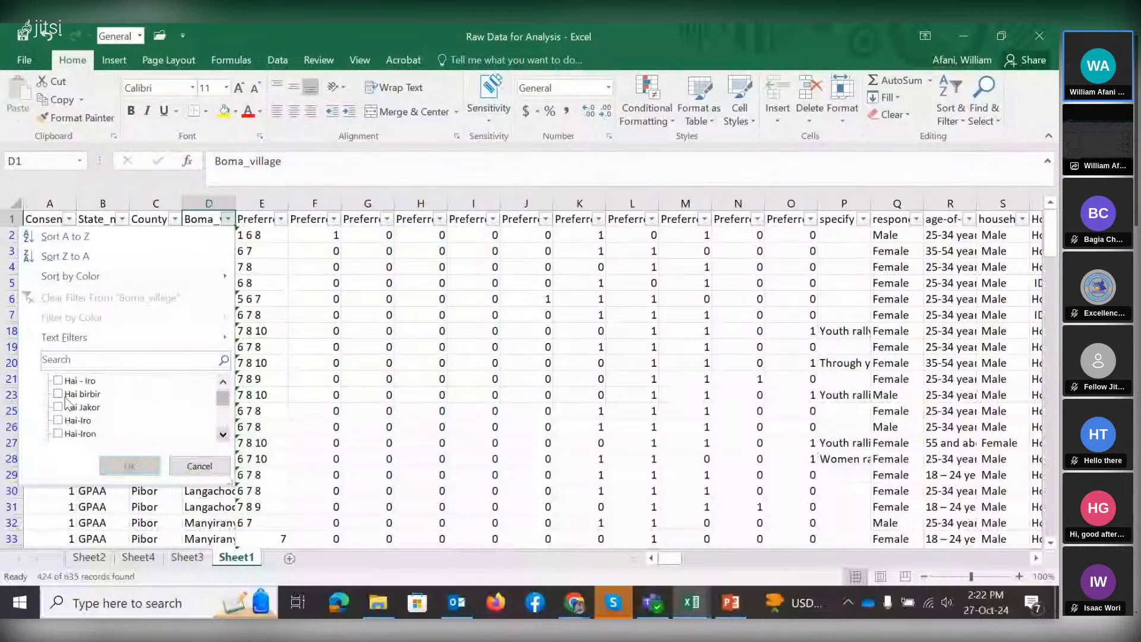
{"action": "left_click", "coordinate": [58, 381]}
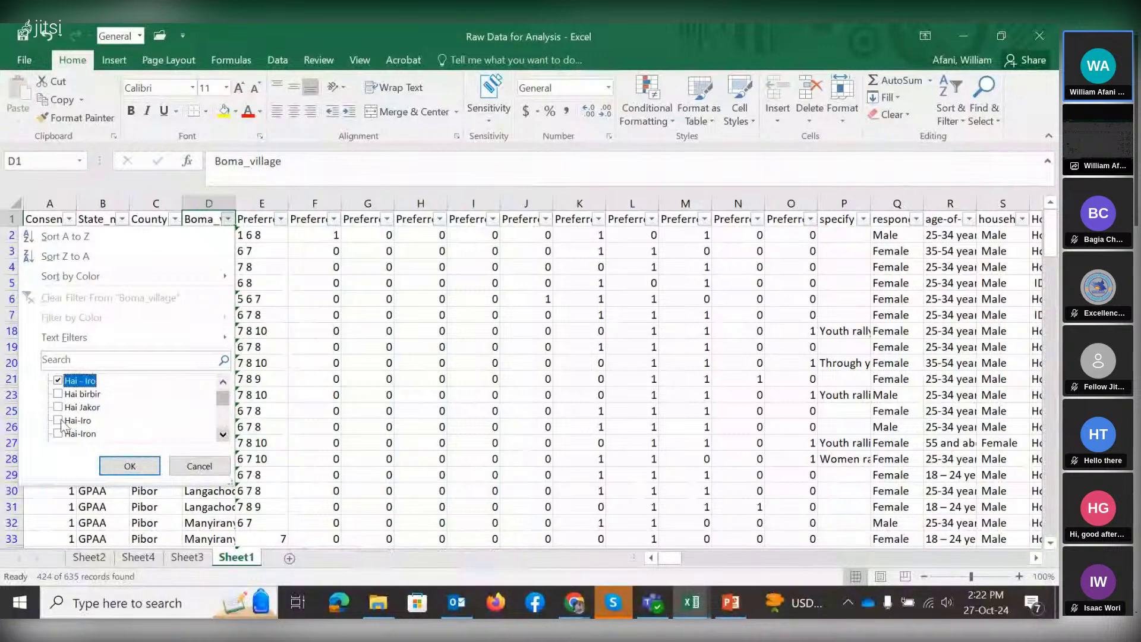
{"action": "left_click", "coordinate": [59, 420]}
{"action": "left_click", "coordinate": [58, 433]}
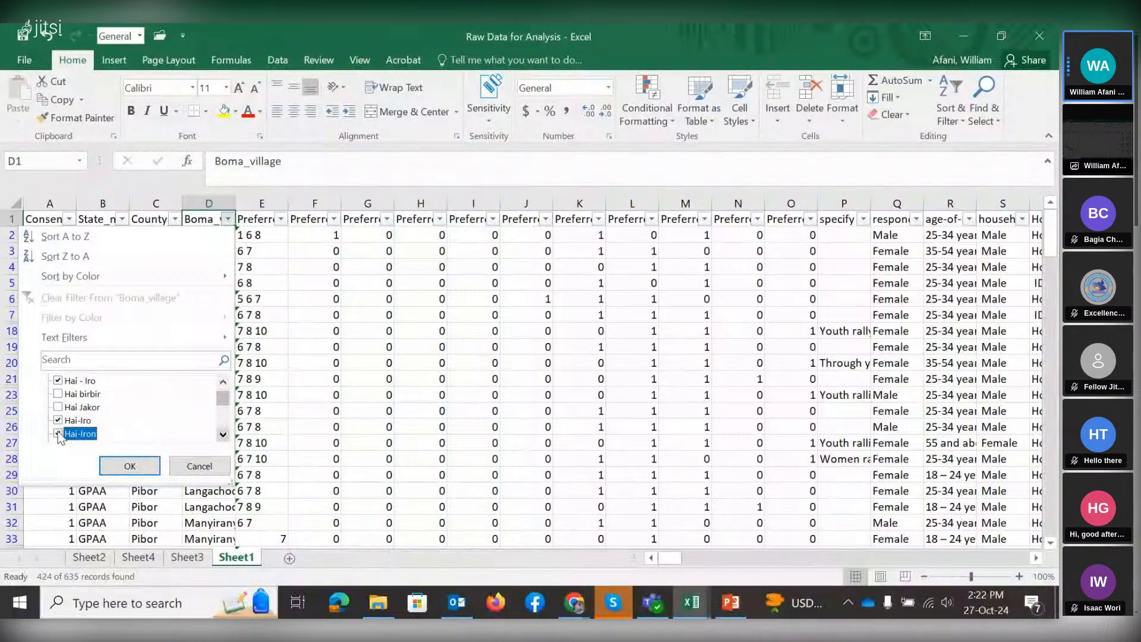
{"action": "left_click", "coordinate": [138, 469]}
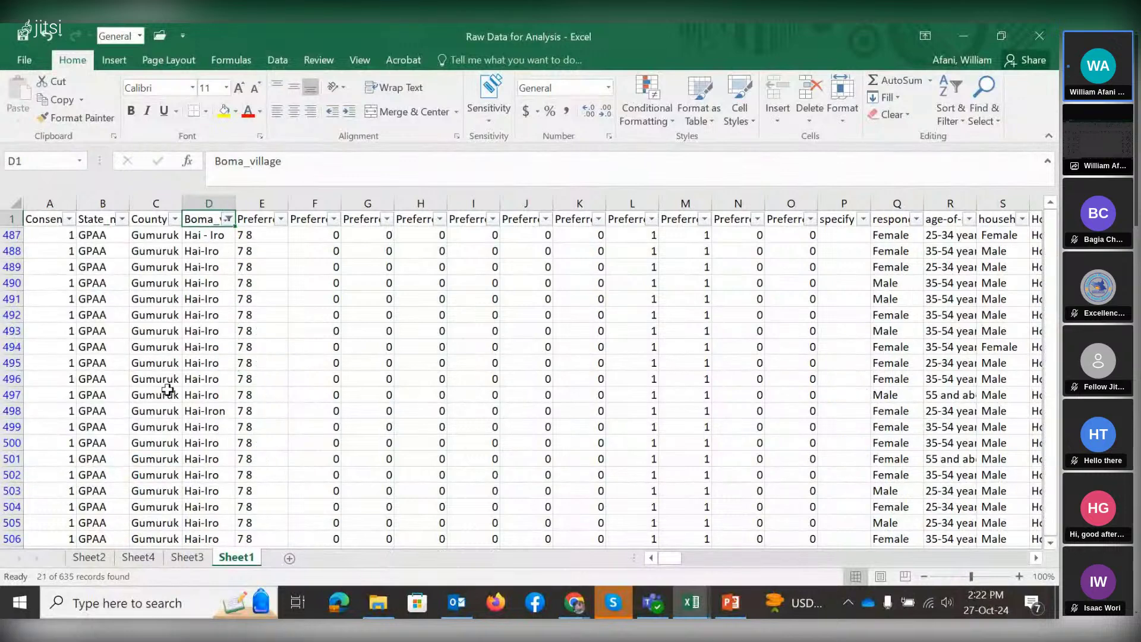
Standardize the village name to Hai-Iro in all filtered Boma_village cells, starting from D487.
{"action": "left_click", "coordinate": [213, 198]}
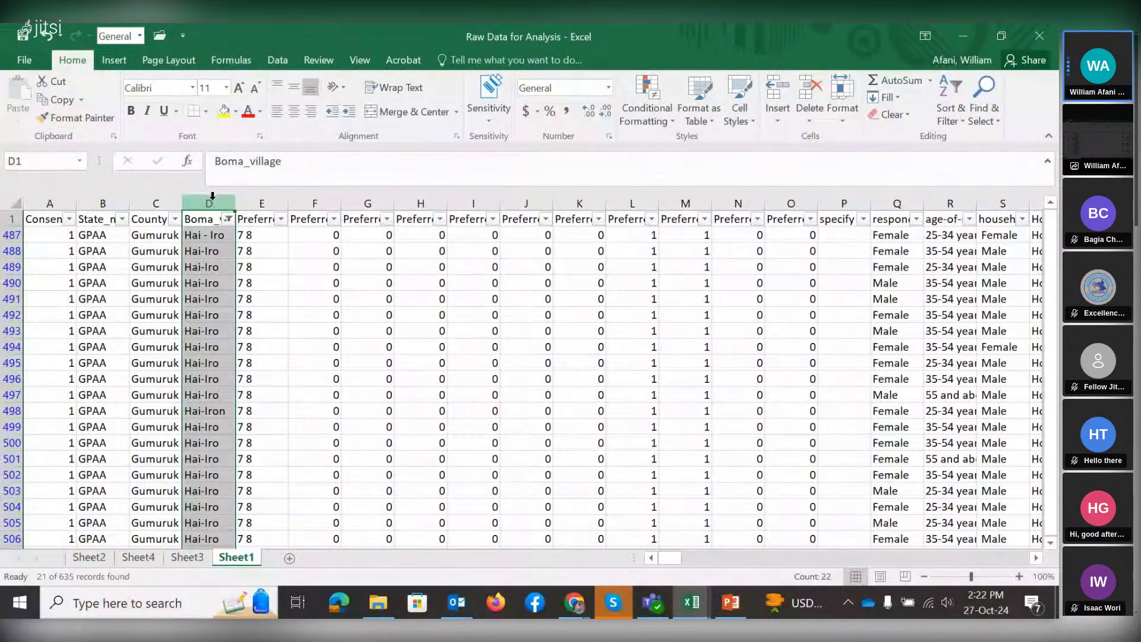
{"action": "left_click", "coordinate": [213, 239]}
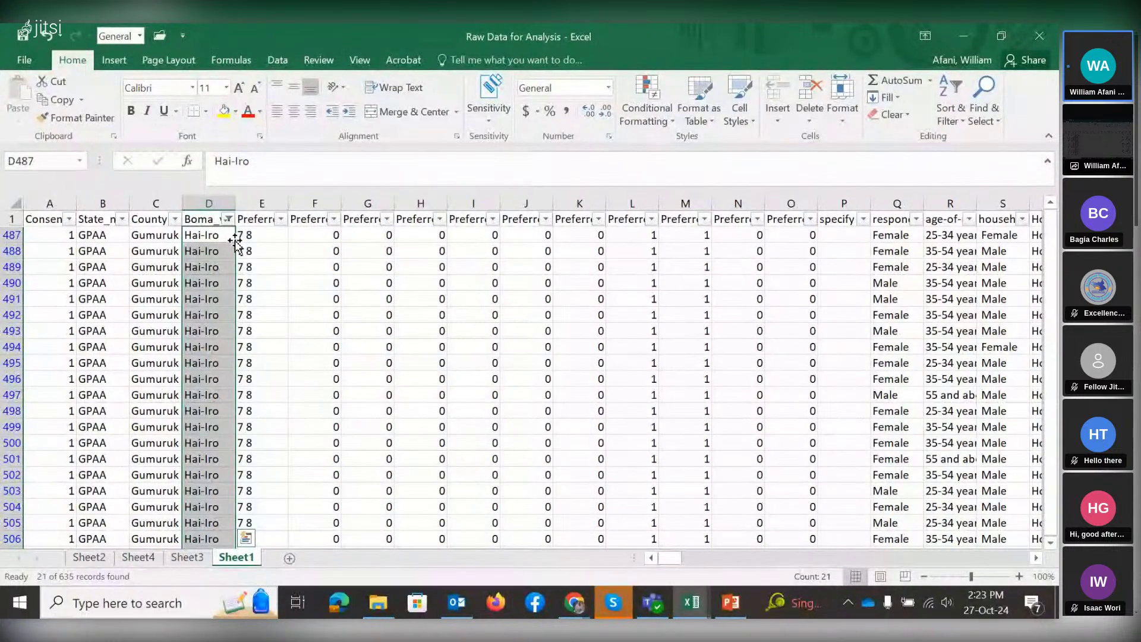
Reopen the Boma_village filter list, check the Hai-Iro spellings and deselect Hai-Iro.
{"action": "left_click", "coordinate": [228, 218]}
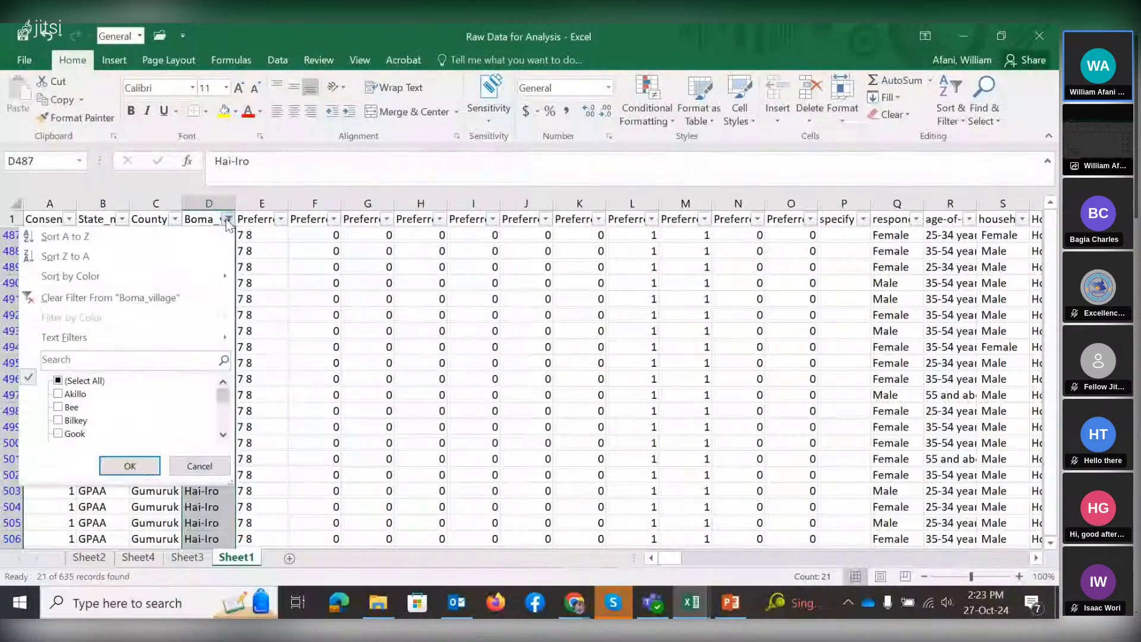
{"action": "left_click", "coordinate": [223, 439]}
{"action": "left_click", "coordinate": [223, 439]}
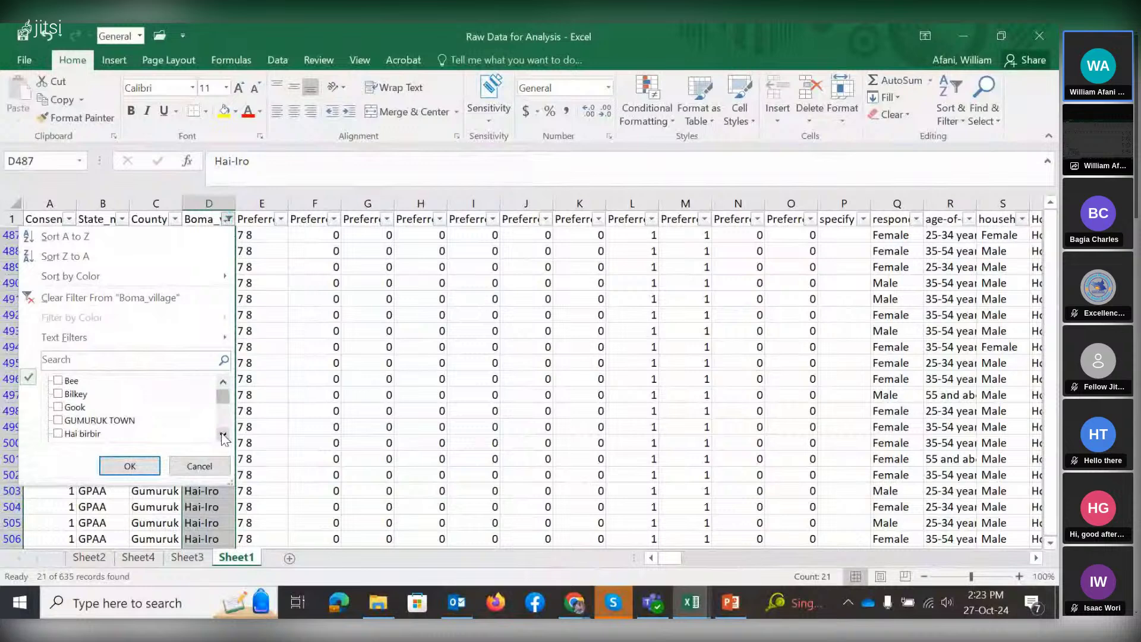
{"action": "left_click", "coordinate": [223, 438]}
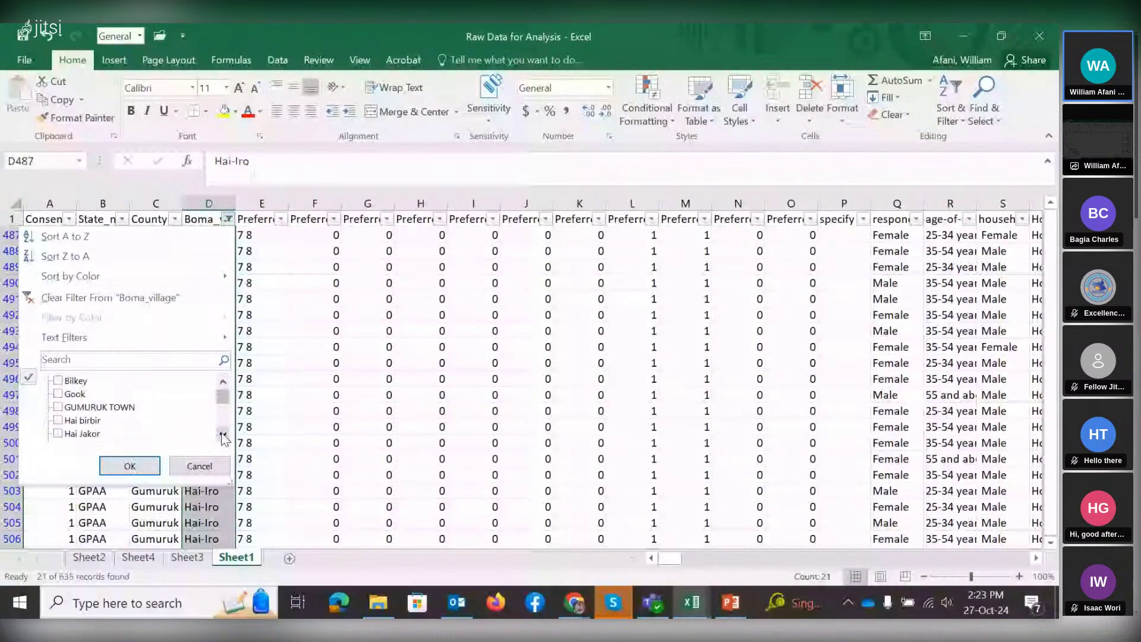
{"action": "scroll", "coordinate": [223, 438], "scroll_direction": "down", "scroll_amount": 1}
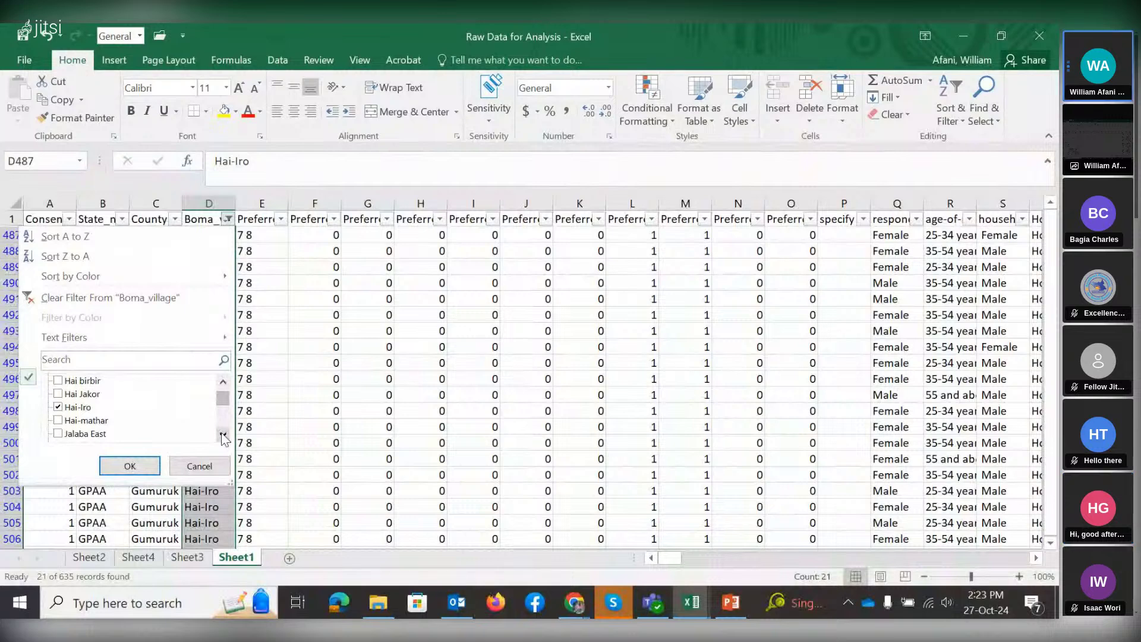
{"action": "left_click", "coordinate": [222, 436]}
{"action": "left_click", "coordinate": [58, 393]}
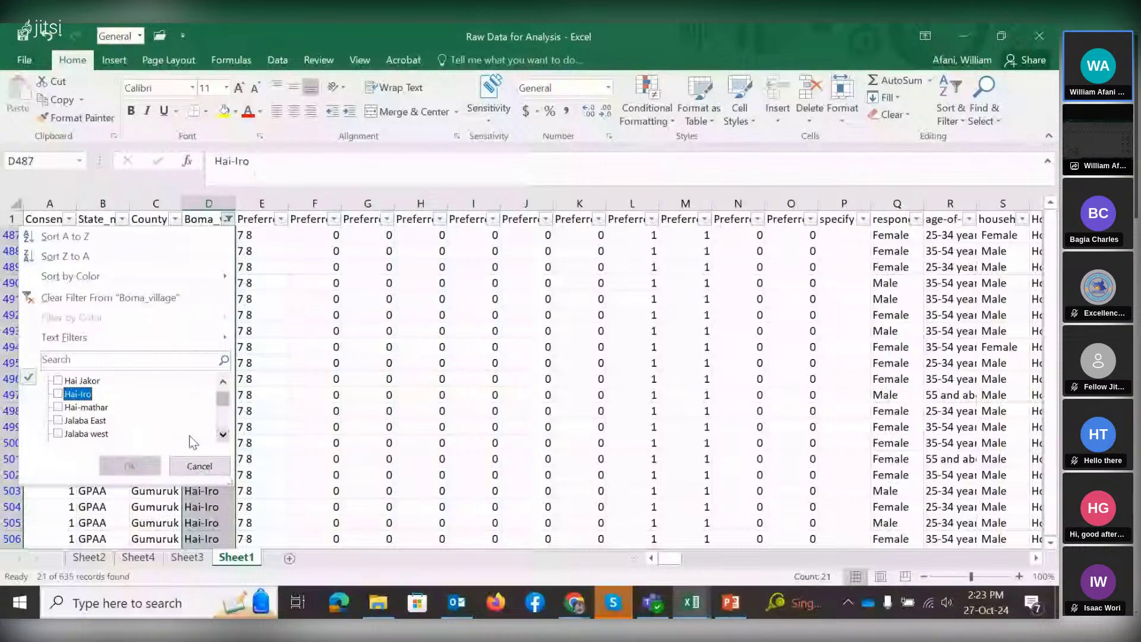
Look through the village names after Hai-Iro in the Boma_village filter list for further spelling variants.
{"action": "left_click", "coordinate": [222, 434]}
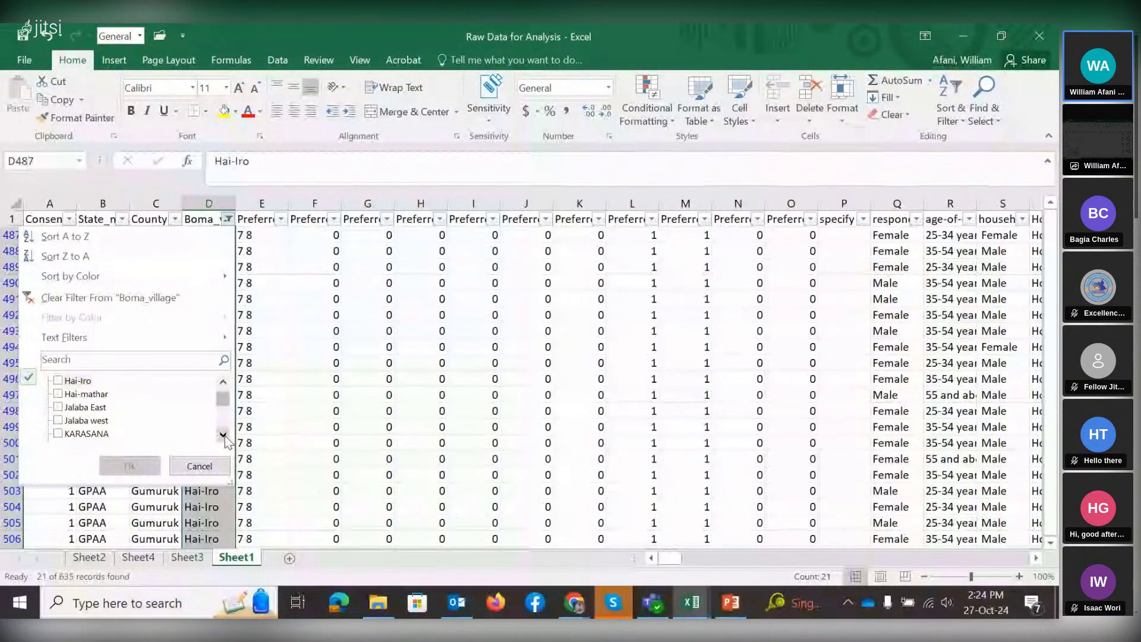
{"action": "left_click", "coordinate": [223, 435]}
{"action": "left_click", "coordinate": [222, 435]}
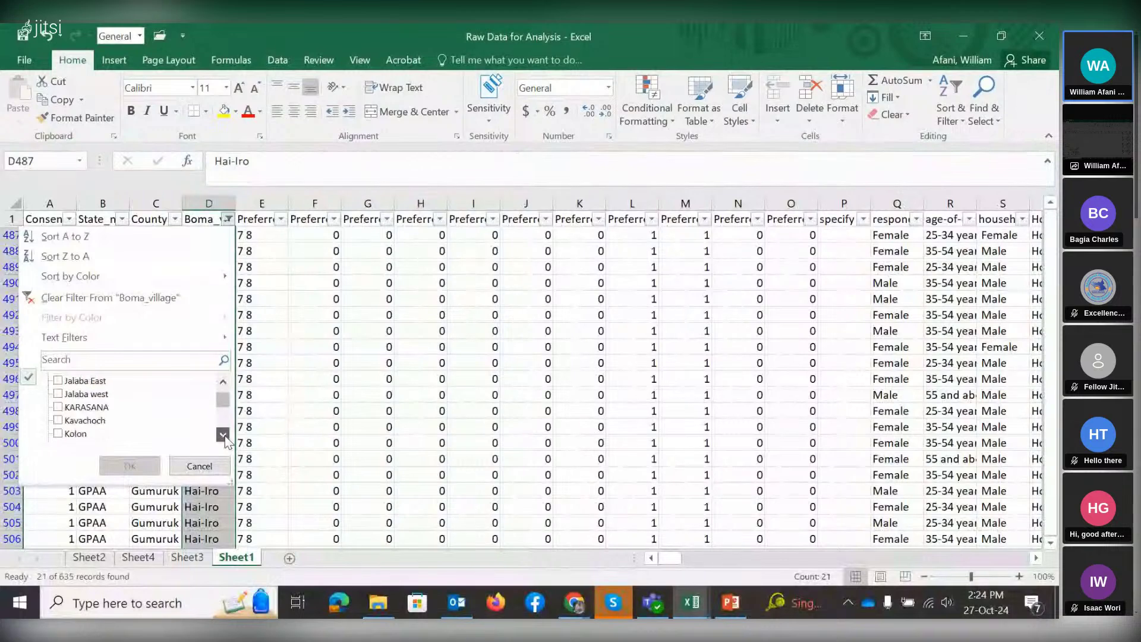
{"action": "left_click", "coordinate": [223, 435]}
{"action": "left_click", "coordinate": [223, 435]}
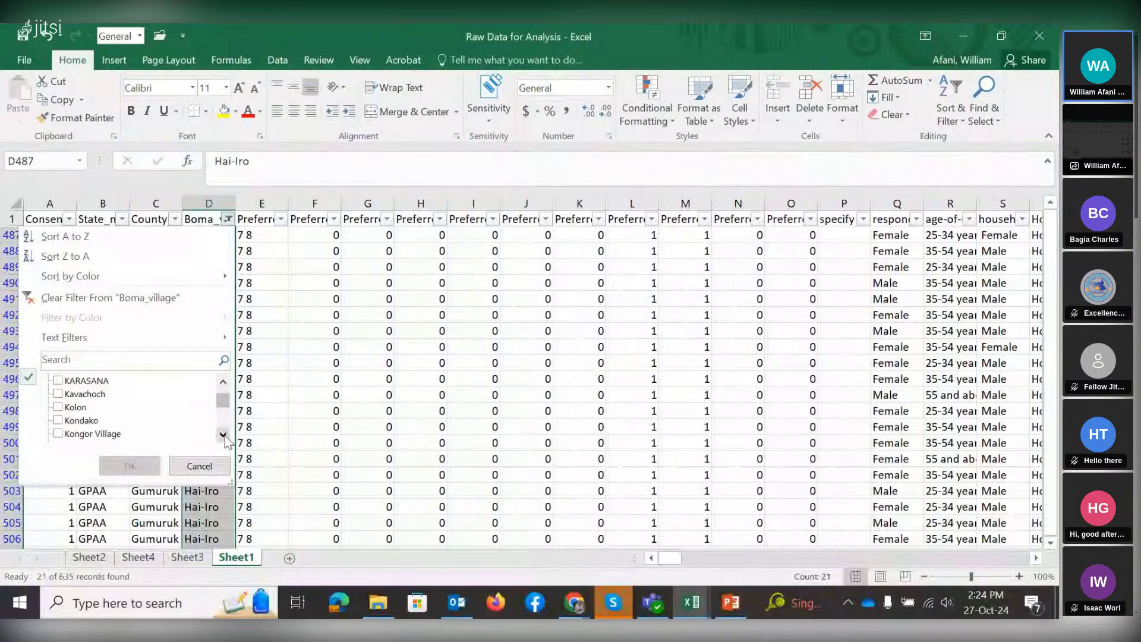
{"action": "left_click", "coordinate": [223, 435]}
{"action": "left_click", "coordinate": [223, 435]}
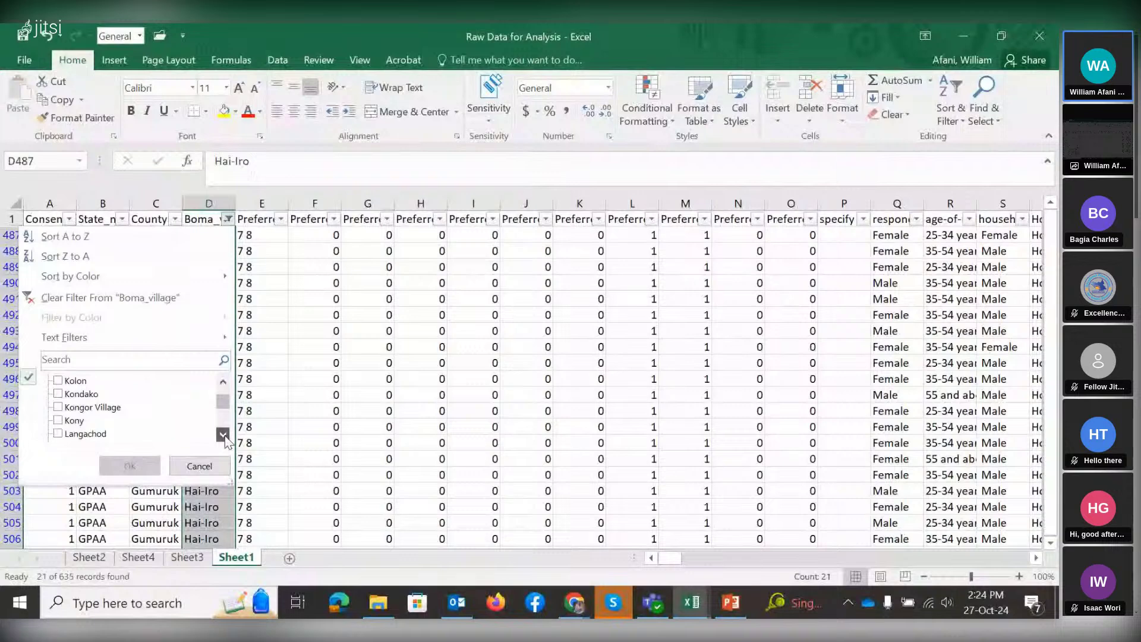
{"action": "left_click", "coordinate": [223, 435]}
{"action": "left_click", "coordinate": [223, 436]}
{"action": "left_click", "coordinate": [223, 435]}
{"action": "left_click", "coordinate": [223, 435]}
{"action": "left_click", "coordinate": [223, 435]}
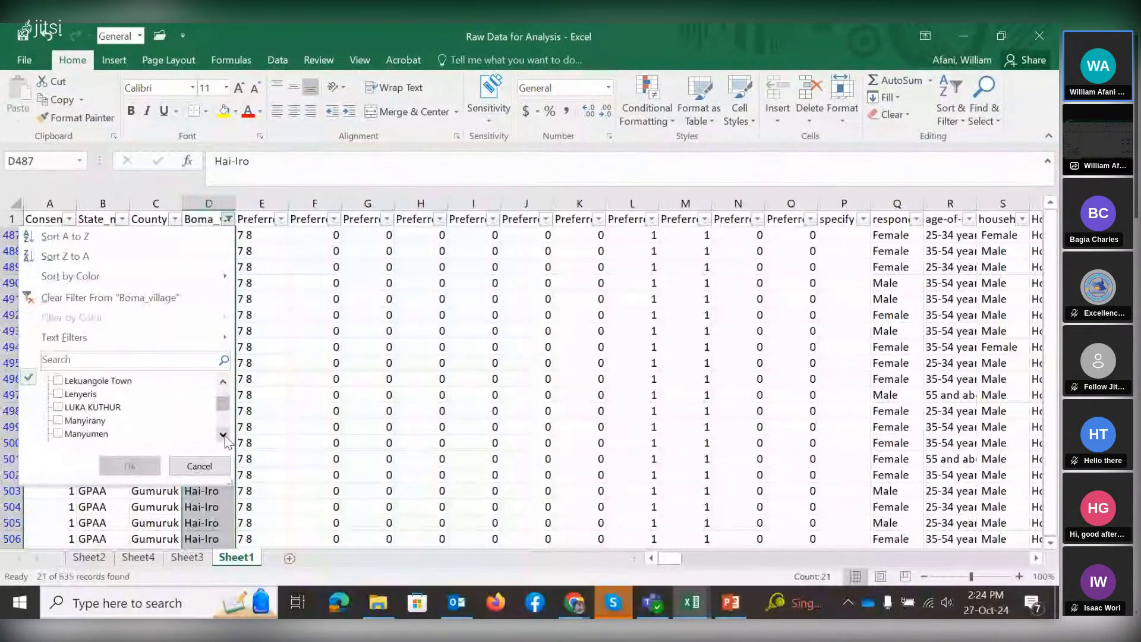
{"action": "left_click", "coordinate": [223, 435]}
{"action": "left_click", "coordinate": [223, 435]}
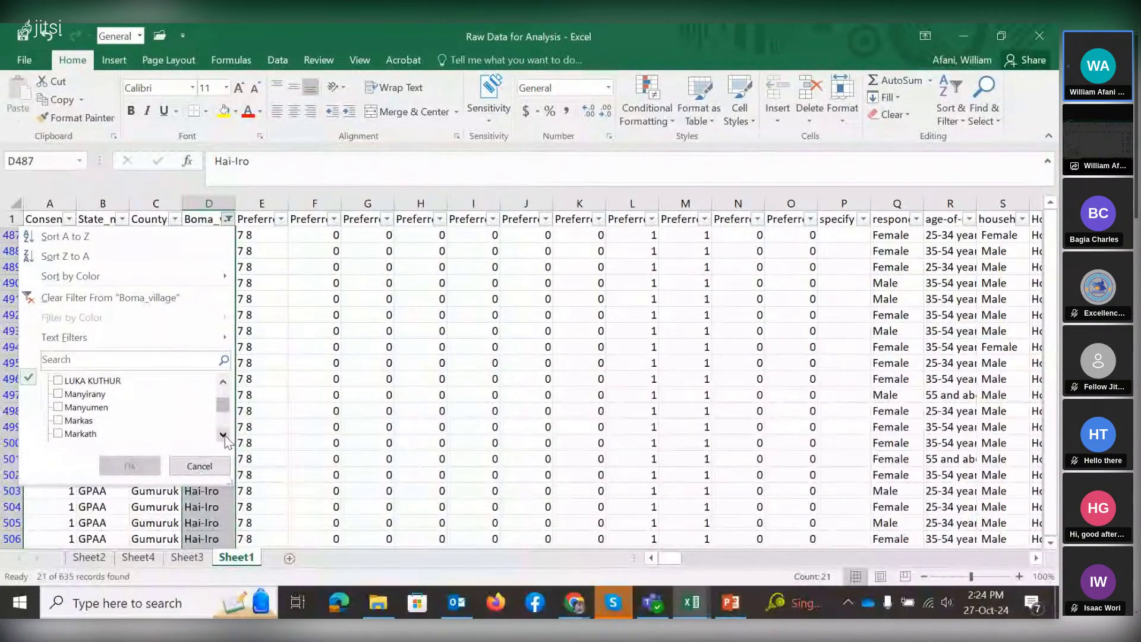
{"action": "left_click", "coordinate": [223, 435]}
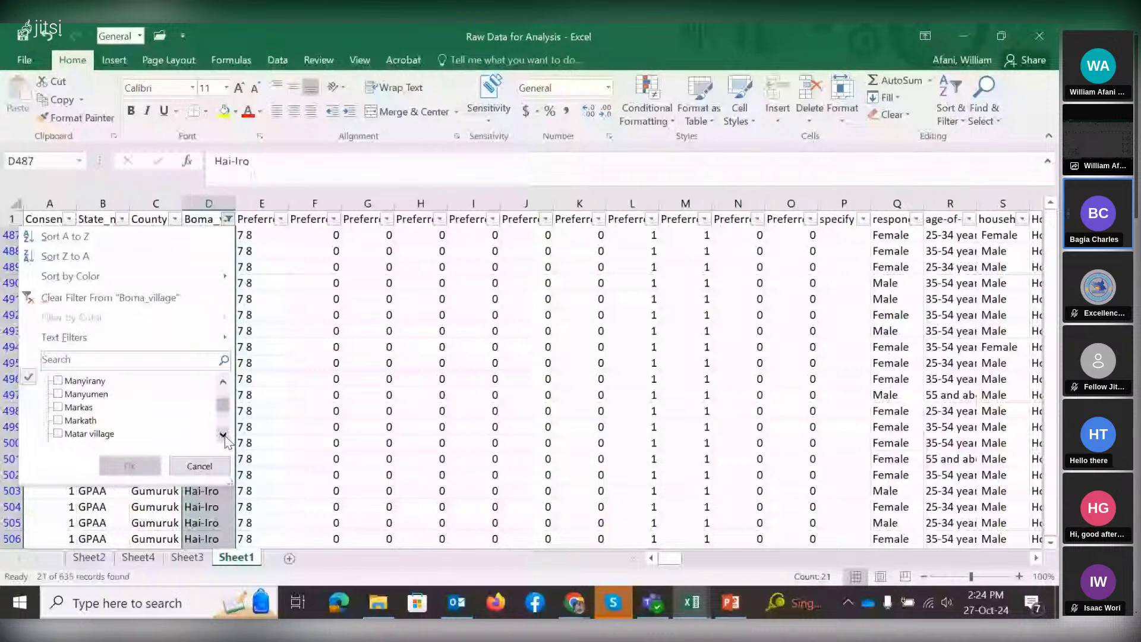
Filter the Boma_village column to only the similar names Markas and Markath.
{"action": "left_click", "coordinate": [222, 381]}
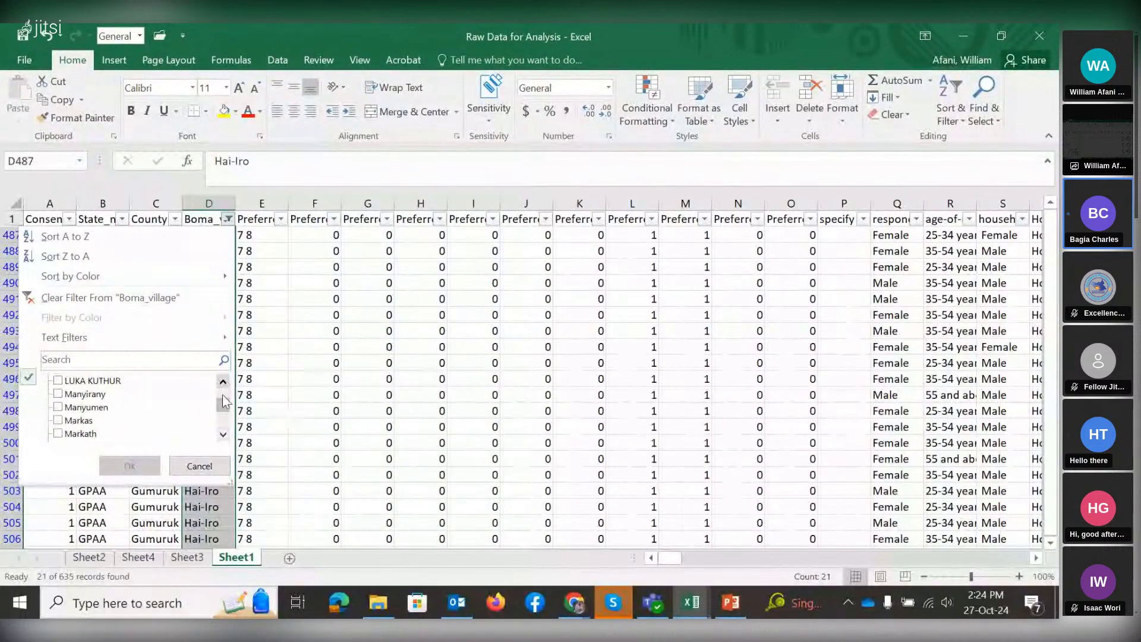
{"action": "left_click", "coordinate": [223, 437]}
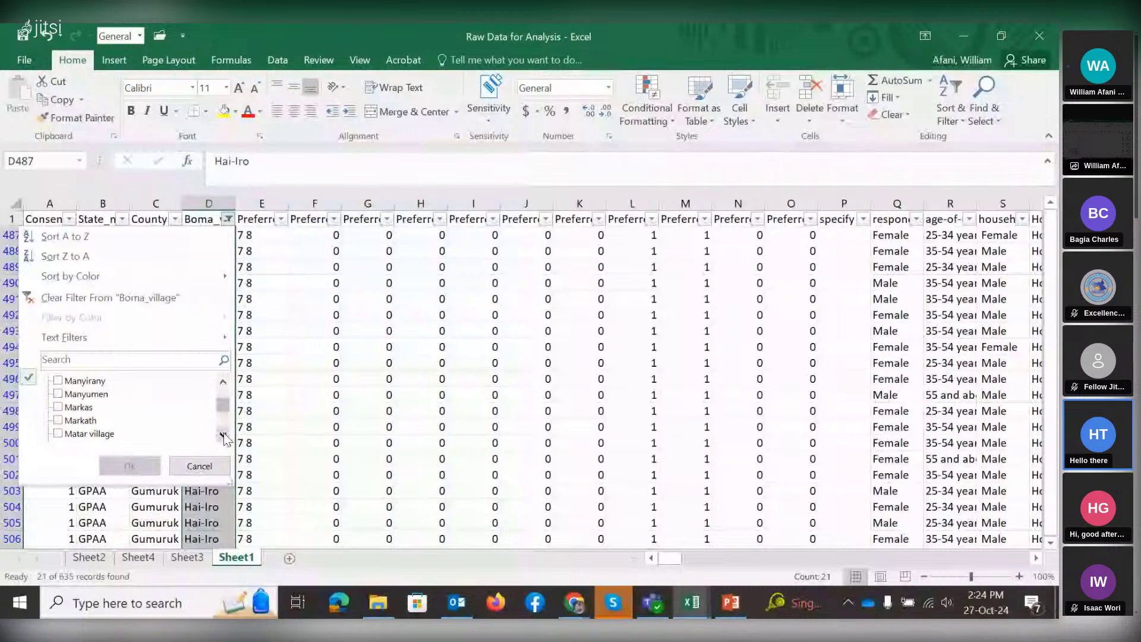
{"action": "left_click", "coordinate": [224, 436]}
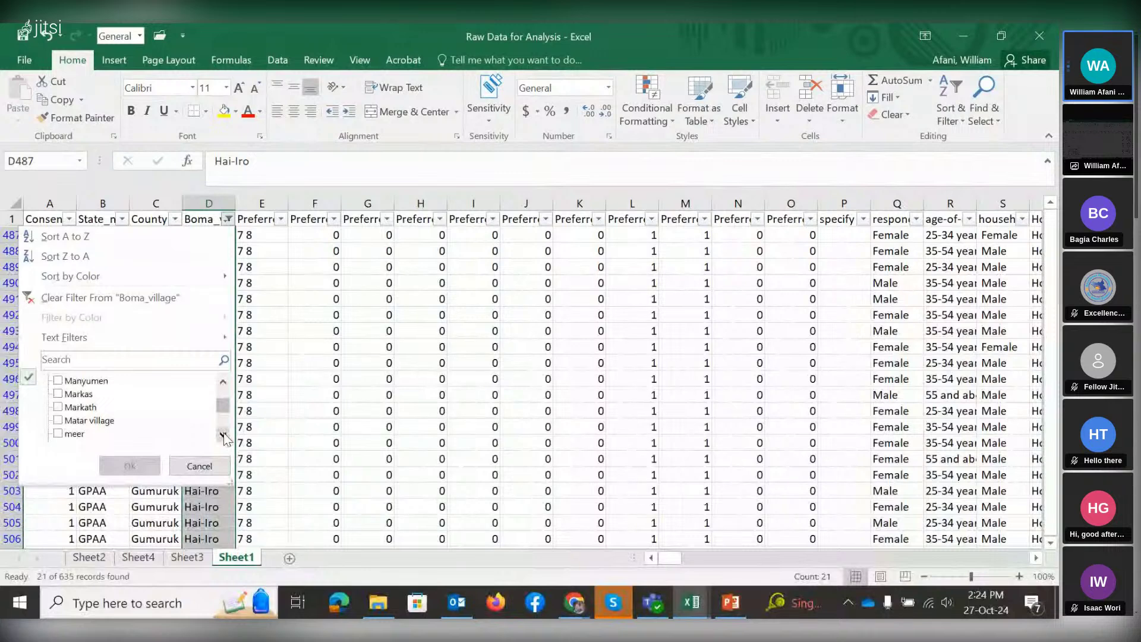
{"action": "left_click", "coordinate": [58, 394]}
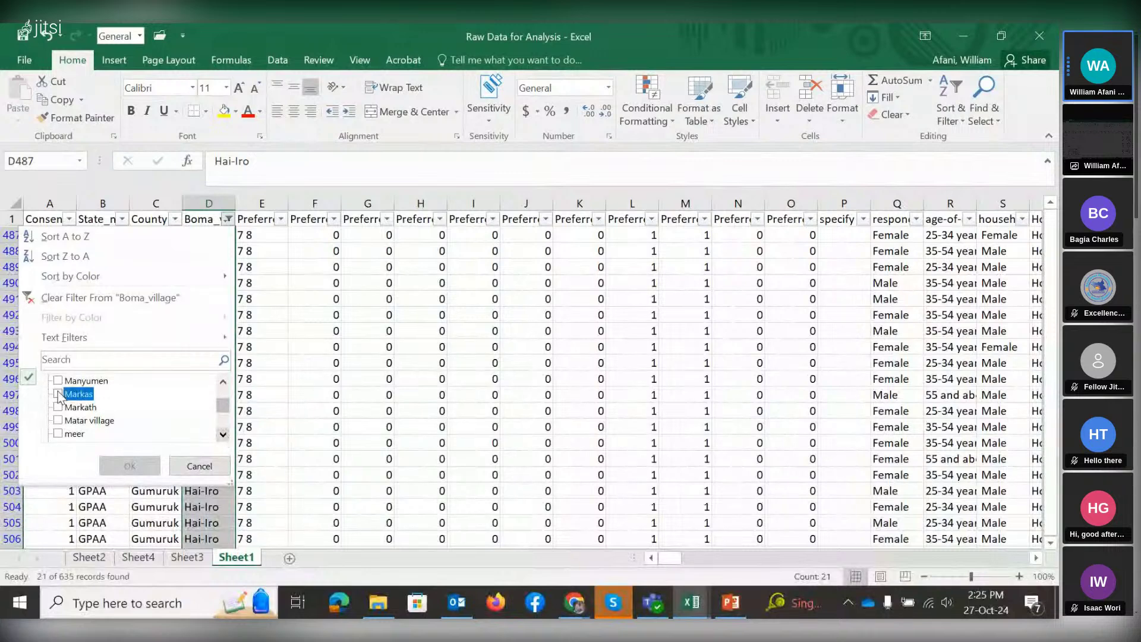
{"action": "left_click", "coordinate": [58, 408]}
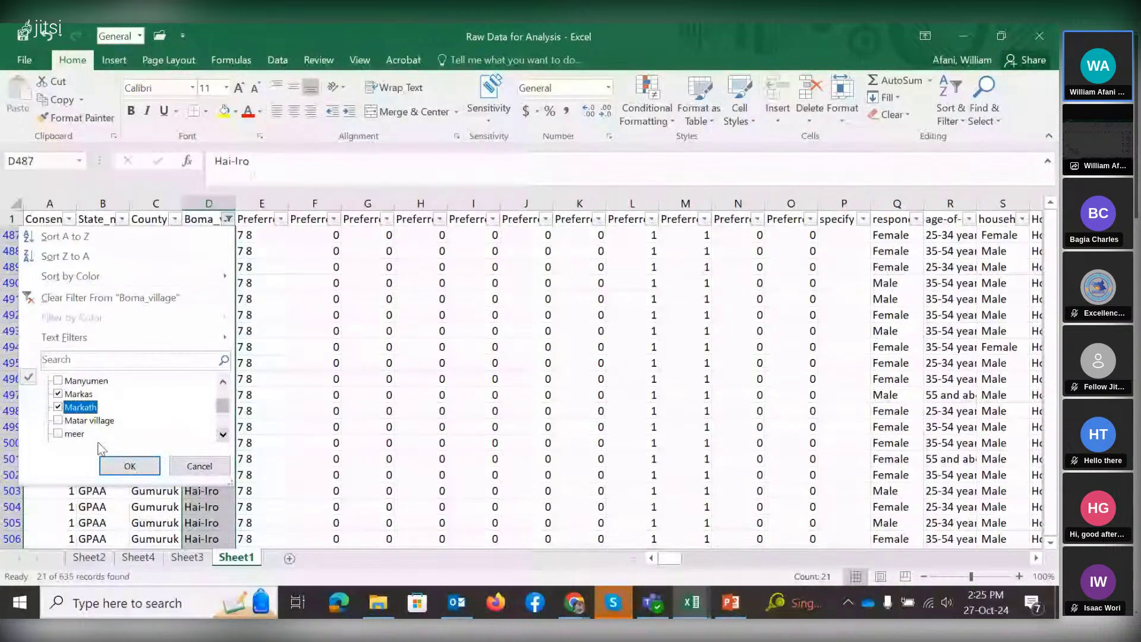
{"action": "left_click", "coordinate": [125, 467]}
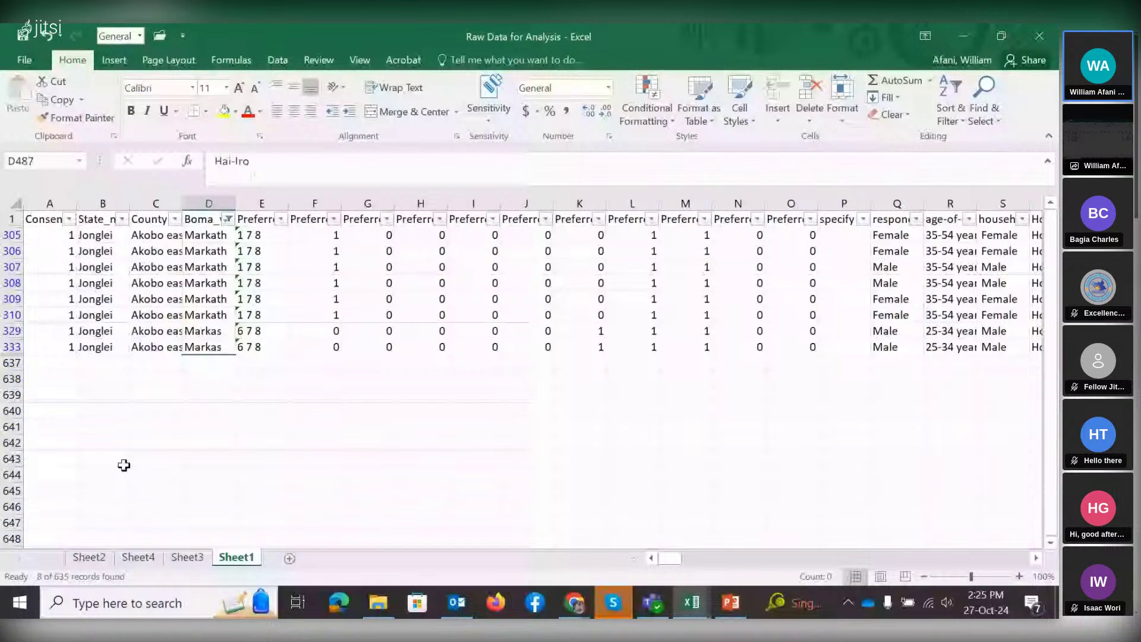
Replace Markath with Markas in the filtered Boma_village cells so that D305 through D333 share one spelling.
{"action": "left_click_drag", "start_coordinate": [214, 236], "coordinate": [210, 355]}
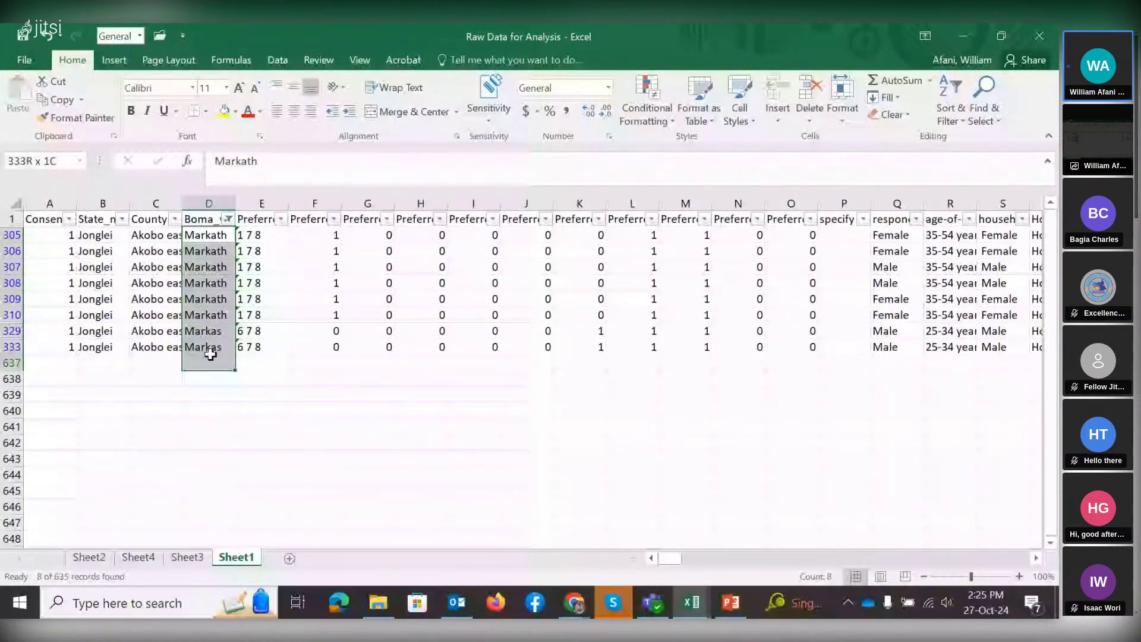
{"action": "left_click_drag", "start_coordinate": [211, 355], "coordinate": [209, 347]}
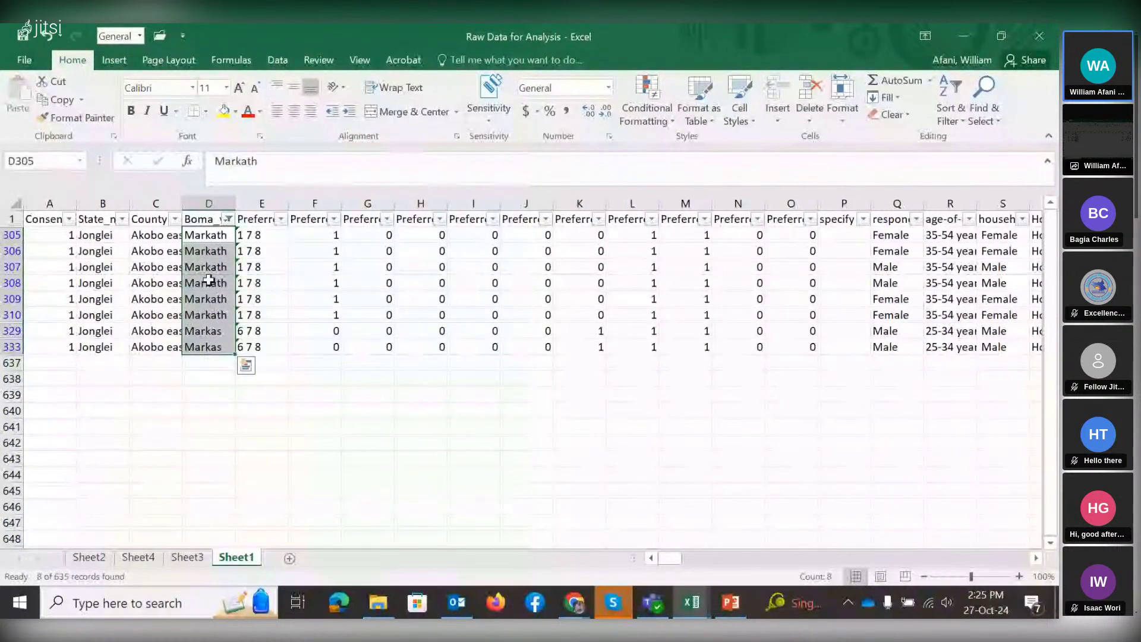
{"action": "left_click", "coordinate": [212, 234]}
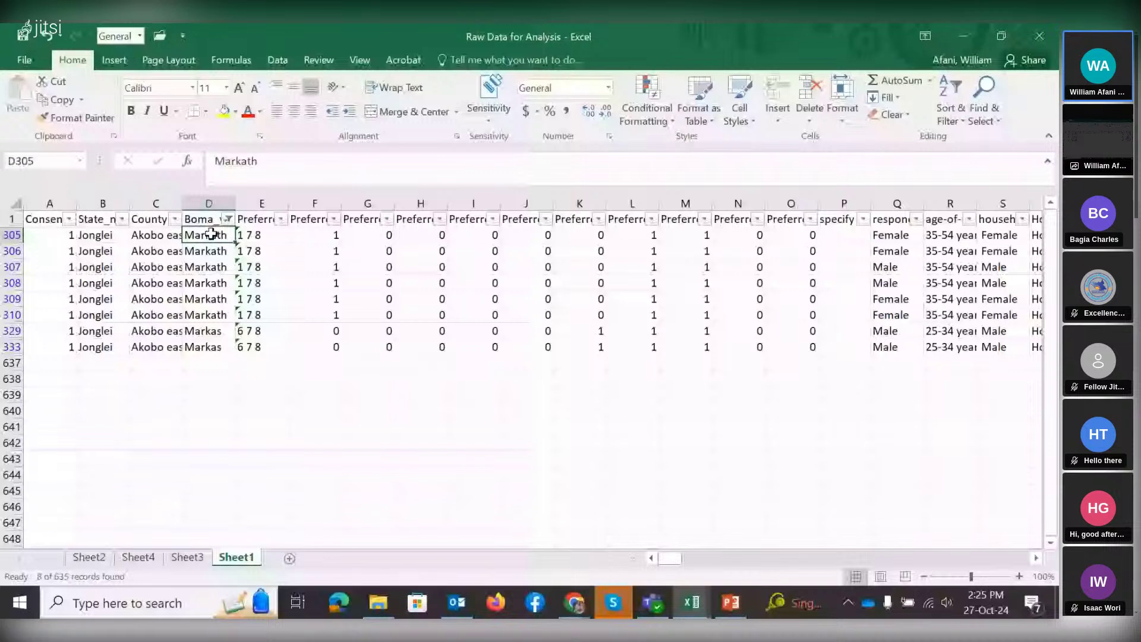
{"action": "type", "text": "Markas"}
{"action": "key", "text": "ctrl+Return"}
{"action": "left_click_drag", "start_coordinate": [236, 242], "coordinate": [237, 348]}
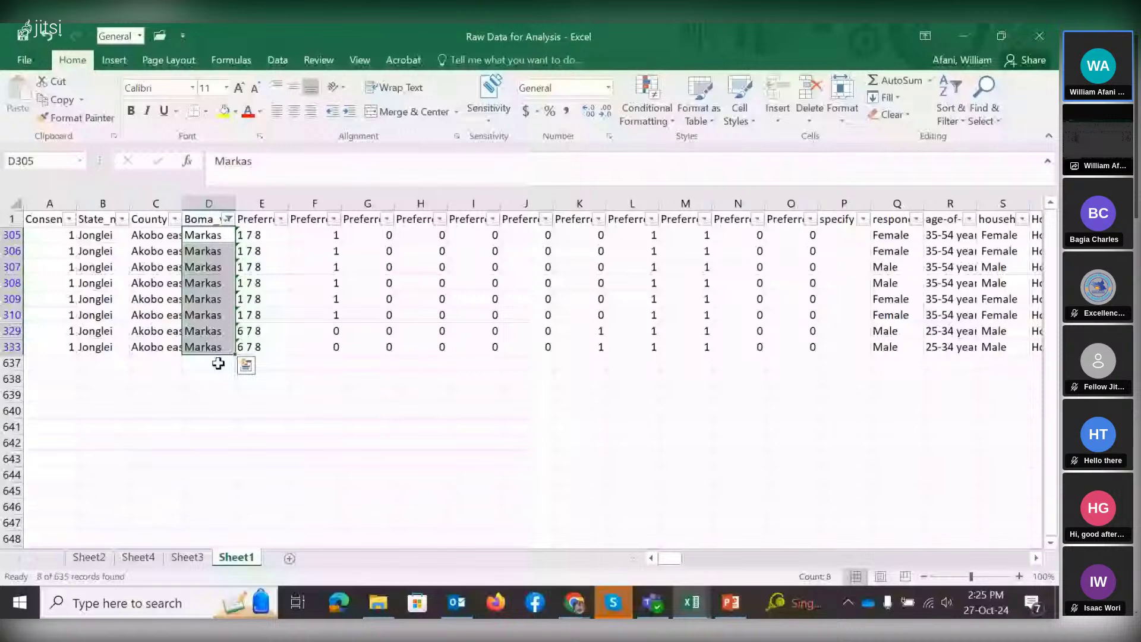
{"action": "left_click", "coordinate": [218, 364]}
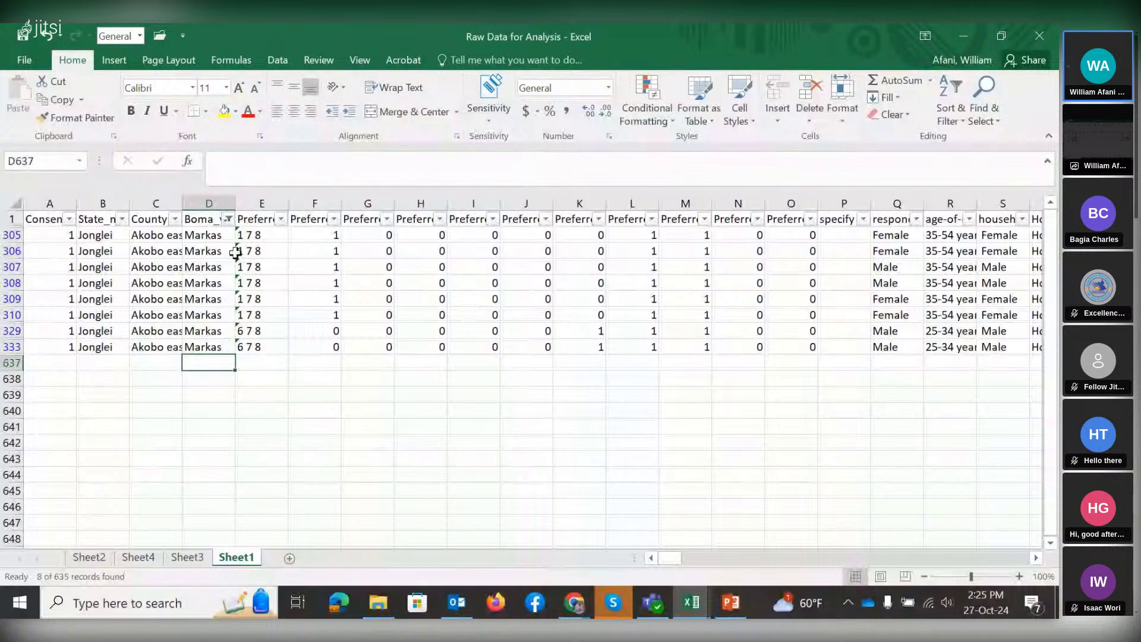
Deselect Markas in the Boma_village filter list and select Matar village instead.
{"action": "left_click", "coordinate": [228, 219]}
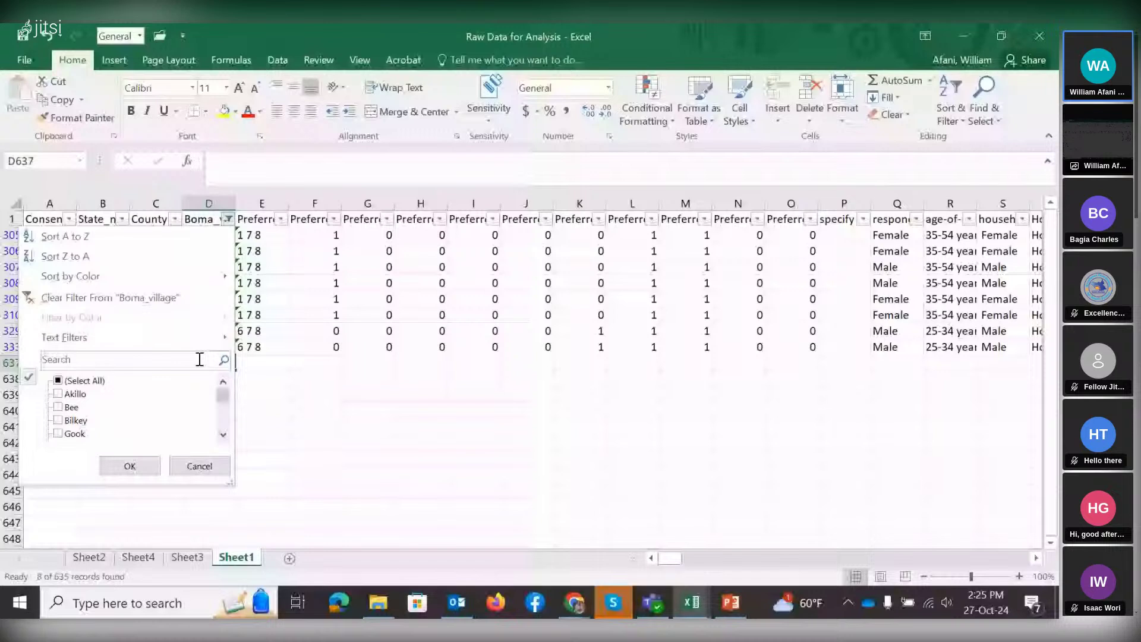
{"action": "left_click", "coordinate": [223, 434]}
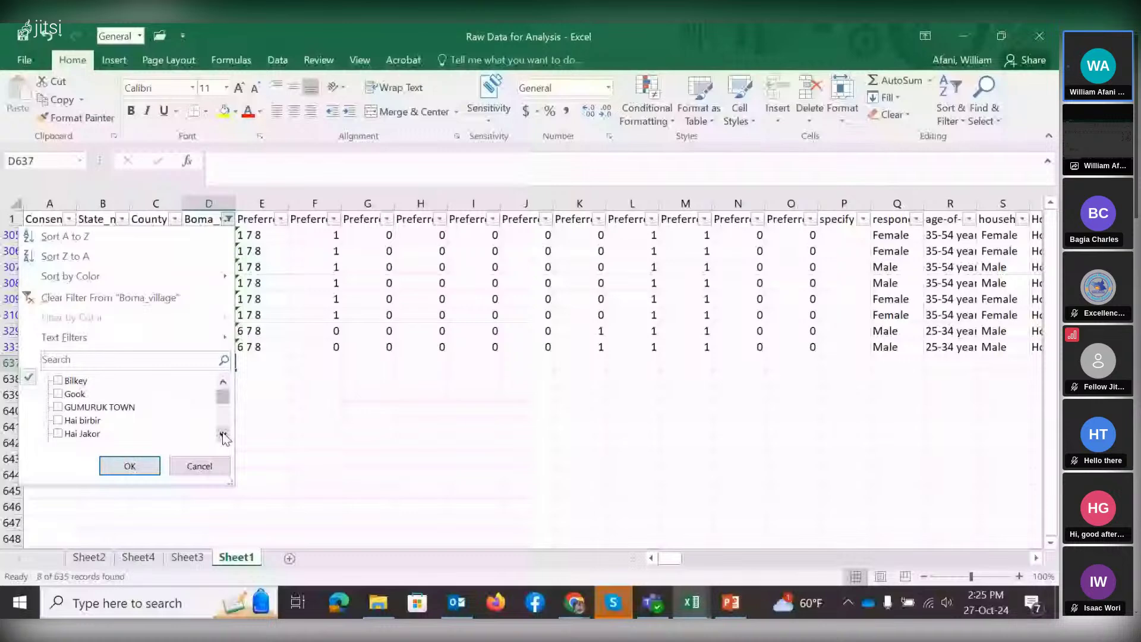
{"action": "left_click", "coordinate": [223, 435]}
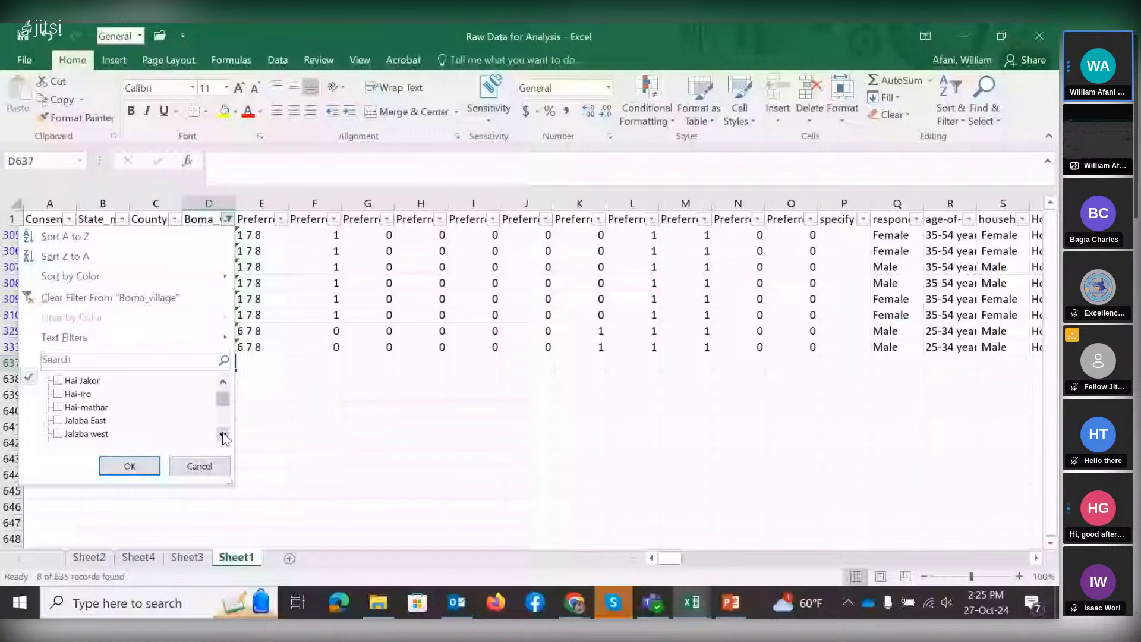
{"action": "left_click", "coordinate": [223, 435]}
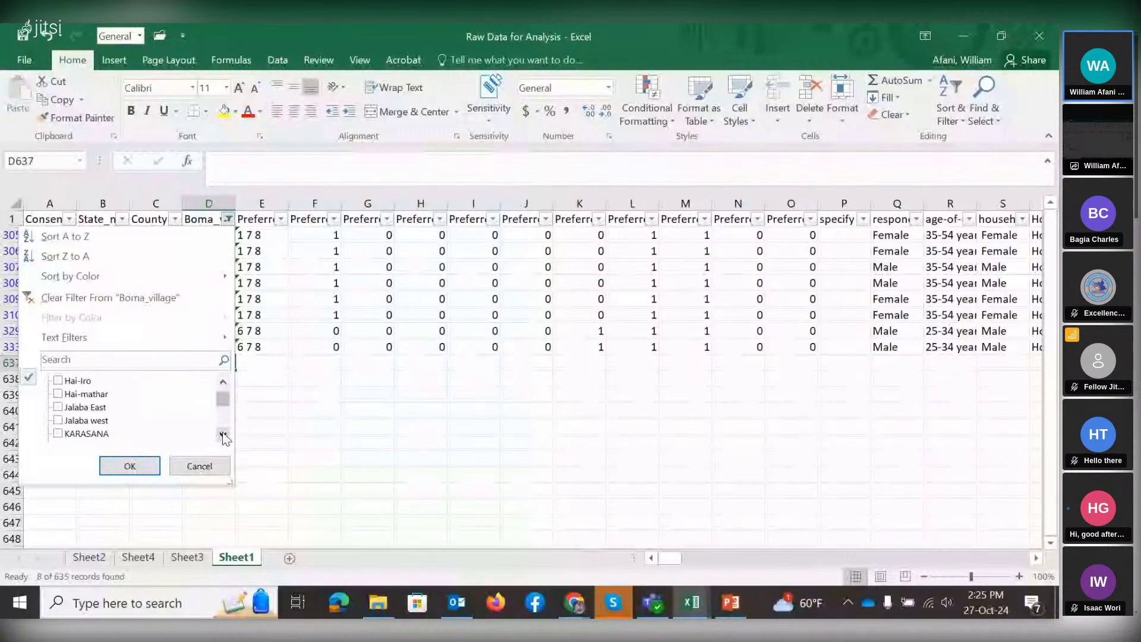
{"action": "left_click", "coordinate": [223, 435]}
{"action": "left_click", "coordinate": [223, 434]}
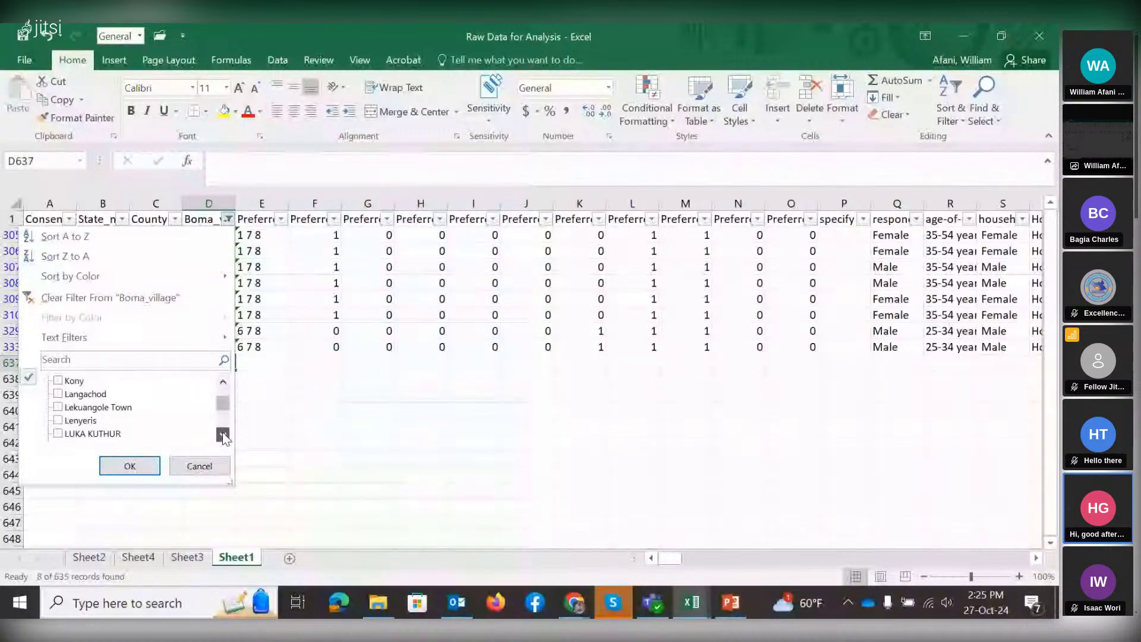
{"action": "left_click", "coordinate": [222, 435]}
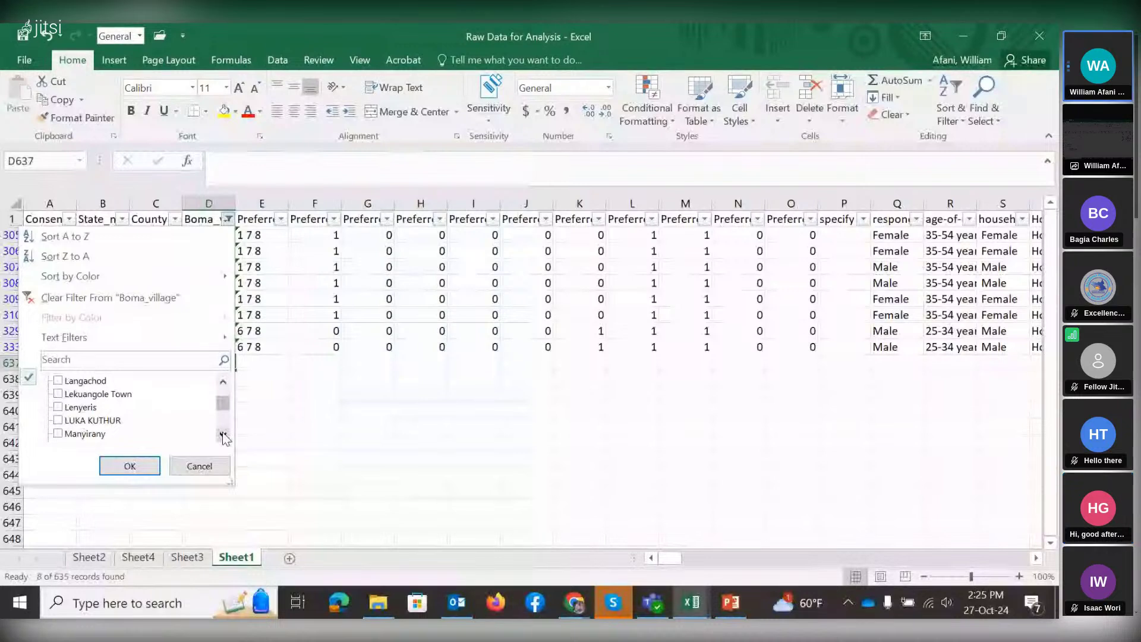
{"action": "scroll", "coordinate": [223, 434], "scroll_direction": "down", "scroll_amount": 2}
{"action": "left_click", "coordinate": [58, 421]}
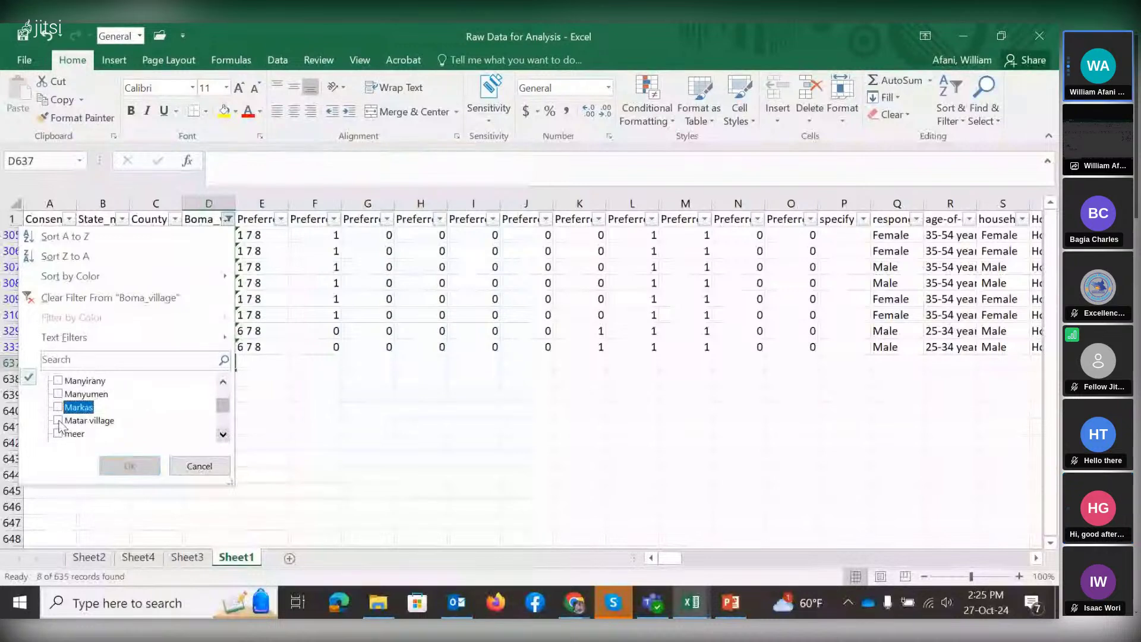
{"action": "left_click", "coordinate": [58, 420]}
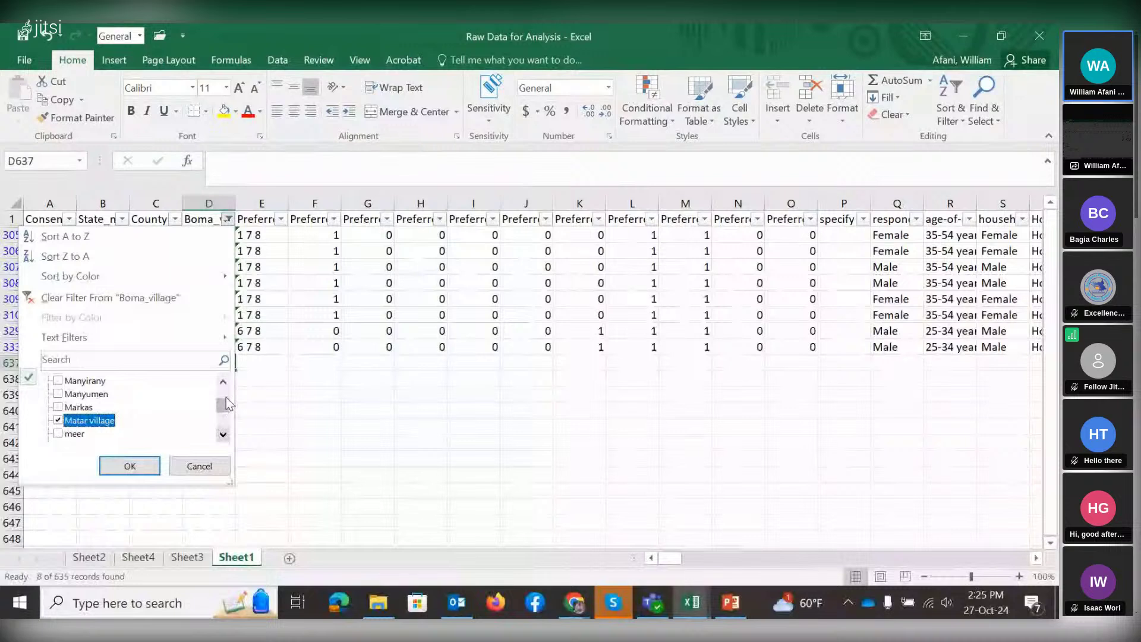
Add Hai-mathar to the Boma_village selection and apply the filter to show it together with Matar village.
{"action": "left_click", "coordinate": [223, 381]}
{"action": "left_click", "coordinate": [223, 381]}
{"action": "left_click", "coordinate": [223, 381]}
{"action": "left_click", "coordinate": [224, 381]}
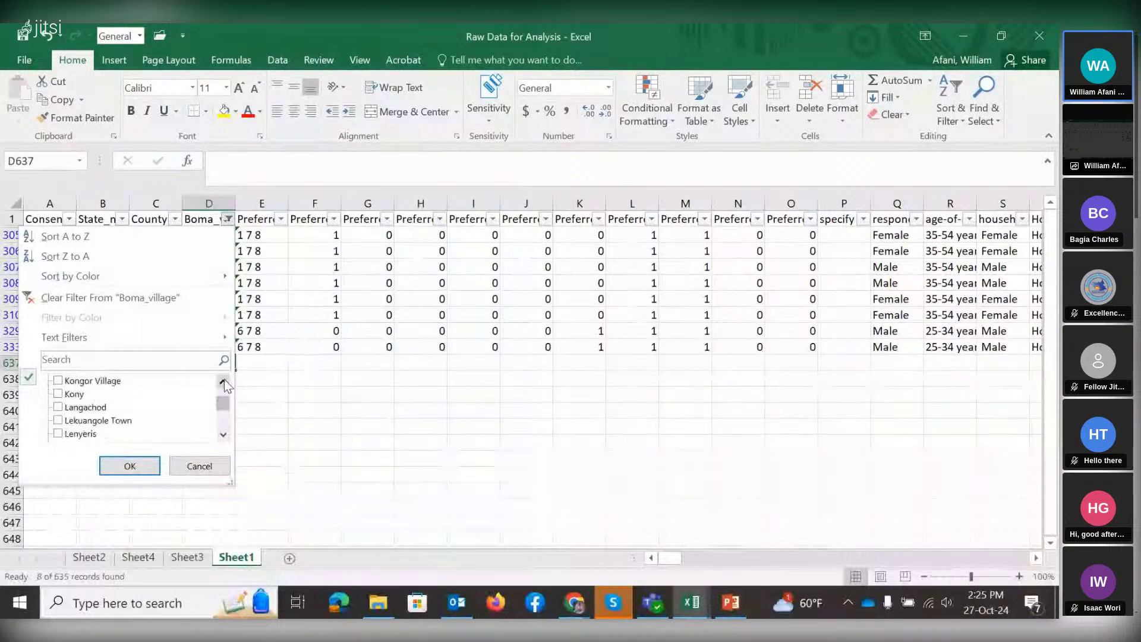
{"action": "left_click", "coordinate": [224, 381]}
{"action": "left_click", "coordinate": [224, 381]}
{"action": "left_click", "coordinate": [223, 381]}
{"action": "left_click", "coordinate": [223, 381]}
{"action": "left_click", "coordinate": [223, 381]}
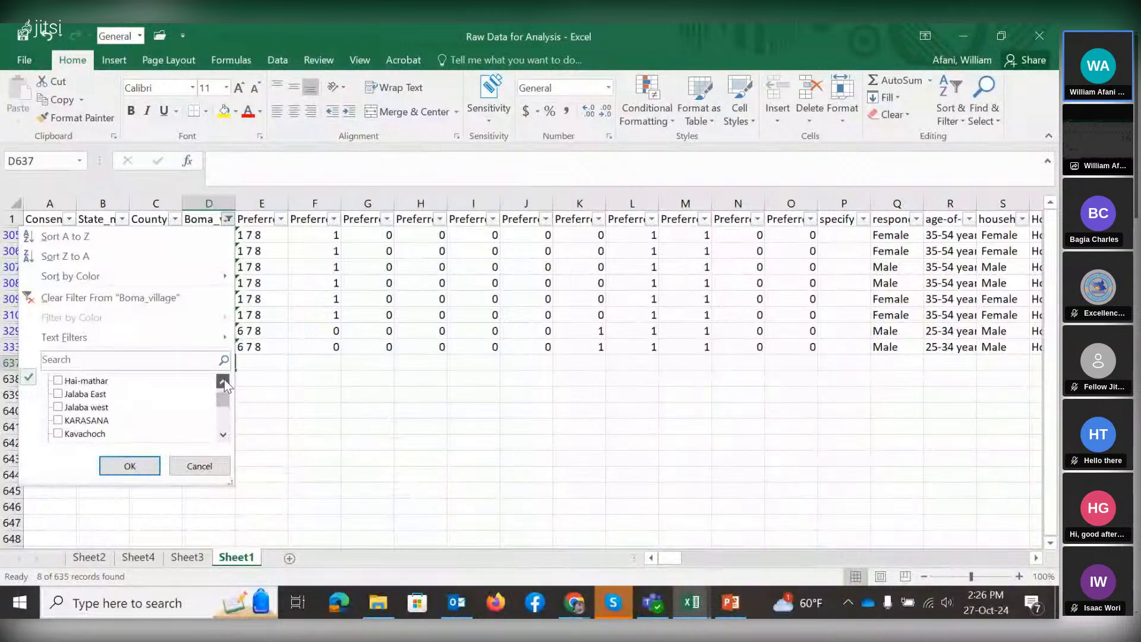
{"action": "left_click", "coordinate": [223, 381]}
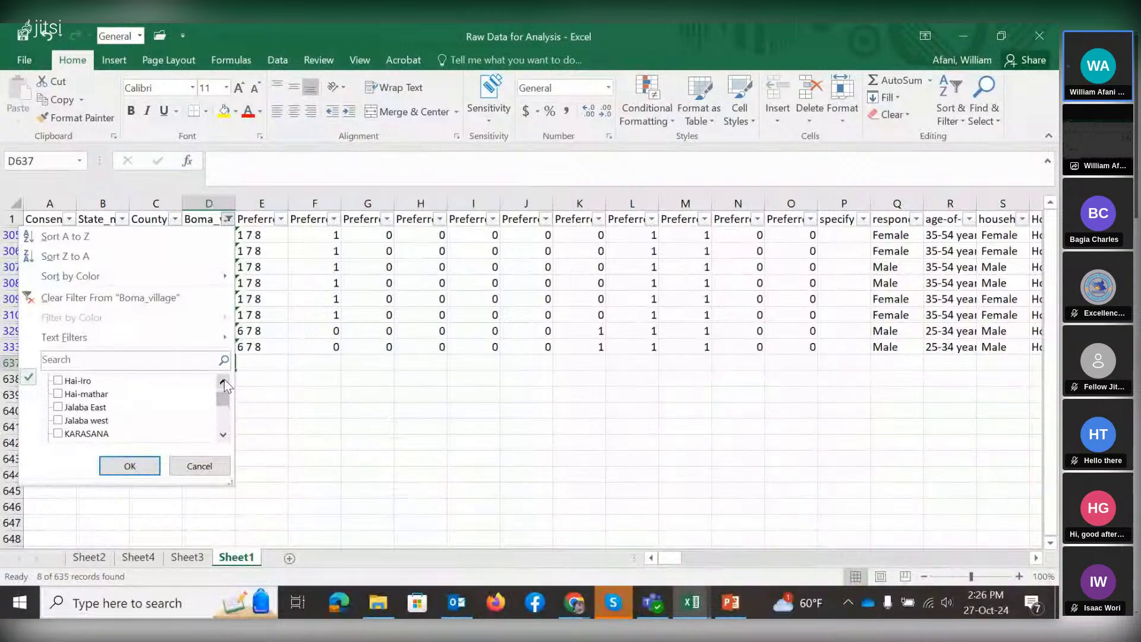
{"action": "left_click", "coordinate": [58, 394]}
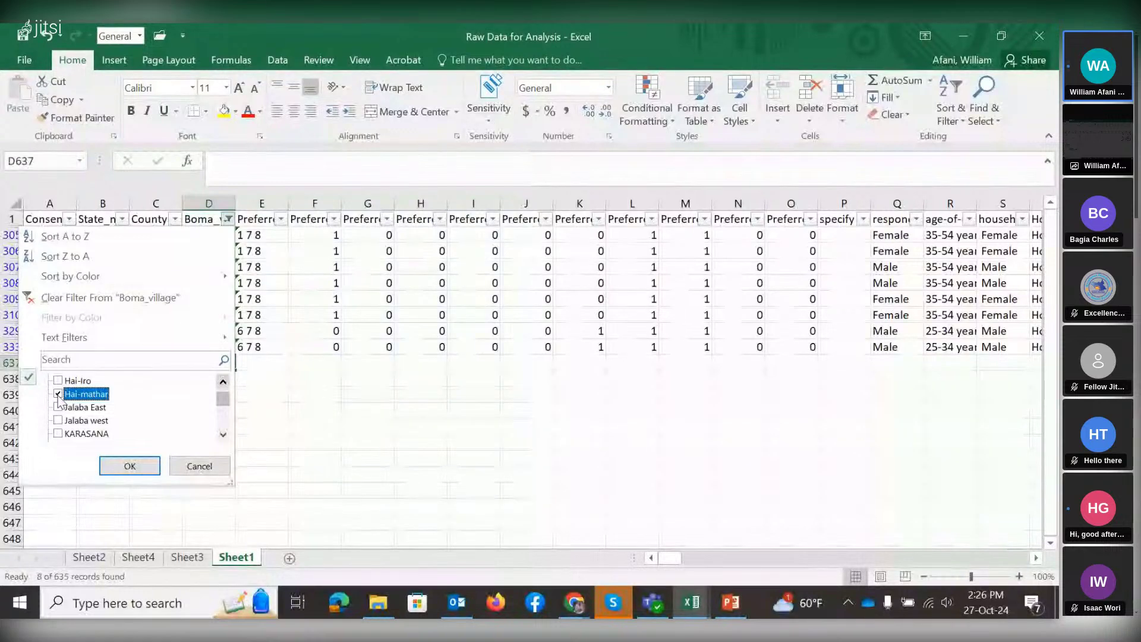
{"action": "left_click", "coordinate": [107, 462]}
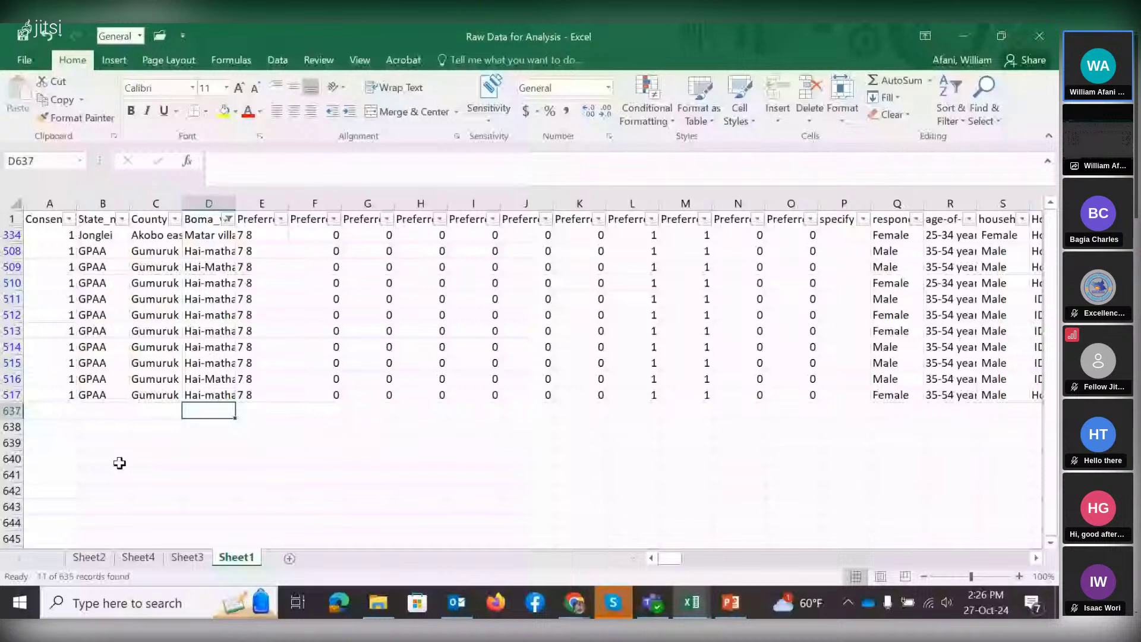
Enter Hai-Mathar in D334 and fill it down the filtered Boma_village cells through D517.
{"action": "left_click", "coordinate": [206, 236]}
{"action": "type", "text": "Hai"}
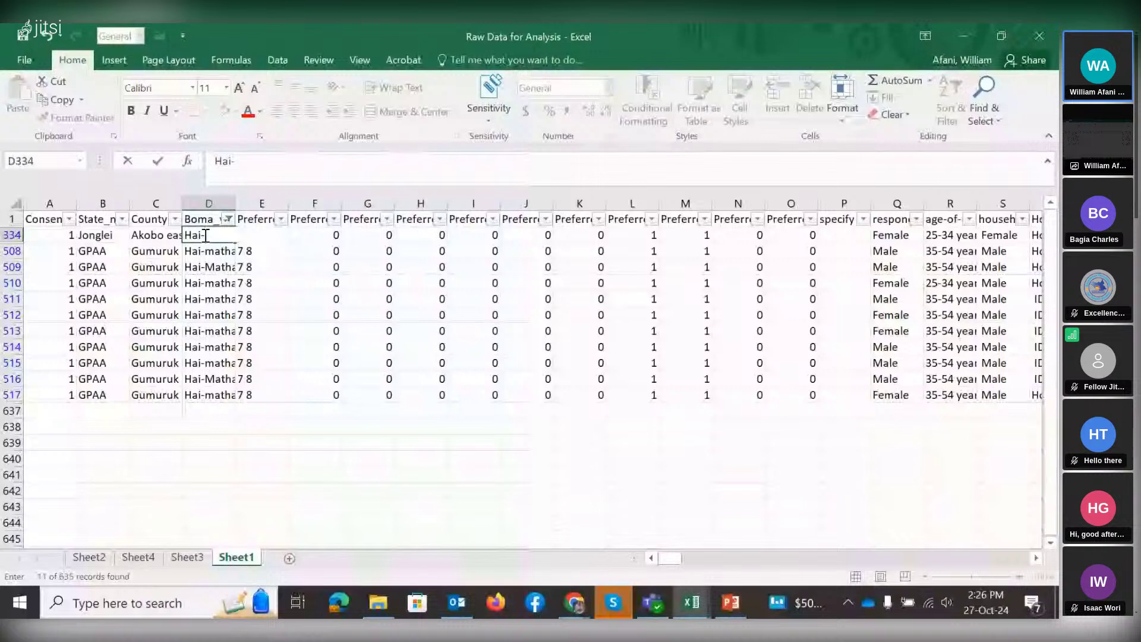
{"action": "type", "text": "-Mathar"}
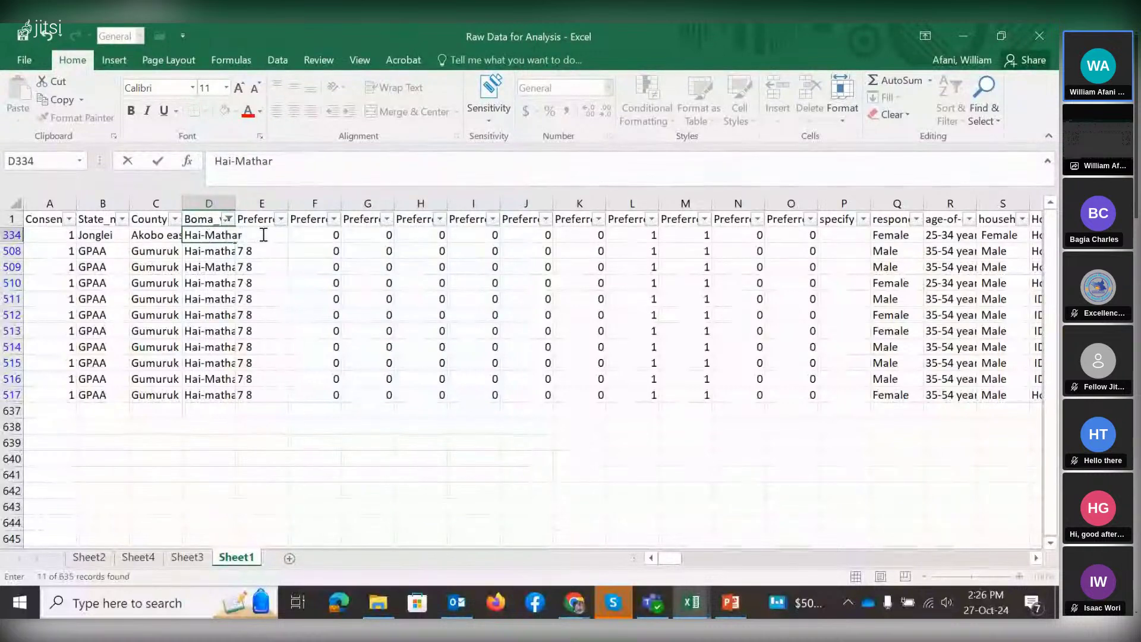
{"action": "double_click", "coordinate": [209, 236]}
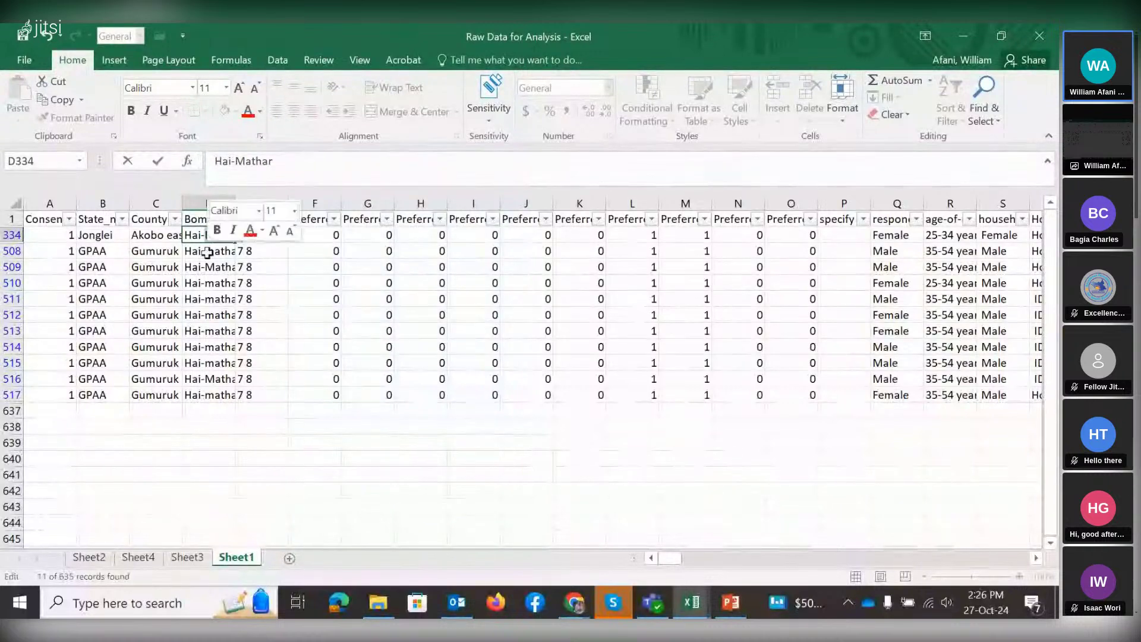
{"action": "left_click", "coordinate": [209, 250]}
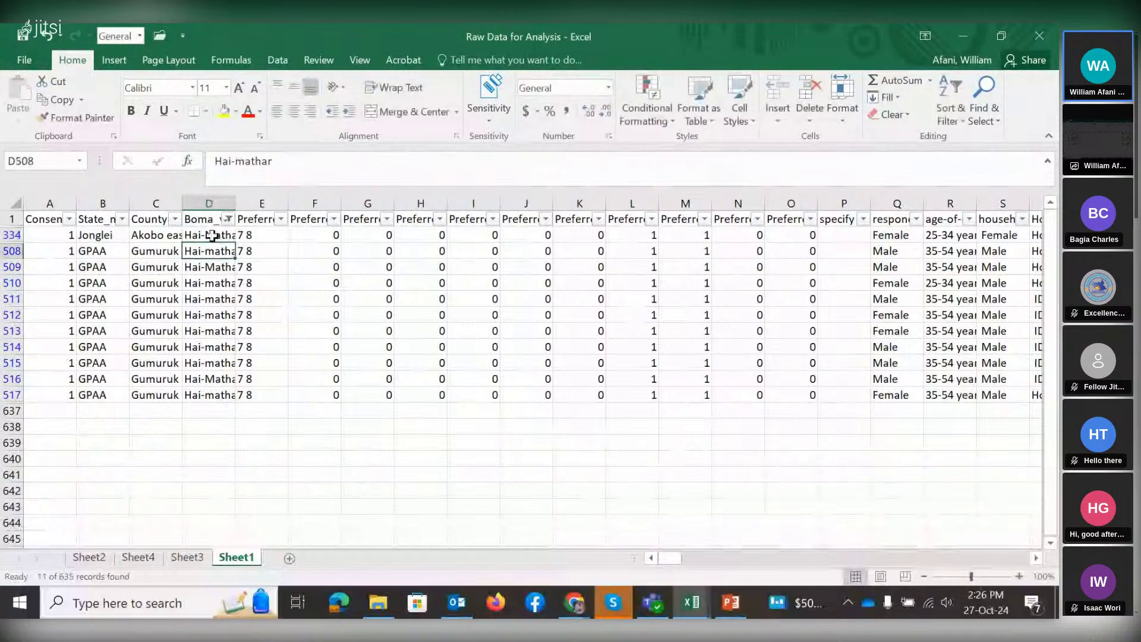
{"action": "left_click", "coordinate": [212, 235]}
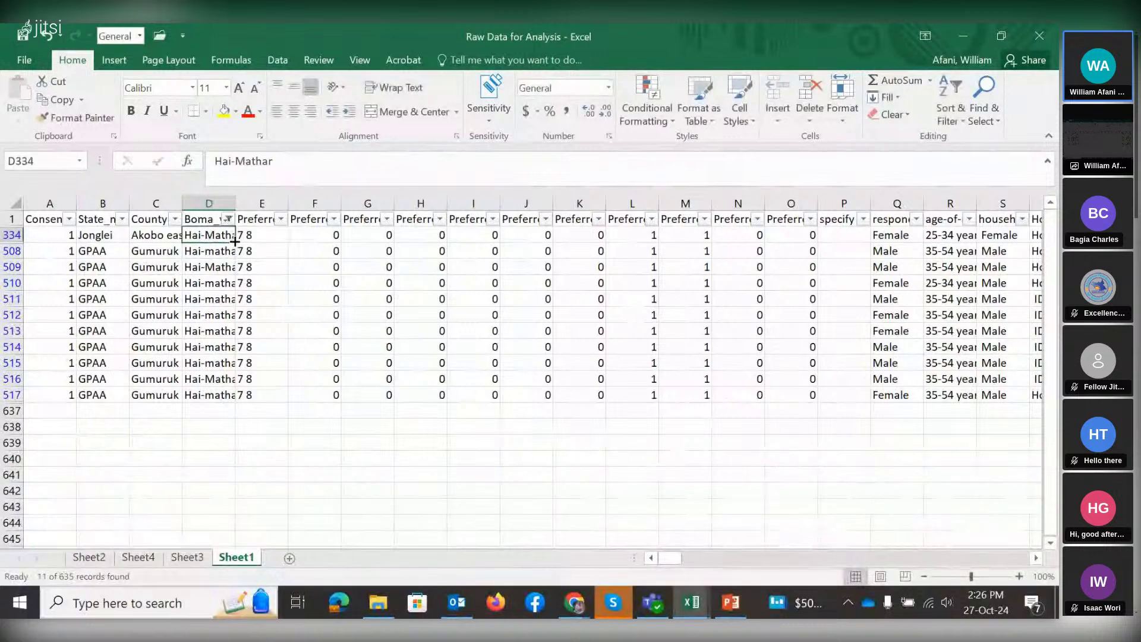
{"action": "double_click", "coordinate": [235, 242]}
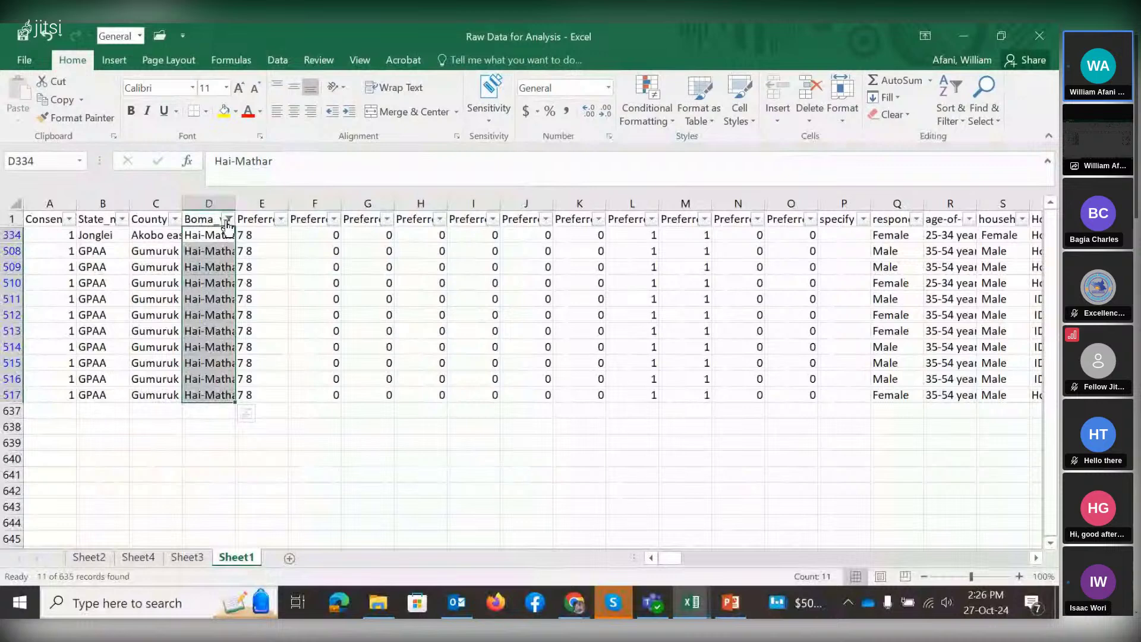
Reopen the Boma_village filter list and deselect Hai-Mathar.
{"action": "left_click", "coordinate": [228, 221]}
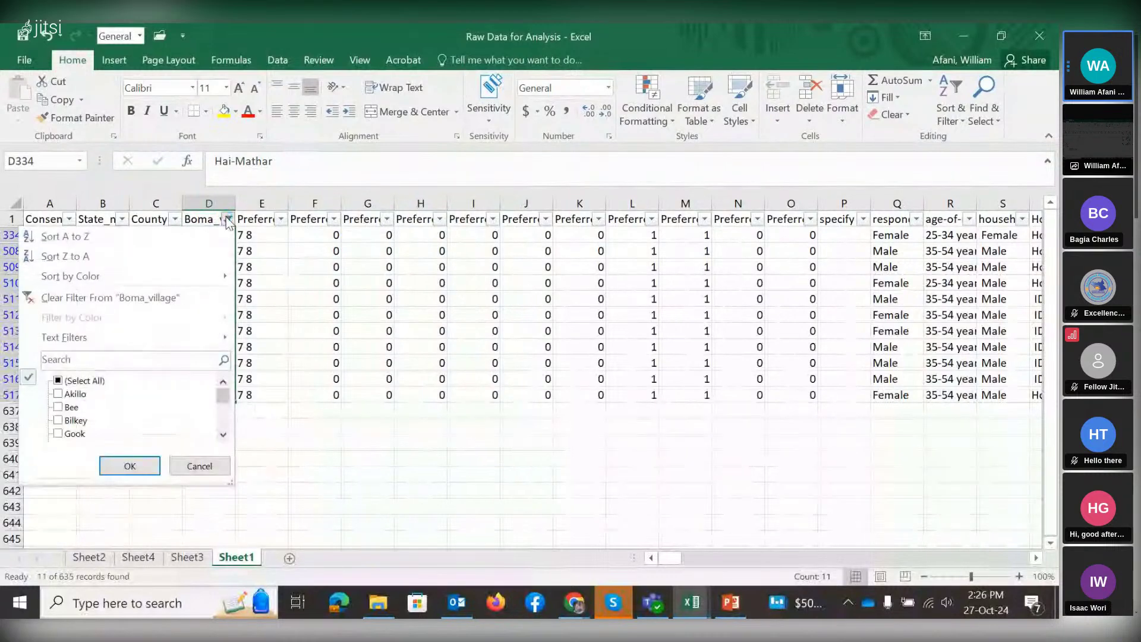
{"action": "left_click", "coordinate": [224, 435]}
{"action": "left_click", "coordinate": [223, 435]}
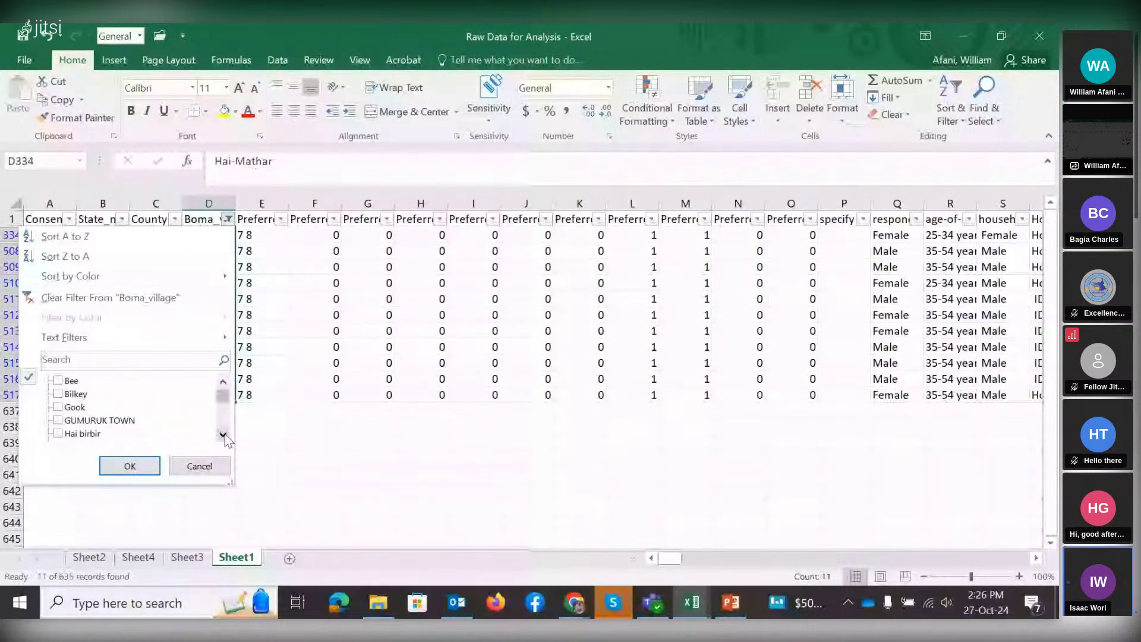
{"action": "left_click", "coordinate": [223, 435]}
{"action": "left_click", "coordinate": [223, 434]}
{"action": "left_click", "coordinate": [224, 434]}
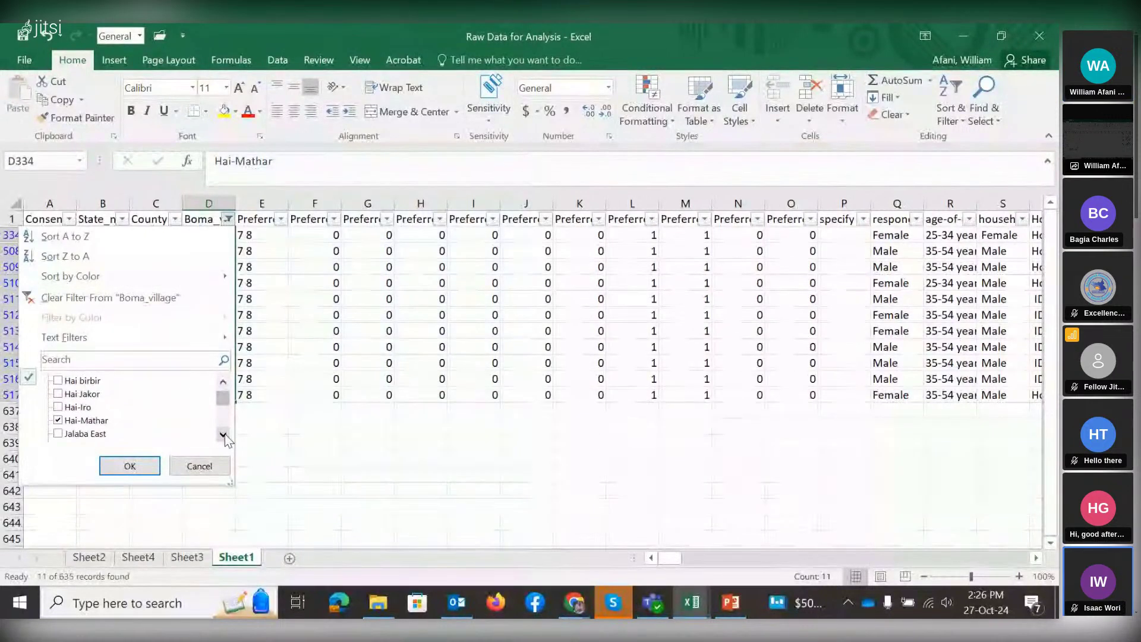
{"action": "left_click", "coordinate": [223, 434]}
{"action": "left_click", "coordinate": [223, 435]}
{"action": "left_click", "coordinate": [58, 408]}
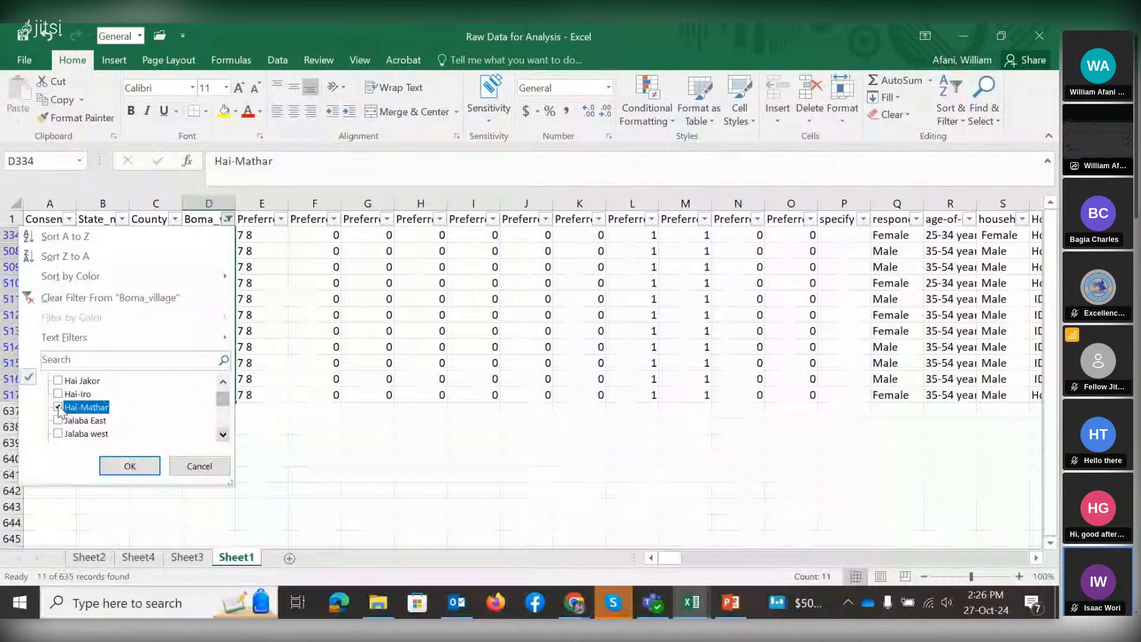
{"action": "left_click", "coordinate": [58, 408]}
Look through the Boma_village filter list from Hai-Mathar down to Mission for further spelling variants.
{"action": "left_click", "coordinate": [224, 435]}
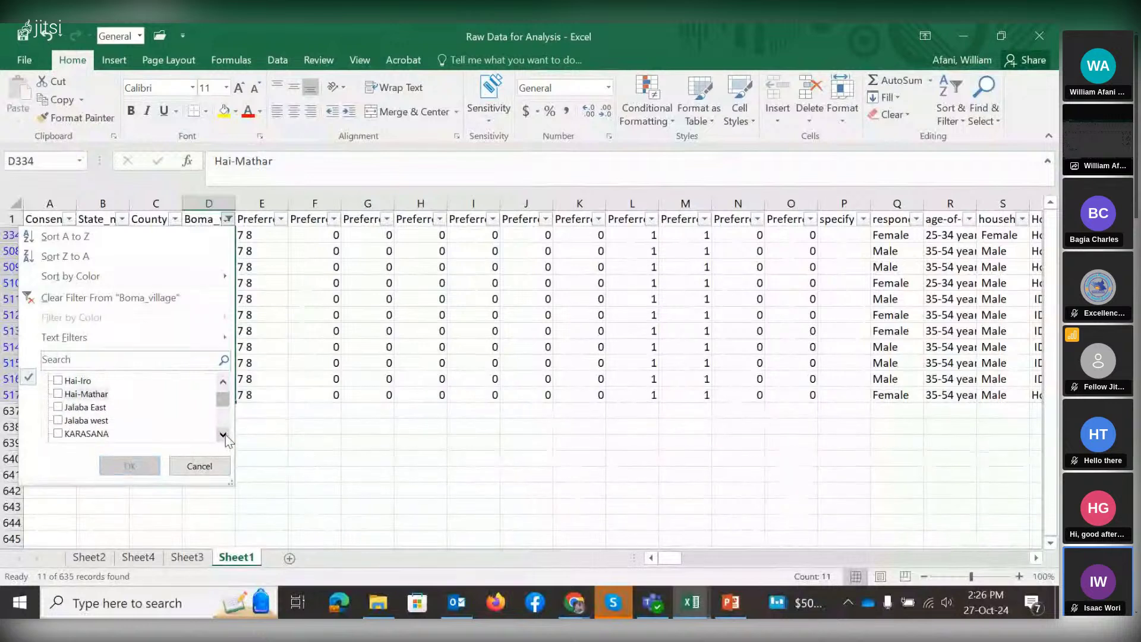
{"action": "left_click", "coordinate": [224, 435]}
{"action": "left_click", "coordinate": [223, 435]}
{"action": "left_click", "coordinate": [224, 435]}
{"action": "left_click", "coordinate": [223, 435]}
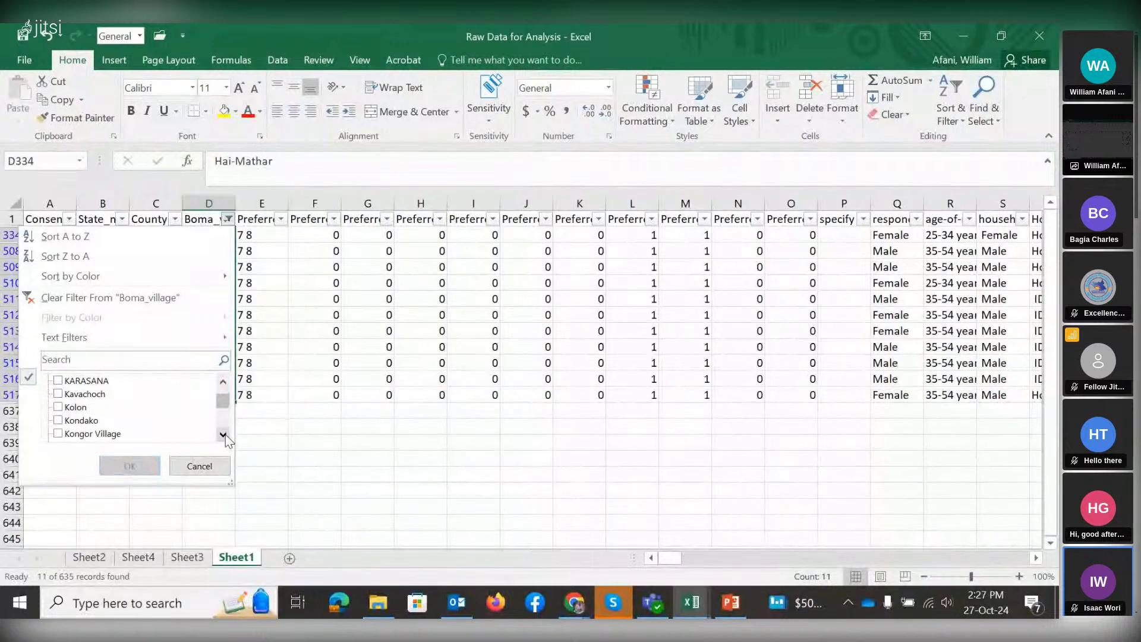
{"action": "left_click", "coordinate": [223, 435]}
{"action": "left_click", "coordinate": [223, 434]}
{"action": "left_click", "coordinate": [224, 435]}
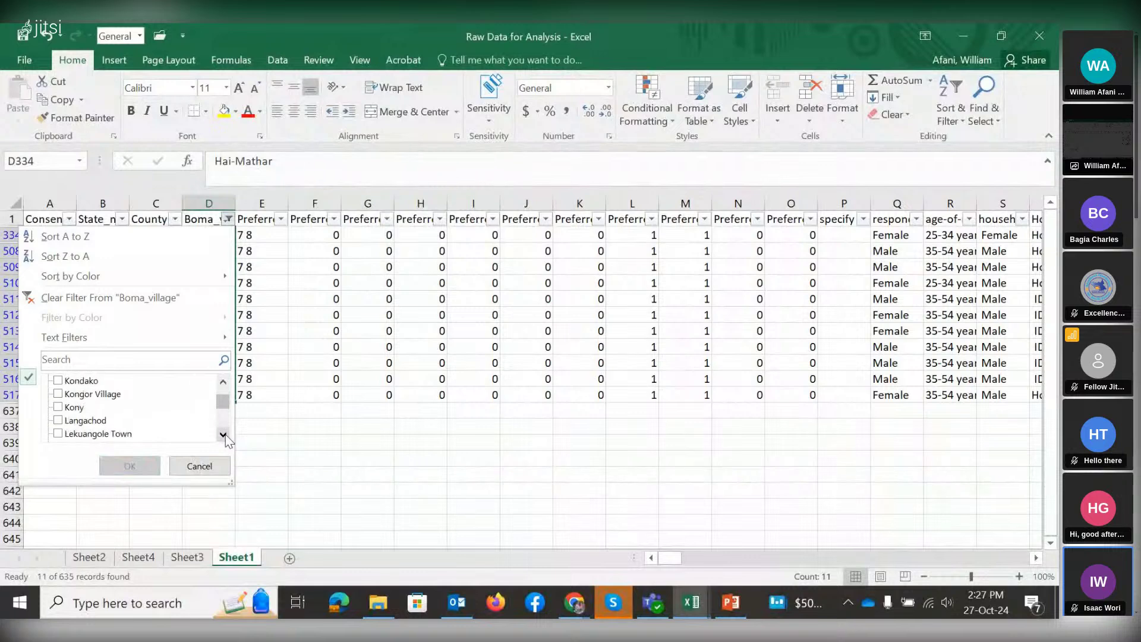
{"action": "left_click", "coordinate": [223, 434]}
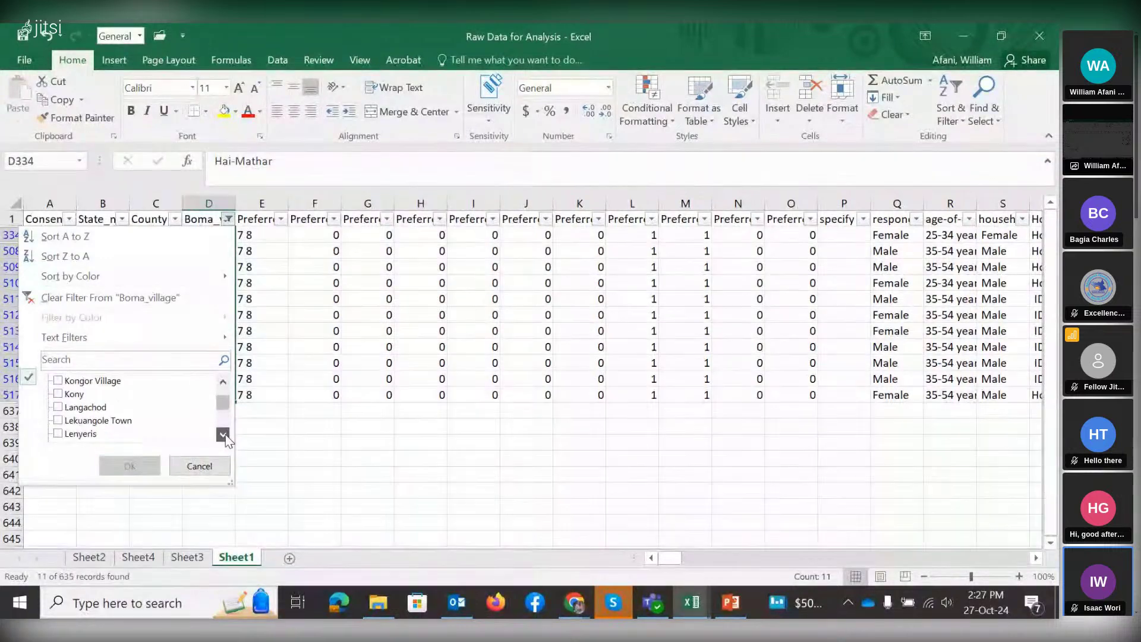
{"action": "scroll", "coordinate": [226, 440], "scroll_direction": "down", "scroll_amount": 2}
{"action": "scroll", "coordinate": [226, 440], "scroll_direction": "down", "scroll_amount": 2}
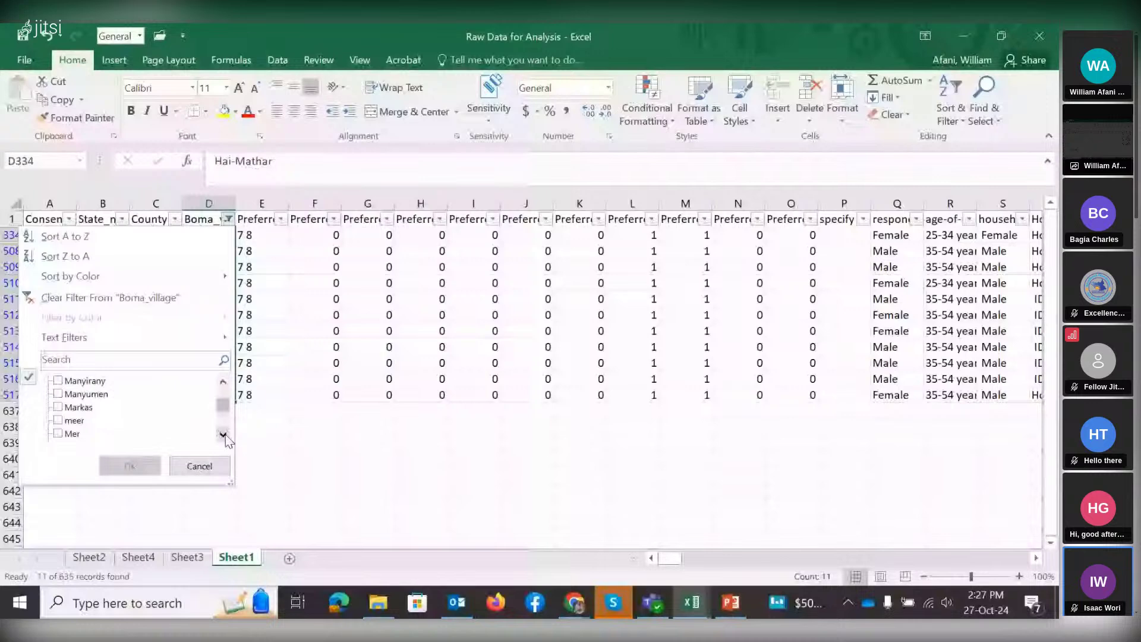
{"action": "left_click", "coordinate": [224, 435]}
{"action": "left_click", "coordinate": [223, 434]}
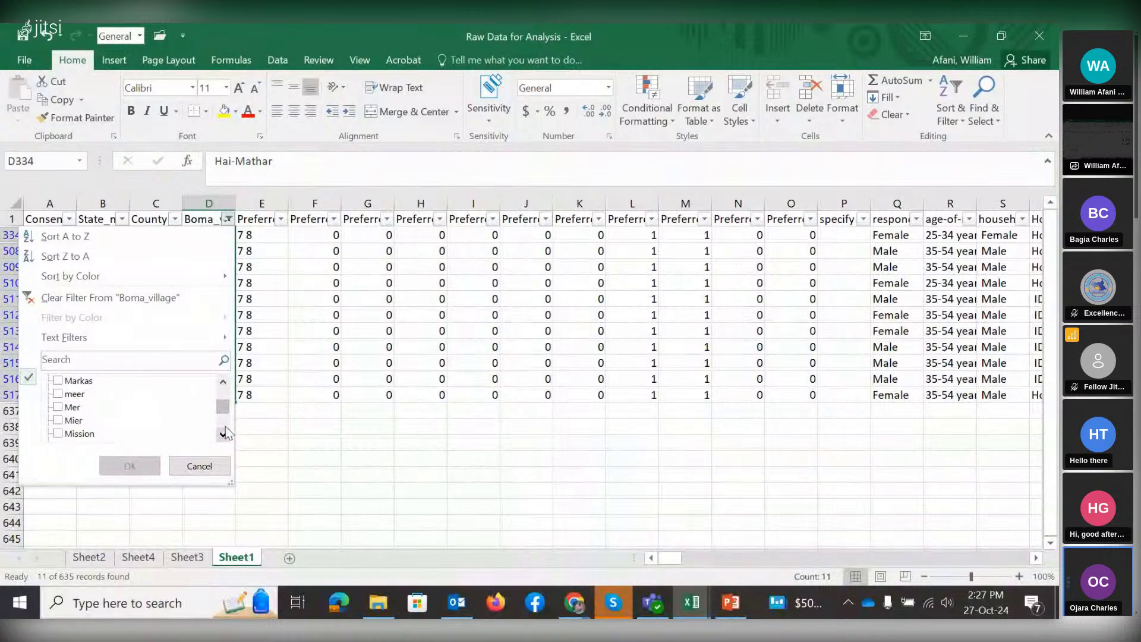
Review the village names between Jalaba East and Mer in the Boma_village filter list for spelling variants.
{"action": "left_click", "coordinate": [224, 382]}
{"action": "left_click", "coordinate": [224, 382]}
{"action": "left_click_drag", "start_coordinate": [224, 382], "coordinate": [224, 382]}
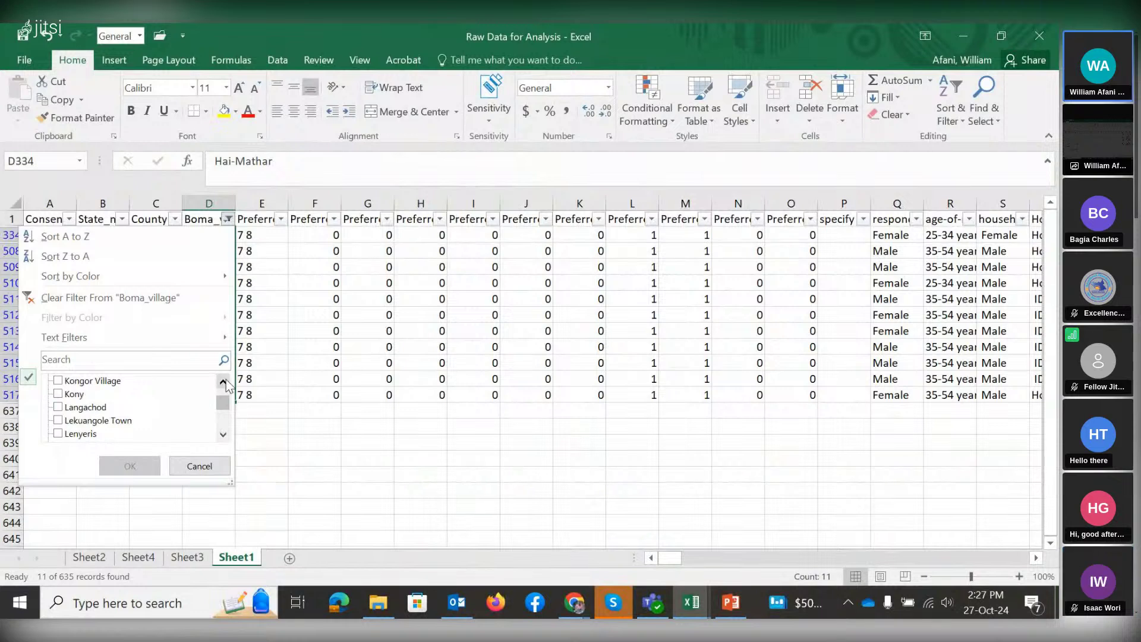
{"action": "left_click", "coordinate": [224, 382]}
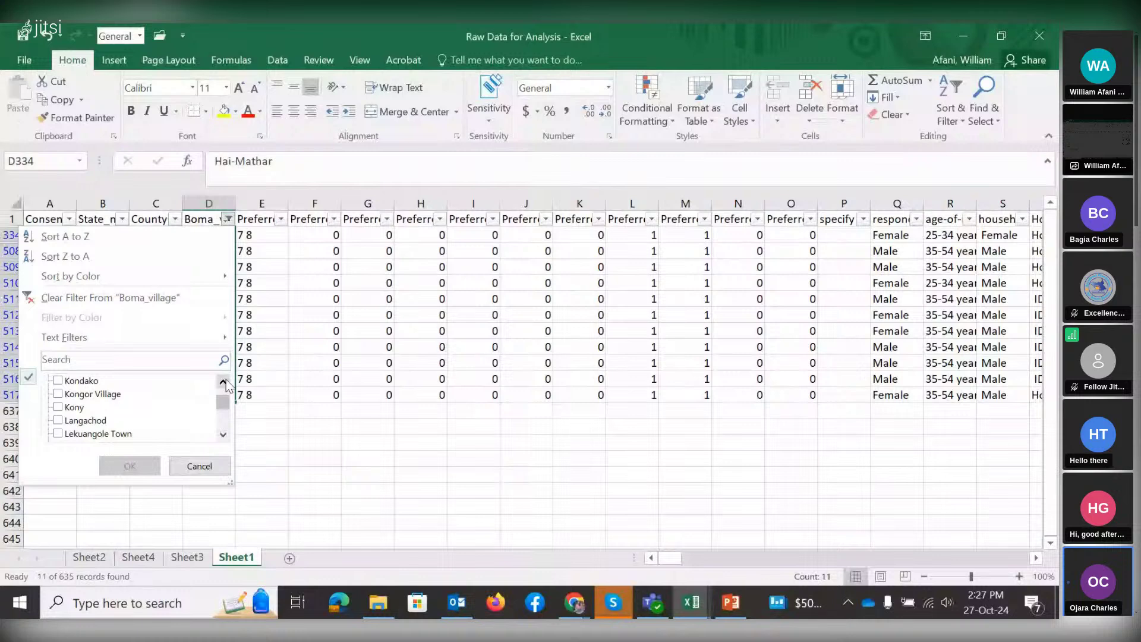
{"action": "double_click", "coordinate": [224, 382]}
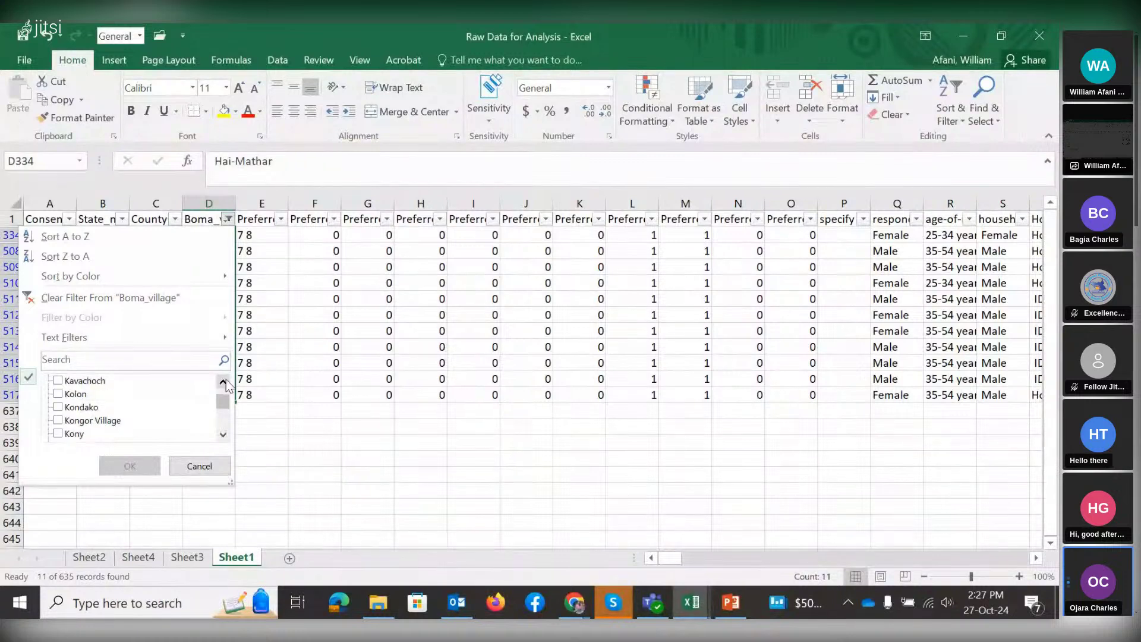
{"action": "left_click", "coordinate": [223, 435]}
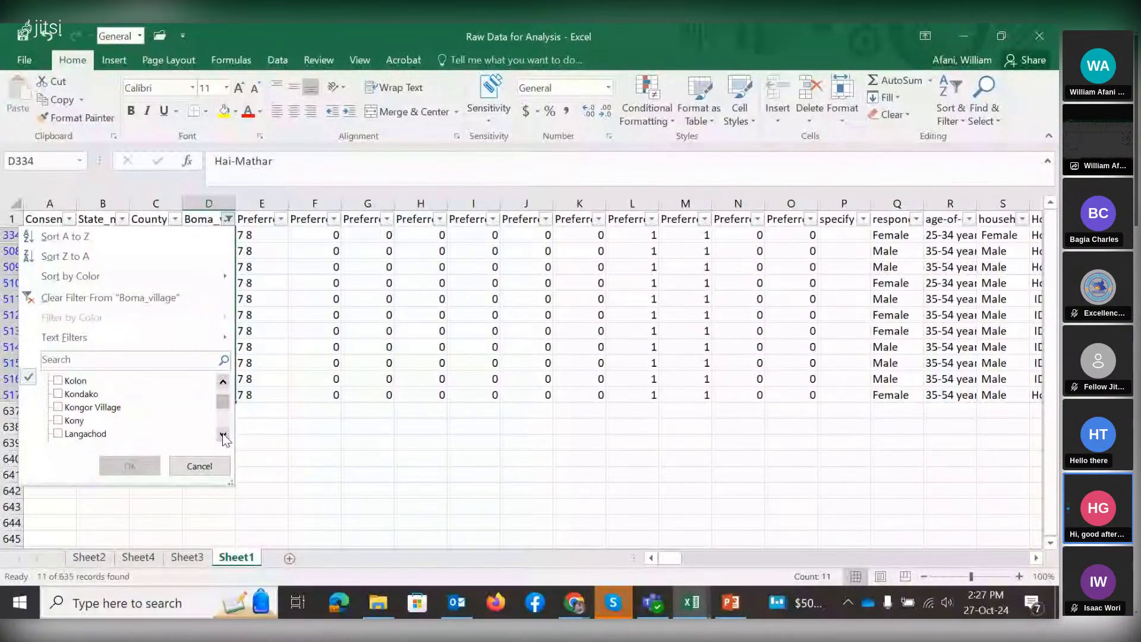
{"action": "left_click", "coordinate": [224, 382]}
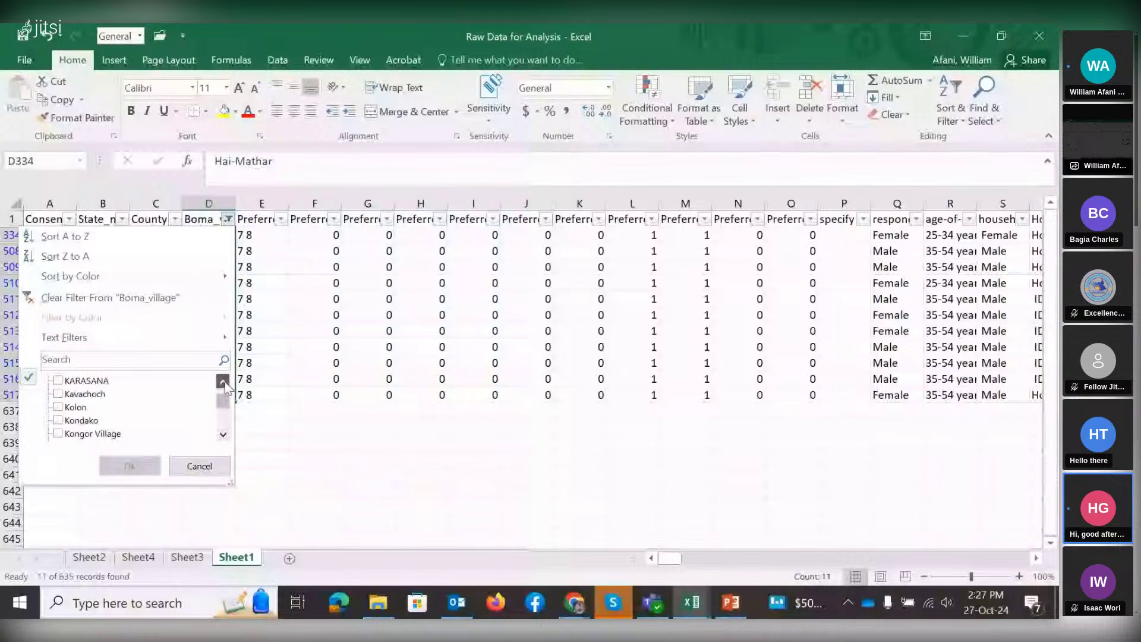
{"action": "left_click", "coordinate": [223, 382]}
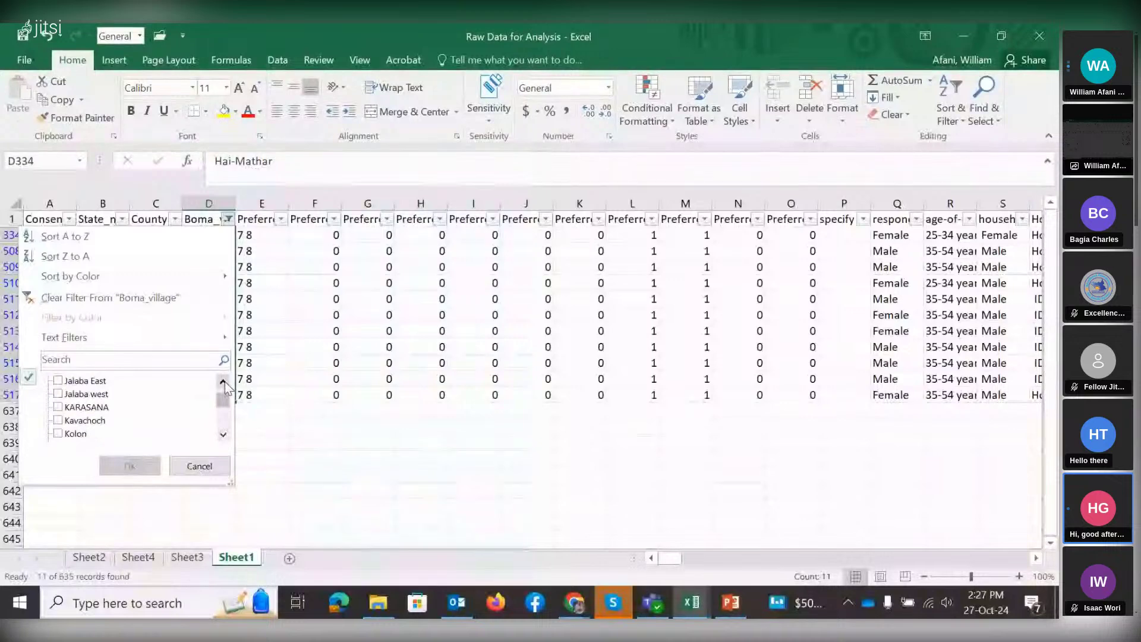
{"action": "left_click", "coordinate": [223, 436]}
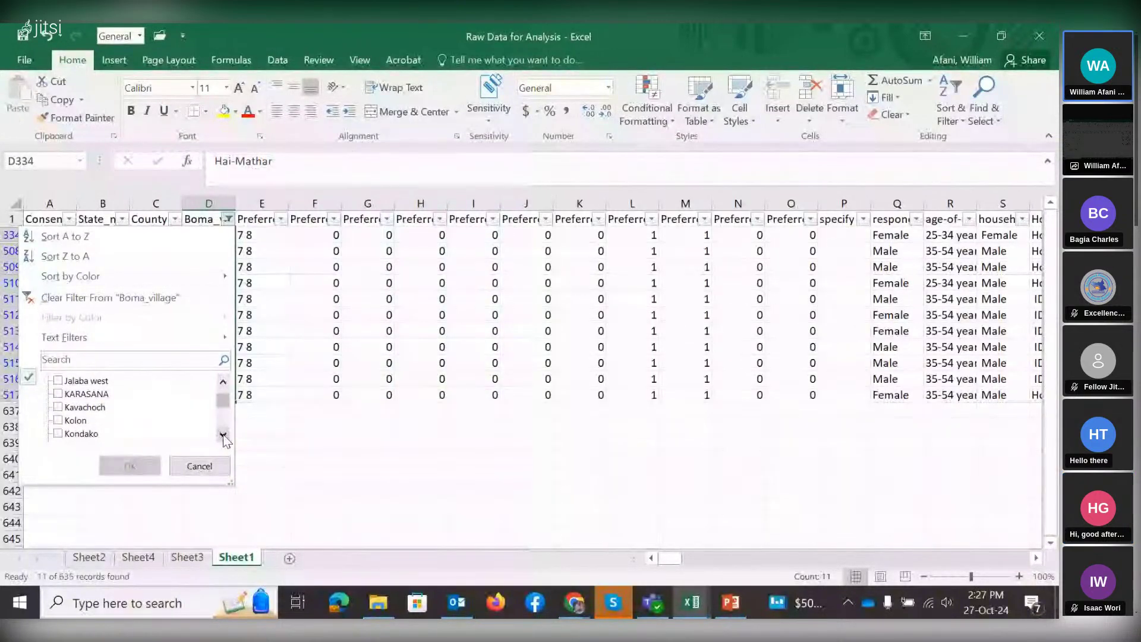
{"action": "left_click", "coordinate": [223, 436]}
{"action": "left_click", "coordinate": [223, 435]}
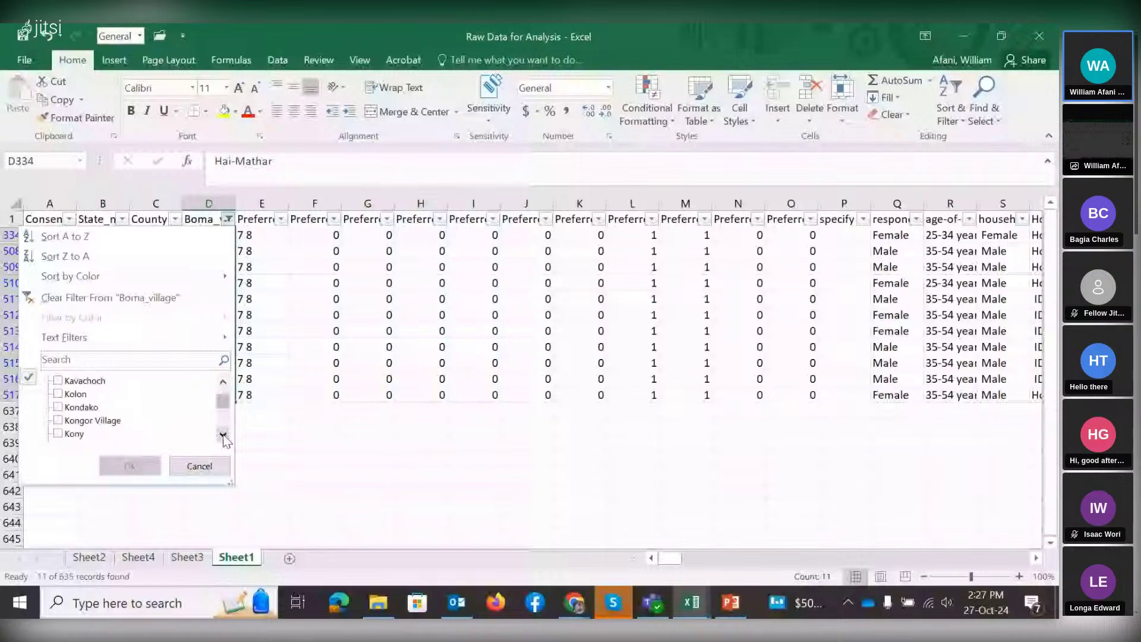
{"action": "left_click", "coordinate": [224, 436]}
{"action": "left_click", "coordinate": [223, 436]}
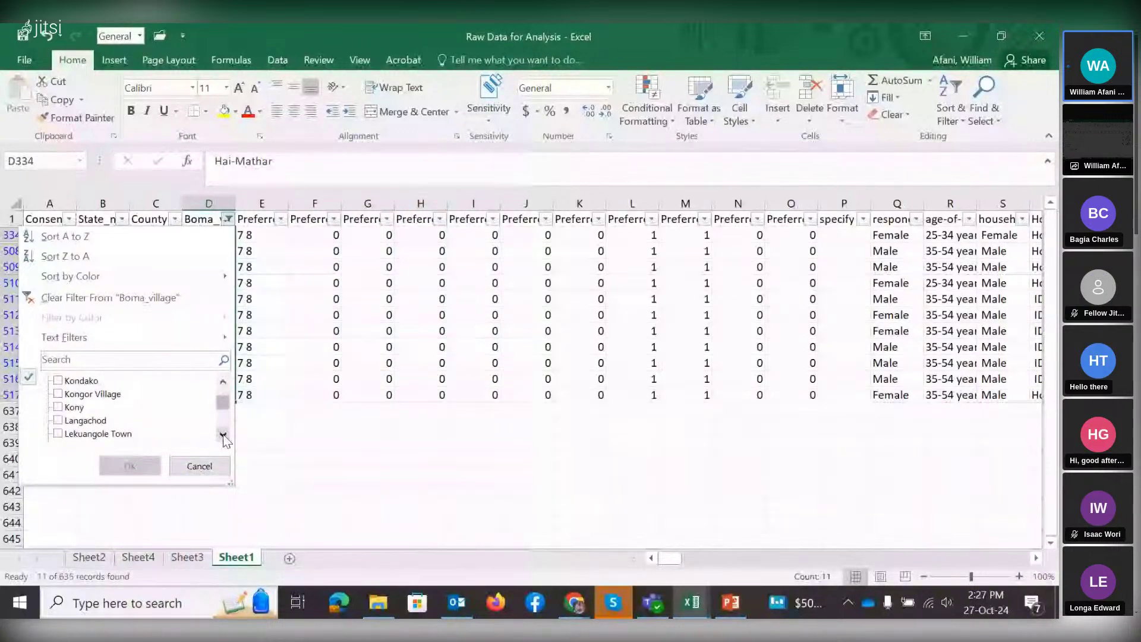
{"action": "left_click", "coordinate": [223, 436]}
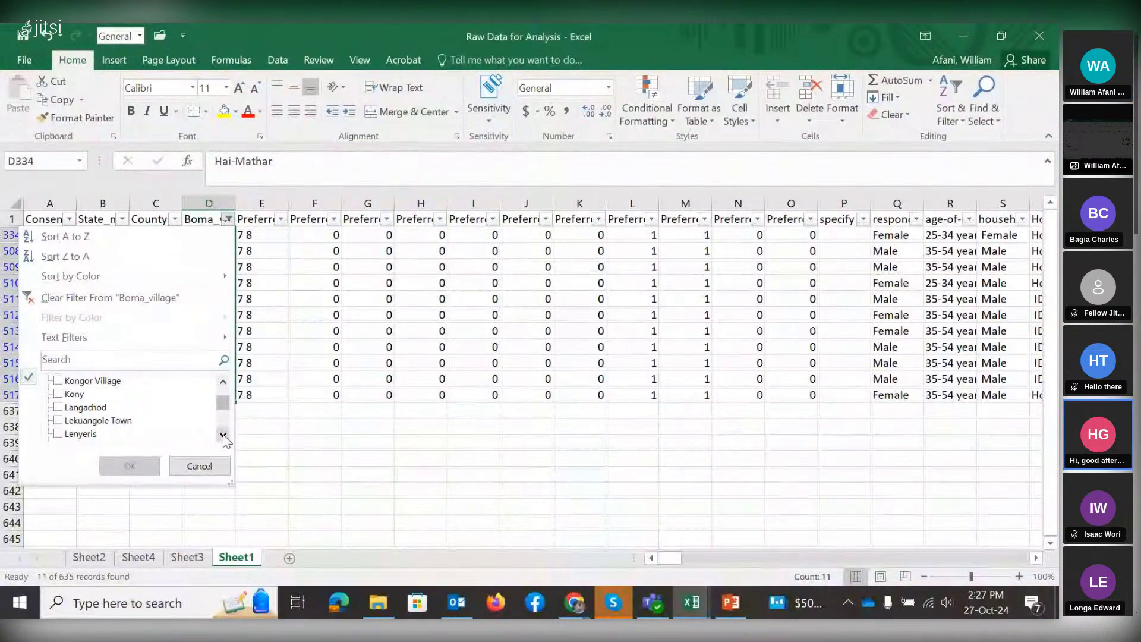
{"action": "left_click", "coordinate": [223, 437]}
{"action": "left_click", "coordinate": [223, 436]}
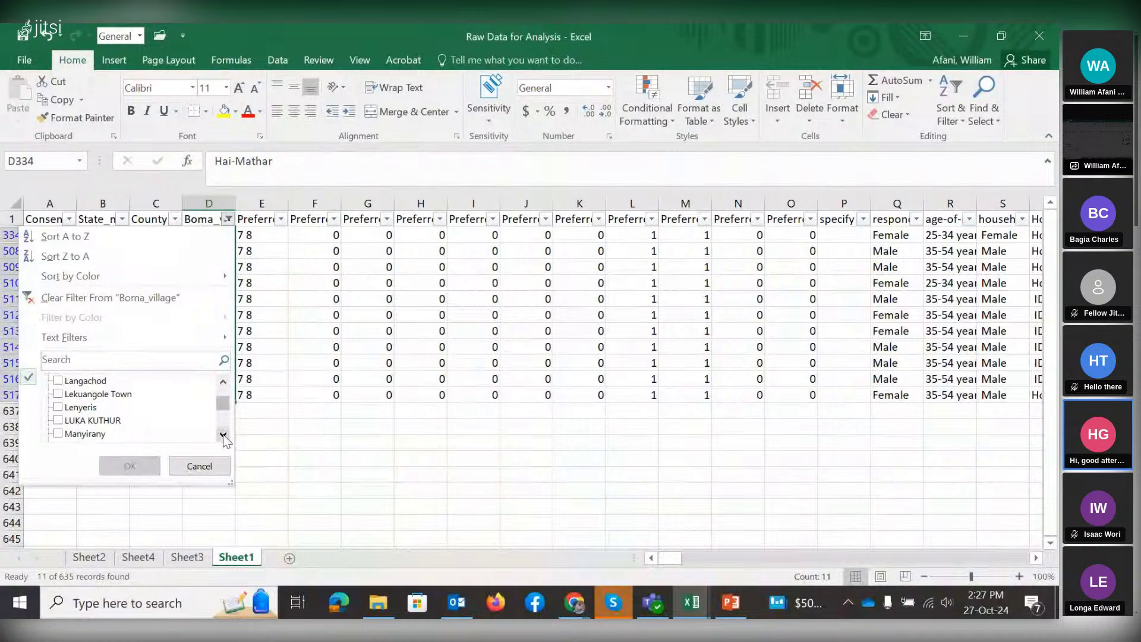
{"action": "left_click", "coordinate": [223, 436]}
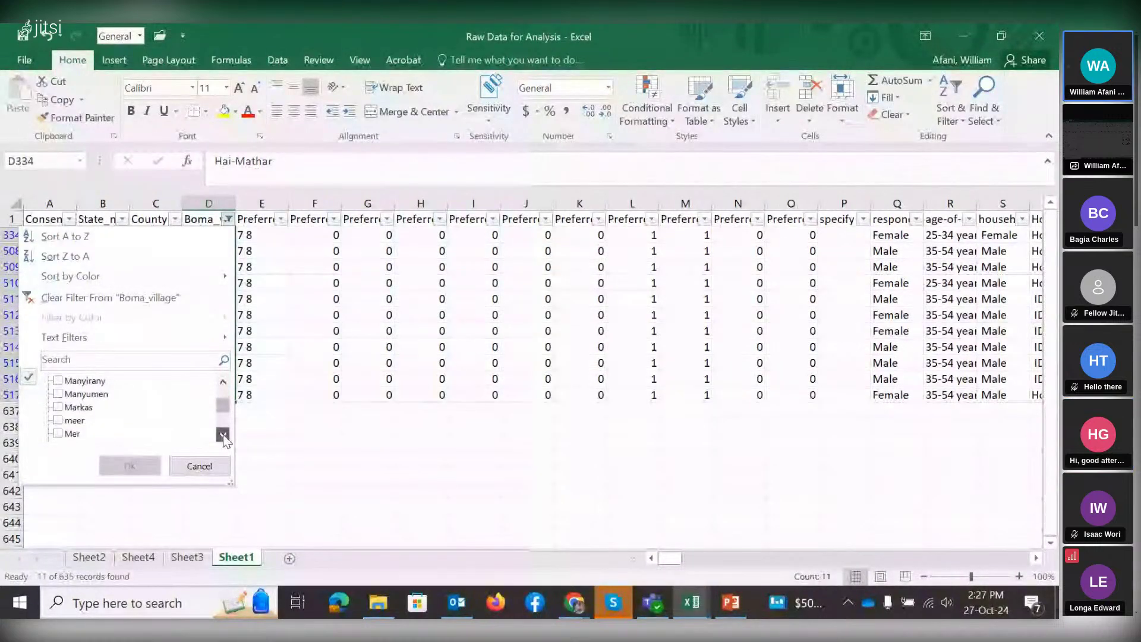
Filter the Boma_village column to show the spelling variants meer, Mer and Mier together.
{"action": "left_click", "coordinate": [223, 436]}
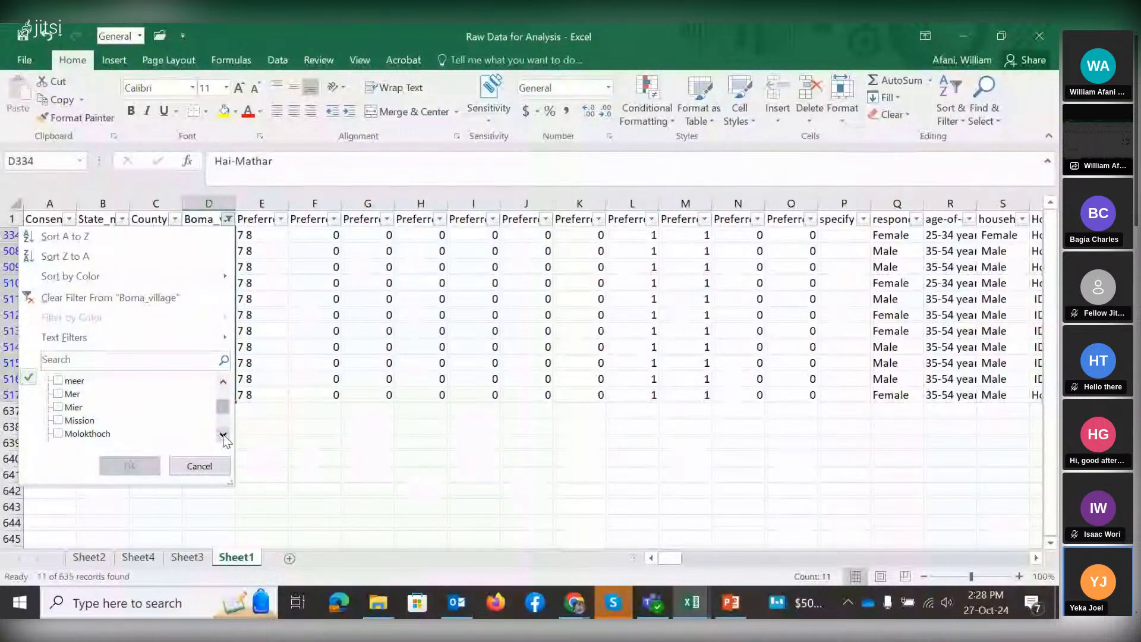
{"action": "left_click", "coordinate": [58, 380]}
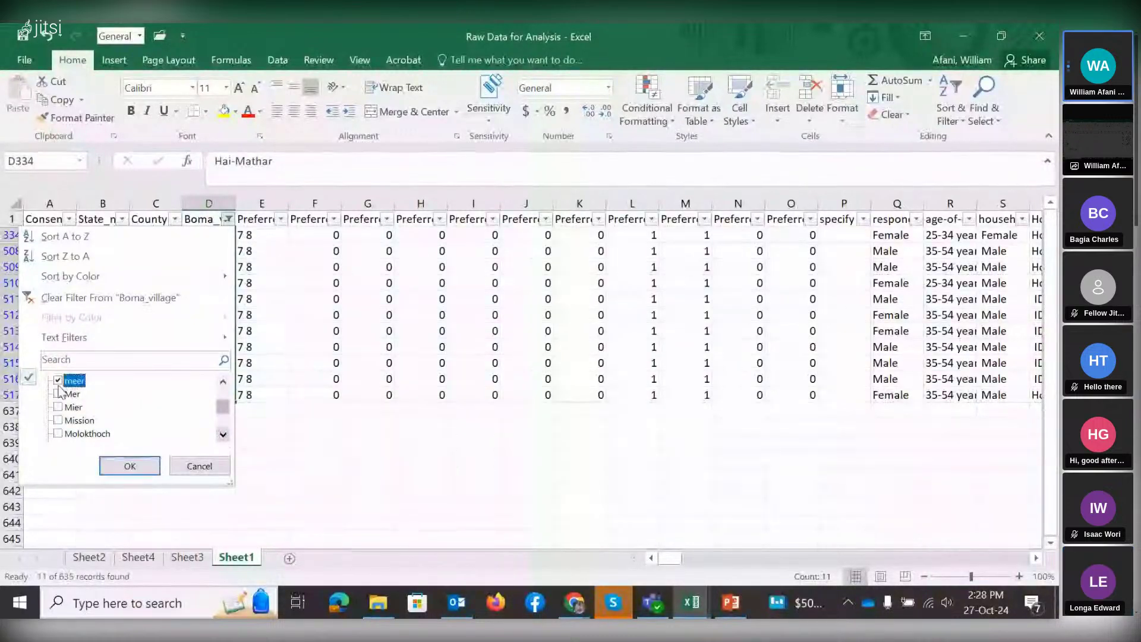
{"action": "left_click", "coordinate": [58, 393]}
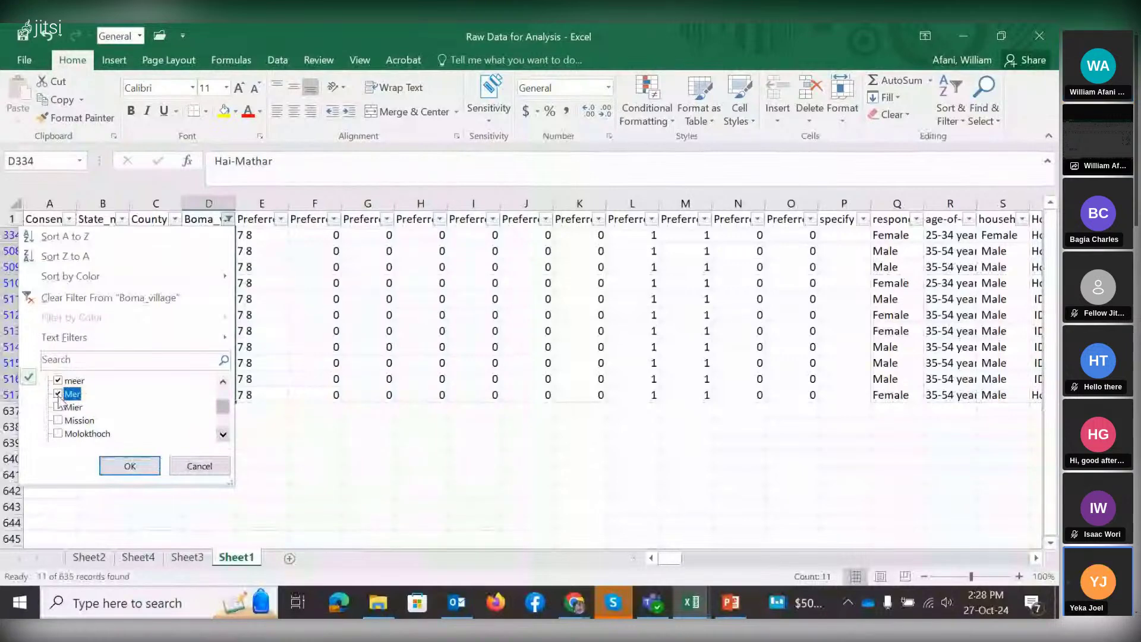
{"action": "left_click", "coordinate": [59, 408]}
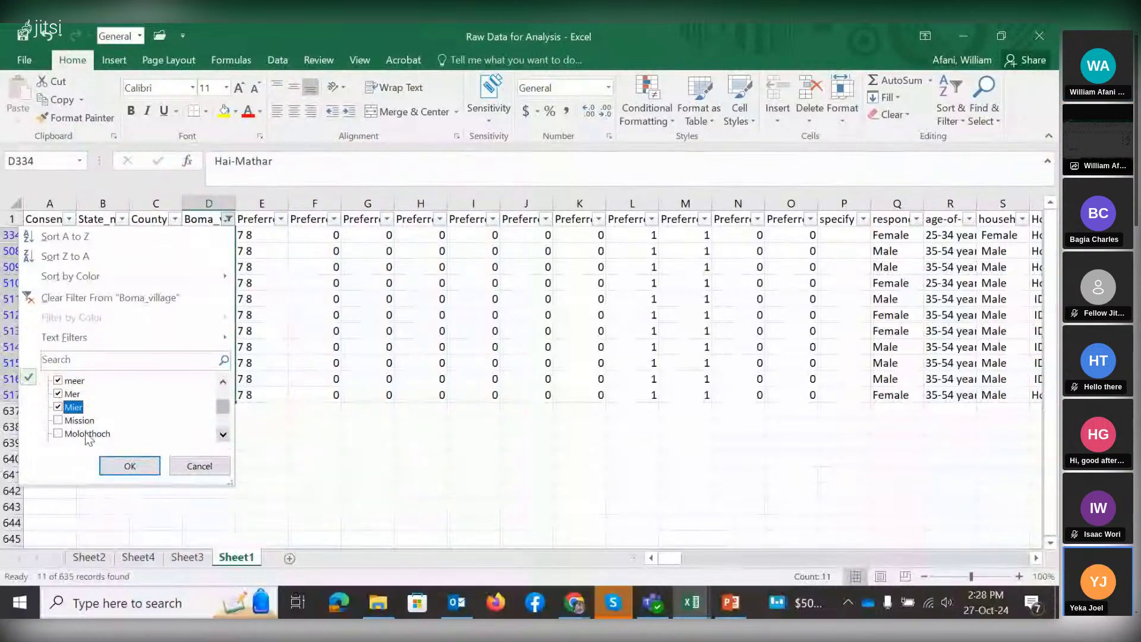
{"action": "left_click", "coordinate": [130, 466]}
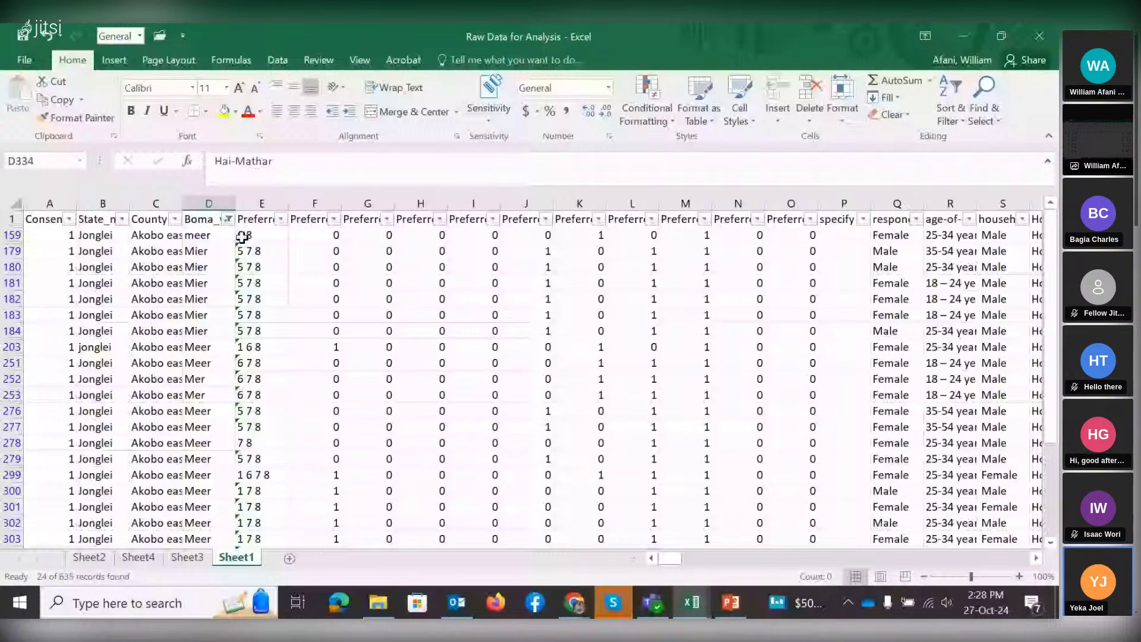
Enter Meer in D159 and fill it down all the filtered Boma_village cells.
{"action": "left_click", "coordinate": [217, 237]}
{"action": "double_click", "coordinate": [236, 242]}
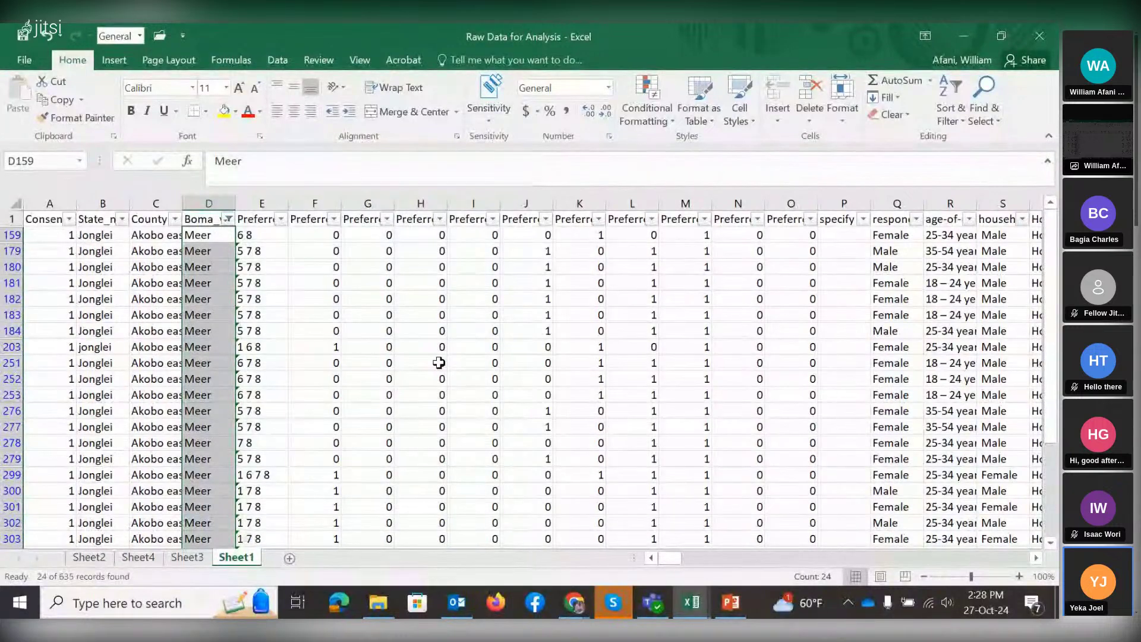
{"action": "left_click_drag", "start_coordinate": [1051, 404], "coordinate": [1057, 281]}
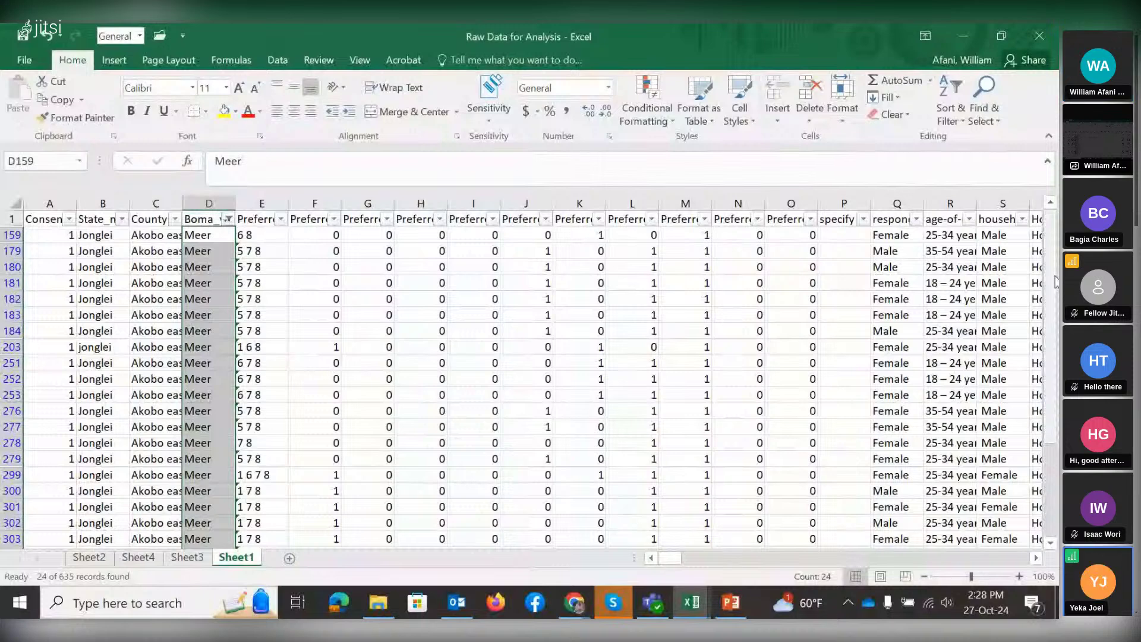
Reopen the Boma_village filter list and deselect Meer.
{"action": "left_click", "coordinate": [227, 219]}
{"action": "left_click", "coordinate": [224, 436]}
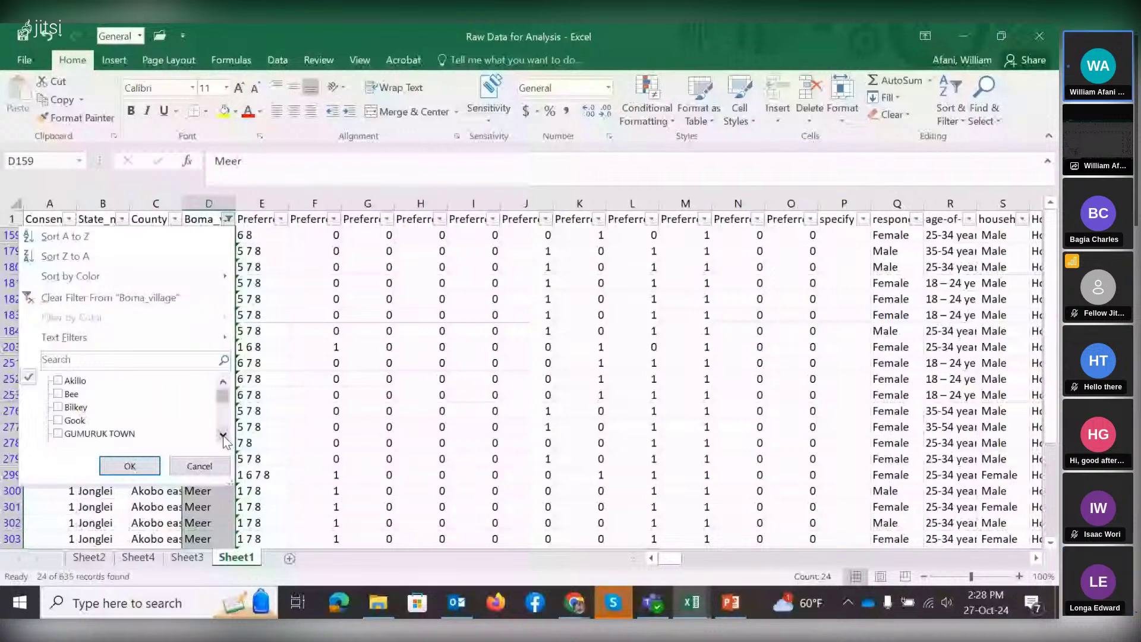
{"action": "left_click", "coordinate": [224, 436]}
{"action": "left_click", "coordinate": [223, 436]}
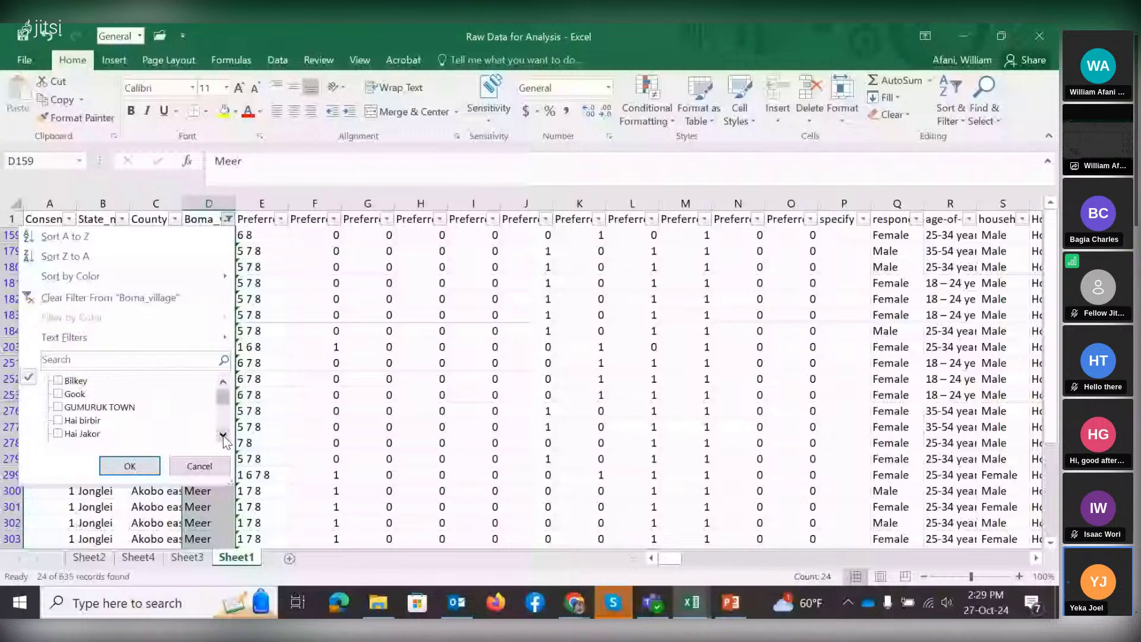
{"action": "left_click", "coordinate": [224, 435]}
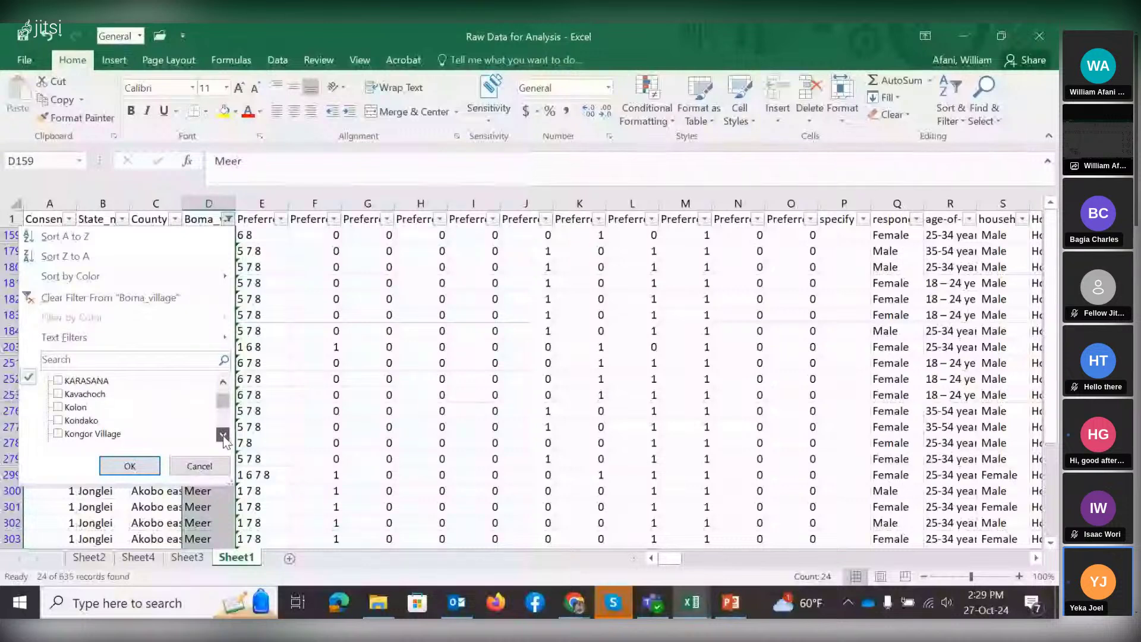
{"action": "left_click", "coordinate": [224, 436]}
{"action": "left_click", "coordinate": [223, 436]}
{"action": "left_click", "coordinate": [224, 436]}
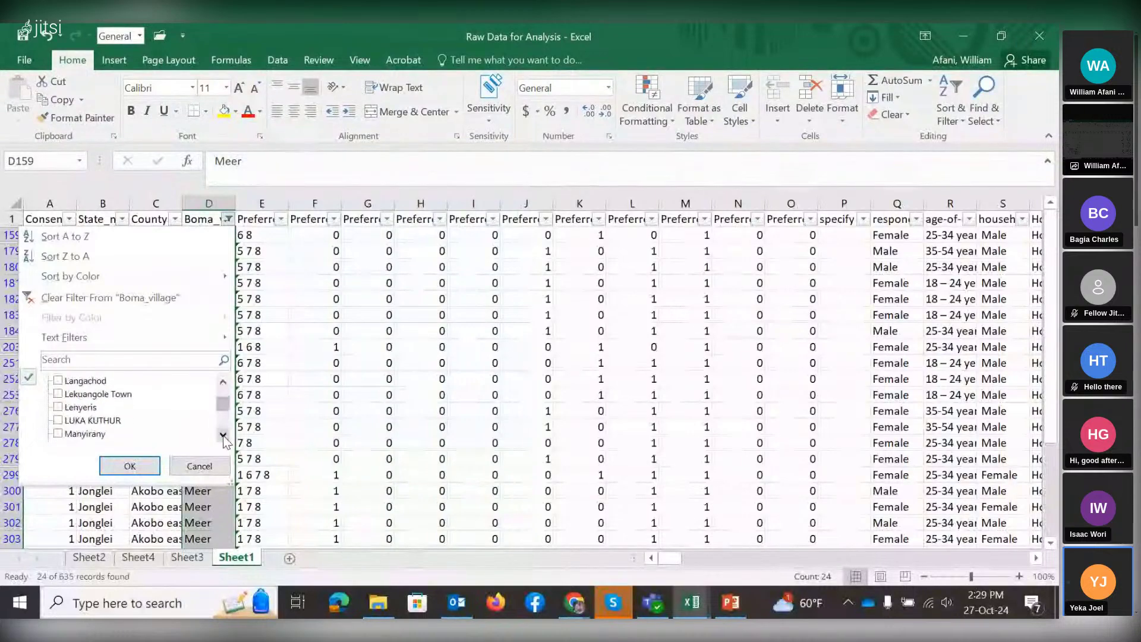
{"action": "left_click", "coordinate": [224, 435]}
{"action": "left_click", "coordinate": [224, 435]}
{"action": "left_click", "coordinate": [223, 436]}
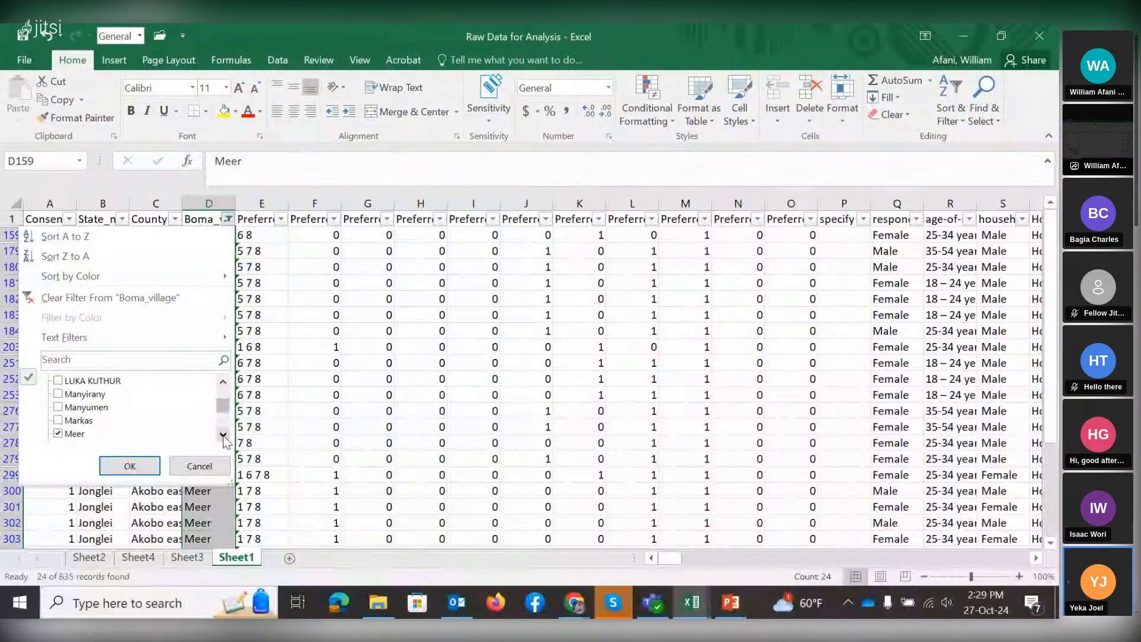
{"action": "left_click", "coordinate": [223, 436]}
{"action": "left_click", "coordinate": [224, 436]}
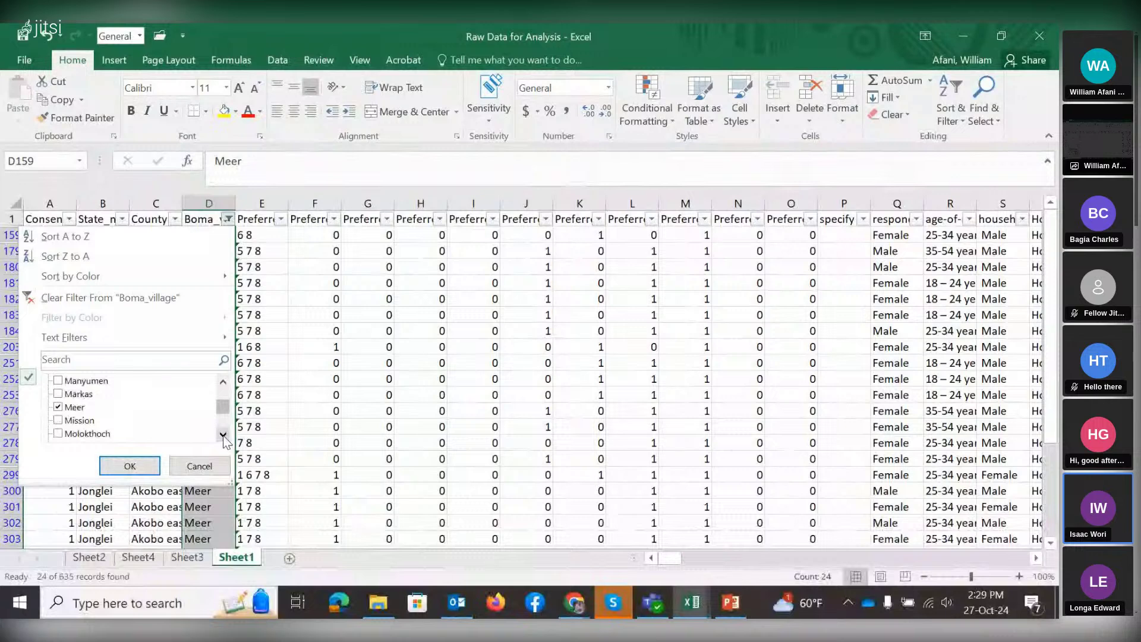
{"action": "left_click", "coordinate": [58, 408]}
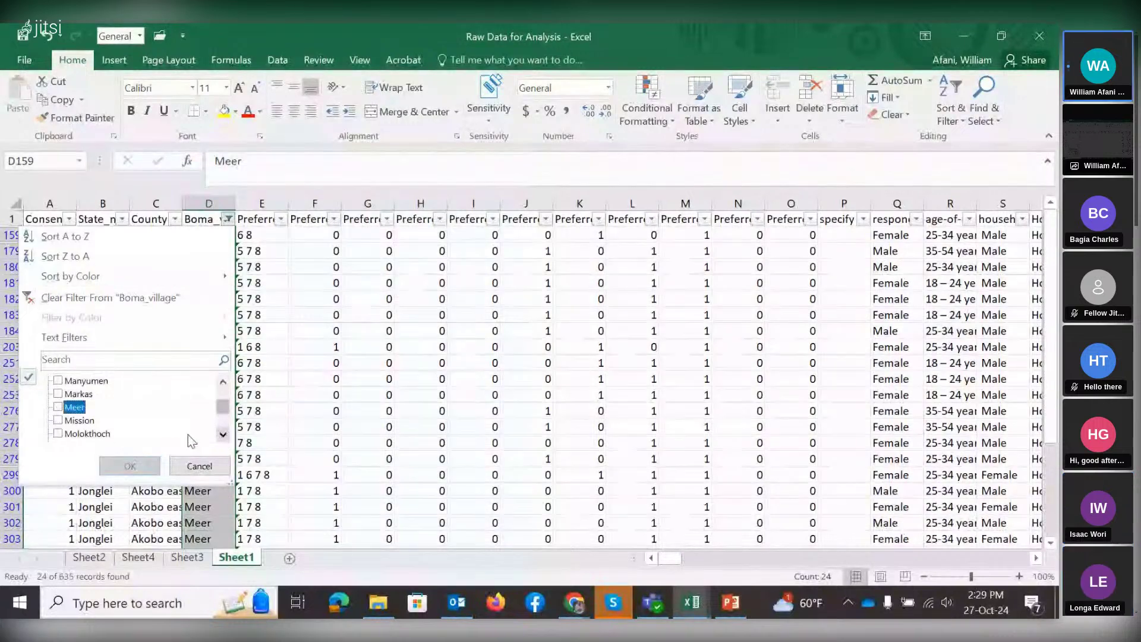
Examine the Boma_village filter list from Meer down to Thokwath for further inconsistent spellings.
{"action": "left_click", "coordinate": [223, 435]}
{"action": "left_click", "coordinate": [223, 435]}
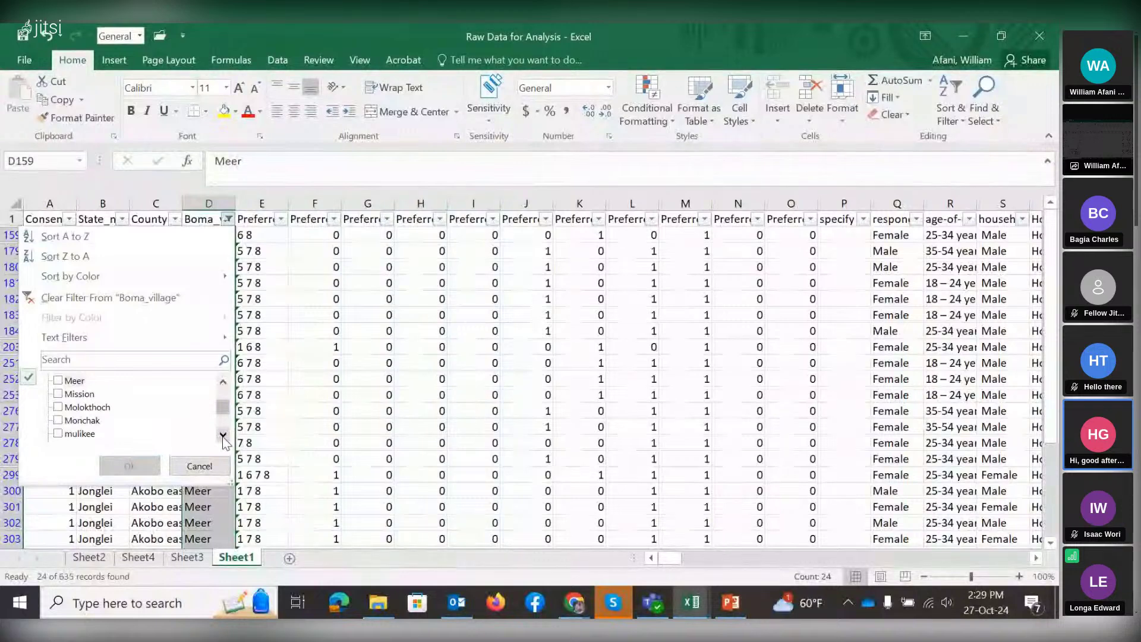
{"action": "left_click", "coordinate": [223, 435]}
{"action": "left_click", "coordinate": [222, 435]}
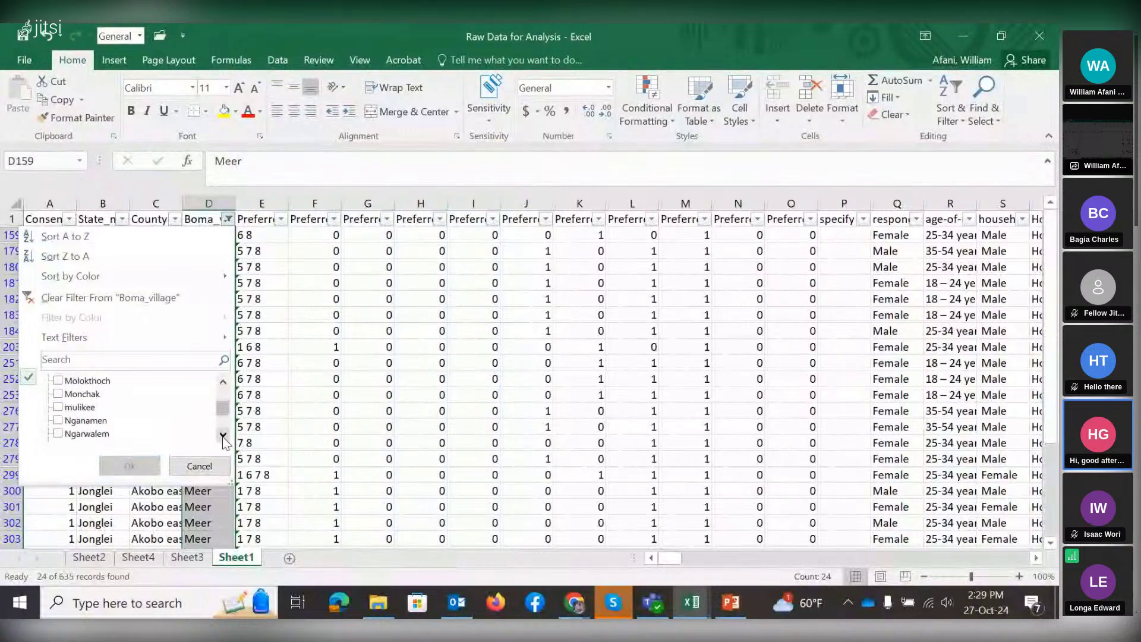
{"action": "left_click", "coordinate": [223, 435]}
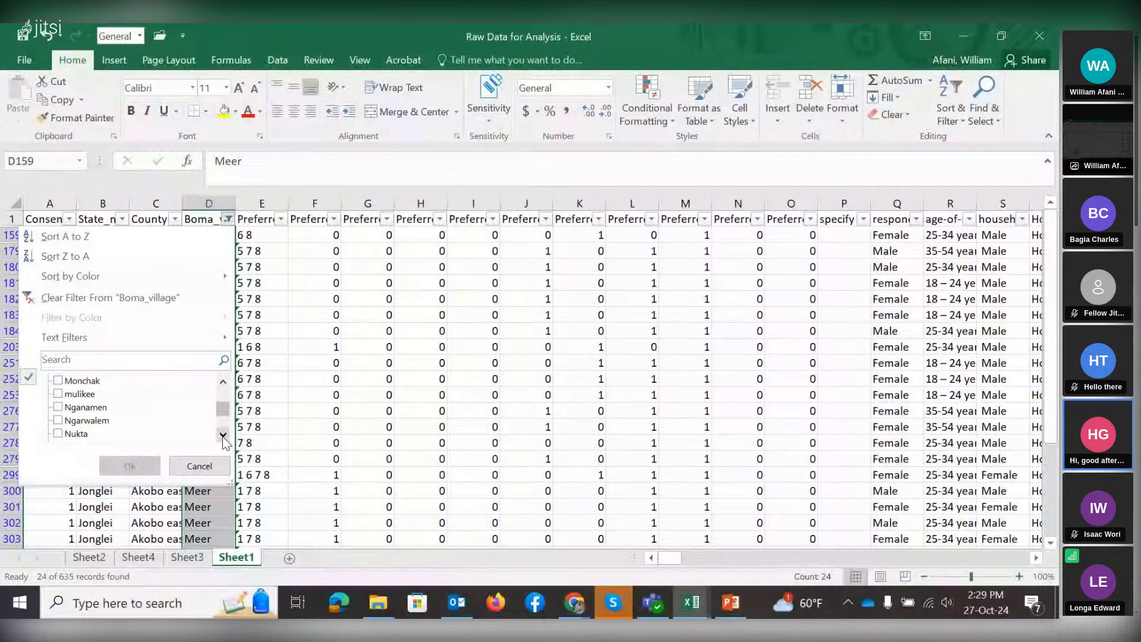
{"action": "left_click", "coordinate": [223, 435]}
{"action": "left_click", "coordinate": [223, 435]}
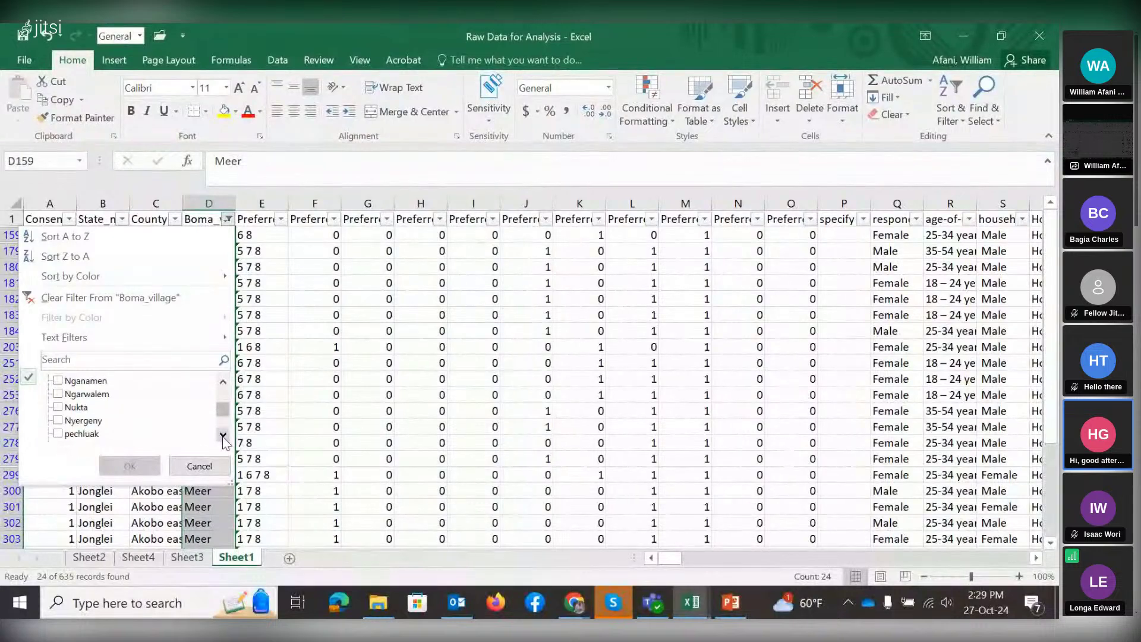
{"action": "left_click", "coordinate": [223, 435]}
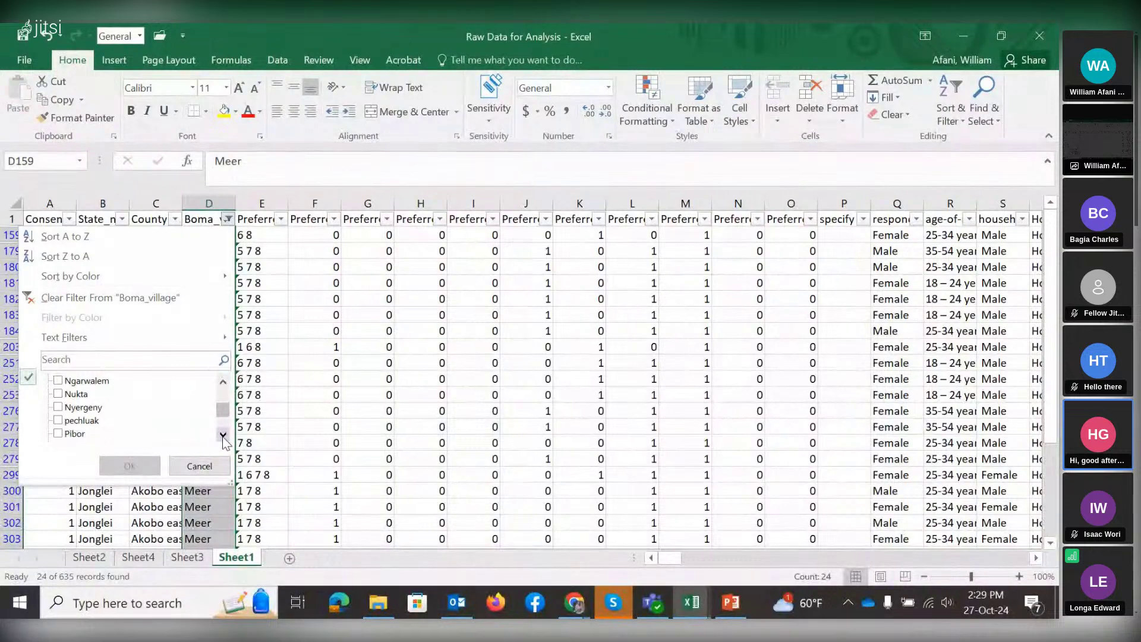
{"action": "left_click", "coordinate": [223, 434]}
{"action": "left_click", "coordinate": [223, 435]}
{"action": "left_click", "coordinate": [223, 434]}
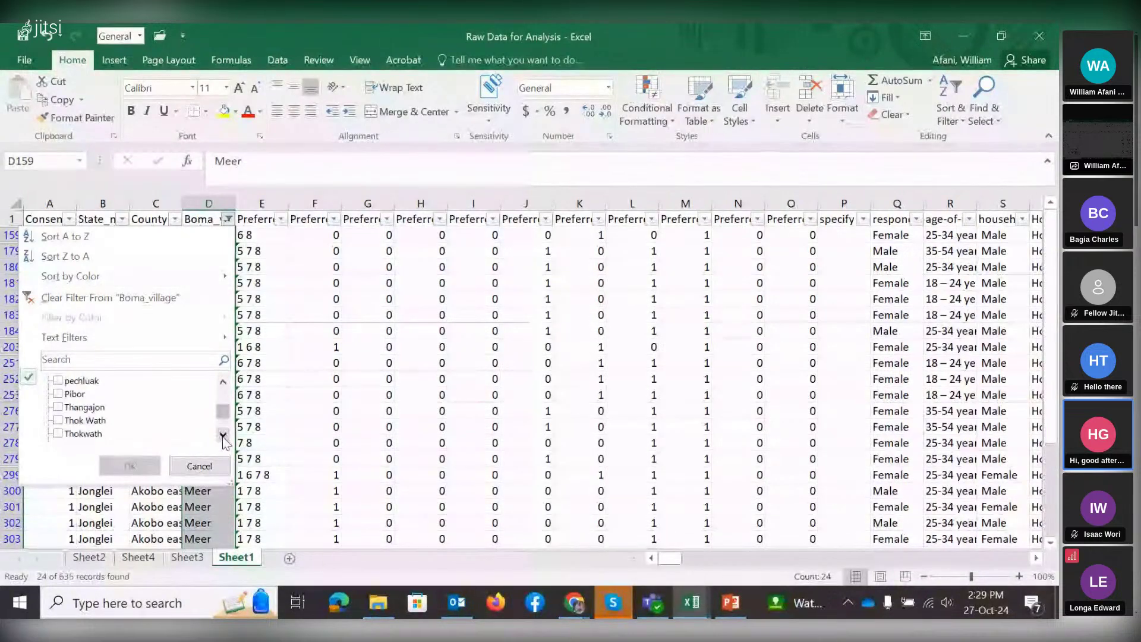
Filter the Boma_village column to show the spelling variants Thok Wath, Thokwath and Thowath together.
{"action": "left_click", "coordinate": [223, 435]}
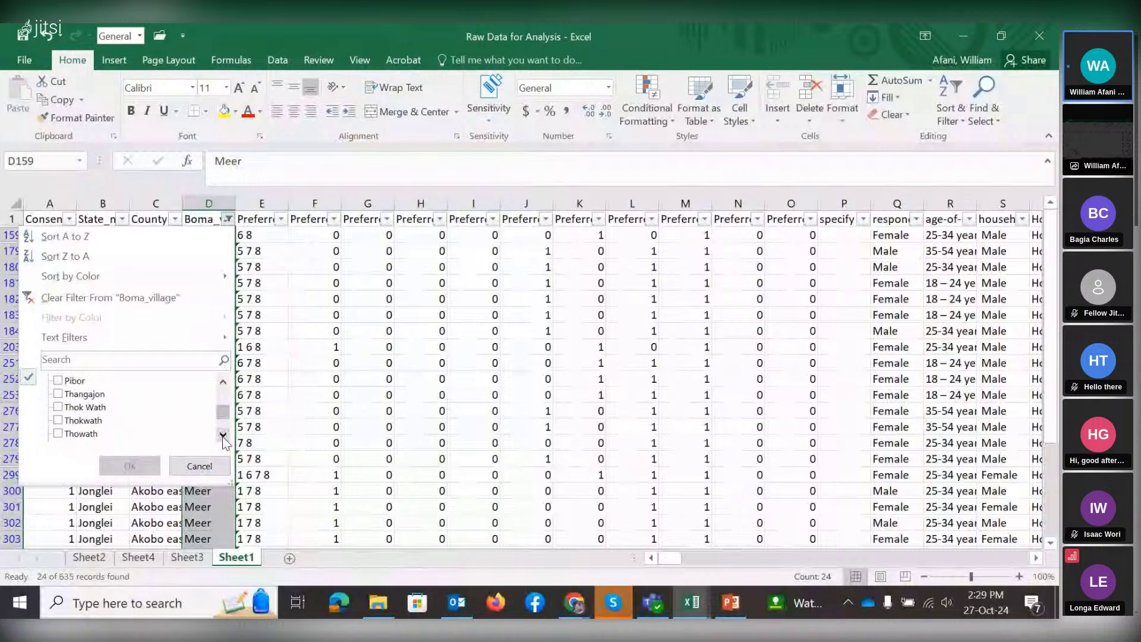
{"action": "left_click", "coordinate": [224, 436]}
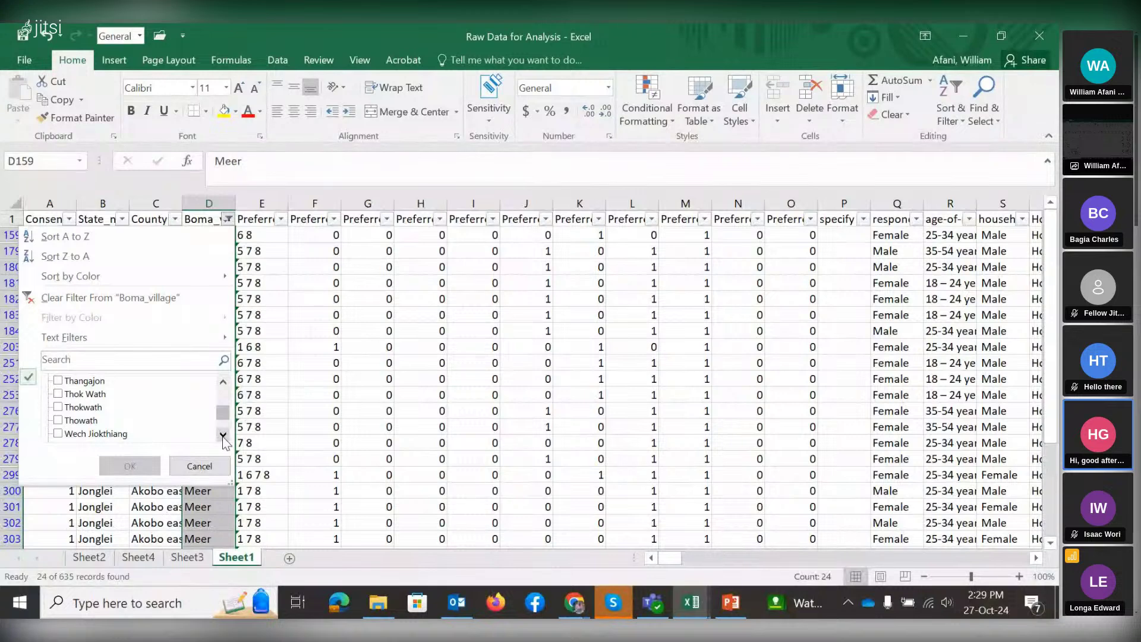
{"action": "left_click", "coordinate": [58, 381]}
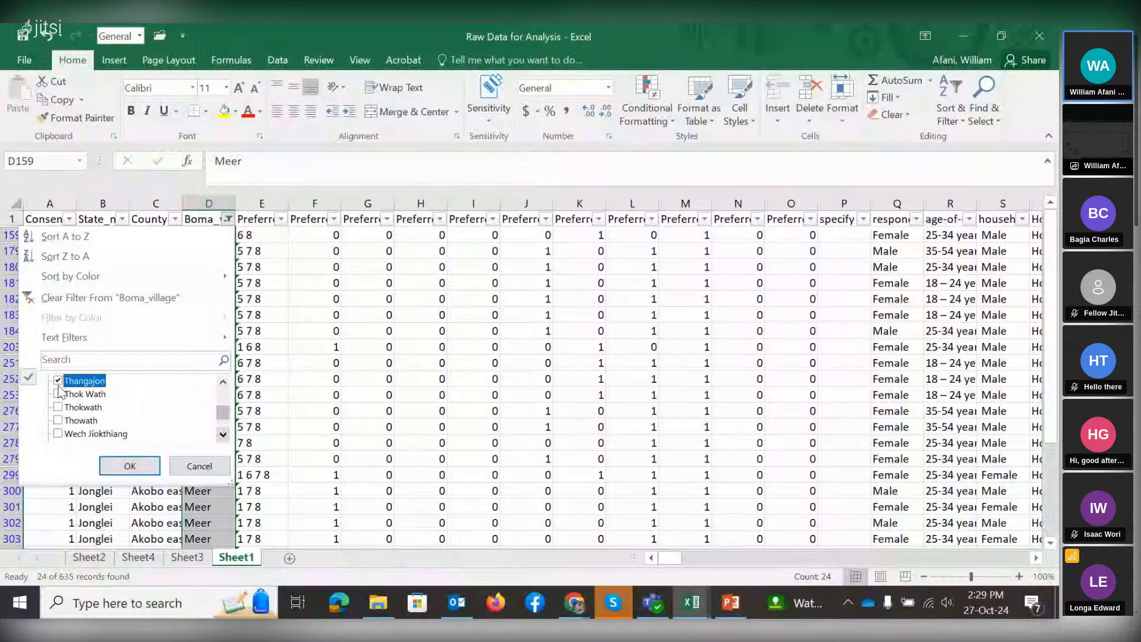
{"action": "left_click", "coordinate": [59, 394]}
{"action": "left_click", "coordinate": [59, 409]}
{"action": "left_click", "coordinate": [59, 408]}
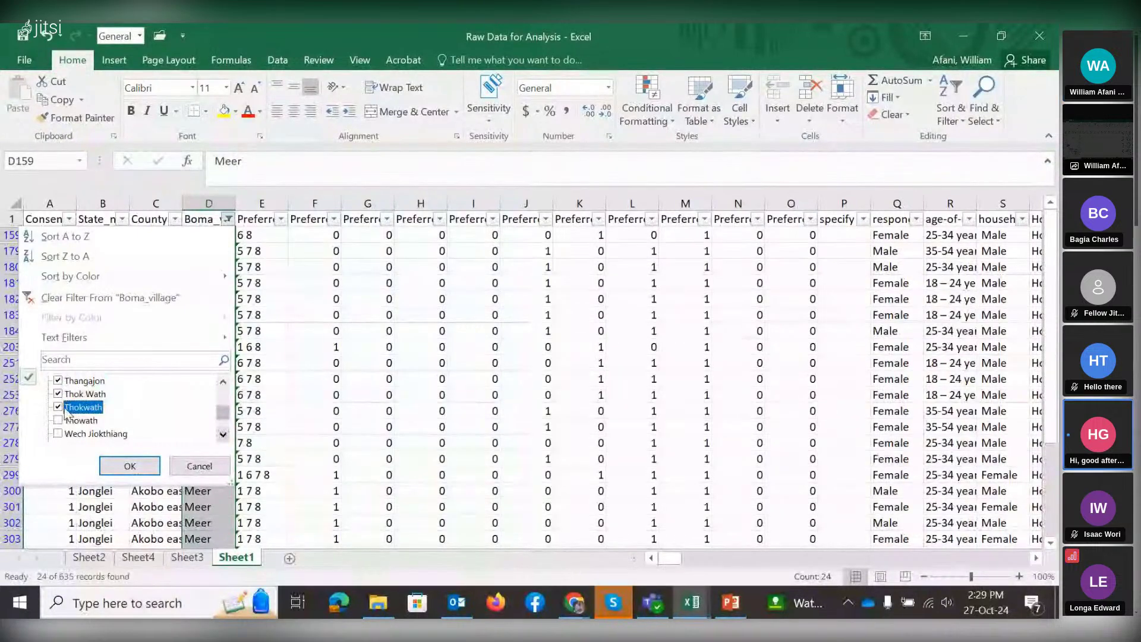
{"action": "left_click", "coordinate": [58, 381]}
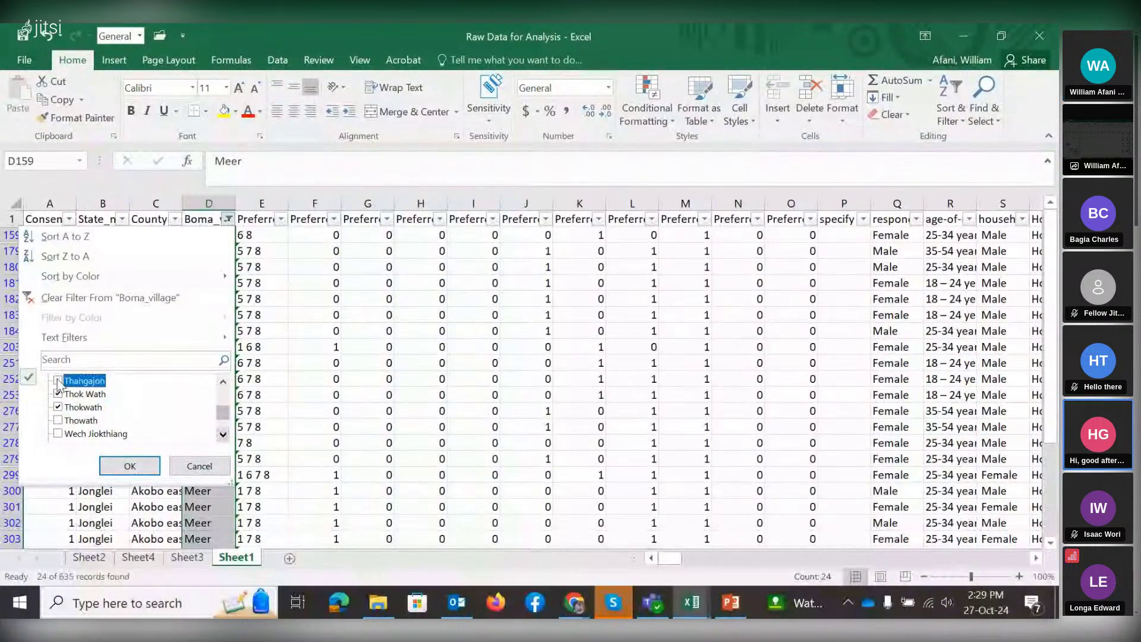
{"action": "left_click", "coordinate": [58, 421]}
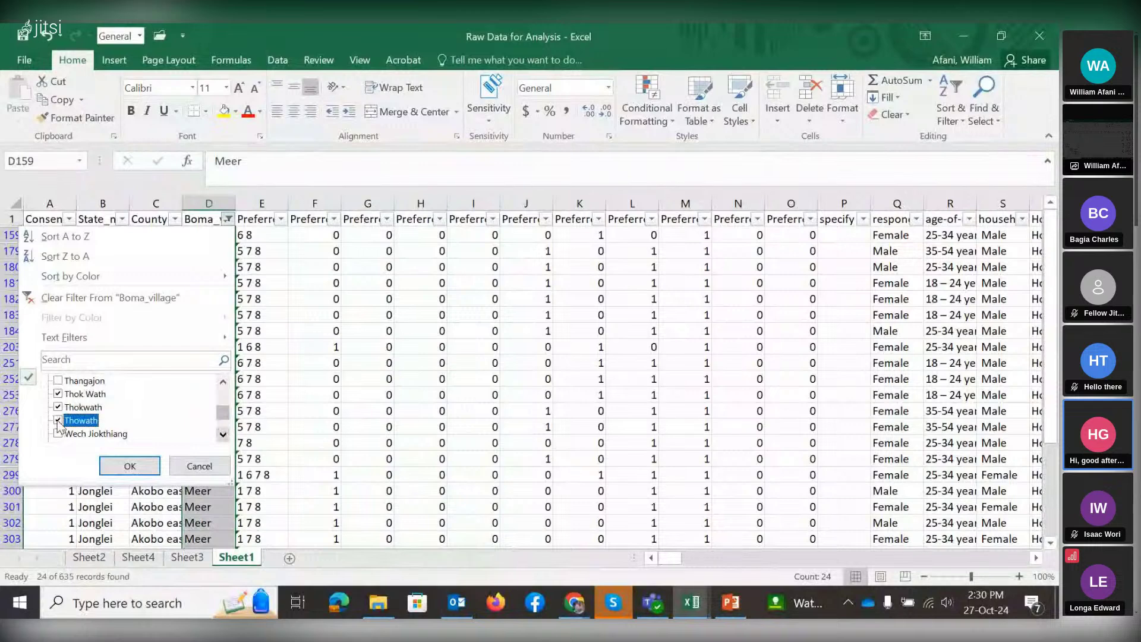
{"action": "left_click", "coordinate": [131, 466]}
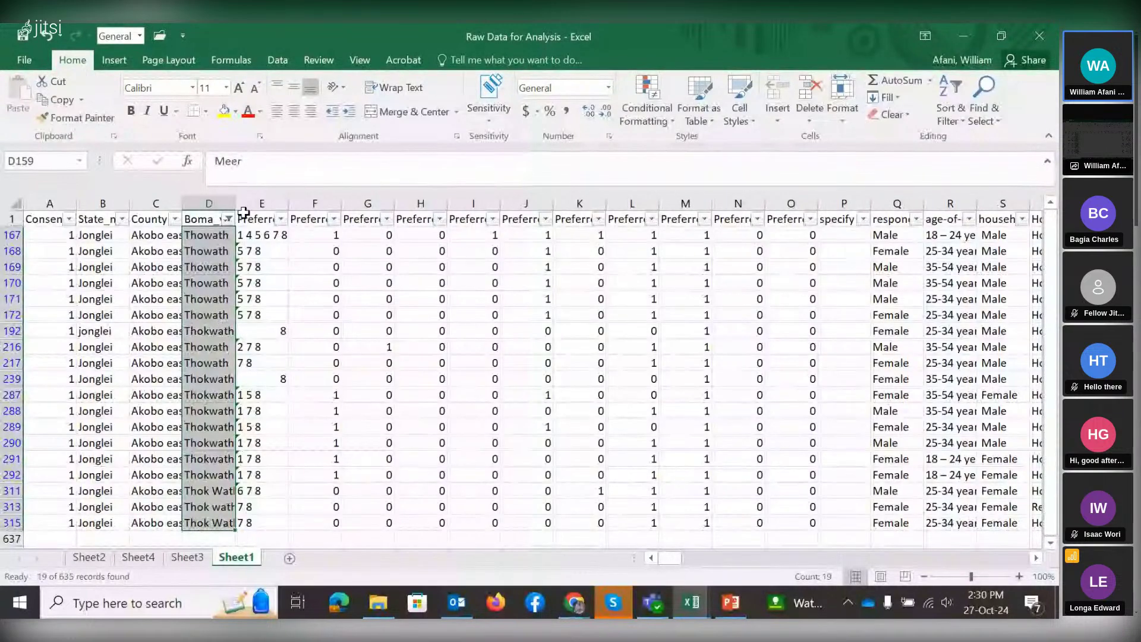
Correct the village name in D167 to ThoK Wath and fill it down all the filtered Boma_village cells.
{"action": "left_click", "coordinate": [212, 241]}
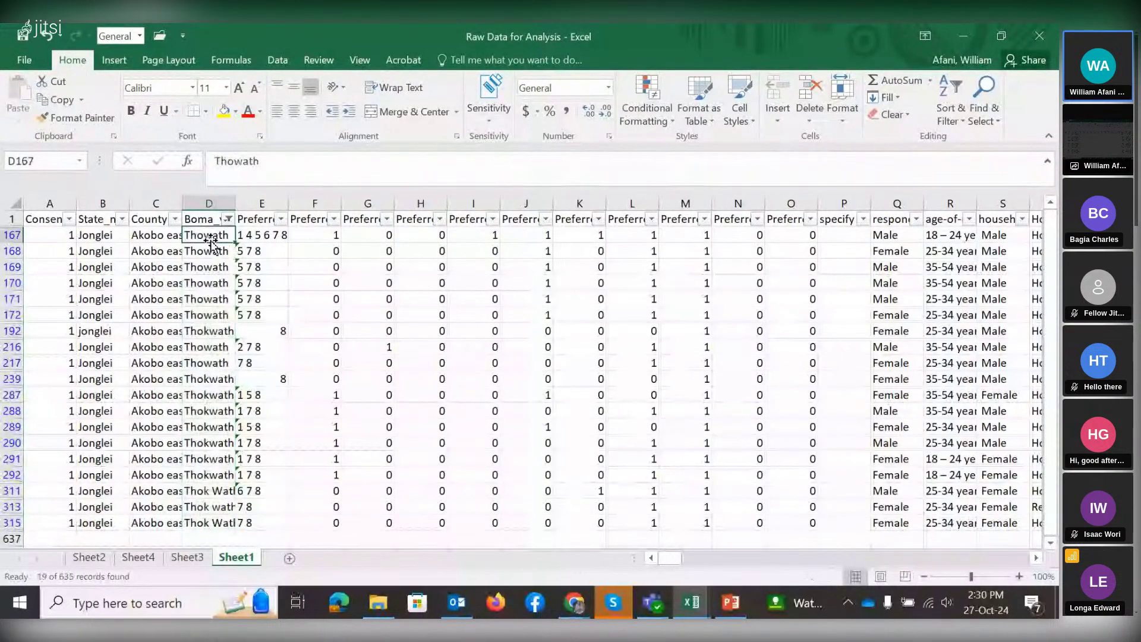
{"action": "left_click", "coordinate": [236, 163]}
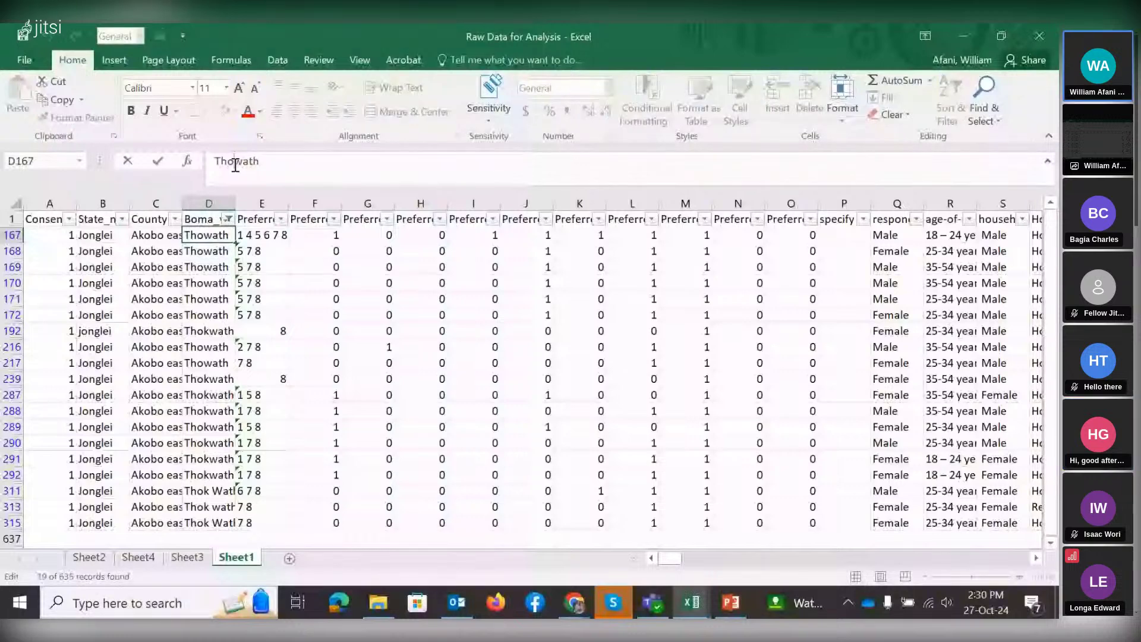
{"action": "type", "text": "K"}
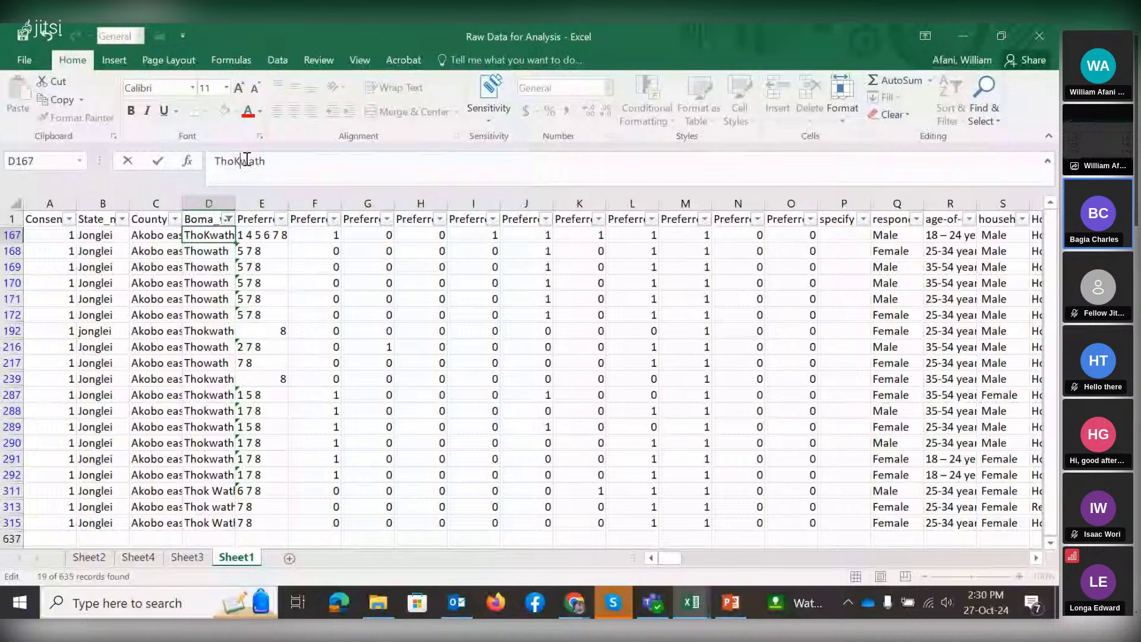
{"action": "key", "text": "Delete"}
{"action": "type", "text": "W"}
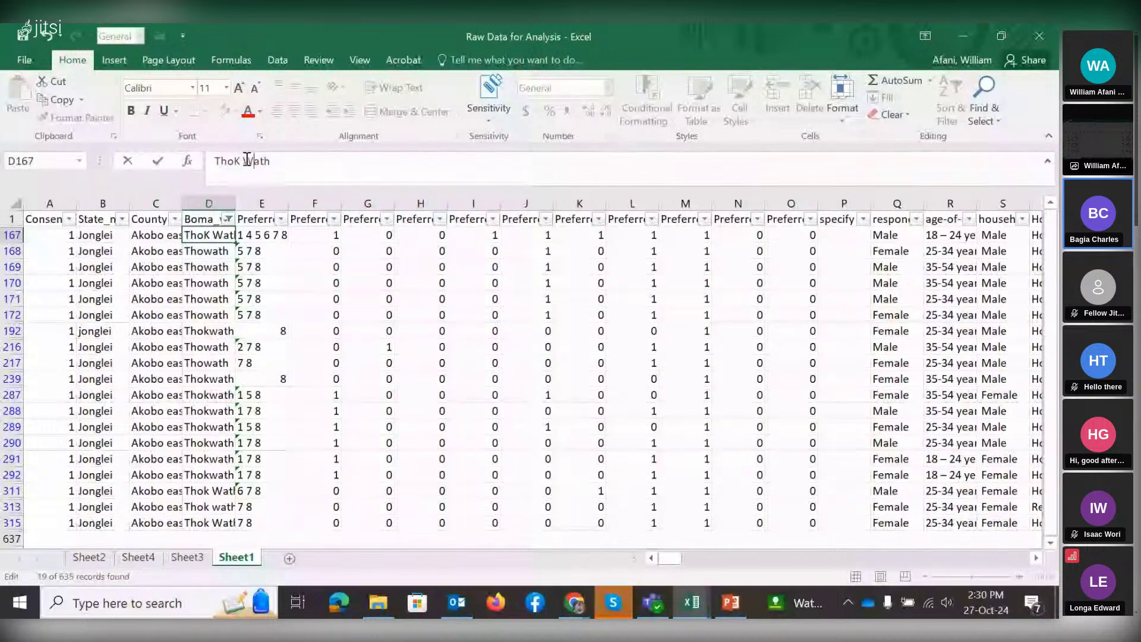
{"action": "left_click", "coordinate": [218, 246]}
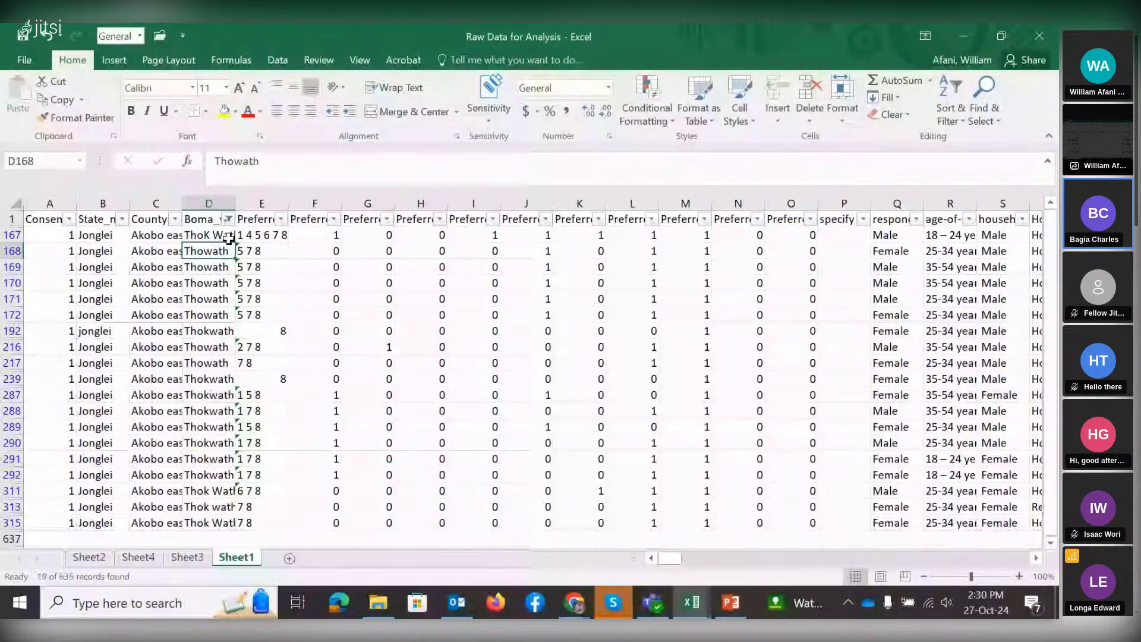
{"action": "left_click", "coordinate": [229, 239]}
{"action": "double_click", "coordinate": [236, 243]}
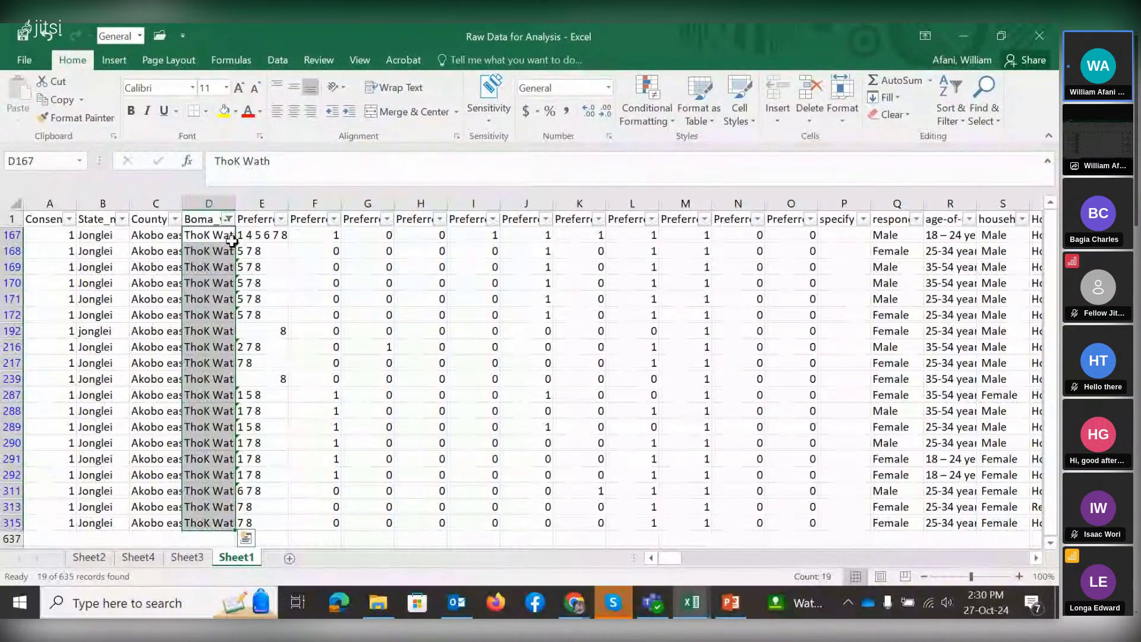
{"action": "left_click", "coordinate": [270, 251]}
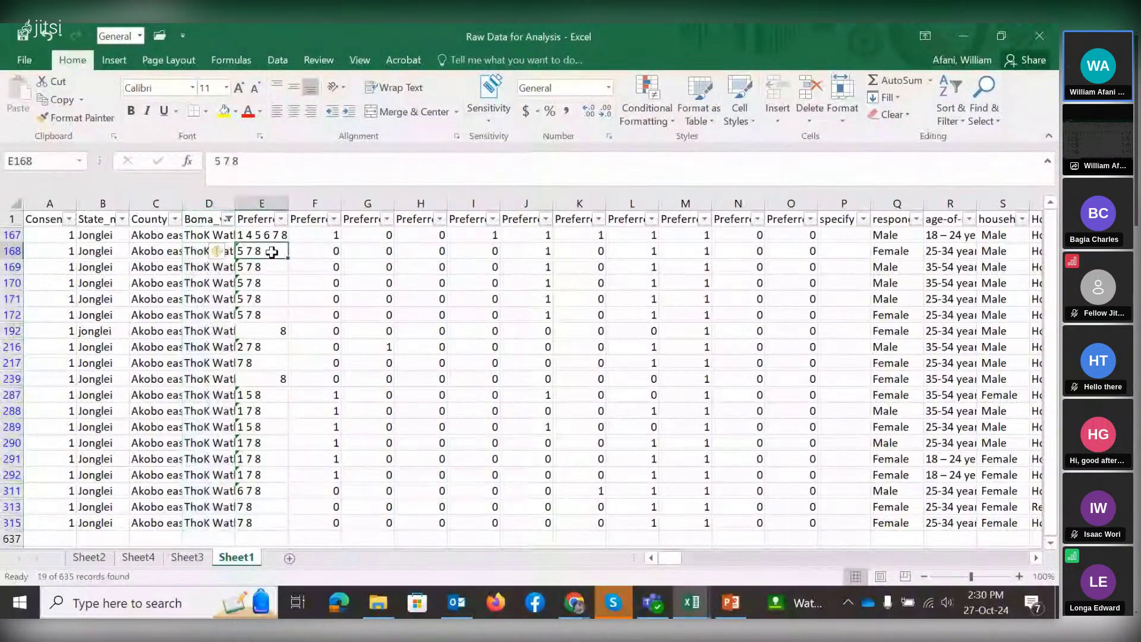
Examine the Boma_village filter list from Akillo down to Kondako for inconsistent spellings.
{"action": "left_click", "coordinate": [228, 218]}
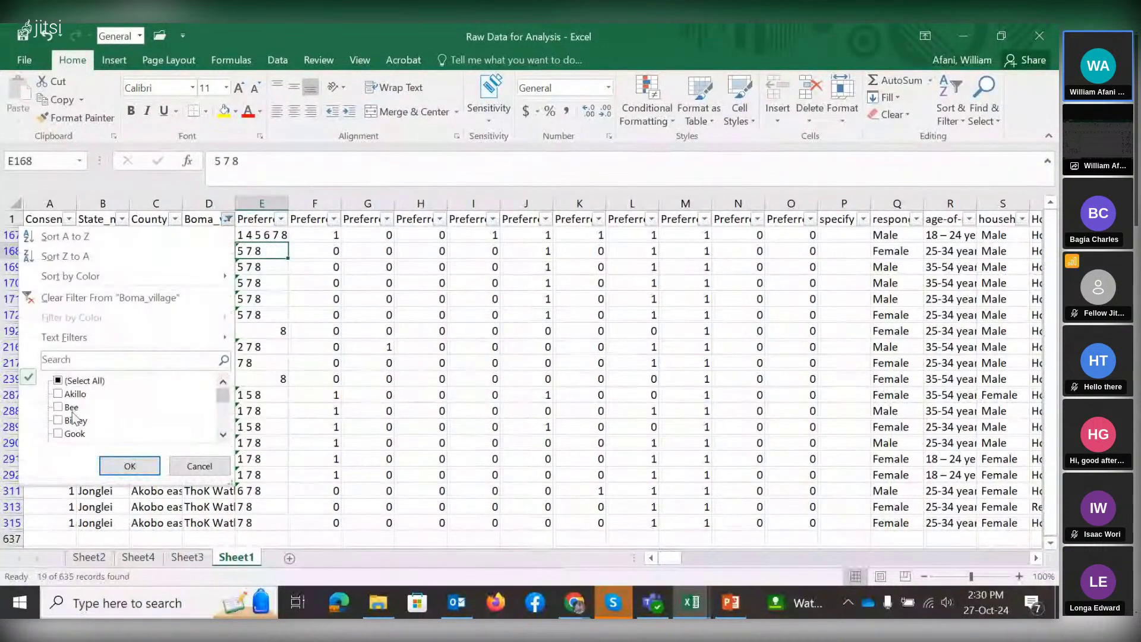
{"action": "left_click", "coordinate": [223, 435]}
{"action": "left_click", "coordinate": [224, 435]}
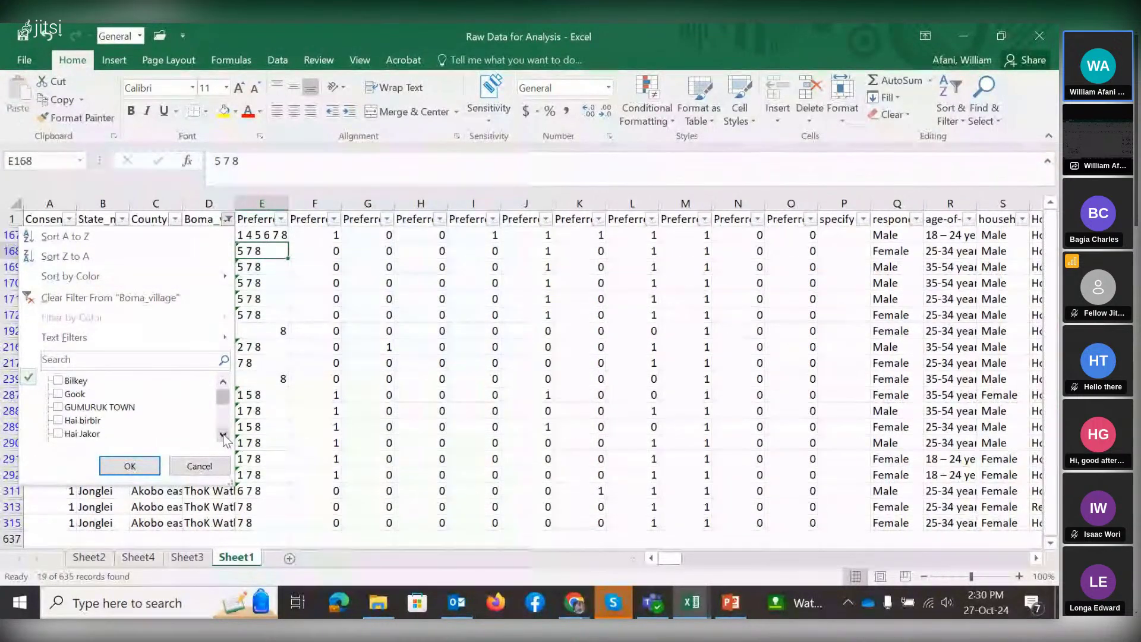
{"action": "left_click", "coordinate": [224, 435]}
{"action": "left_click", "coordinate": [223, 435]}
{"action": "left_click", "coordinate": [224, 436]}
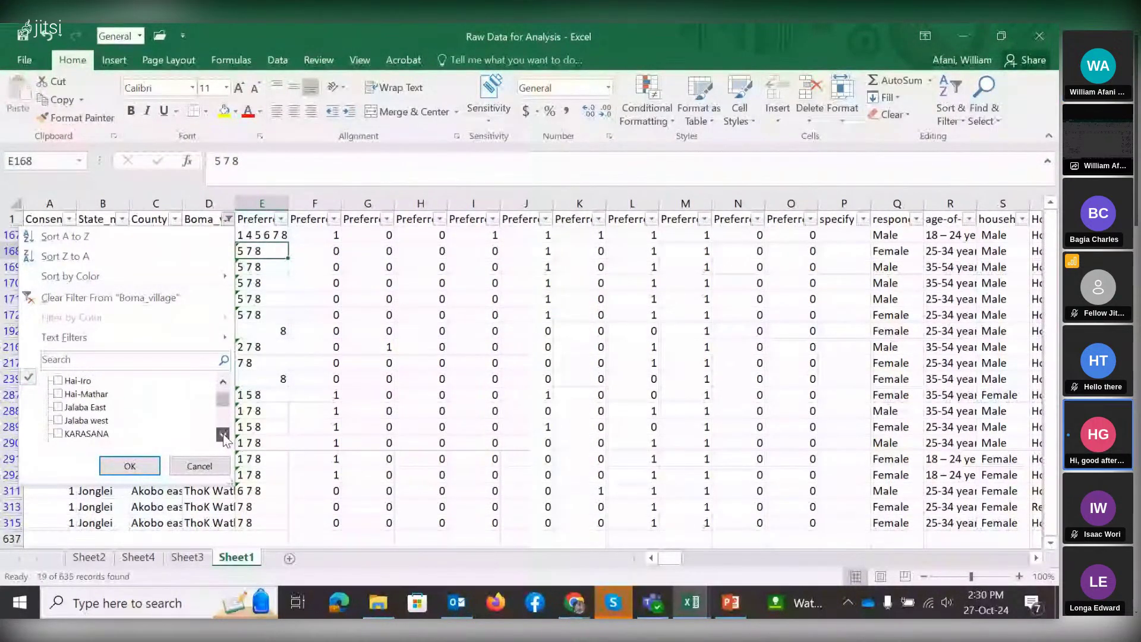
{"action": "left_click", "coordinate": [224, 436]}
{"action": "left_click", "coordinate": [224, 436]}
{"action": "left_click", "coordinate": [224, 436]}
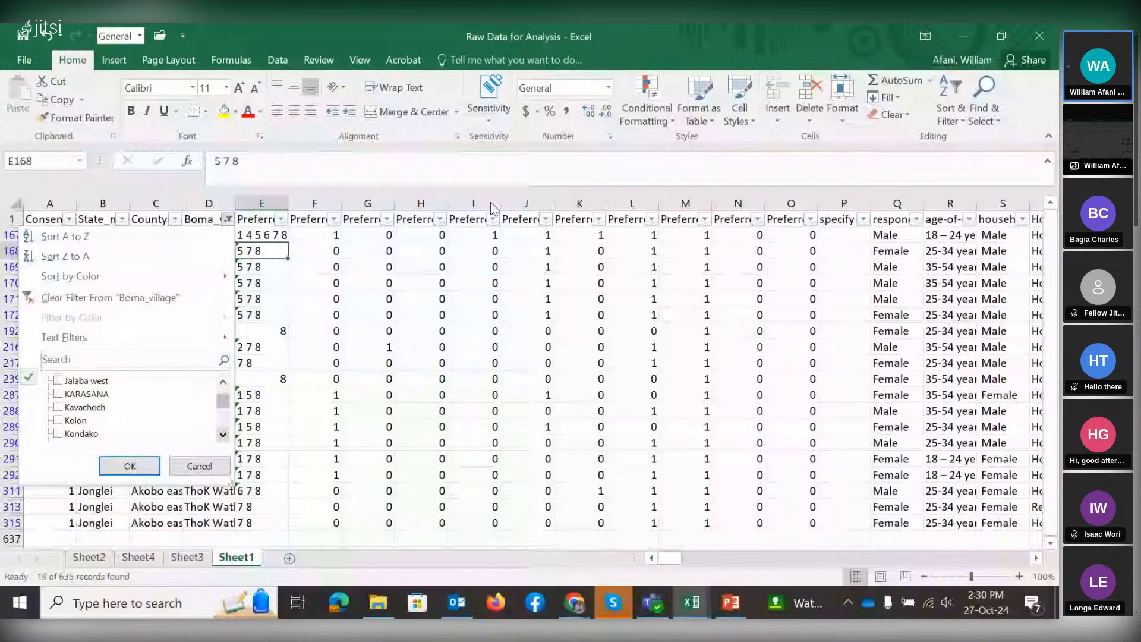
Select the filtered village cells D167 to D315 to check how many cells contain data.
{"action": "left_click", "coordinate": [209, 204]}
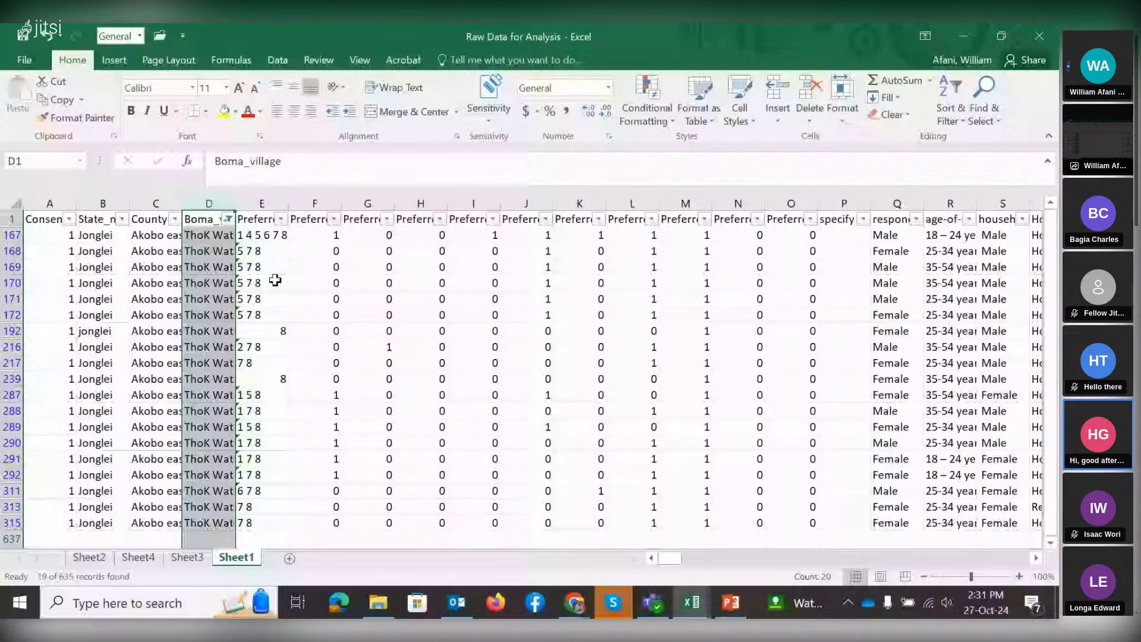
{"action": "left_click_drag", "start_coordinate": [208, 235], "coordinate": [229, 523]}
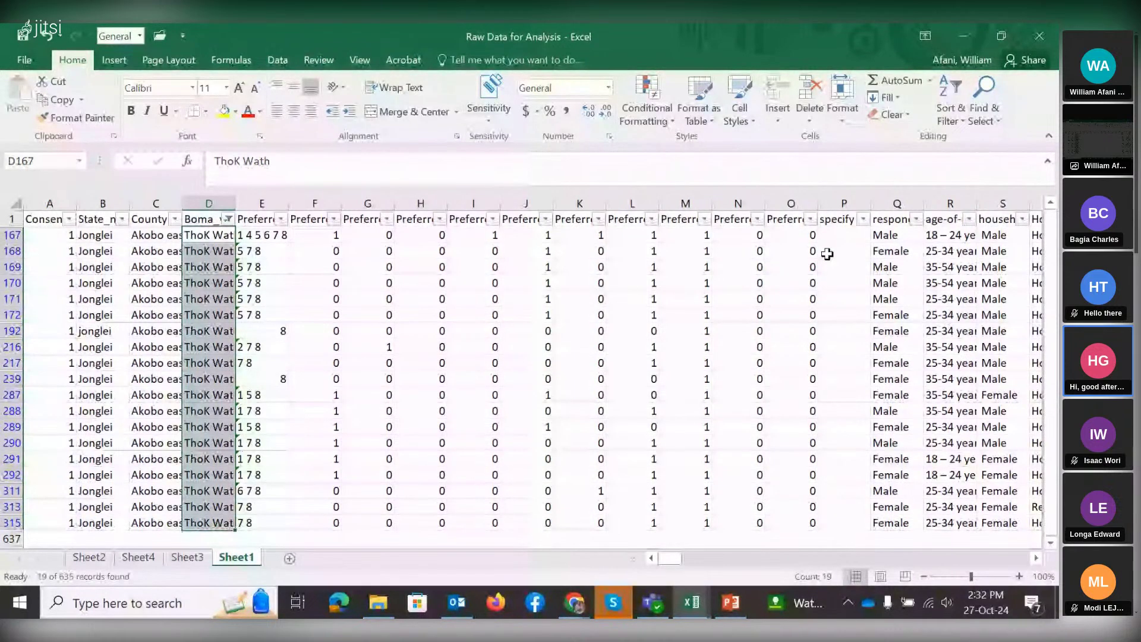
{"action": "left_click", "coordinate": [801, 225]}
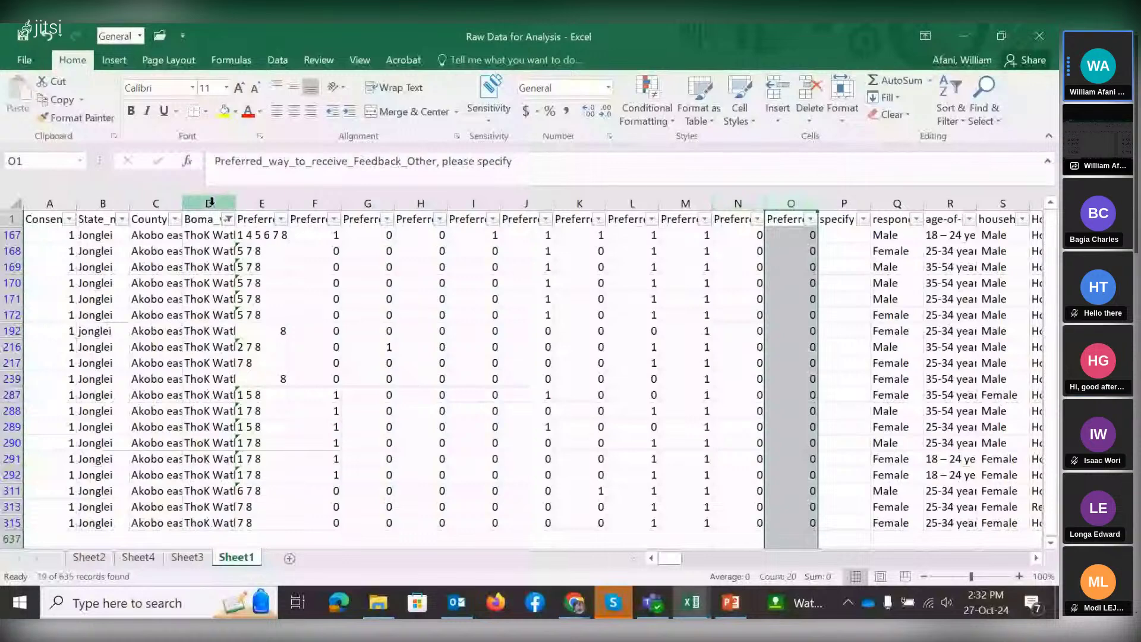
{"action": "left_click", "coordinate": [307, 331]}
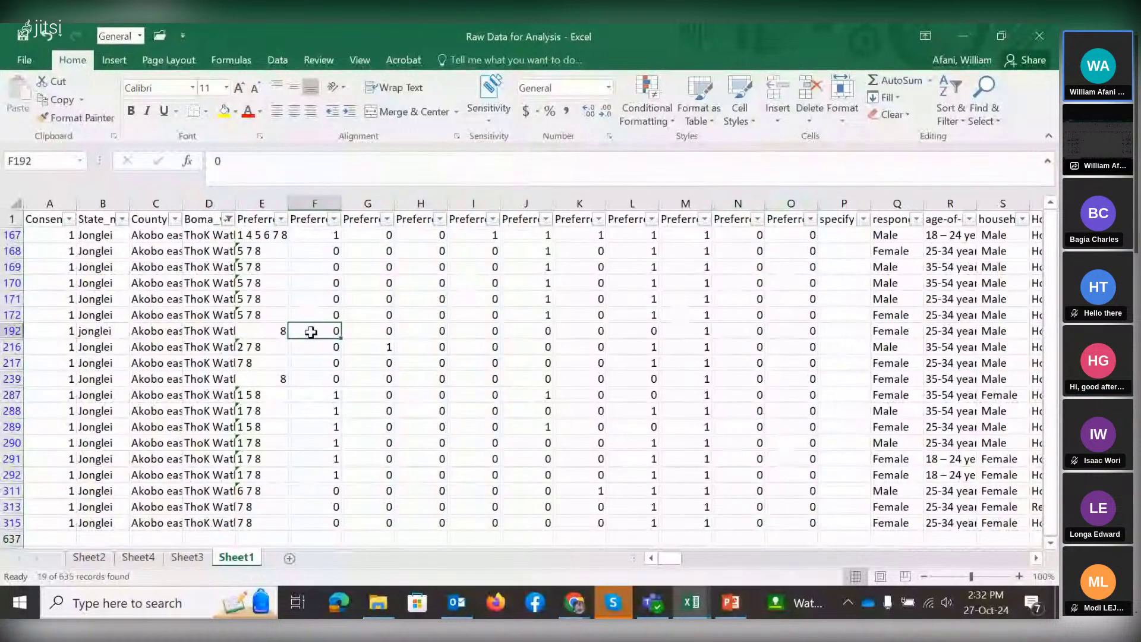
{"action": "left_click", "coordinate": [228, 219]}
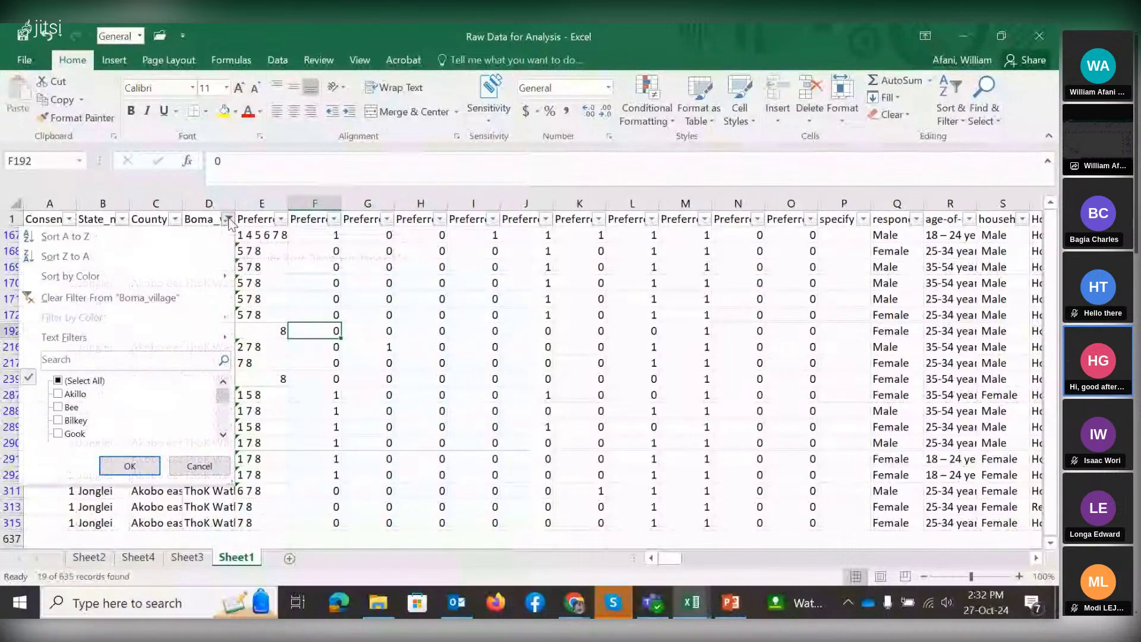
{"action": "left_click", "coordinate": [223, 436]}
{"action": "left_click", "coordinate": [297, 367]}
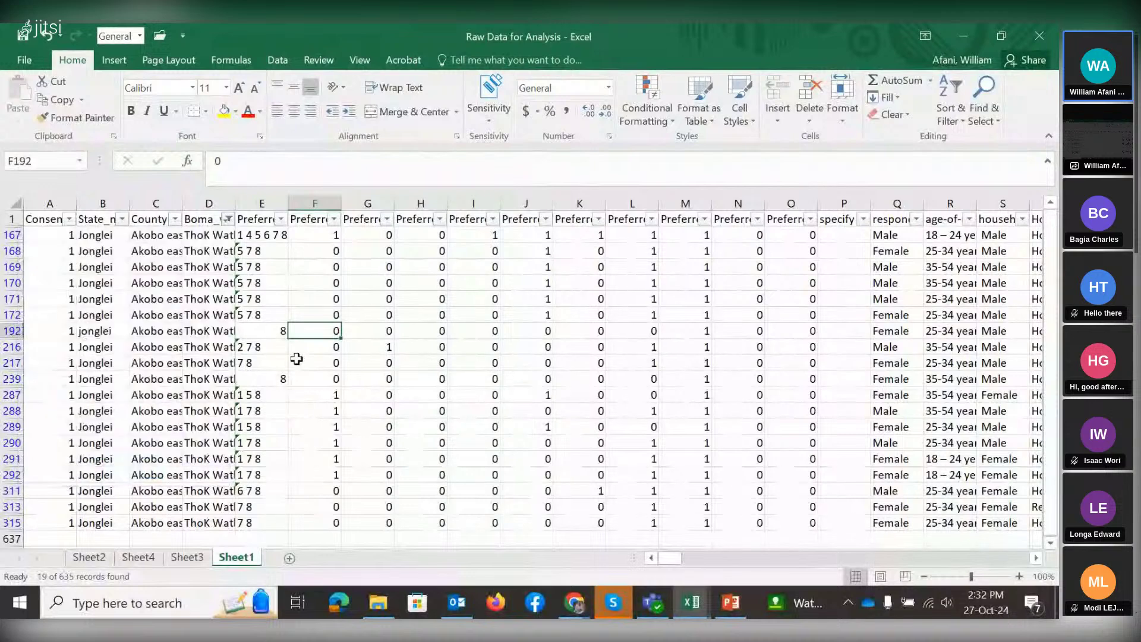
Compare the cell count of the whole Boma_village column with that of its filtered data cells D167 to D315.
{"action": "left_click", "coordinate": [225, 197]}
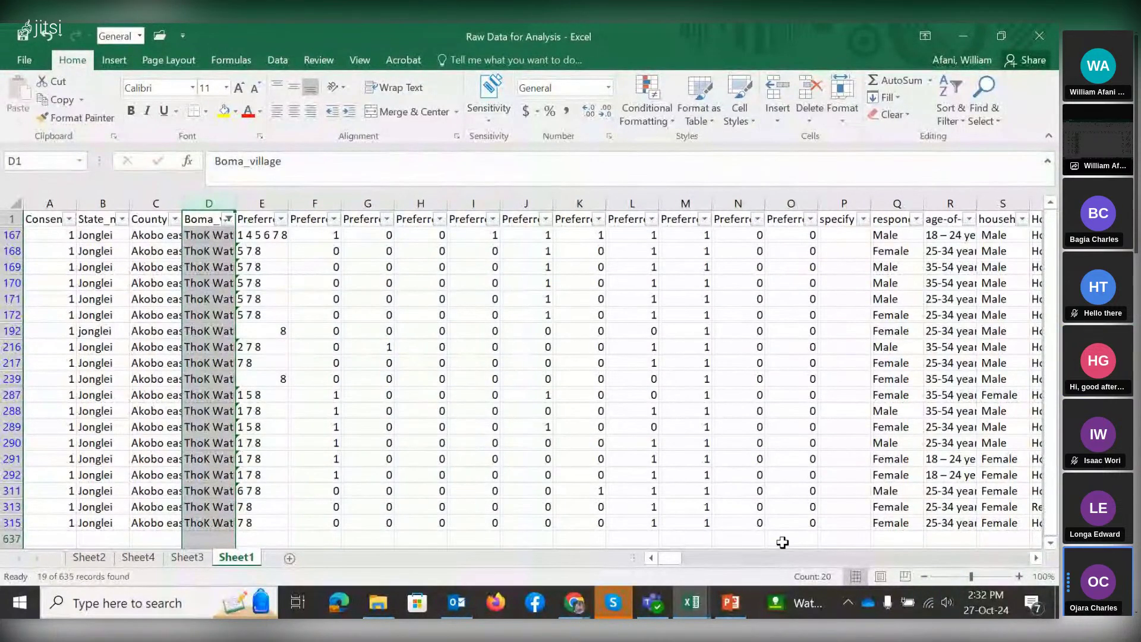
{"action": "left_click", "coordinate": [262, 251]}
{"action": "left_click_drag", "start_coordinate": [214, 235], "coordinate": [226, 525]}
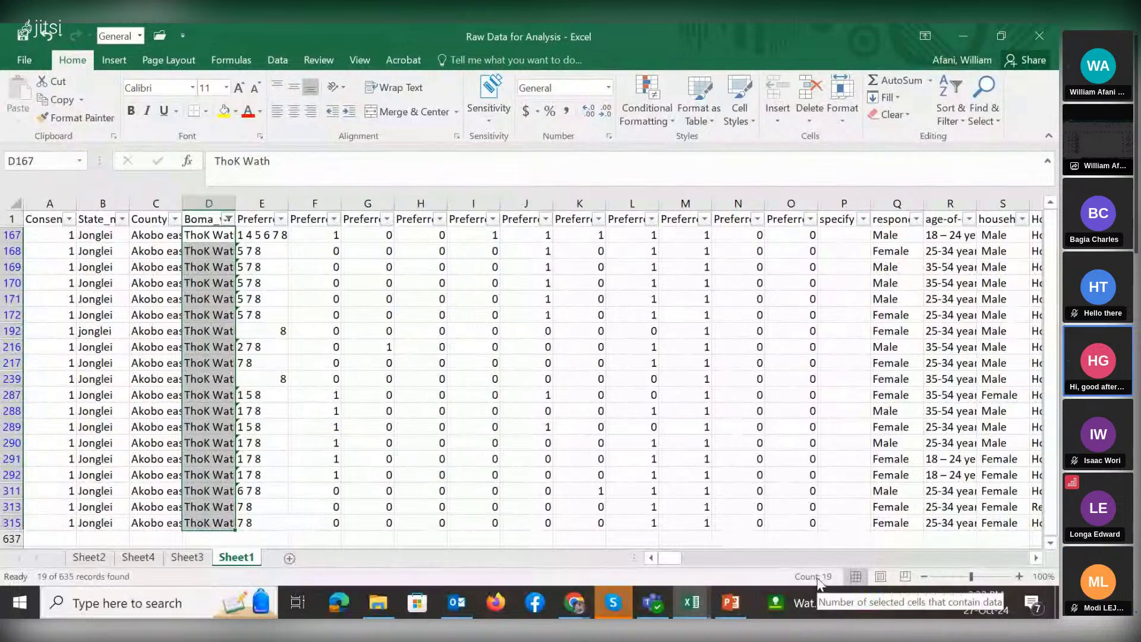
{"action": "left_click", "coordinate": [335, 304]}
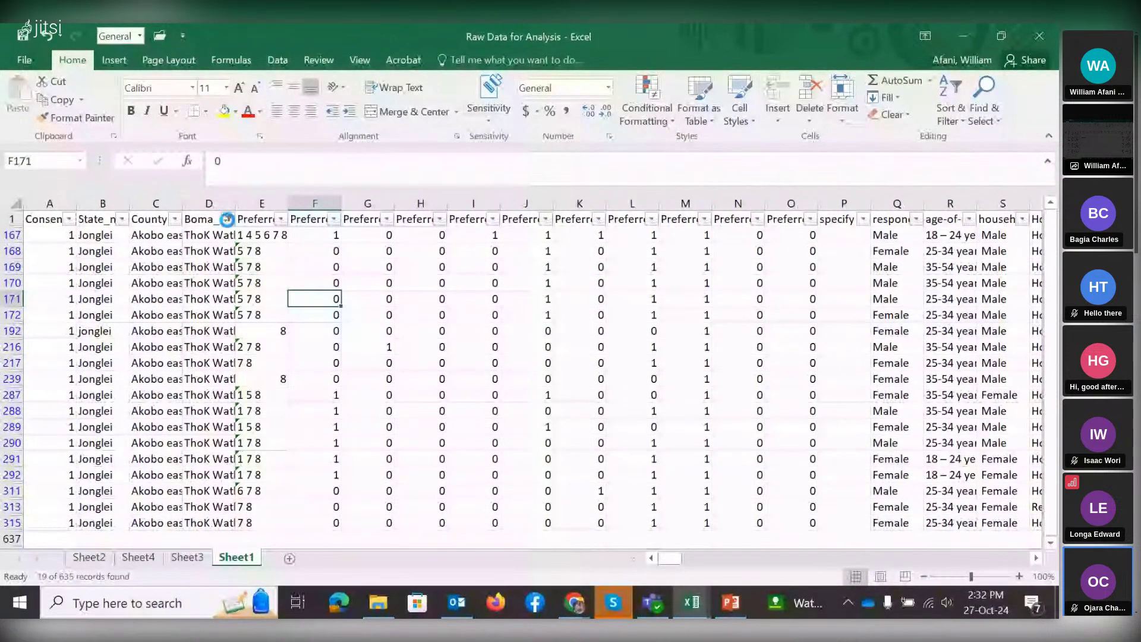
Examine the Boma_village filter list from the beginning down to Wech jokthiang for remaining inconsistent spellings.
{"action": "left_click", "coordinate": [226, 219]}
{"action": "scroll", "coordinate": [222, 437], "scroll_direction": "down", "scroll_amount": 3}
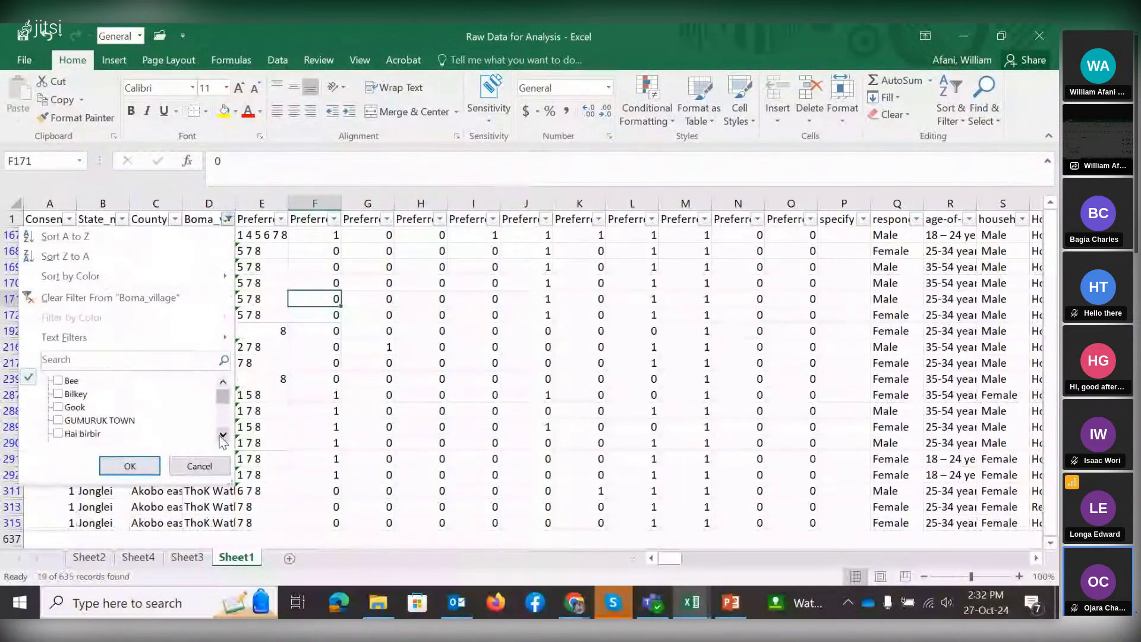
{"action": "scroll", "coordinate": [223, 438], "scroll_direction": "down", "scroll_amount": 5}
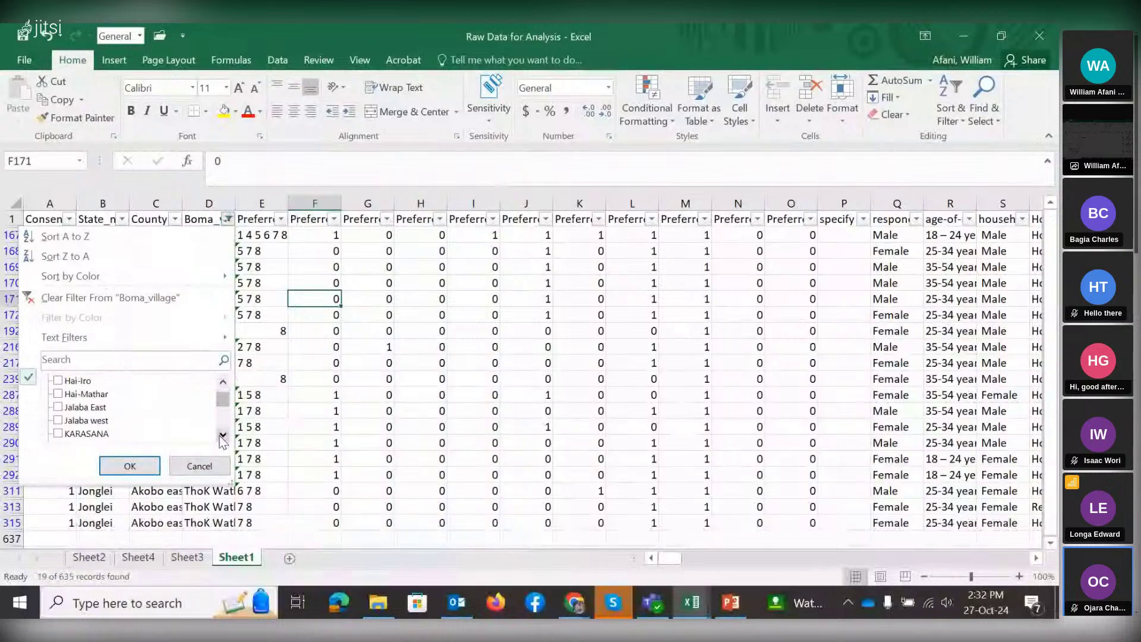
{"action": "scroll", "coordinate": [223, 439], "scroll_direction": "down", "scroll_amount": 4}
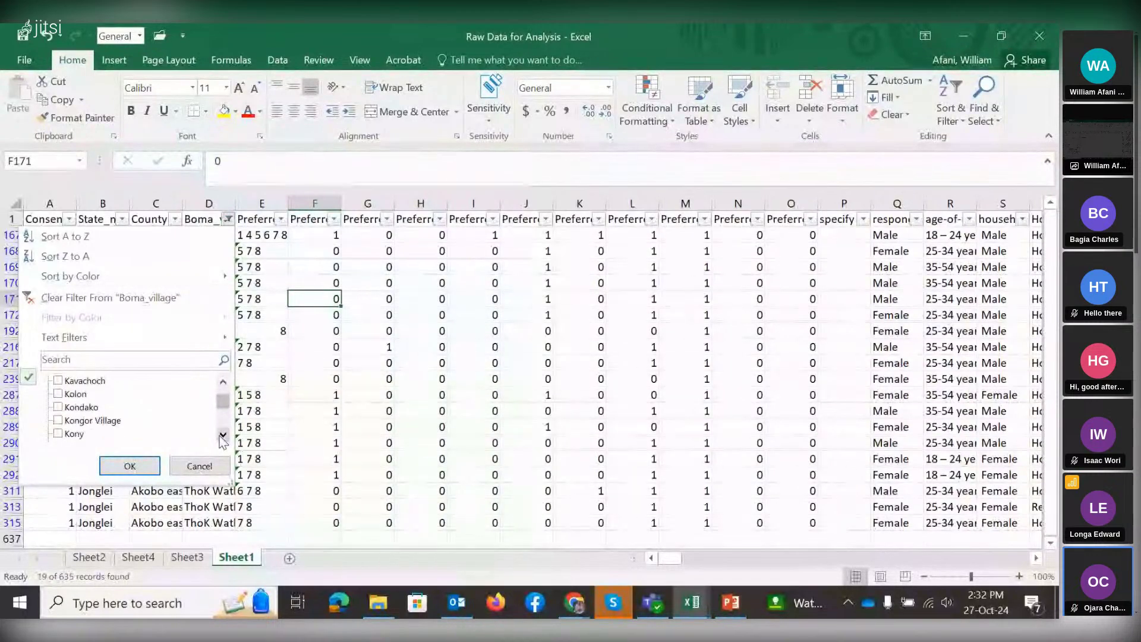
{"action": "left_click", "coordinate": [223, 435]}
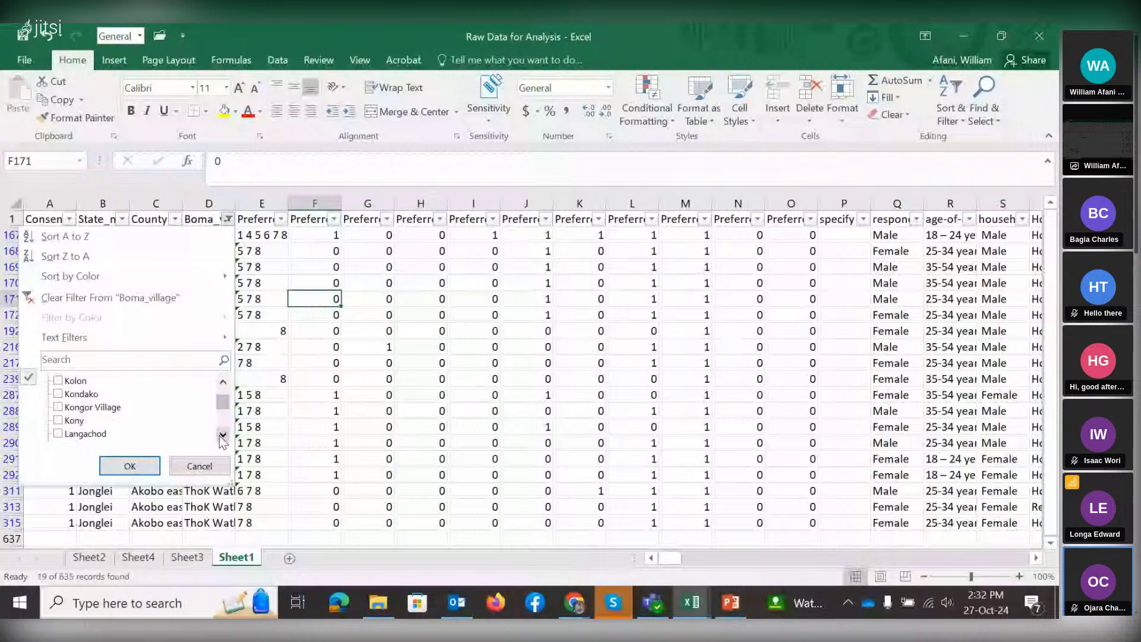
{"action": "scroll", "coordinate": [223, 438], "scroll_direction": "down", "scroll_amount": 2}
{"action": "scroll", "coordinate": [223, 438], "scroll_direction": "down", "scroll_amount": 2}
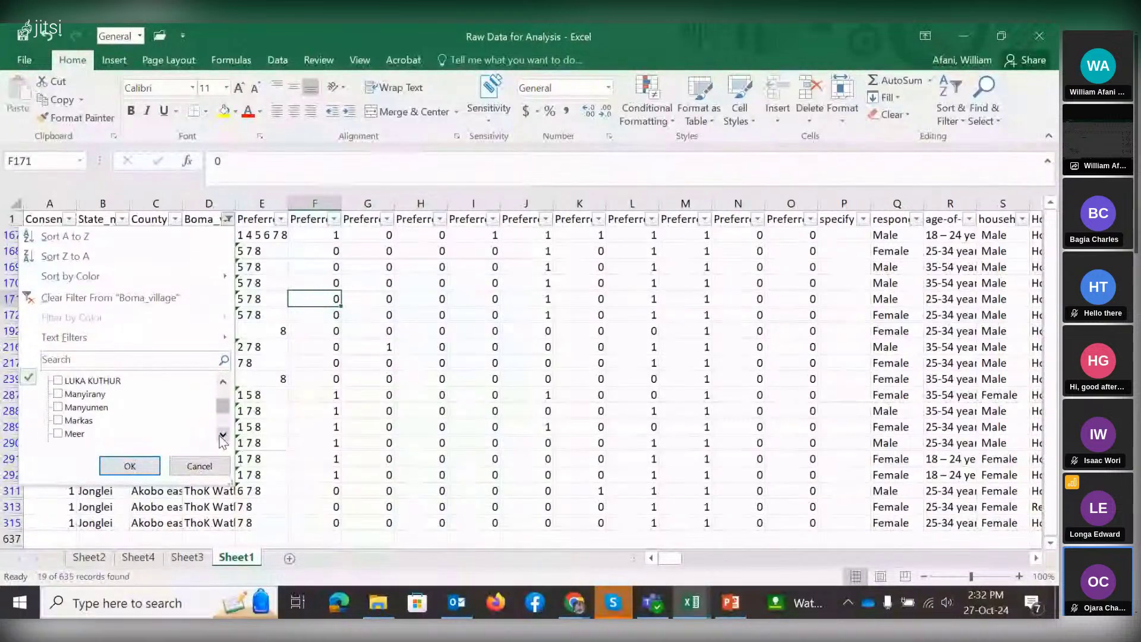
{"action": "left_click", "coordinate": [223, 436]}
{"action": "left_click", "coordinate": [223, 436]}
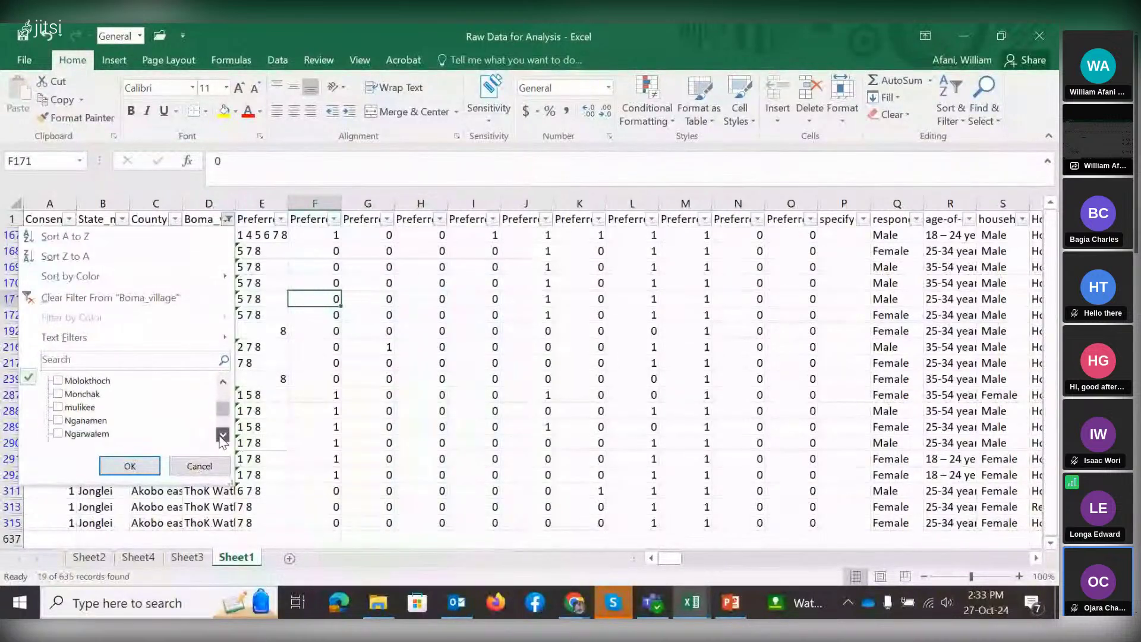
{"action": "left_click", "coordinate": [223, 436]}
{"action": "left_click", "coordinate": [222, 436]}
{"action": "left_click", "coordinate": [223, 436]}
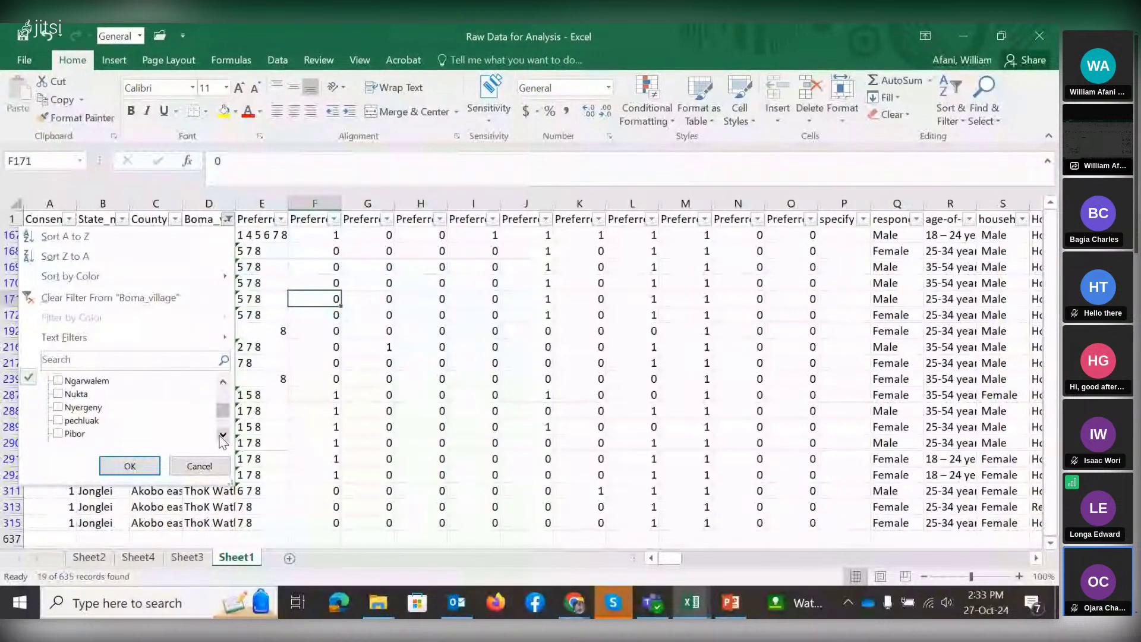
{"action": "left_click", "coordinate": [223, 436]}
{"action": "left_click", "coordinate": [223, 436]}
{"action": "left_click", "coordinate": [223, 436]}
{"action": "left_click", "coordinate": [223, 436]}
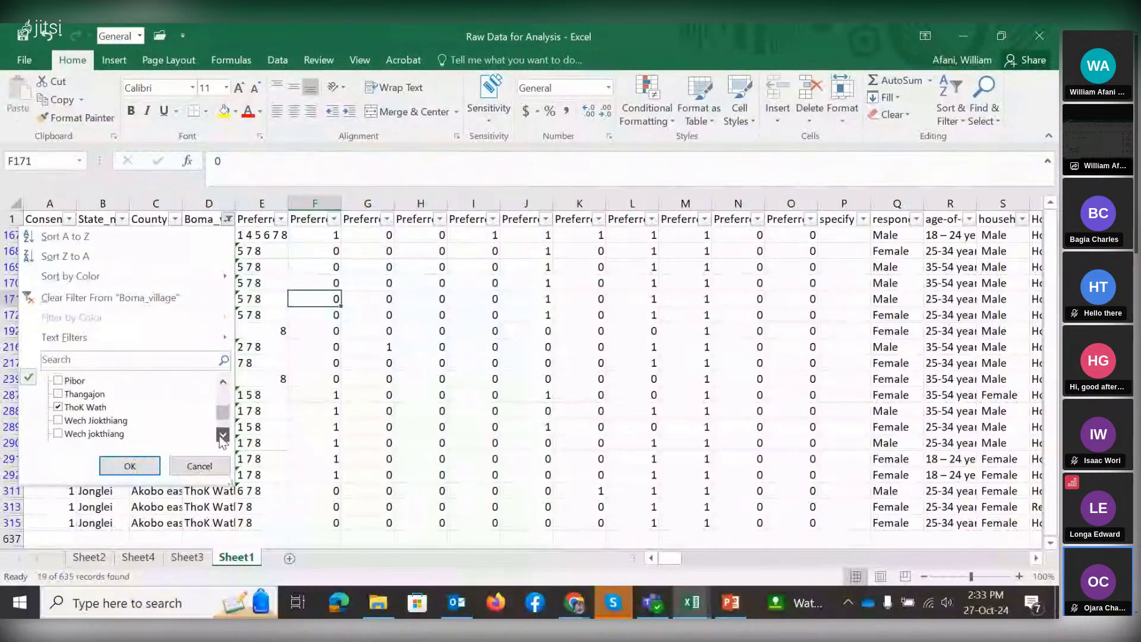
Filter the Boma_village column to show only Wech Jiokthiang and Wech jokthiang instead of ThoK Wath.
{"action": "left_click", "coordinate": [59, 407]}
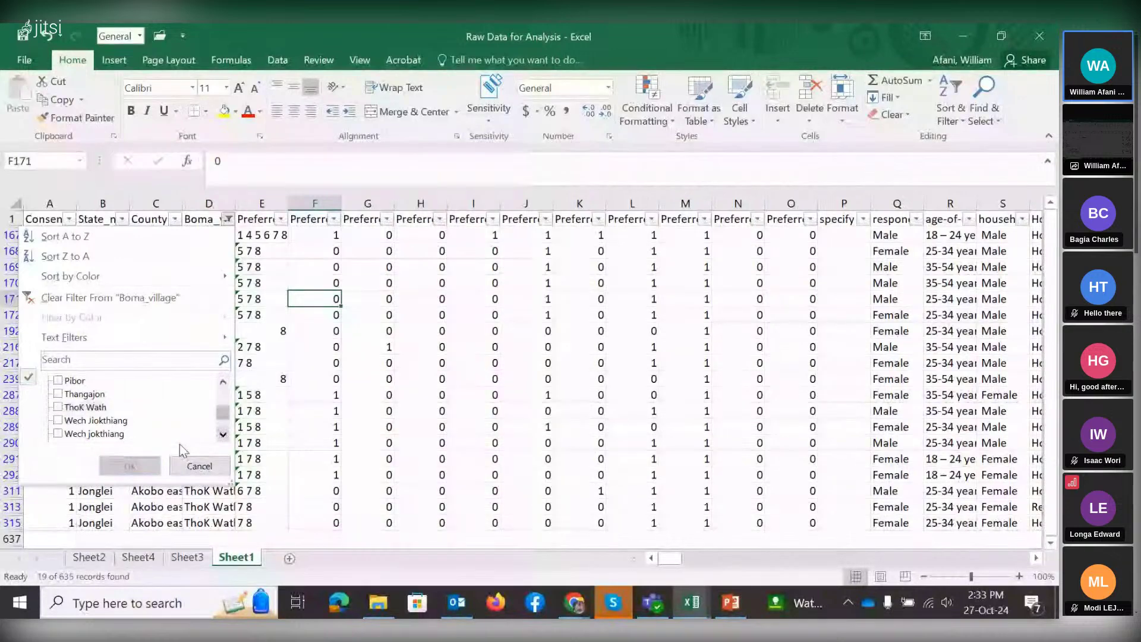
{"action": "left_click", "coordinate": [223, 436]}
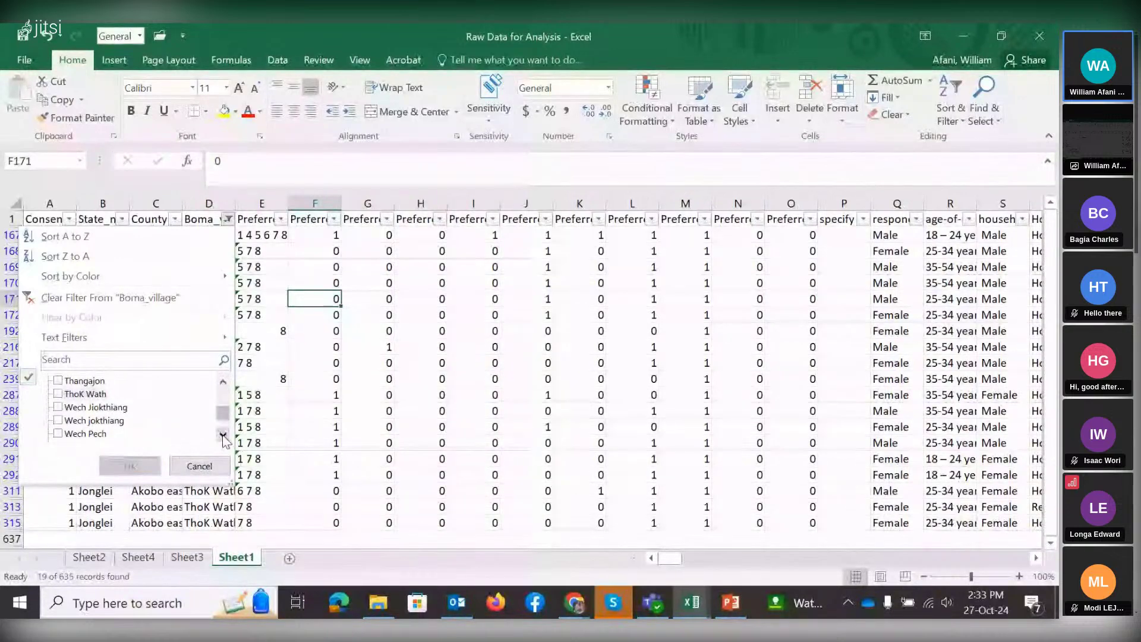
{"action": "left_click", "coordinate": [223, 435]}
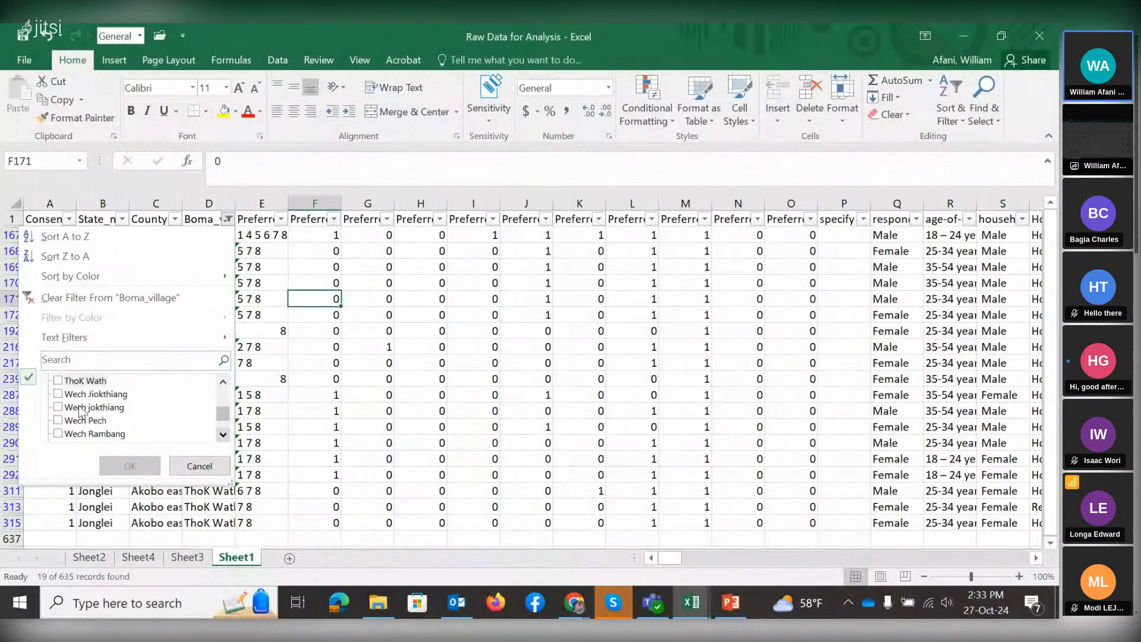
{"action": "left_click", "coordinate": [58, 394]}
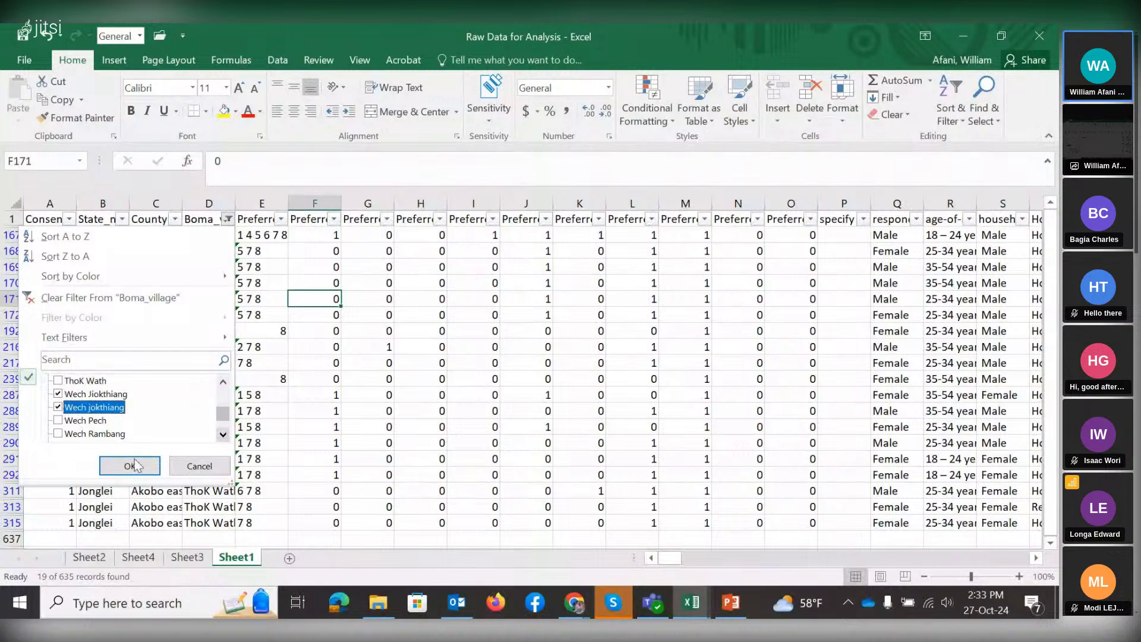
{"action": "left_click", "coordinate": [146, 470]}
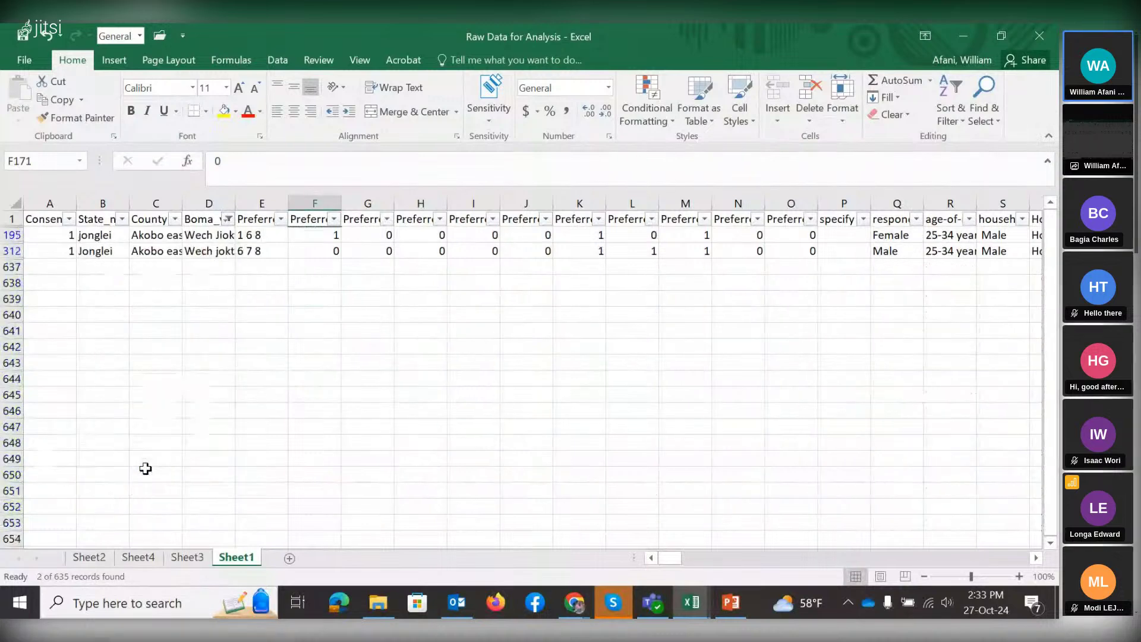
Copy the spelling Wech Jiokthiang from D195 down to the other filtered village cell, D312.
{"action": "left_click", "coordinate": [221, 236]}
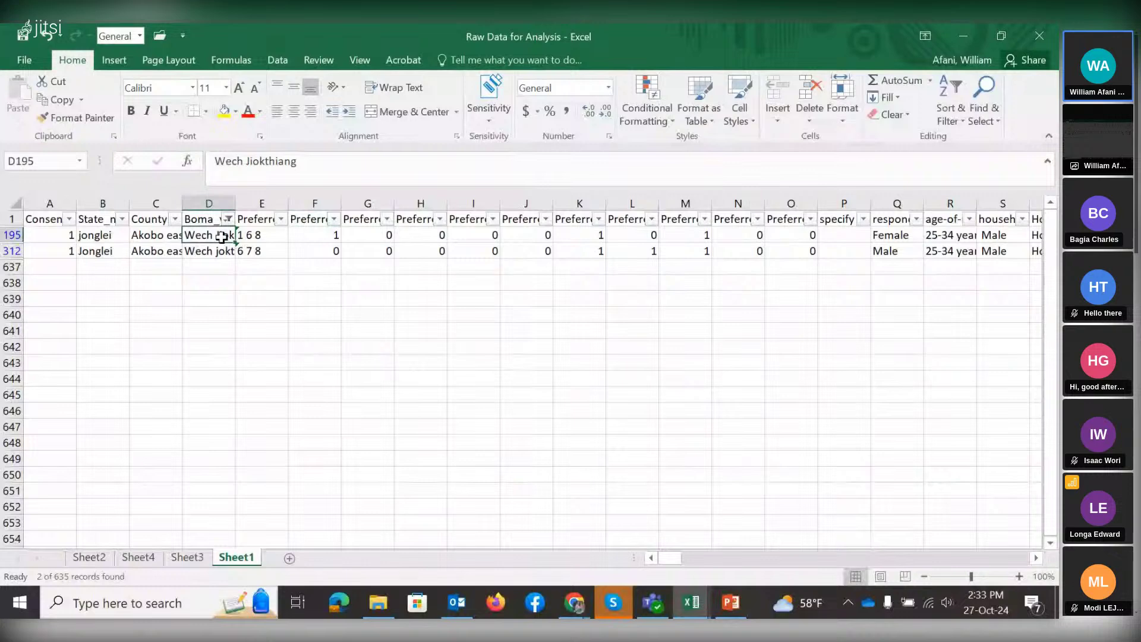
{"action": "left_click_drag", "start_coordinate": [231, 238], "coordinate": [233, 258]}
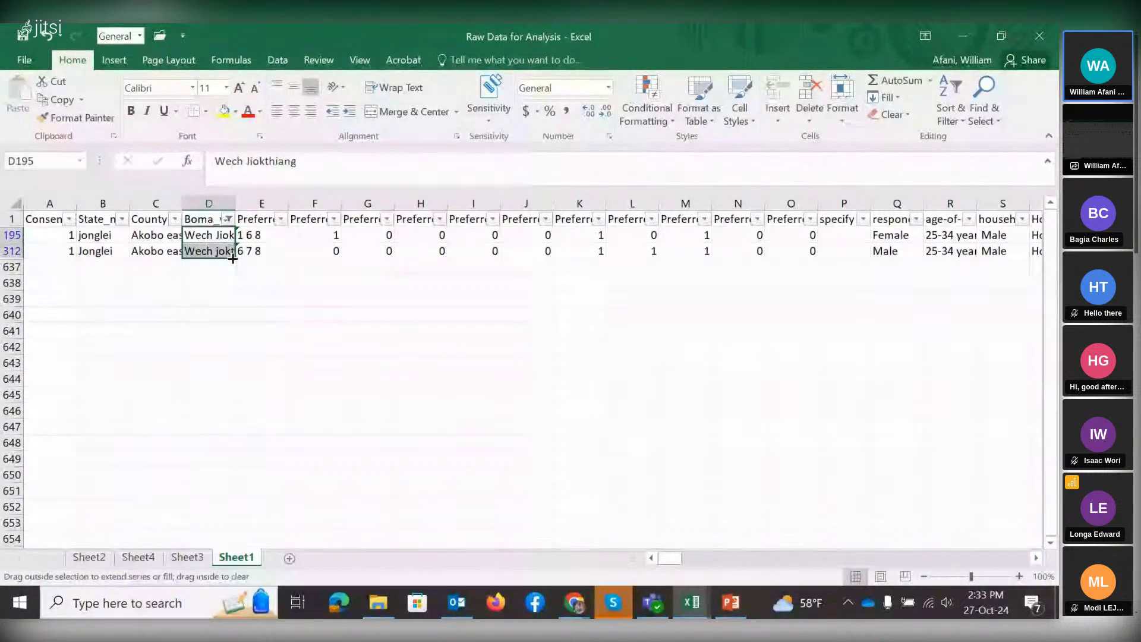
{"action": "left_click", "coordinate": [208, 298]}
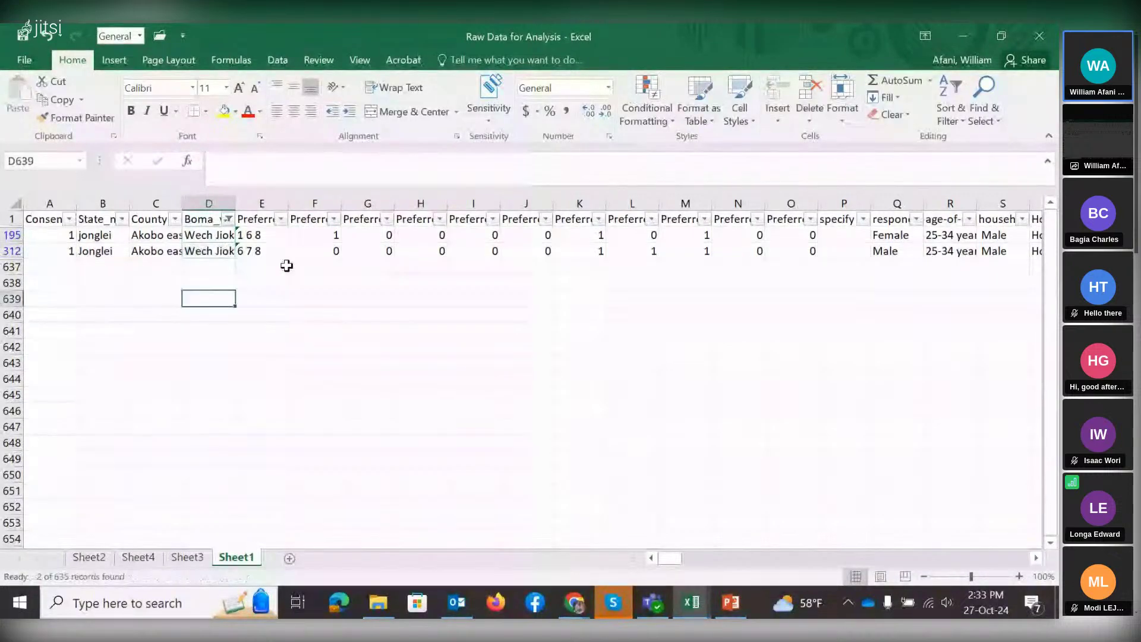
Deselect Wech Jiokthiang in the Boma_village filter list.
{"action": "left_click", "coordinate": [229, 220]}
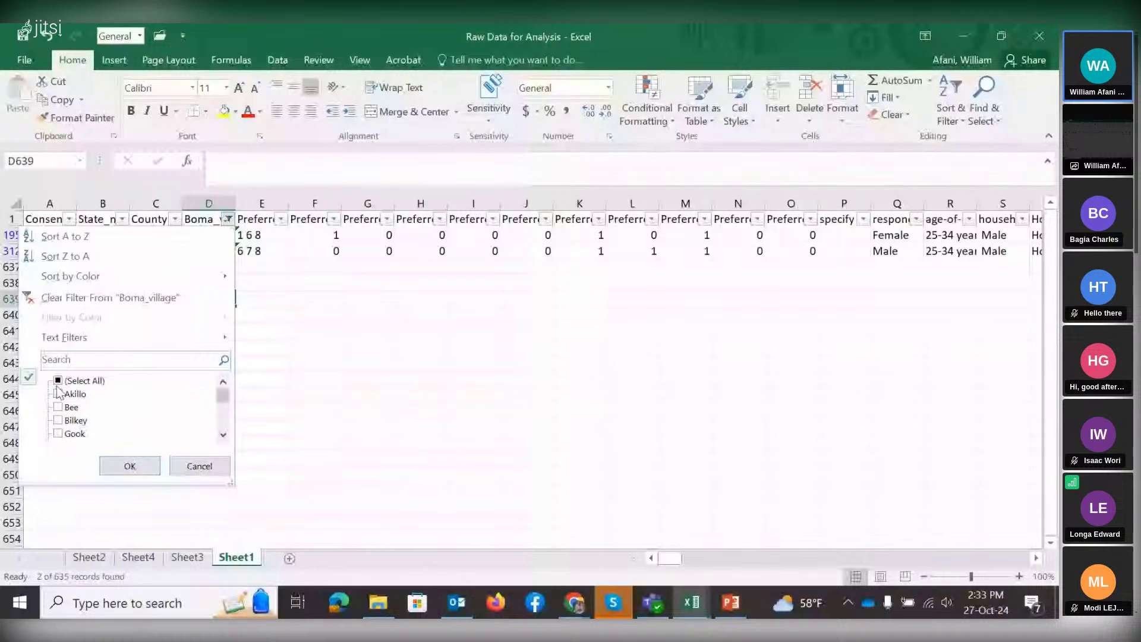
{"action": "left_click", "coordinate": [224, 435]}
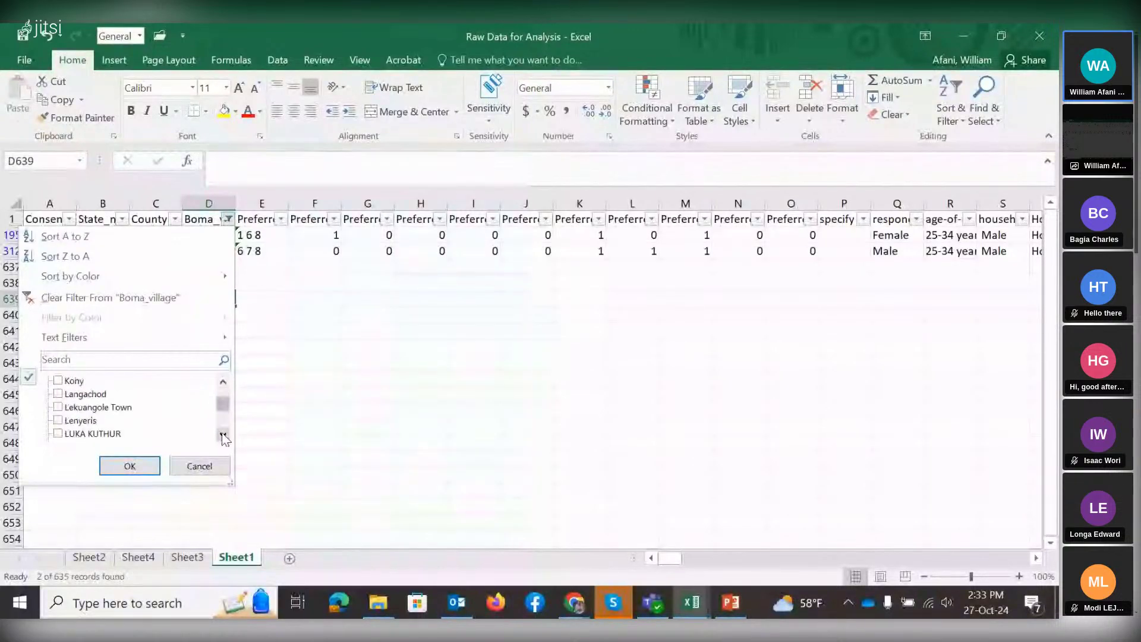
{"action": "left_click", "coordinate": [223, 436]}
{"action": "left_click", "coordinate": [224, 436]}
{"action": "left_click", "coordinate": [224, 436]}
{"action": "left_click", "coordinate": [224, 436]}
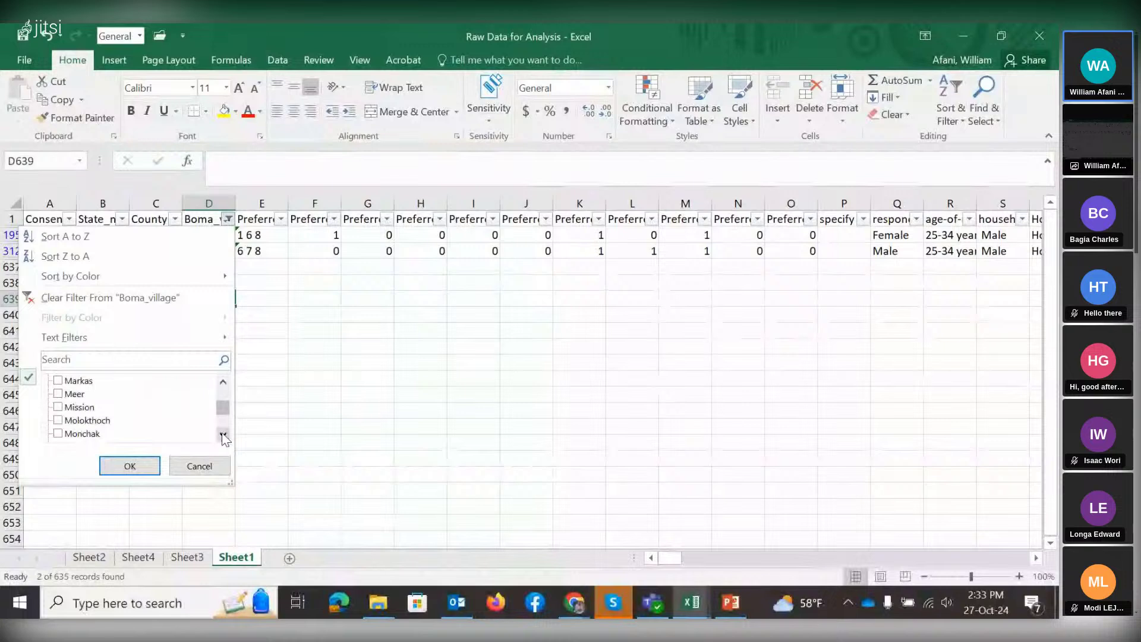
{"action": "left_click", "coordinate": [223, 436]}
{"action": "left_click", "coordinate": [223, 435]}
{"action": "left_click", "coordinate": [224, 436]}
{"action": "left_click", "coordinate": [223, 436]}
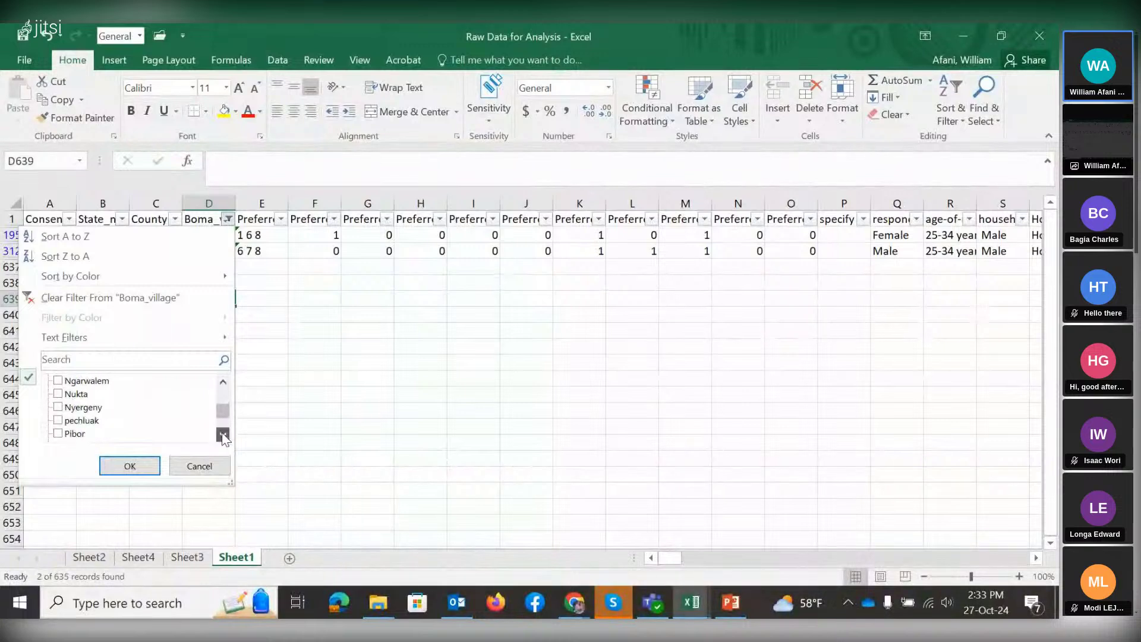
{"action": "left_click", "coordinate": [224, 435]}
{"action": "left_click", "coordinate": [224, 435]}
{"action": "left_click", "coordinate": [224, 435]}
{"action": "left_click", "coordinate": [224, 436]}
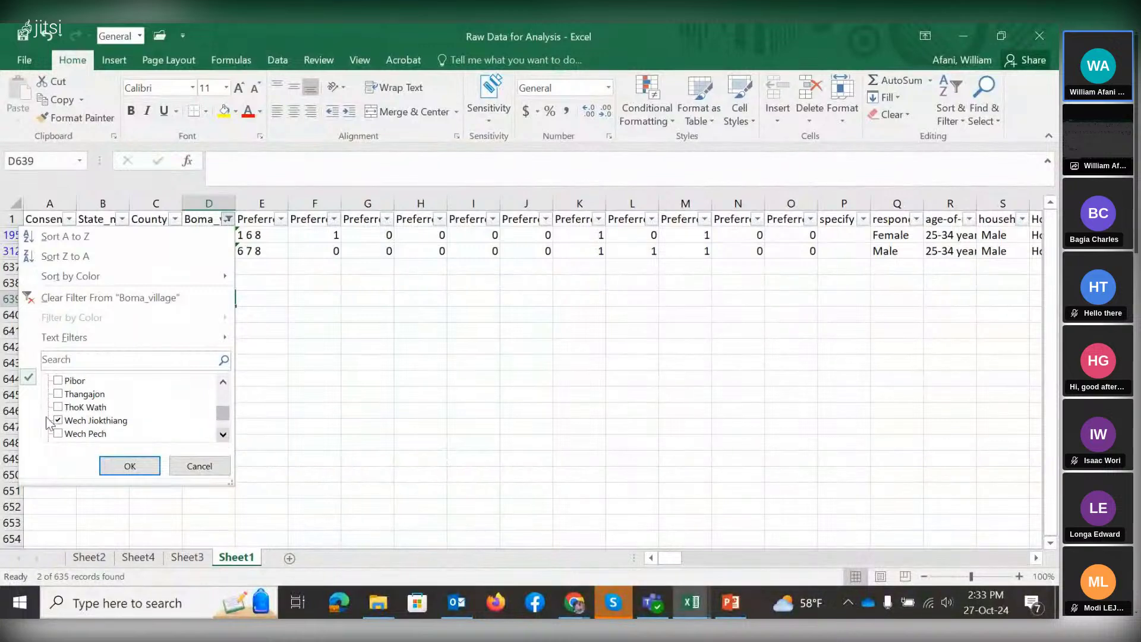
{"action": "left_click", "coordinate": [57, 420]}
Select the spelling variants wechkoang and wechkong in the Boma_village filter list, leaving wechkok out.
{"action": "left_click", "coordinate": [224, 436]}
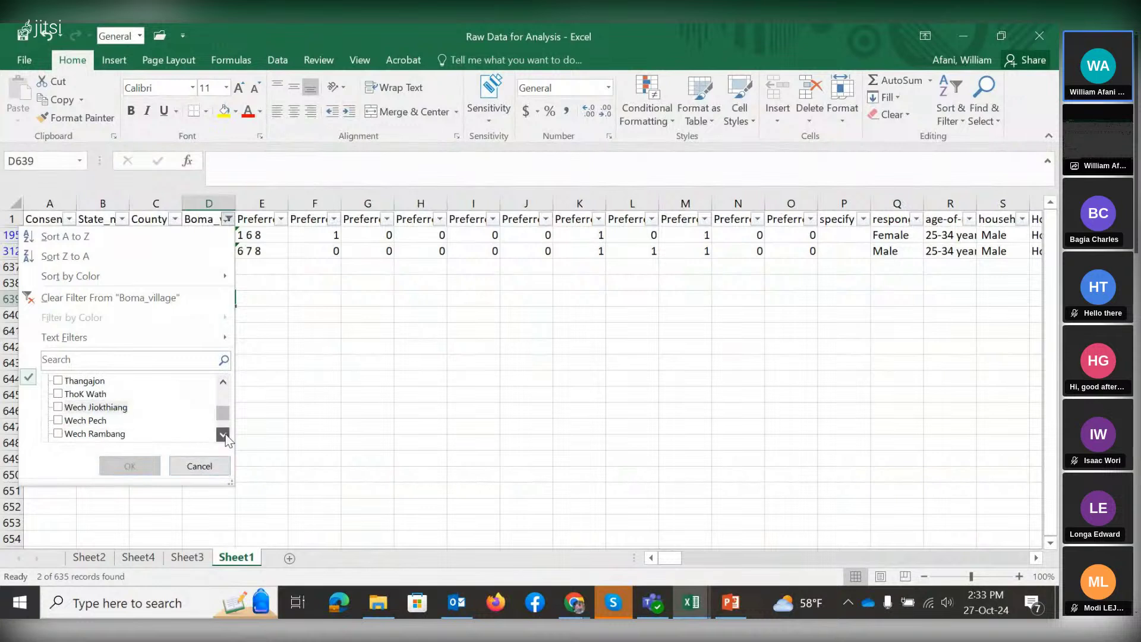
{"action": "left_click", "coordinate": [223, 436]}
{"action": "left_click", "coordinate": [224, 436]}
{"action": "left_click", "coordinate": [223, 436]}
{"action": "left_click", "coordinate": [224, 436]}
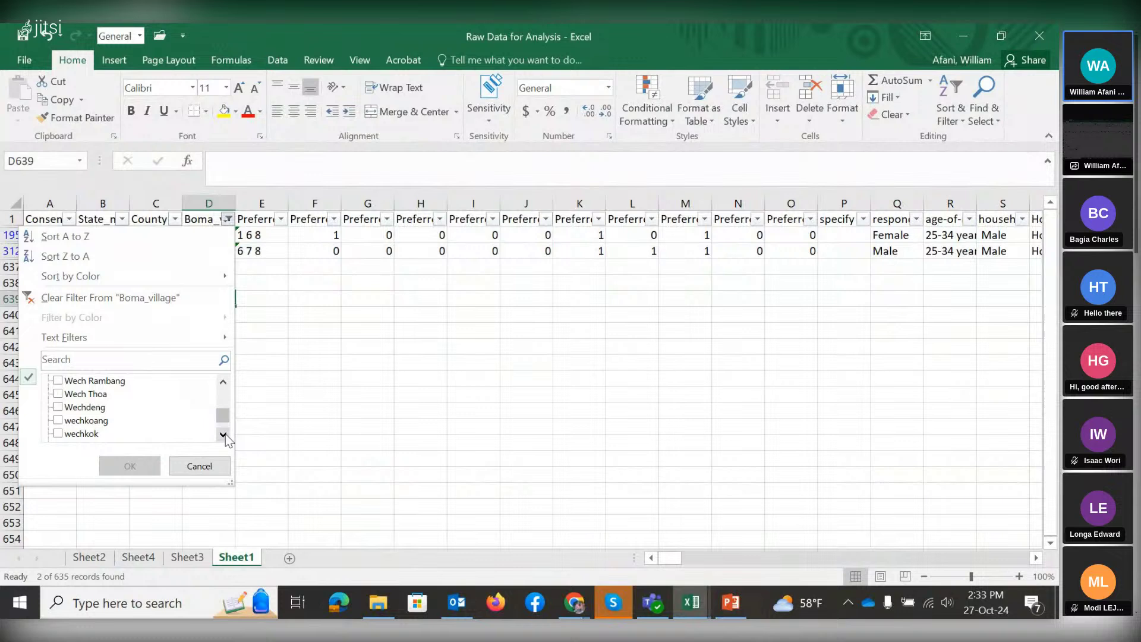
{"action": "left_click", "coordinate": [224, 436]}
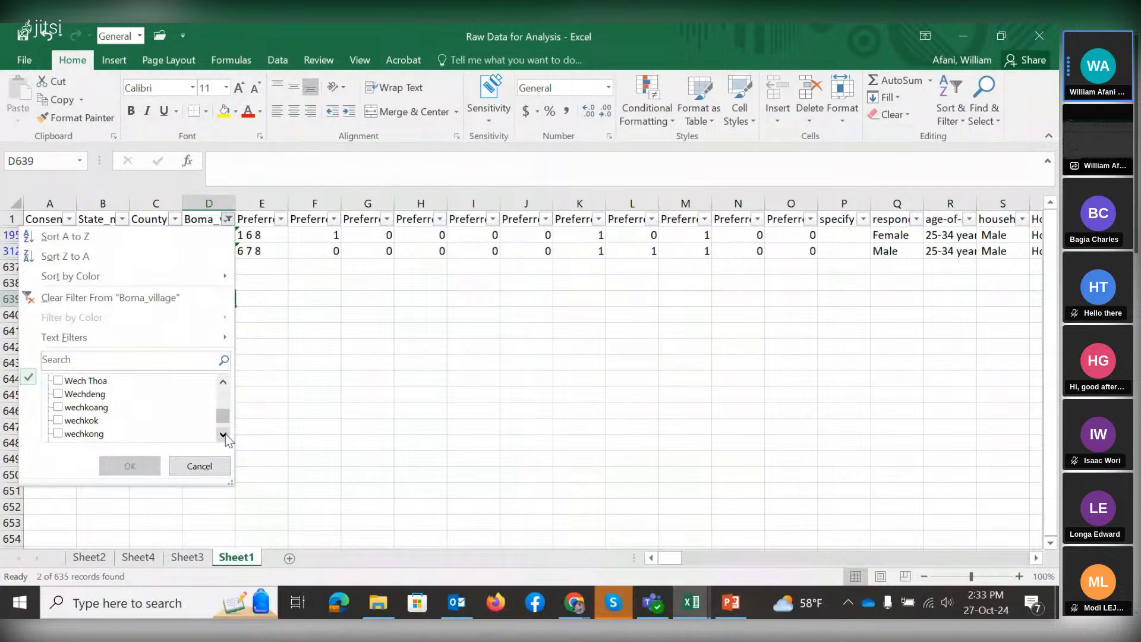
{"action": "left_click", "coordinate": [224, 436]}
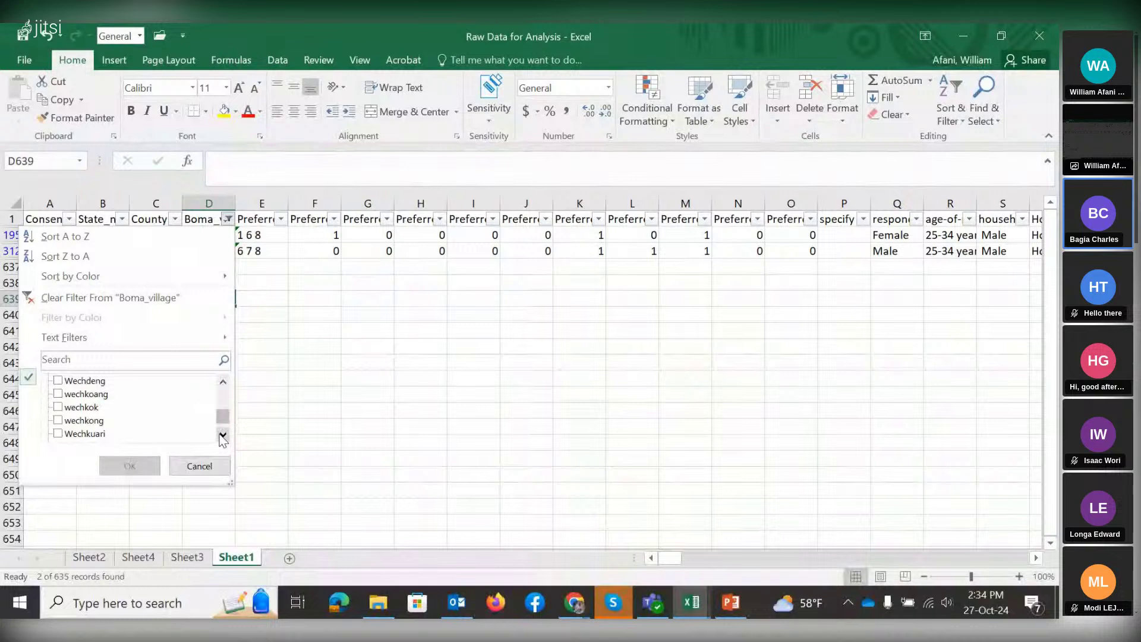
{"action": "left_click", "coordinate": [58, 394]}
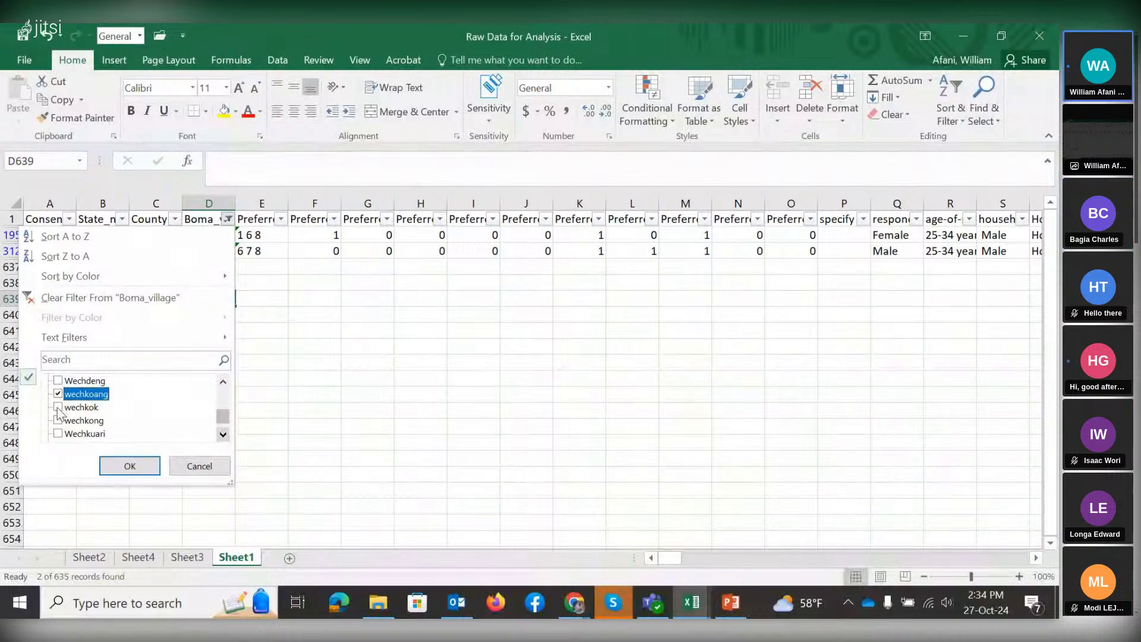
{"action": "left_click", "coordinate": [58, 408]}
{"action": "left_click", "coordinate": [58, 421]}
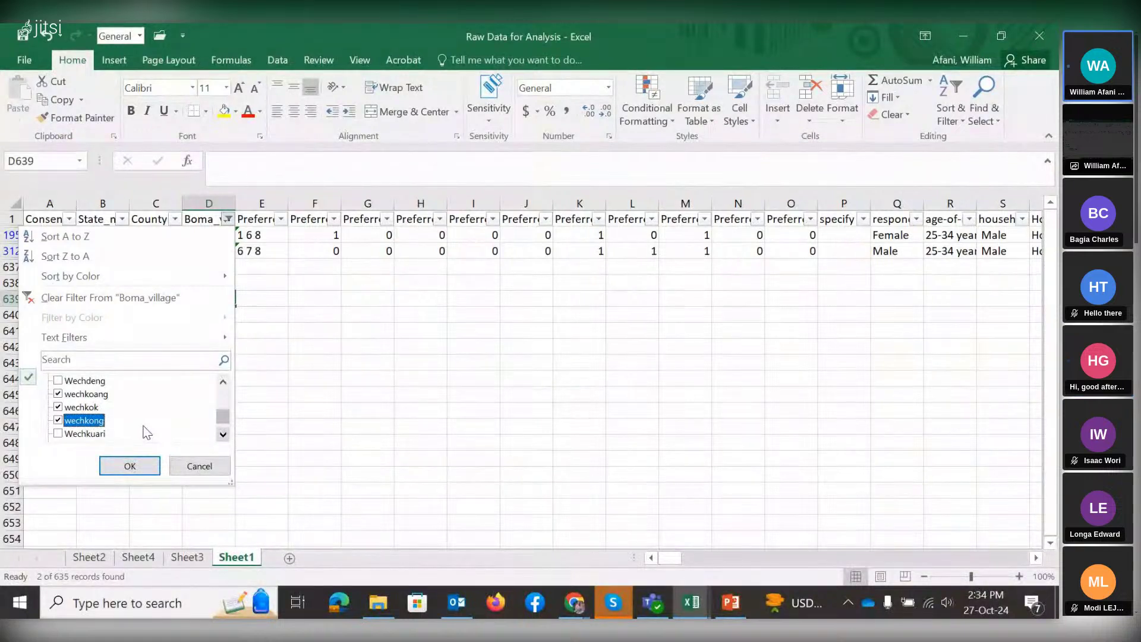
{"action": "left_click", "coordinate": [59, 407]}
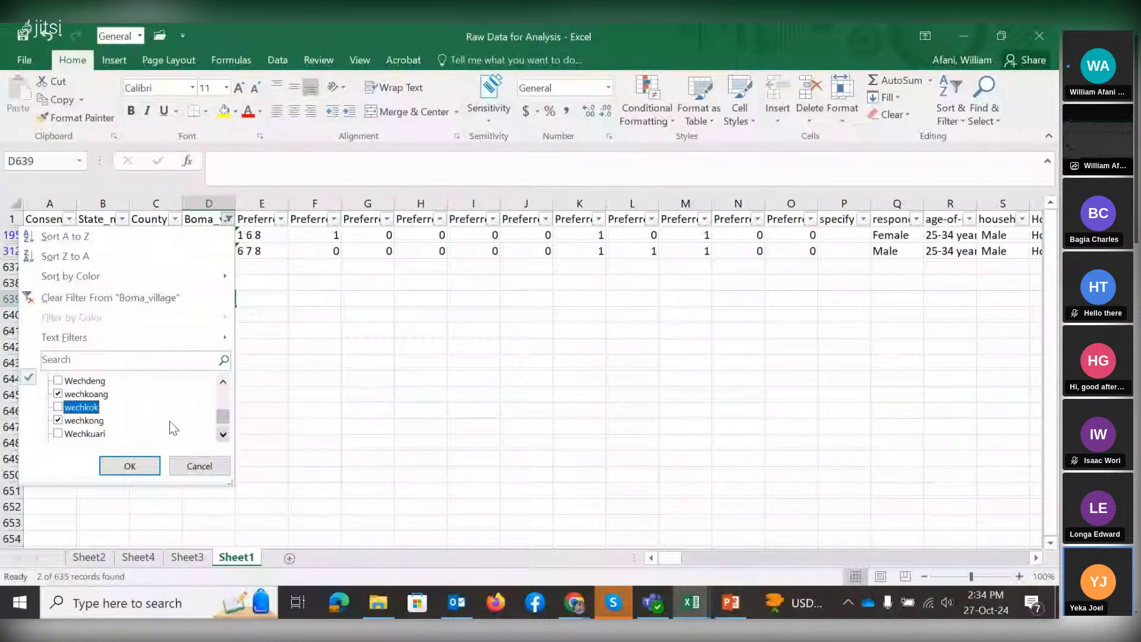
Filter the Boma_village column to the spelling variants wechkoang, wechkok and wechkong.
{"action": "left_click", "coordinate": [58, 420]}
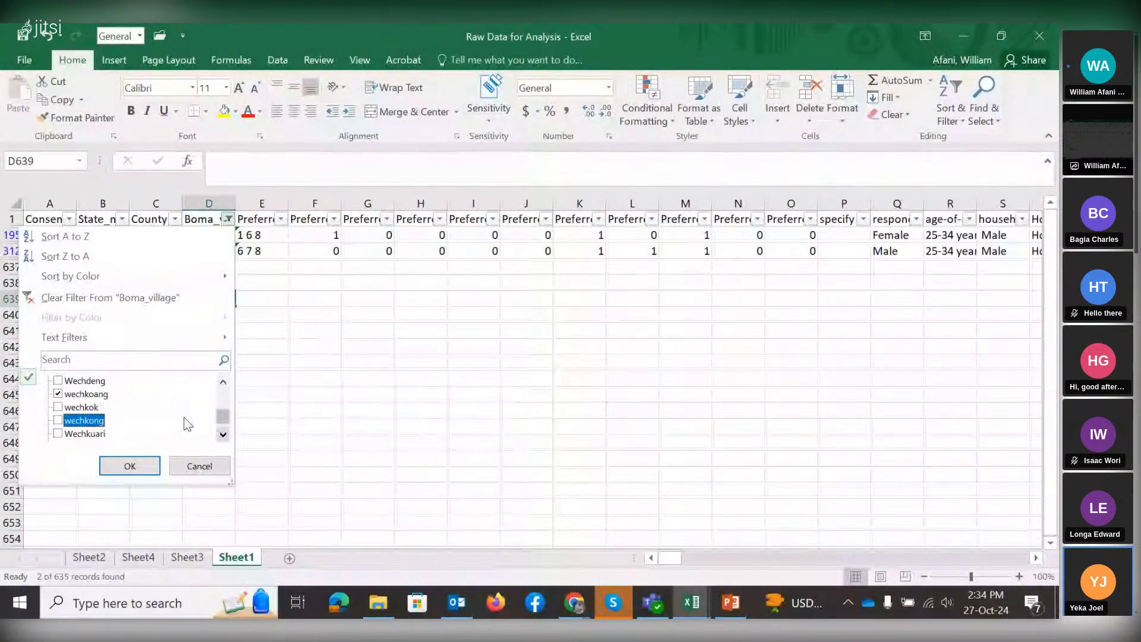
{"action": "left_click", "coordinate": [58, 421]}
{"action": "left_click", "coordinate": [60, 408]}
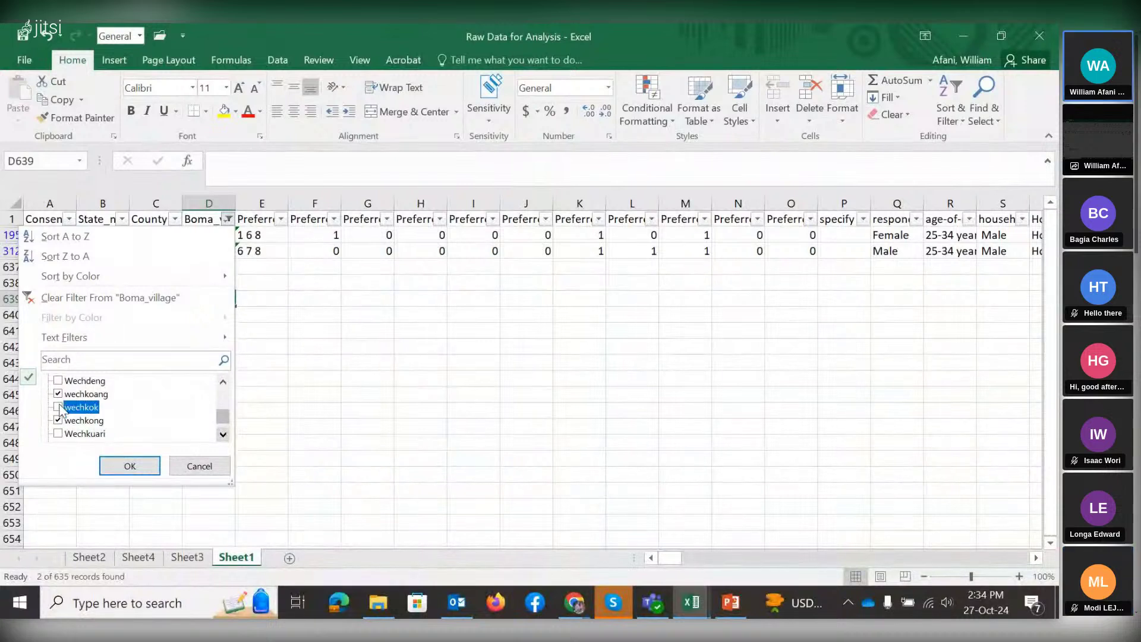
{"action": "left_click", "coordinate": [147, 465]}
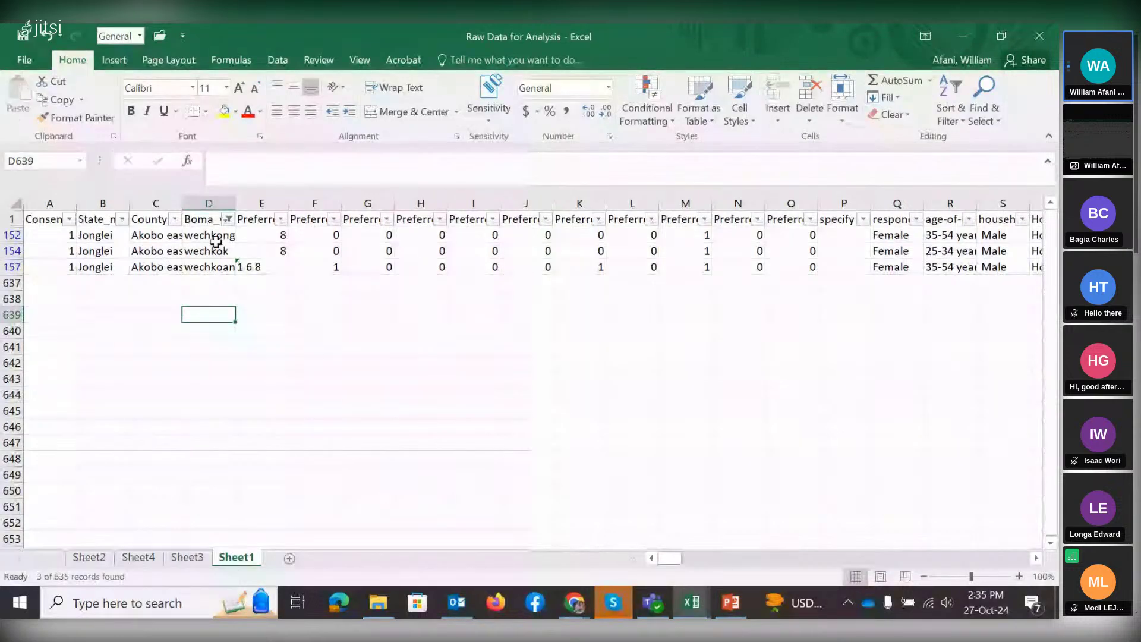
Fill the village name wechkong from D152 down over the other visible Boma_village entries.
{"action": "left_click", "coordinate": [216, 242]}
{"action": "left_click_drag", "start_coordinate": [236, 243], "coordinate": [232, 248]}
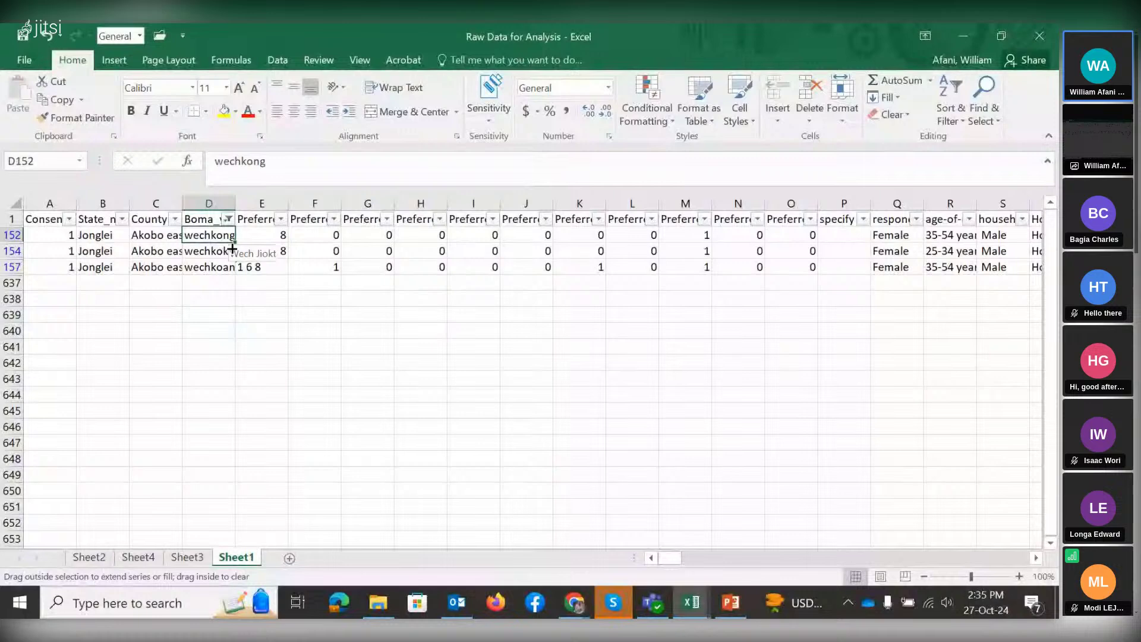
{"action": "left_click", "coordinate": [214, 346]}
Deselect wechkong in the Boma_village filter list.
{"action": "left_click", "coordinate": [228, 219]}
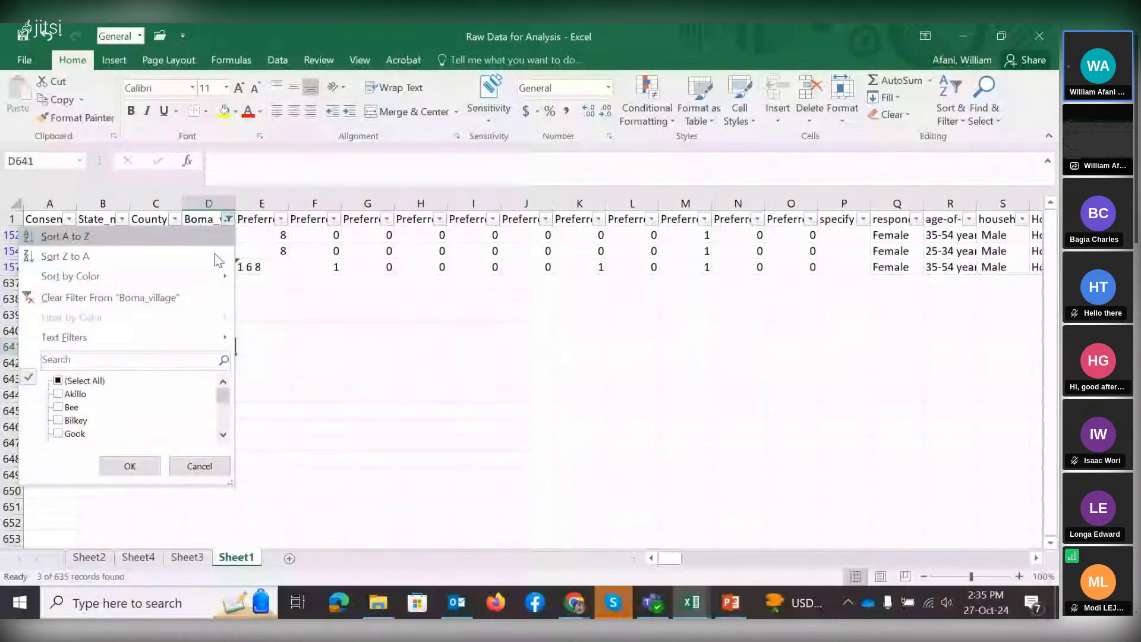
{"action": "left_click", "coordinate": [223, 435]}
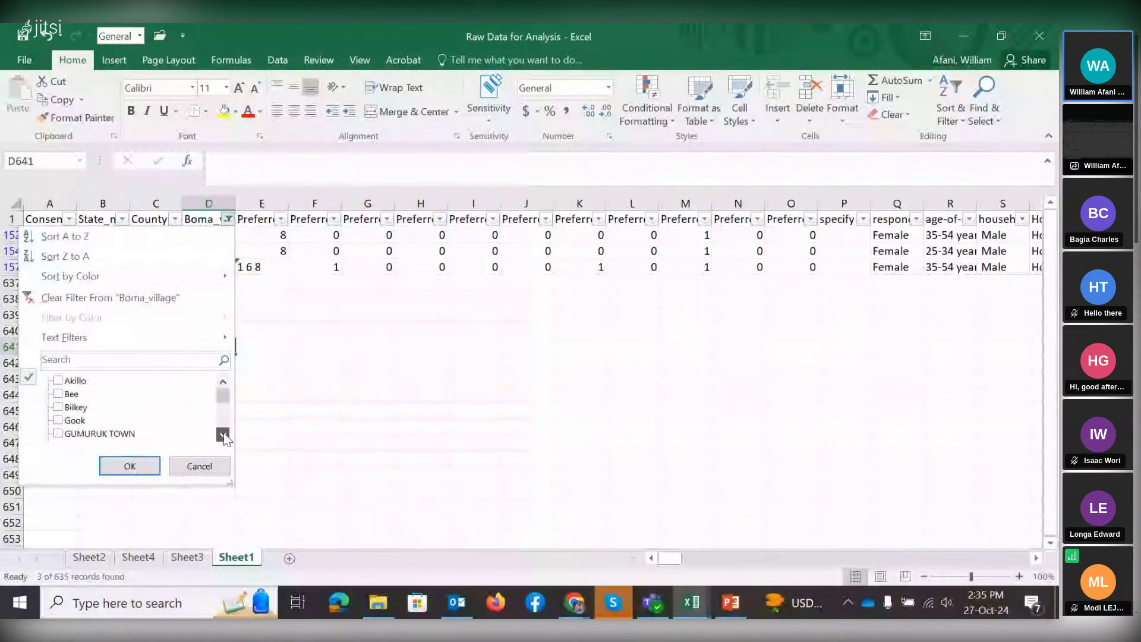
{"action": "left_click", "coordinate": [223, 435]}
{"action": "left_click", "coordinate": [223, 435]}
{"action": "left_click", "coordinate": [223, 435]}
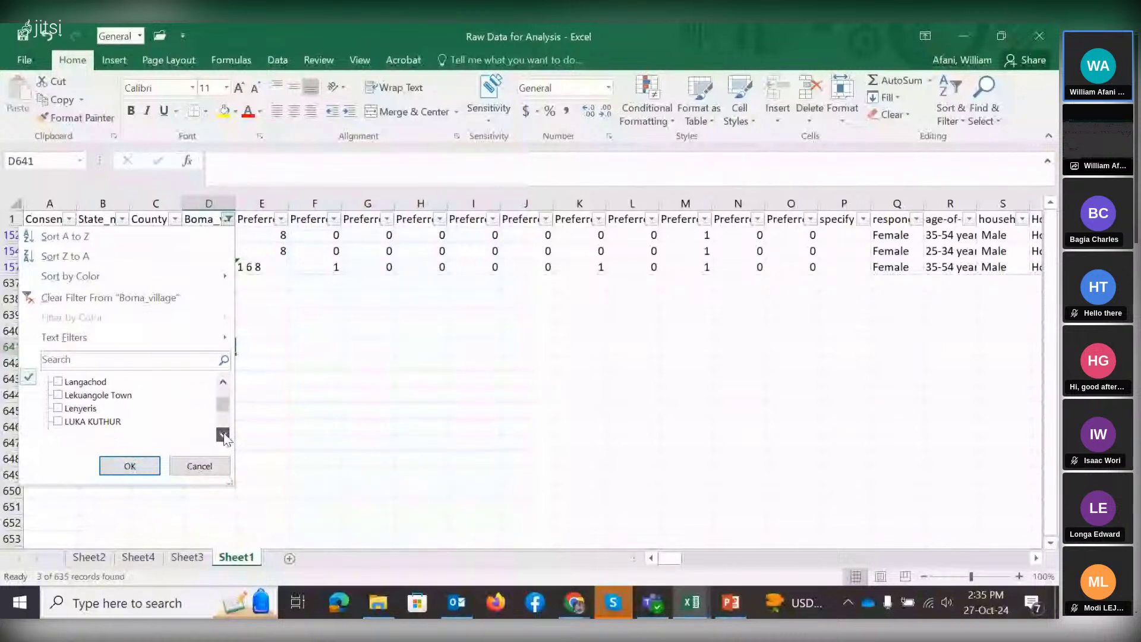
{"action": "left_click", "coordinate": [222, 435]}
{"action": "left_click", "coordinate": [223, 435]}
{"action": "left_click", "coordinate": [223, 435]}
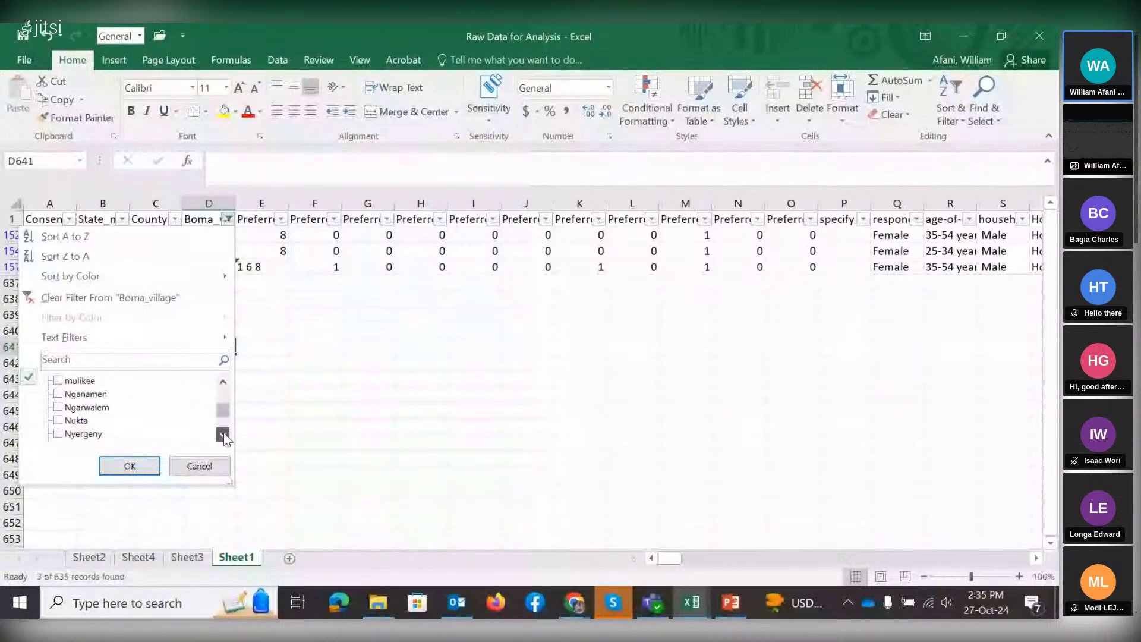
{"action": "left_click", "coordinate": [223, 435]}
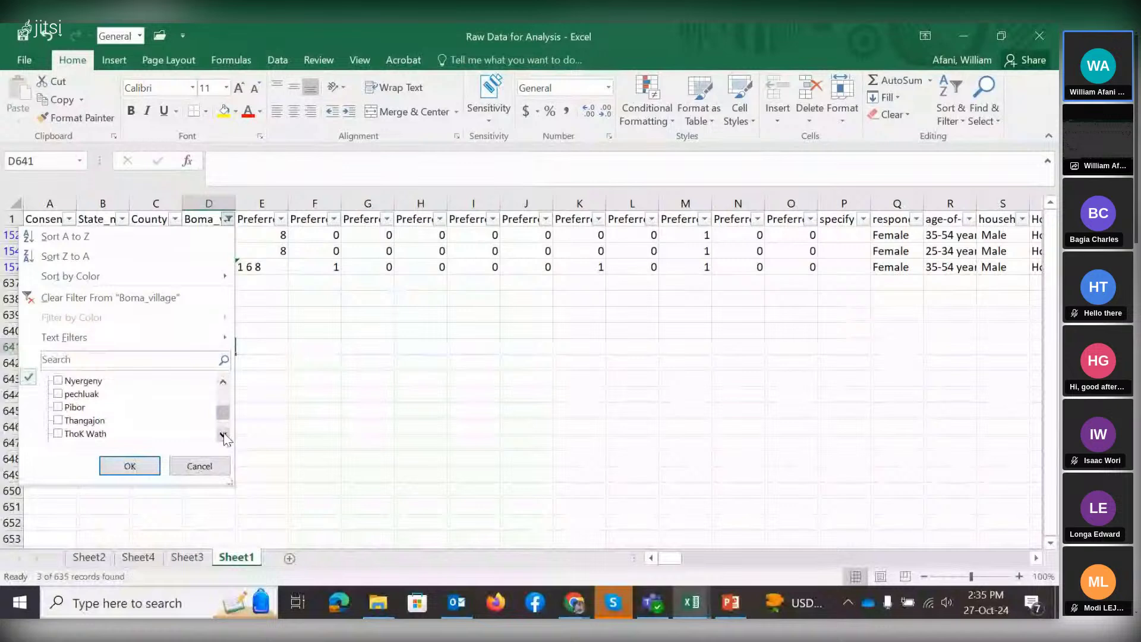
{"action": "left_click", "coordinate": [223, 435]}
{"action": "left_click", "coordinate": [223, 435]}
{"action": "left_click", "coordinate": [223, 435]}
{"action": "left_click", "coordinate": [223, 435]}
{"action": "left_click", "coordinate": [223, 435]}
{"action": "left_click", "coordinate": [223, 435]}
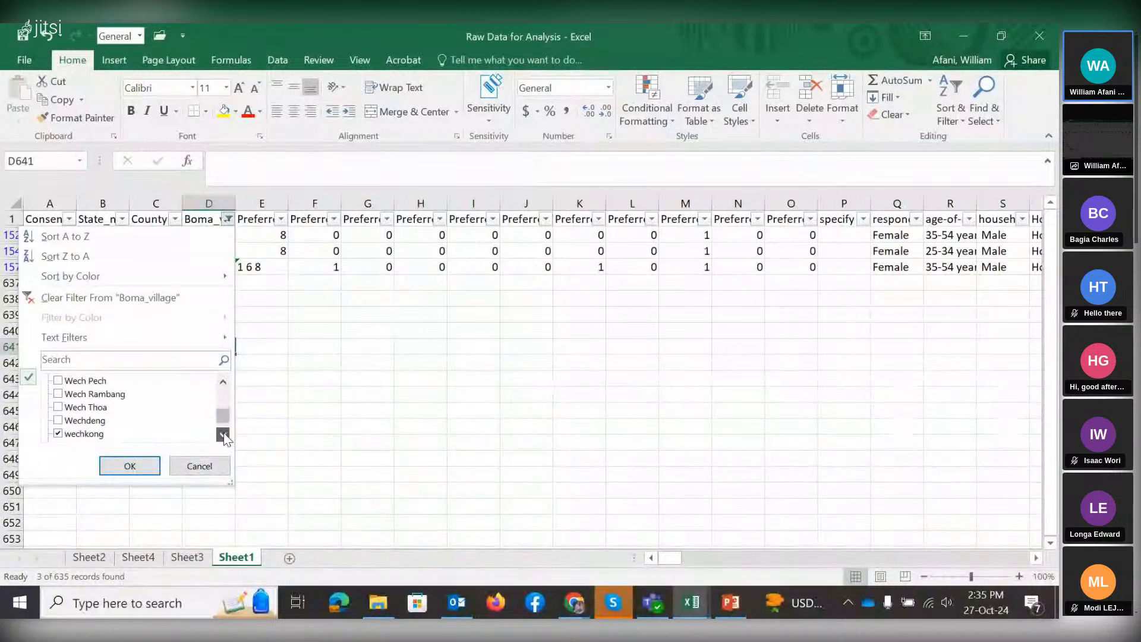
{"action": "left_click", "coordinate": [223, 435]}
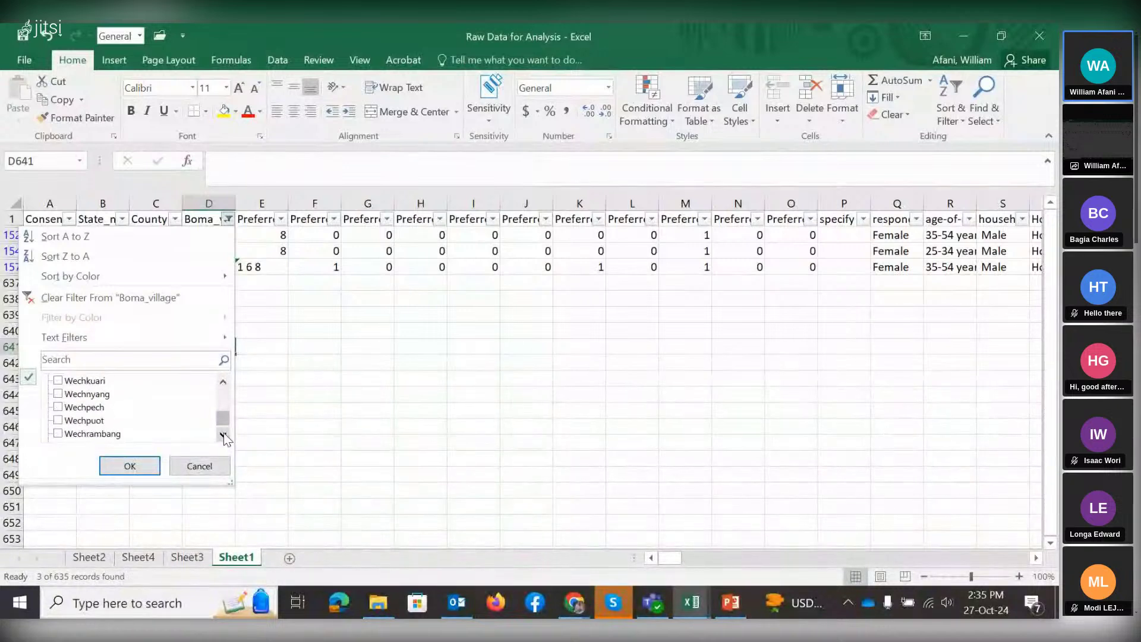
{"action": "left_click", "coordinate": [223, 381]}
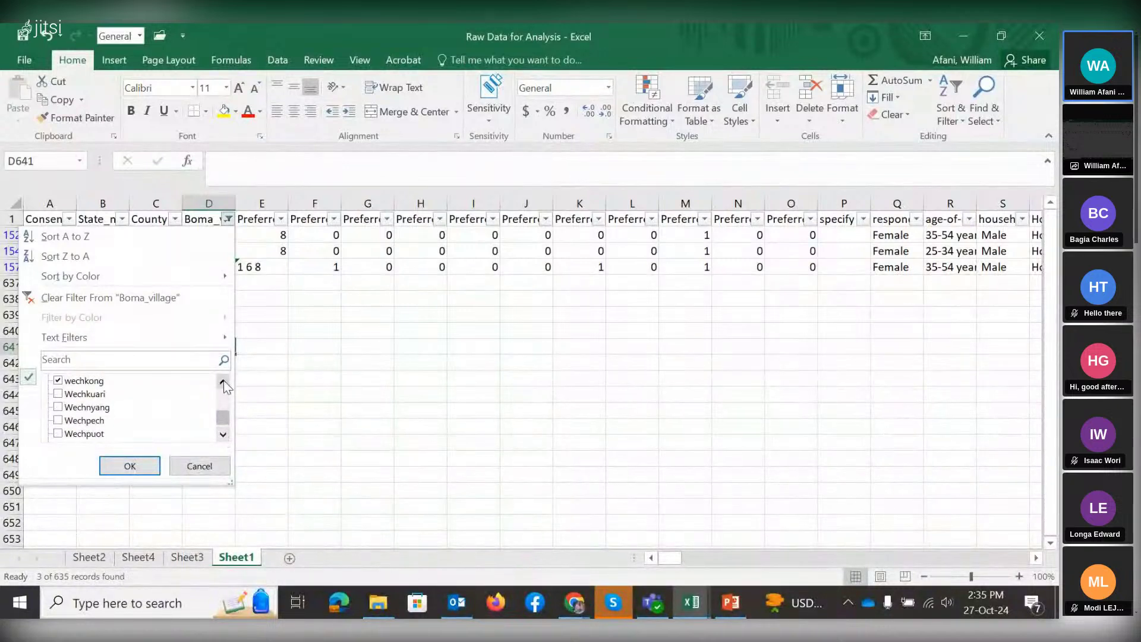
{"action": "left_click", "coordinate": [58, 381]}
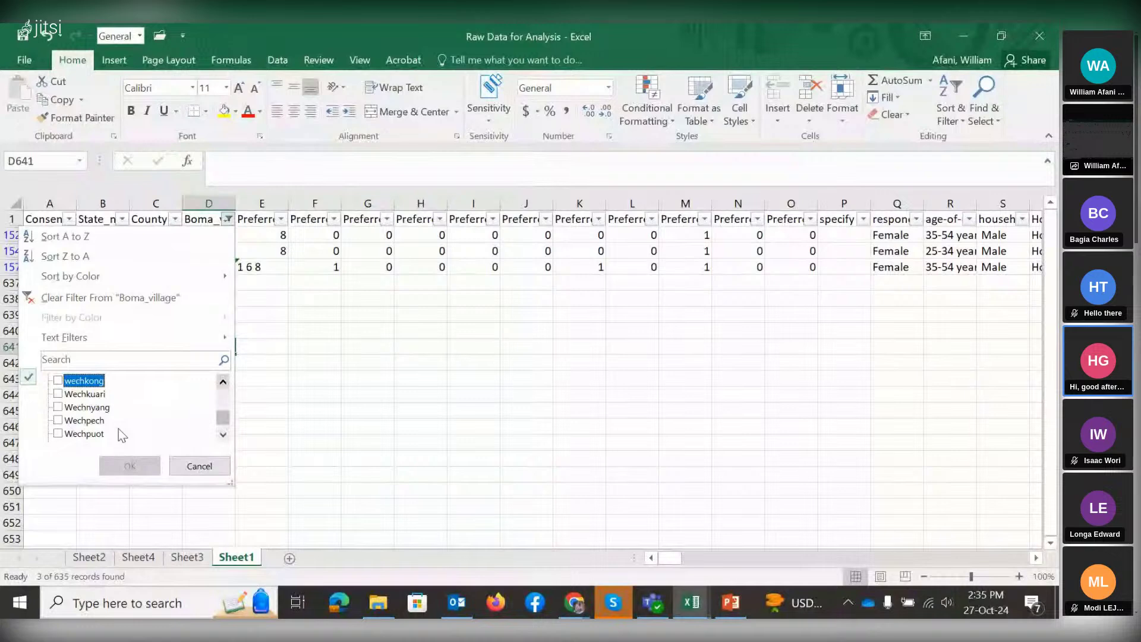
Filter the Boma_village column to the spelling variants Weckuari and Wechkuari.
{"action": "left_click", "coordinate": [223, 382]}
{"action": "left_click", "coordinate": [223, 381]}
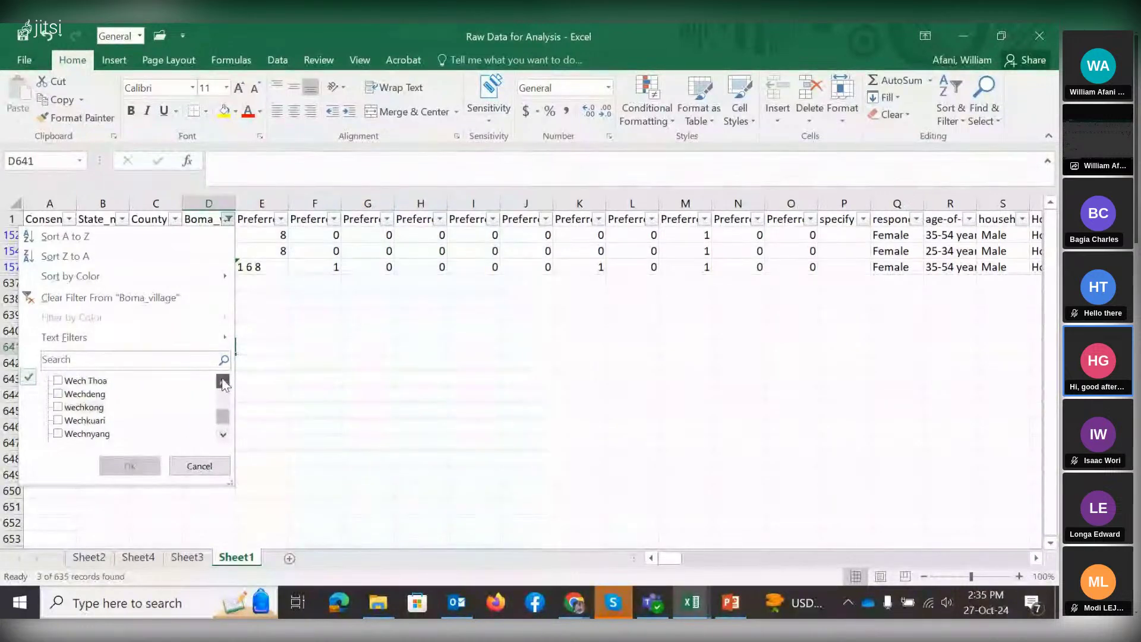
{"action": "left_click", "coordinate": [224, 435]}
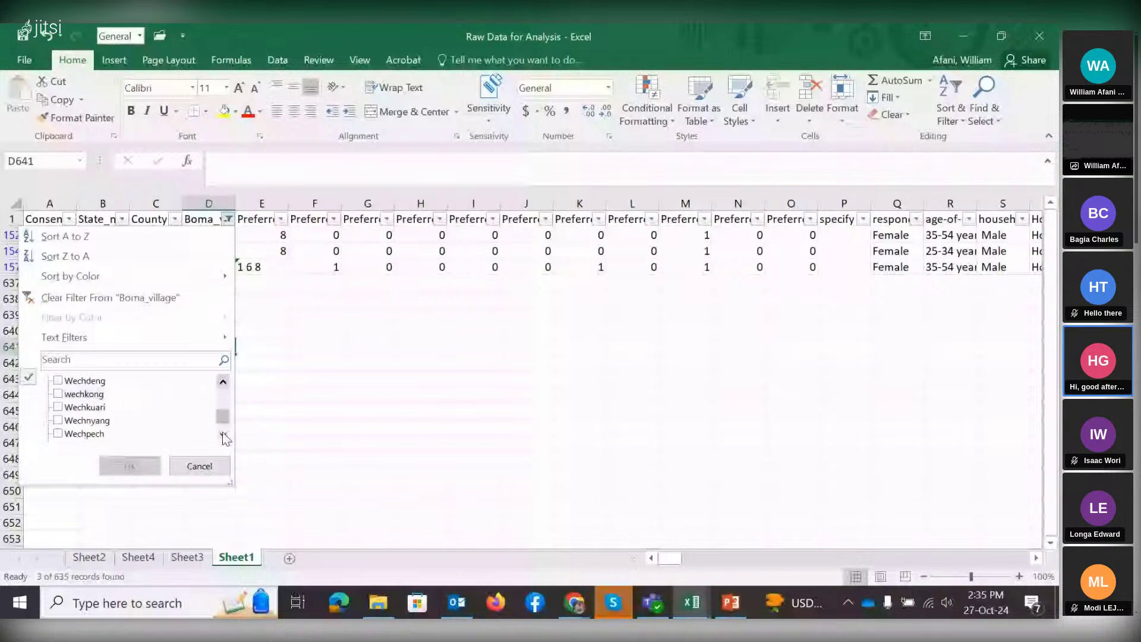
{"action": "left_click", "coordinate": [224, 435]}
{"action": "left_click", "coordinate": [224, 435]}
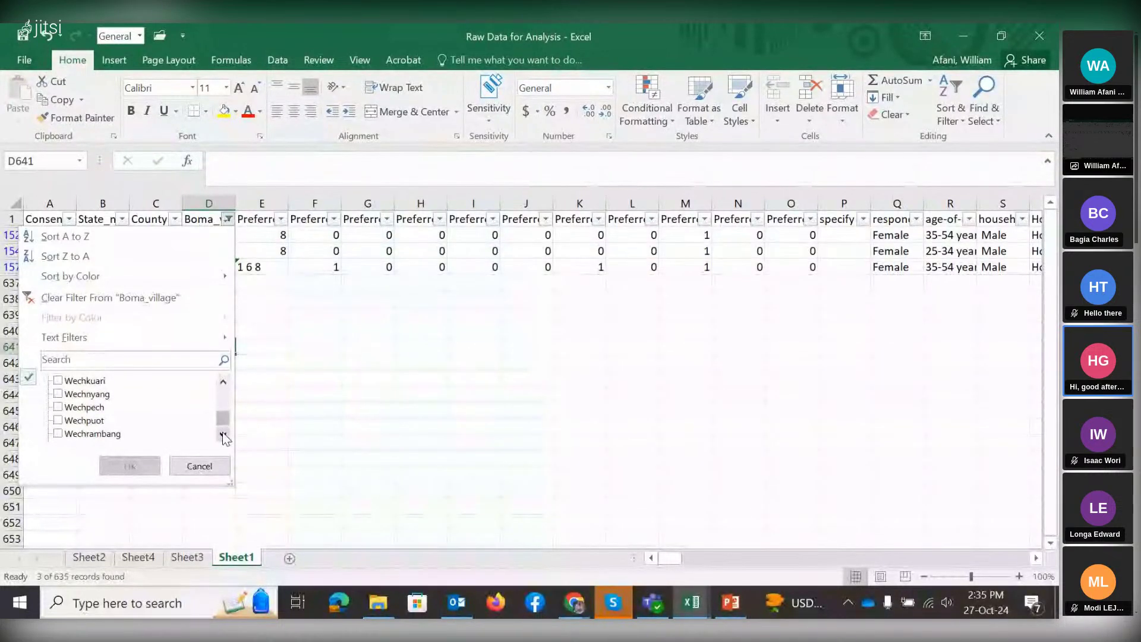
{"action": "left_click", "coordinate": [223, 434]}
{"action": "left_click", "coordinate": [224, 435]}
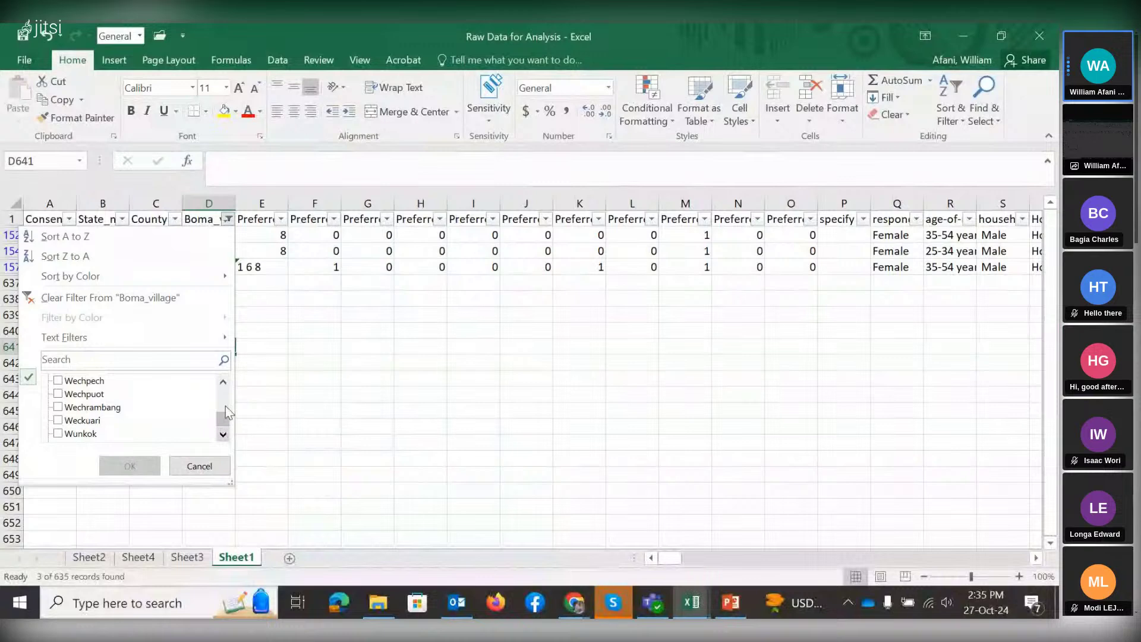
{"action": "left_click", "coordinate": [223, 382]}
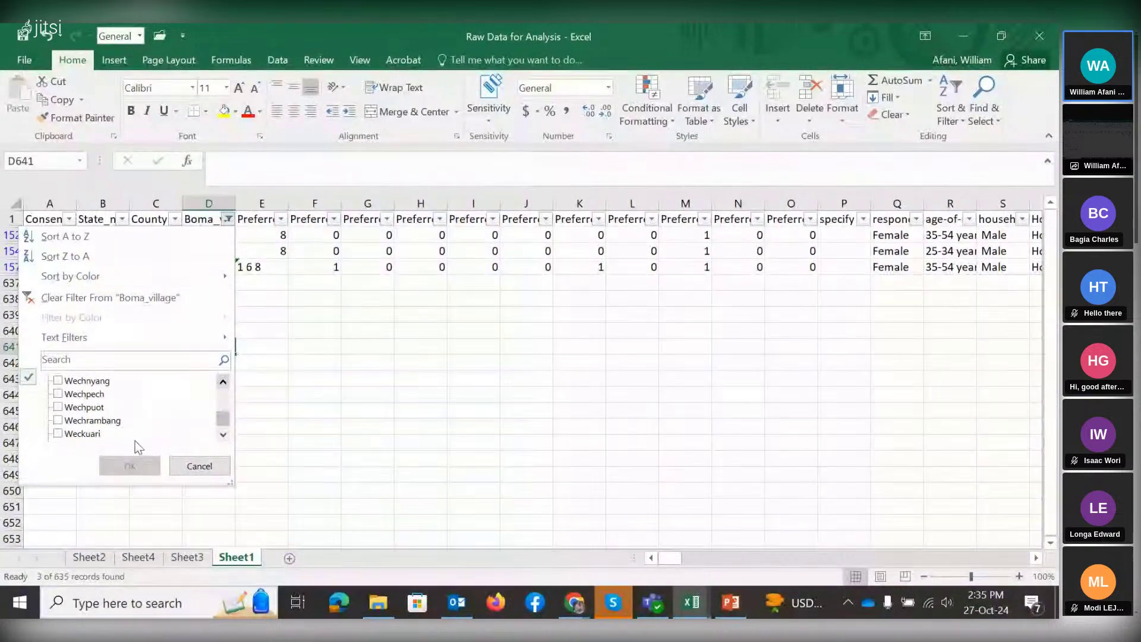
{"action": "left_click", "coordinate": [59, 434]}
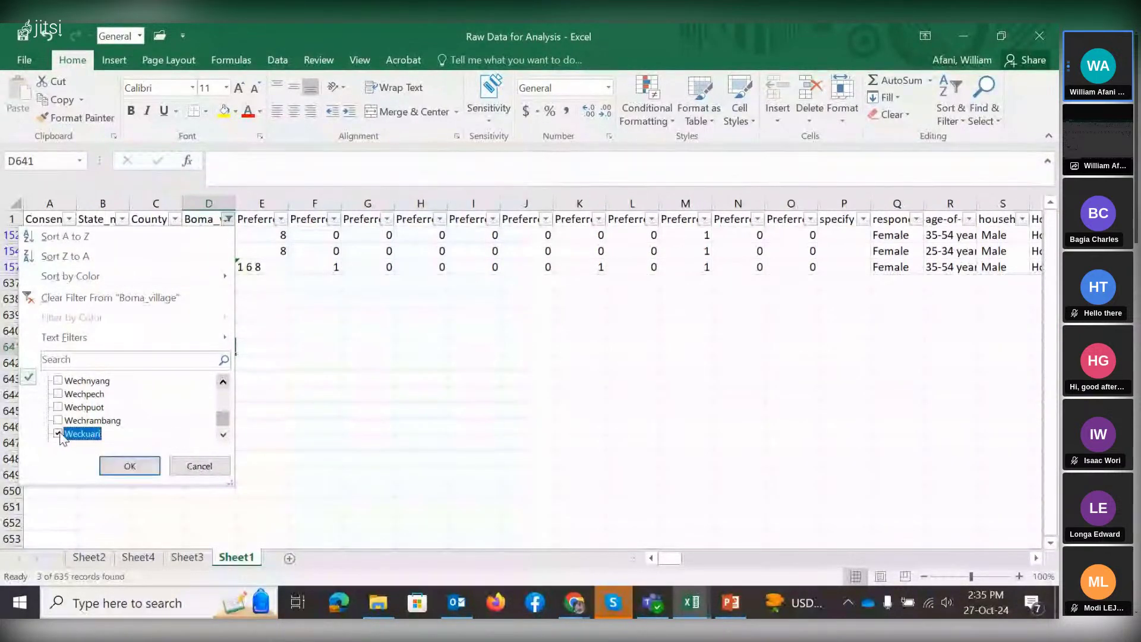
{"action": "left_click", "coordinate": [223, 381]}
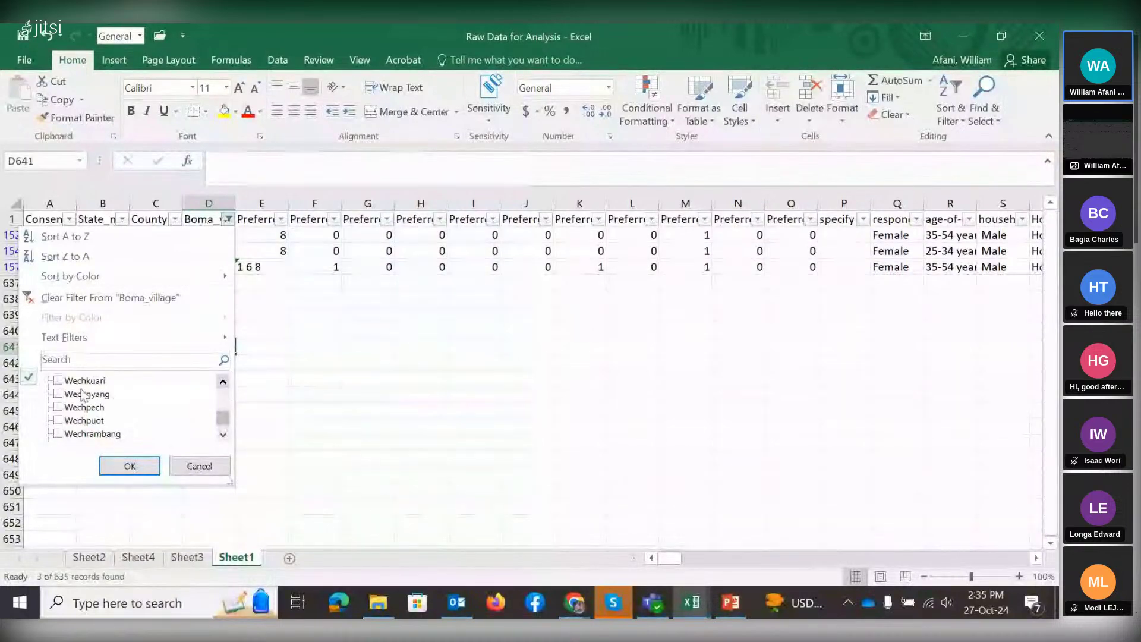
{"action": "left_click", "coordinate": [59, 381]}
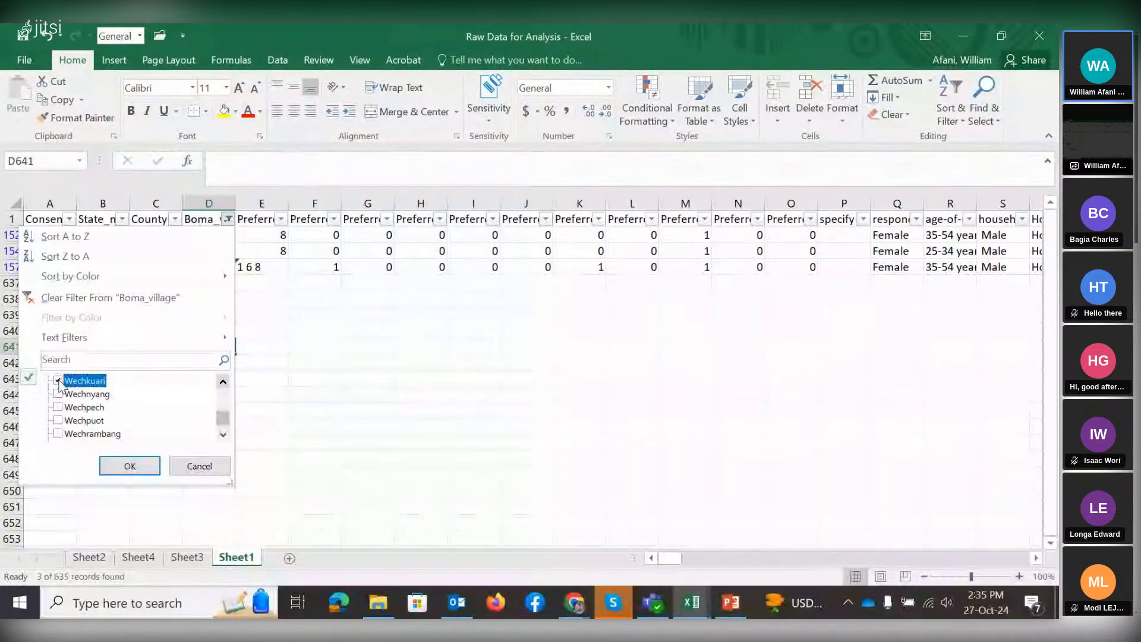
{"action": "left_click", "coordinate": [130, 466]}
Fill the village name Wechkuari from D196 down over the visible entry in row 316.
{"action": "left_click", "coordinate": [208, 234]}
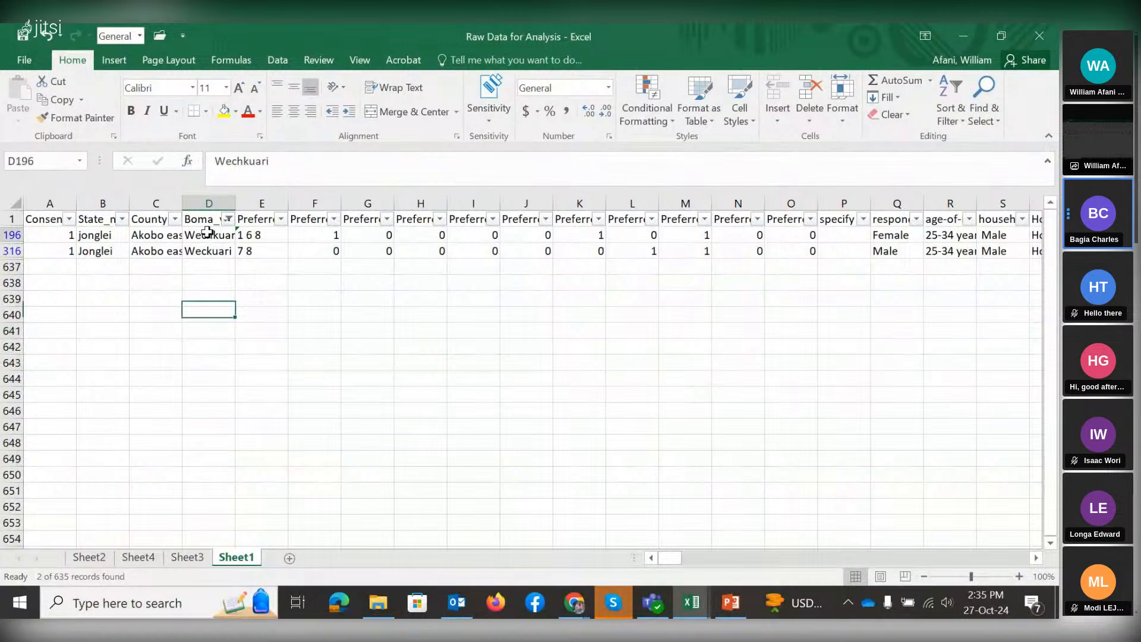
{"action": "left_click_drag", "start_coordinate": [236, 243], "coordinate": [236, 257]}
Examine the rest of the Boma_village filter list after Wechkuari for remaining spelling variants, without applying a new filter.
{"action": "left_click", "coordinate": [228, 218]}
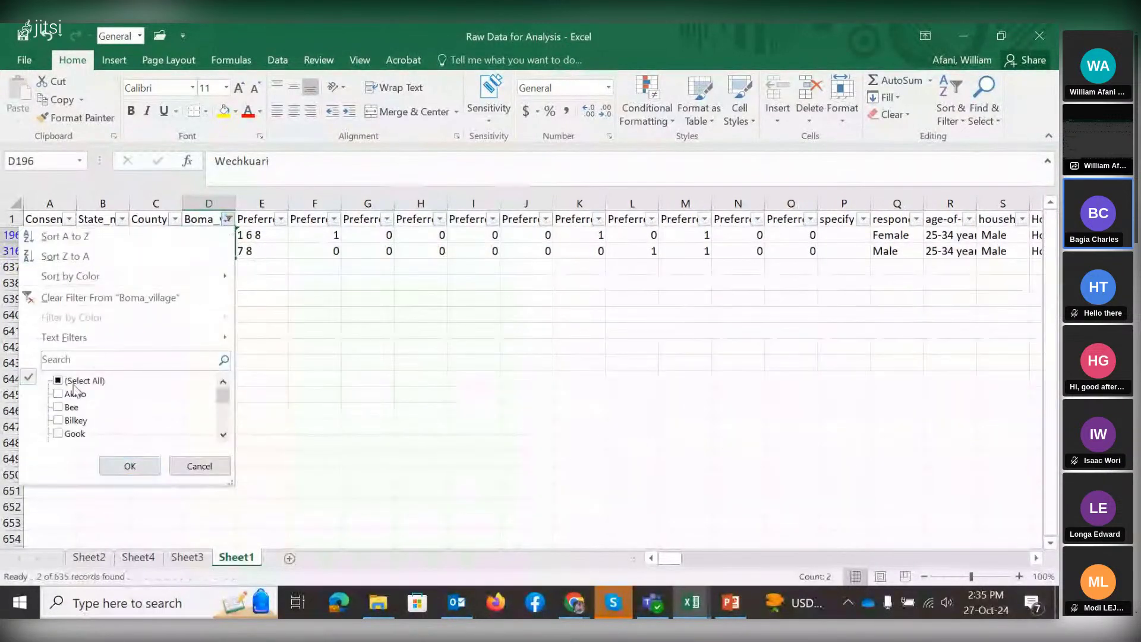
{"action": "left_click", "coordinate": [223, 435]}
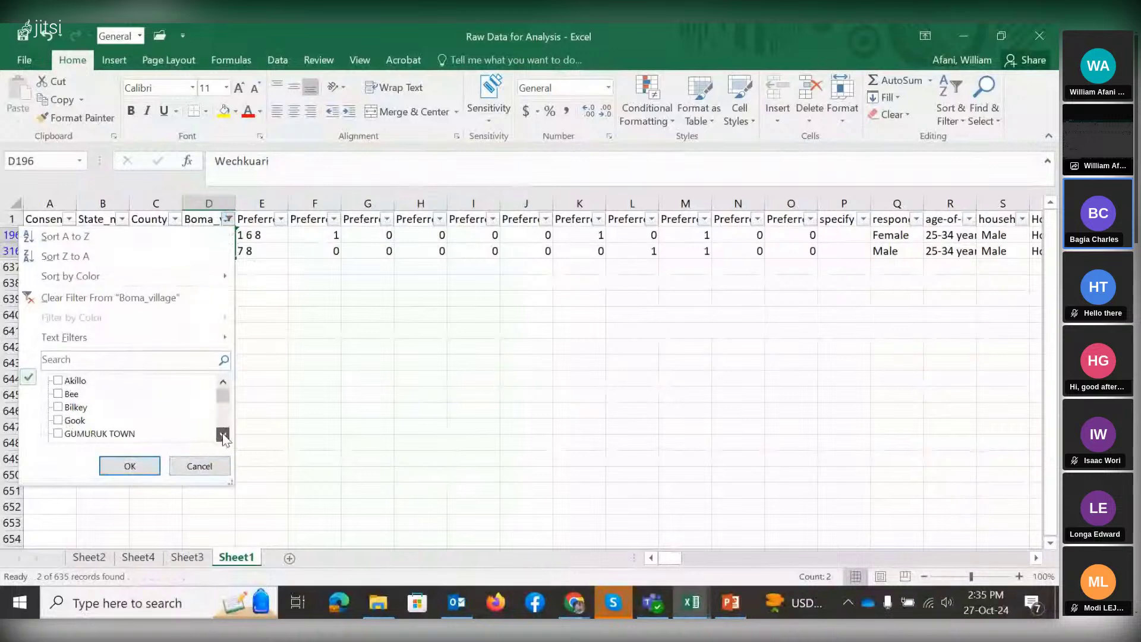
{"action": "left_click_drag", "start_coordinate": [223, 437], "coordinate": [223, 437]}
{"action": "left_click", "coordinate": [58, 381]}
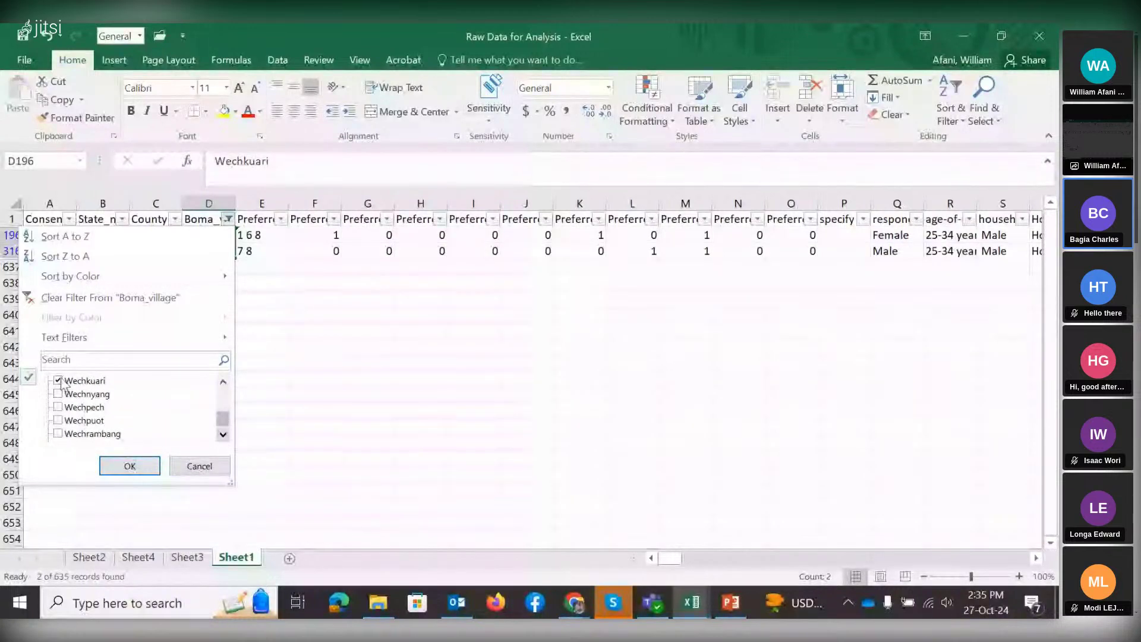
{"action": "left_click", "coordinate": [59, 381]}
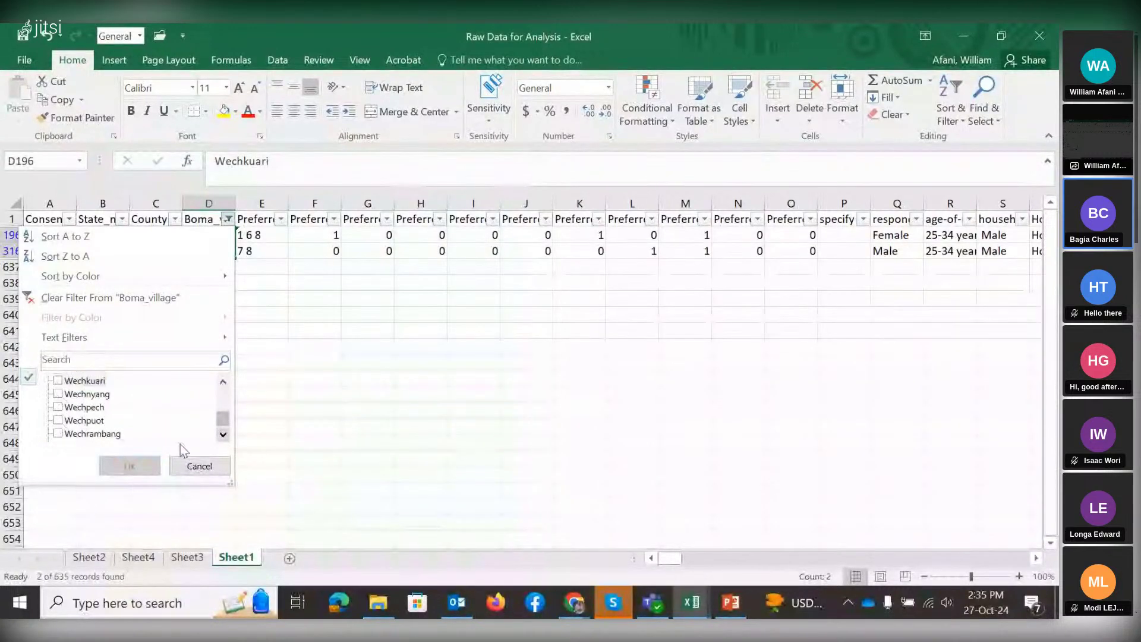
{"action": "left_click", "coordinate": [224, 436]}
{"action": "left_click", "coordinate": [225, 436]}
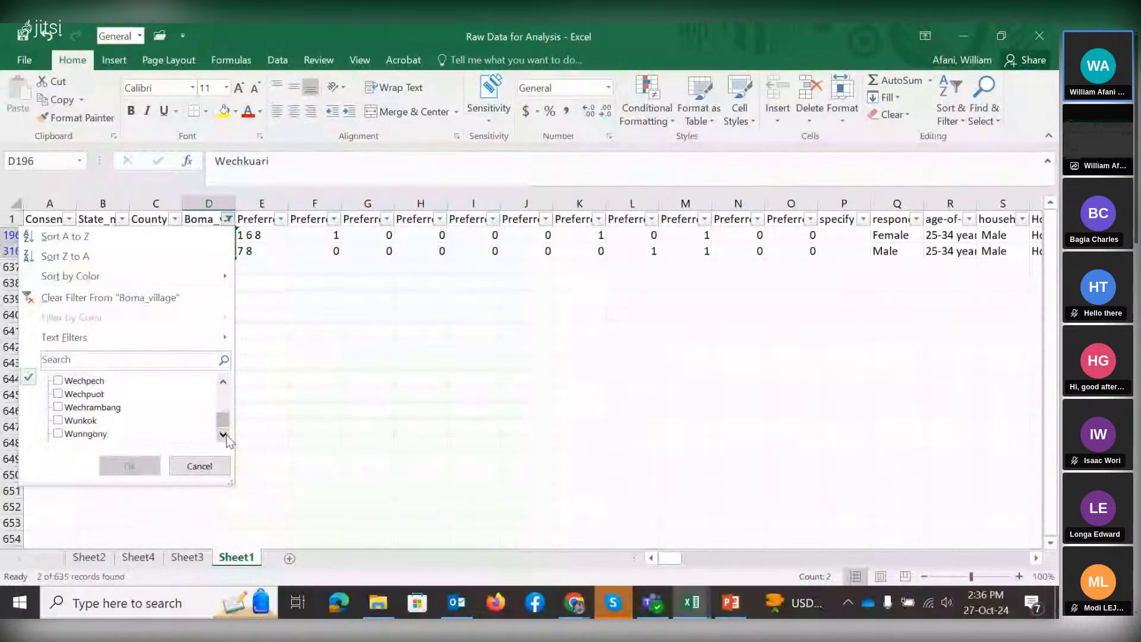
{"action": "left_click", "coordinate": [224, 435]}
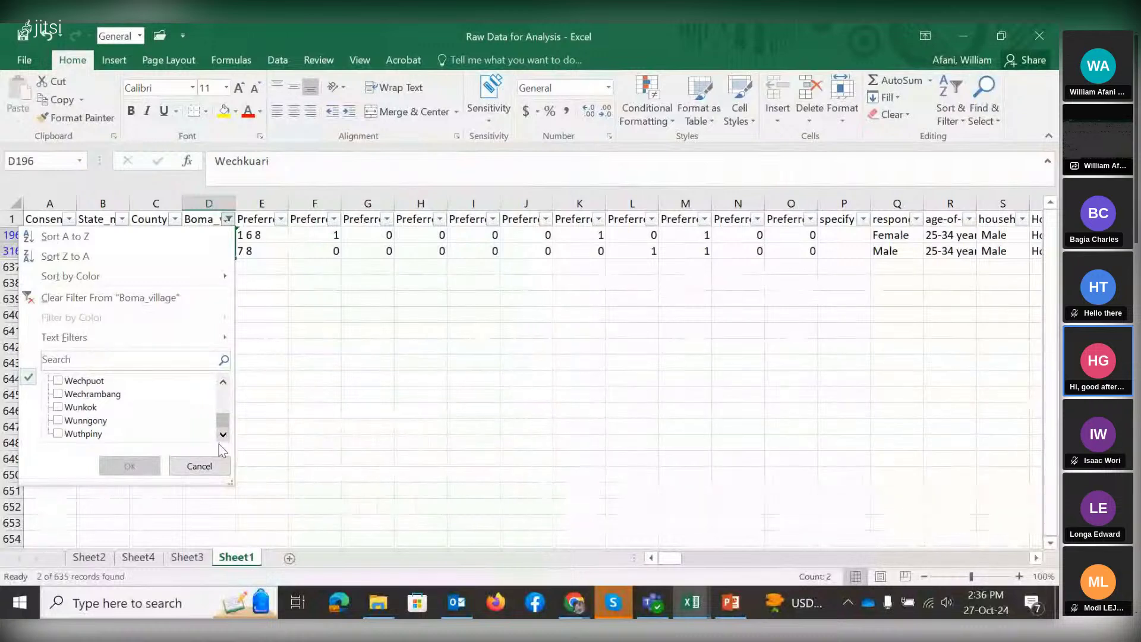
{"action": "left_click_drag", "start_coordinate": [234, 419], "coordinate": [233, 373]}
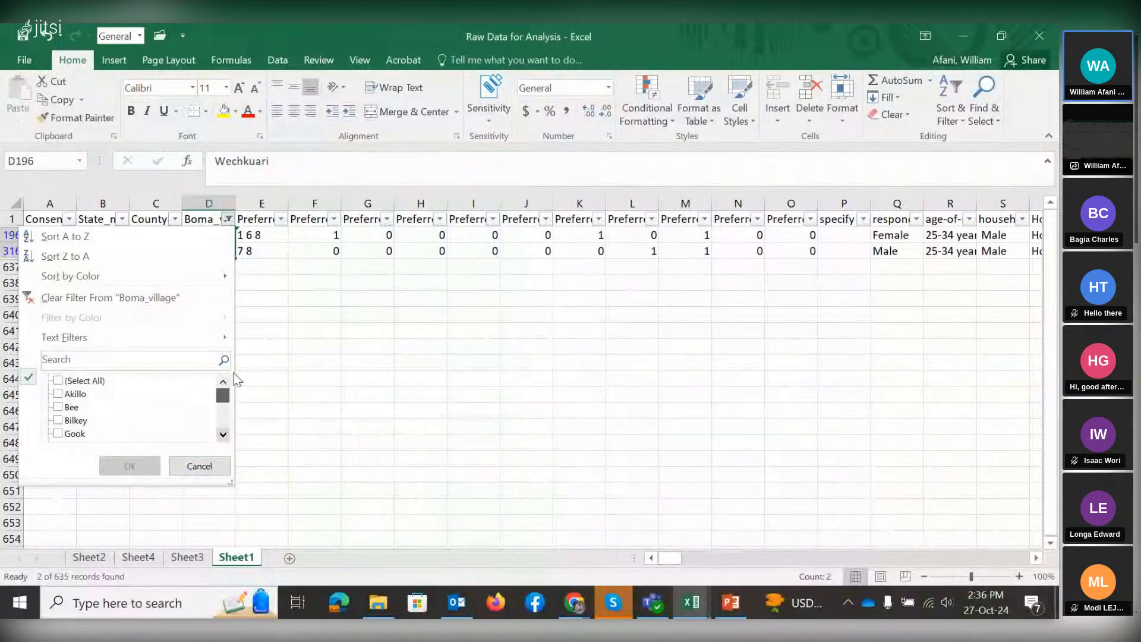
{"action": "left_click", "coordinate": [286, 310]}
Reset the Boma_village filter to include all villages.
{"action": "left_click", "coordinate": [228, 219]}
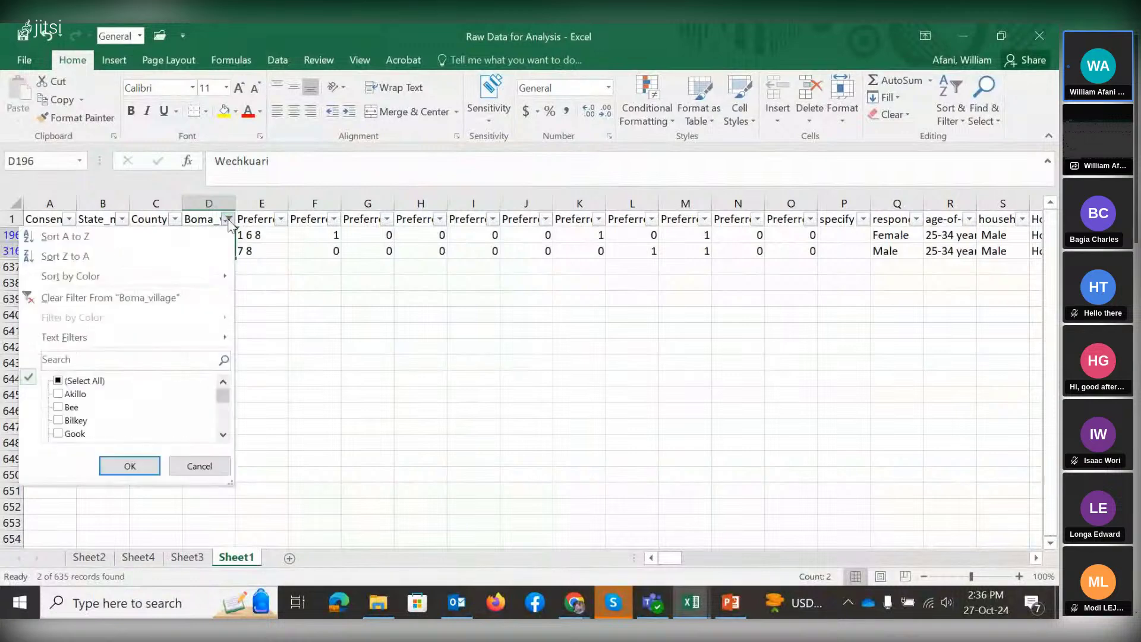
{"action": "left_click", "coordinate": [59, 381]}
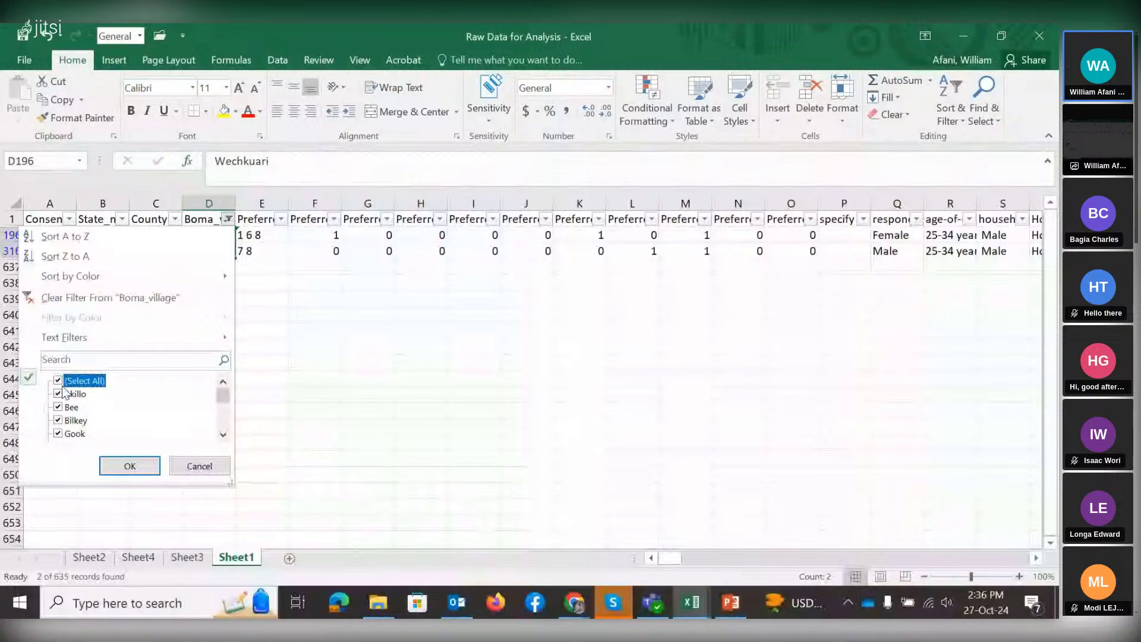
{"action": "left_click", "coordinate": [130, 466]}
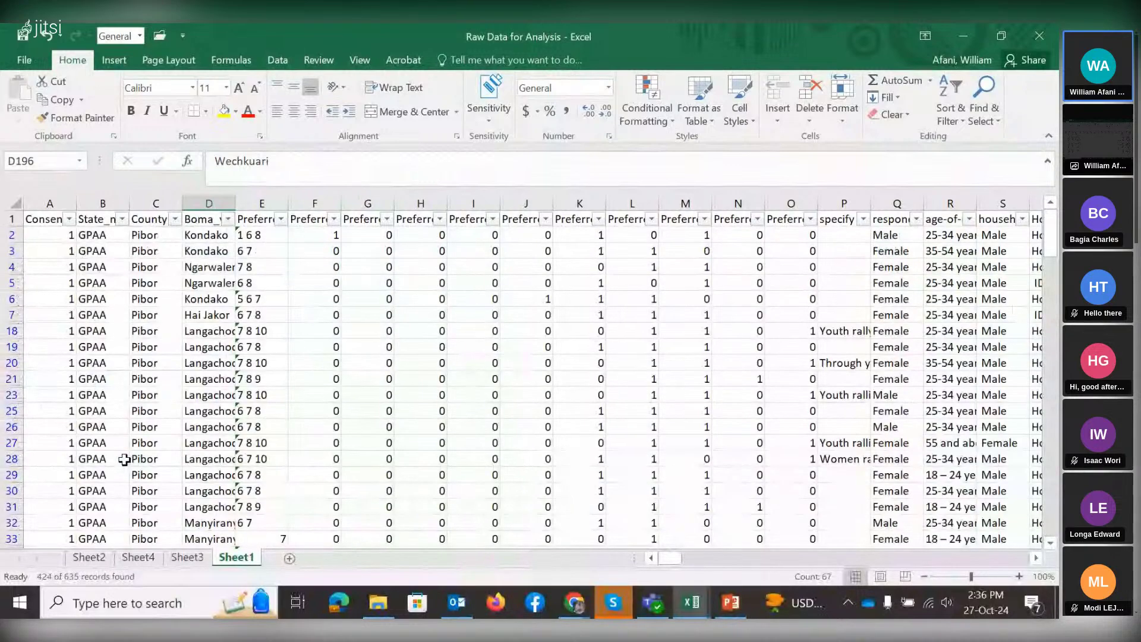
Read the headers after Boma_village and check the filter values of the Preferred_way_to_receive_Feedback columns F and H.
{"action": "left_click", "coordinate": [205, 225]}
{"action": "key", "text": "Right"}
{"action": "key", "text": "Right"}
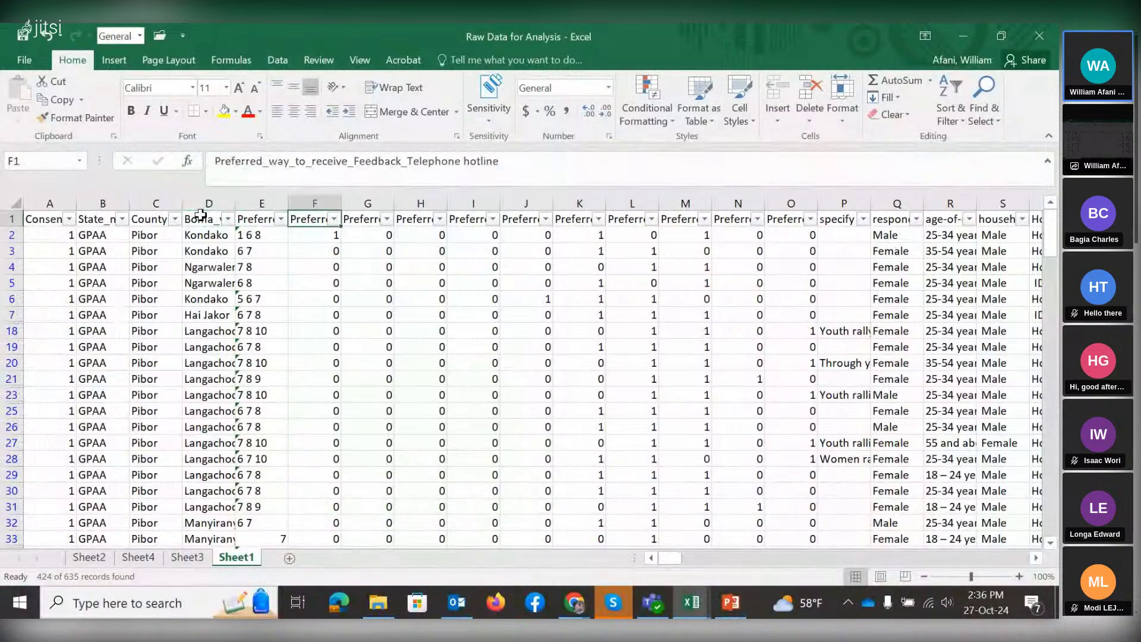
{"action": "key", "text": "Right"}
{"action": "key", "text": "Right"}
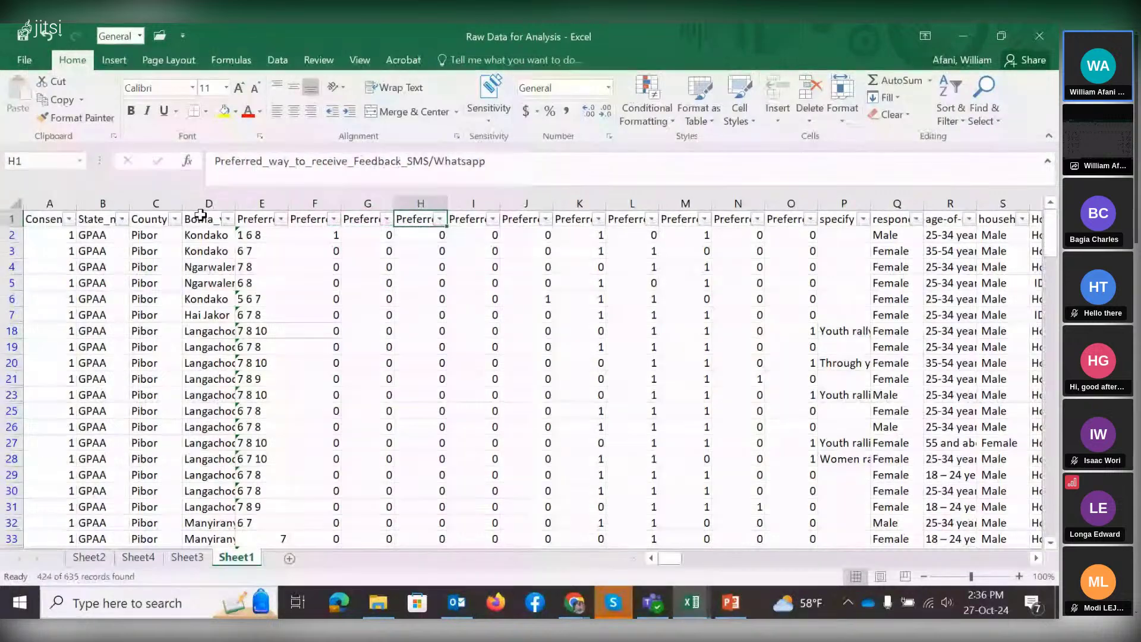
{"action": "left_click", "coordinate": [175, 219]}
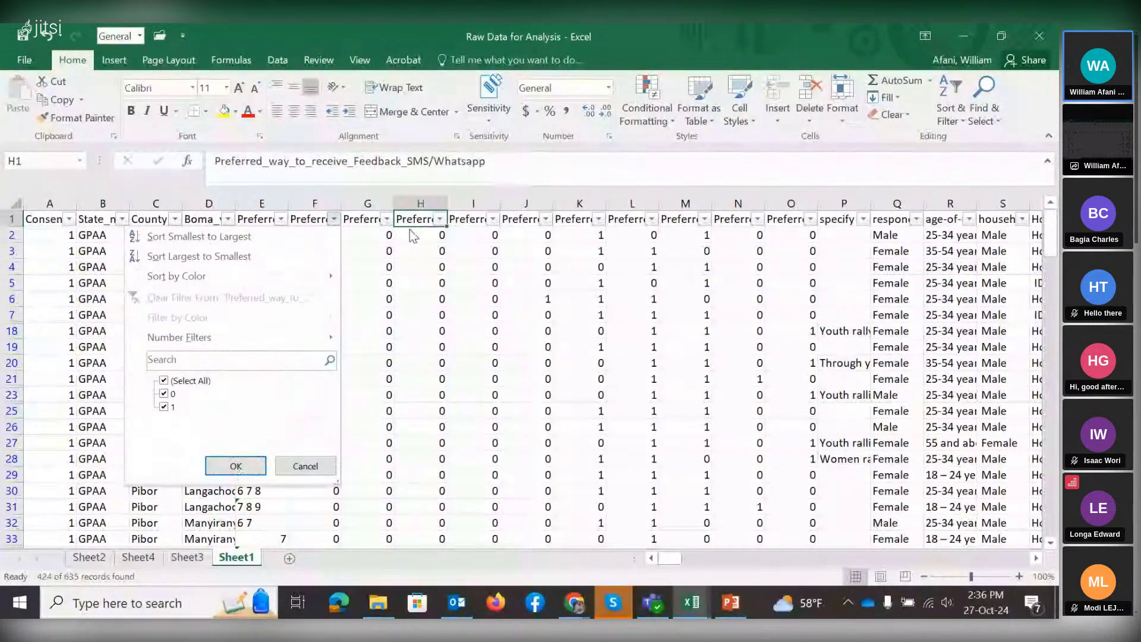
{"action": "key", "text": "Escape"}
{"action": "left_click", "coordinate": [440, 220]}
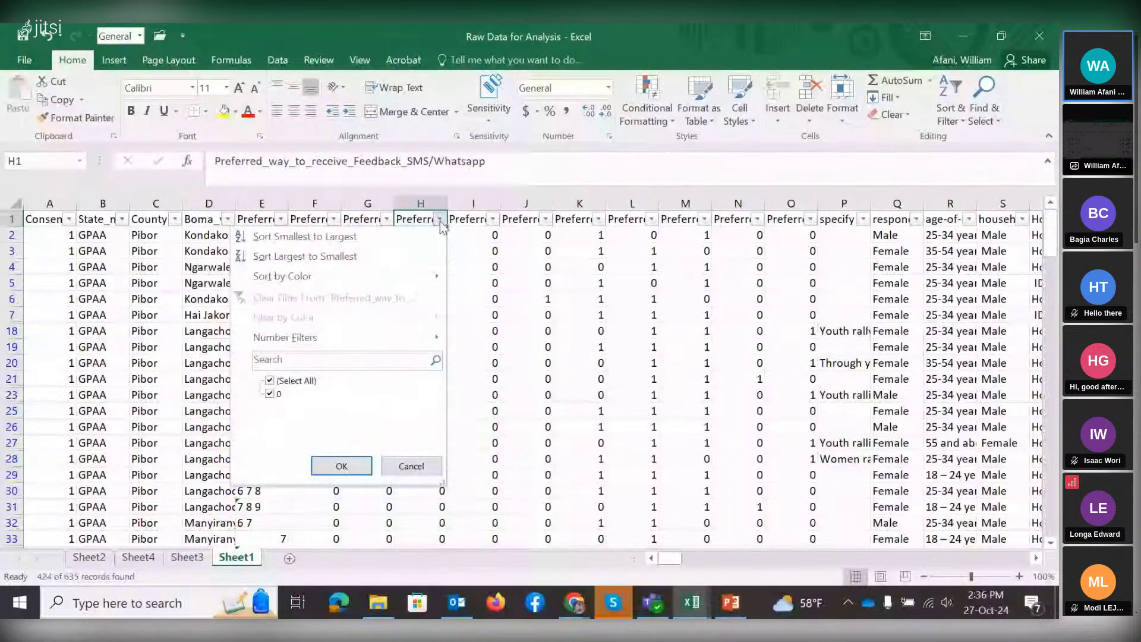
Check the filter values of the Preferred_way_to_receive_Feedback columns I, J, K and M for entries other than 0 and 1.
{"action": "left_click", "coordinate": [493, 219]}
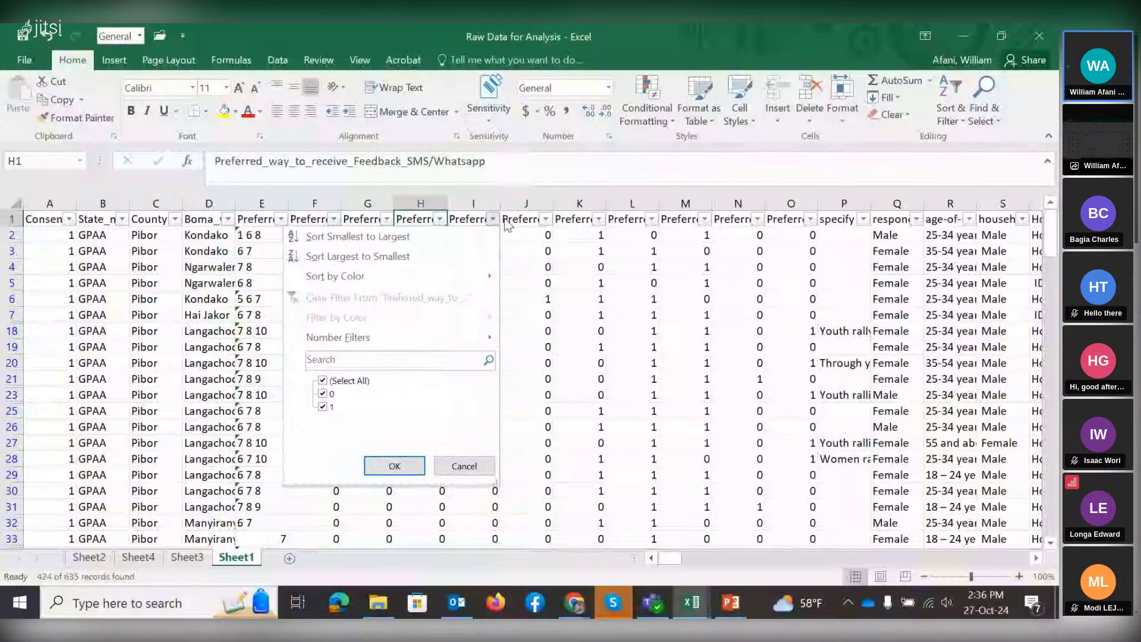
{"action": "left_click", "coordinate": [507, 225]}
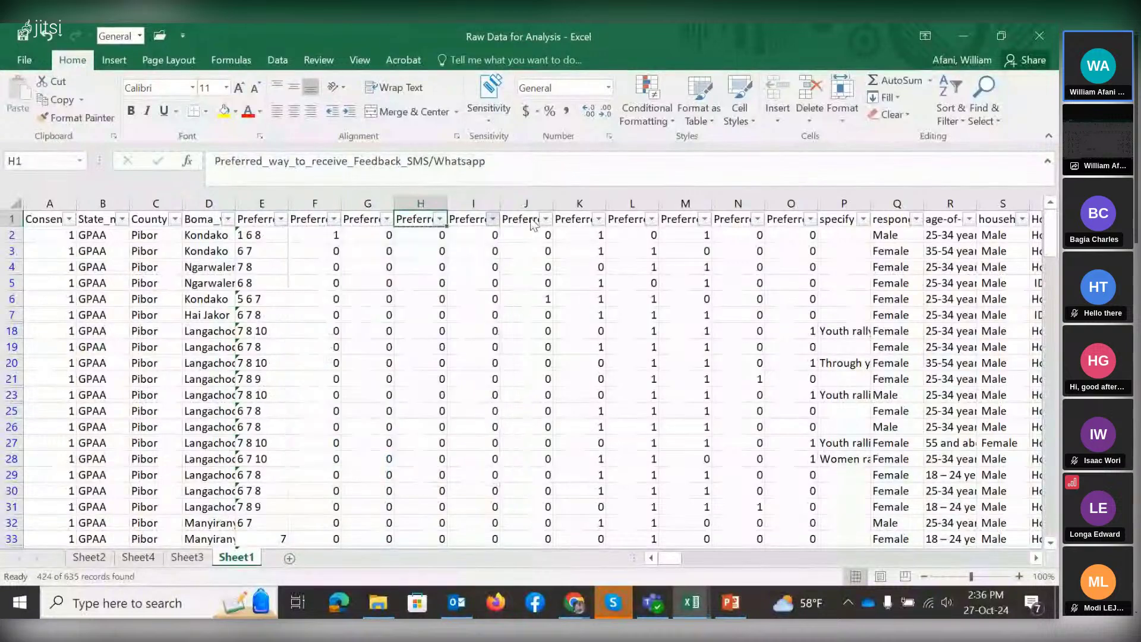
{"action": "left_click", "coordinate": [546, 218]}
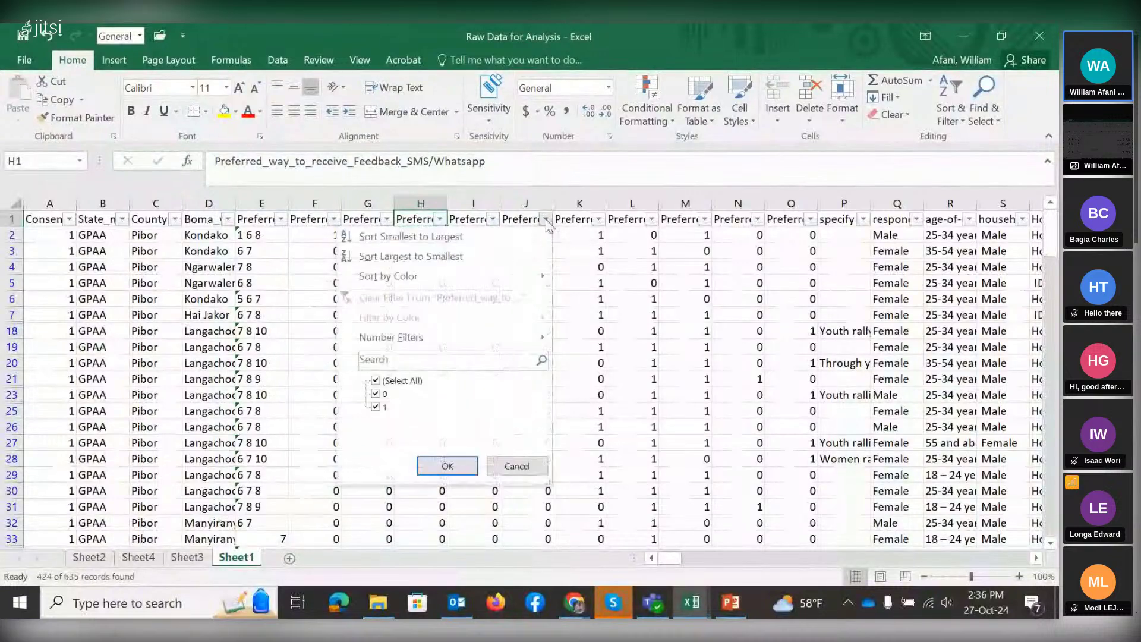
{"action": "left_click", "coordinate": [591, 219]}
{"action": "left_click", "coordinate": [599, 219]}
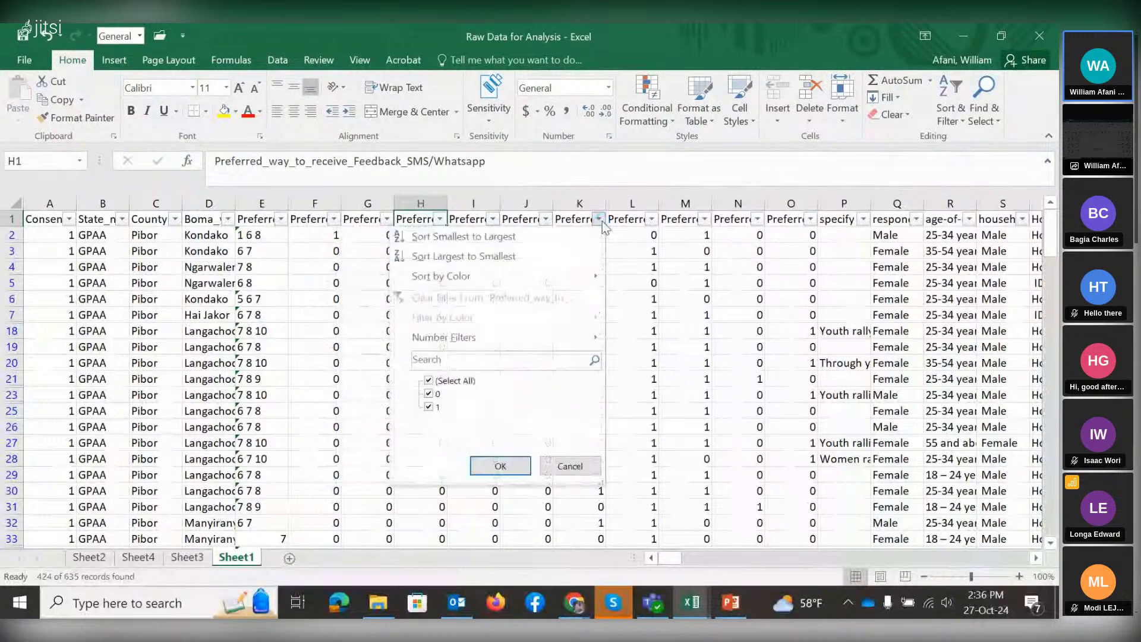
{"action": "left_click", "coordinate": [632, 219]}
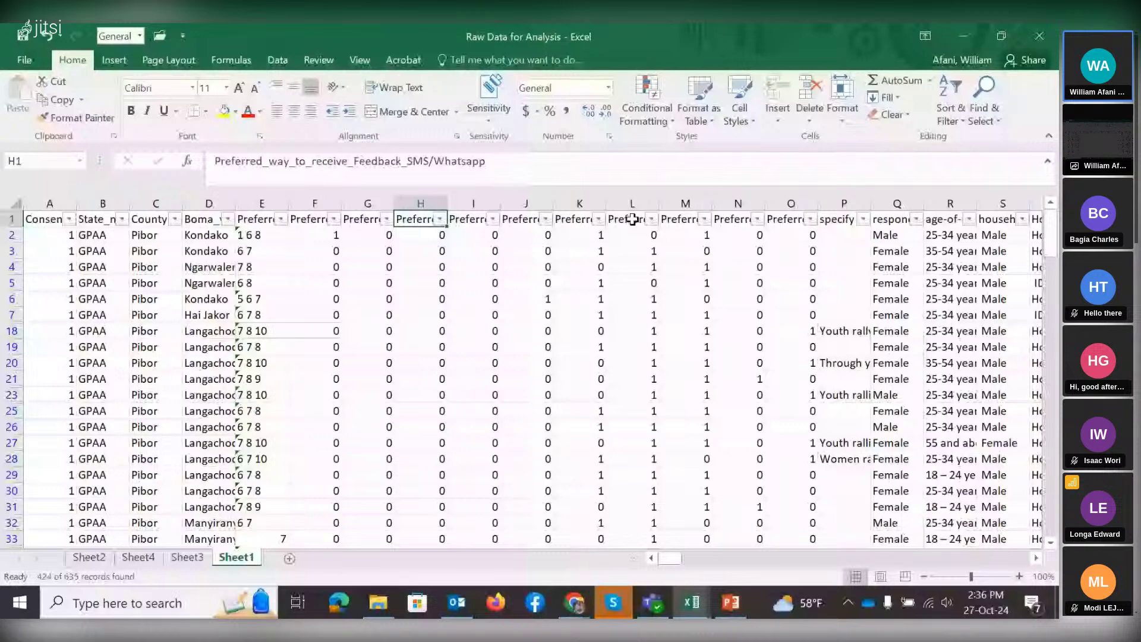
{"action": "left_click", "coordinate": [704, 218]}
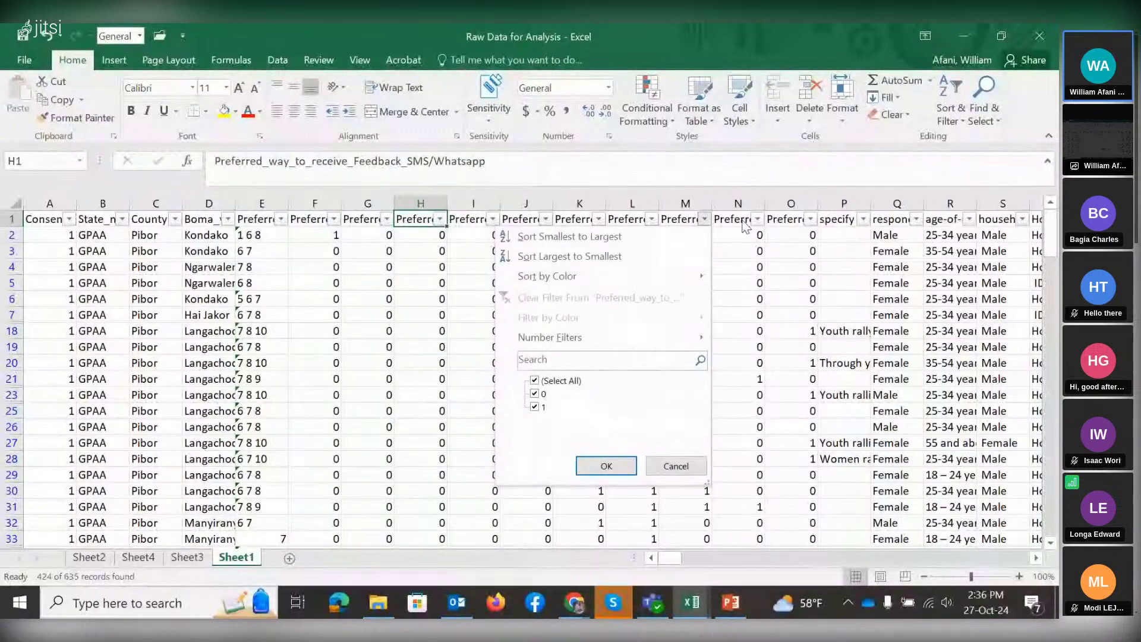
Examine the specify column's filter list for differently worded versions of the same answer, keeping every entry selected.
{"action": "left_click", "coordinate": [1037, 558]}
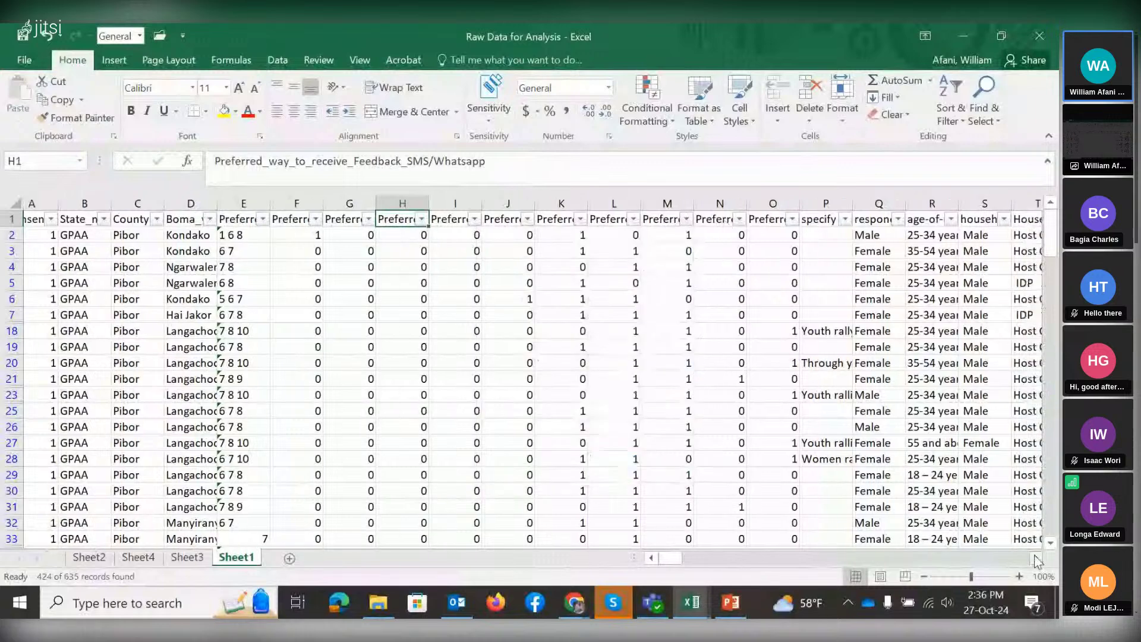
{"action": "left_click", "coordinate": [1037, 558]}
{"action": "left_click", "coordinate": [1036, 558]}
{"action": "left_click", "coordinate": [1037, 559]}
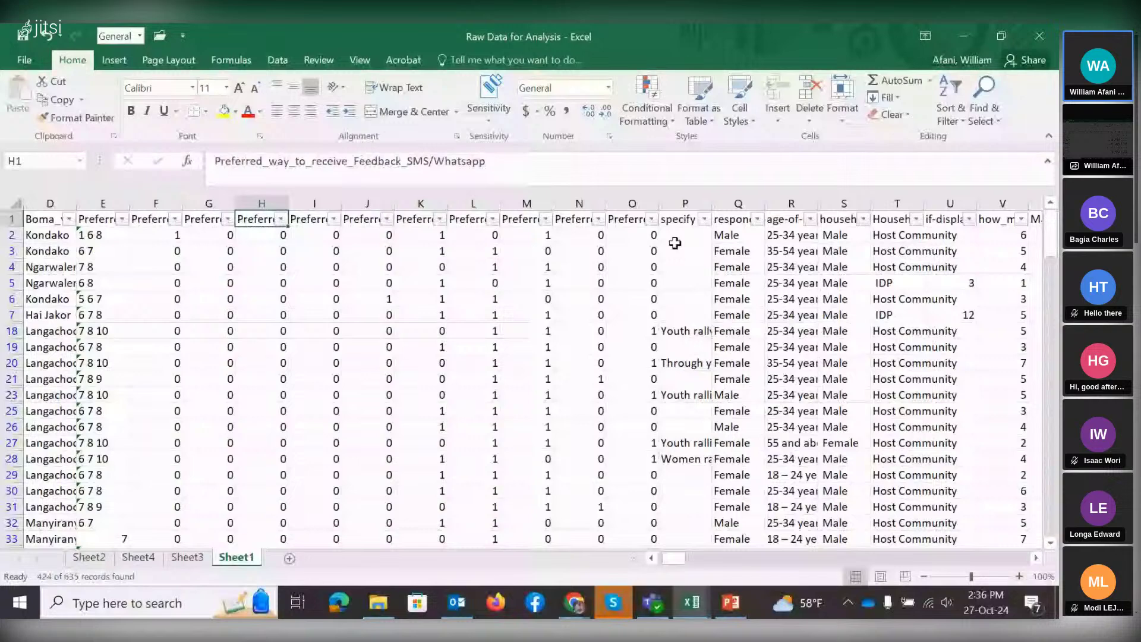
{"action": "left_click", "coordinate": [685, 223]}
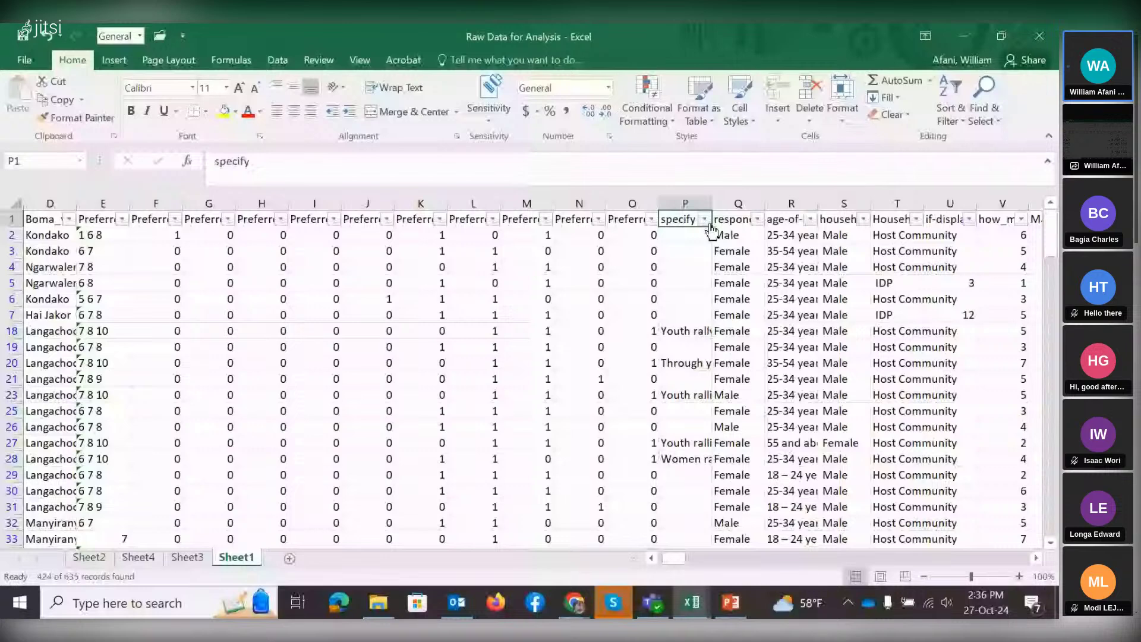
{"action": "left_click", "coordinate": [705, 220]}
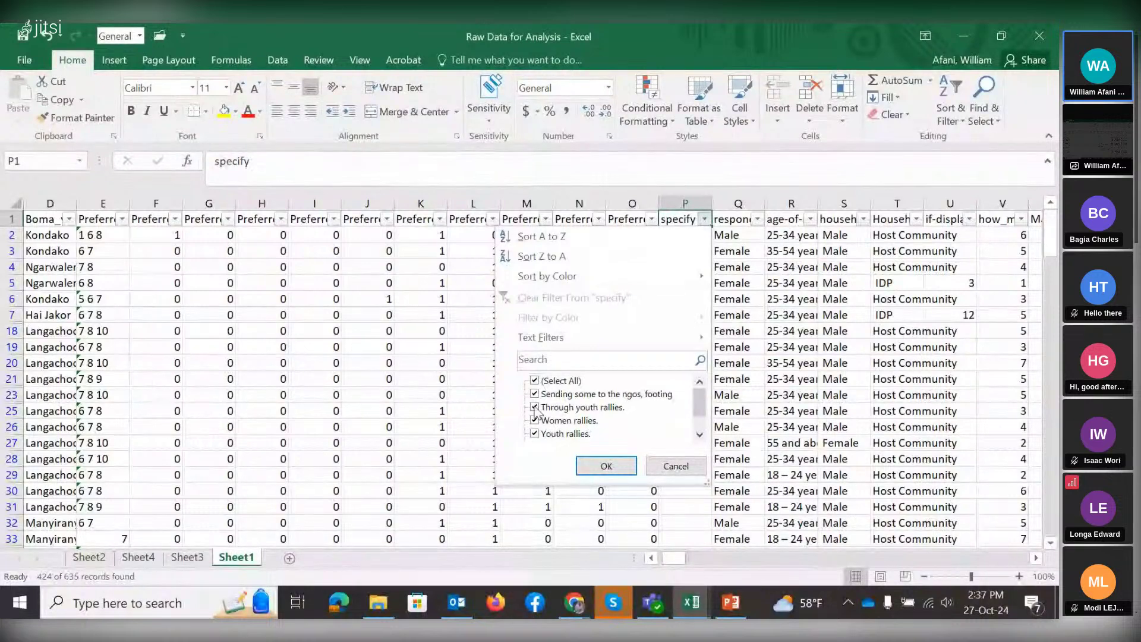
{"action": "left_click", "coordinate": [607, 466]}
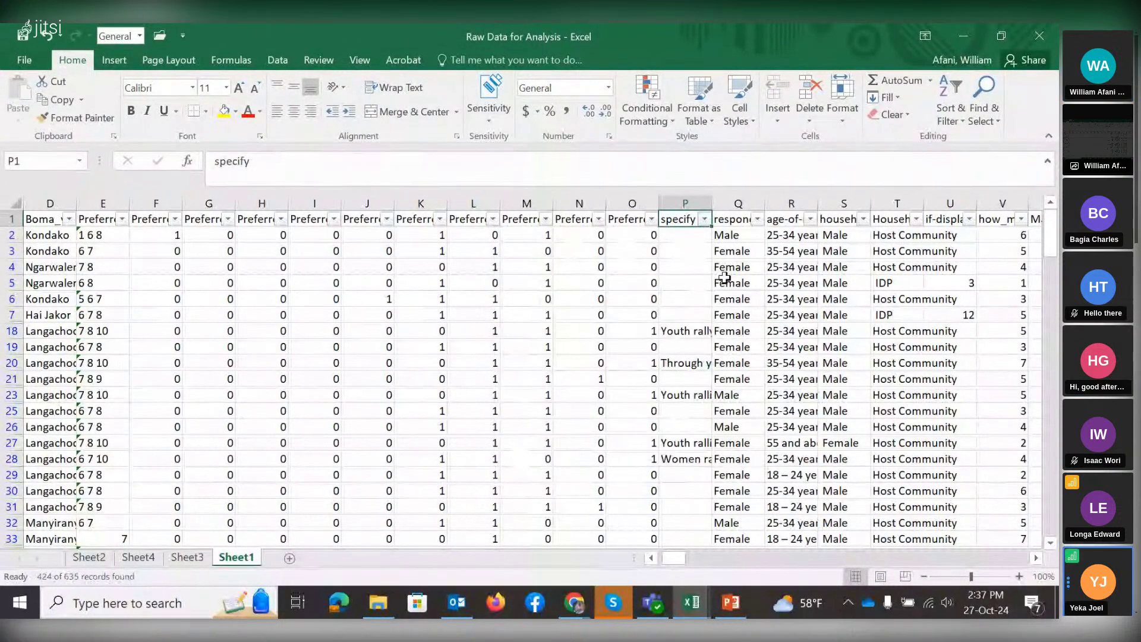
{"action": "left_click", "coordinate": [704, 219]}
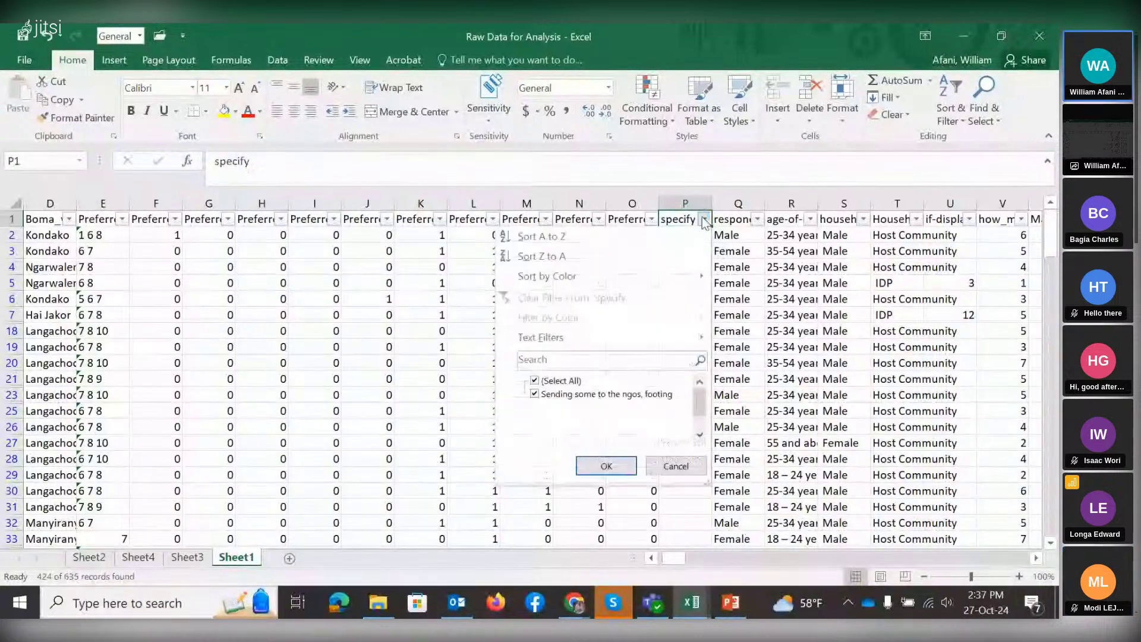
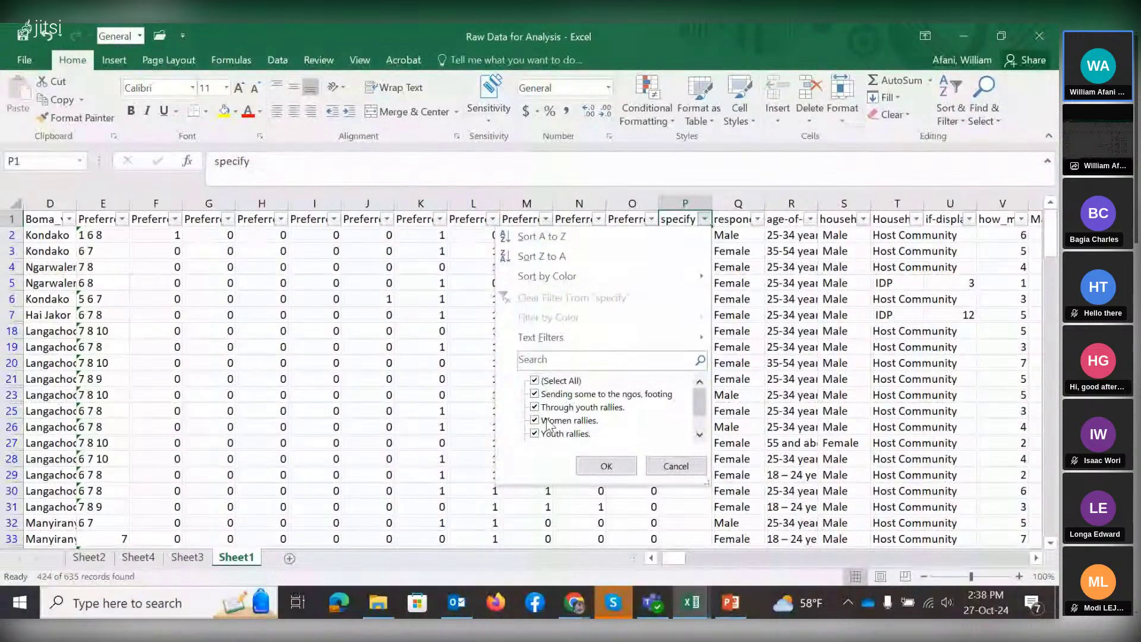
{"action": "left_click", "coordinate": [604, 465]}
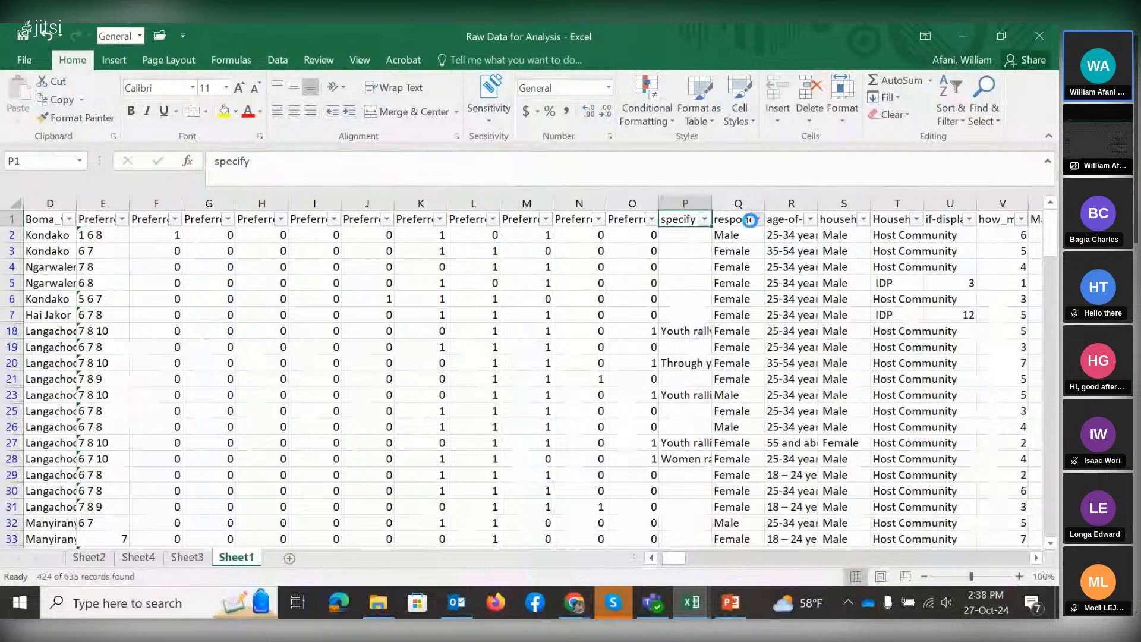
Check the respondent-sex column's filter list for inconsistent entries without applying a filter.
{"action": "left_click", "coordinate": [758, 219]}
{"action": "key", "text": "Escape"}
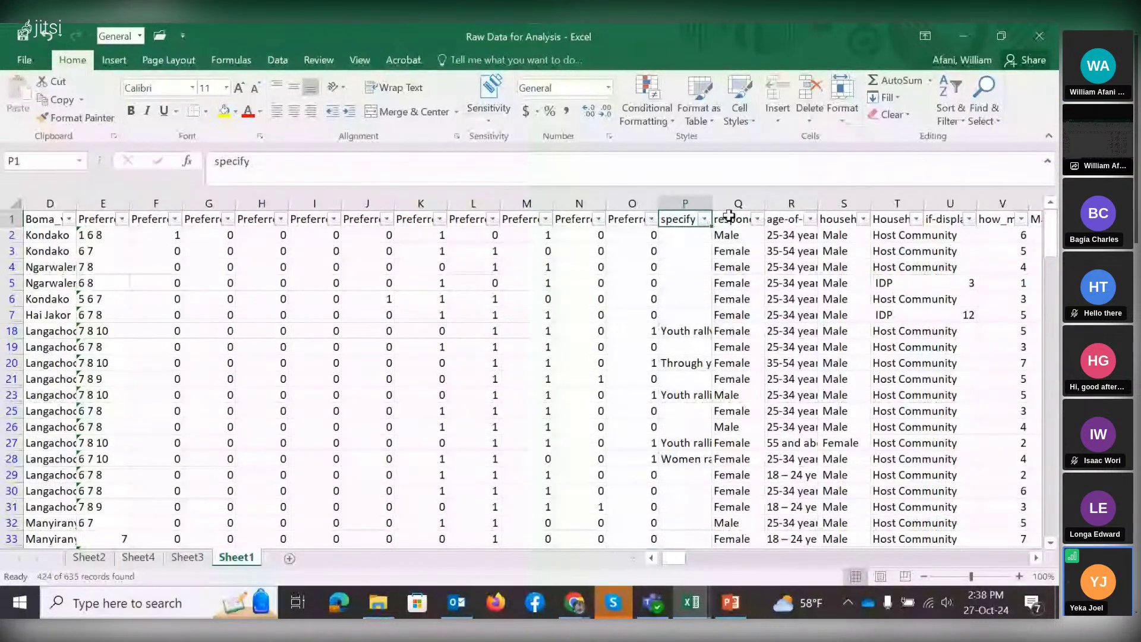
{"action": "left_click", "coordinate": [730, 216]}
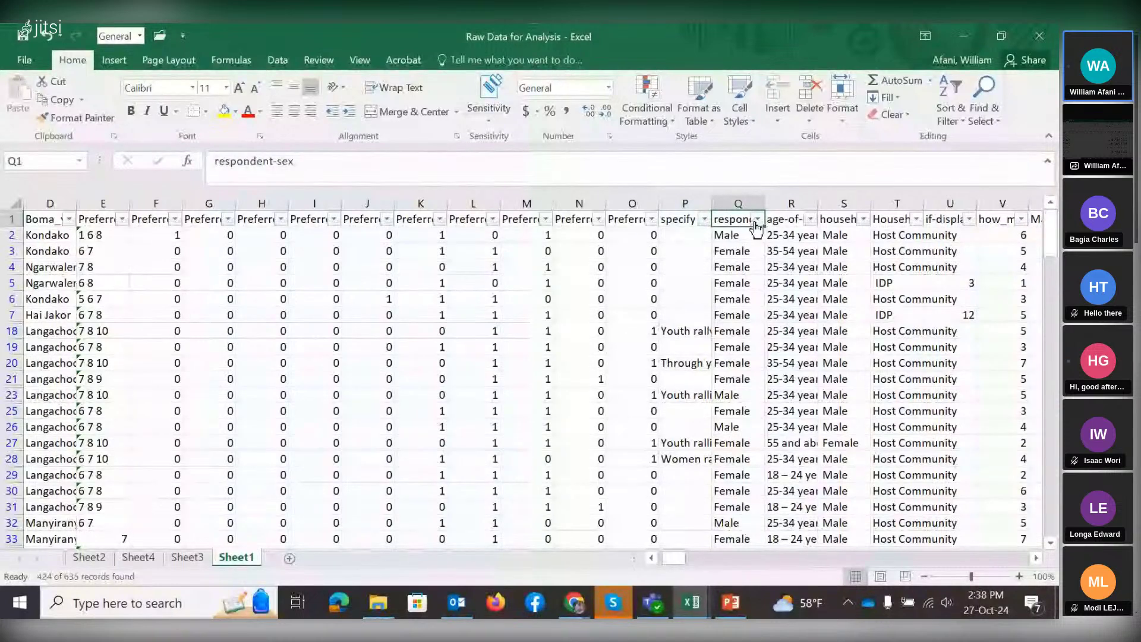
{"action": "left_click", "coordinate": [758, 219]}
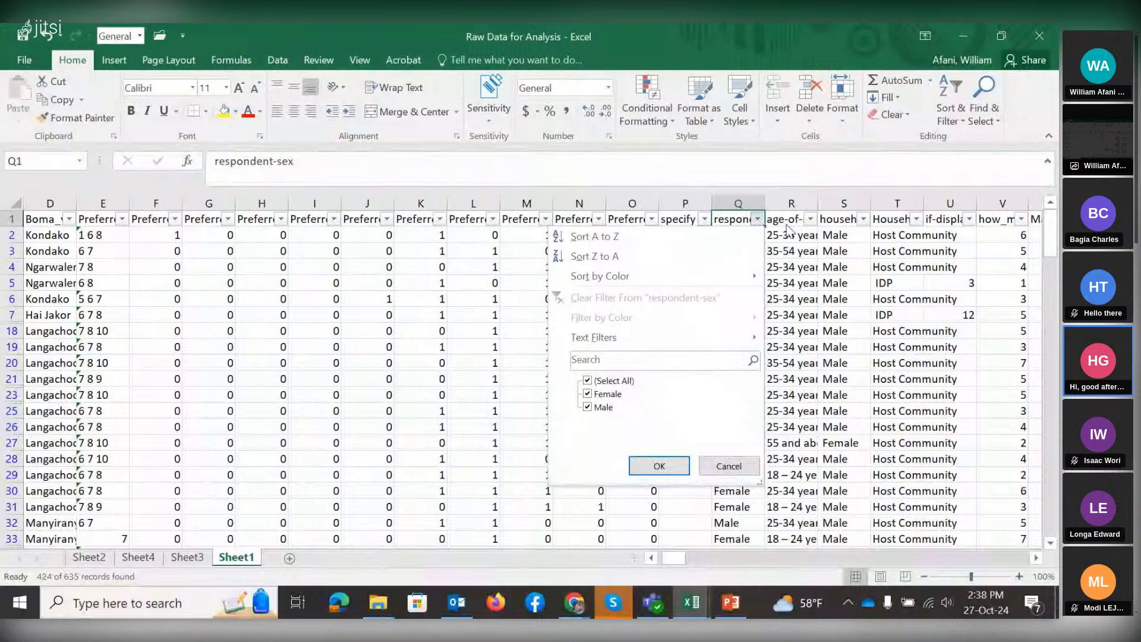
{"action": "left_click", "coordinate": [789, 228]}
Check the age groups in the age-of-respondent column's filter list for inconsistent entries.
{"action": "left_click", "coordinate": [810, 219]}
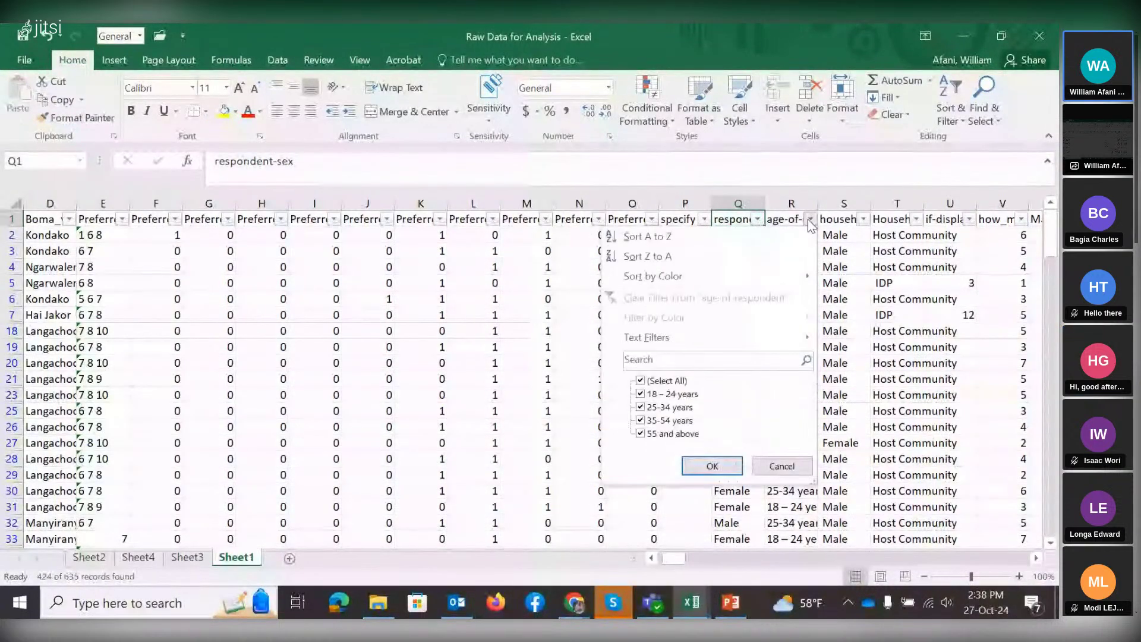
{"action": "left_click", "coordinate": [800, 361]}
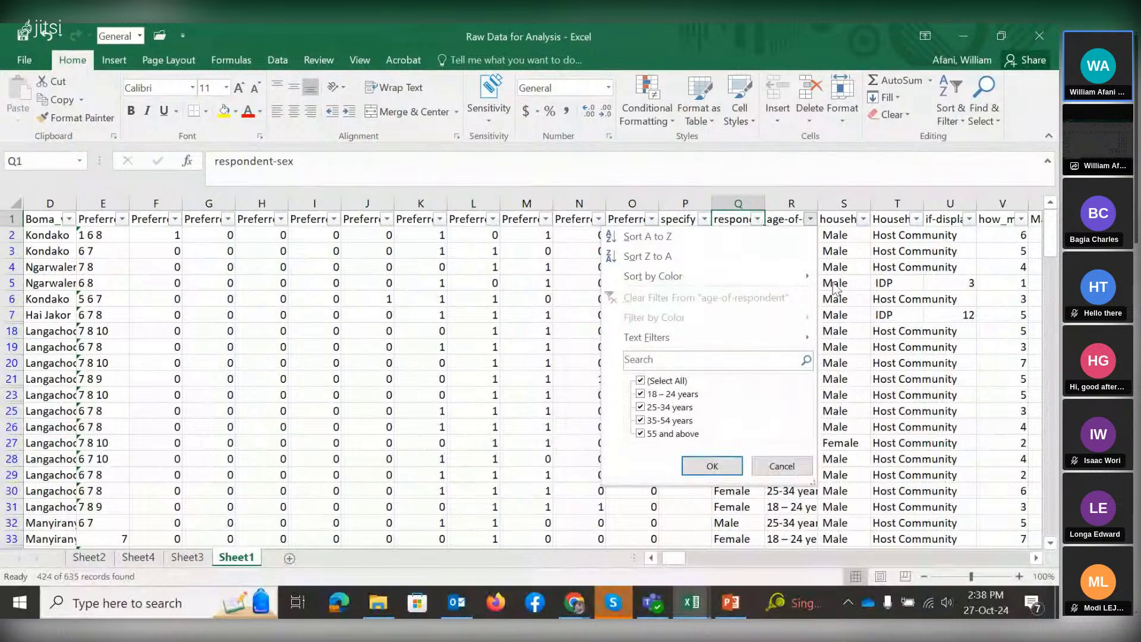
{"action": "left_click", "coordinate": [841, 221]}
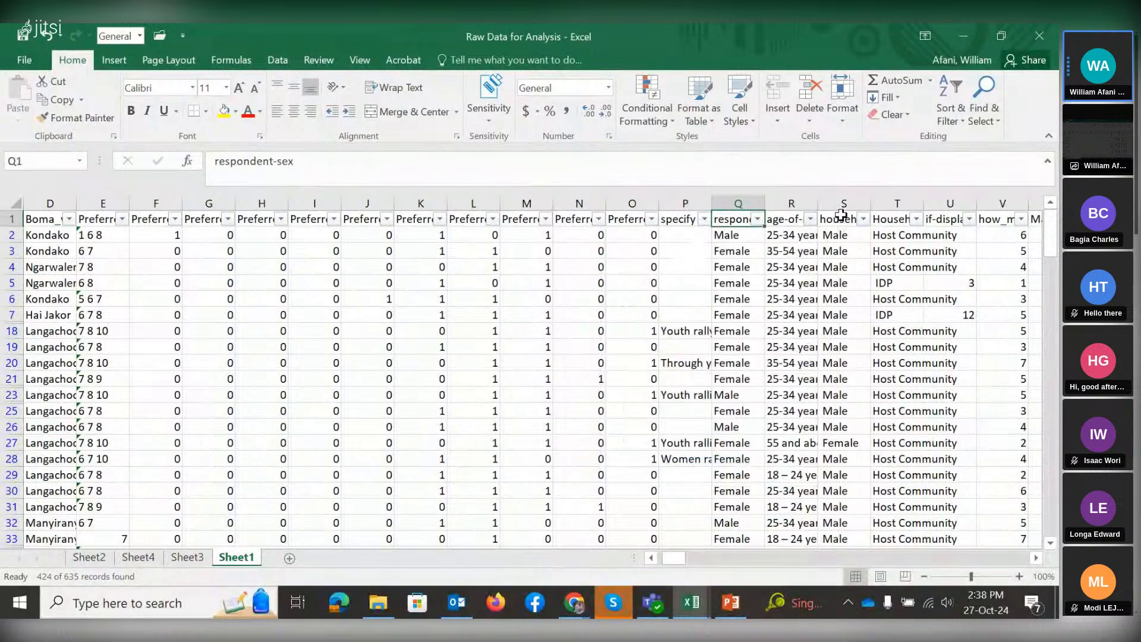
{"action": "left_click", "coordinate": [790, 217]}
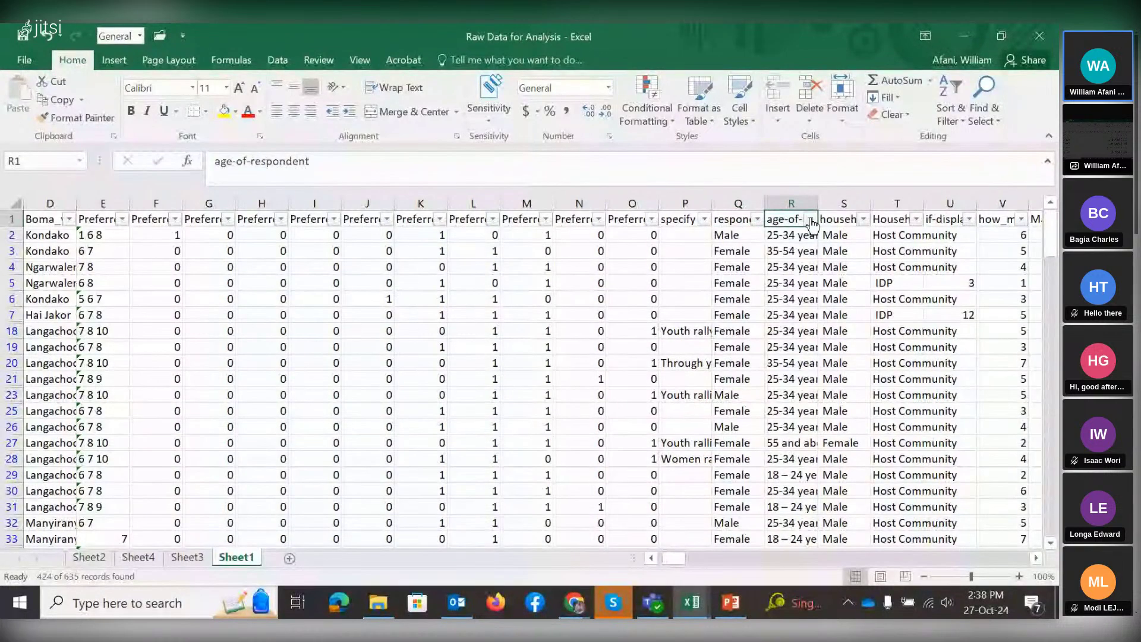
{"action": "left_click", "coordinate": [812, 221]}
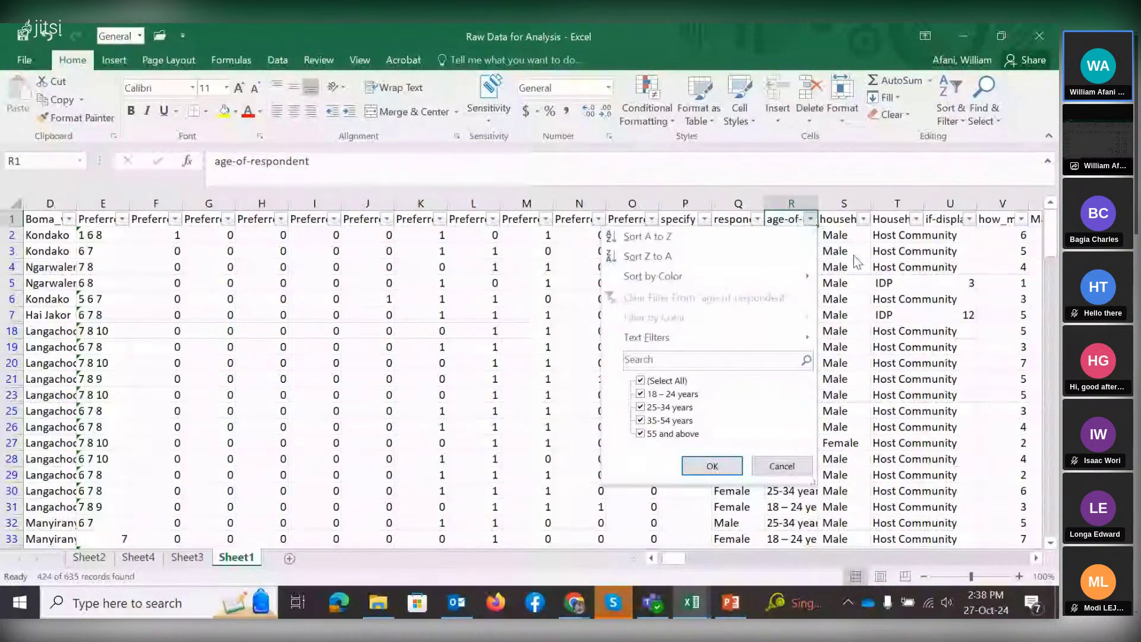
Check the household_sex and Household-status columns through their filter lists without applying a filter.
{"action": "left_click", "coordinate": [843, 223]}
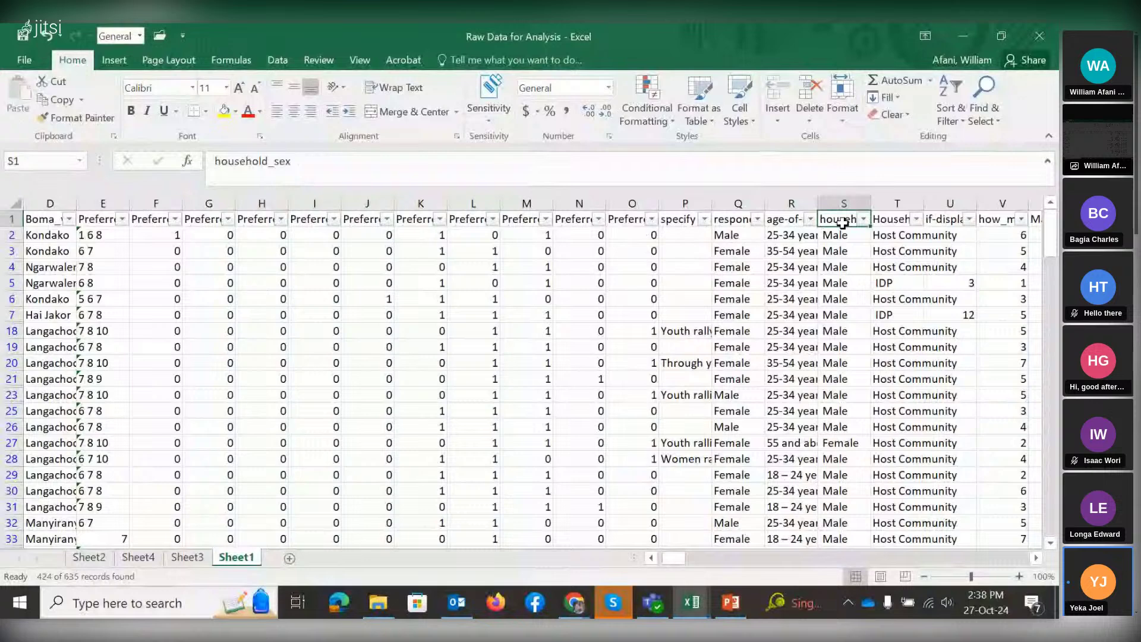
{"action": "left_click", "coordinate": [864, 220]}
{"action": "left_click", "coordinate": [903, 220]}
{"action": "left_click", "coordinate": [900, 220]}
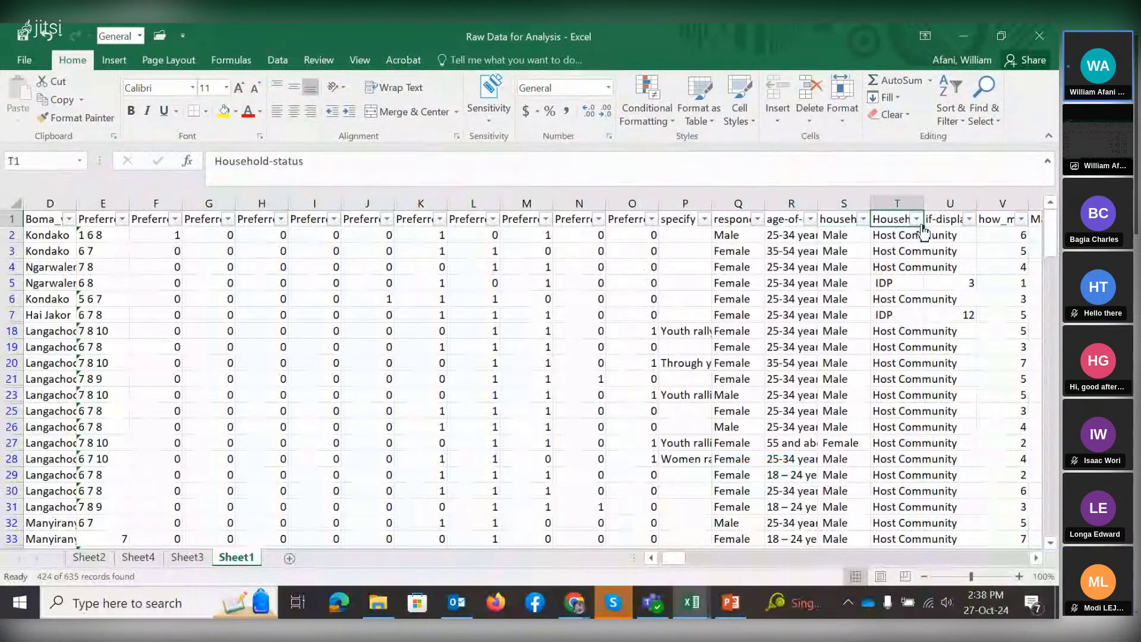
{"action": "left_click", "coordinate": [916, 220]}
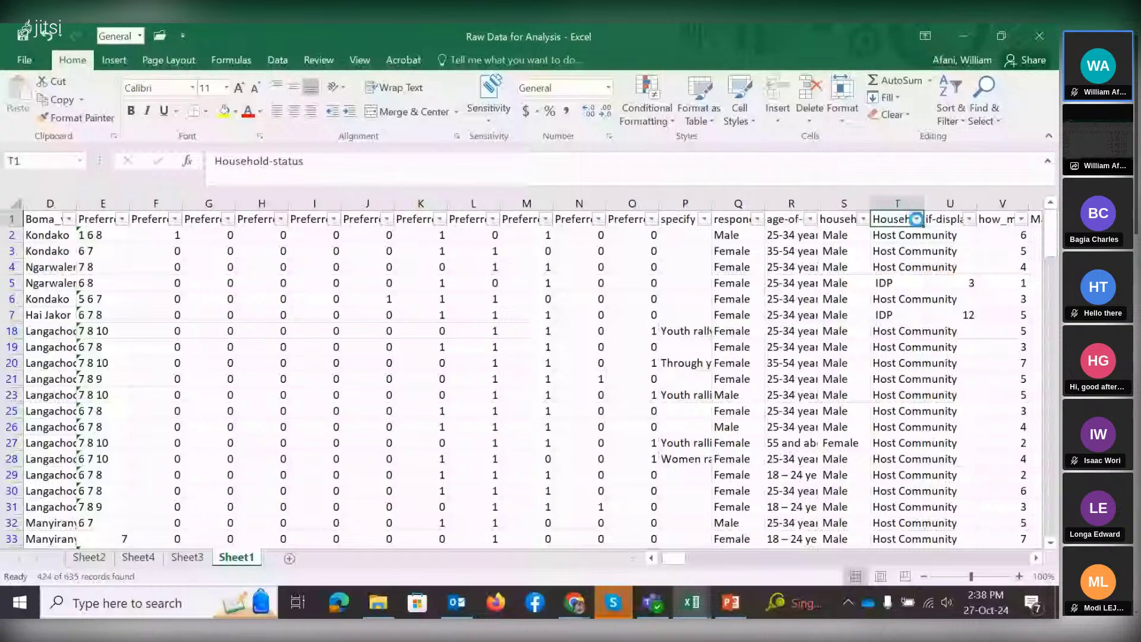
{"action": "left_click", "coordinate": [951, 217]}
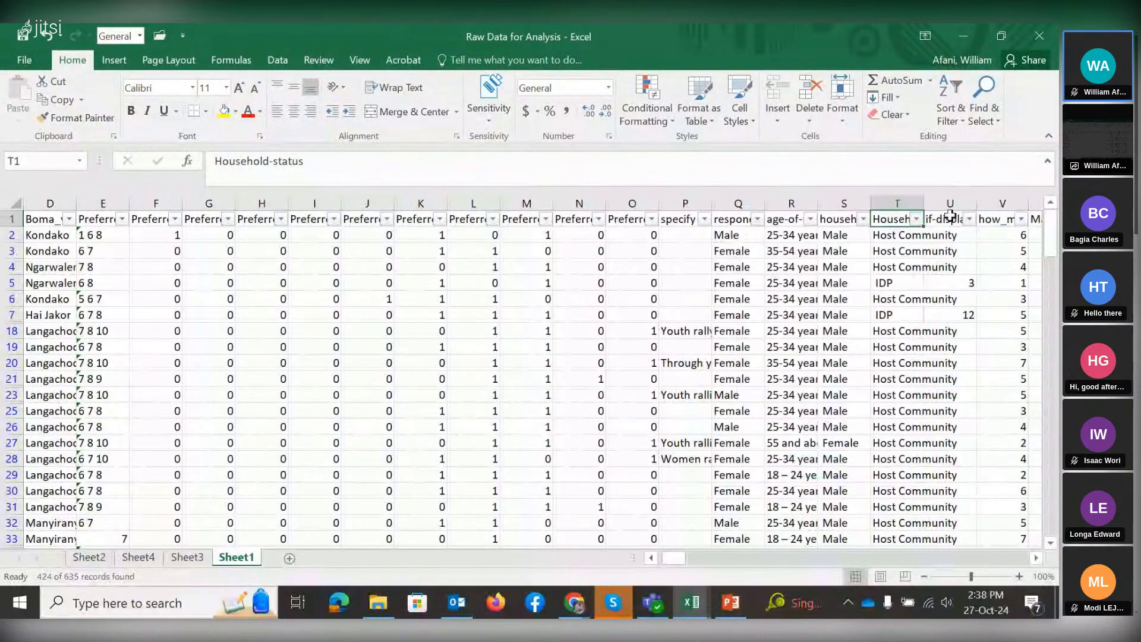
Check the numeric values in the if-displaced column's filter list without applying a filter.
{"action": "left_click", "coordinate": [951, 216]}
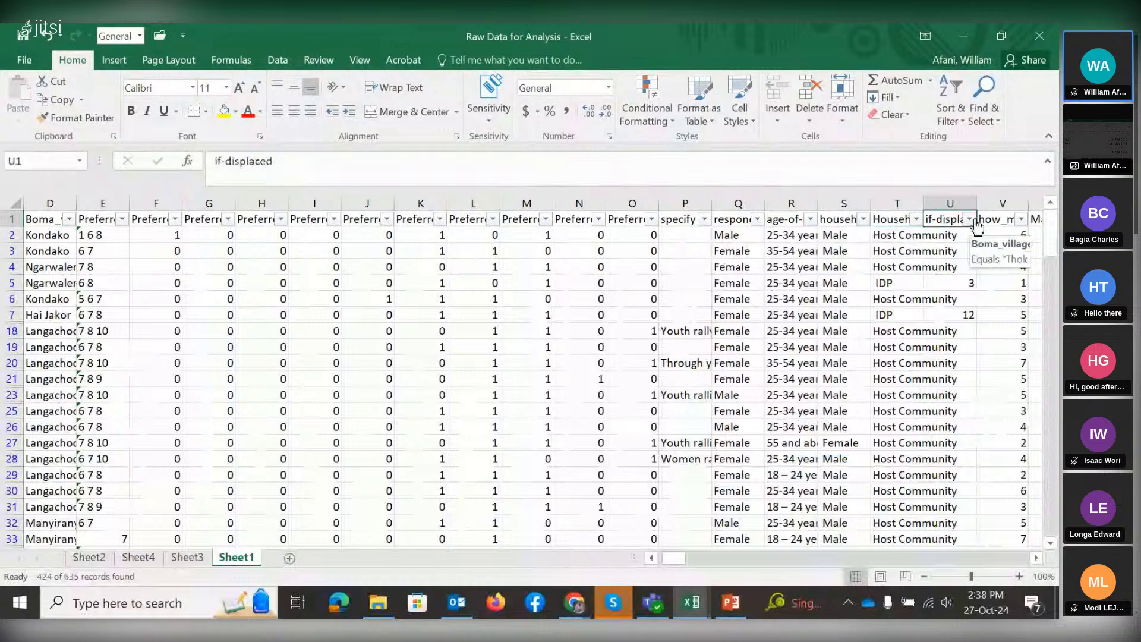
{"action": "left_click", "coordinate": [970, 220]}
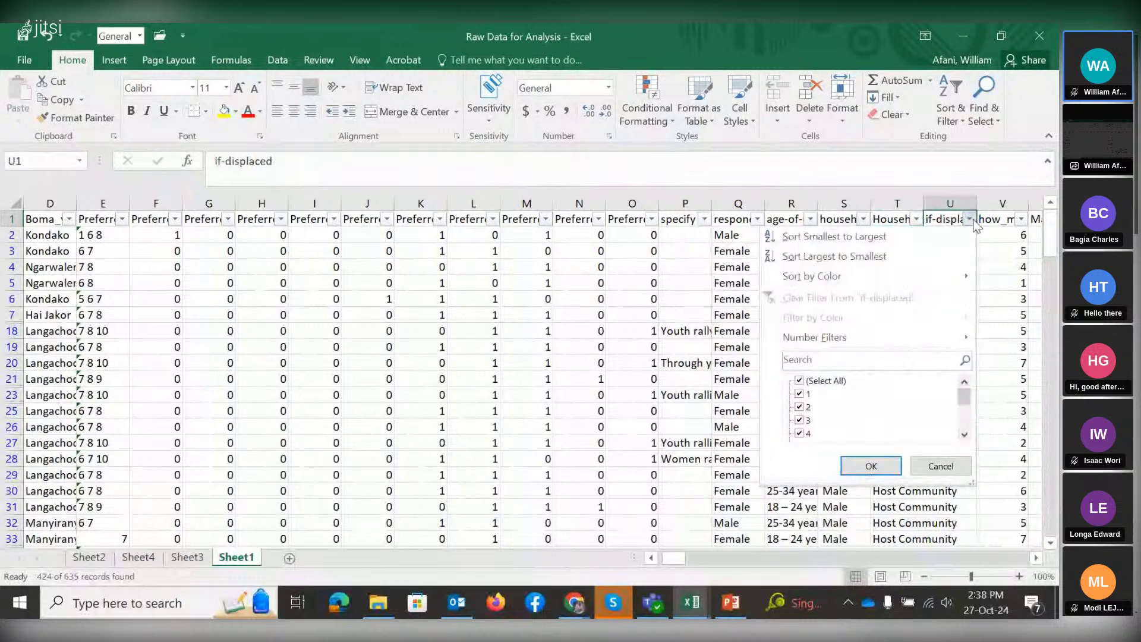
{"action": "left_click", "coordinate": [1004, 260]}
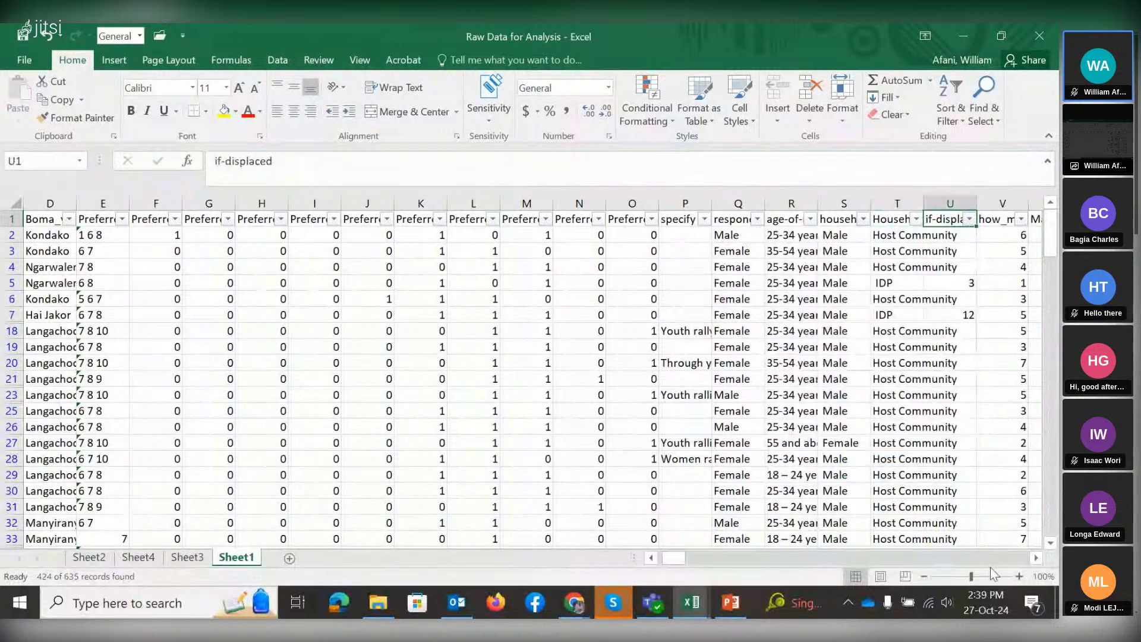
{"action": "left_click", "coordinate": [1036, 558]}
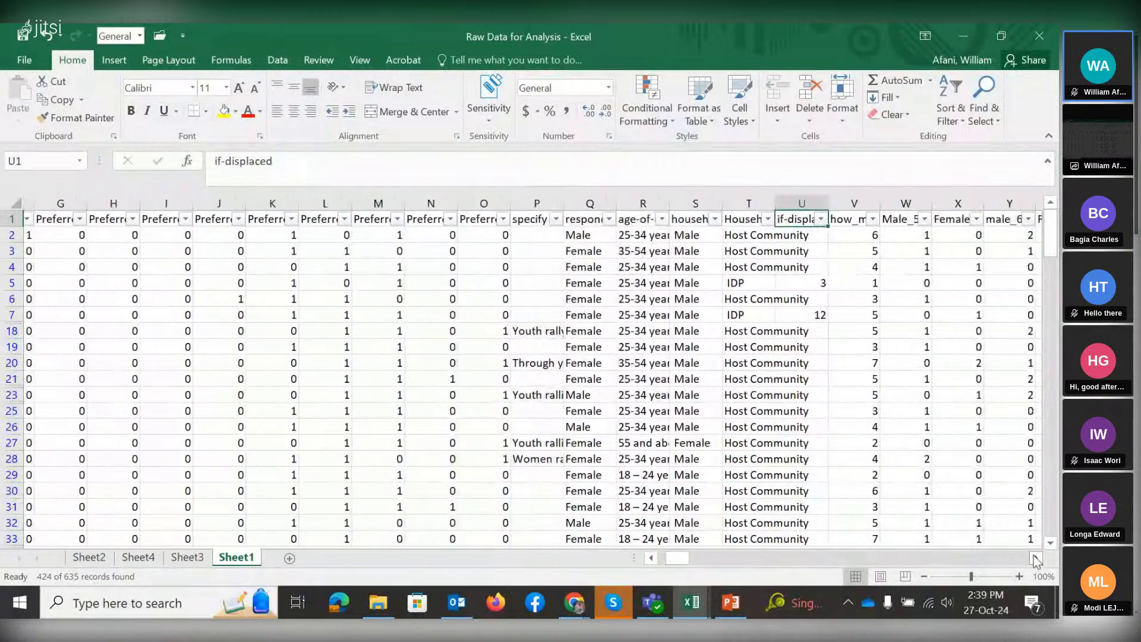
{"action": "left_click", "coordinate": [1036, 558]}
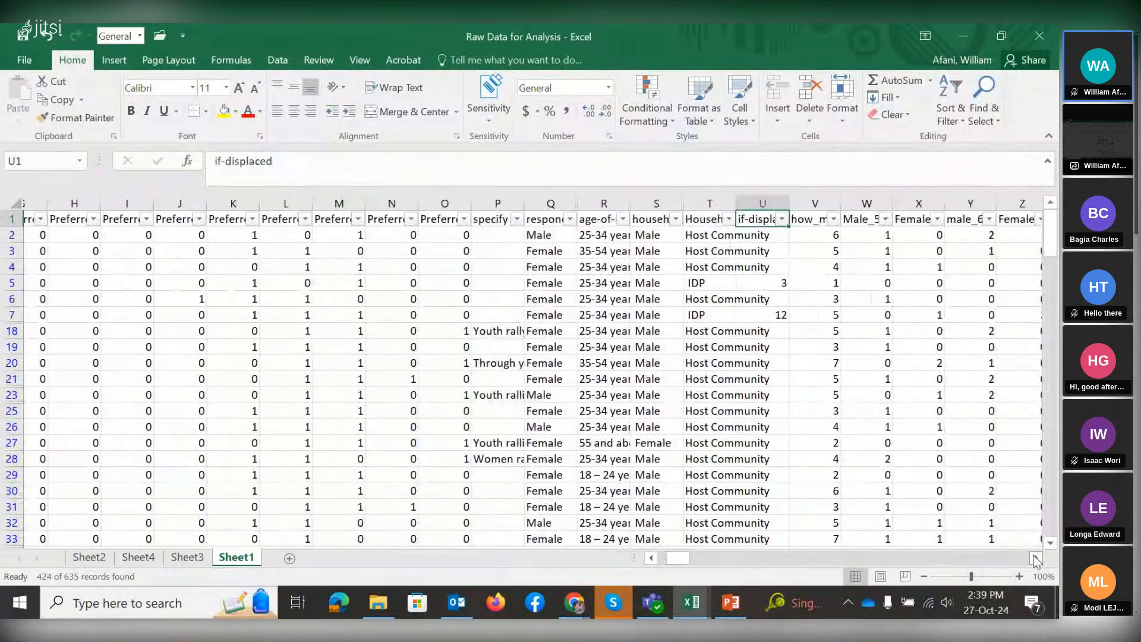
Check the values in the how_many_people_in_household column's filter list without applying a filter.
{"action": "left_click", "coordinate": [1036, 558]}
{"action": "left_click", "coordinate": [625, 219]}
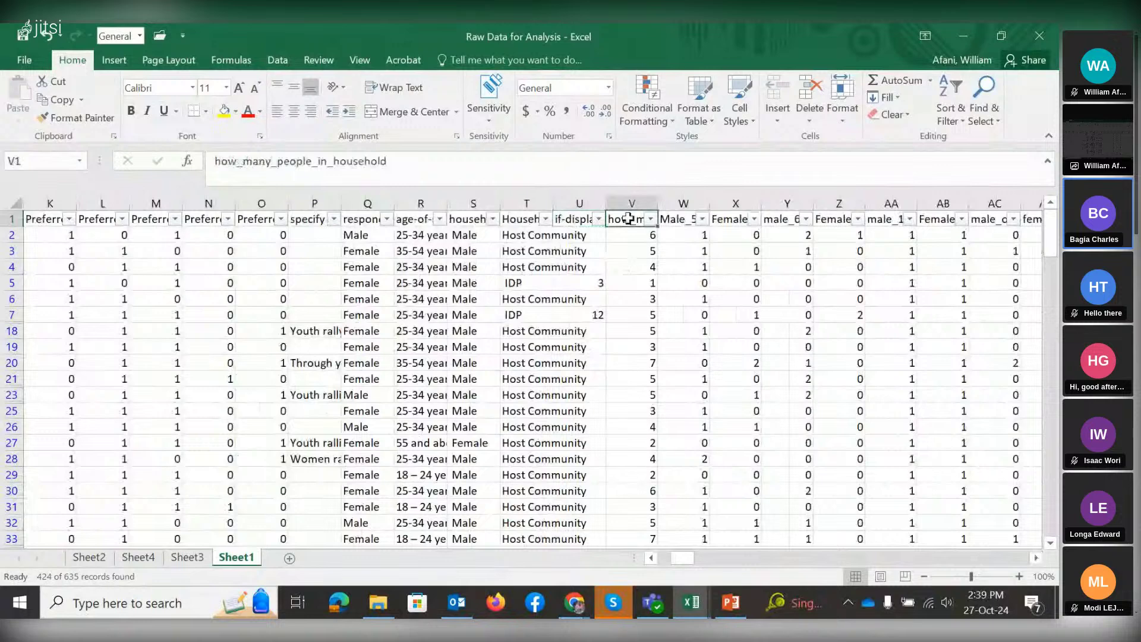
{"action": "left_click", "coordinate": [651, 220]}
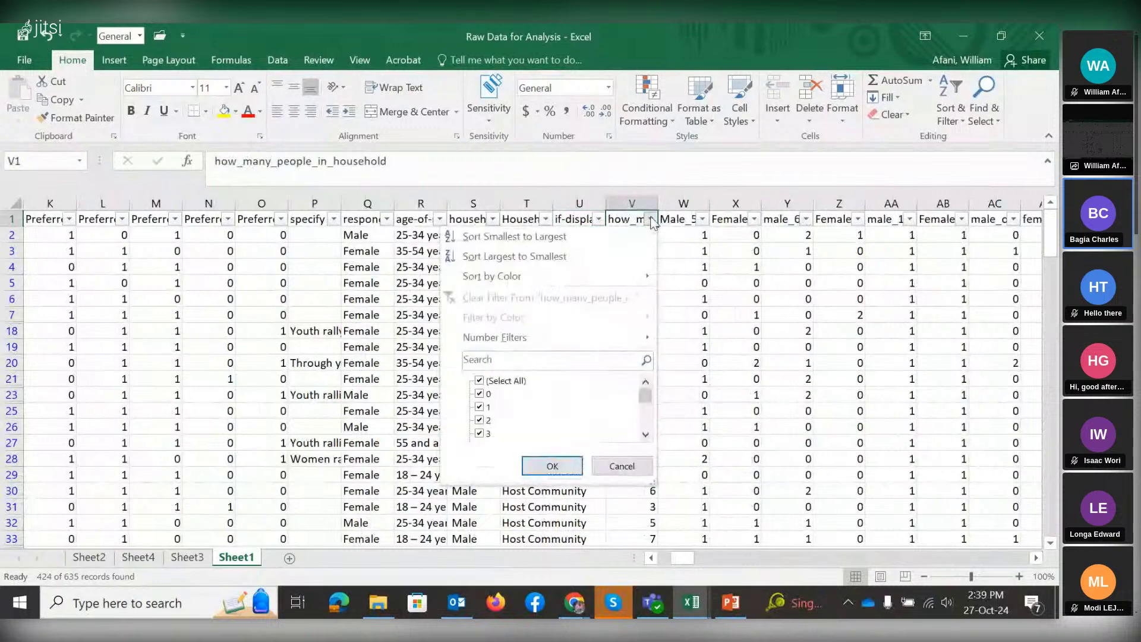
{"action": "left_click", "coordinate": [689, 217]}
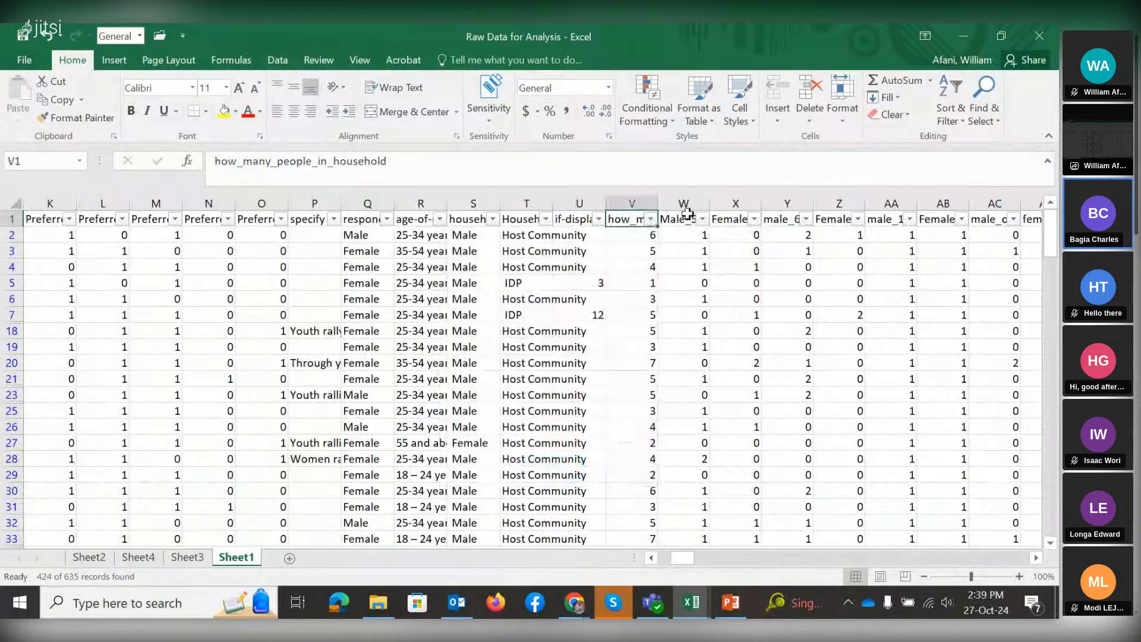
Review the age-and-sex household member column headers from Male_5yrs through female_over_60yrs.
{"action": "key", "text": "Right"}
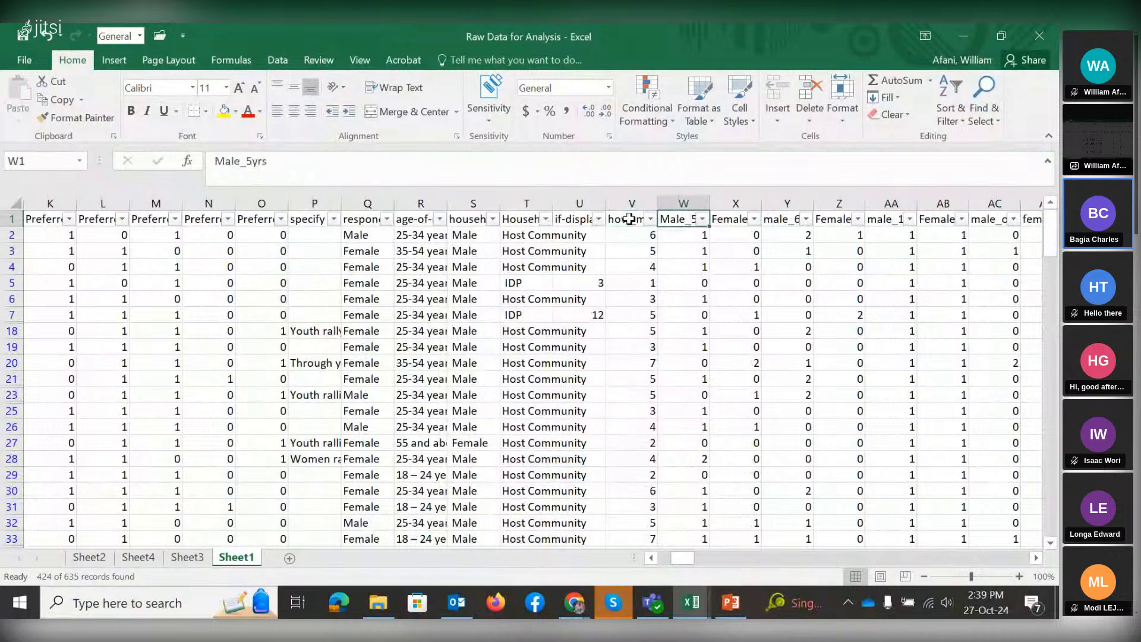
{"action": "key", "text": "Right"}
{"action": "key", "text": "Right"}
{"action": "key", "text": "Right"}
{"action": "key", "text": "Right"}
{"action": "key", "text": "Right"}
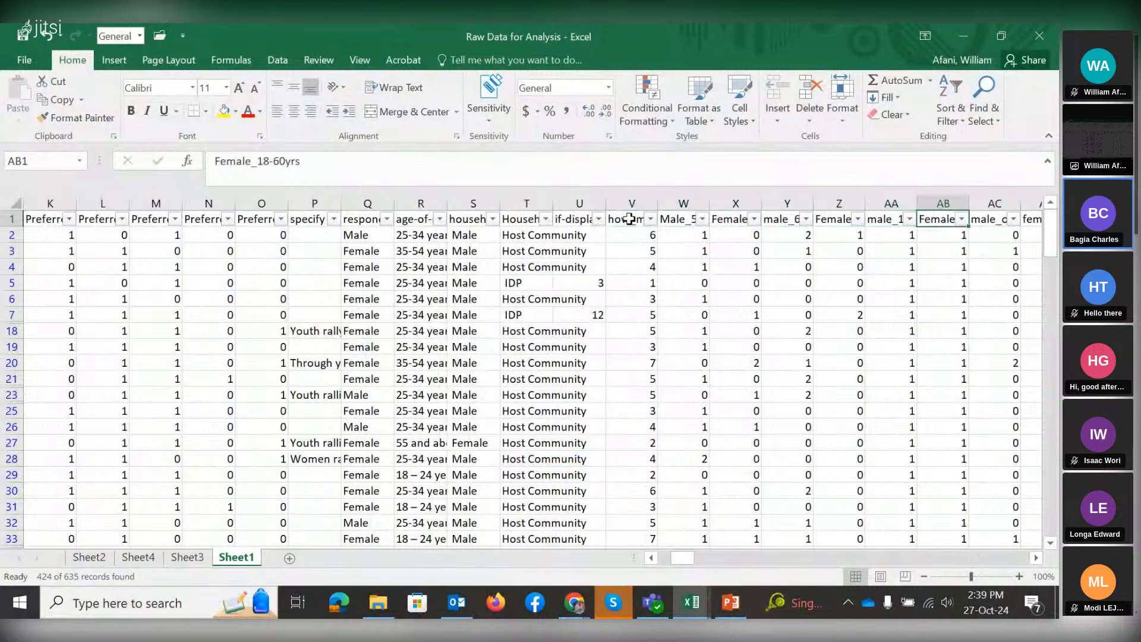
{"action": "key", "text": "Right"}
{"action": "key", "text": "Right"}
{"action": "key", "text": "Right"}
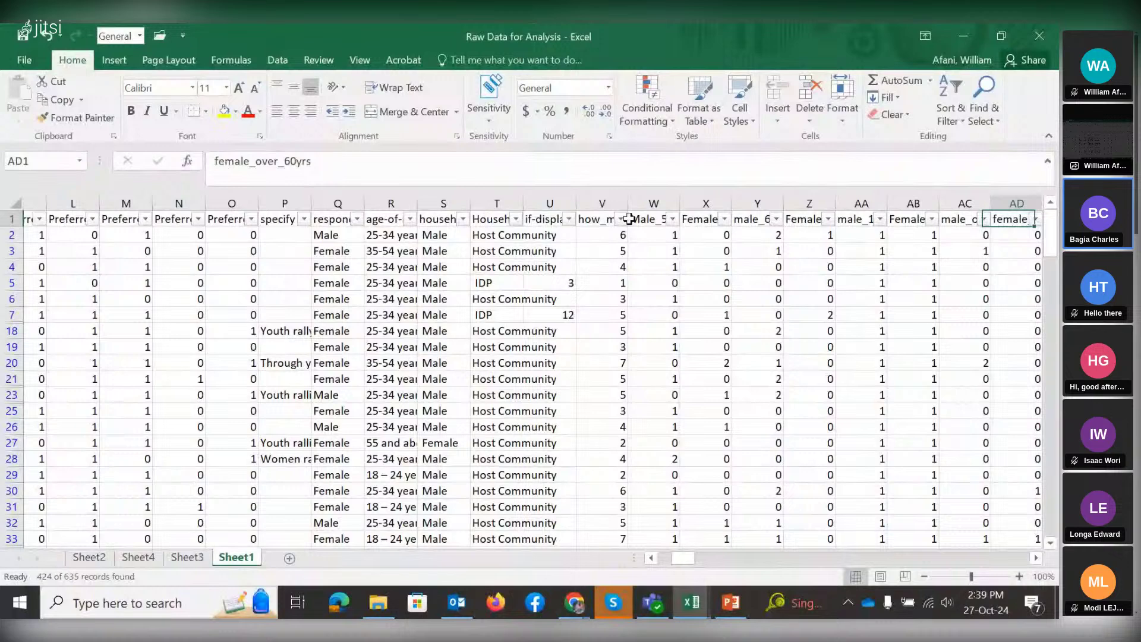
Examine the household_vulnerability and Chronically_ill_male columns and the vulnerability columns beside them.
{"action": "left_click", "coordinate": [1036, 558]}
{"action": "left_click", "coordinate": [1036, 558]}
{"action": "left_click", "coordinate": [1036, 559]}
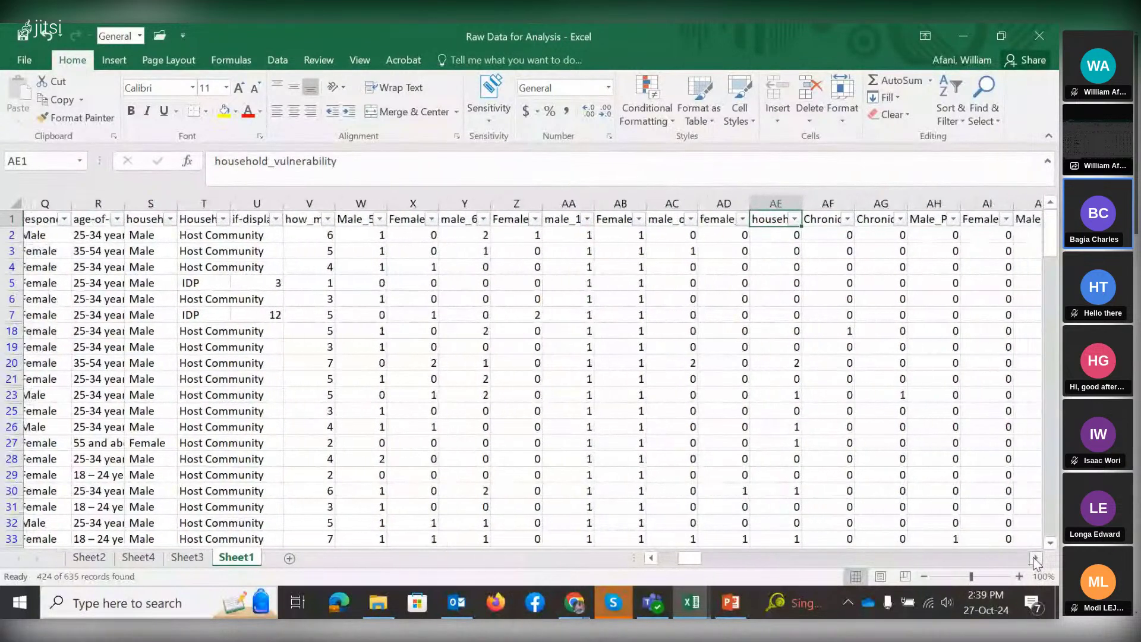
{"action": "left_click", "coordinate": [1036, 558]}
{"action": "left_click", "coordinate": [667, 221]}
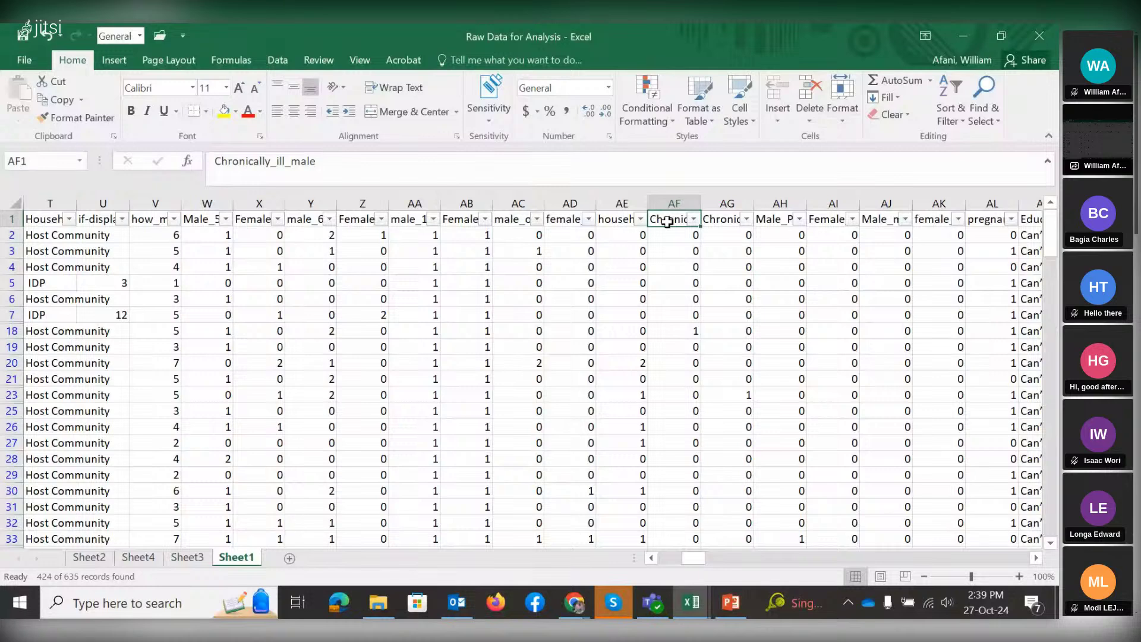
{"action": "left_click", "coordinate": [652, 558]}
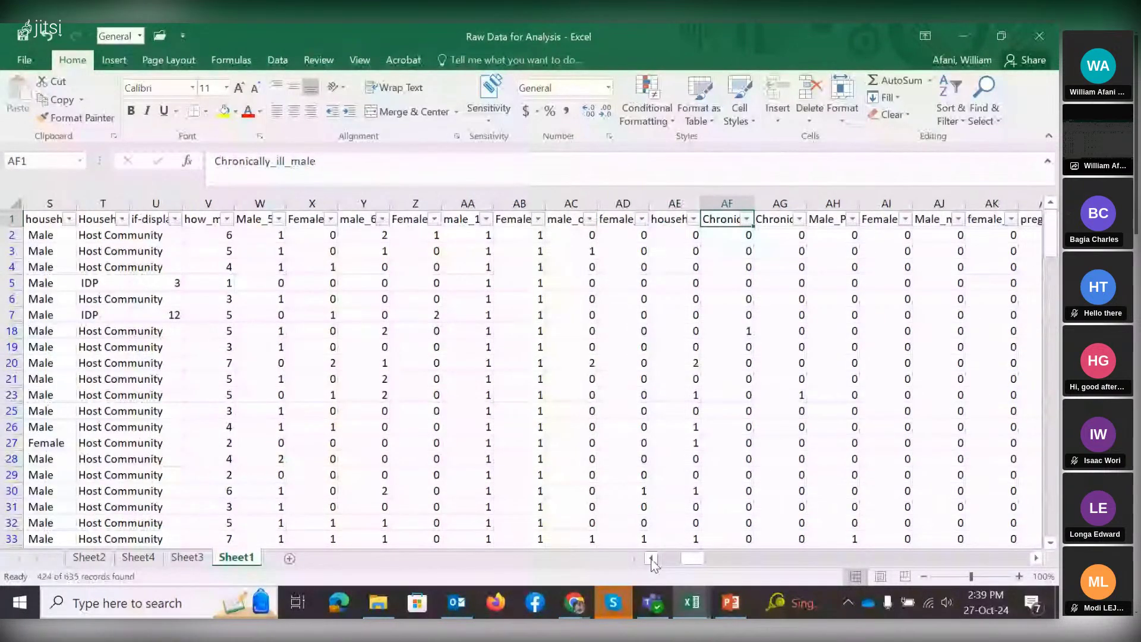
Switch to the Jitsi meeting in Chrome to check its chat, and return to the Raw Data for Analysis workbook in Excel.
{"action": "mouse_move", "coordinate": [574, 603]}
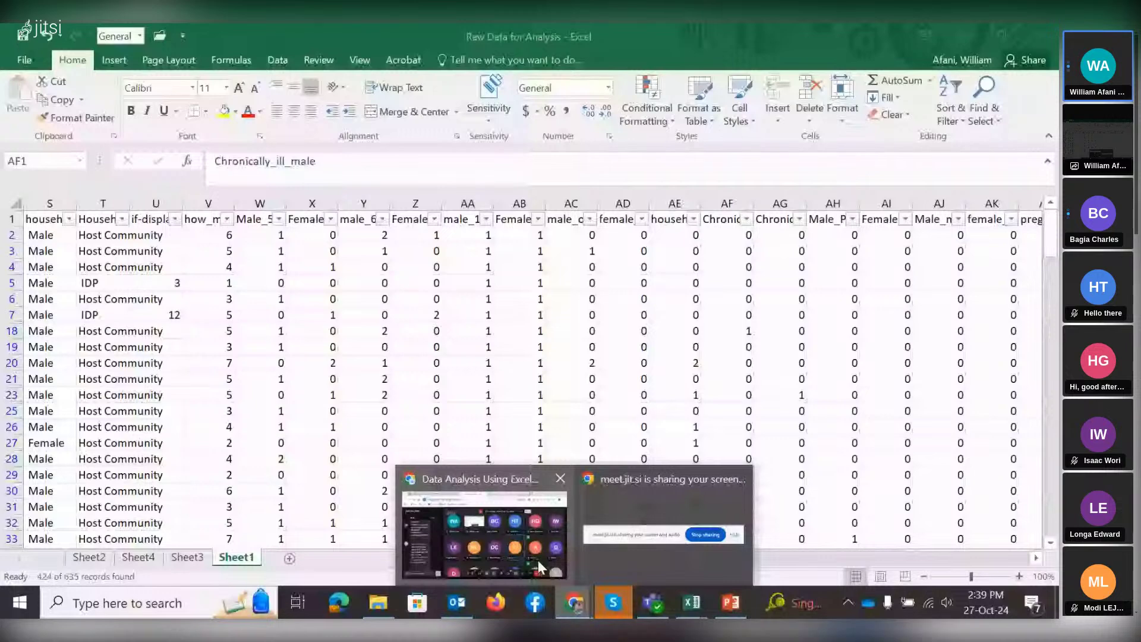
{"action": "left_click", "coordinate": [537, 560]}
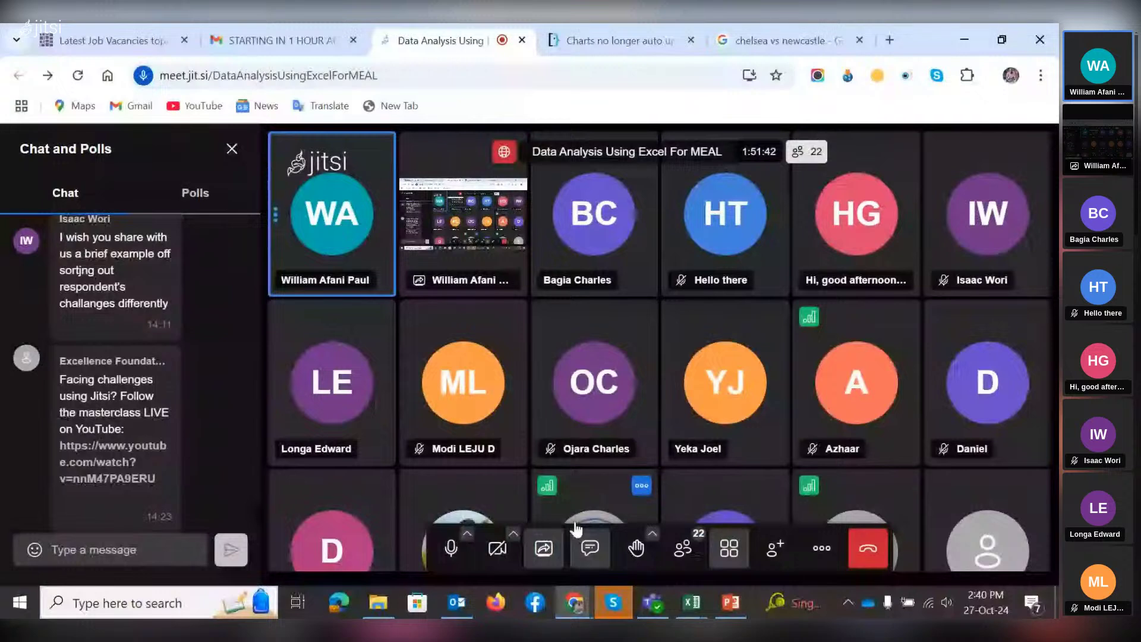
{"action": "mouse_move", "coordinate": [694, 612]}
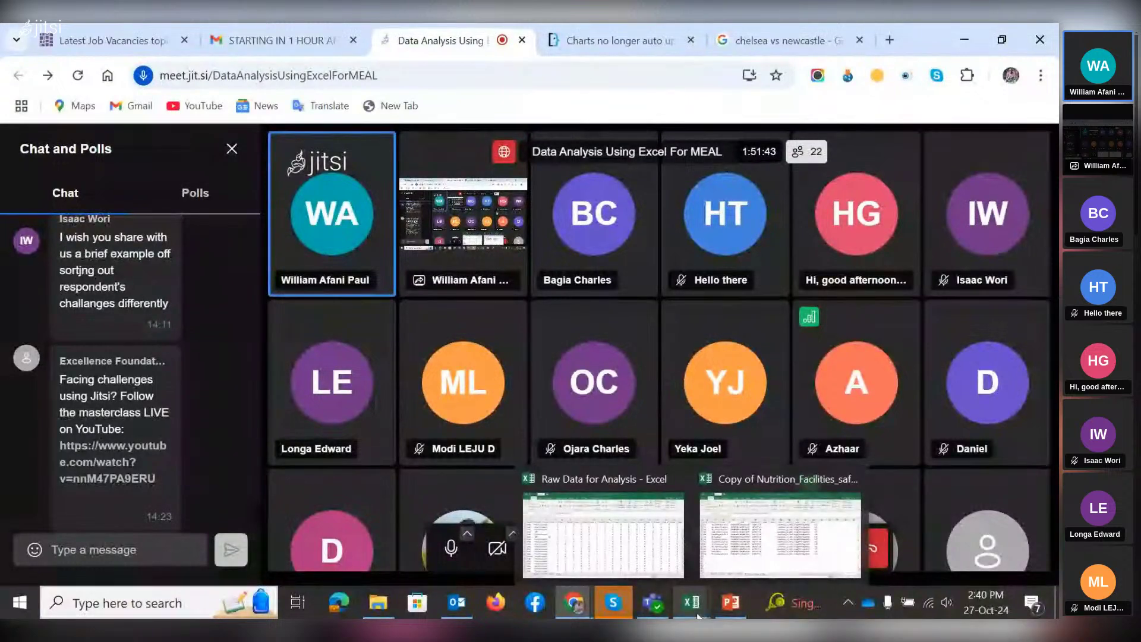
{"action": "left_click", "coordinate": [640, 538]}
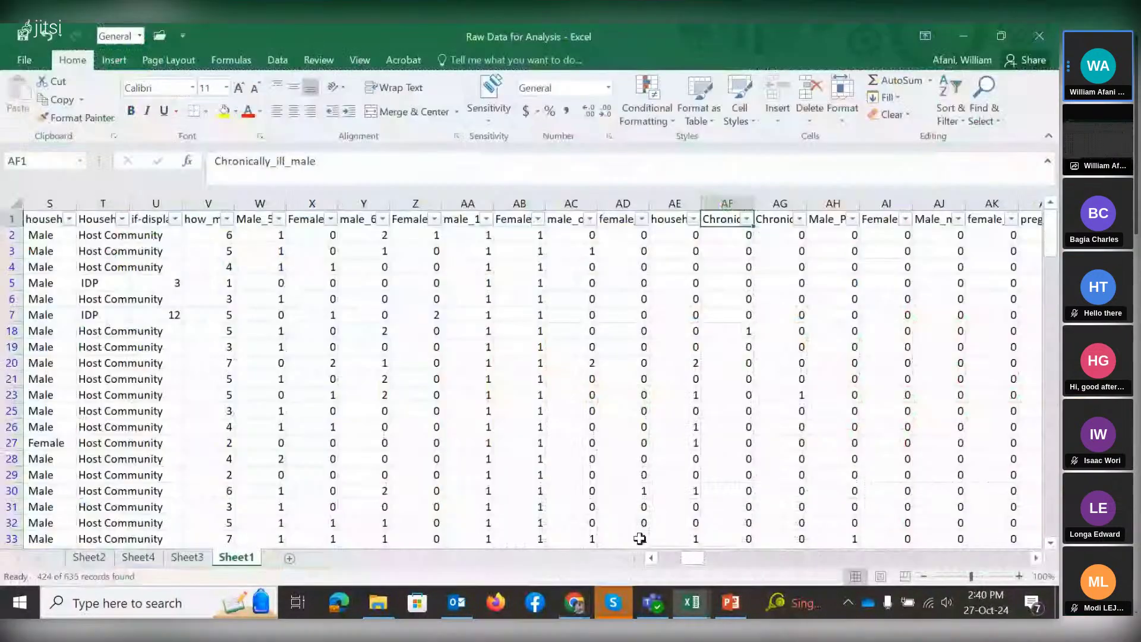
Filter the female_over_60yrs column to show only rows with the value 0.
{"action": "left_click", "coordinate": [625, 221]}
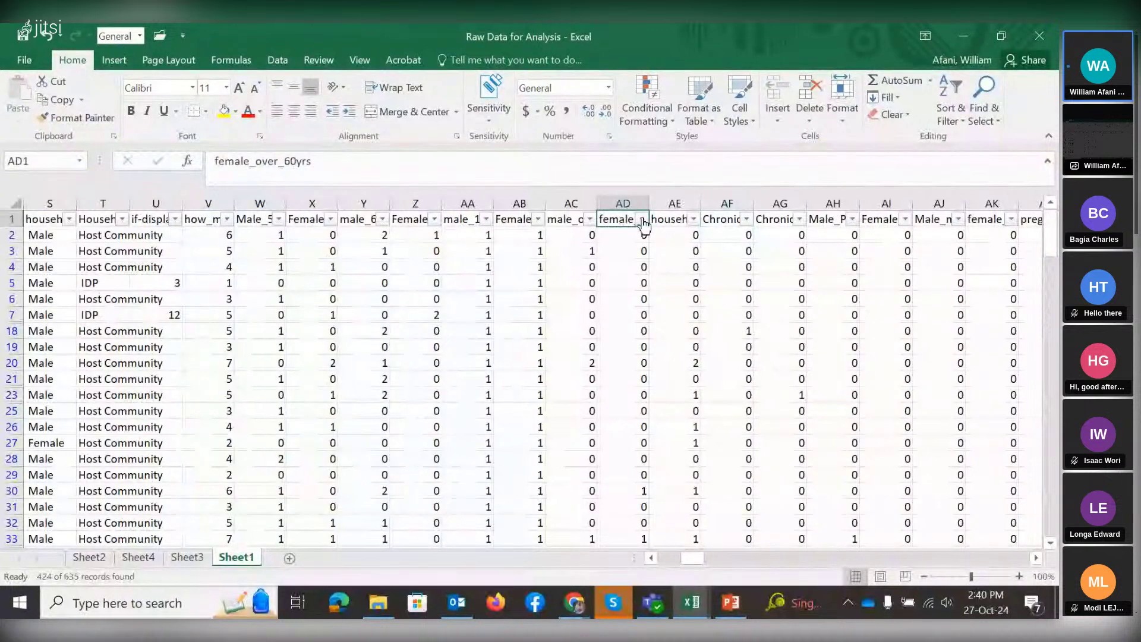
{"action": "left_click", "coordinate": [642, 220]}
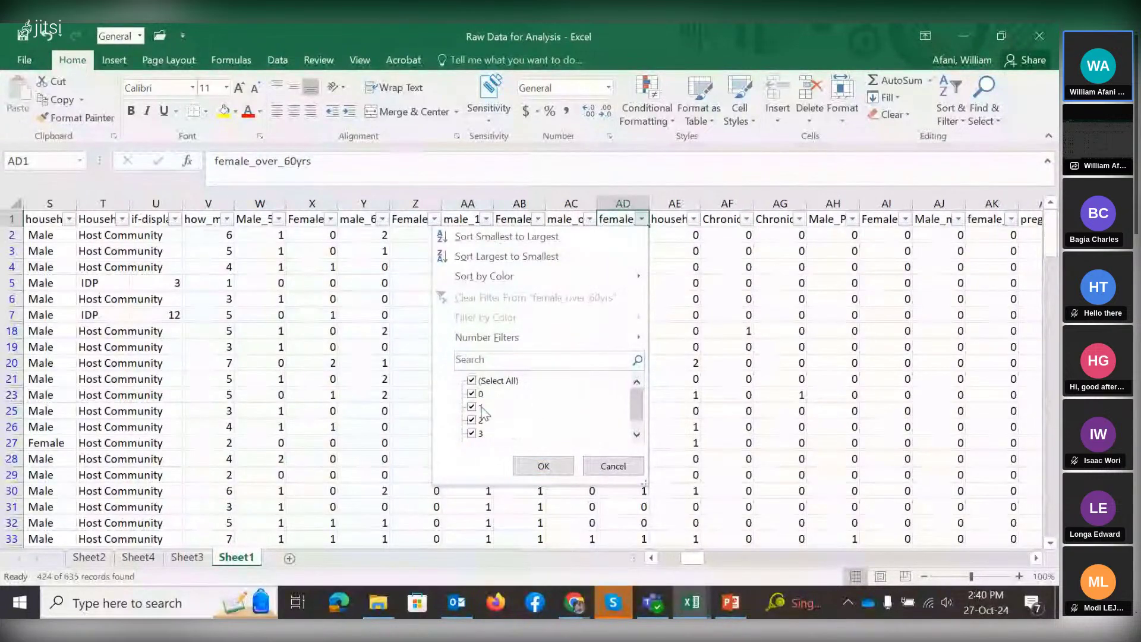
{"action": "left_click", "coordinate": [471, 380]}
{"action": "left_click", "coordinate": [473, 395]}
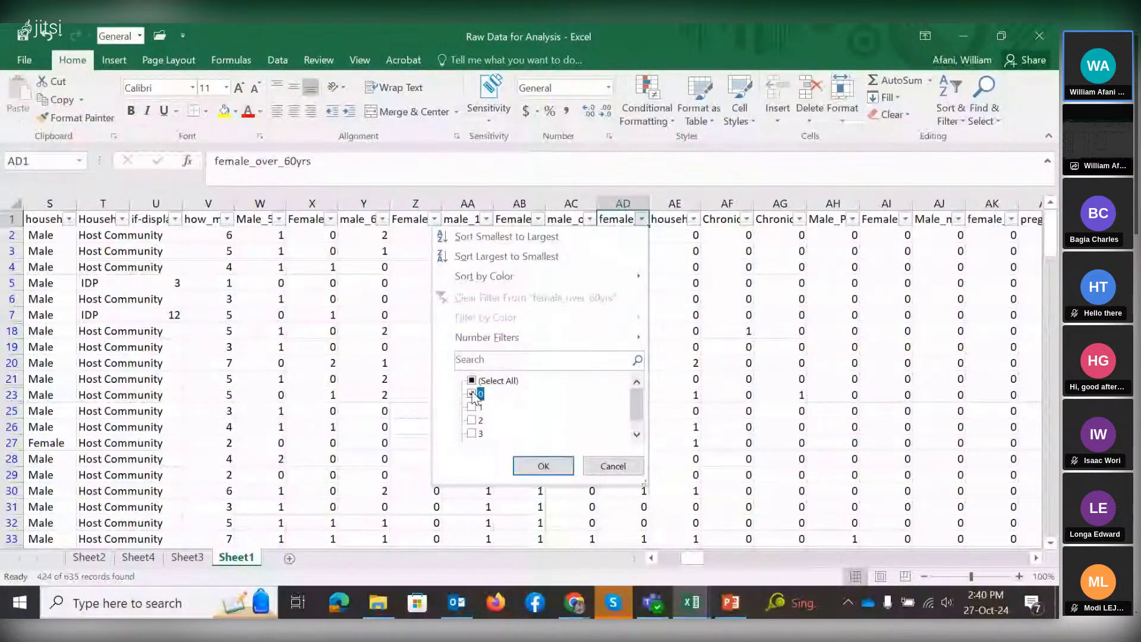
{"action": "left_click", "coordinate": [541, 465]}
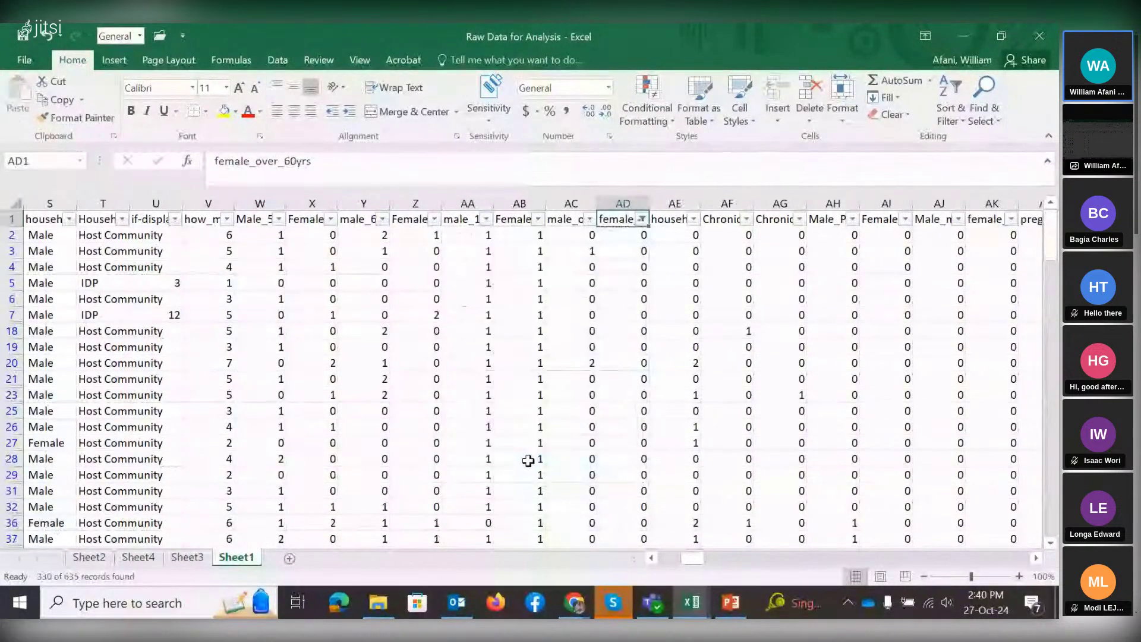
Look over the filtered rows and reselect all values in the female_over_60yrs filter.
{"action": "mouse_move", "coordinate": [1052, 250]}
{"action": "left_mouse_down"}
{"action": "mouse_move", "coordinate": [1059, 528]}
{"action": "mouse_move", "coordinate": [1051, 244]}
{"action": "left_mouse_up"}
{"action": "left_click", "coordinate": [642, 218]}
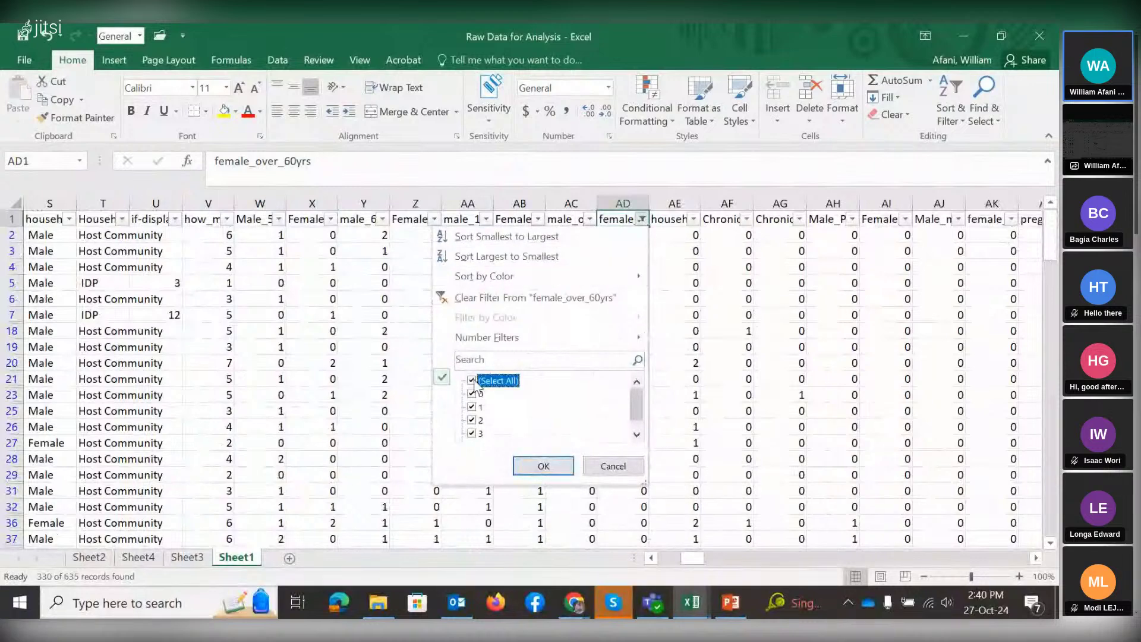
{"action": "left_click", "coordinate": [543, 466]}
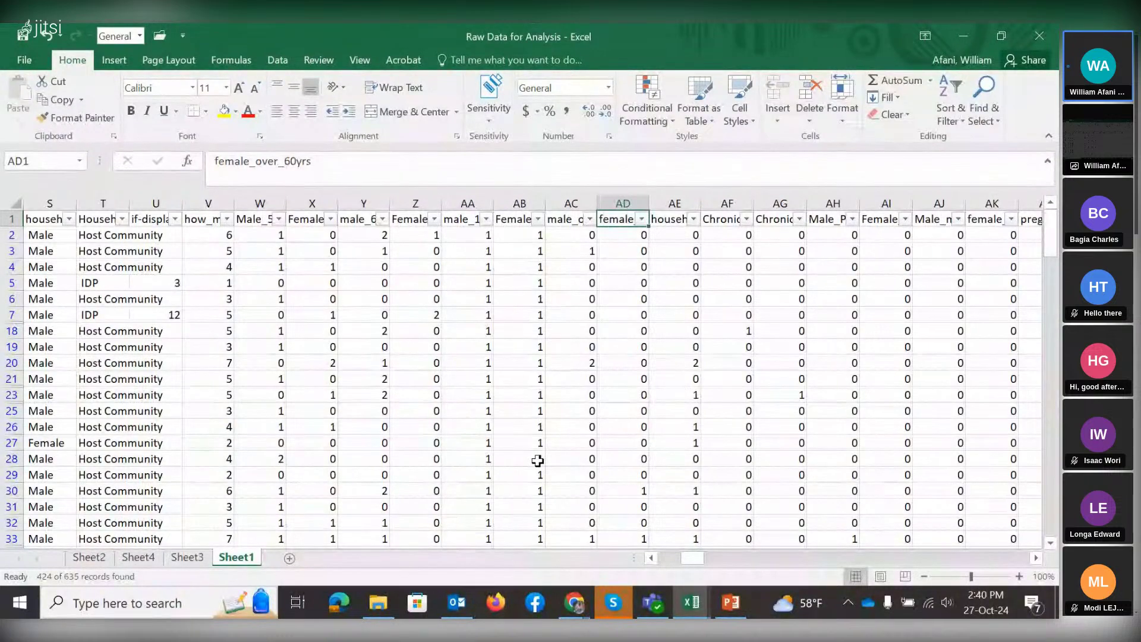
Review the column headers from household_vulnerability through pregnant_lactating_women, Education, Receive_assistance and Kind_of_support.
{"action": "key", "text": "Right"}
{"action": "key", "text": "Right"}
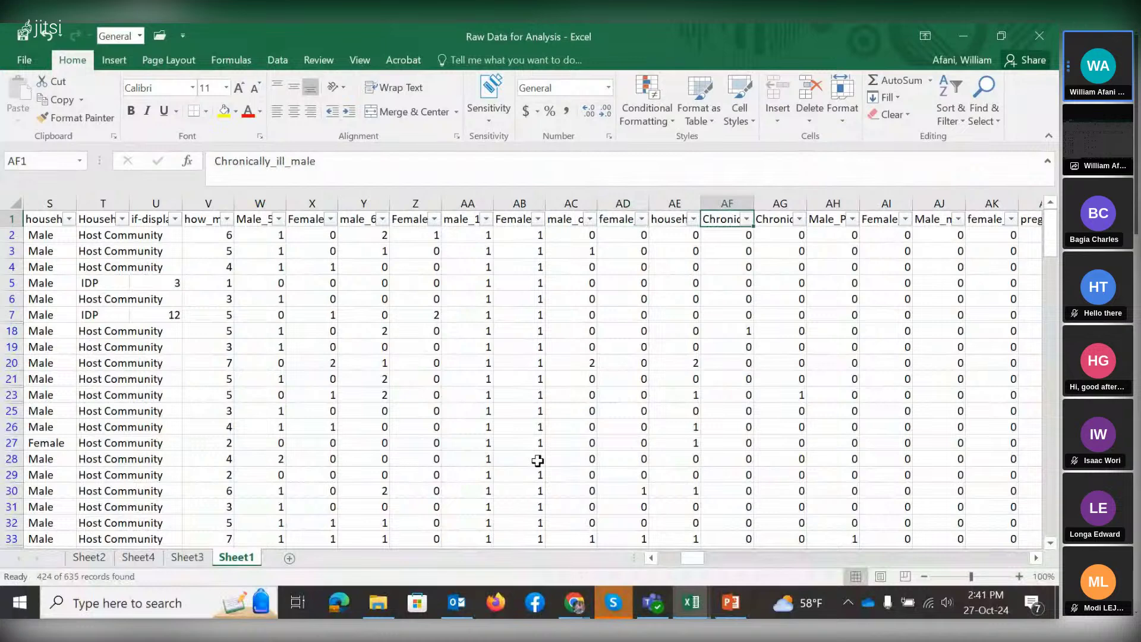
{"action": "key", "text": "Right"}
{"action": "key", "text": "Right"}
{"action": "key", "text": "Right"}
{"action": "key", "text": "Right"}
{"action": "key", "text": "Right"}
{"action": "key", "text": "Right"}
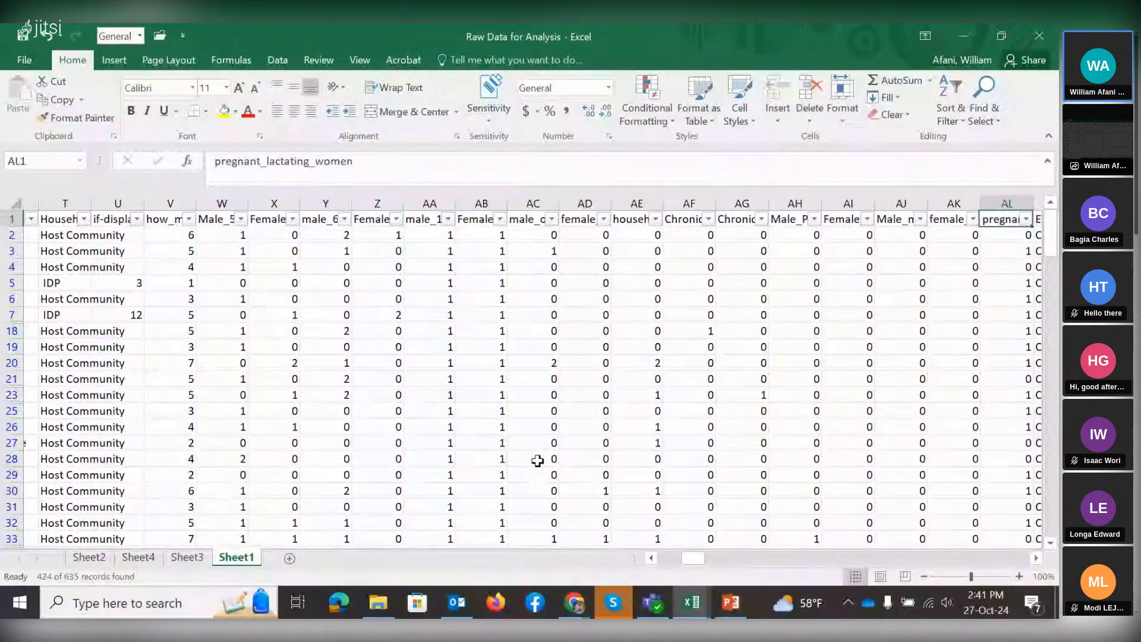
{"action": "key", "text": "Right"}
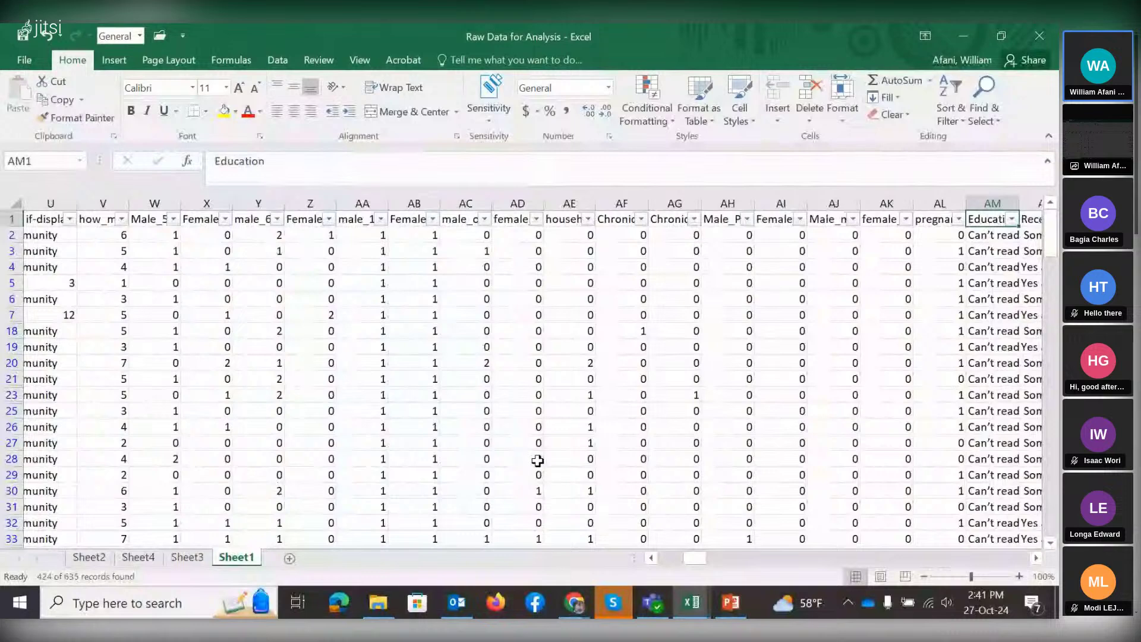
{"action": "key", "text": "Right"}
{"action": "key", "text": "Right"}
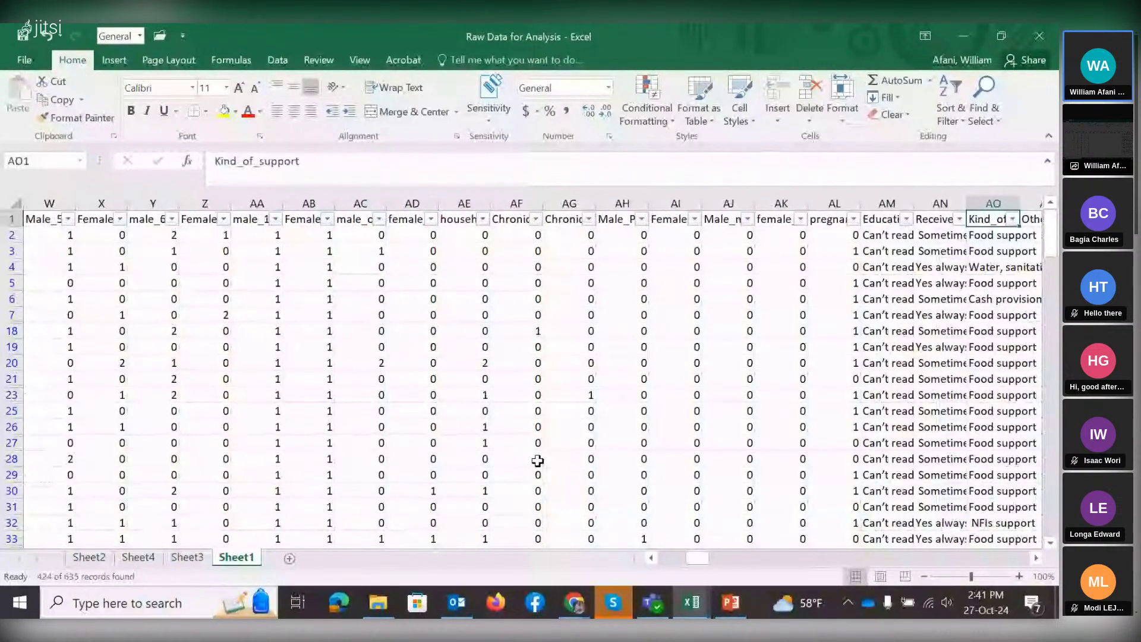
Check the education levels in the Education column's filter list for inconsistent entries, keeping all values selected.
{"action": "left_click", "coordinate": [883, 220]}
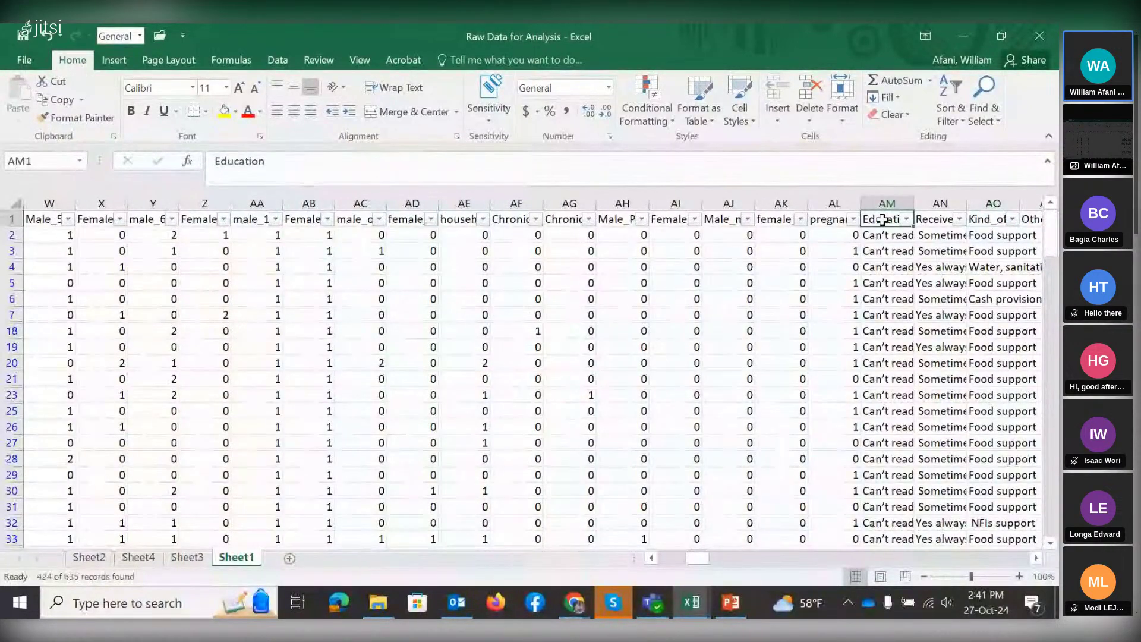
{"action": "left_click", "coordinate": [907, 219]}
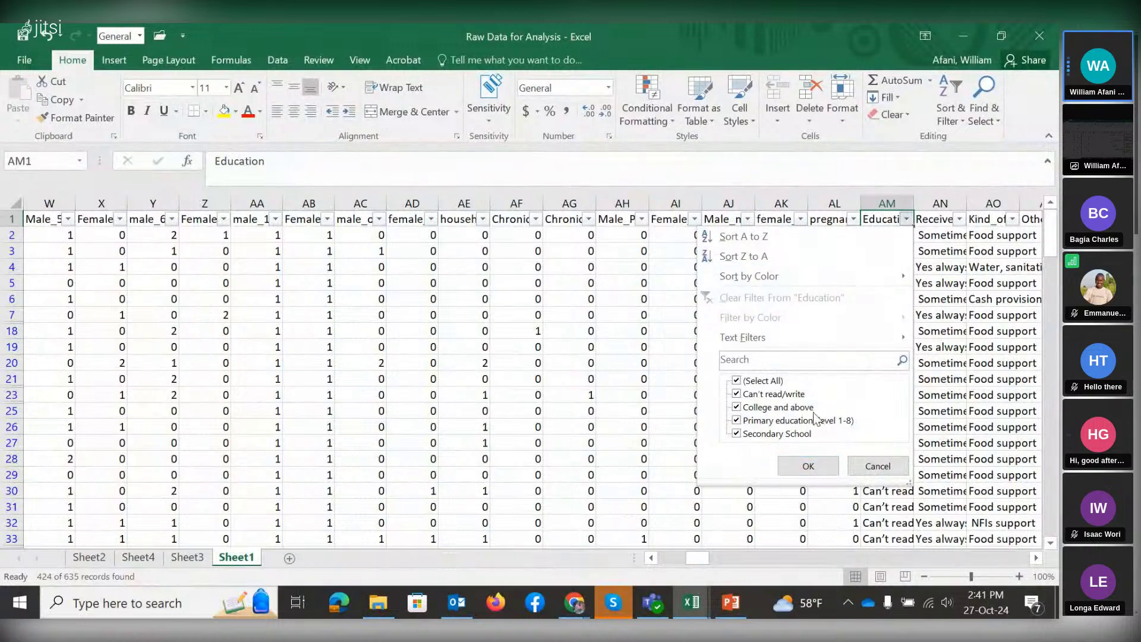
{"action": "left_click", "coordinate": [809, 468]}
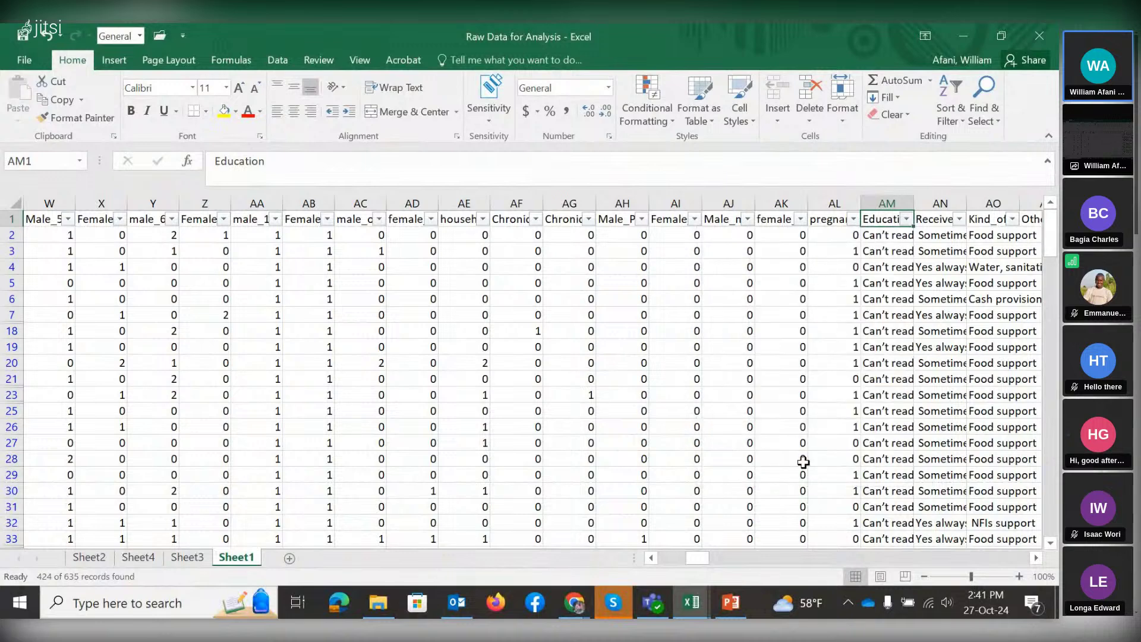
Check the answers in the Receive_assistance column's filter list for inconsistent entries, keeping all values selected.
{"action": "key", "text": "Right"}
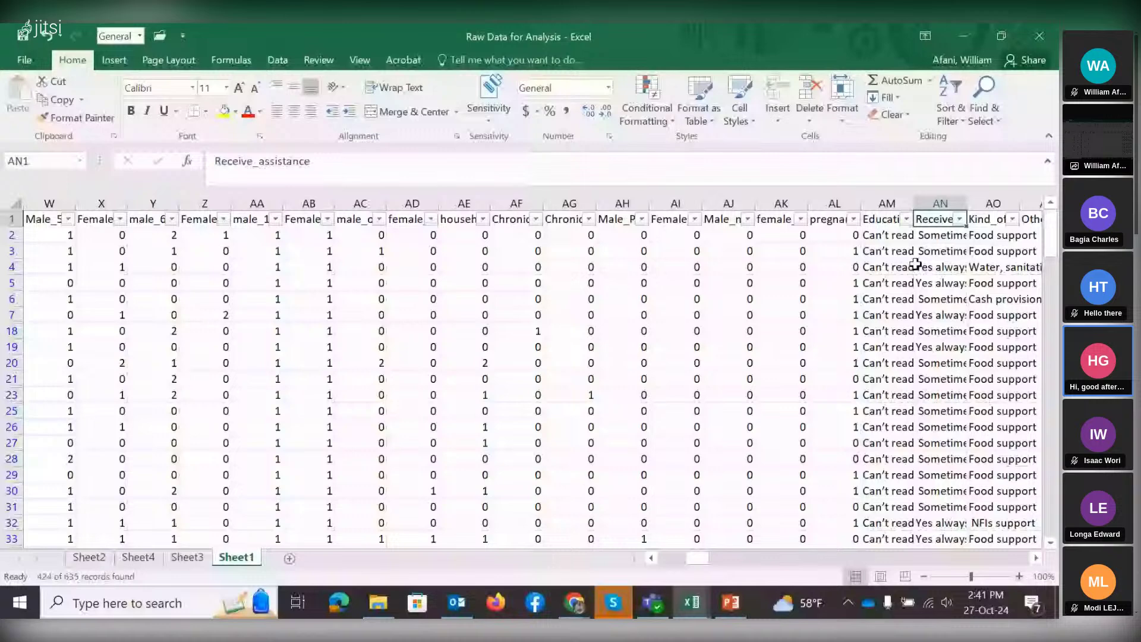
{"action": "left_click", "coordinate": [959, 219]}
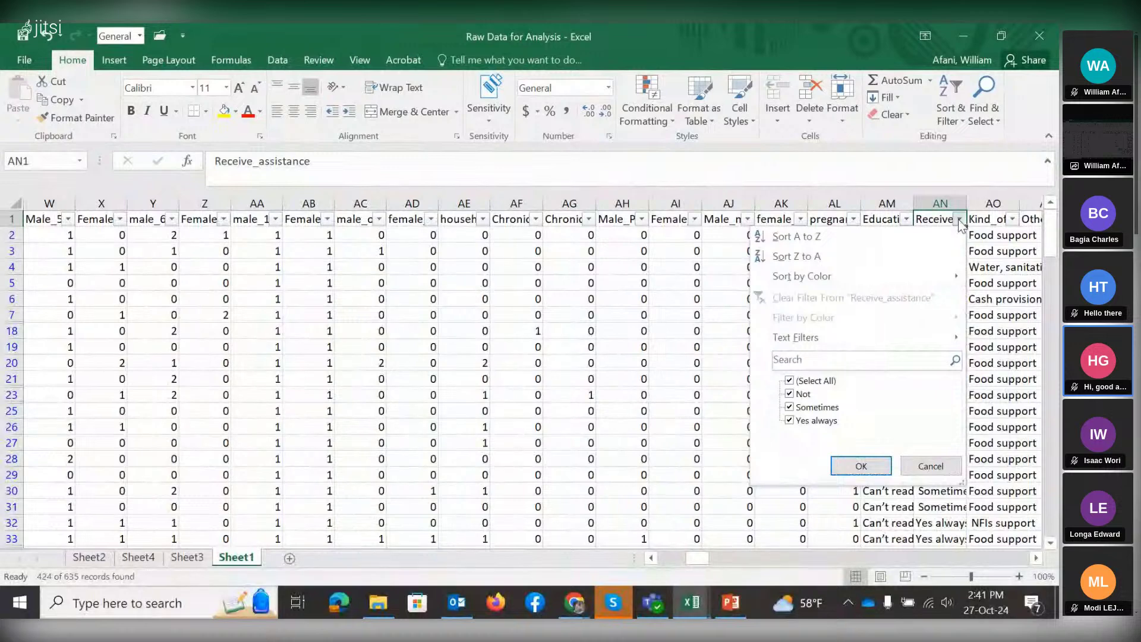
{"action": "left_click", "coordinate": [862, 465]}
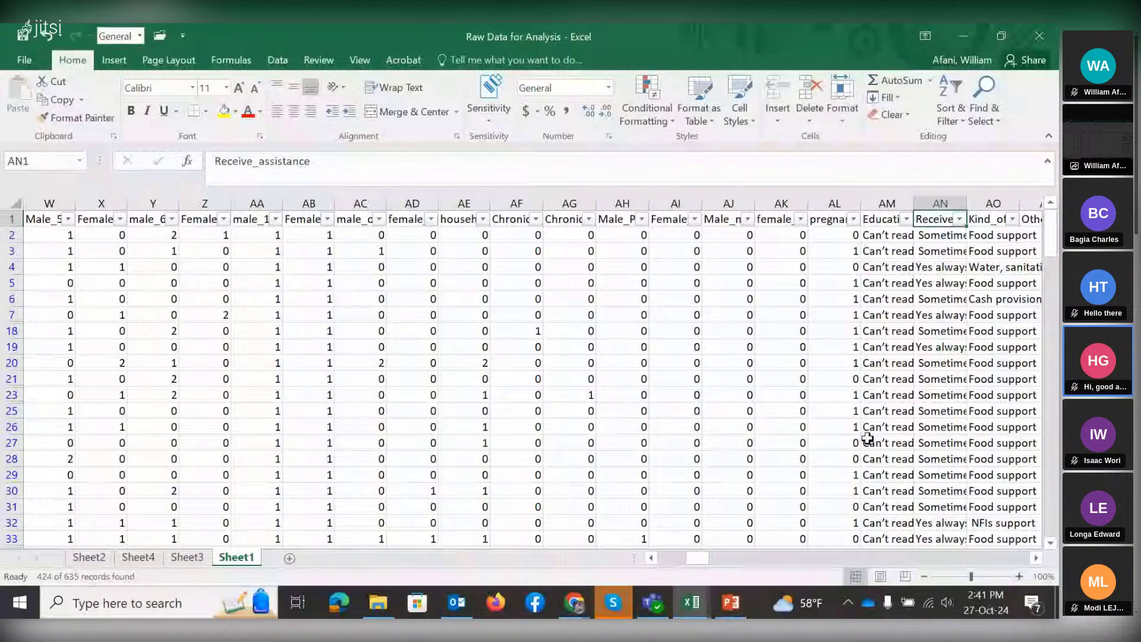
Look over the columns from Kind_of_support through the hygiene and preferred-option columns up to the water access ones.
{"action": "left_click", "coordinate": [1036, 558]}
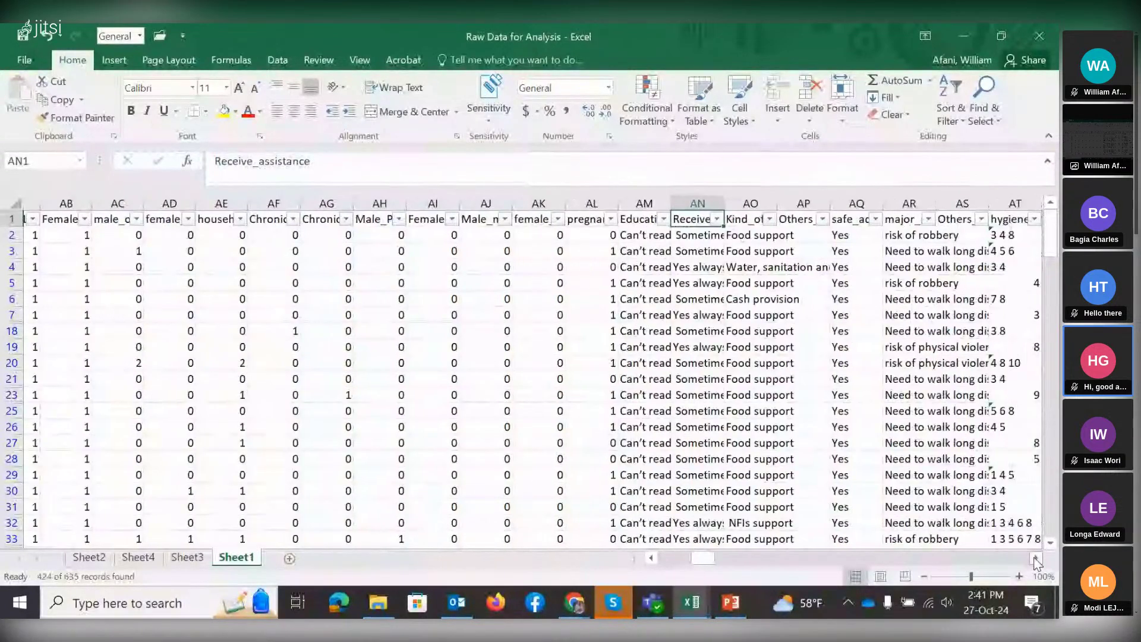
{"action": "left_click", "coordinate": [1037, 558]}
{"action": "left_click", "coordinate": [1036, 558]}
{"action": "left_click", "coordinate": [1037, 558]}
{"action": "left_click", "coordinate": [1036, 558]}
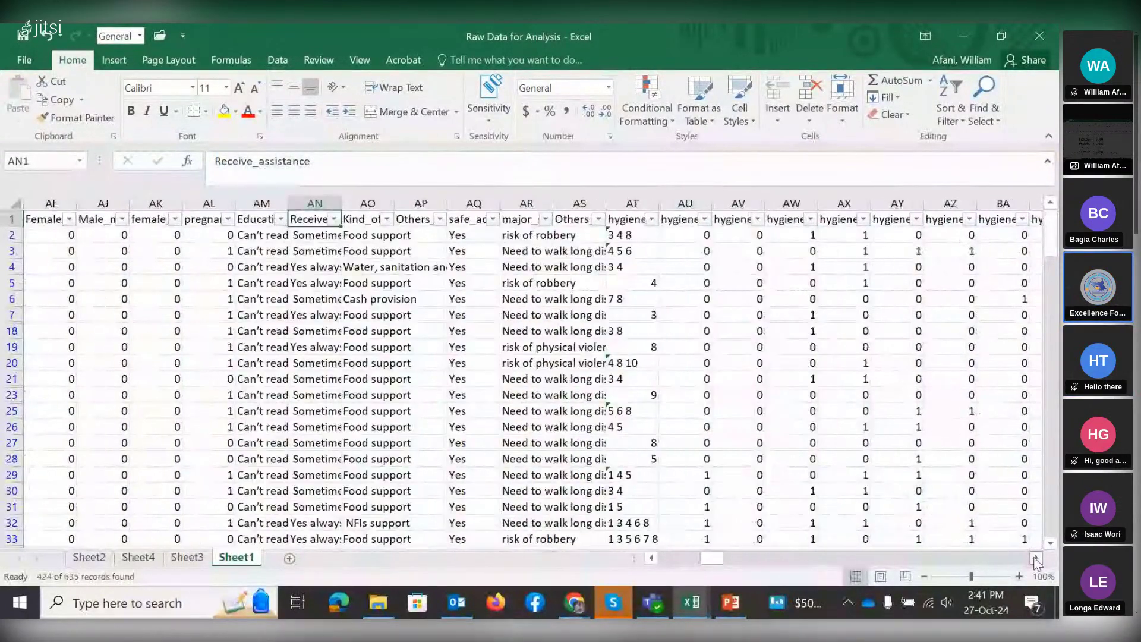
{"action": "left_click", "coordinate": [1037, 558]}
{"action": "left_click", "coordinate": [1036, 558]}
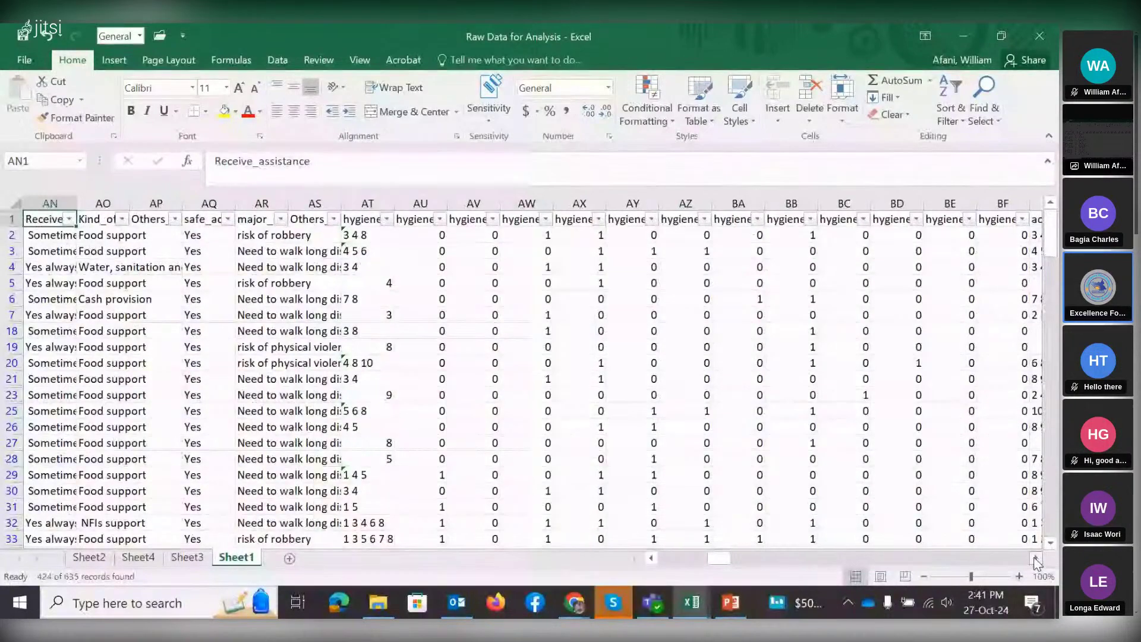
{"action": "left_click", "coordinate": [1036, 558]}
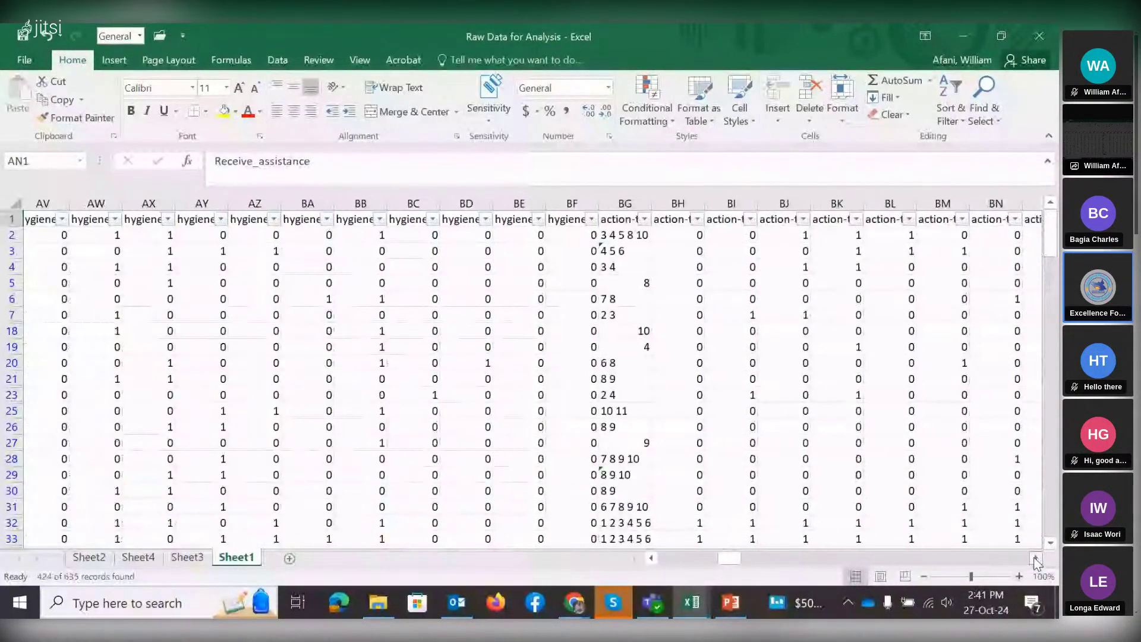
{"action": "left_click", "coordinate": [1037, 559]}
{"action": "left_click", "coordinate": [1037, 558]}
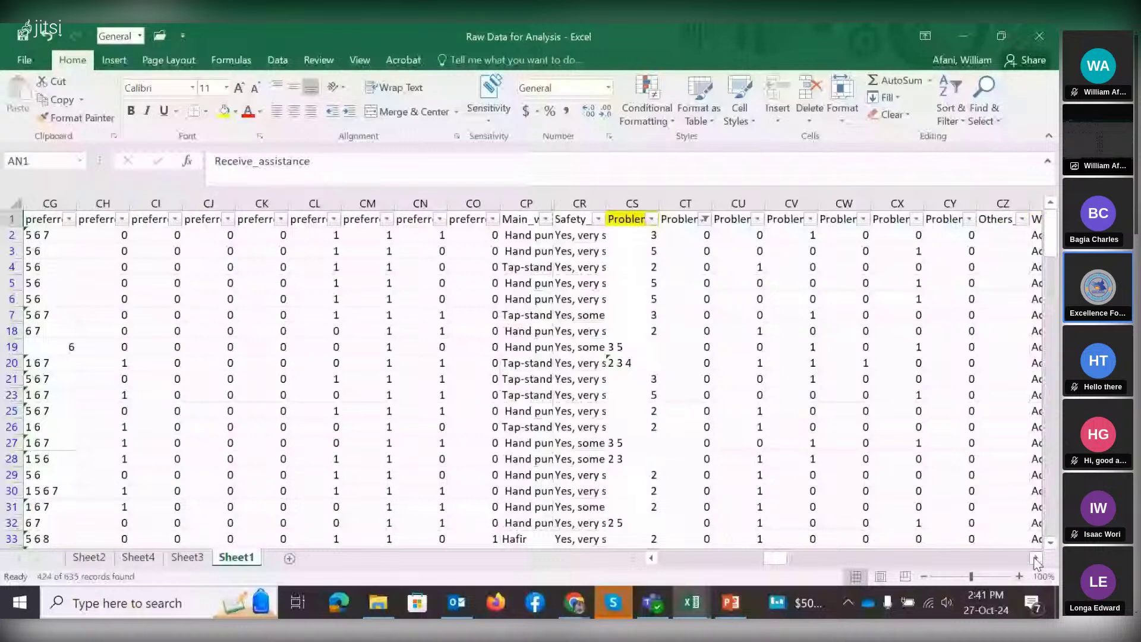
Read the full headers of the Problems_with_water_access column and its neighbouring No problems column.
{"action": "left_click", "coordinate": [680, 220]}
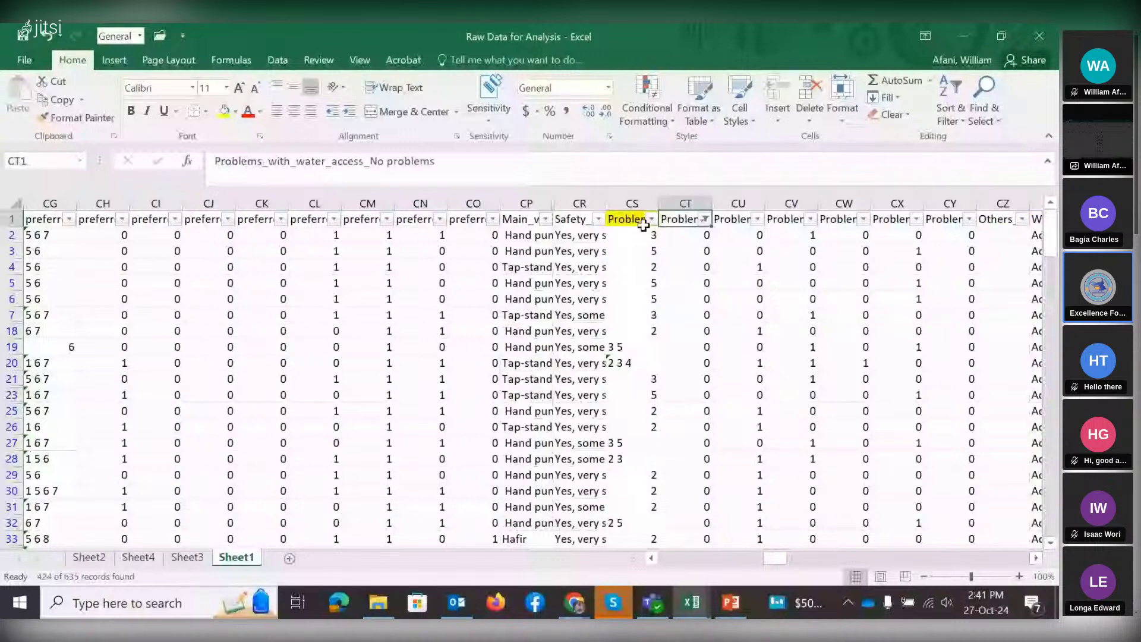
{"action": "left_click", "coordinate": [629, 220]}
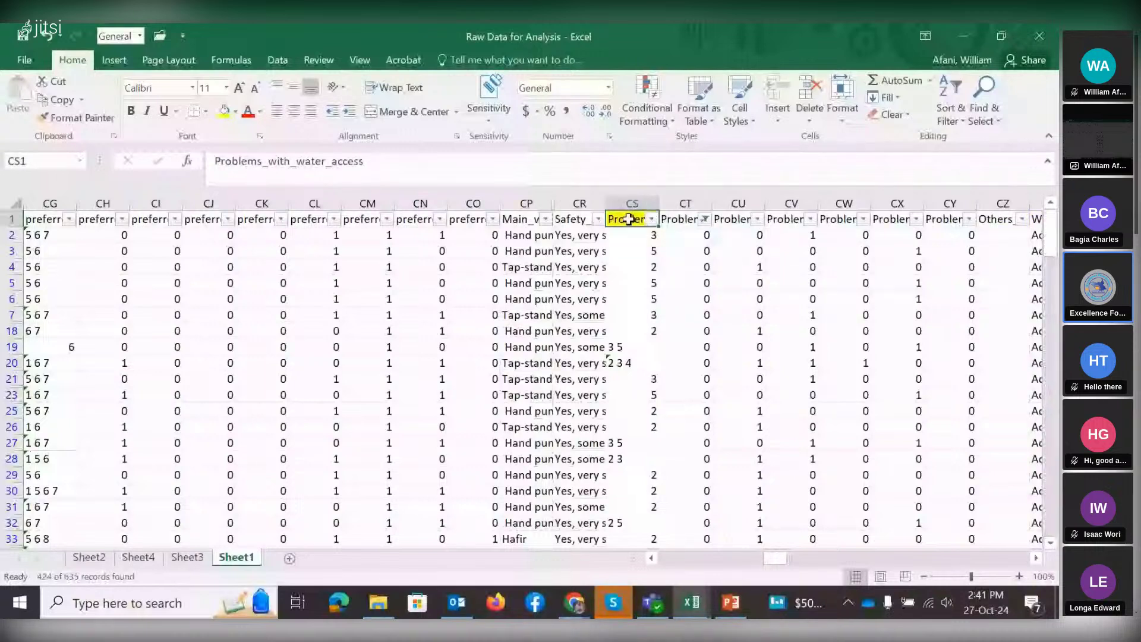
{"action": "left_click", "coordinate": [587, 220]}
{"action": "left_click", "coordinate": [620, 220]}
Look over the columns after Problems_with_water_access, through water collection times, containers and water treatment, up to the household toilet and latrine ones.
{"action": "left_click", "coordinate": [1037, 558]}
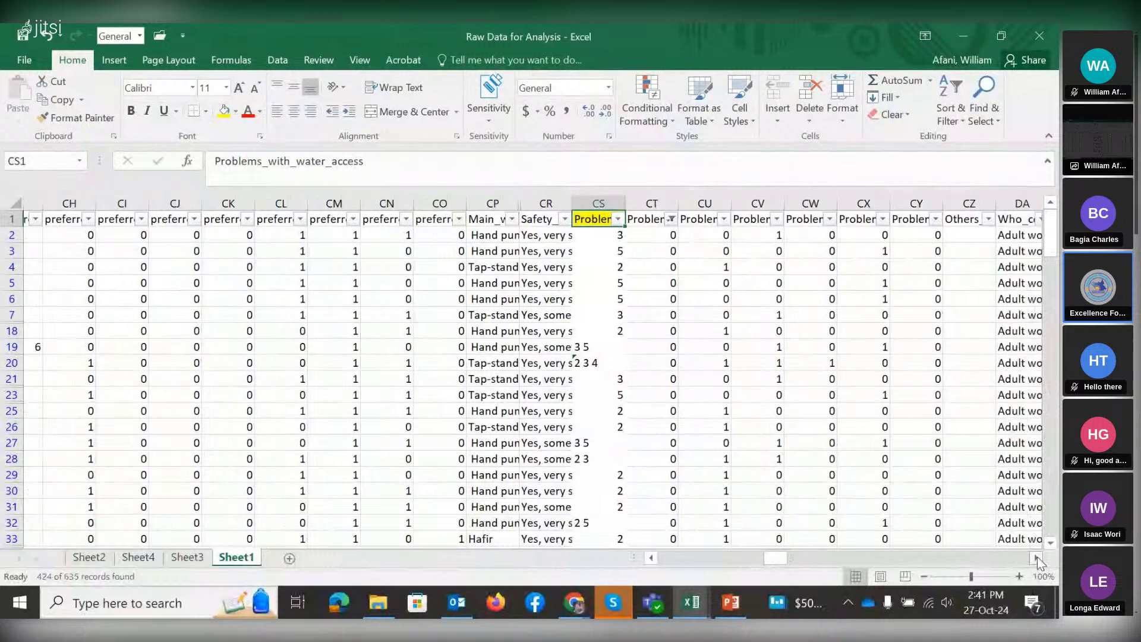
{"action": "left_click", "coordinate": [1037, 558]}
{"action": "left_click", "coordinate": [1037, 557]}
{"action": "left_click", "coordinate": [1037, 558]}
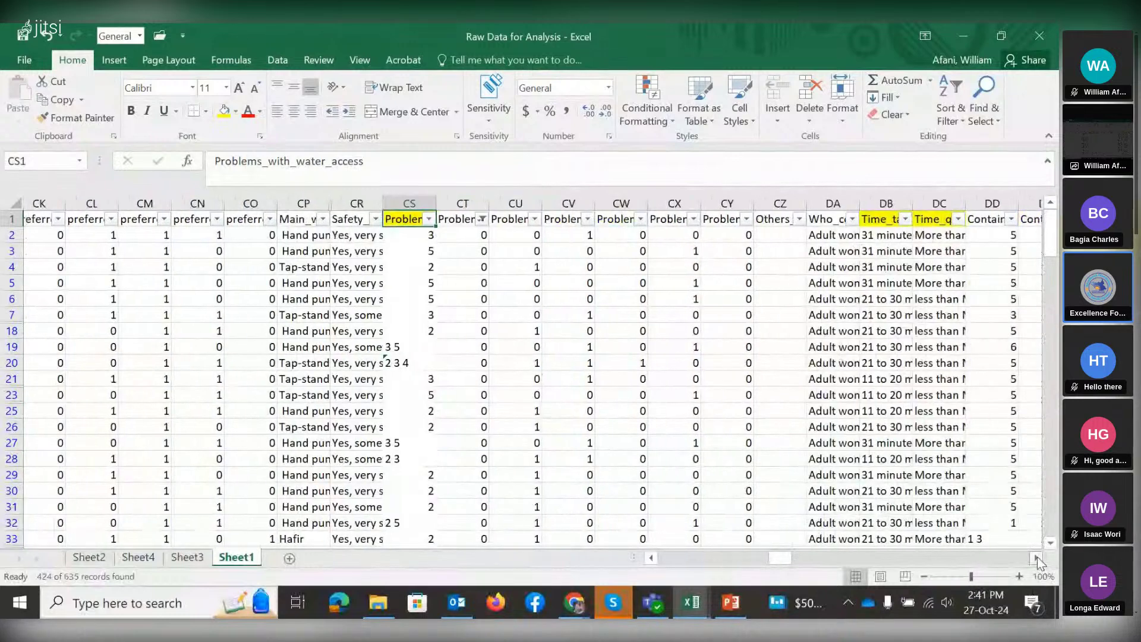
{"action": "left_click", "coordinate": [1037, 558]}
{"action": "left_click", "coordinate": [1037, 558]}
{"action": "left_click", "coordinate": [1037, 558]}
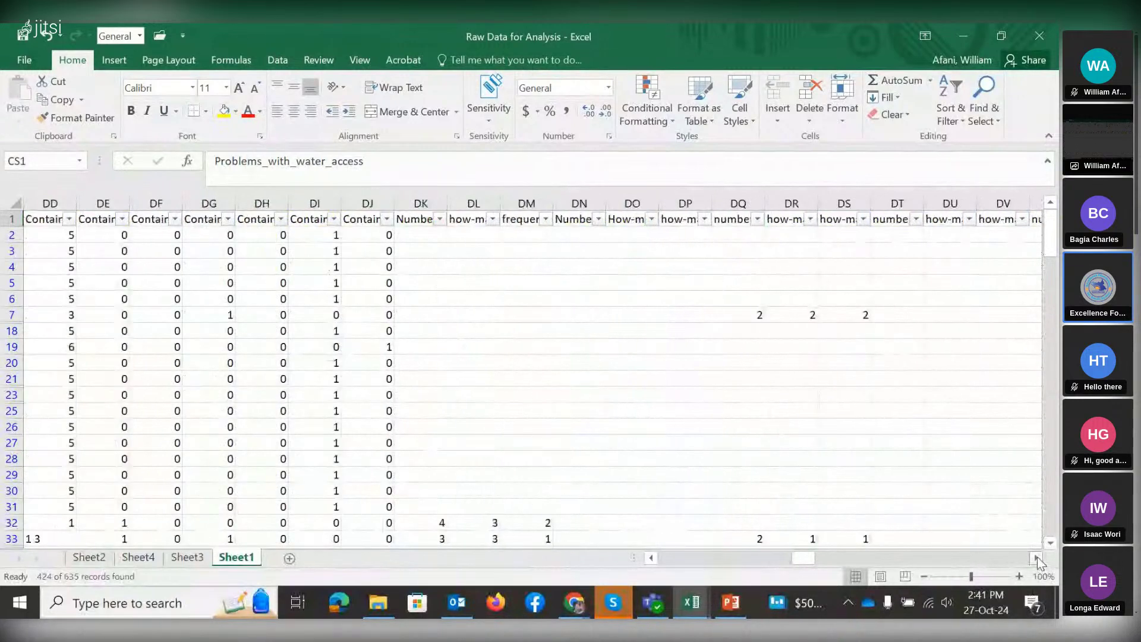
{"action": "left_click", "coordinate": [1037, 558]}
{"action": "left_click", "coordinate": [1037, 557]}
{"action": "left_click", "coordinate": [1036, 558]}
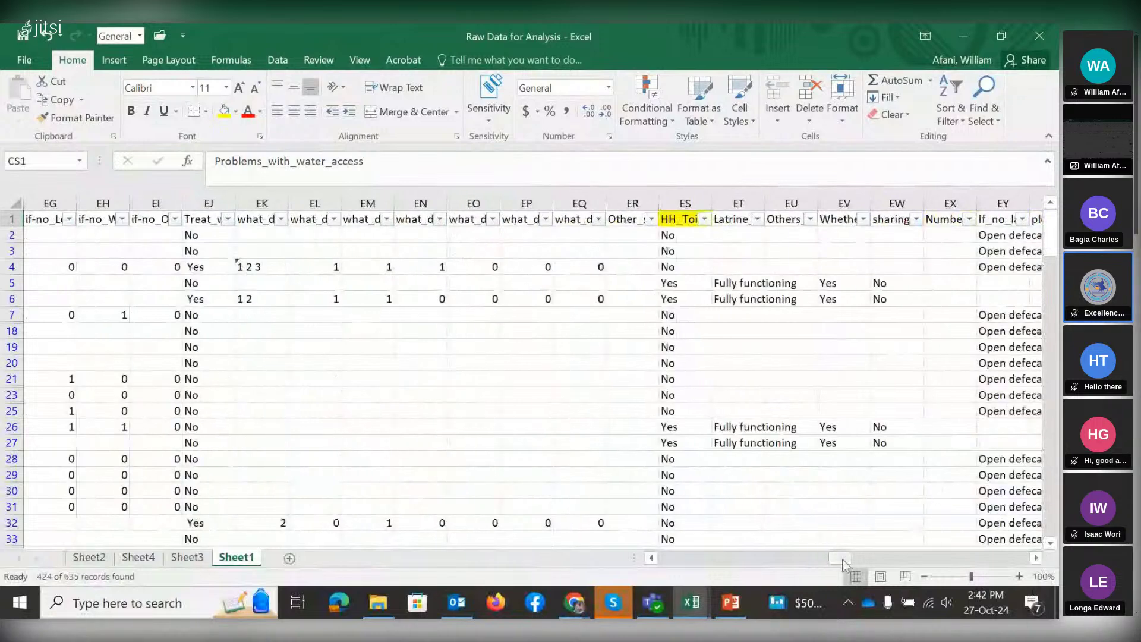
Switch to the Jitsi meeting in Chrome and unmute the microphone.
{"action": "mouse_move", "coordinate": [568, 603]}
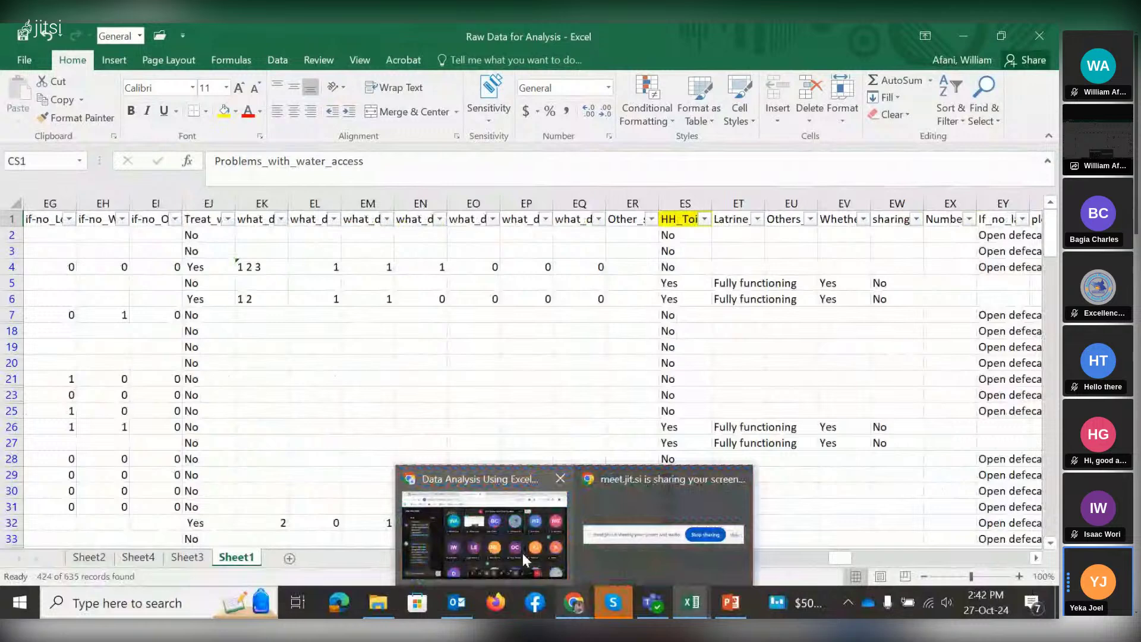
{"action": "left_click", "coordinate": [523, 553]}
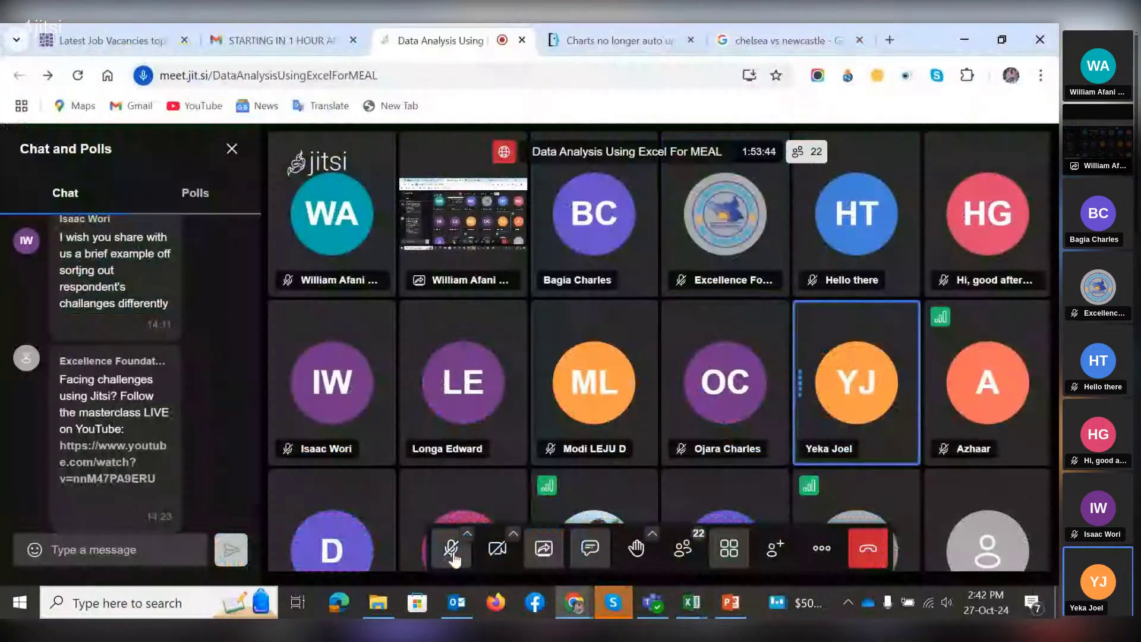
{"action": "left_click", "coordinate": [450, 548]}
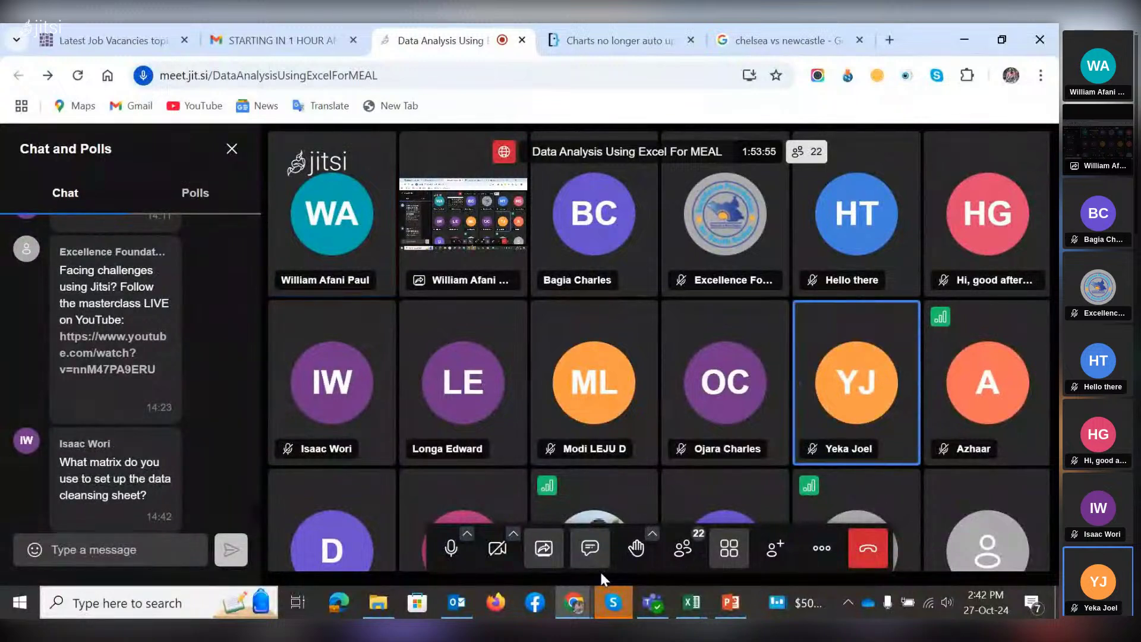
Switch to the PowerPoint presentation and show slide 5 on inserting "N/A" for missing data and cleaning single selection questions.
{"action": "mouse_move", "coordinate": [702, 604]}
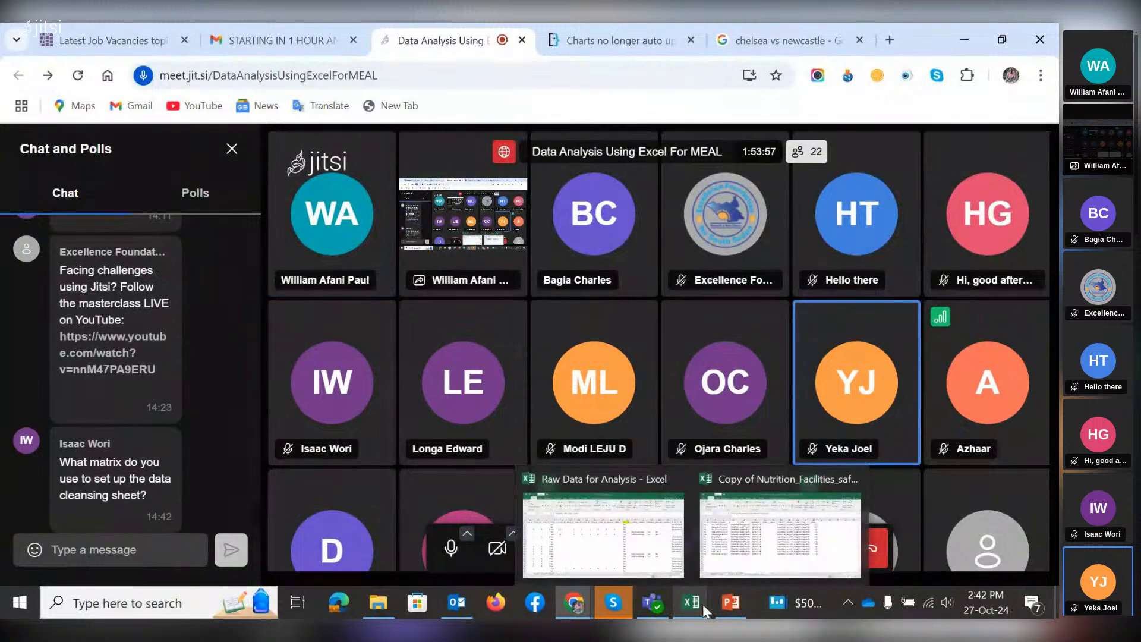
{"action": "mouse_move", "coordinate": [682, 574]}
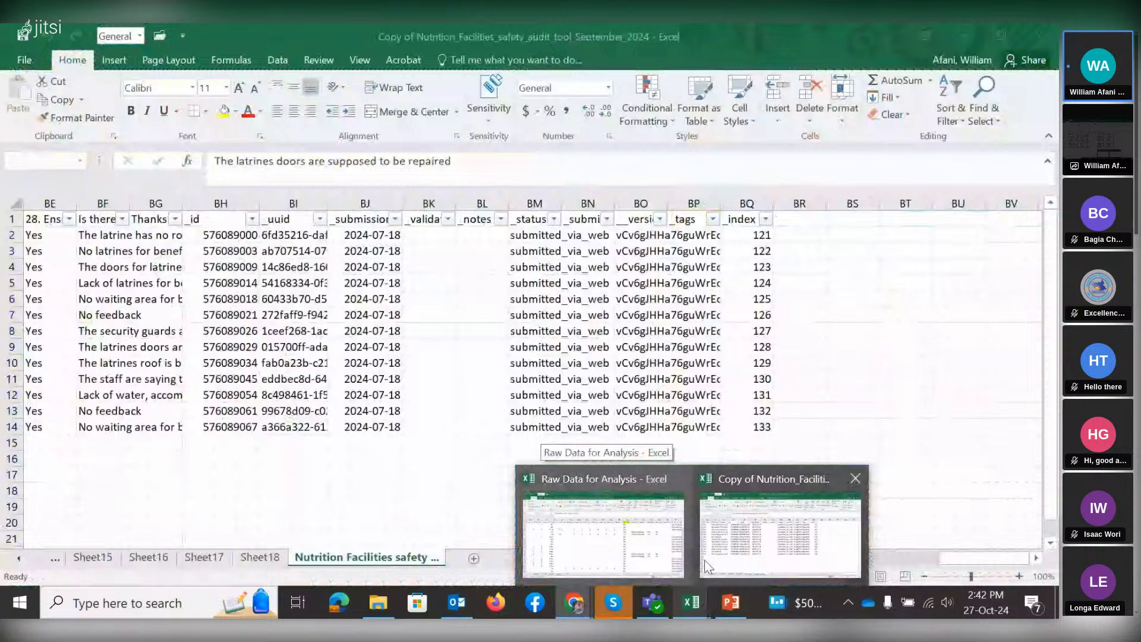
{"action": "left_click", "coordinate": [733, 602]}
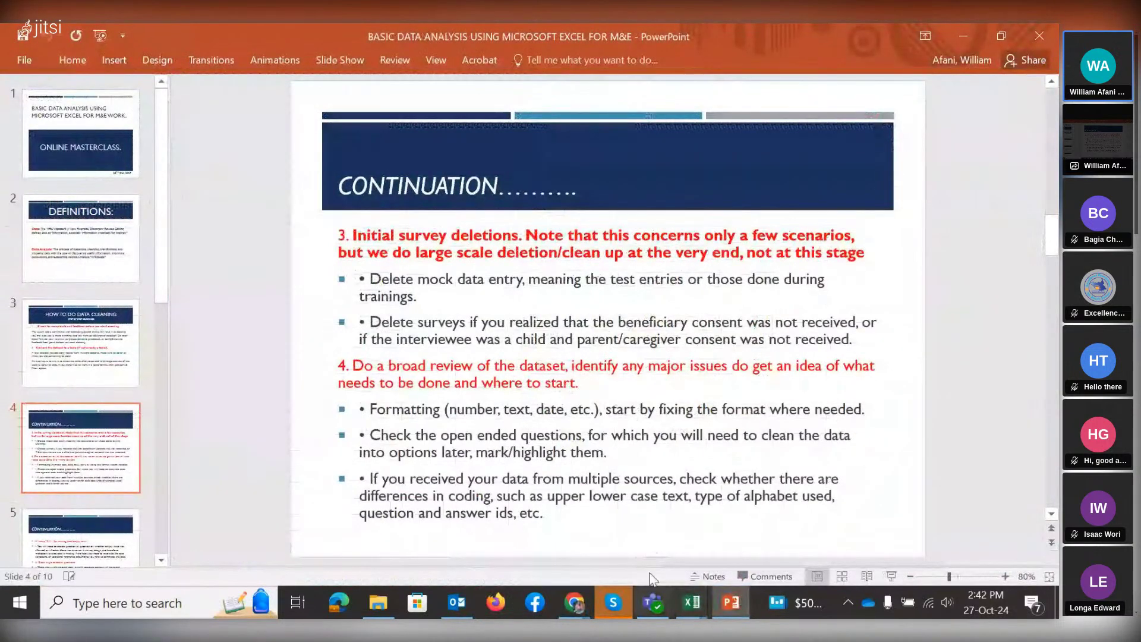
{"action": "scroll", "coordinate": [910, 459], "scroll_direction": "down", "scroll_amount": 1}
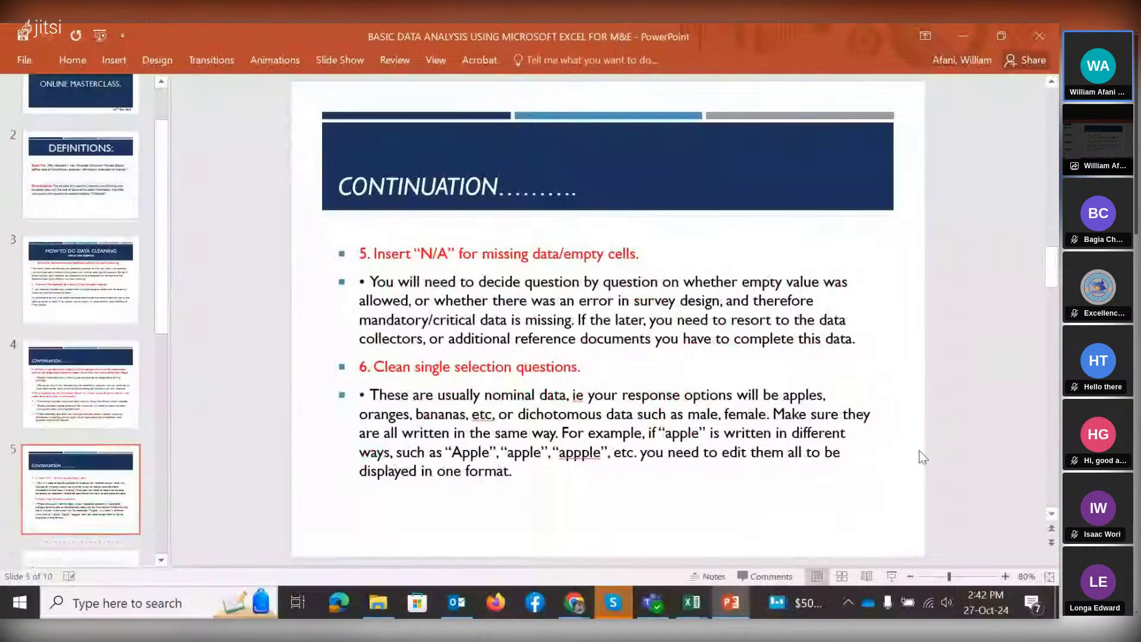
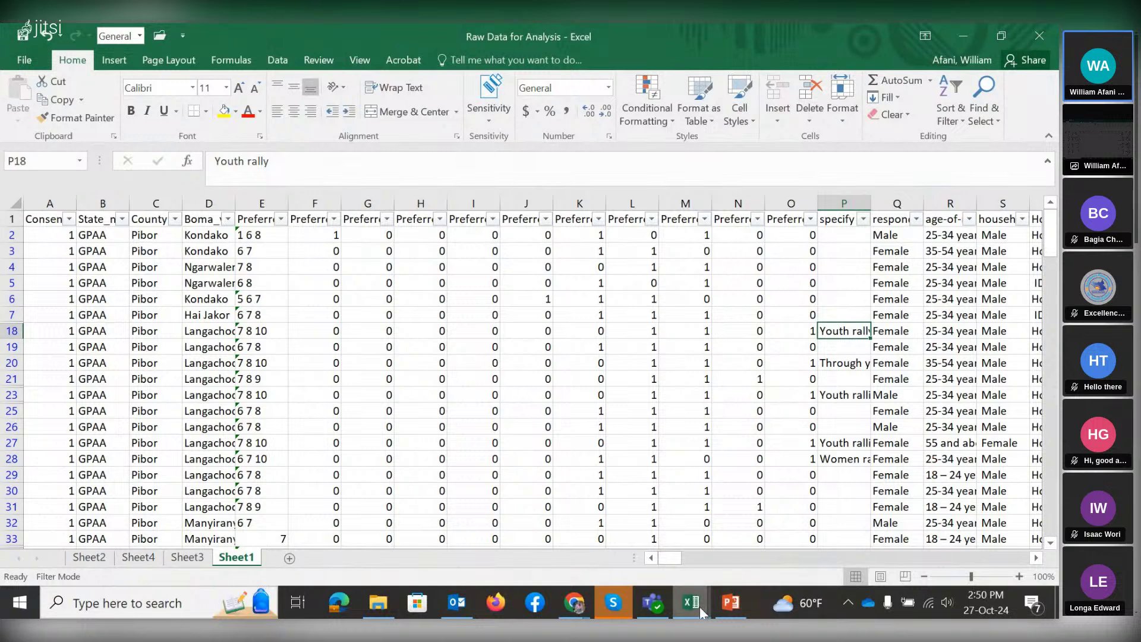
Open the recent Dummy_Data_for_Masterclass_Online_Session workbook dated 2024-10-26 from File Explorer.
{"action": "mouse_move", "coordinate": [701, 606]}
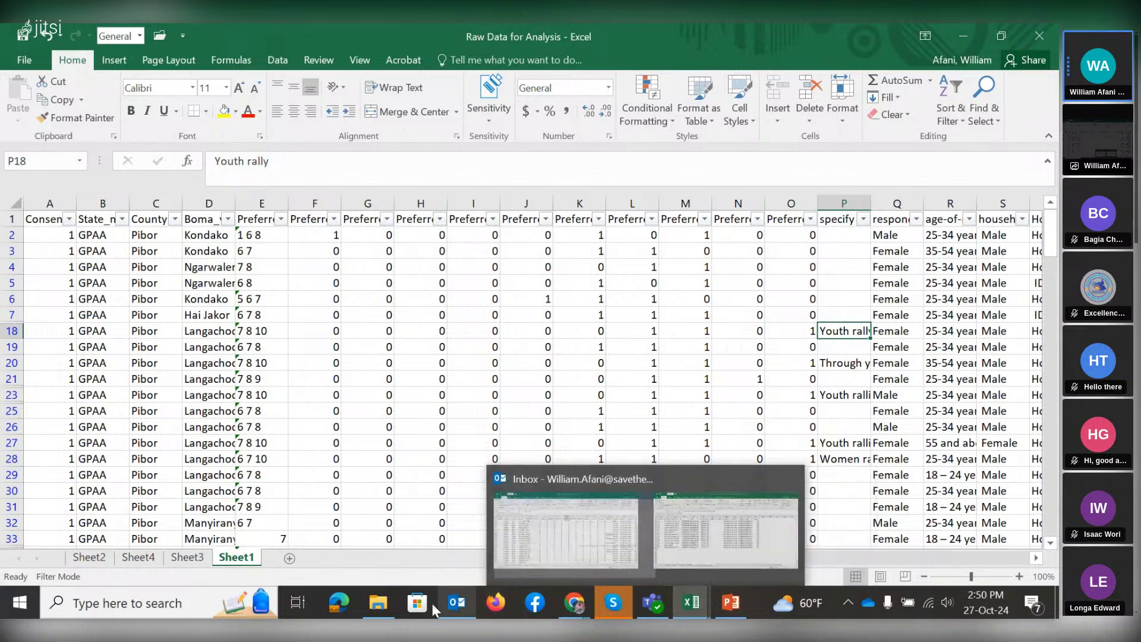
{"action": "left_click", "coordinate": [379, 604]}
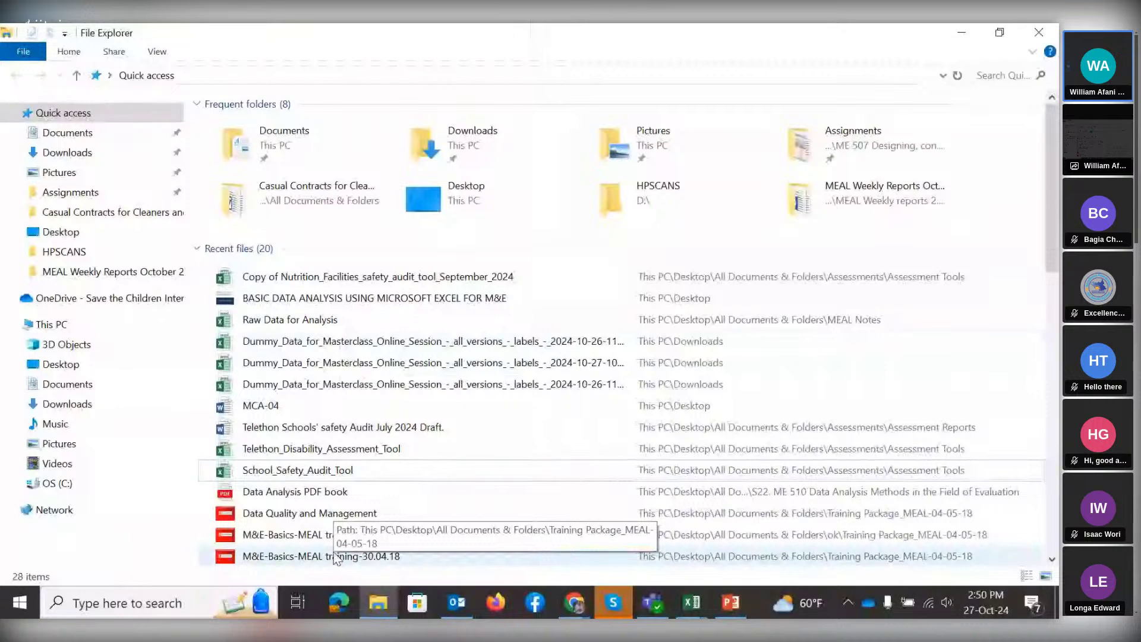
{"action": "double_click", "coordinate": [302, 343]}
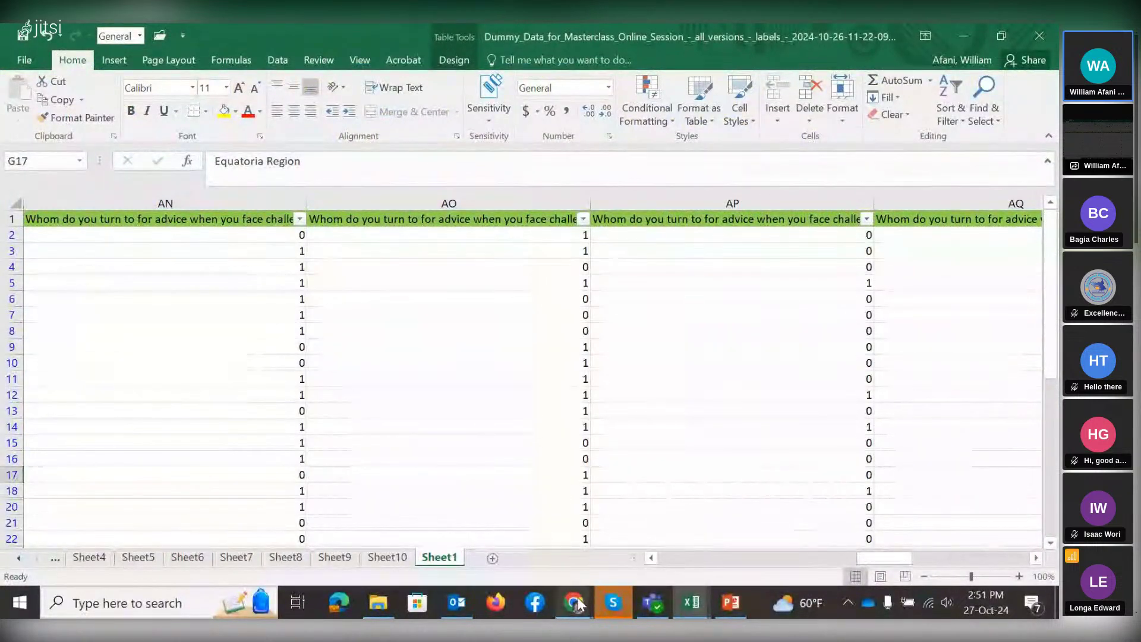
Switch to the Jitsi meeting in Chrome and check the participants and chat messages.
{"action": "mouse_move", "coordinate": [579, 602]}
{"action": "left_click", "coordinate": [532, 524]}
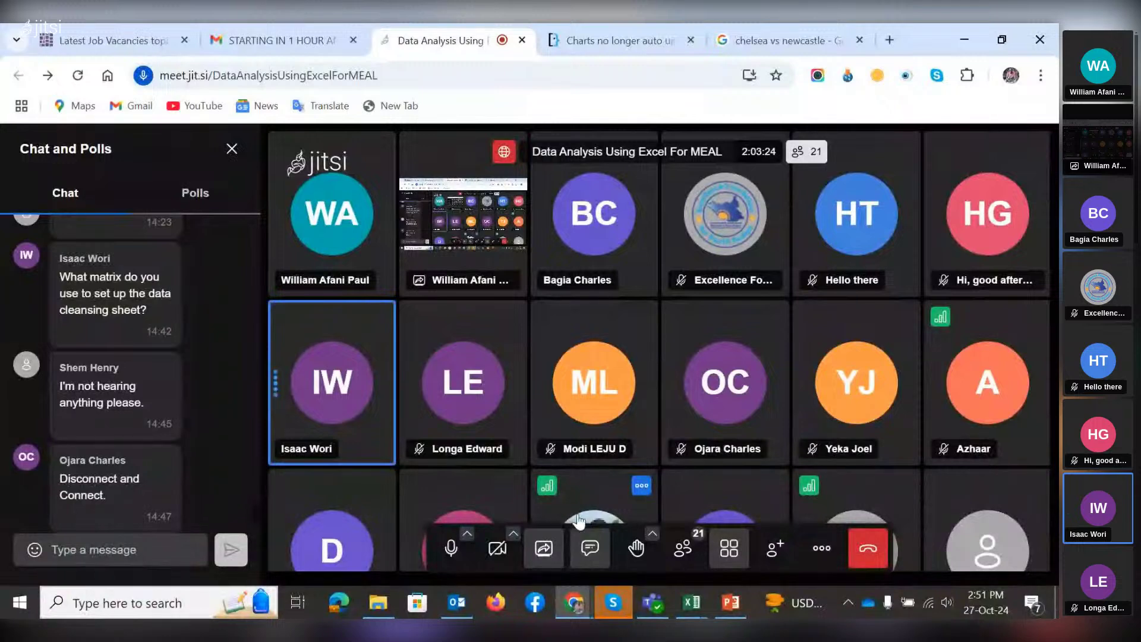
{"action": "mouse_move", "coordinate": [700, 616]}
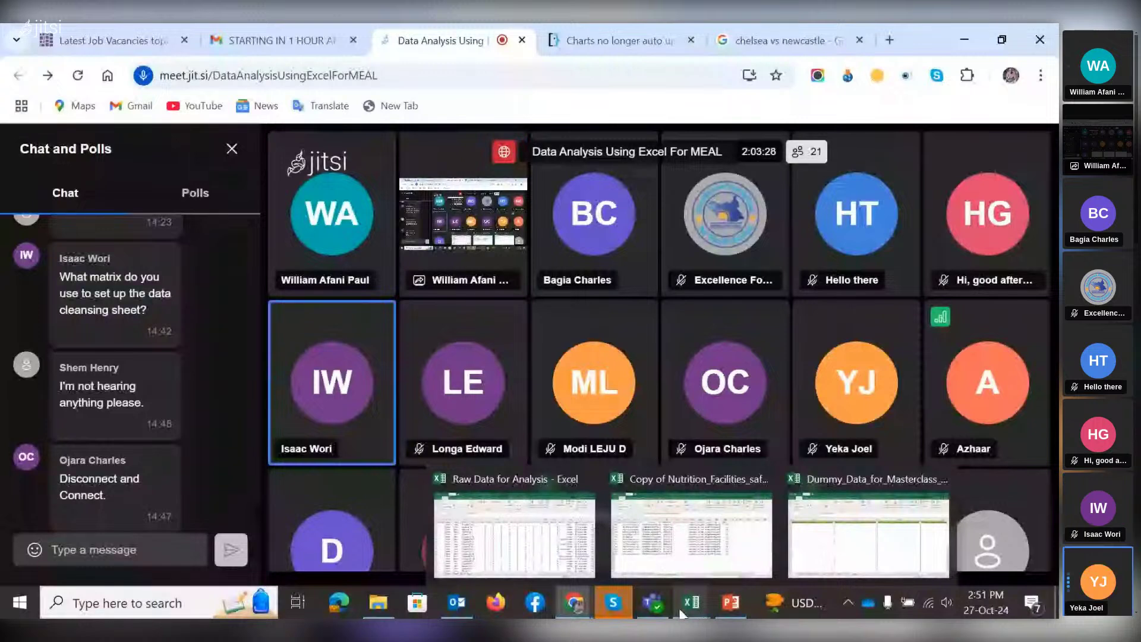
{"action": "mouse_move", "coordinate": [557, 553]}
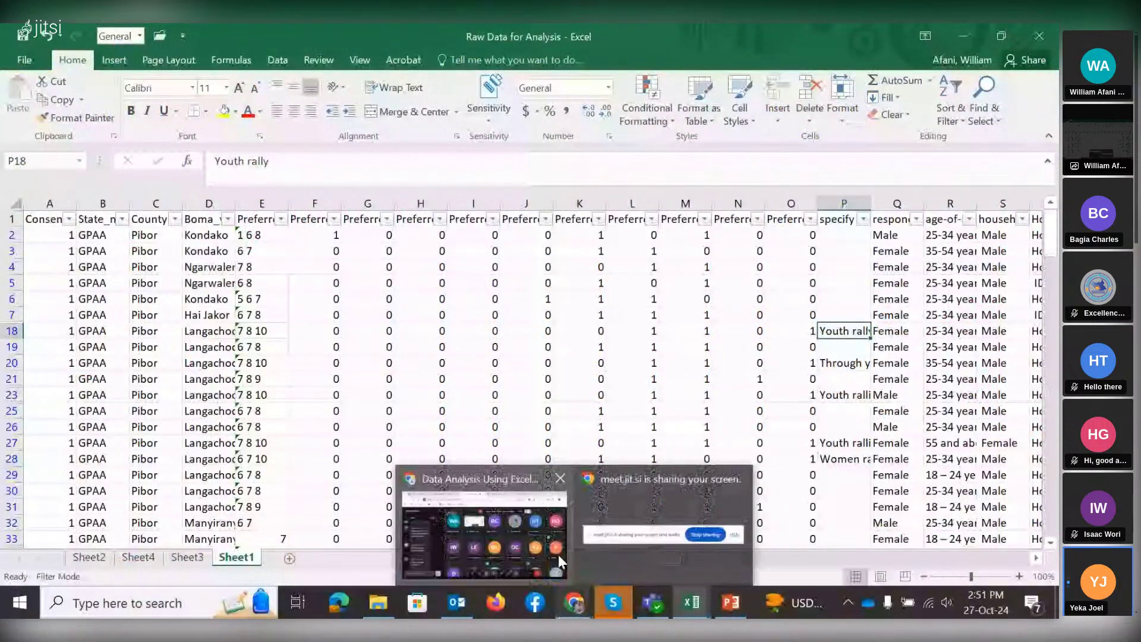
{"action": "left_click", "coordinate": [558, 554]}
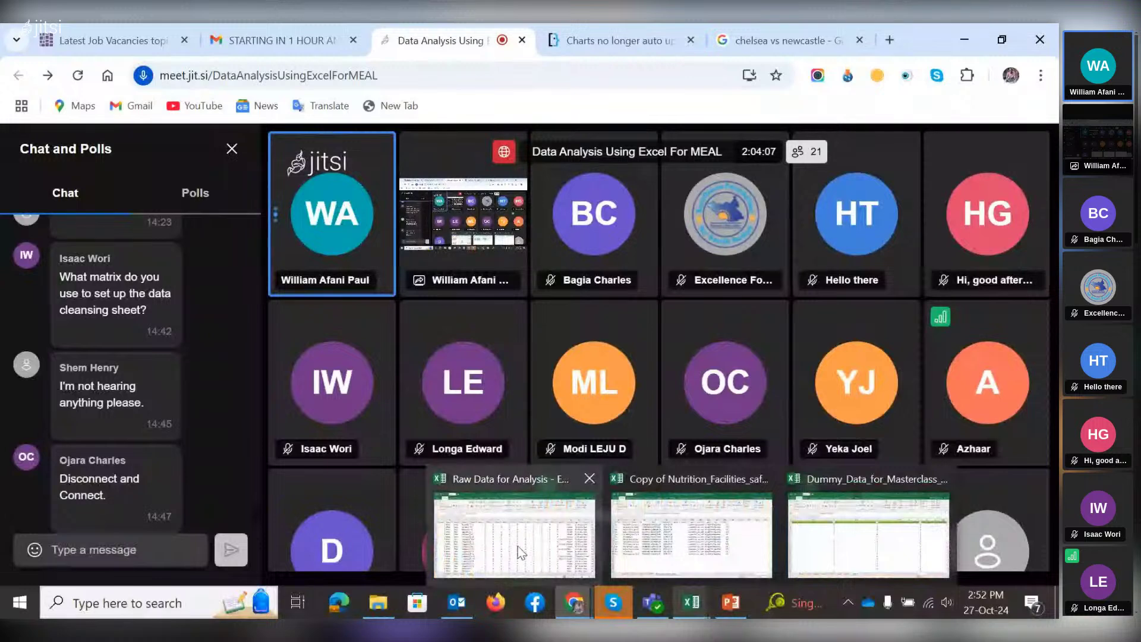
Return to the Raw Data for Analysis workbook in Excel and review the column headers from consent through Preferred_way_to_receive_Feedback.
{"action": "left_click", "coordinate": [516, 545]}
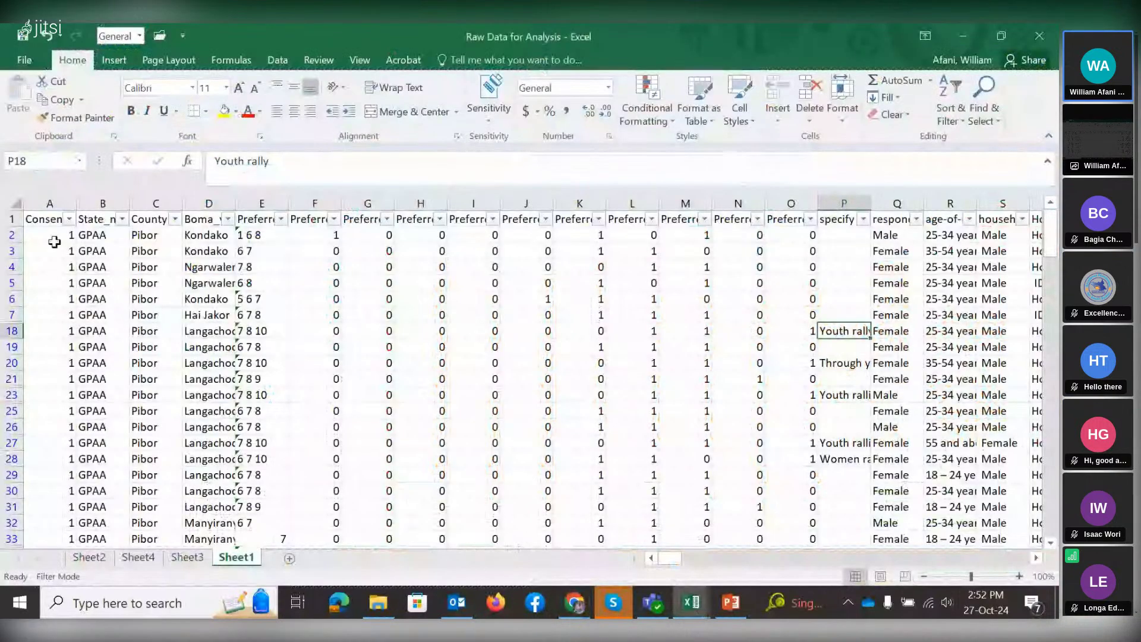
{"action": "left_click", "coordinate": [48, 220]}
{"action": "key", "text": "Right"}
{"action": "key", "text": "Right"}
{"action": "key", "text": "Right"}
{"action": "key", "text": "Right"}
{"action": "key", "text": "Right"}
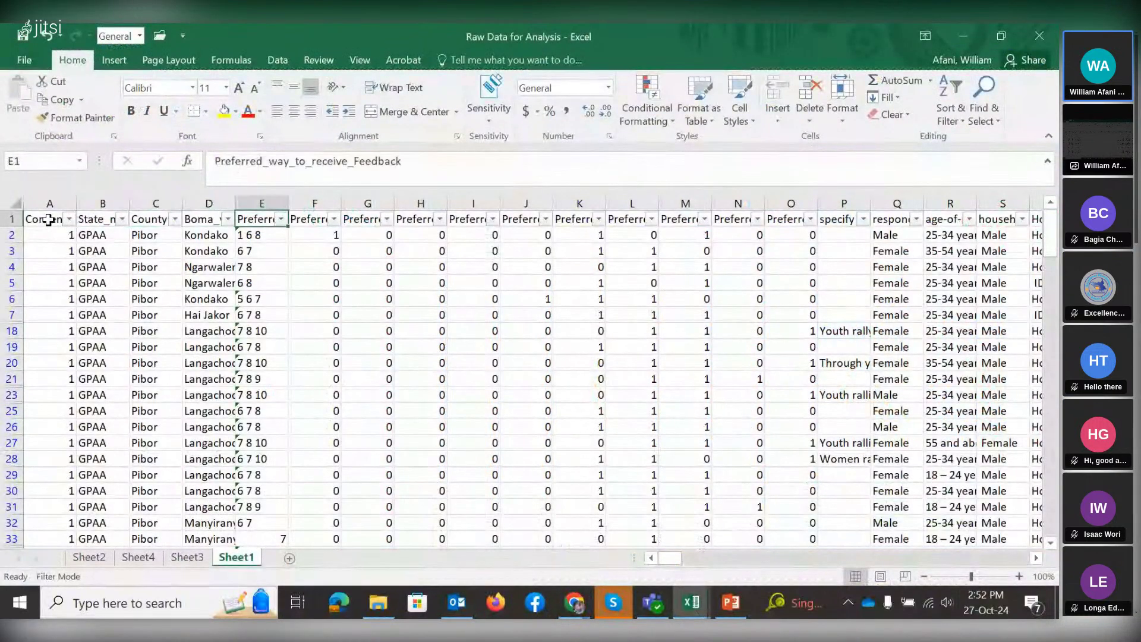
{"action": "key", "text": "Left"}
{"action": "key", "text": "Left"}
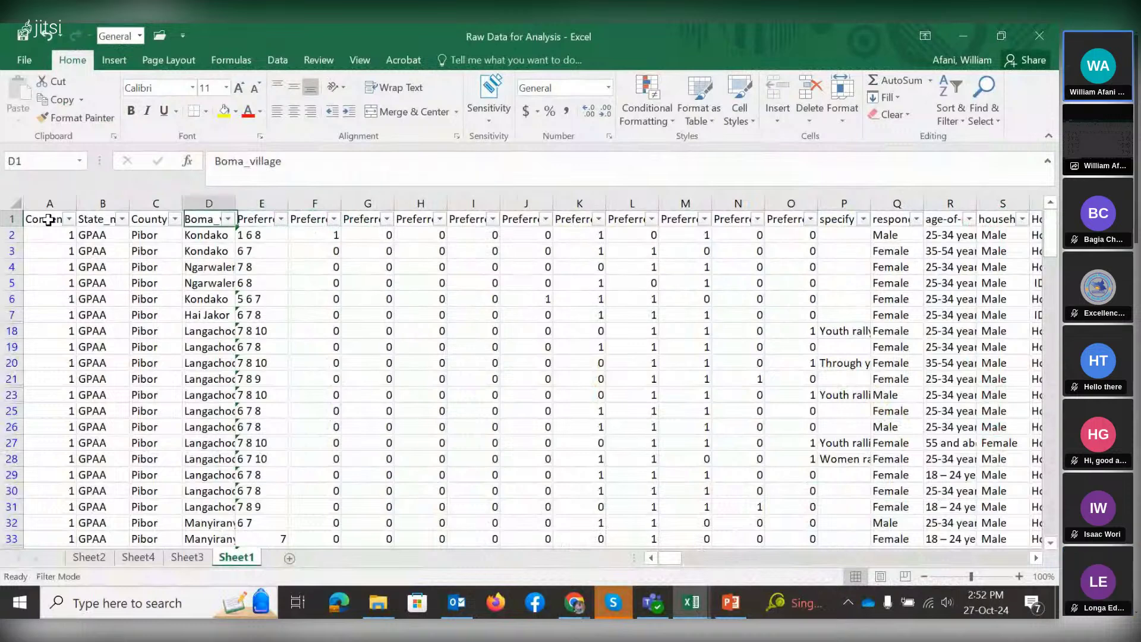
{"action": "key", "text": "Left"}
{"action": "key", "text": "Left"}
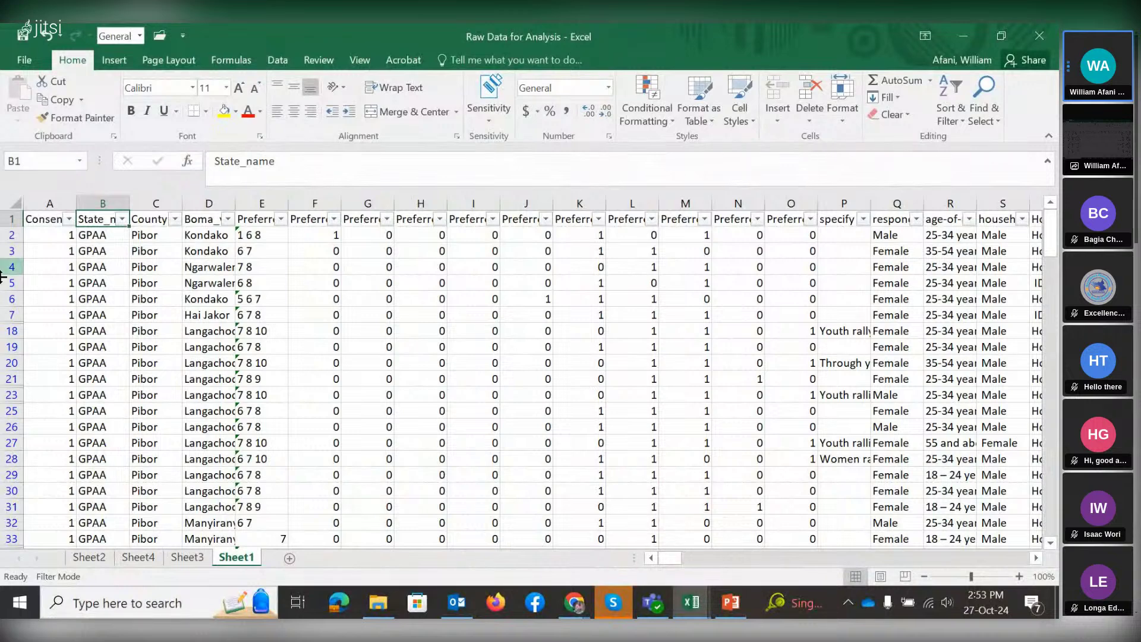
Switch to Chrome, open KoboToolbox in a new tab and dismiss the developer mode notice to show the project list.
{"action": "left_click", "coordinate": [576, 603]}
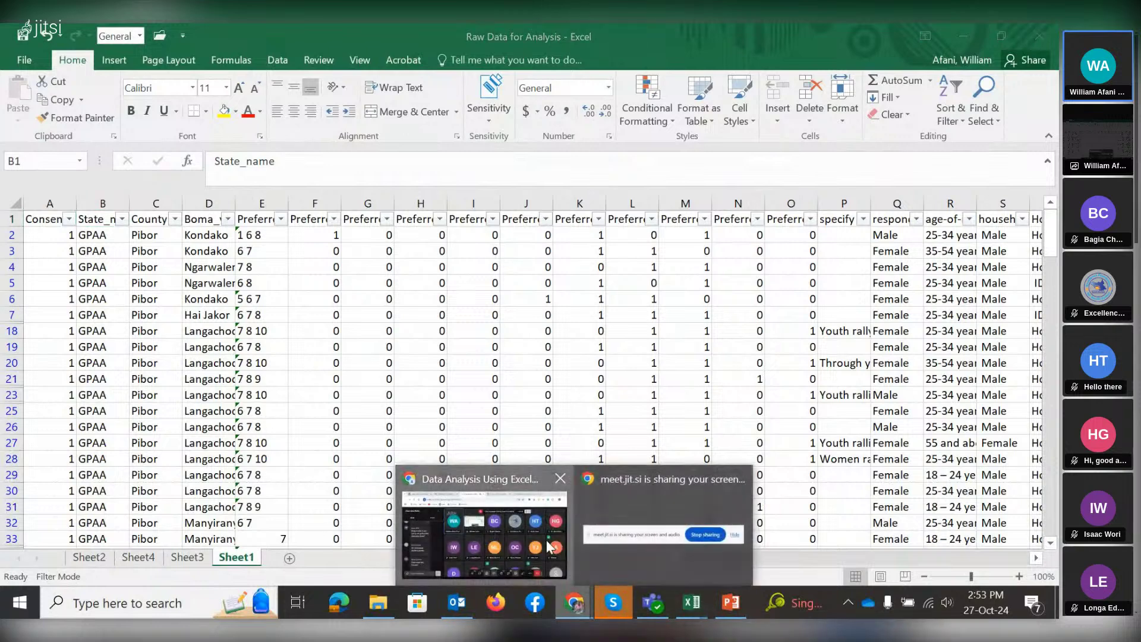
{"action": "left_click", "coordinate": [548, 546]}
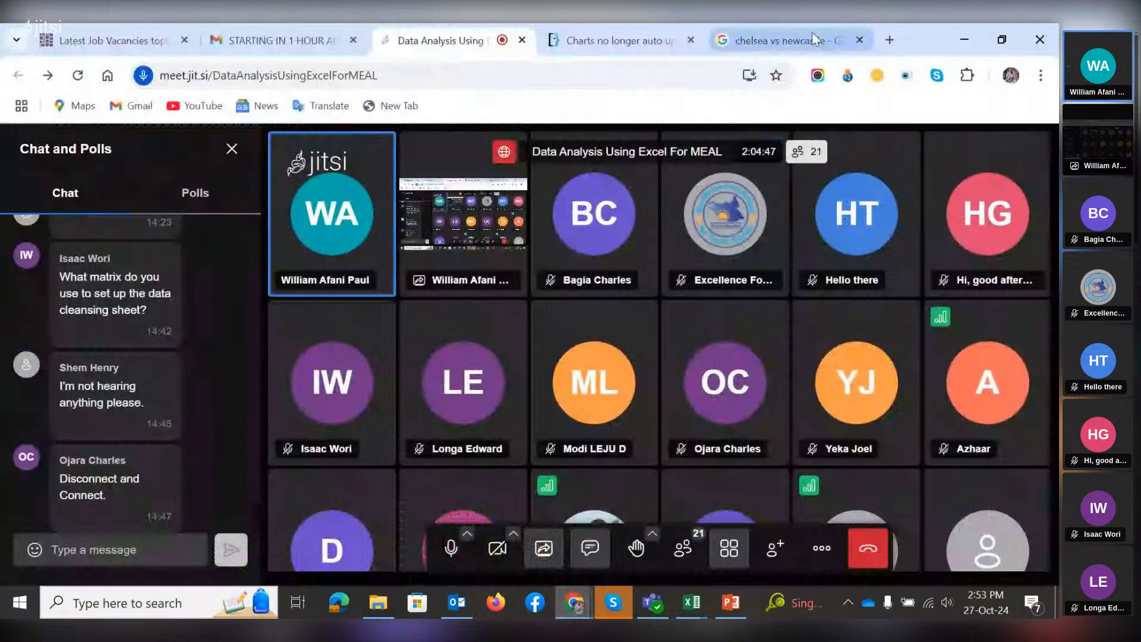
{"action": "left_click", "coordinate": [890, 39]}
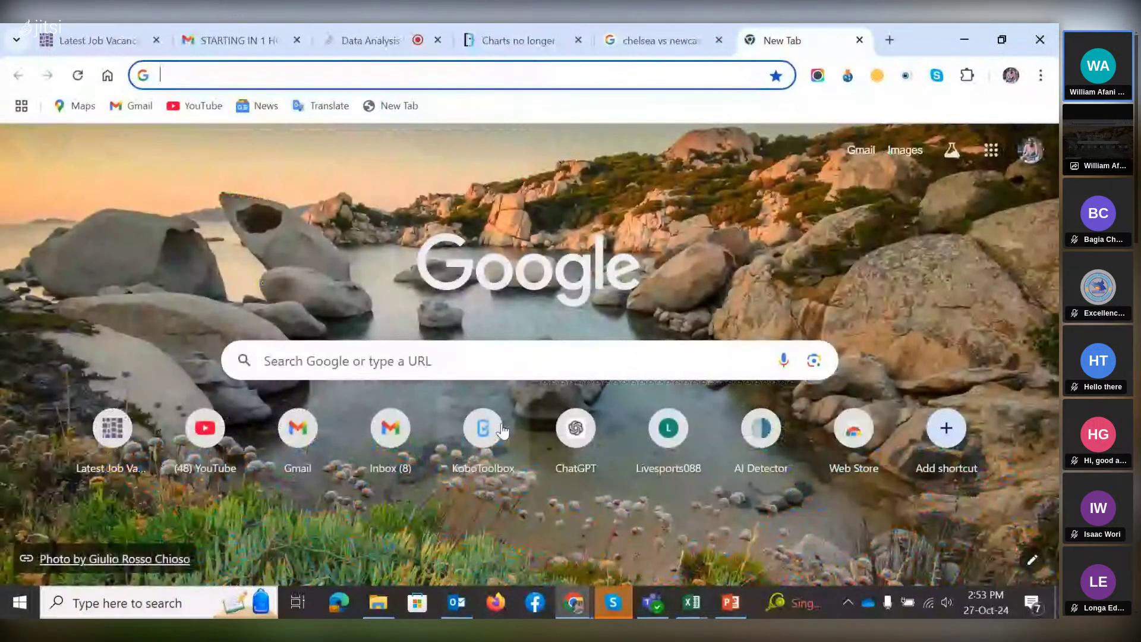
{"action": "left_click", "coordinate": [488, 429]}
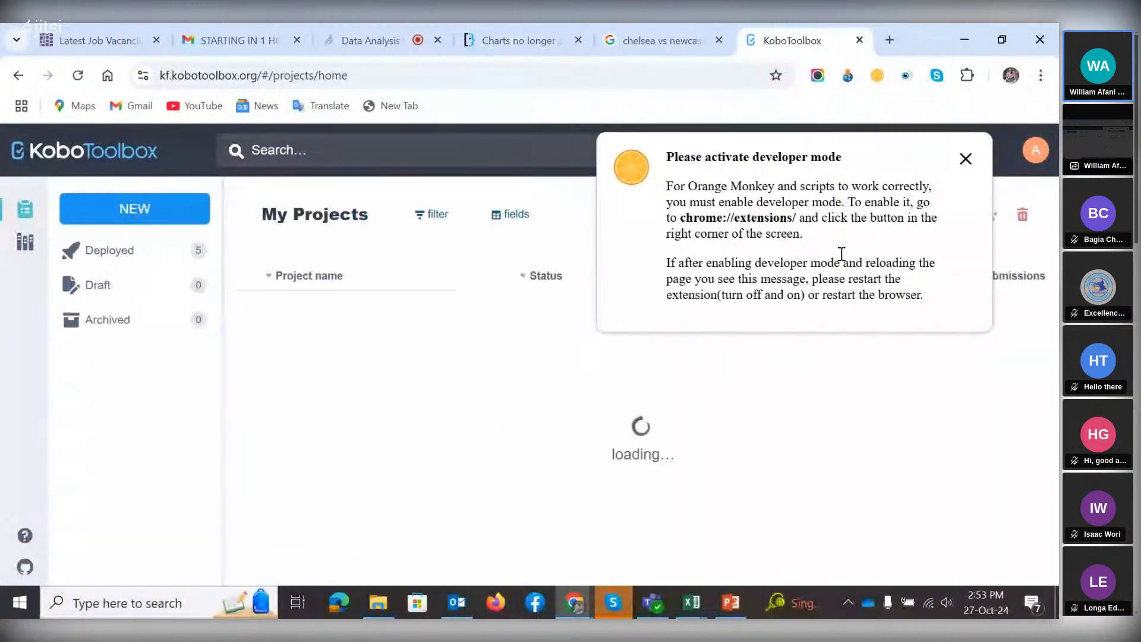
{"action": "left_click", "coordinate": [965, 157]}
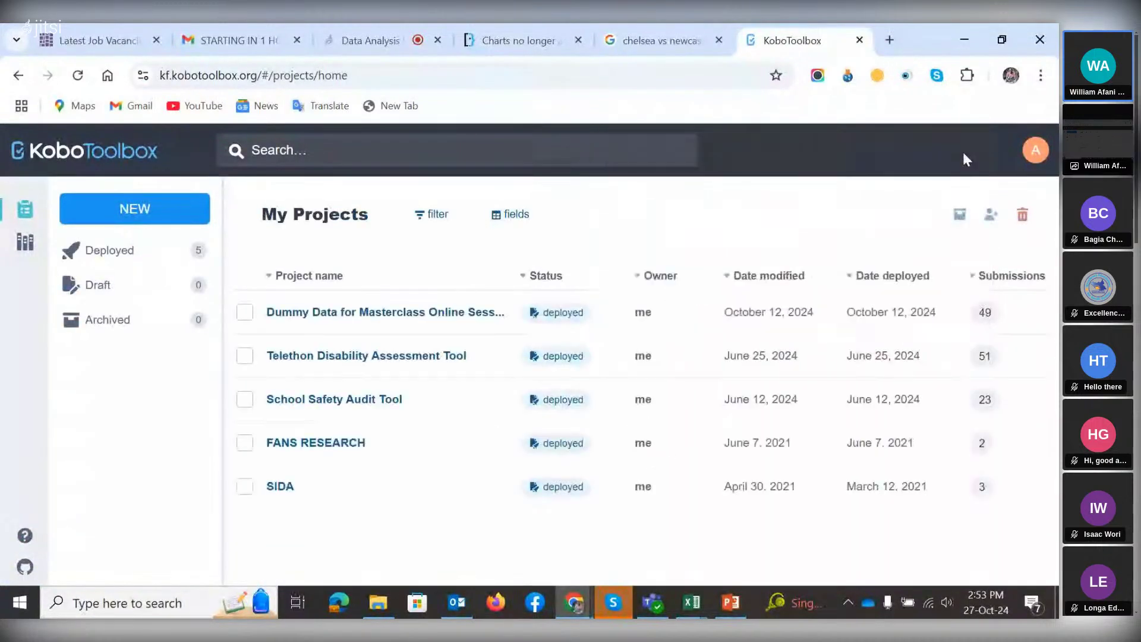
Open the Dummy Data for Masterclass Online Session project and download its XLS export created today at 12:05 PM.
{"action": "left_click", "coordinate": [369, 310]}
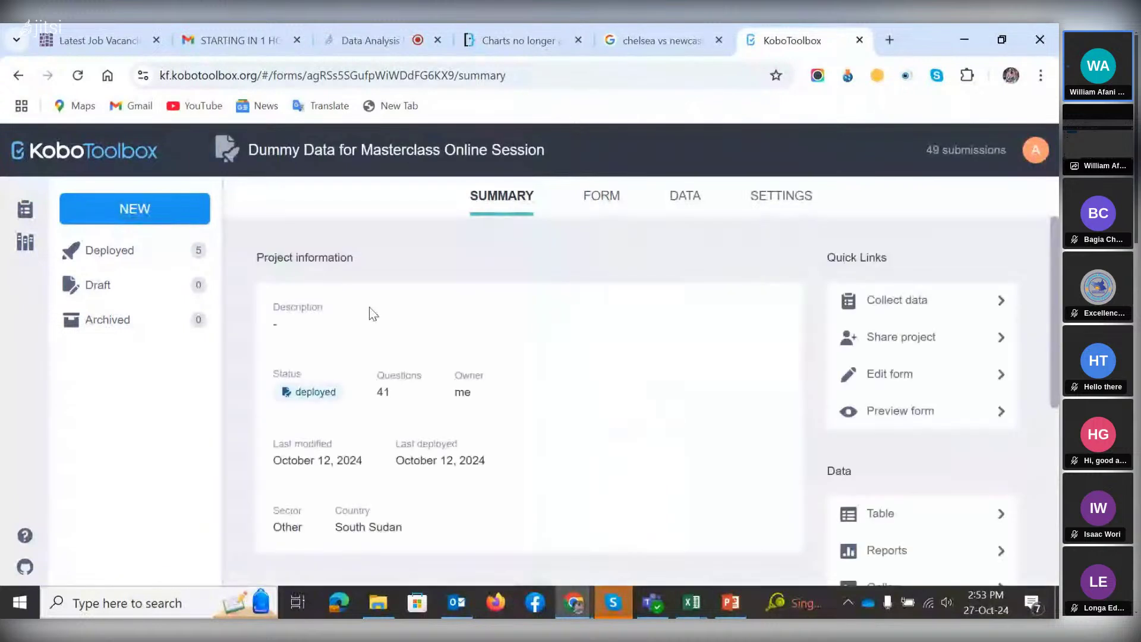
{"action": "left_click", "coordinate": [697, 202]}
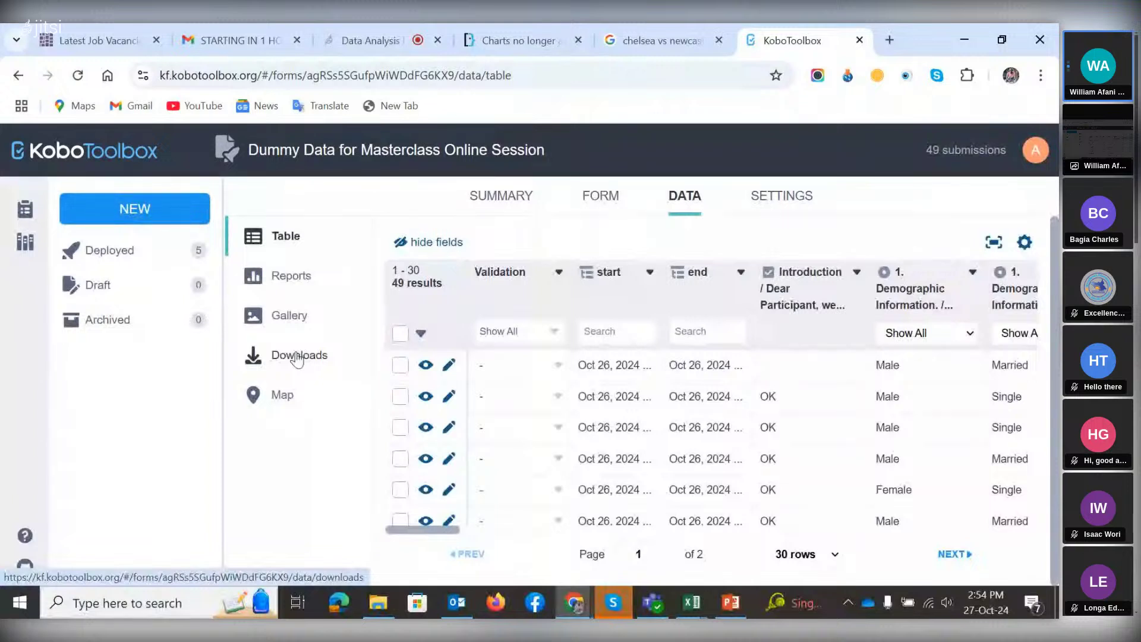
{"action": "left_click", "coordinate": [297, 357]}
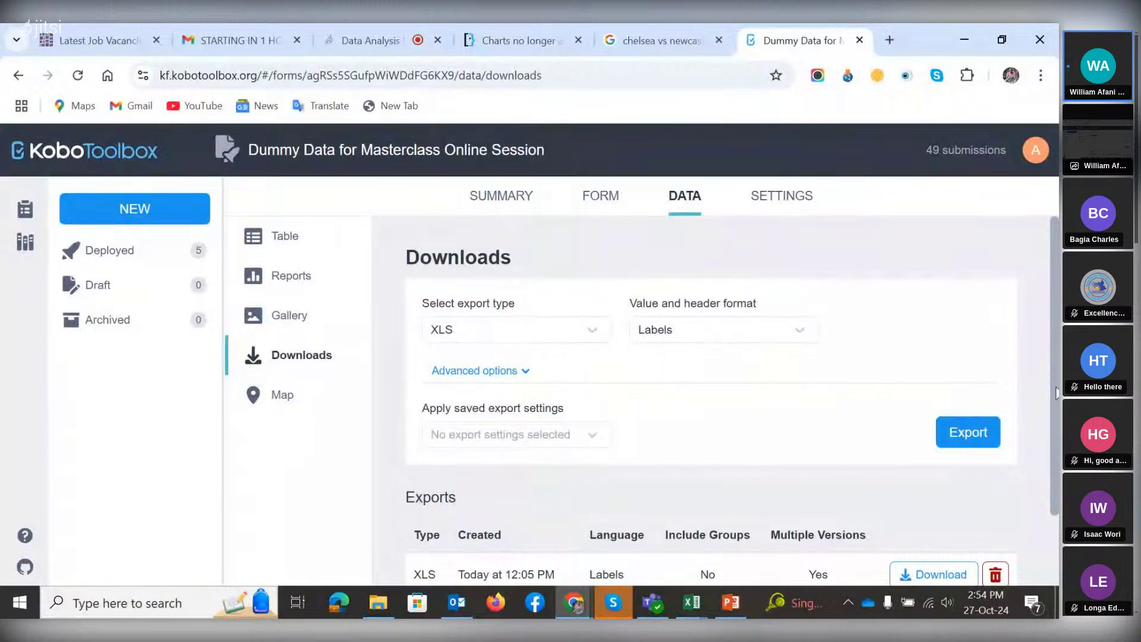
{"action": "scroll", "coordinate": [1058, 393], "scroll_direction": "down", "scroll_amount": 2}
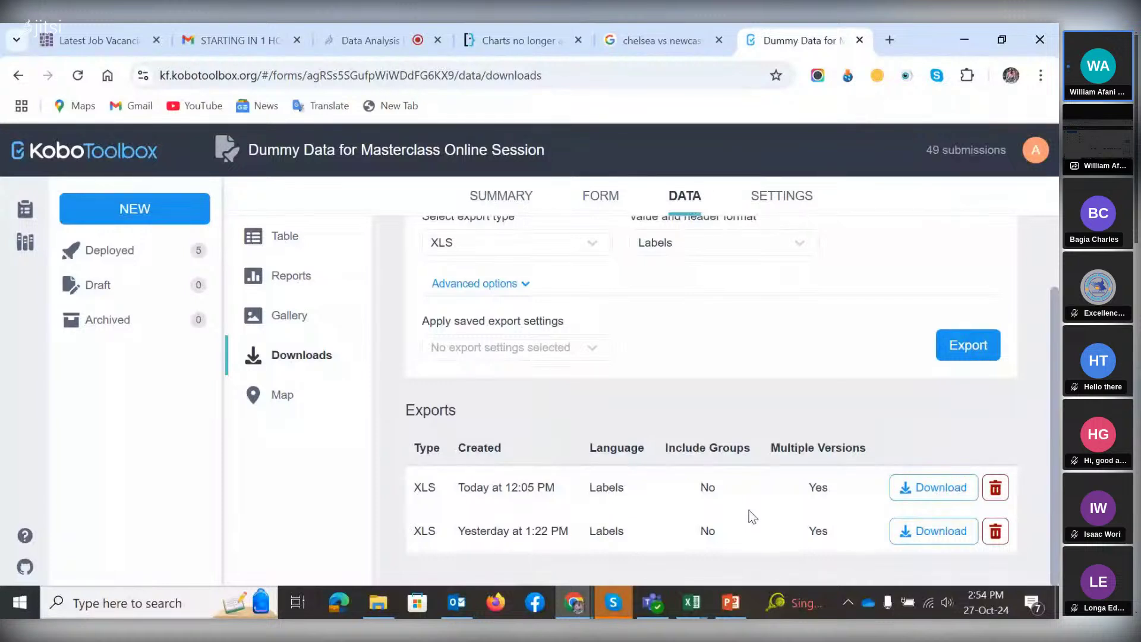
{"action": "left_click", "coordinate": [920, 491]}
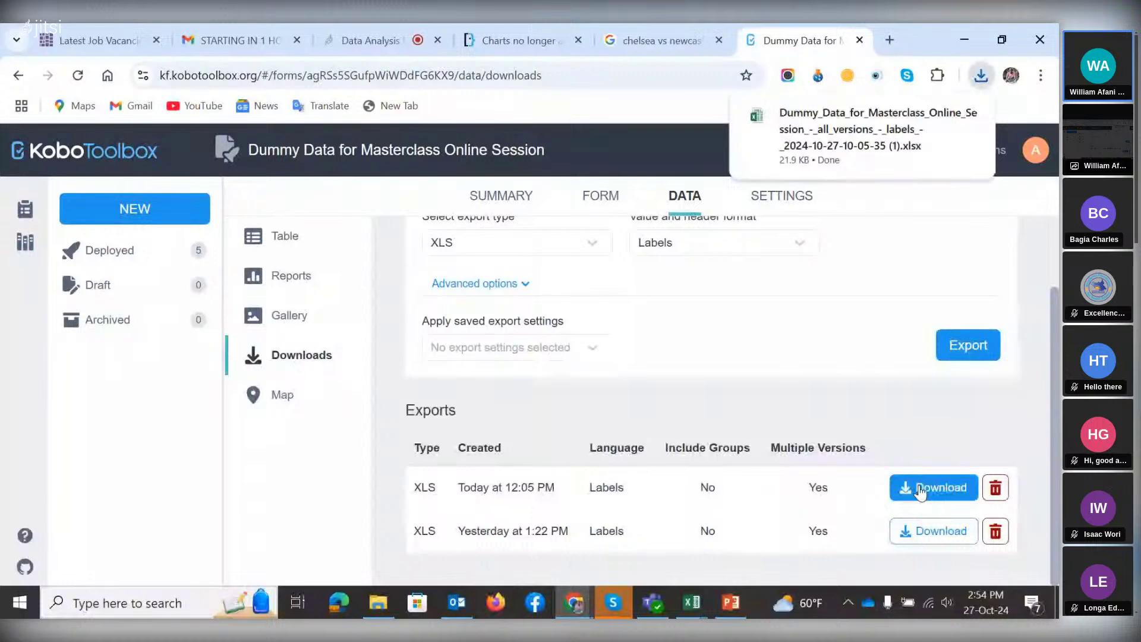
Open the downloaded workbook, enable editing, and check the marital status, age category and region column headers.
{"action": "left_click", "coordinate": [822, 123]}
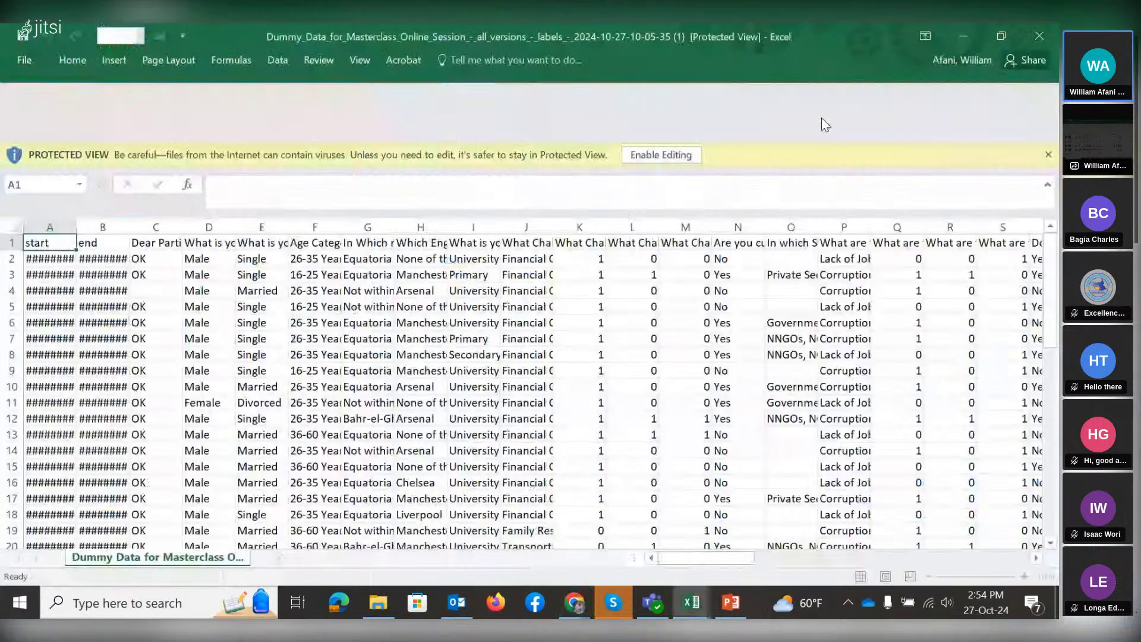
{"action": "left_click", "coordinate": [661, 154]}
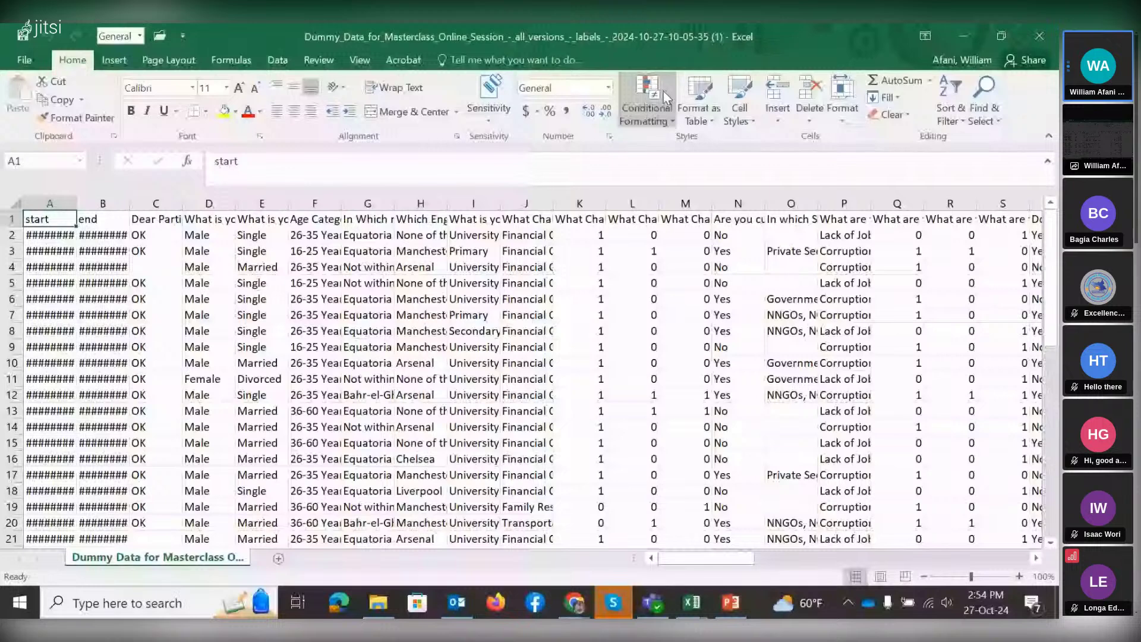
{"action": "left_click", "coordinate": [262, 218]}
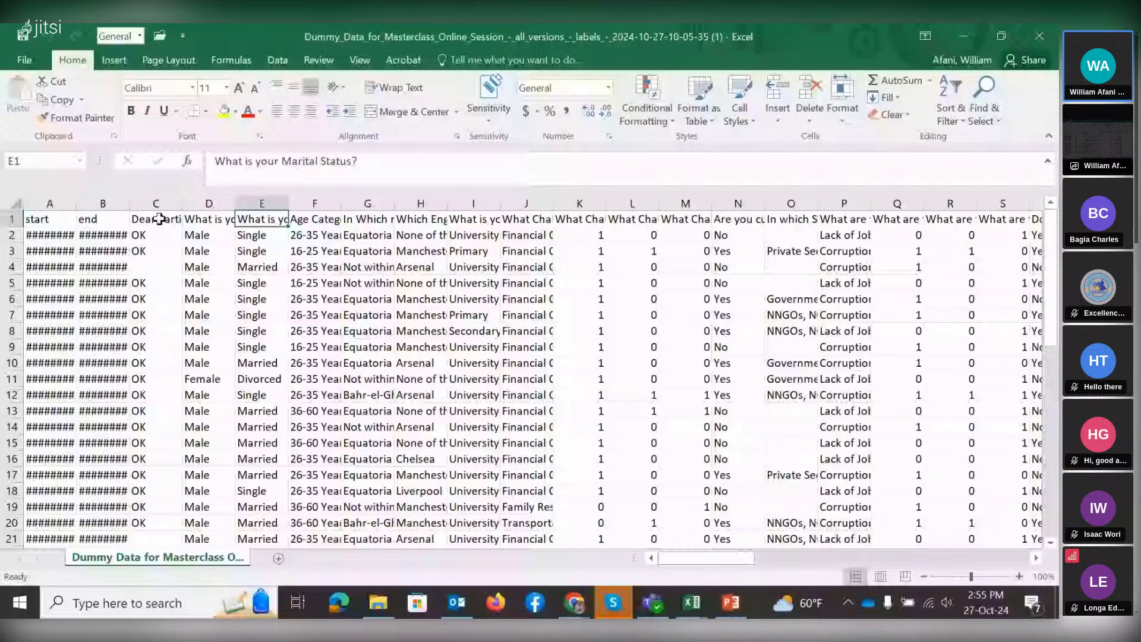
{"action": "key", "text": "Right"}
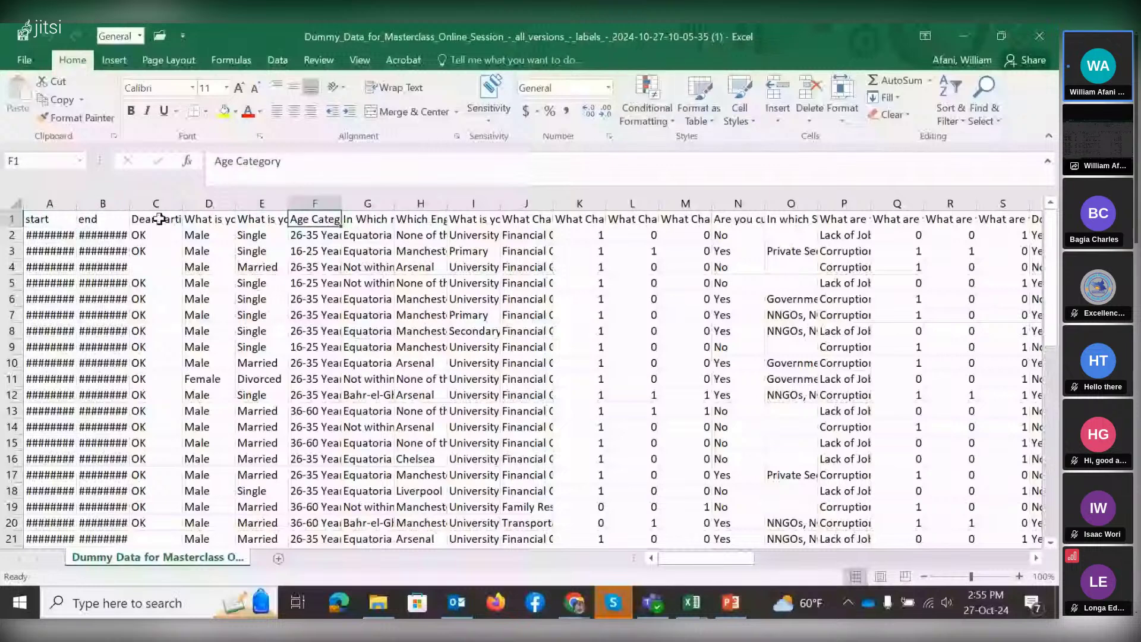
{"action": "key", "text": "Right"}
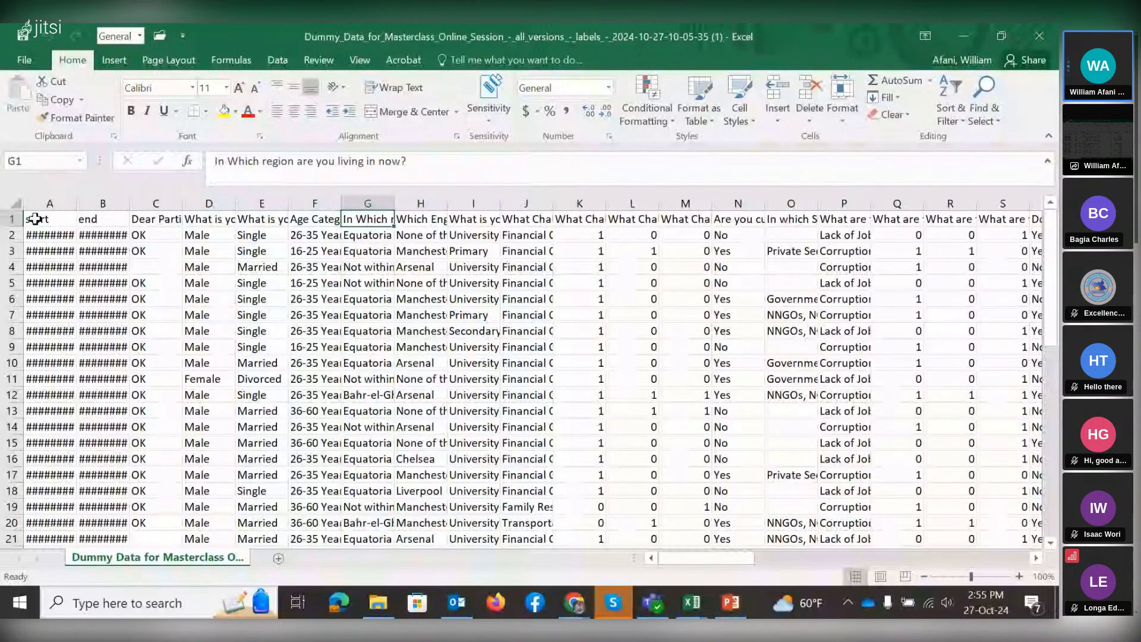
Add filters to the header row and widen the start and end columns enough to display their dates.
{"action": "left_click", "coordinate": [8, 218]}
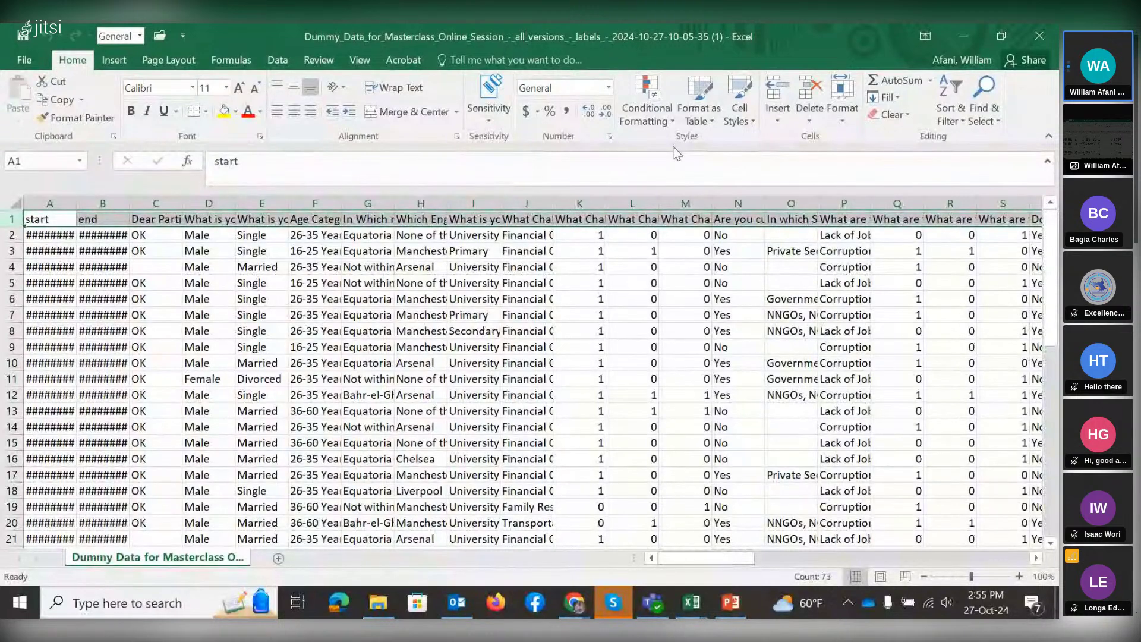
{"action": "left_click", "coordinate": [960, 120]}
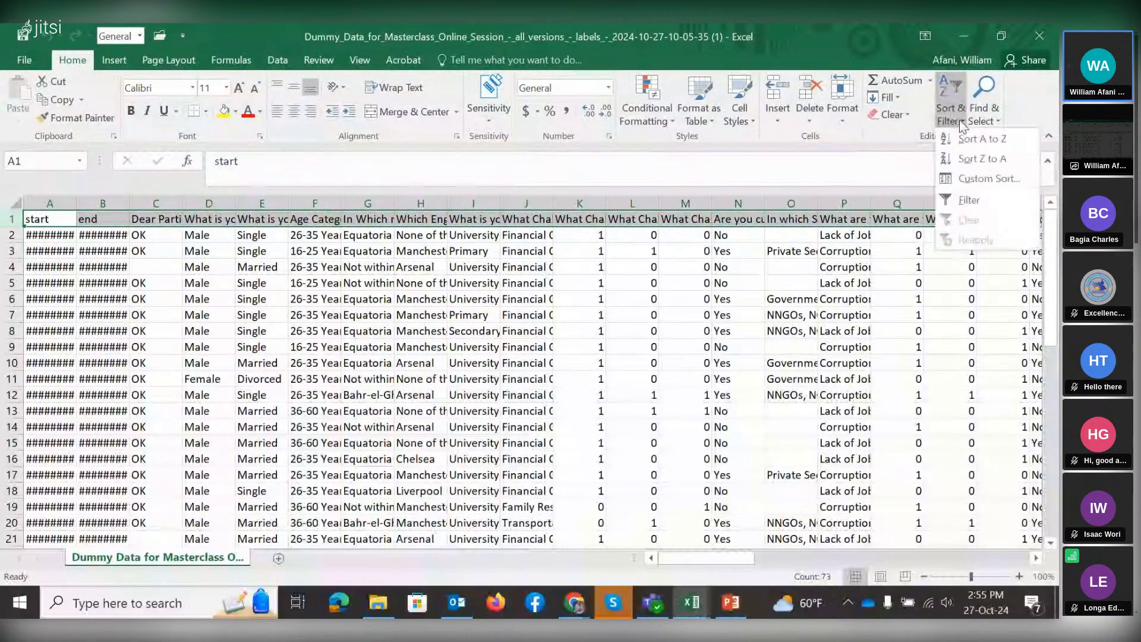
{"action": "left_click", "coordinate": [961, 201]}
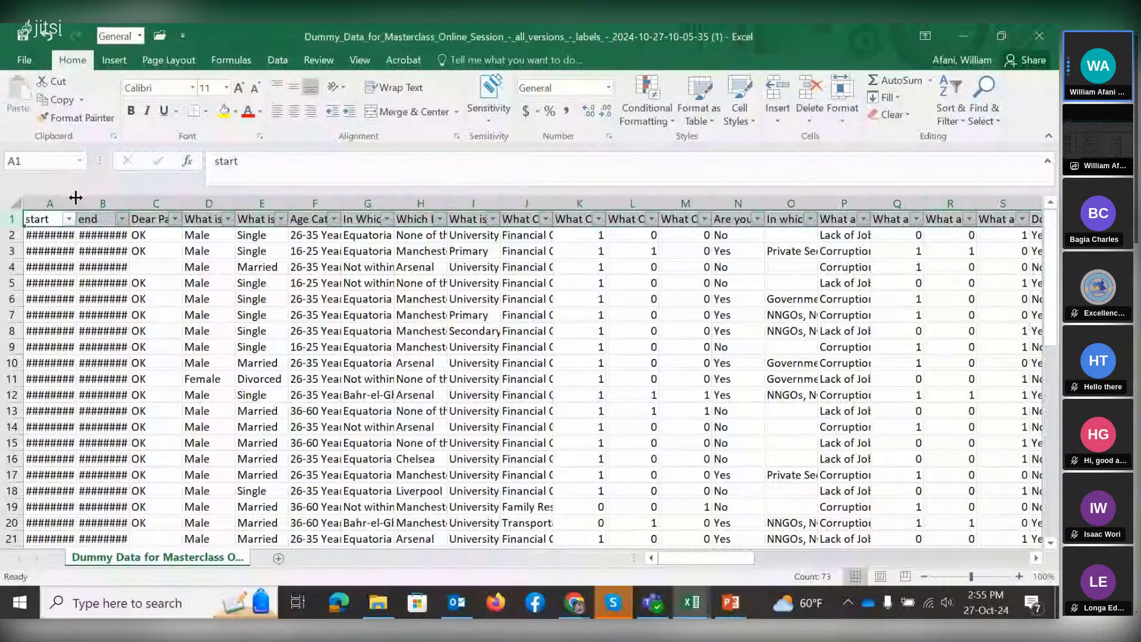
{"action": "left_click_drag", "start_coordinate": [76, 197], "coordinate": [159, 205]}
Review the consent and gender questions and check the distinct entries in the gender column's filter list.
{"action": "left_click_drag", "start_coordinate": [229, 235], "coordinate": [249, 239]}
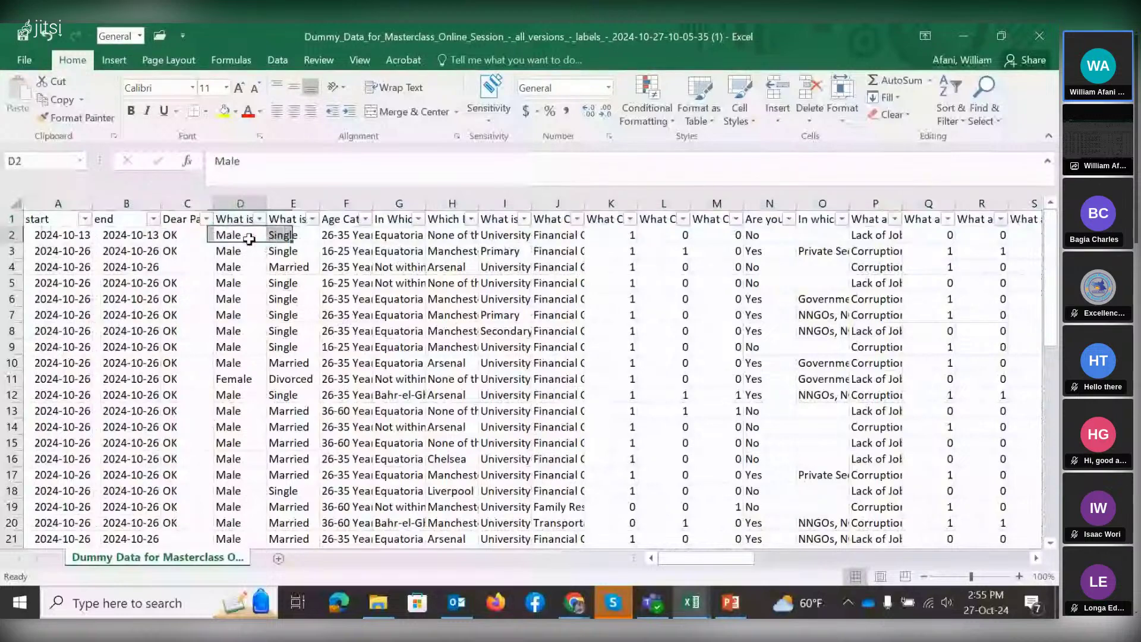
{"action": "left_click", "coordinate": [229, 240]}
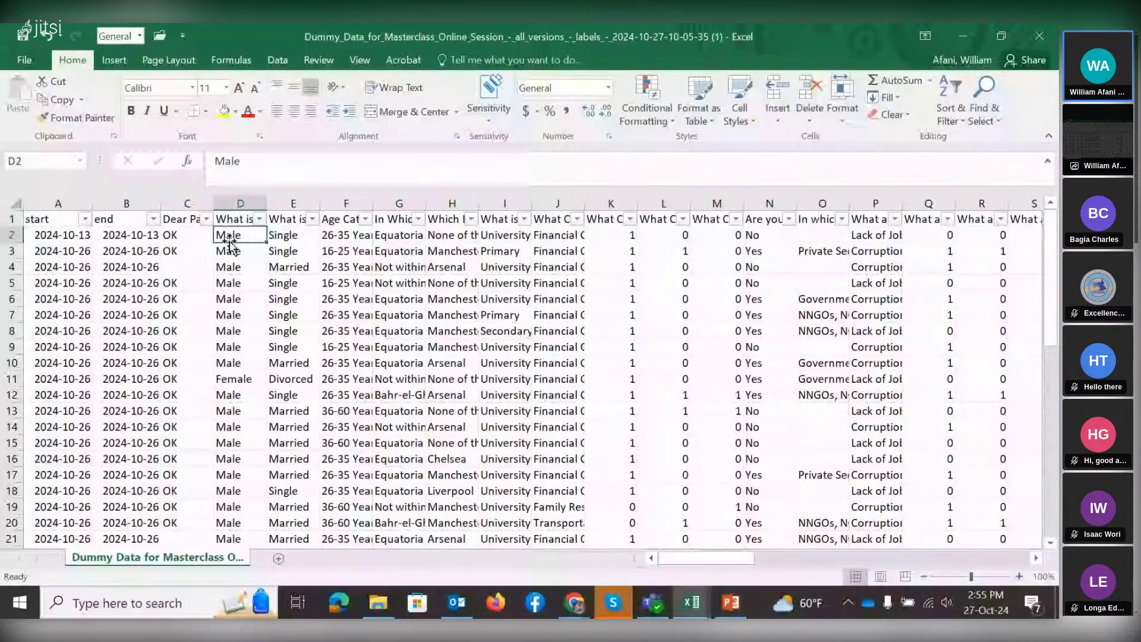
{"action": "left_click", "coordinate": [199, 220]}
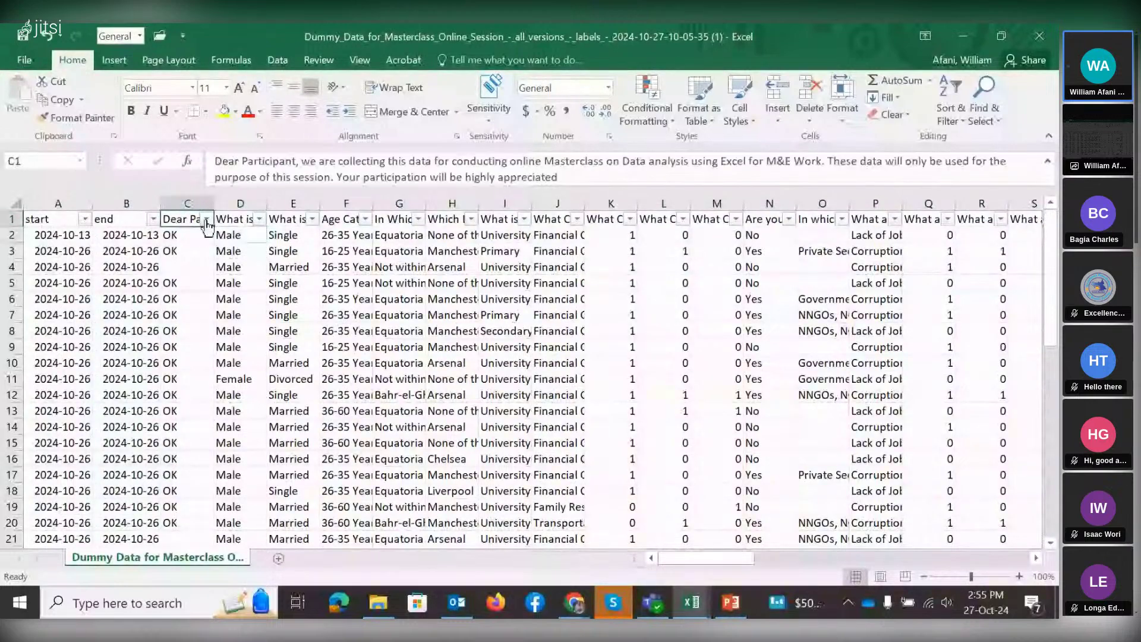
{"action": "left_click", "coordinate": [238, 220]}
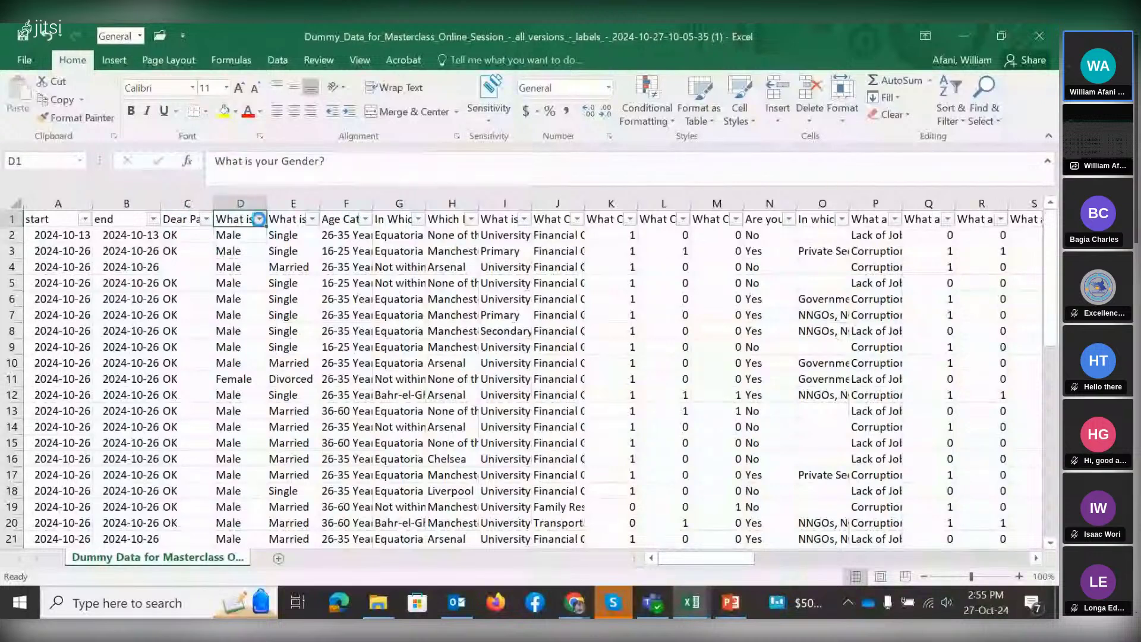
{"action": "left_click", "coordinate": [259, 219]}
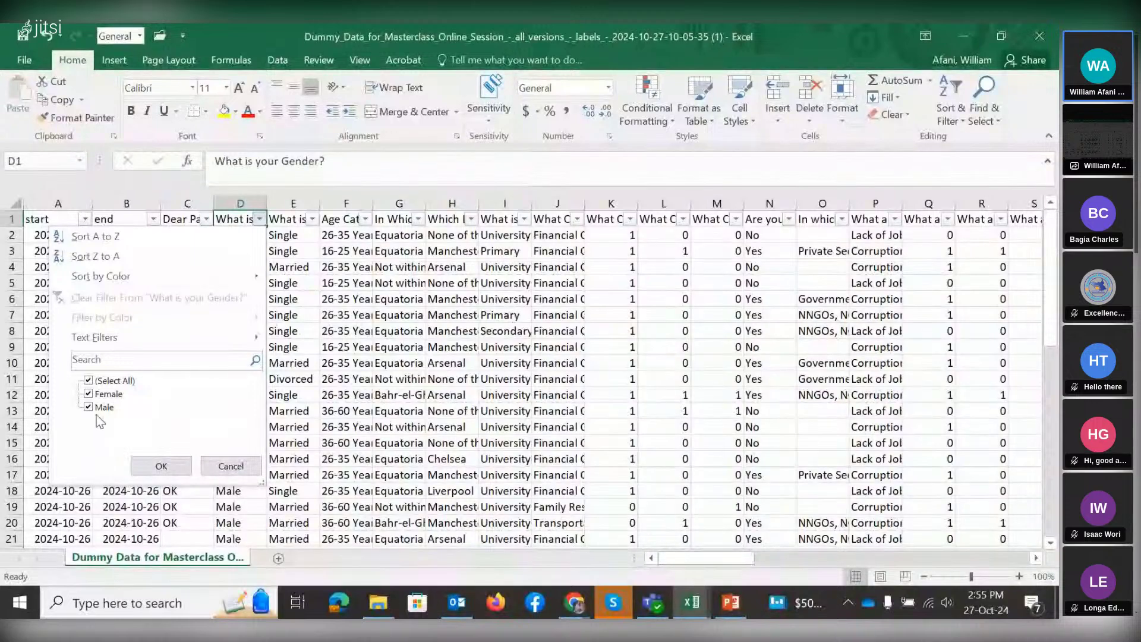
{"action": "left_click", "coordinate": [311, 247]}
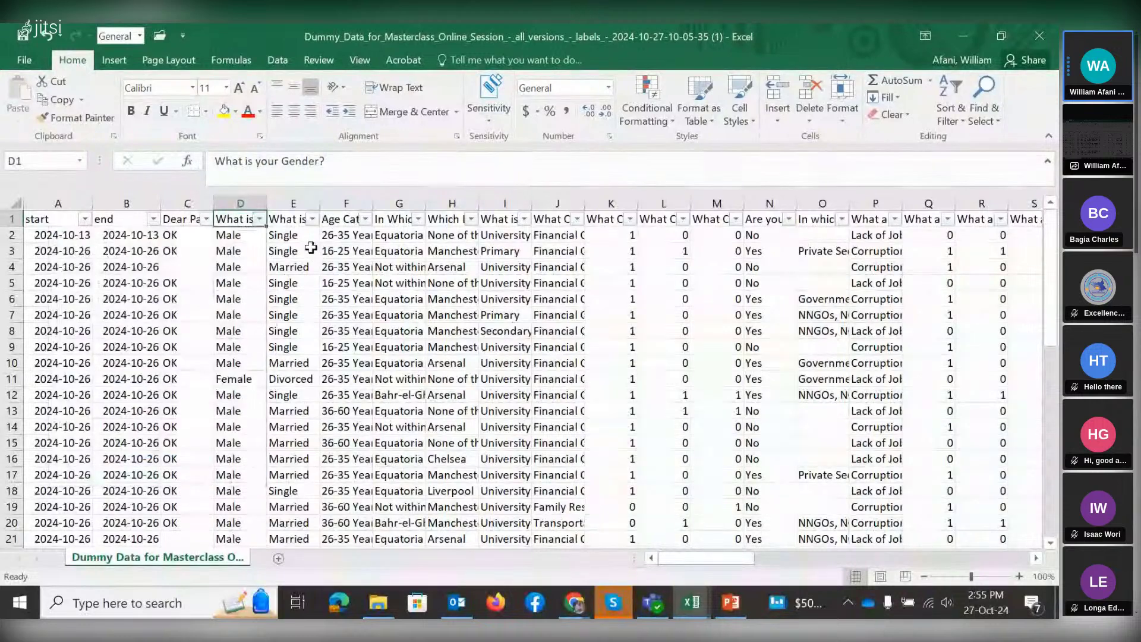
Clear the gender entries in D4 and D5, then check the column's filter list for blanks.
{"action": "left_click", "coordinate": [241, 267]}
{"action": "key", "text": "BackSpace"}
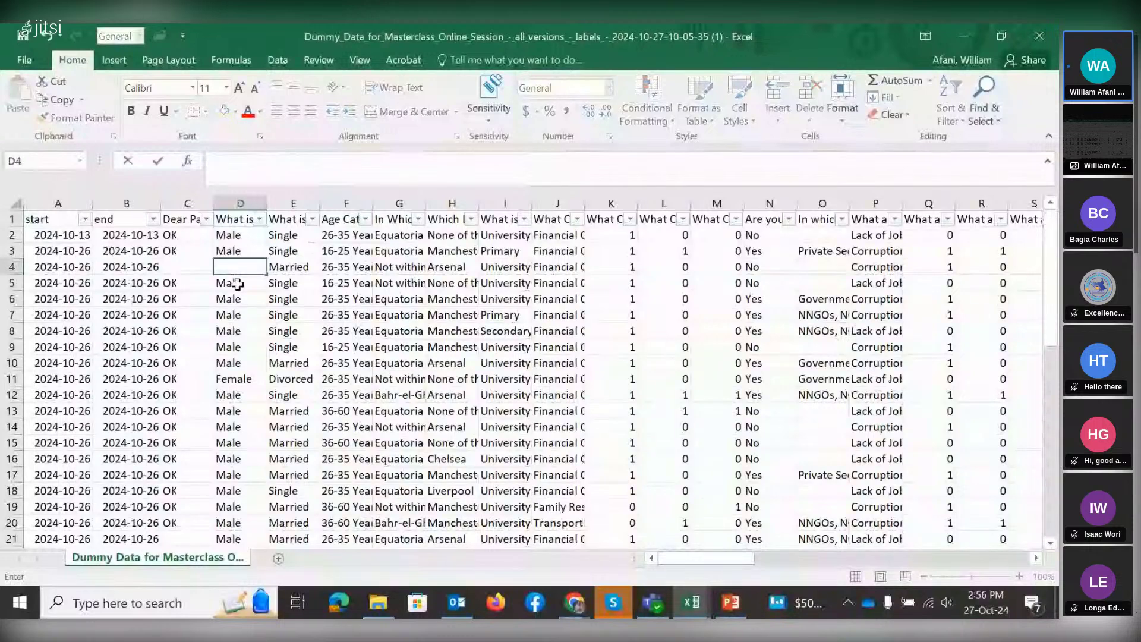
{"action": "left_click", "coordinate": [237, 285]}
{"action": "key", "text": "BackSpace"}
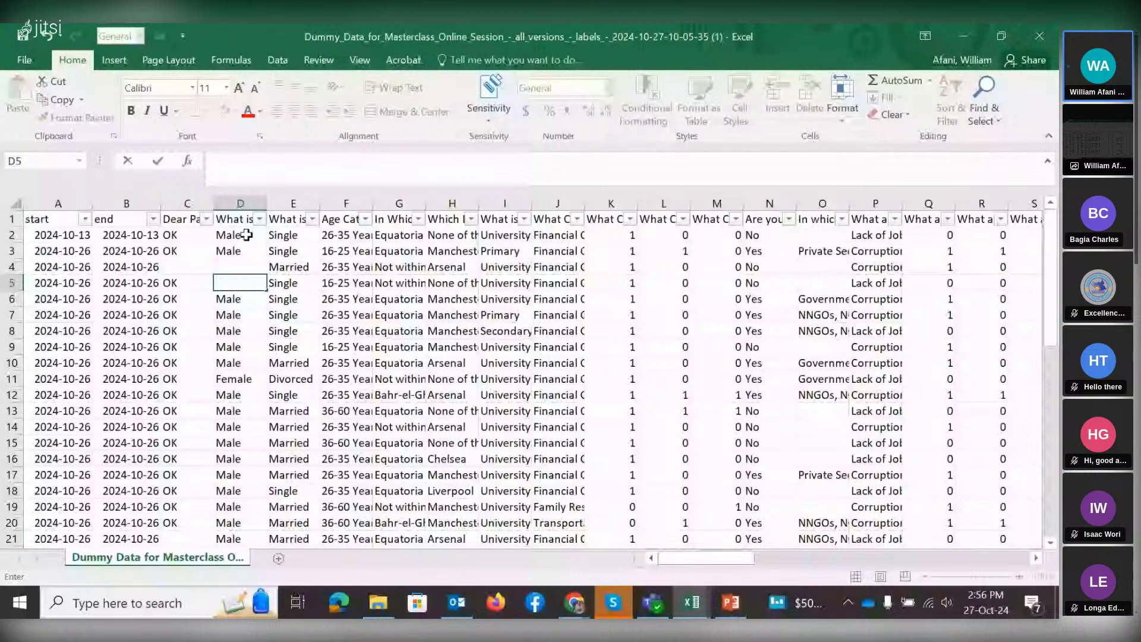
{"action": "left_click", "coordinate": [246, 234]}
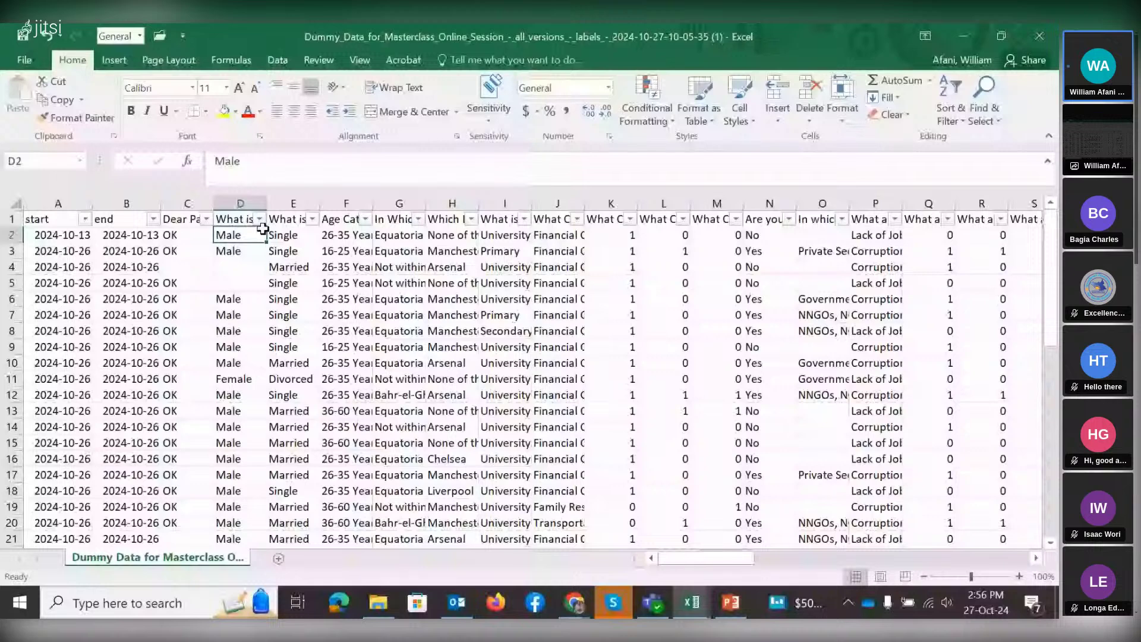
{"action": "left_click", "coordinate": [260, 220]}
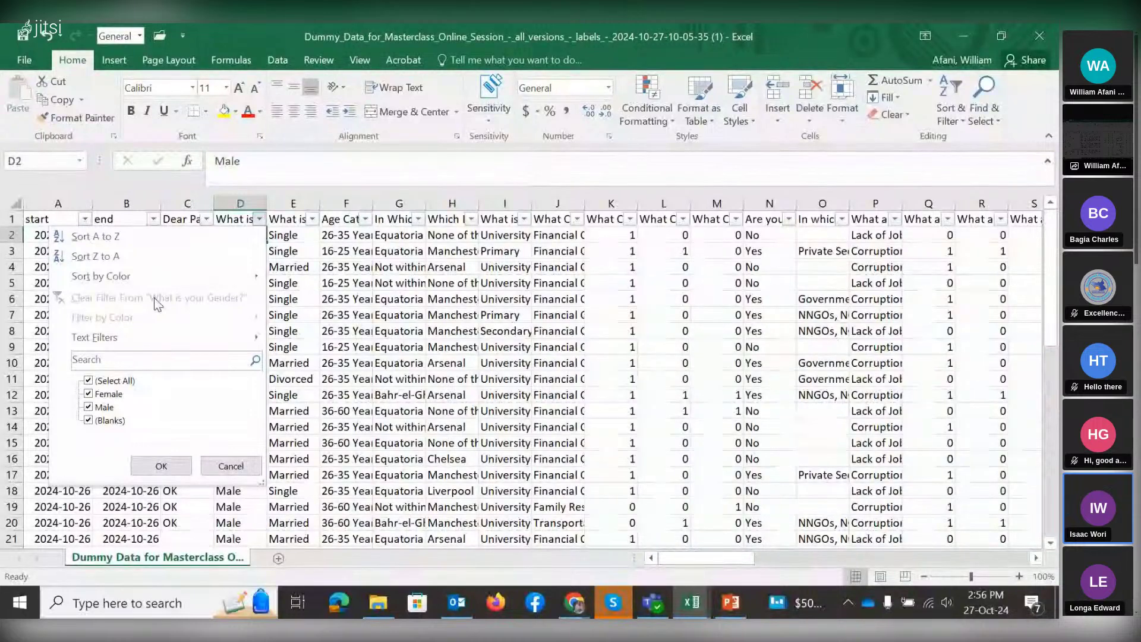
{"action": "key", "text": "Escape"}
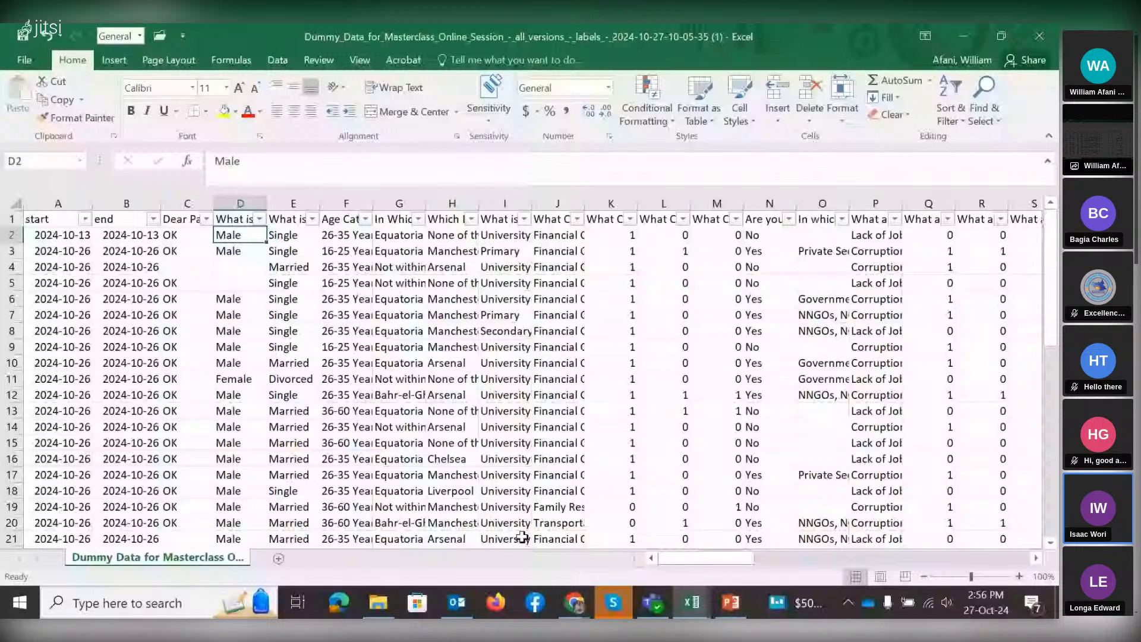
Undo the clearing of the gender entries in D5 and D4.
{"action": "left_click", "coordinate": [47, 37]}
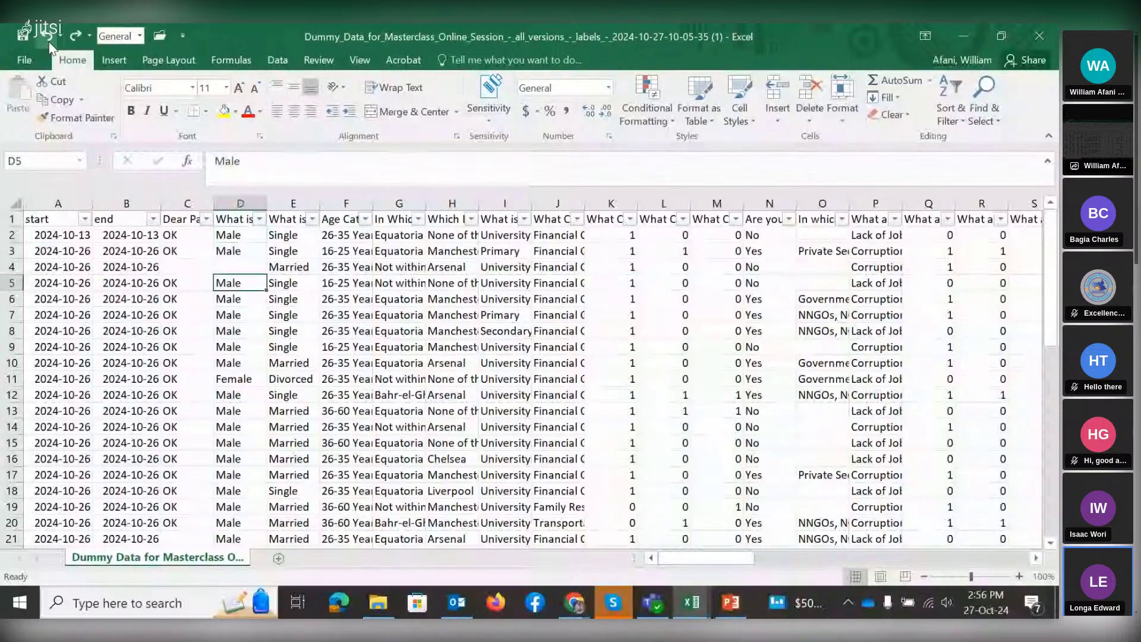
{"action": "left_click", "coordinate": [47, 38]}
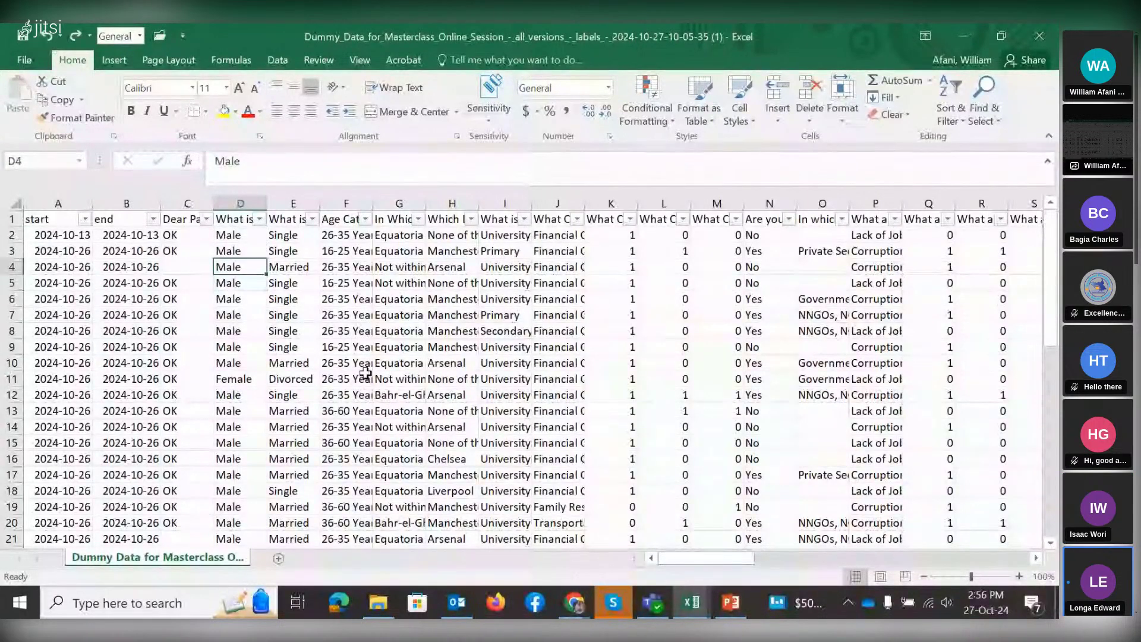
{"action": "left_click", "coordinate": [355, 359]}
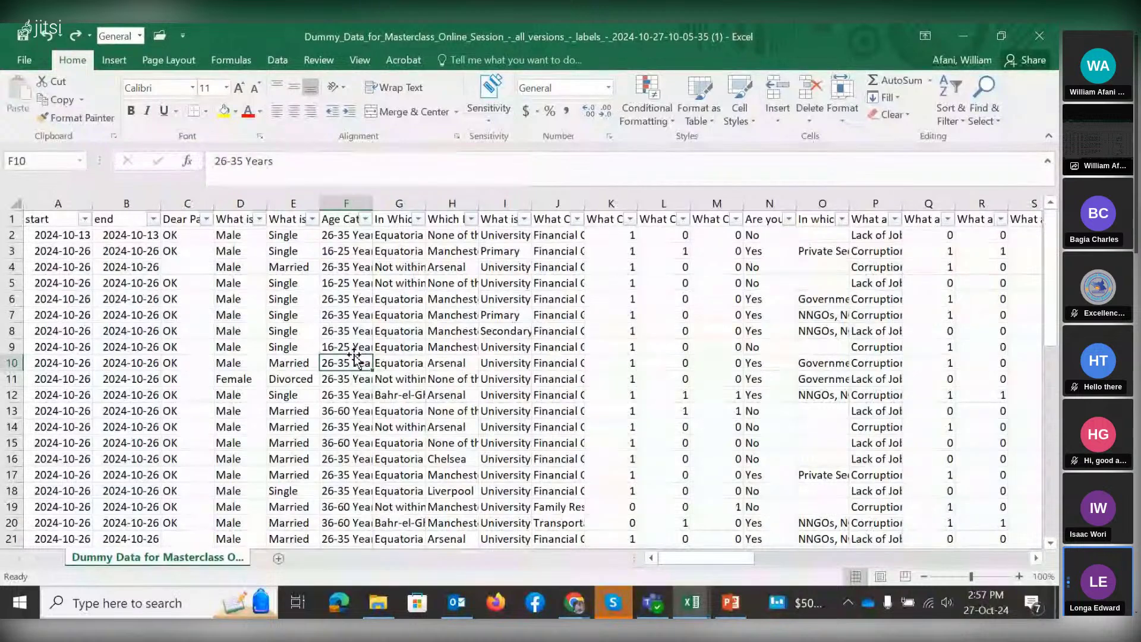
Find and open the Dummy Questionnaires for online Masterclass-Data Analysis Using Excel document and view its questions.
{"action": "left_click", "coordinate": [147, 602]}
{"action": "type", "text": "D"}
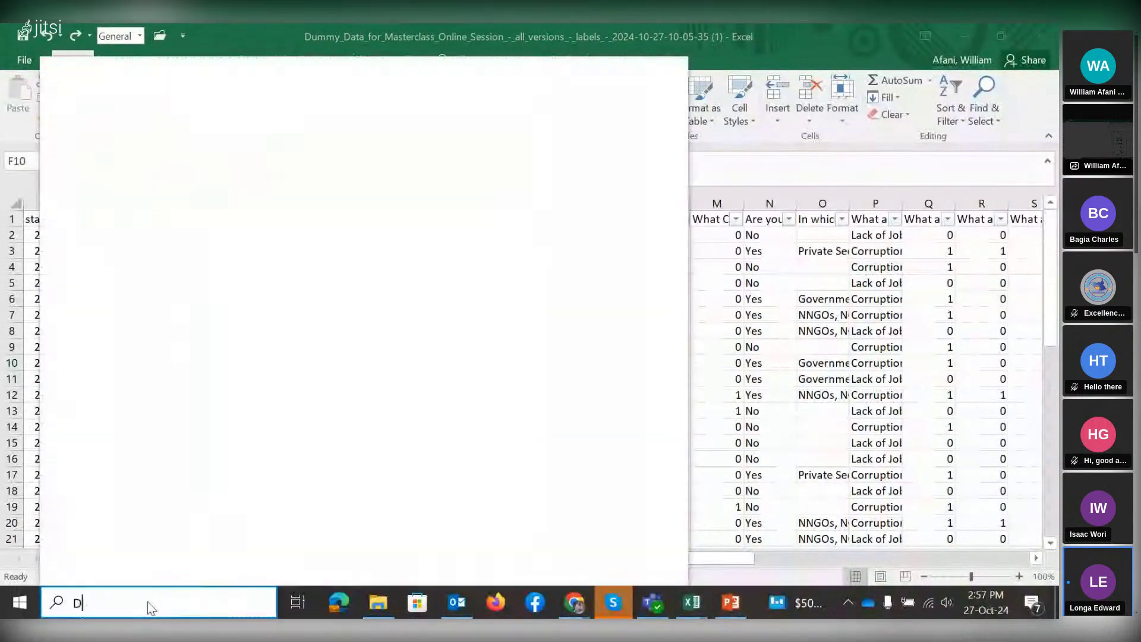
{"action": "type", "text": "umm"}
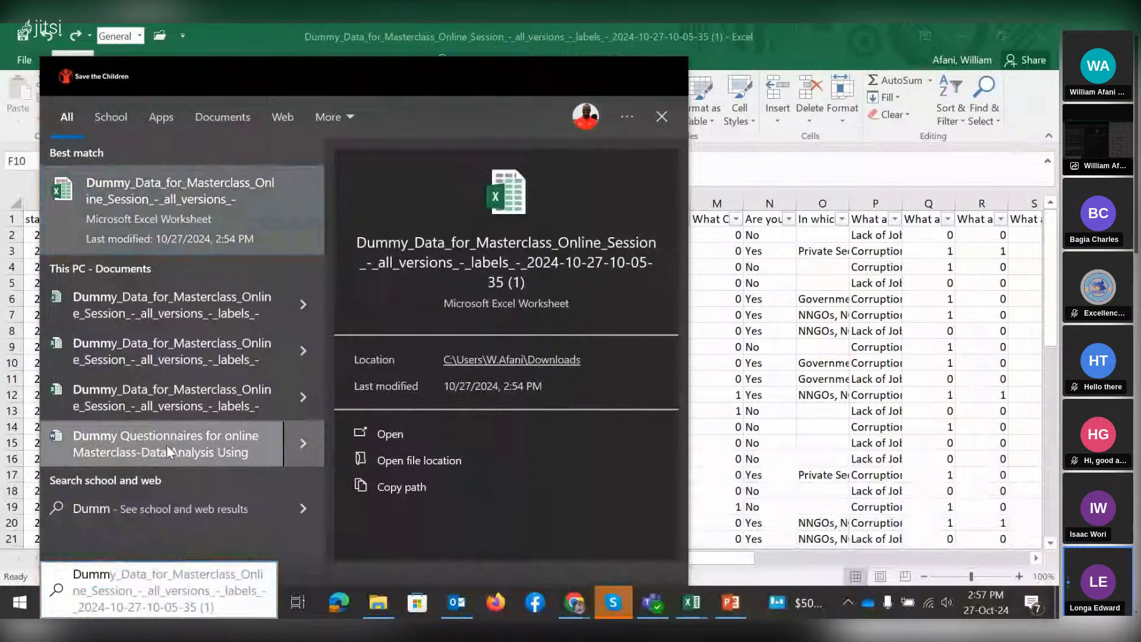
{"action": "left_click", "coordinate": [169, 452]}
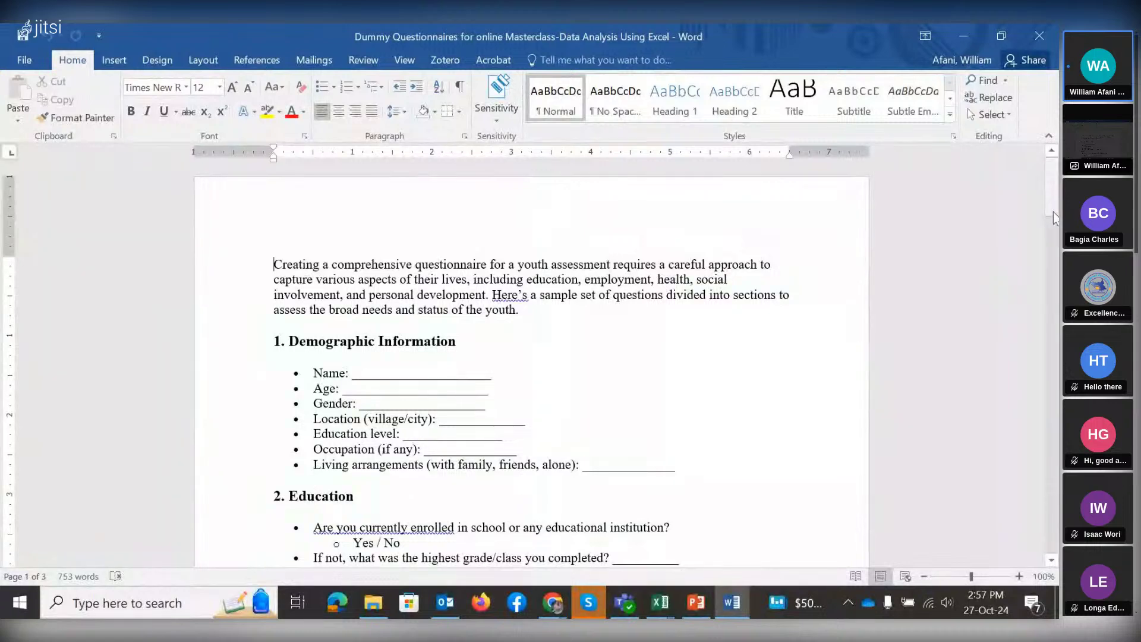
{"action": "mouse_move", "coordinate": [1053, 212]}
{"action": "left_mouse_down"}
{"action": "mouse_move", "coordinate": [1053, 550]}
{"action": "mouse_move", "coordinate": [1058, 201]}
{"action": "left_mouse_up"}
Switch back to the downloaded 2024-10-27 survey workbook in Excel and check the first start date and the gender question header.
{"action": "mouse_move", "coordinate": [661, 605]}
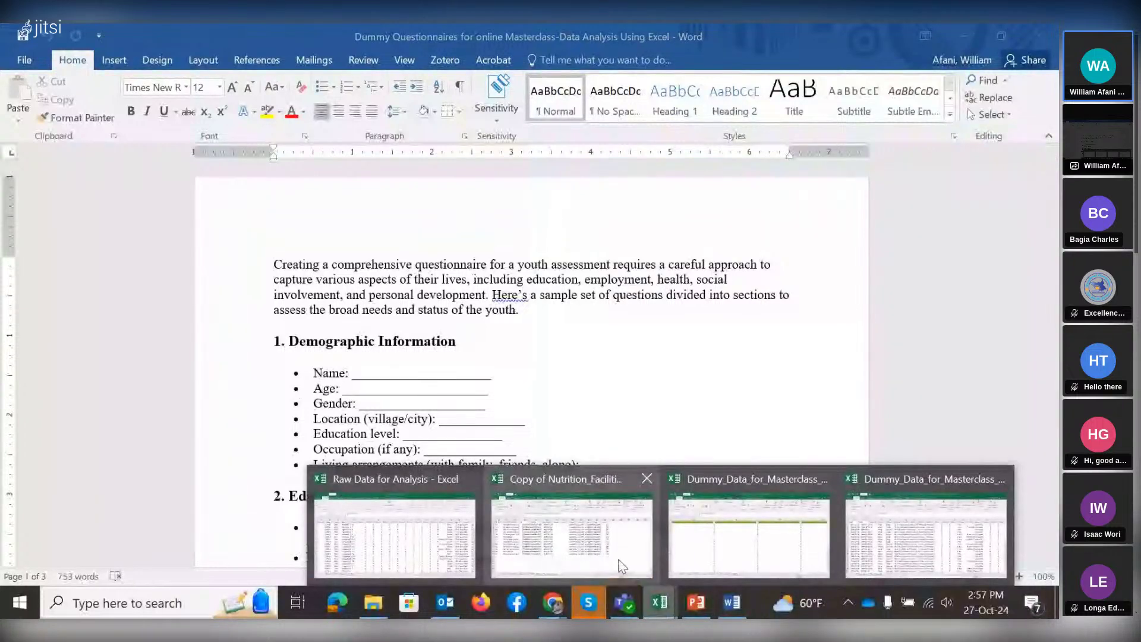
{"action": "mouse_move", "coordinate": [622, 566]}
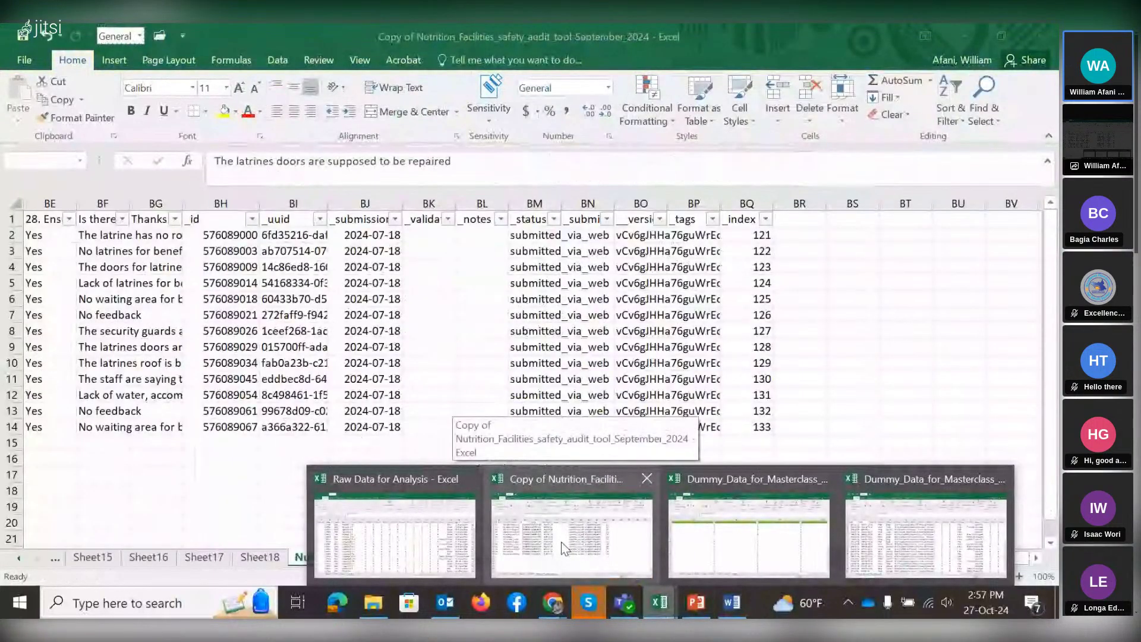
{"action": "left_click", "coordinate": [741, 550]}
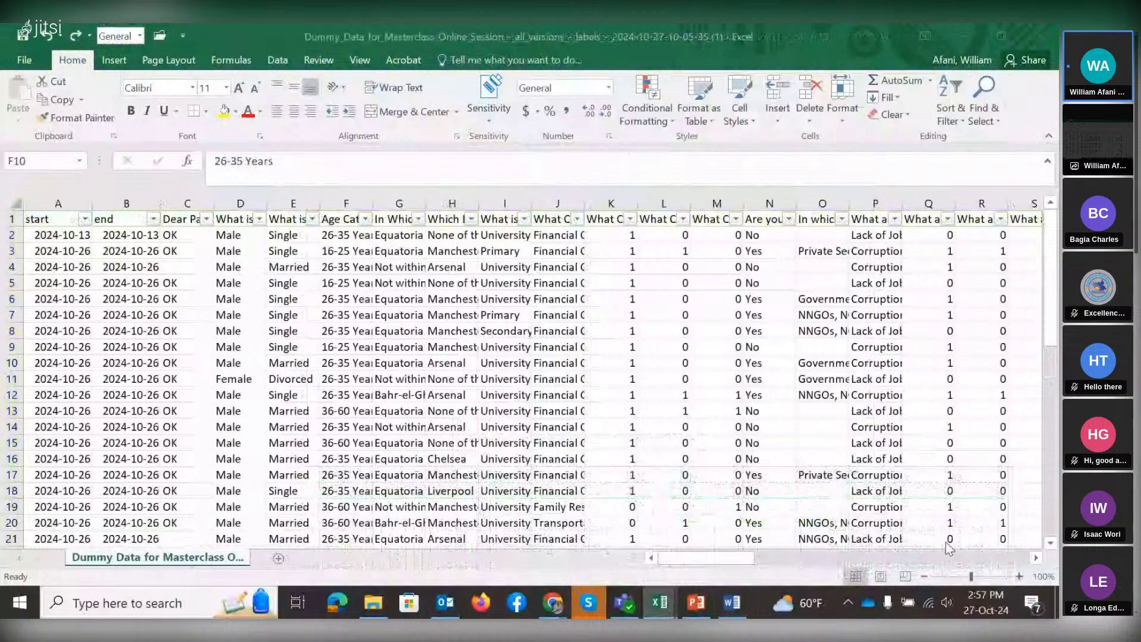
{"action": "left_click", "coordinate": [53, 233]}
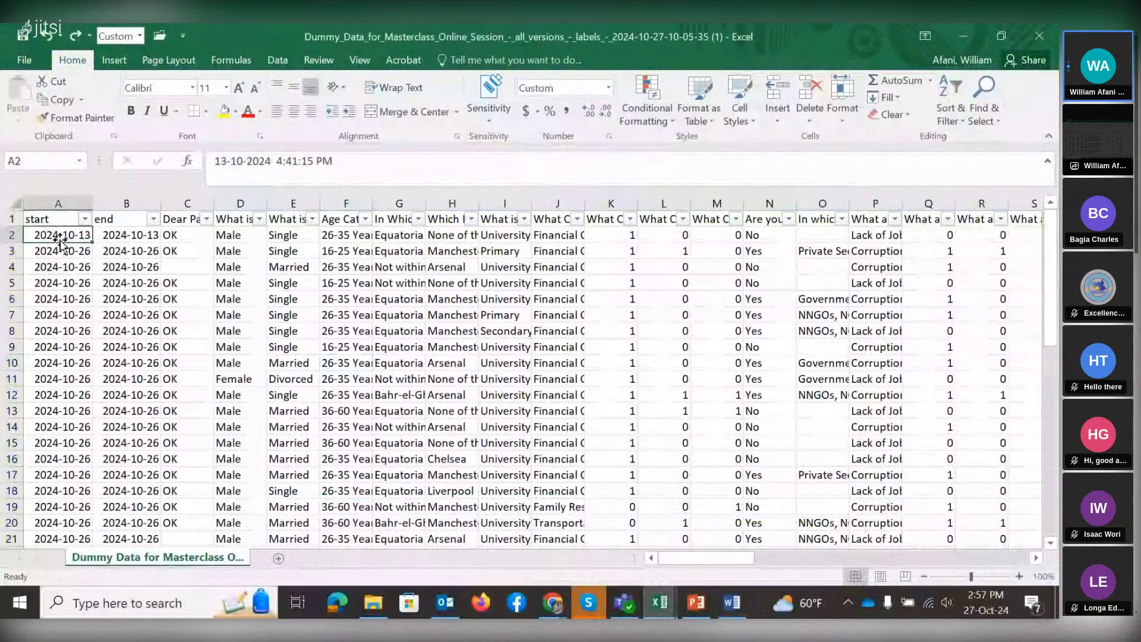
{"action": "left_click", "coordinate": [234, 220]}
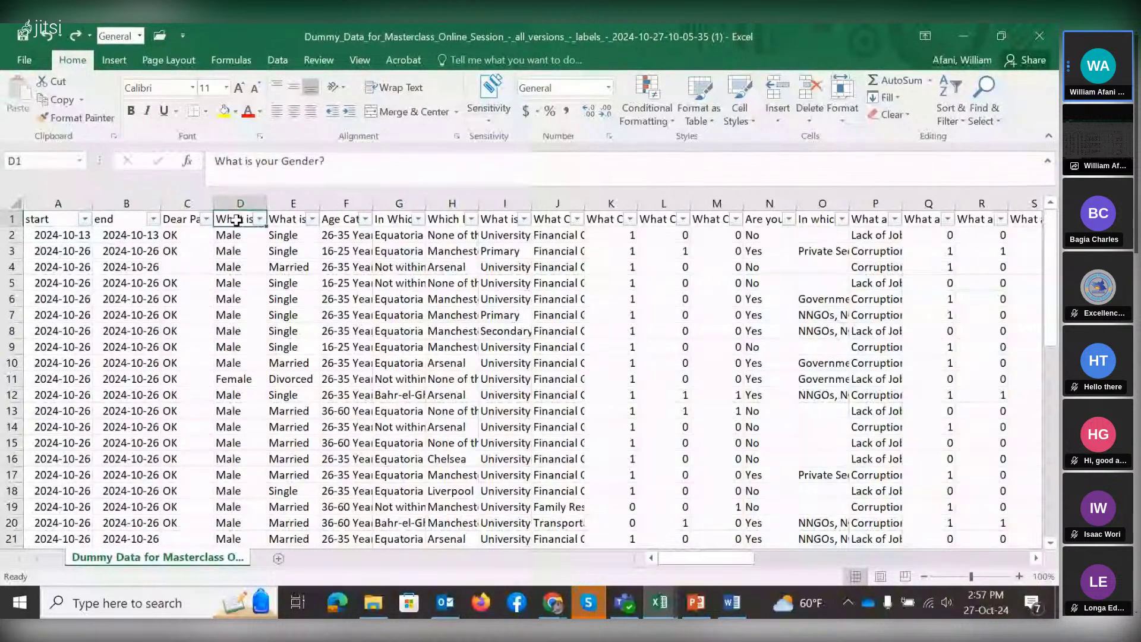
Widen column D slightly and check the first gender entries down to row 4.
{"action": "left_click_drag", "start_coordinate": [266, 203], "coordinate": [279, 204]}
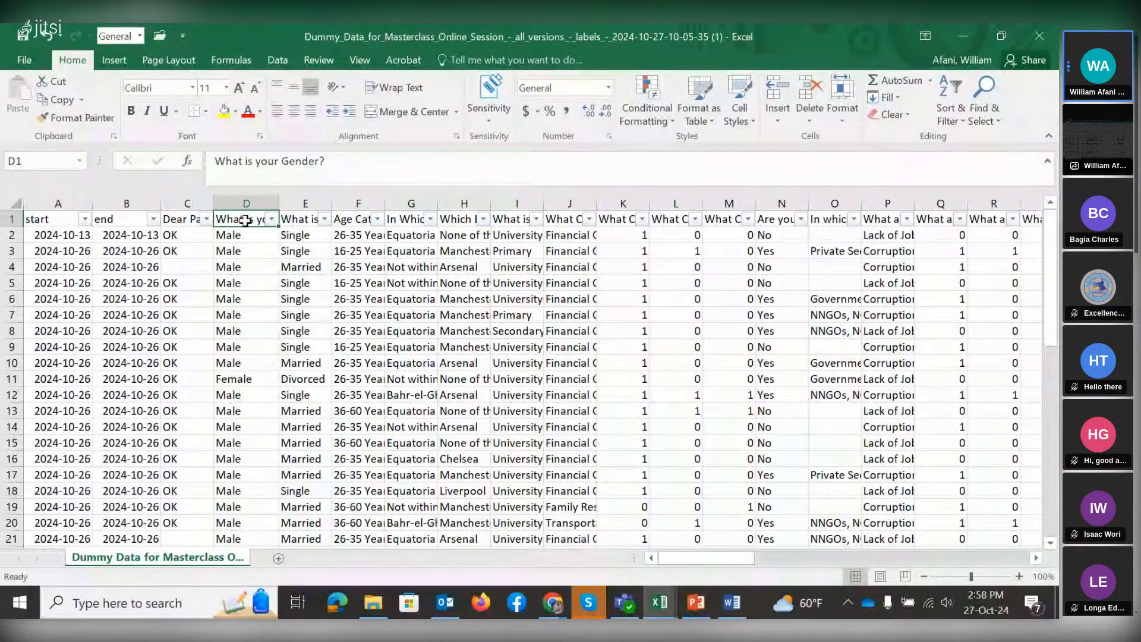
{"action": "key", "text": "Down"}
{"action": "key", "text": "Down"}
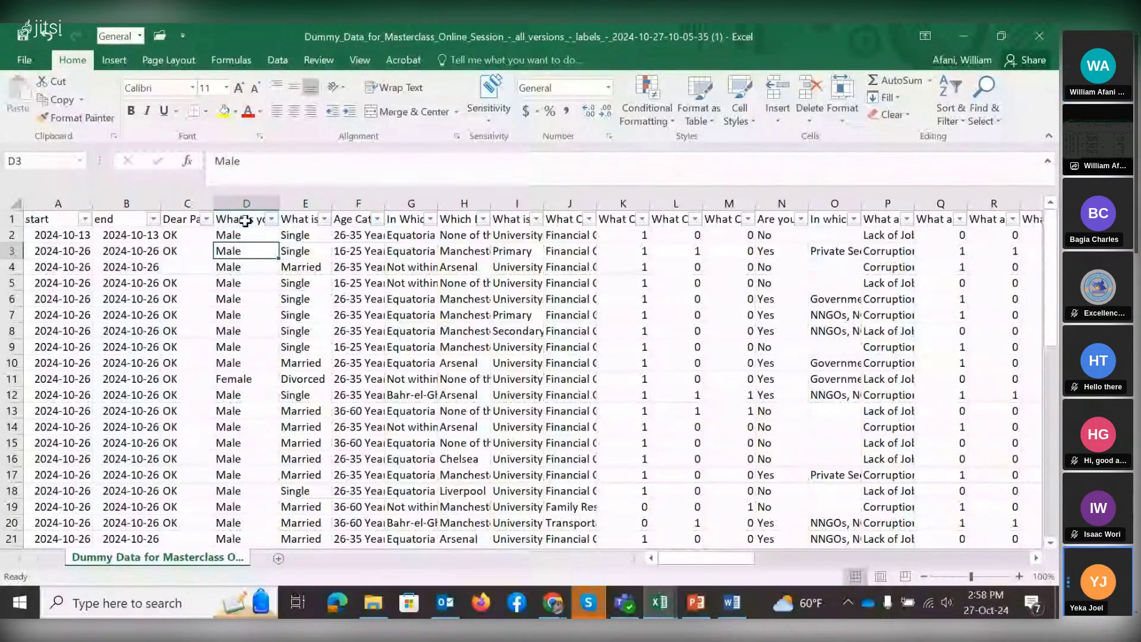
{"action": "key", "text": "Down"}
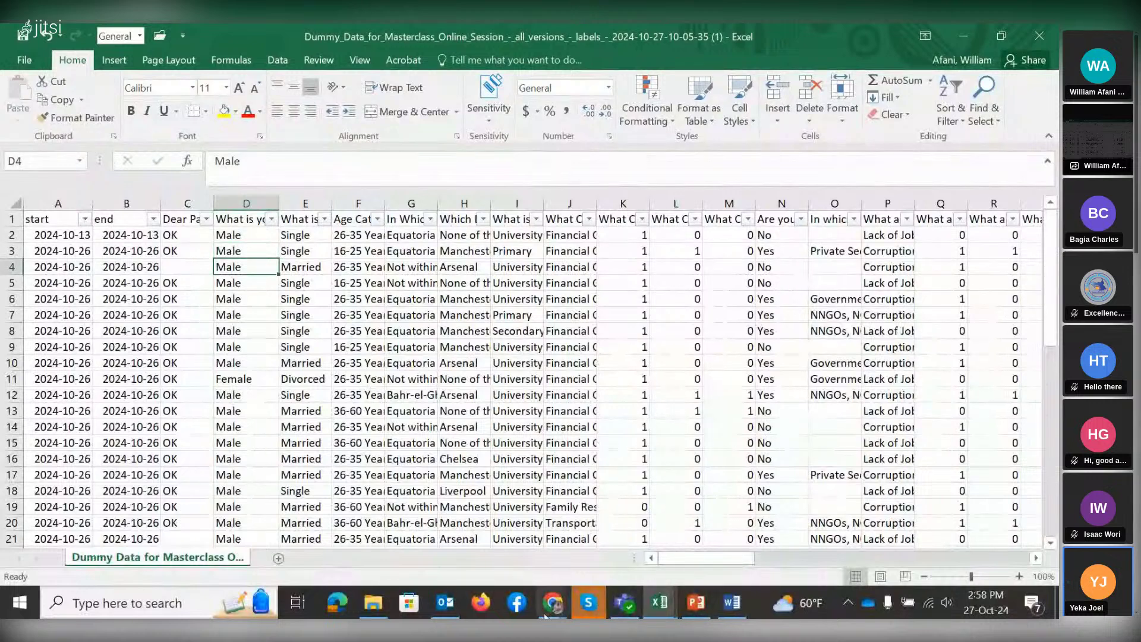
Switch to Chrome, close the KoboToolbox downloads page and show the Jitsi meeting.
{"action": "mouse_move", "coordinate": [553, 614]}
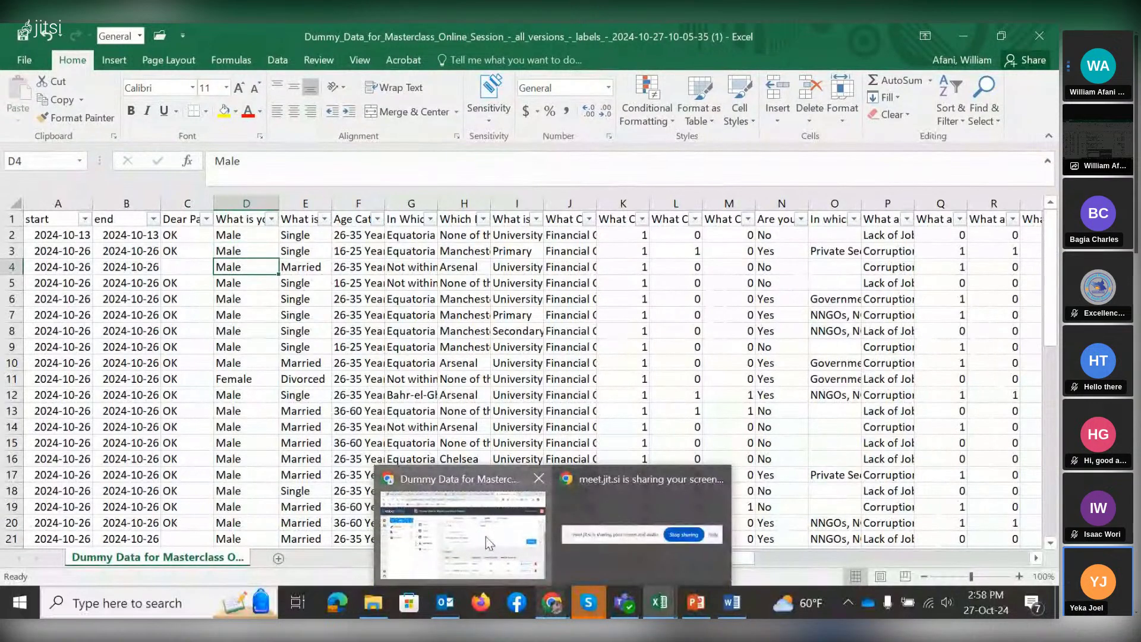
{"action": "left_click", "coordinate": [486, 537]}
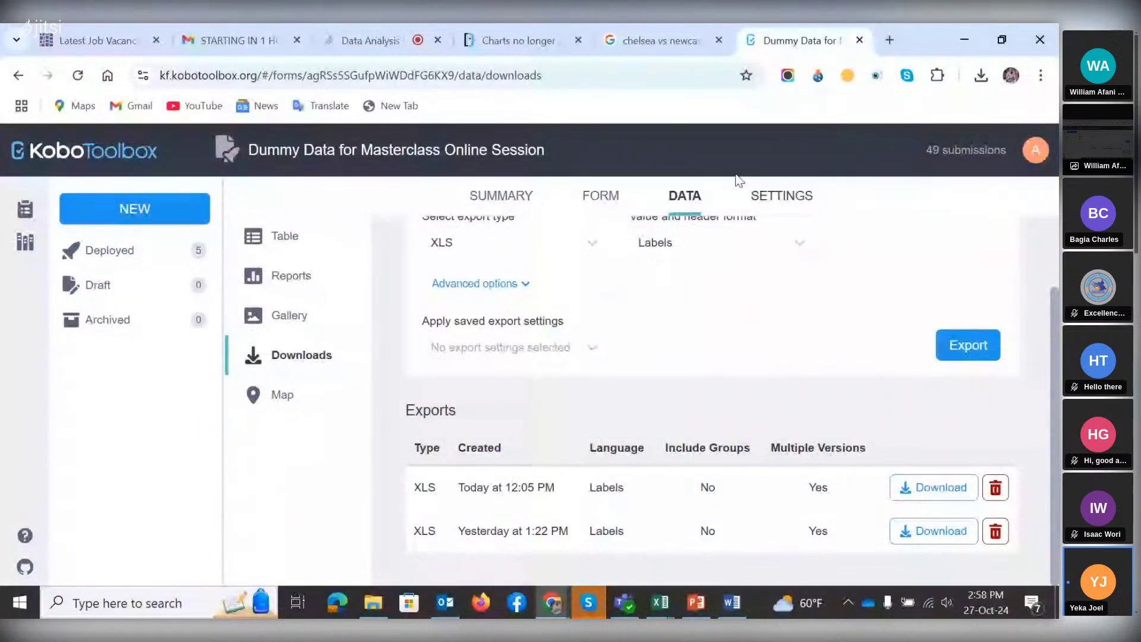
{"action": "key", "text": "ctrl+w"}
{"action": "left_click", "coordinate": [452, 43]}
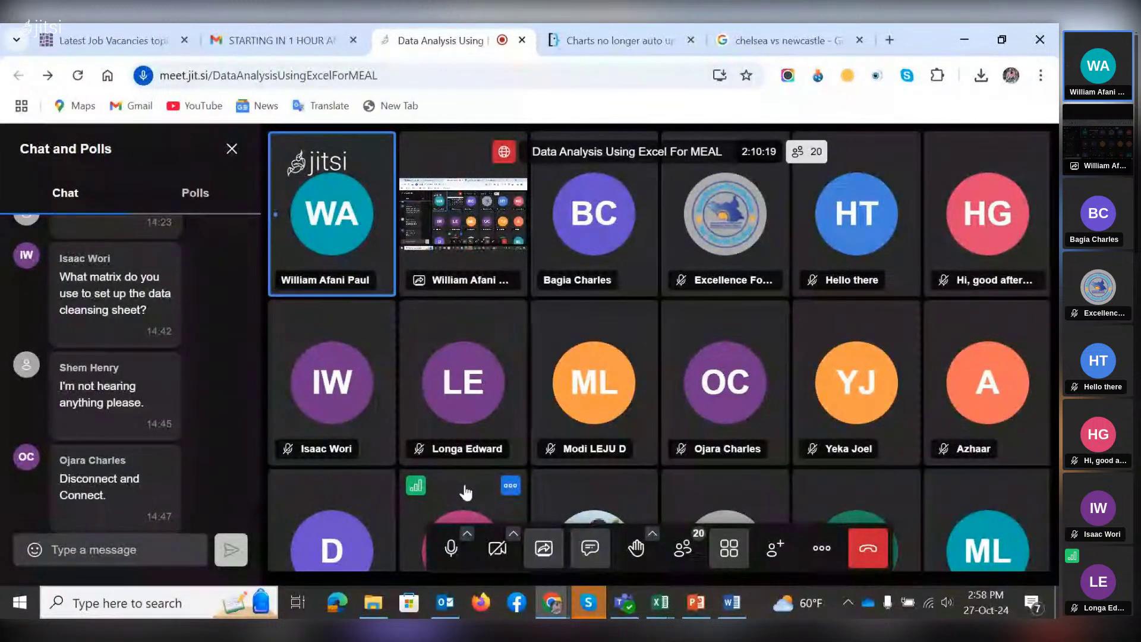
Switch back to the 2024-10-27 survey workbook in Excel and read the gender, marital status and age category headers.
{"action": "mouse_move", "coordinate": [665, 604]}
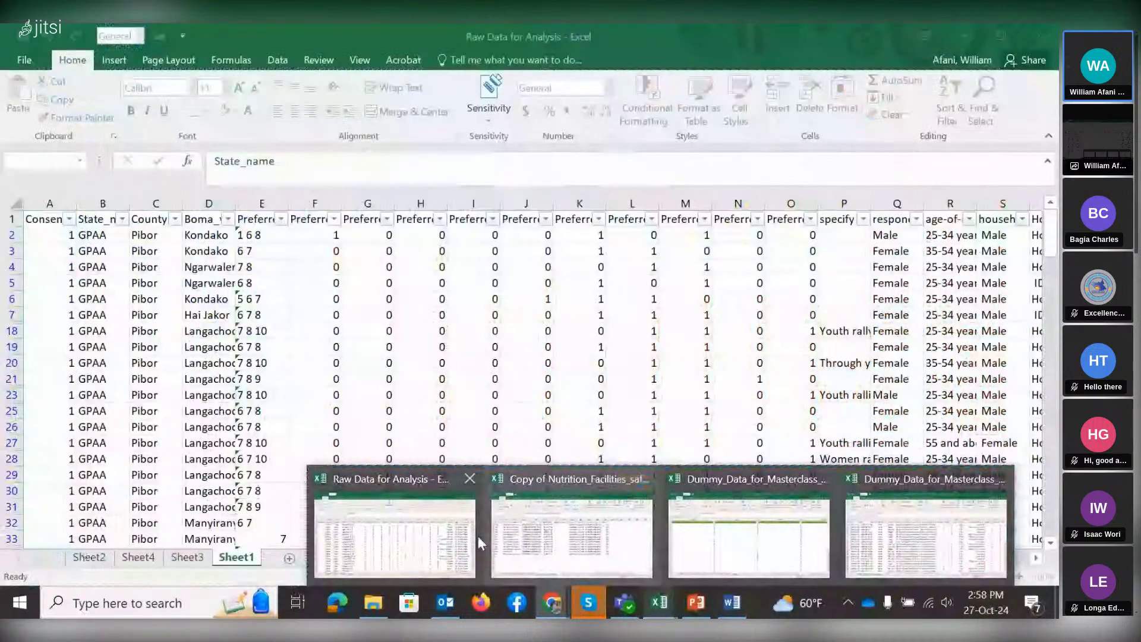
{"action": "mouse_move", "coordinate": [885, 540]}
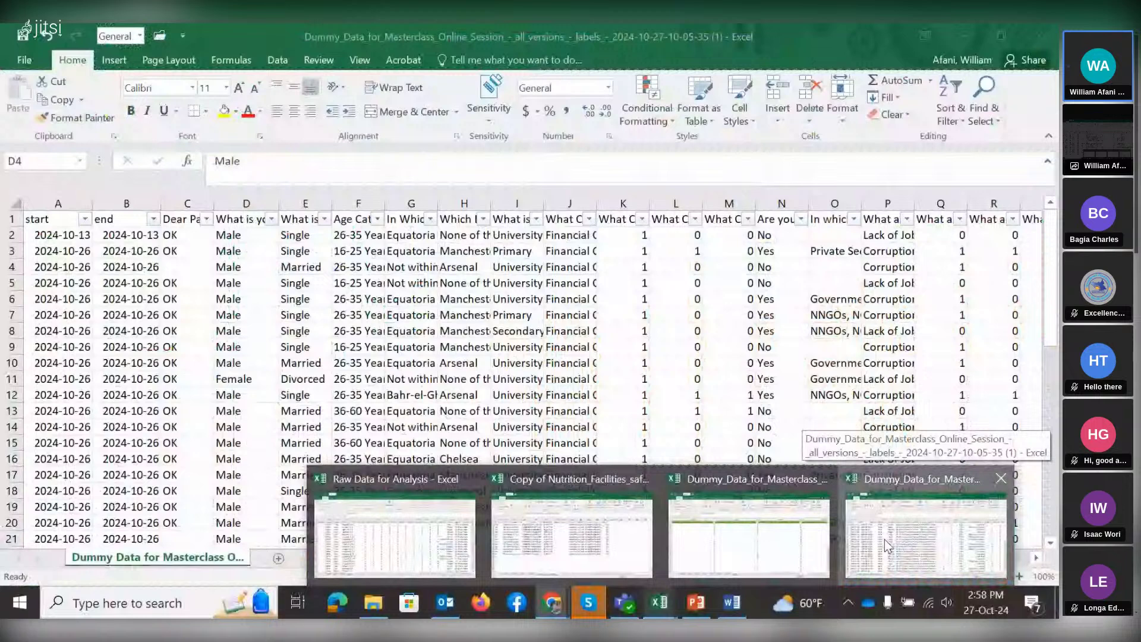
{"action": "left_click", "coordinate": [885, 540]}
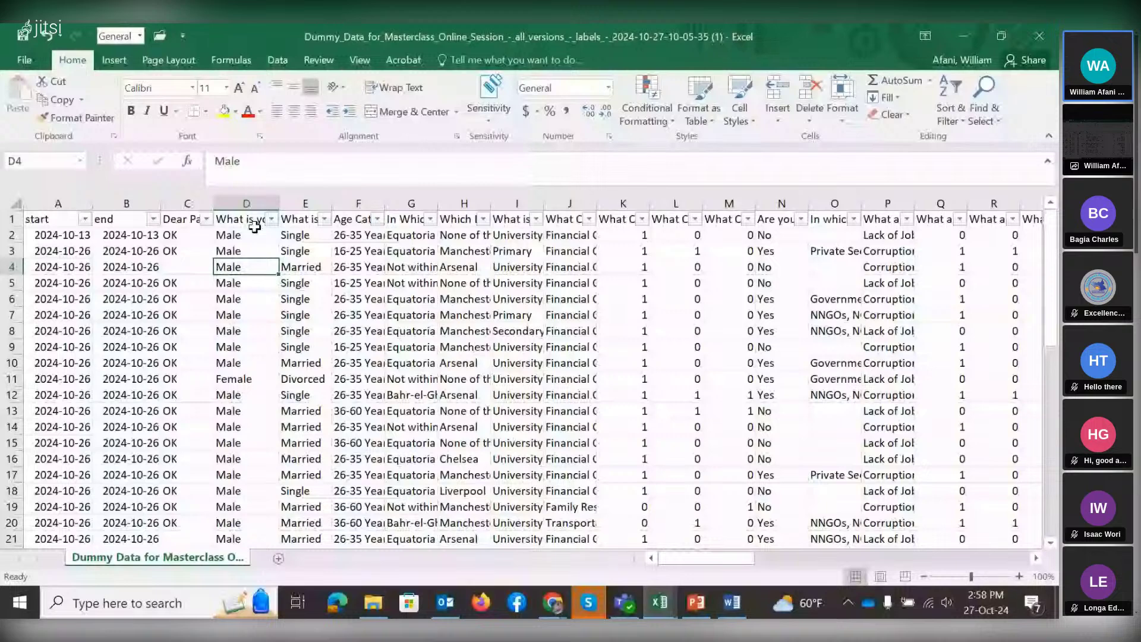
{"action": "left_click", "coordinate": [252, 224]}
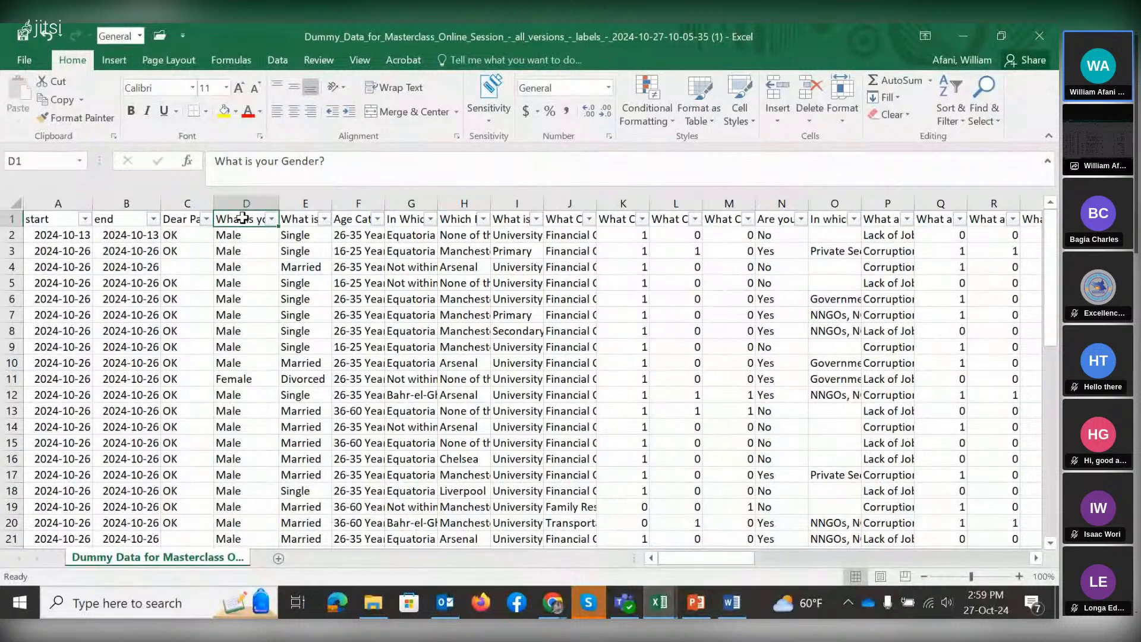
{"action": "left_click", "coordinate": [296, 220]}
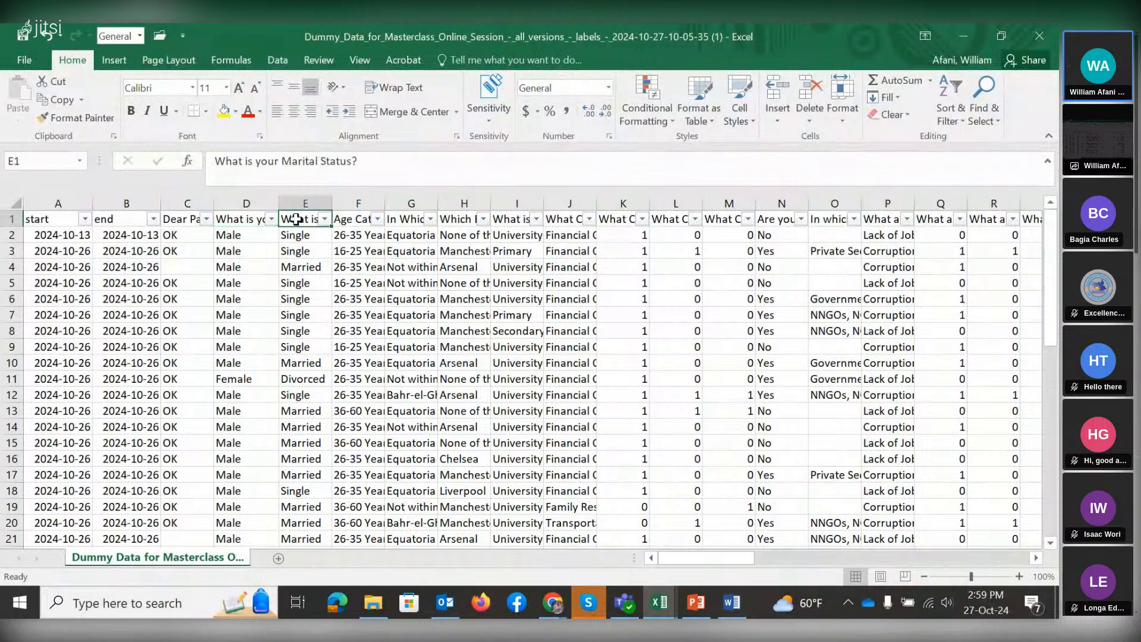
{"action": "left_click", "coordinate": [345, 220]}
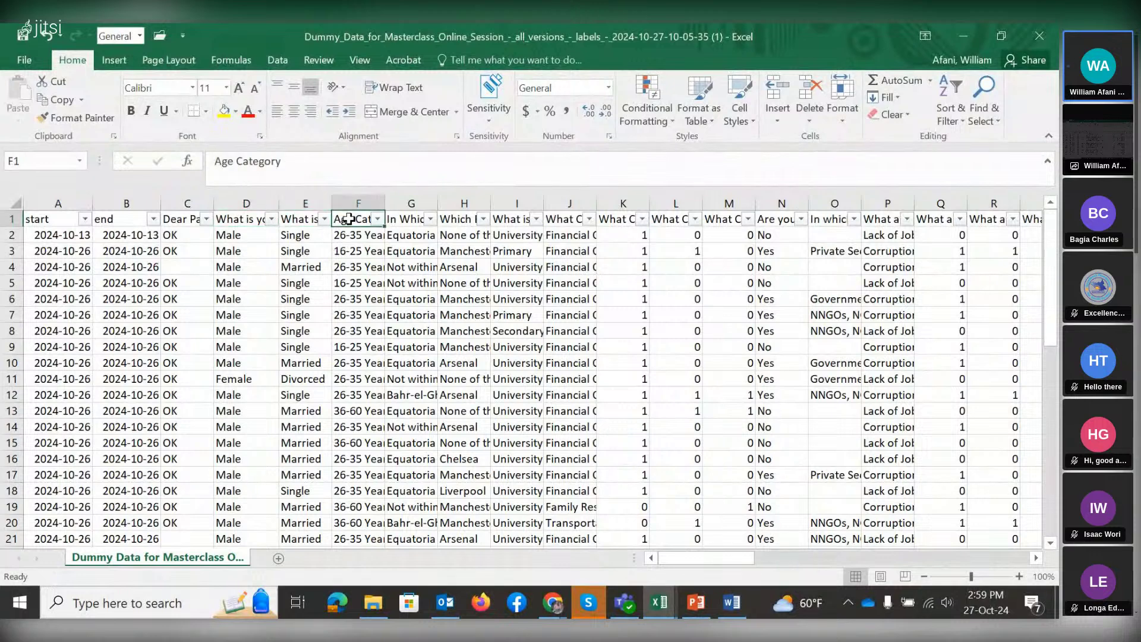
Review the first entries under the gender and marital status questions down to row 6.
{"action": "left_click", "coordinate": [246, 220]}
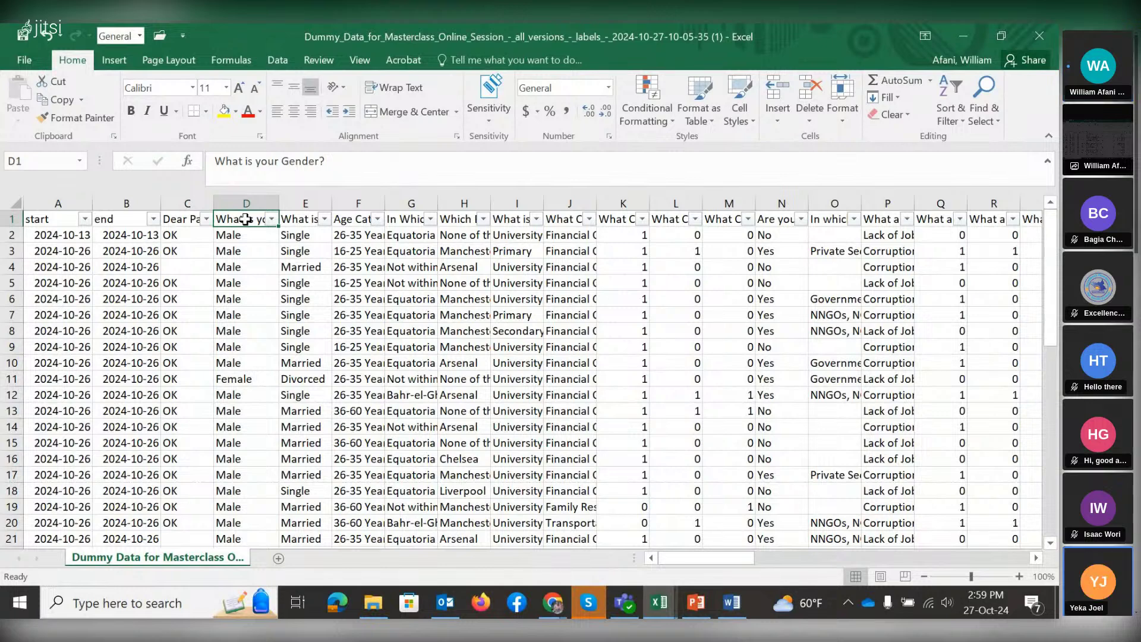
{"action": "key", "text": "Down"}
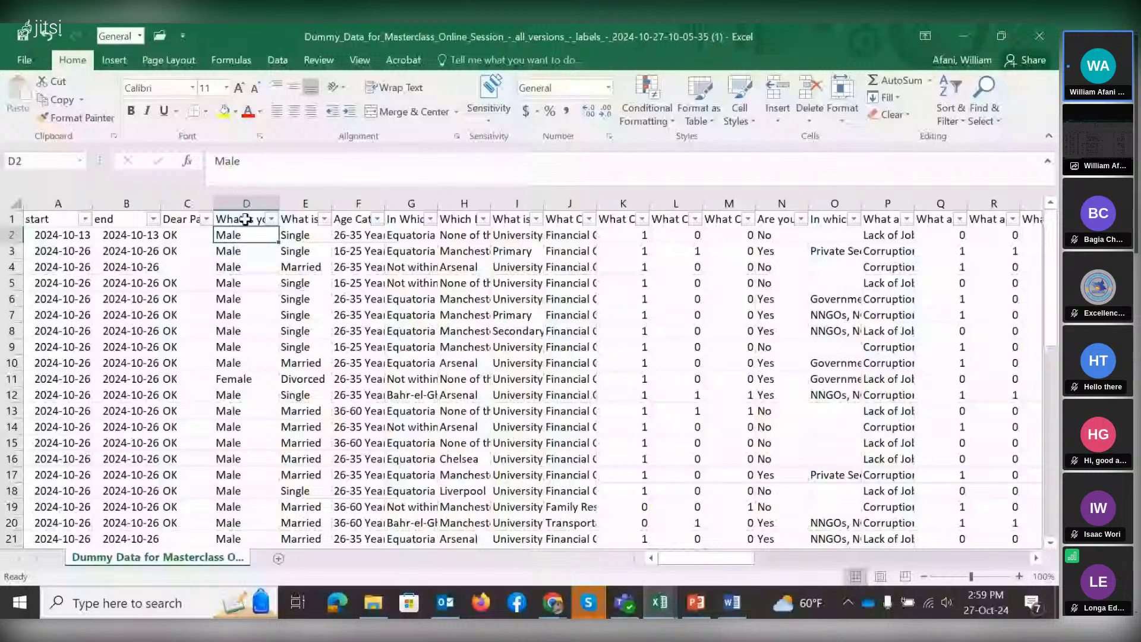
{"action": "key", "text": "Down"}
{"action": "key", "text": "Down"}
{"action": "key", "text": "Down"}
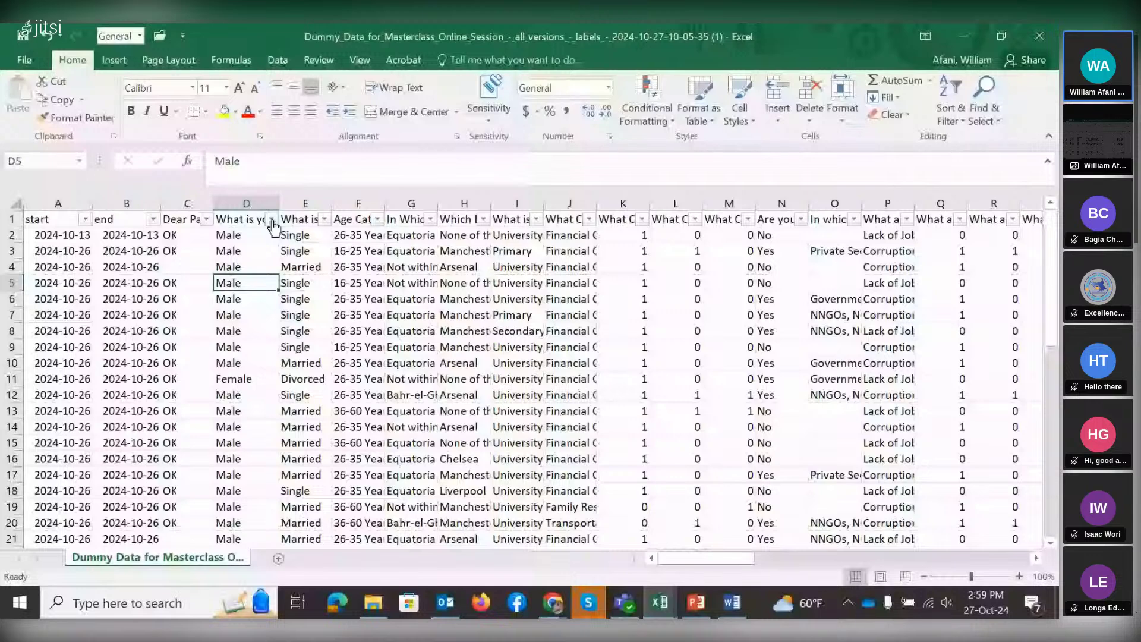
{"action": "key", "text": "Up"}
{"action": "key", "text": "Right"}
{"action": "key", "text": "Down"}
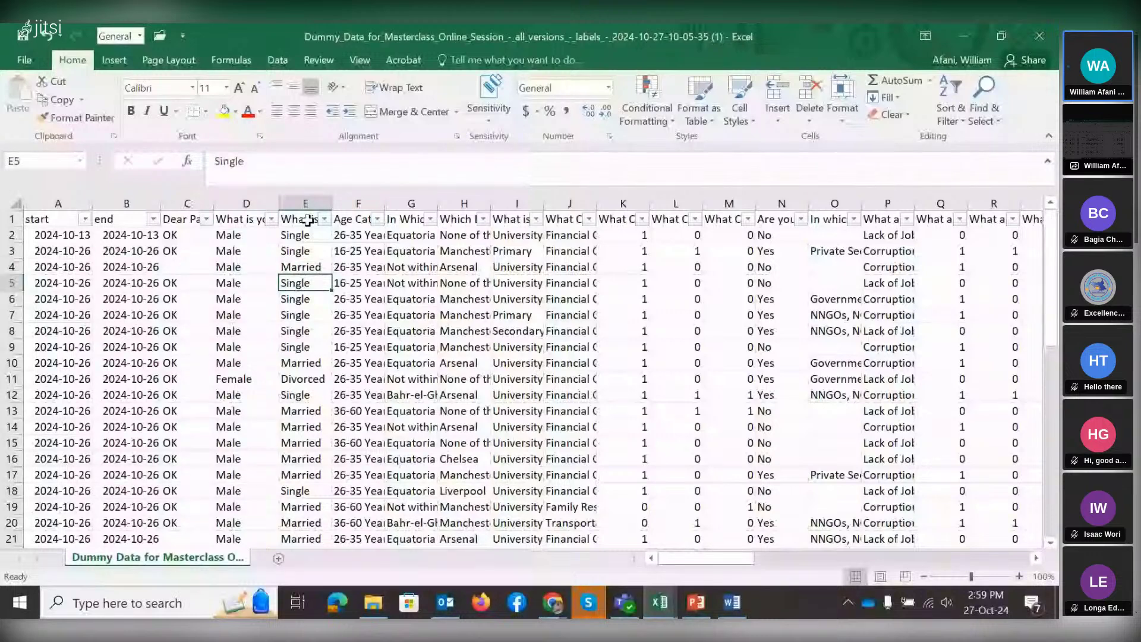
{"action": "key", "text": "Down"}
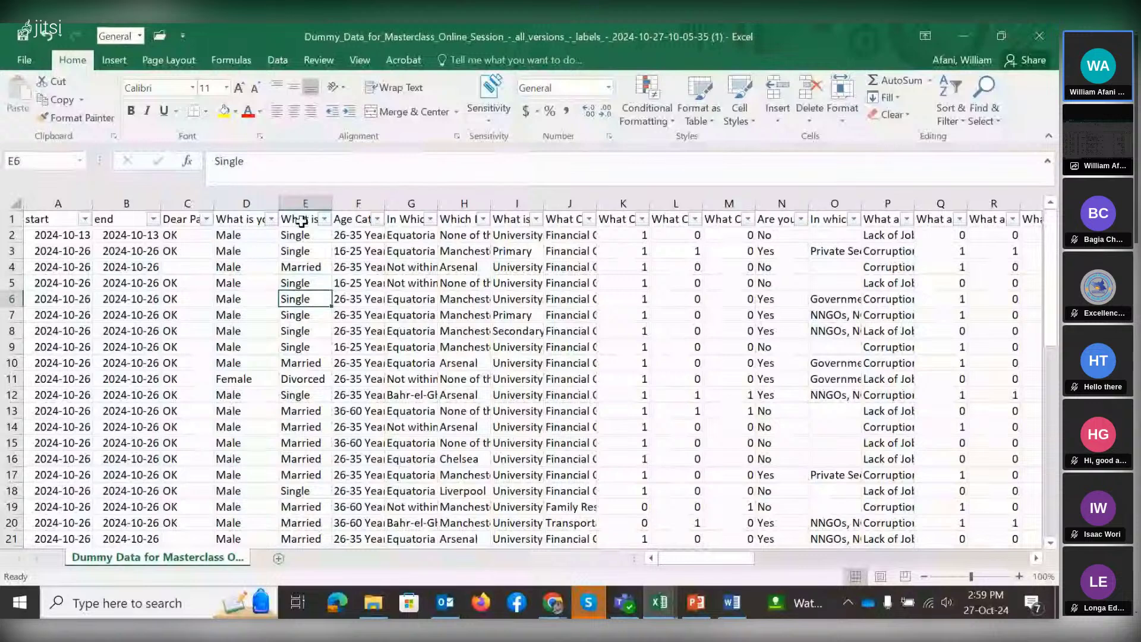
Highlight the first response in row 2 with a yellow fill, keeping its text black.
{"action": "key", "text": "ctrl+Home"}
{"action": "key", "text": "shift+space"}
{"action": "left_click", "coordinate": [247, 112]}
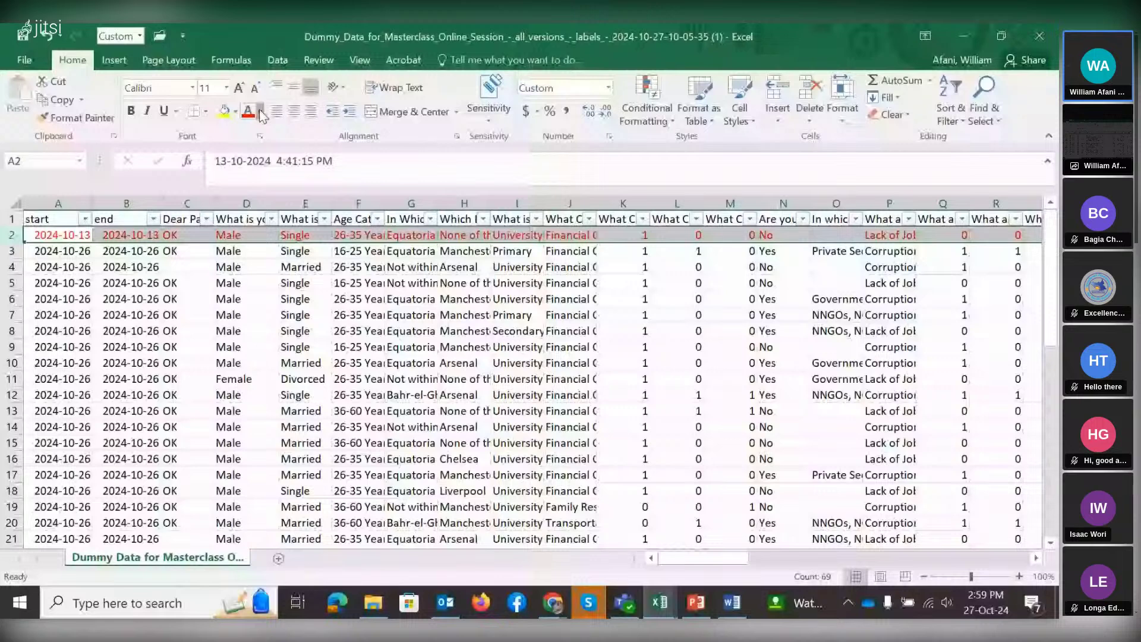
{"action": "left_click", "coordinate": [224, 111]}
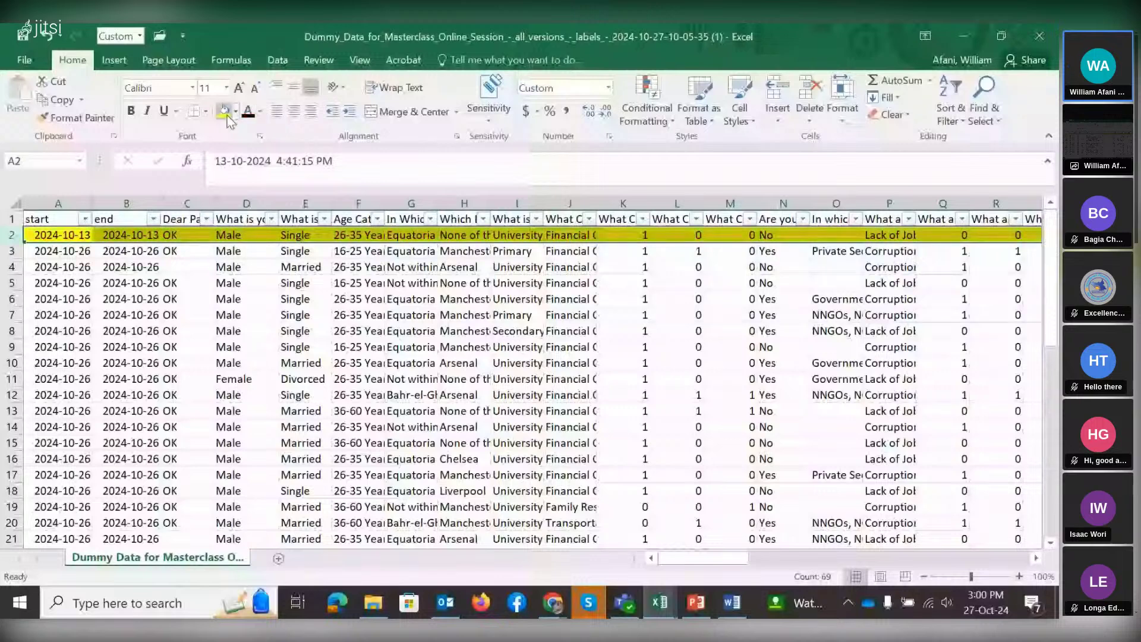
Highlight the second response in row 3 with an orange fill.
{"action": "left_click", "coordinate": [6, 252]}
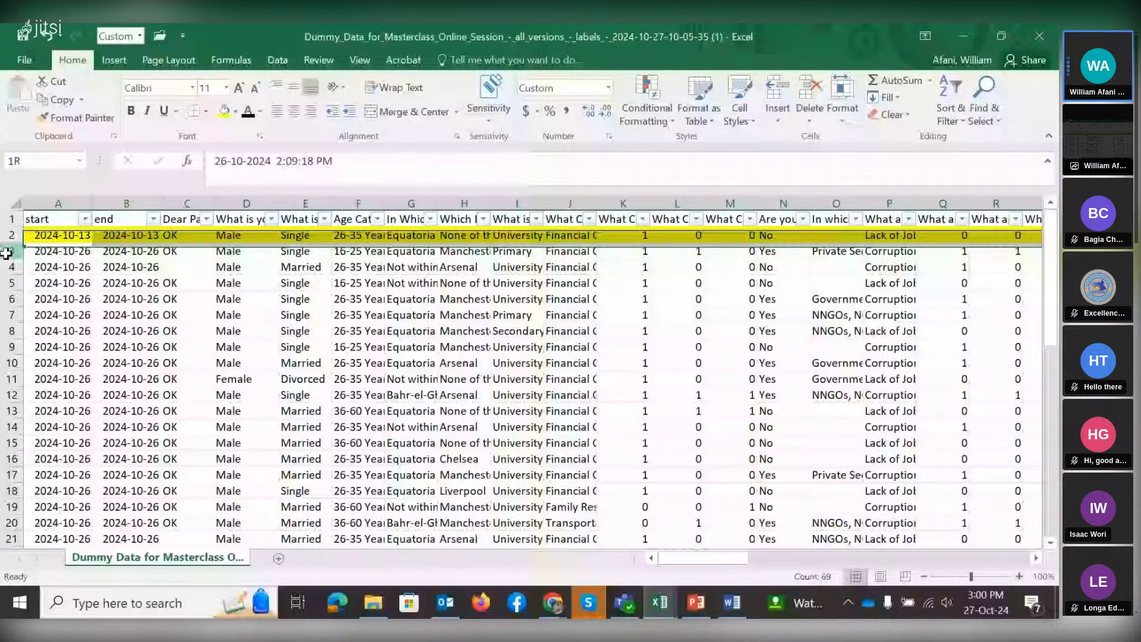
{"action": "left_click", "coordinate": [6, 254]}
{"action": "key", "text": "alt+h"}
{"action": "key", "text": "h"}
{"action": "key", "text": "Return"}
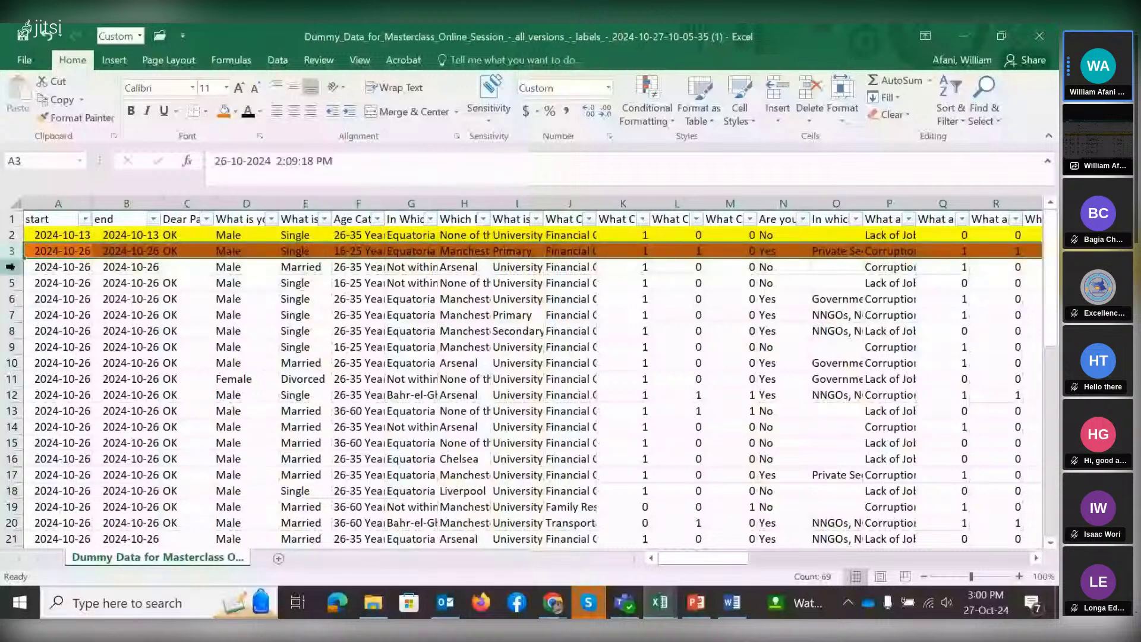
Highlight the third response in row 4 with a green fill.
{"action": "left_click", "coordinate": [10, 267]}
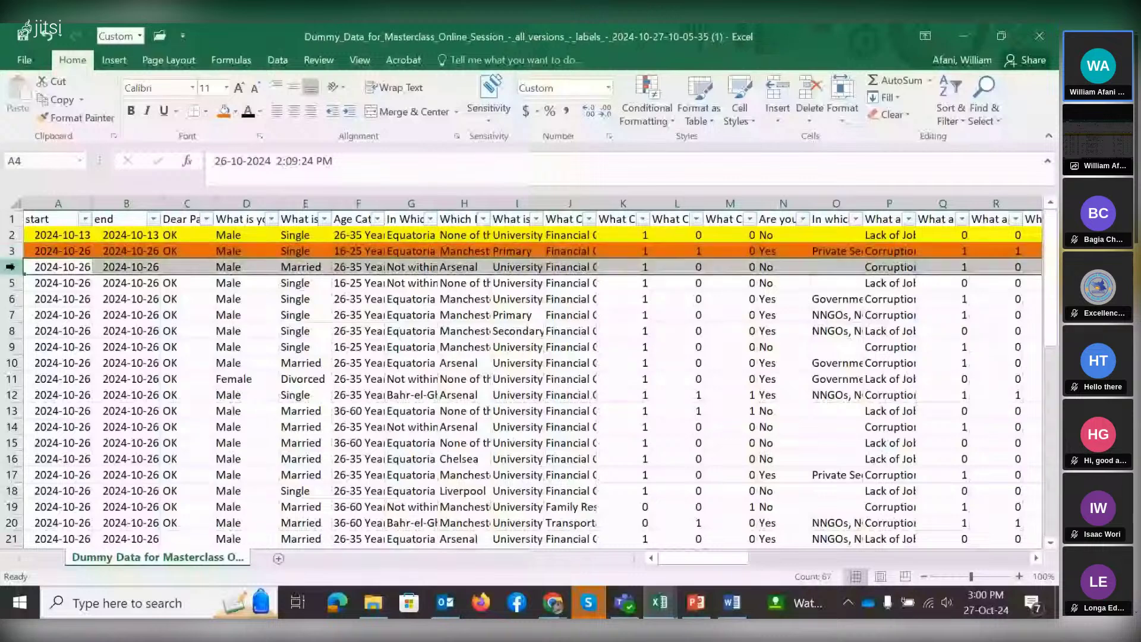
{"action": "left_click", "coordinate": [235, 111]}
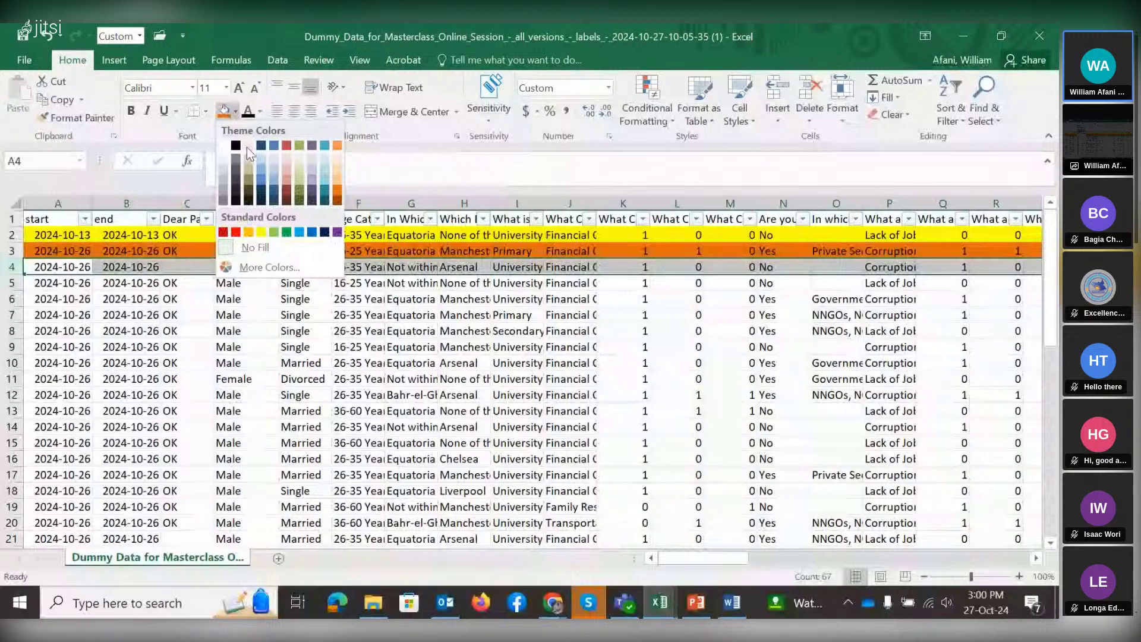
{"action": "left_click", "coordinate": [287, 232]}
{"action": "left_click", "coordinate": [381, 315]}
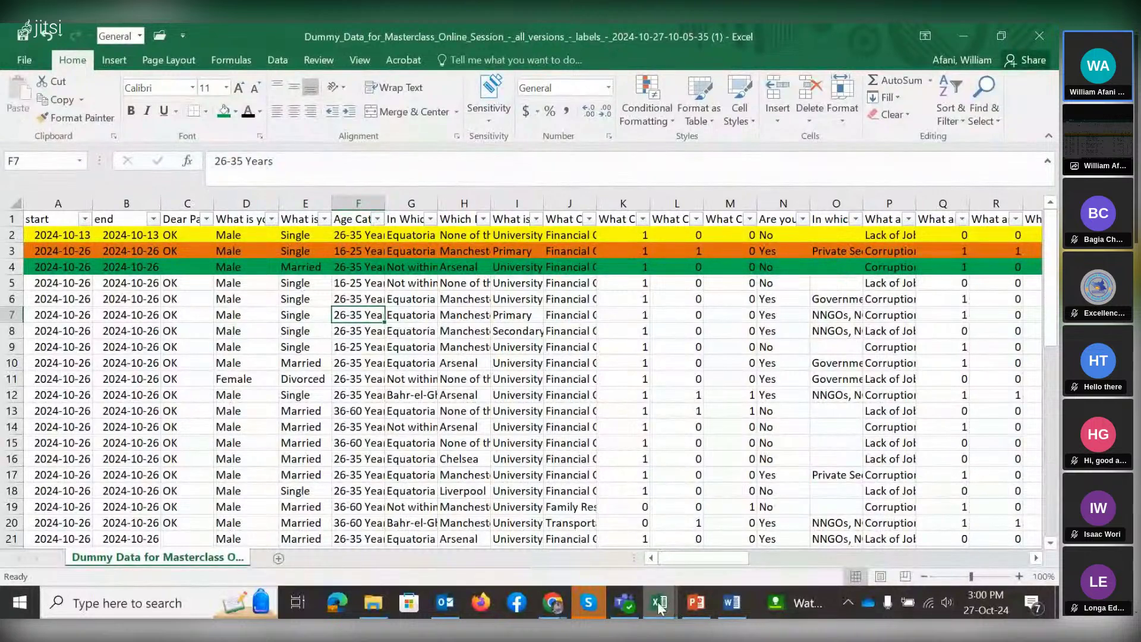
Check the Jitsi meeting in Chrome and return to the colour-marked survey workbook in Excel.
{"action": "mouse_move", "coordinate": [552, 603]}
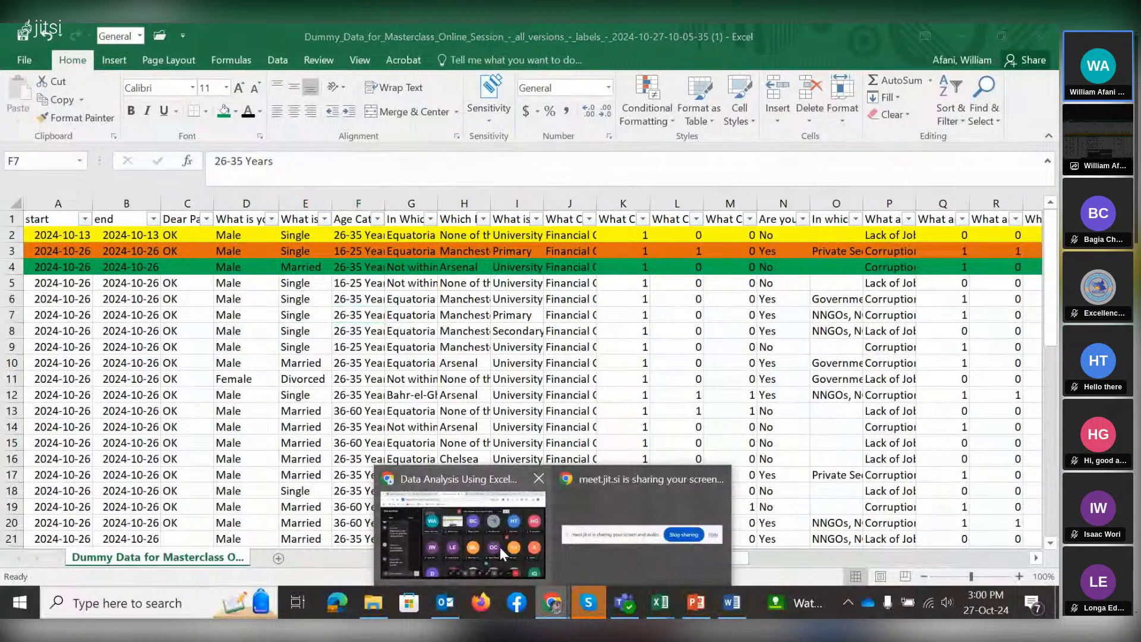
{"action": "left_click", "coordinate": [501, 547]}
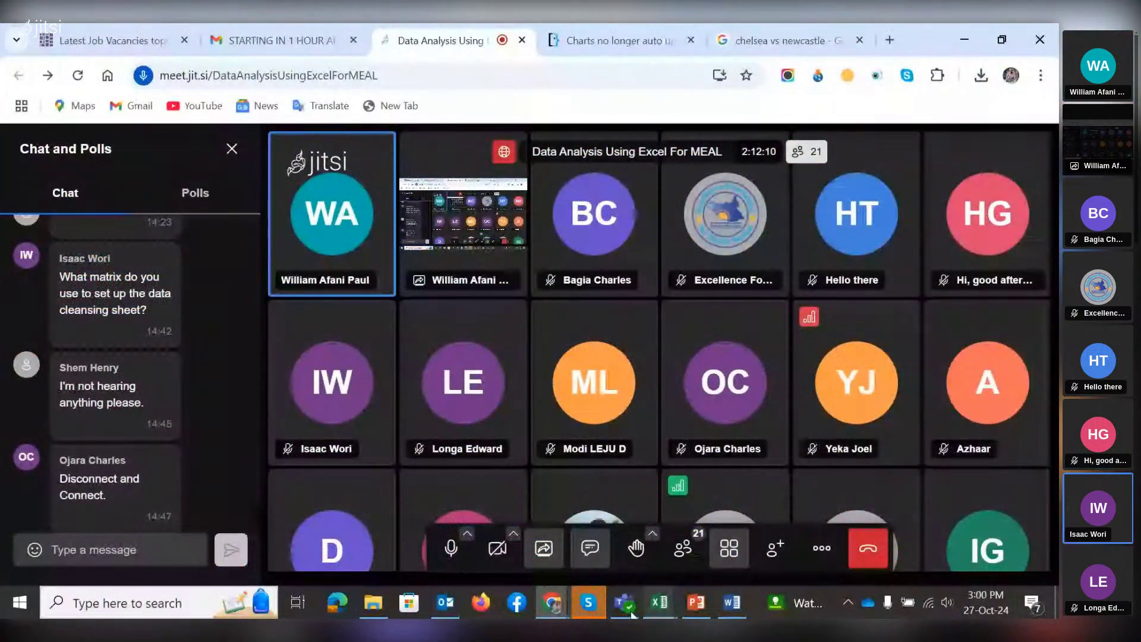
{"action": "mouse_move", "coordinate": [670, 605]}
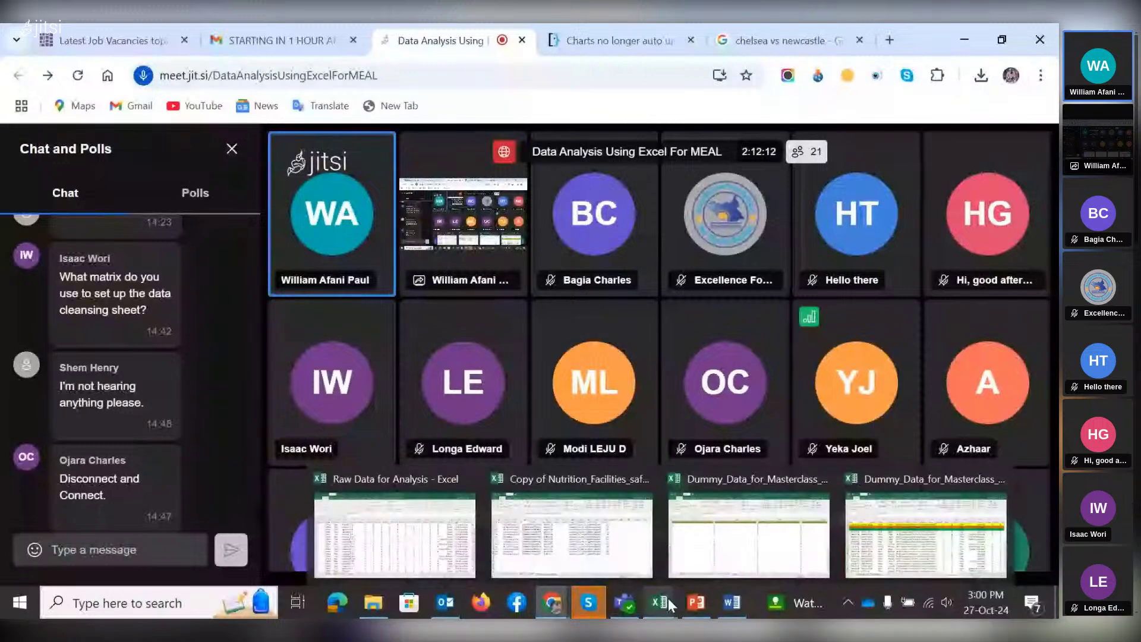
{"action": "left_click", "coordinate": [882, 541]}
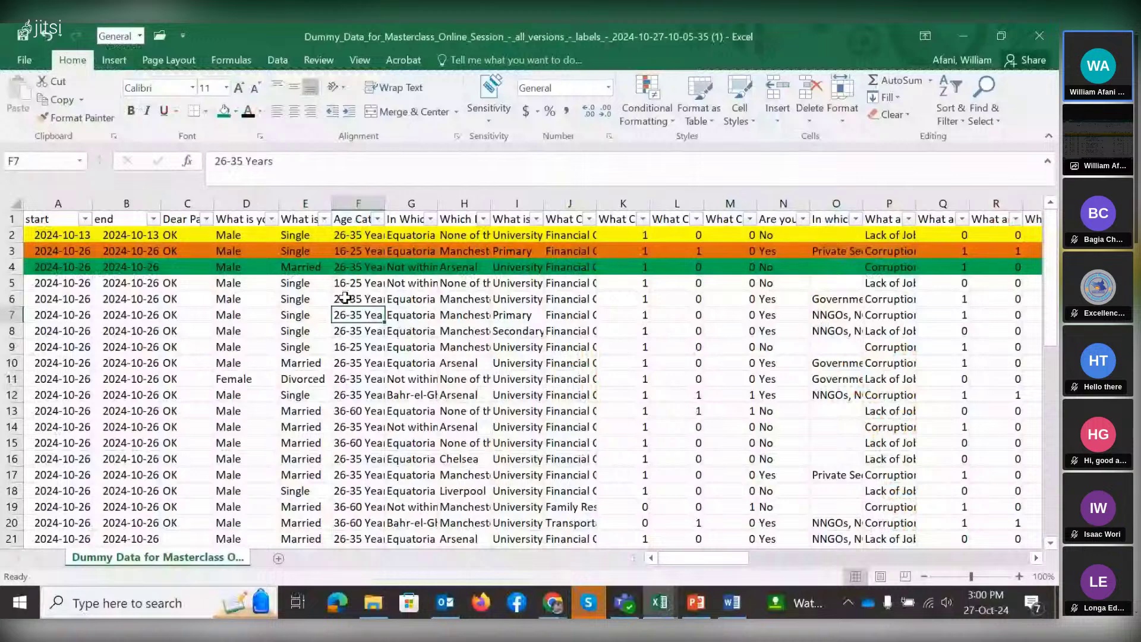
Fill the header row 1 with the standard red colour.
{"action": "left_click", "coordinate": [11, 220]}
{"action": "left_click", "coordinate": [236, 111]}
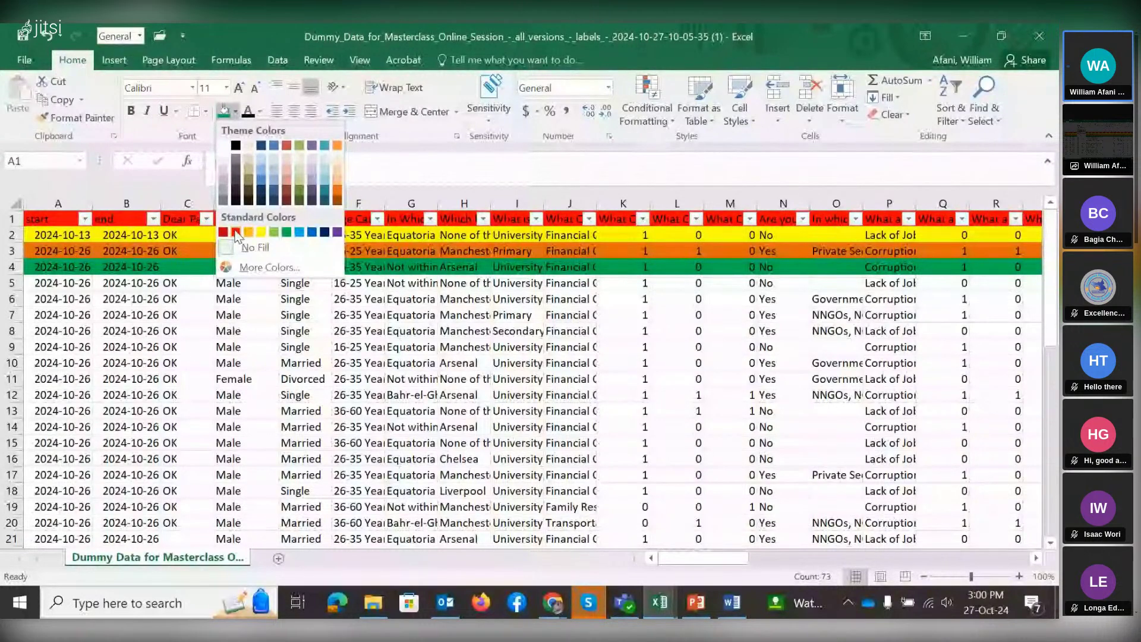
{"action": "left_click", "coordinate": [236, 233]}
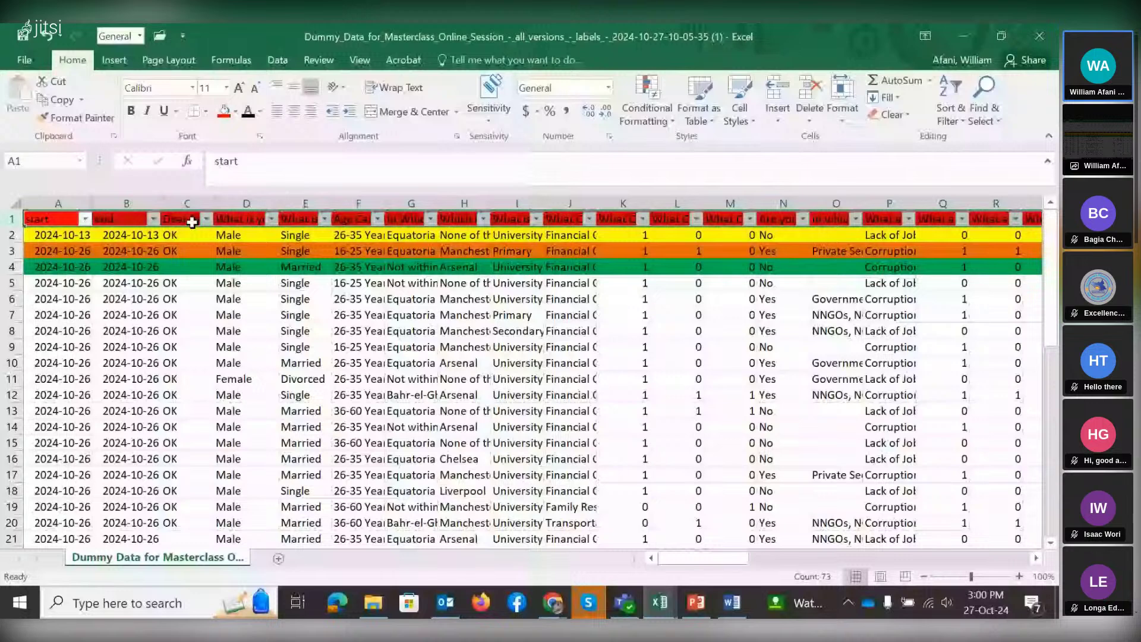
Look through the question headers across row 1 and check the first end date in B2.
{"action": "left_click", "coordinate": [192, 222]}
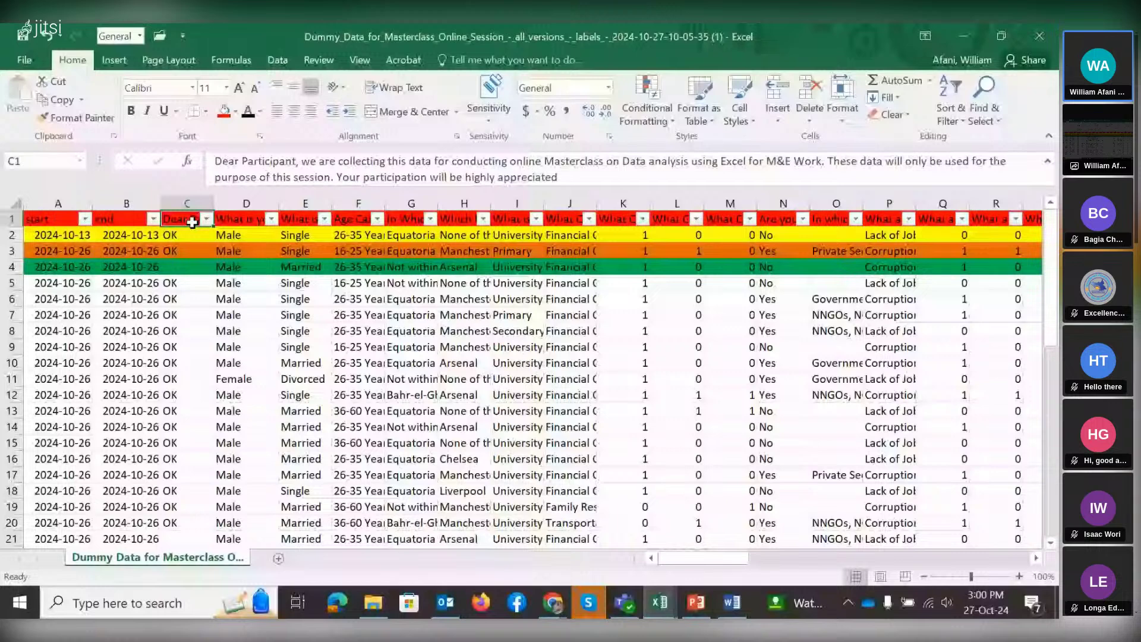
{"action": "key", "text": "ctrl+Right"}
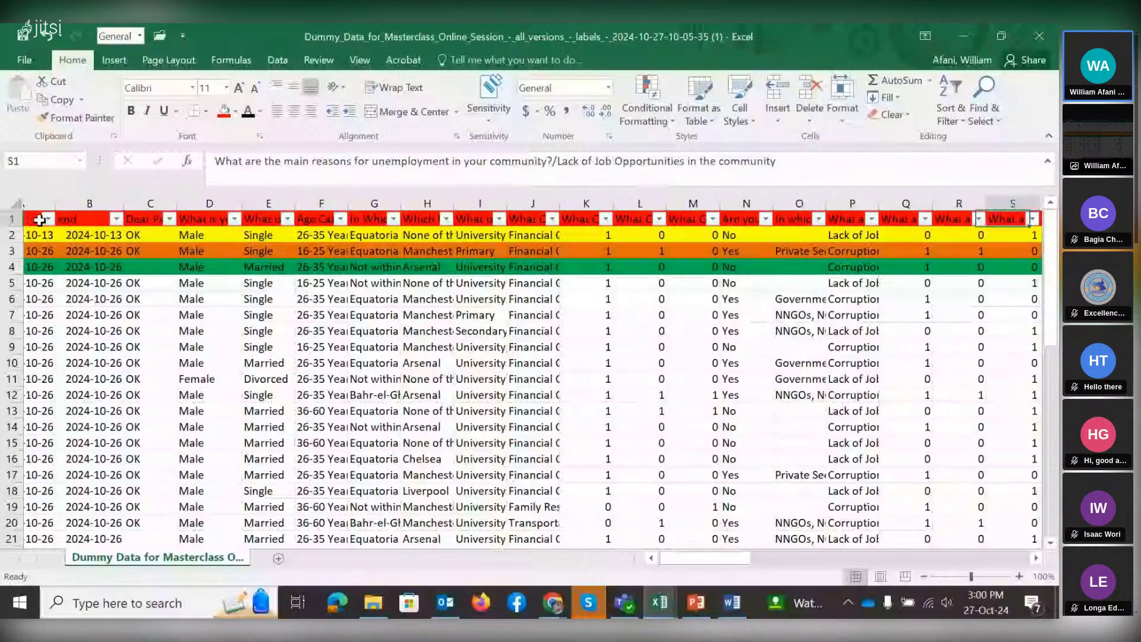
{"action": "key", "text": "Right"}
{"action": "key", "text": "Right"}
{"action": "key", "text": "Right"}
{"action": "key", "text": "Right"}
{"action": "key", "text": "Left"}
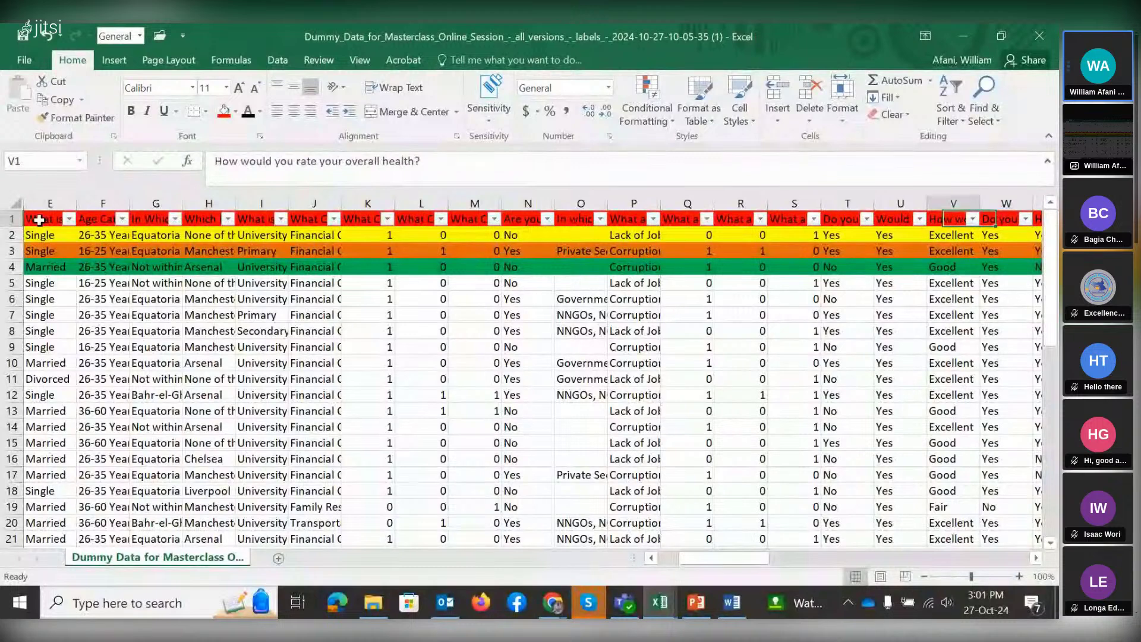
{"action": "key", "text": "Left"}
{"action": "key", "text": "Left"}
{"action": "key", "text": "Left"}
{"action": "key", "text": "Left"}
{"action": "key", "text": "Left"}
{"action": "key", "text": "Left"}
{"action": "key", "text": "Left"}
{"action": "key", "text": "Left"}
{"action": "key", "text": "Left"}
{"action": "key", "text": "Left"}
{"action": "key", "text": "Left"}
{"action": "key", "text": "Left"}
{"action": "key", "text": "Left"}
{"action": "key", "text": "Left"}
{"action": "key", "text": "Left"}
{"action": "key", "text": "Left"}
{"action": "key", "text": "Left"}
{"action": "key", "text": "Left"}
{"action": "key", "text": "Left"}
{"action": "key", "text": "Left"}
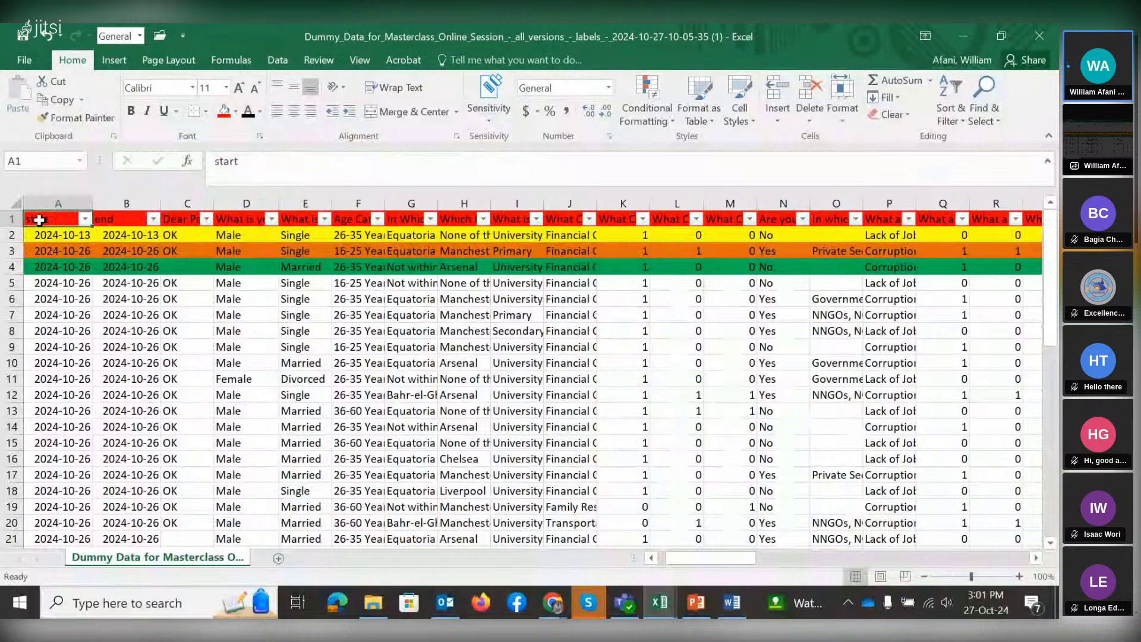
{"action": "key", "text": "Right"}
{"action": "key", "text": "Down"}
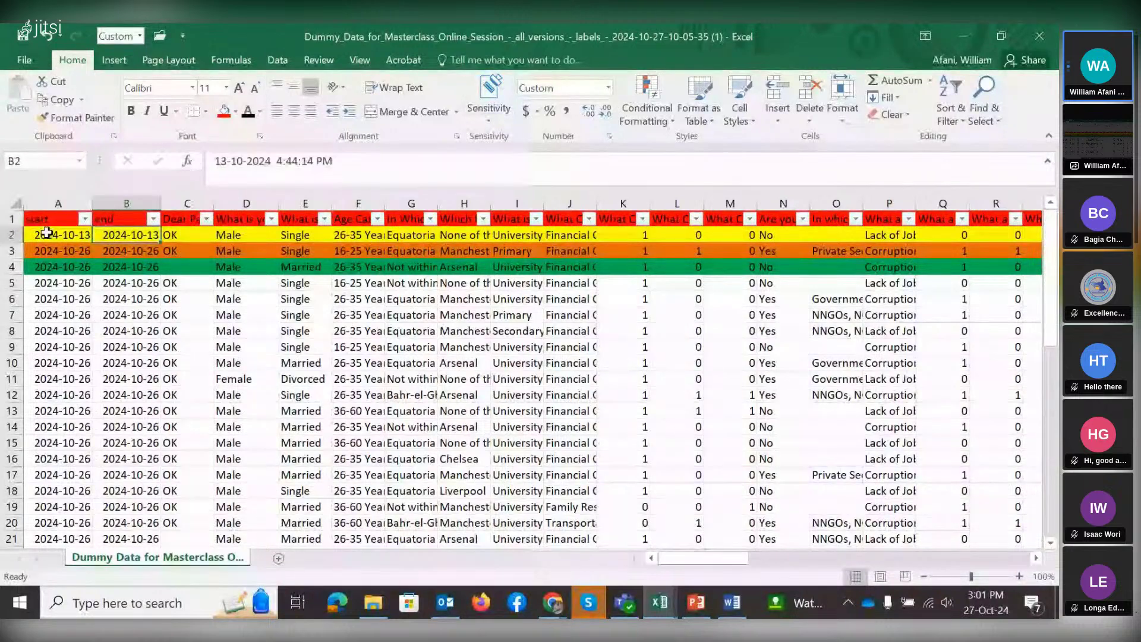
Step through the first response's answers along row 2, from C2 to N2.
{"action": "key", "text": "Right"}
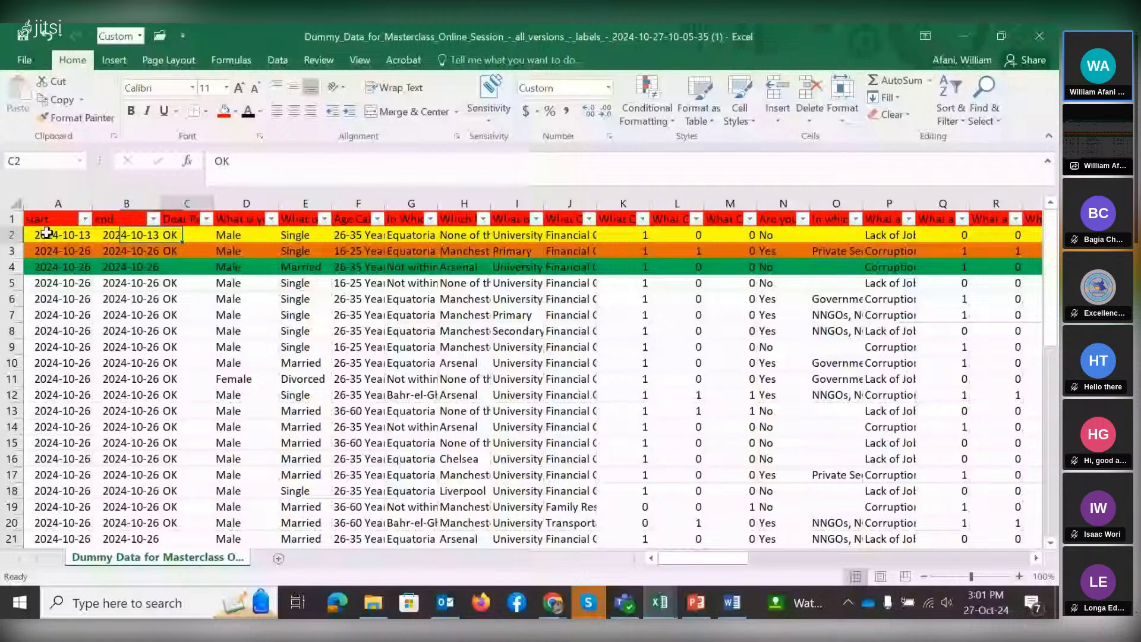
{"action": "key", "text": "Right"}
{"action": "key", "text": "Right"}
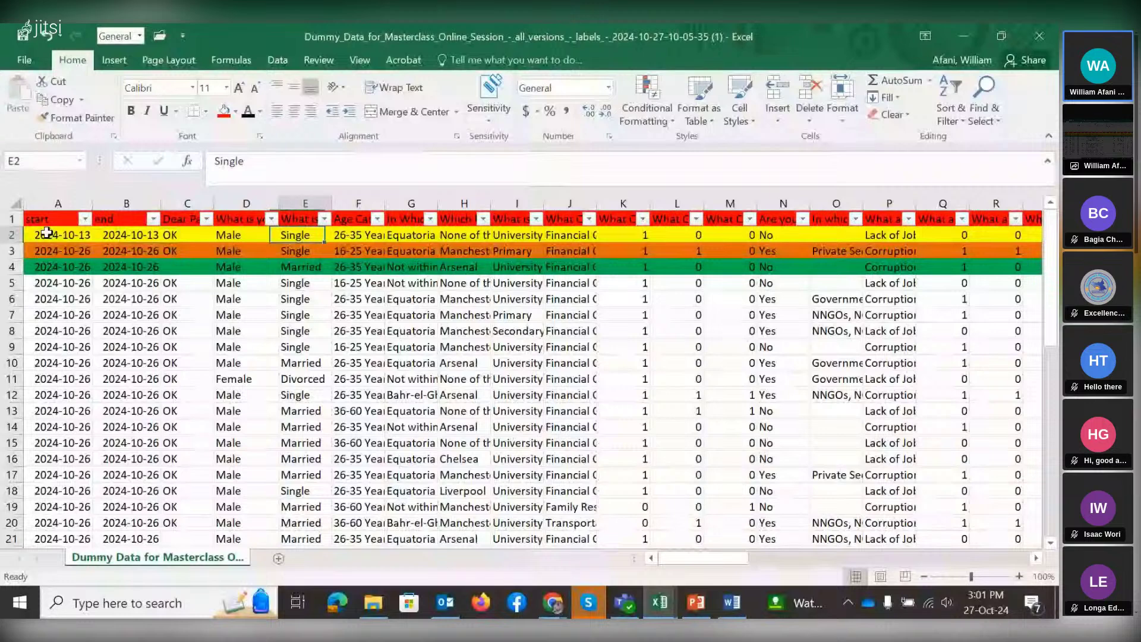
{"action": "key", "text": "ctrl+Right"}
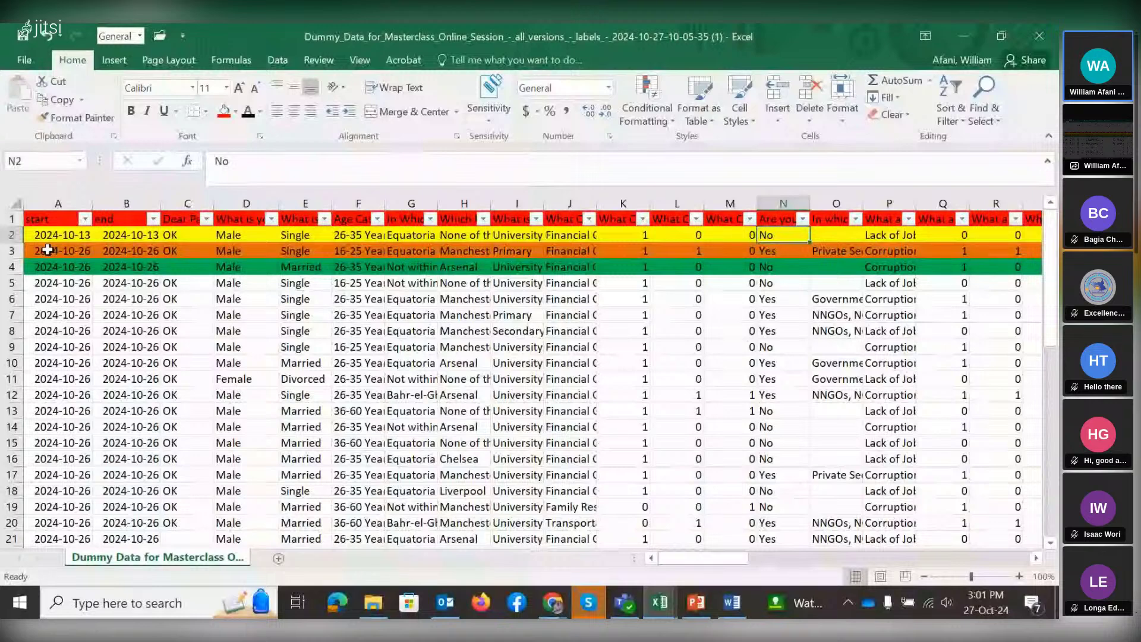
Examine the second response in row 3 around columns H to K, the gender answer in D2 and the third response in K4.
{"action": "key", "text": "Down"}
{"action": "key", "text": "Left"}
{"action": "key", "text": "Left"}
{"action": "key", "text": "Left"}
{"action": "key", "text": "Left"}
{"action": "key", "text": "Left"}
{"action": "key", "text": "Left"}
{"action": "key", "text": "Right"}
{"action": "key", "text": "Right"}
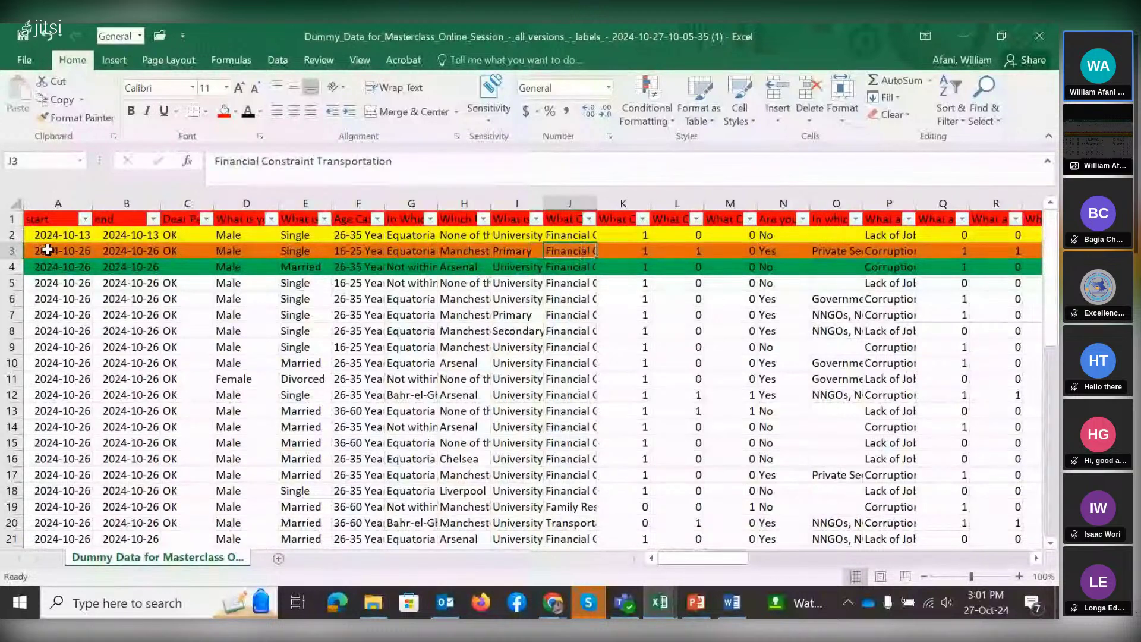
{"action": "key", "text": "Right"}
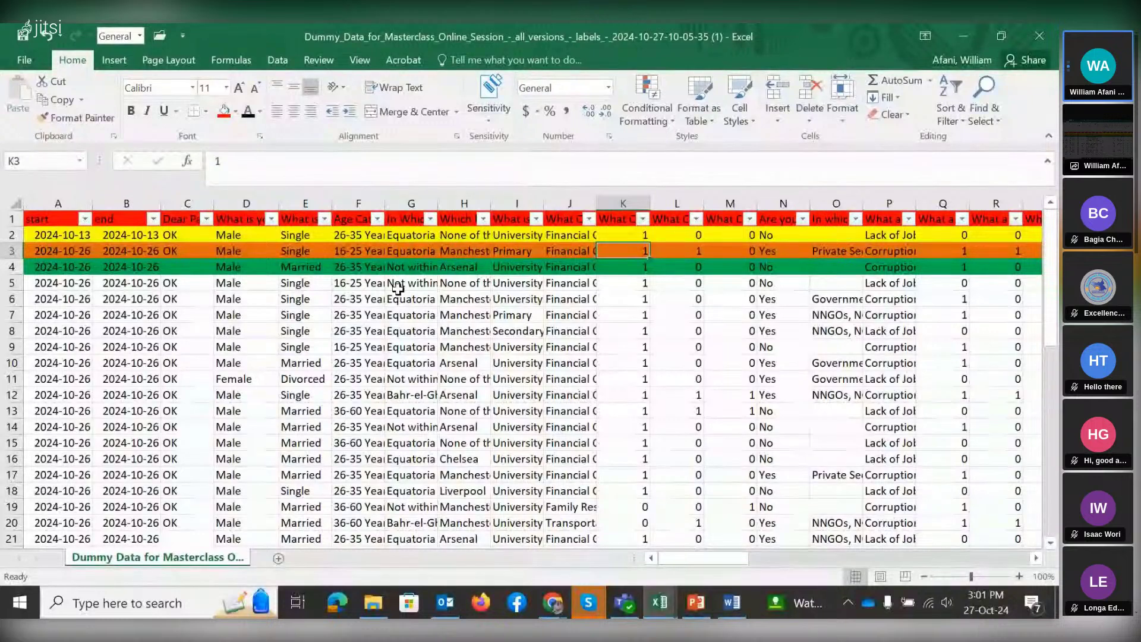
{"action": "mouse_move", "coordinate": [232, 235]}
{"action": "left_mouse_down"}
{"action": "mouse_move", "coordinate": [238, 452]}
{"action": "mouse_move", "coordinate": [238, 236]}
{"action": "left_mouse_up"}
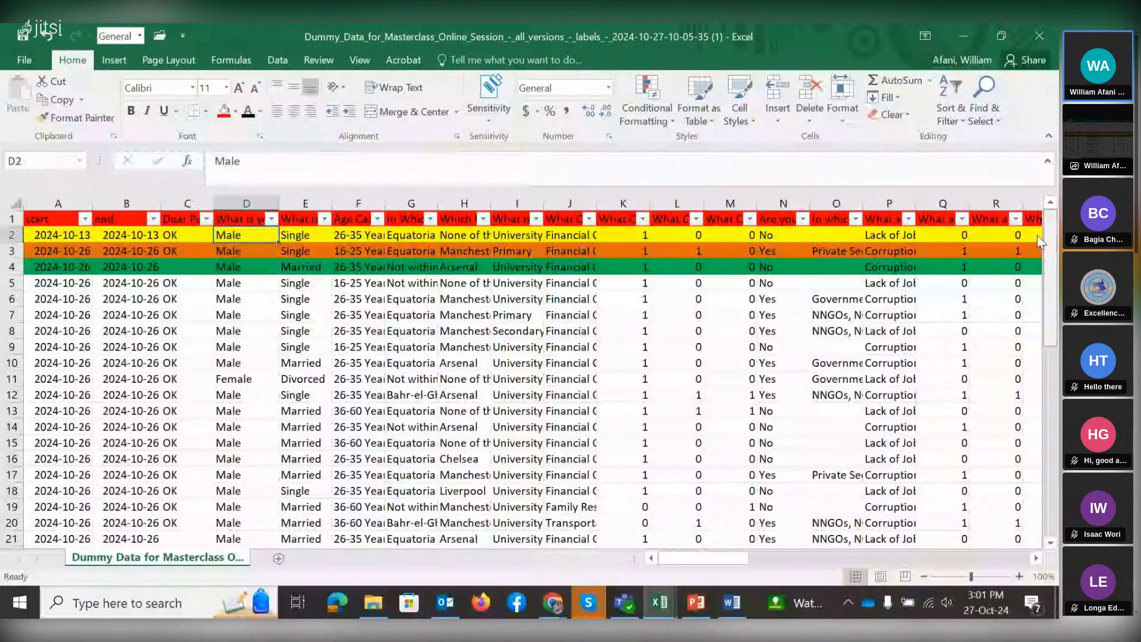
{"action": "left_click", "coordinate": [617, 270]}
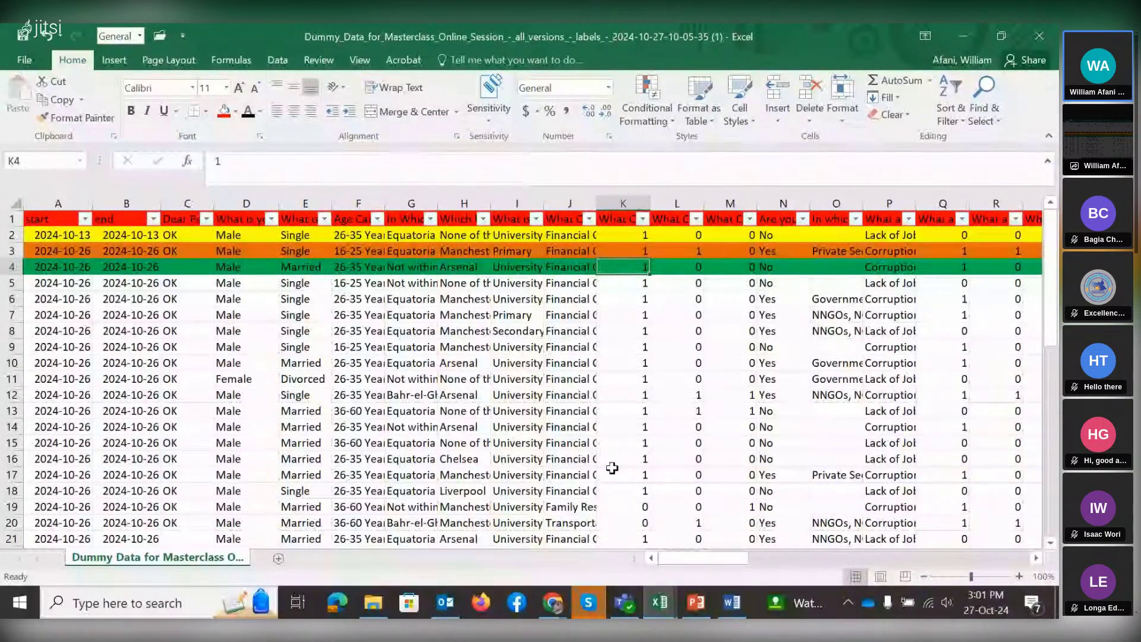
Check the Jitsi meeting chat in Chrome and return to the Excel workbook with the coloured response rows.
{"action": "key", "text": "alt+Tab"}
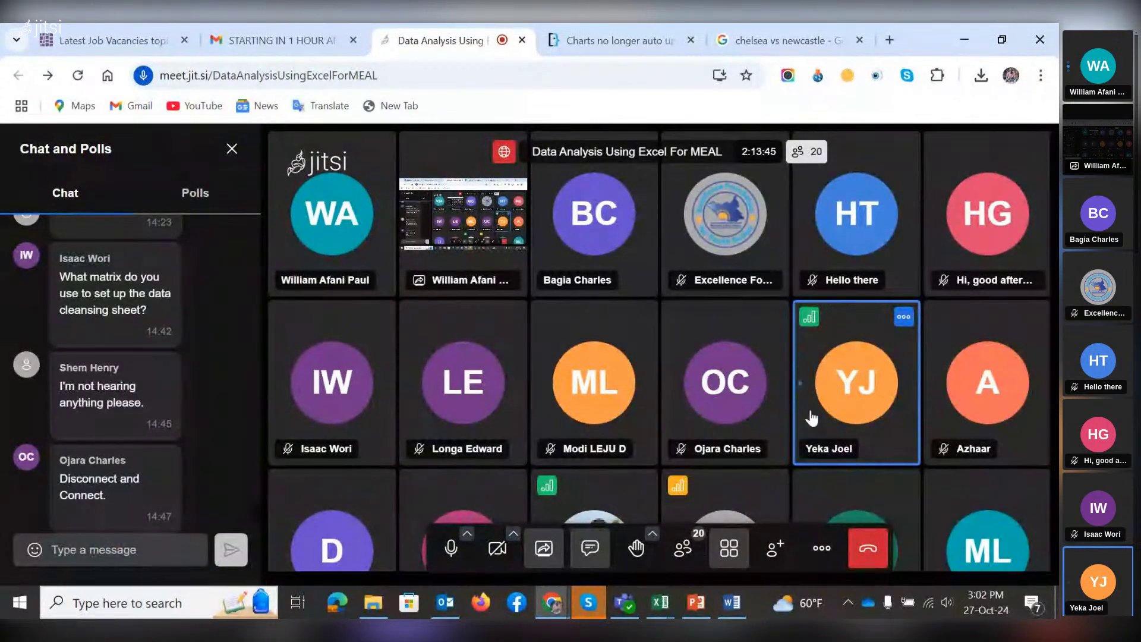
{"action": "mouse_move", "coordinate": [664, 607]}
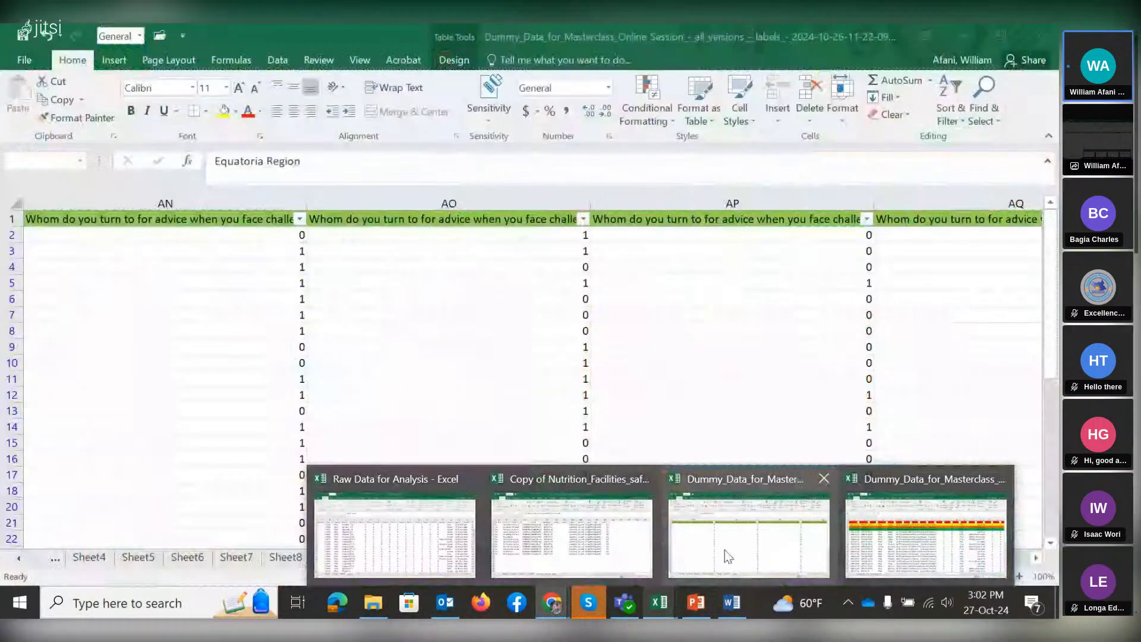
{"action": "left_click", "coordinate": [860, 544]}
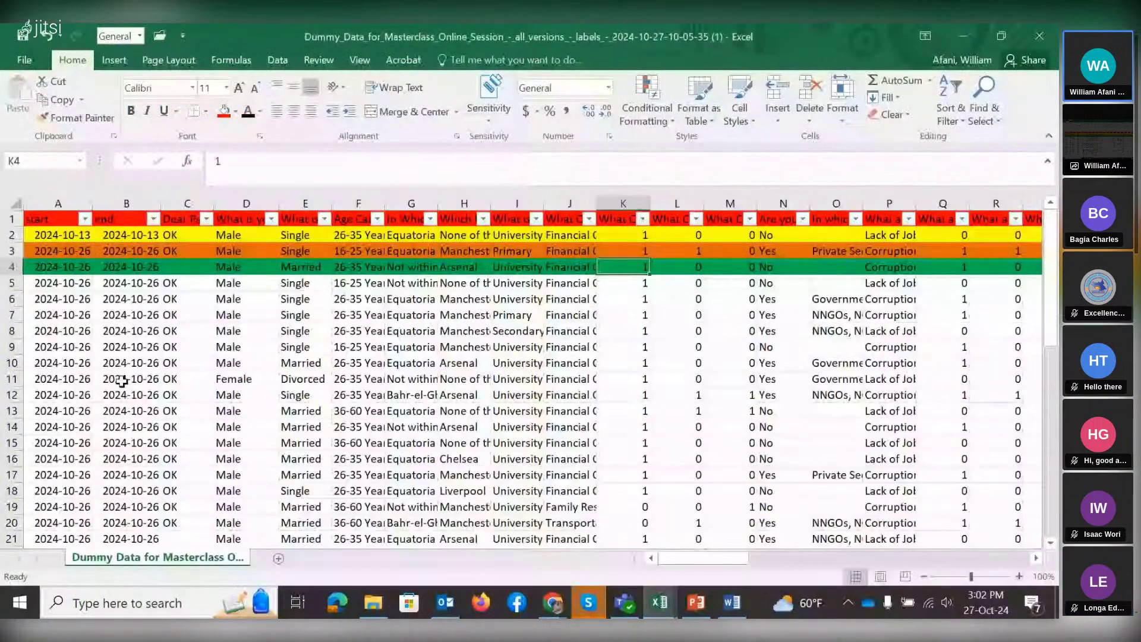
{"action": "left_click", "coordinate": [37, 240]}
{"action": "left_click_drag", "start_coordinate": [36, 242], "coordinate": [51, 356]}
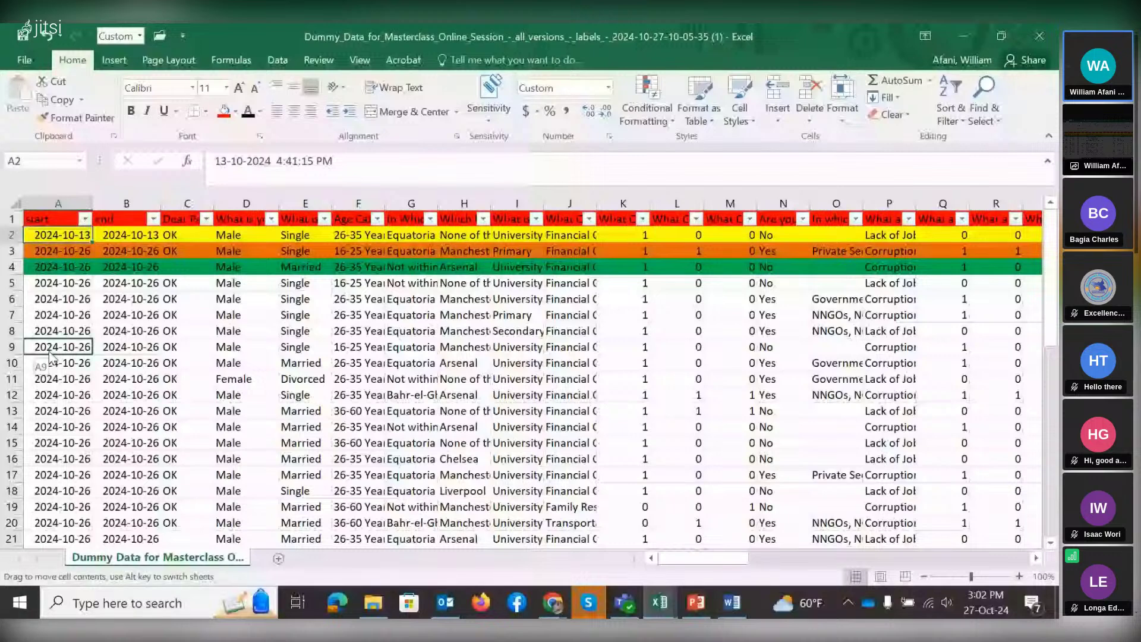
{"action": "left_click_drag", "start_coordinate": [50, 356], "coordinate": [51, 355]}
{"action": "key", "text": "Escape"}
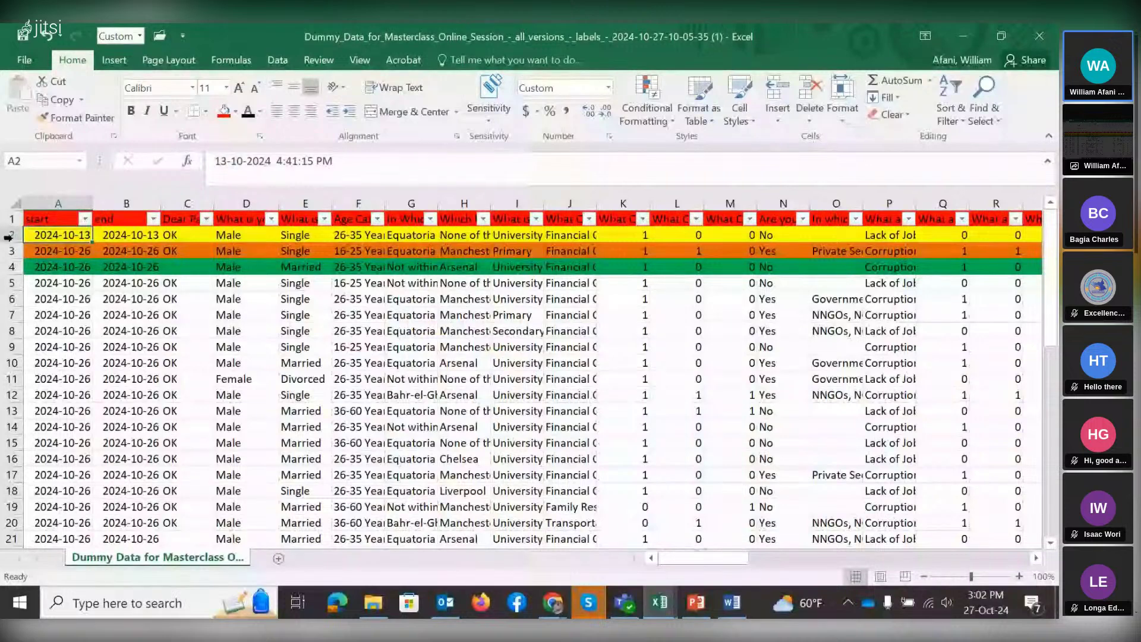
Clear the contents of the survey response rows from row 2 downward, keeping the header row.
{"action": "left_click_drag", "start_coordinate": [9, 251], "coordinate": [38, 548]}
{"action": "key", "text": "Delete"}
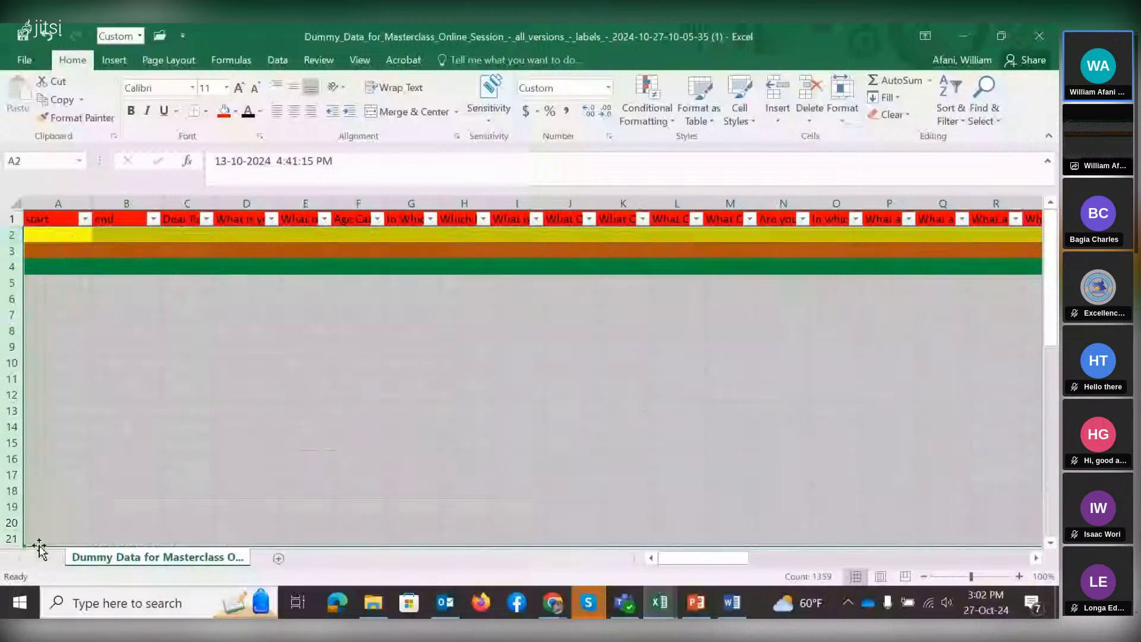
{"action": "left_click", "coordinate": [306, 337]}
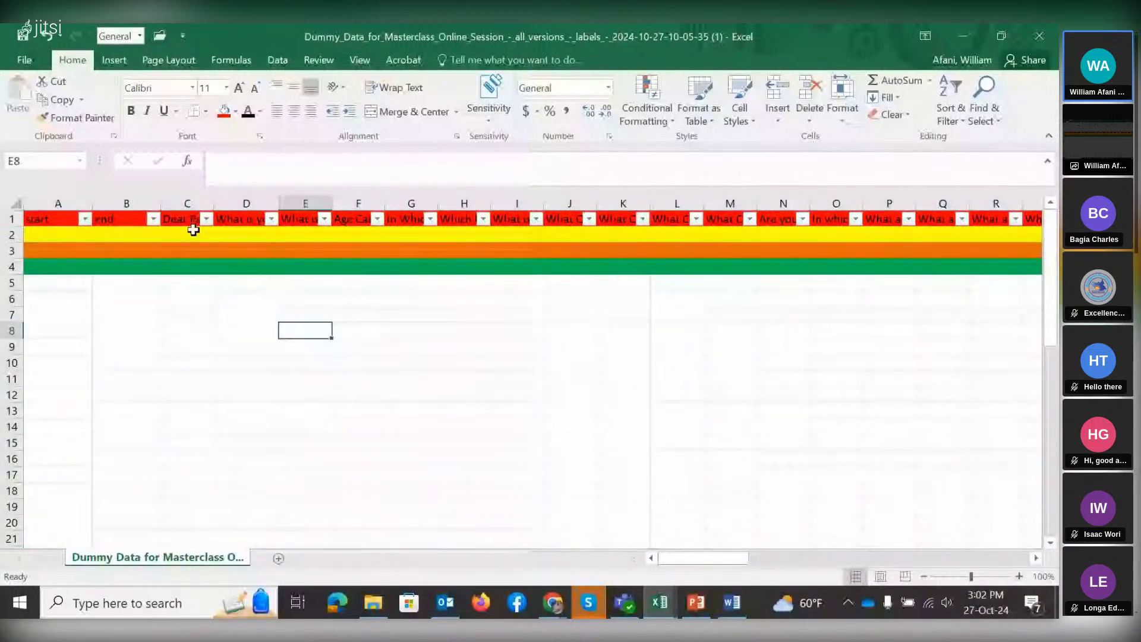
Replace the yellow, orange and green fills of rows 2 to 4 with white.
{"action": "left_click_drag", "start_coordinate": [7, 235], "coordinate": [7, 268]}
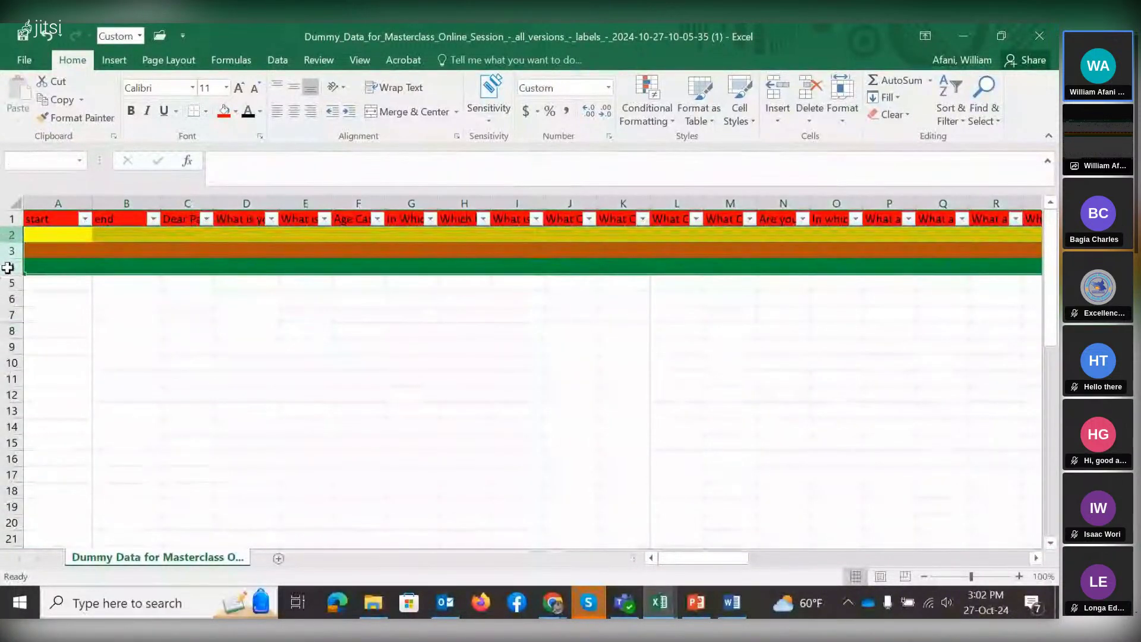
{"action": "left_click", "coordinate": [262, 113]}
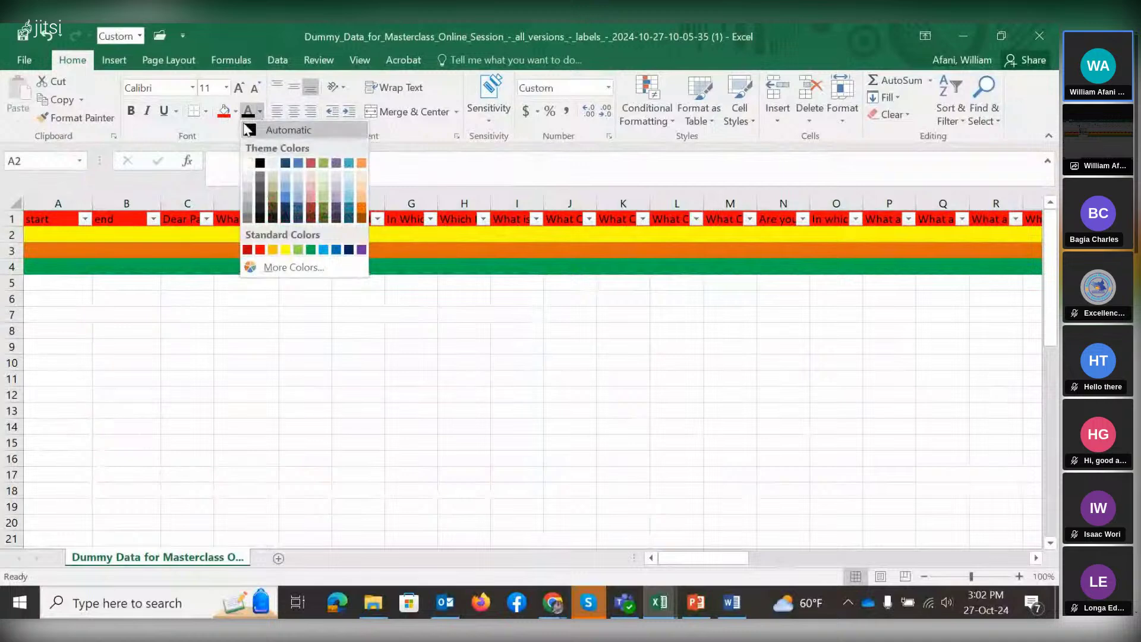
{"action": "left_click", "coordinate": [236, 112]}
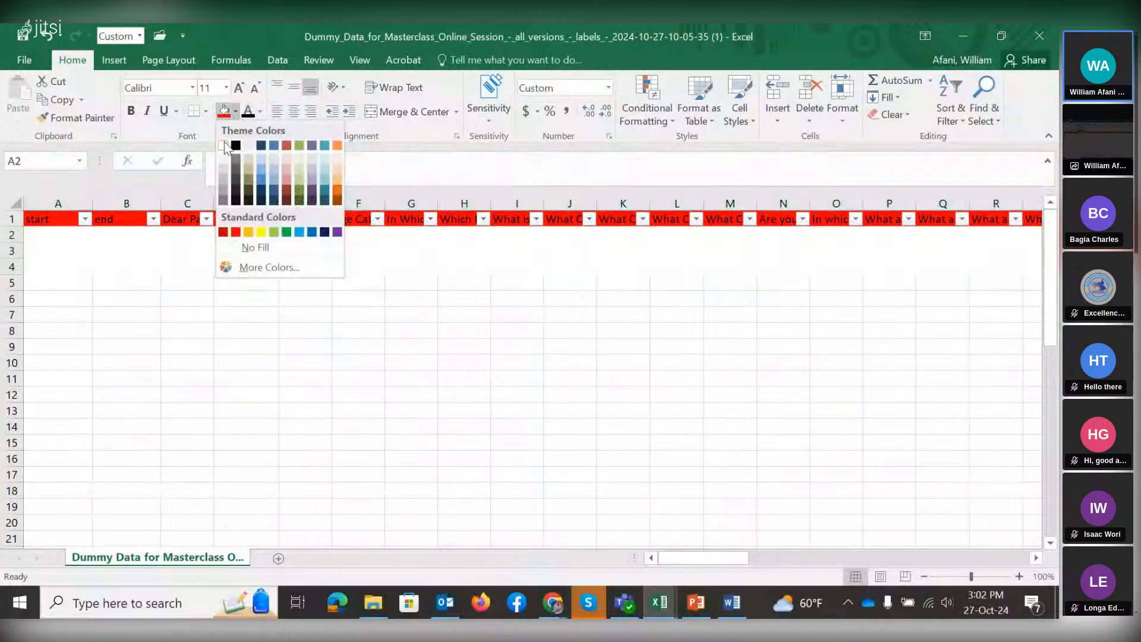
{"action": "left_click", "coordinate": [253, 245]}
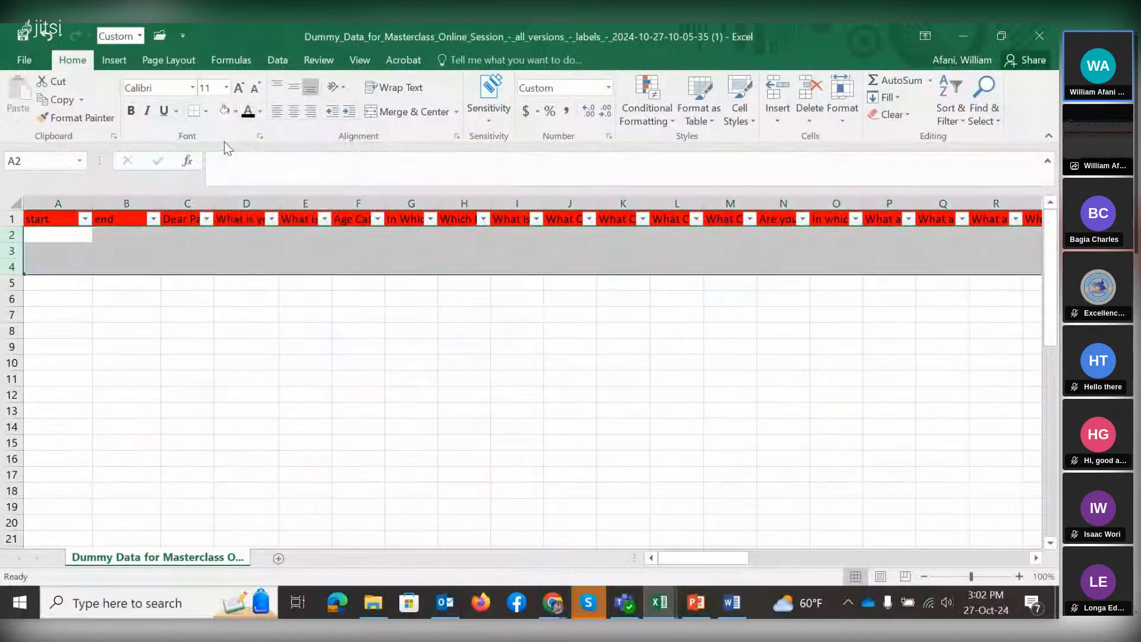
Apply All Borders to rows 2 to 4.
{"action": "left_click", "coordinate": [206, 111]}
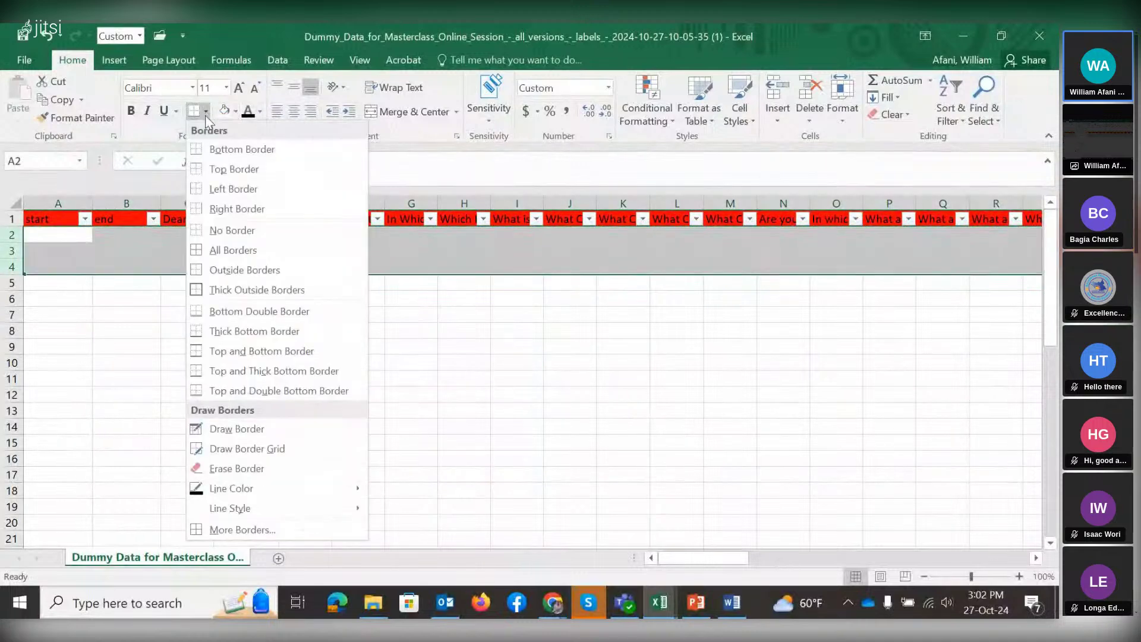
{"action": "left_click", "coordinate": [208, 249]}
{"action": "left_click", "coordinate": [301, 311]}
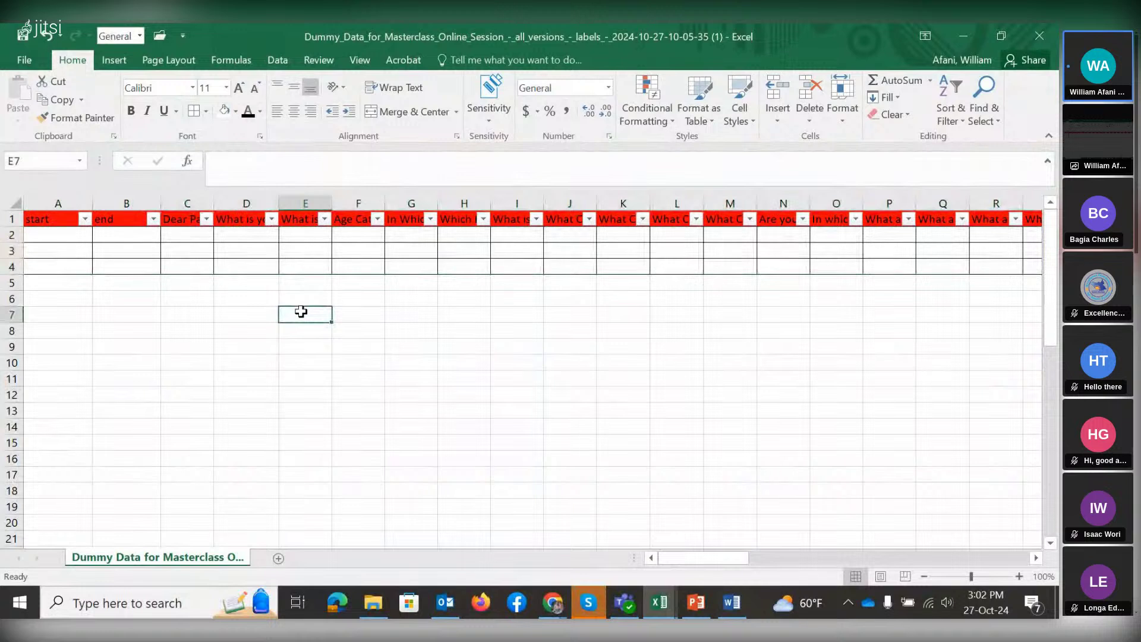
Check the introduction and gender questions in C1 and D1, and enter Male as the gender answer in D2.
{"action": "left_click", "coordinate": [193, 222]}
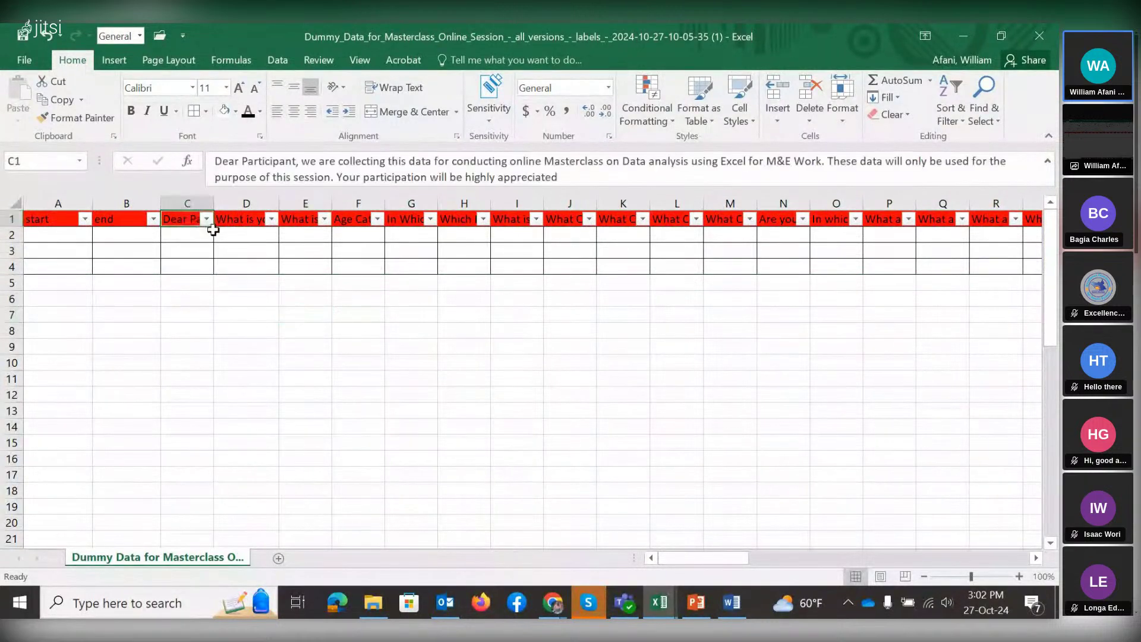
{"action": "left_click", "coordinate": [243, 221]}
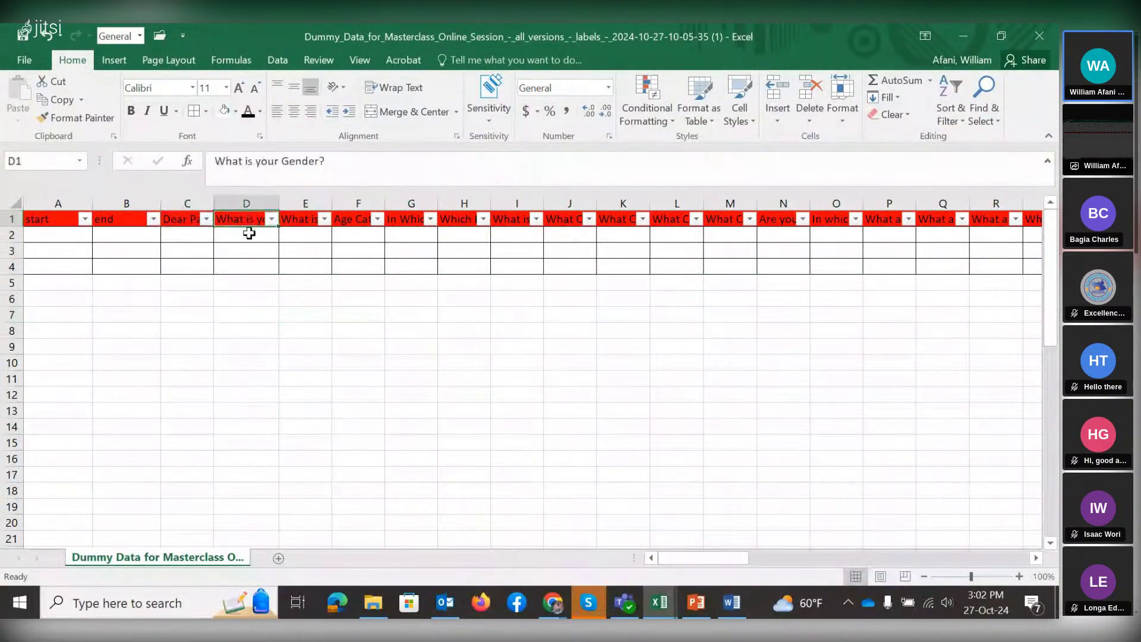
{"action": "left_click", "coordinate": [249, 233]}
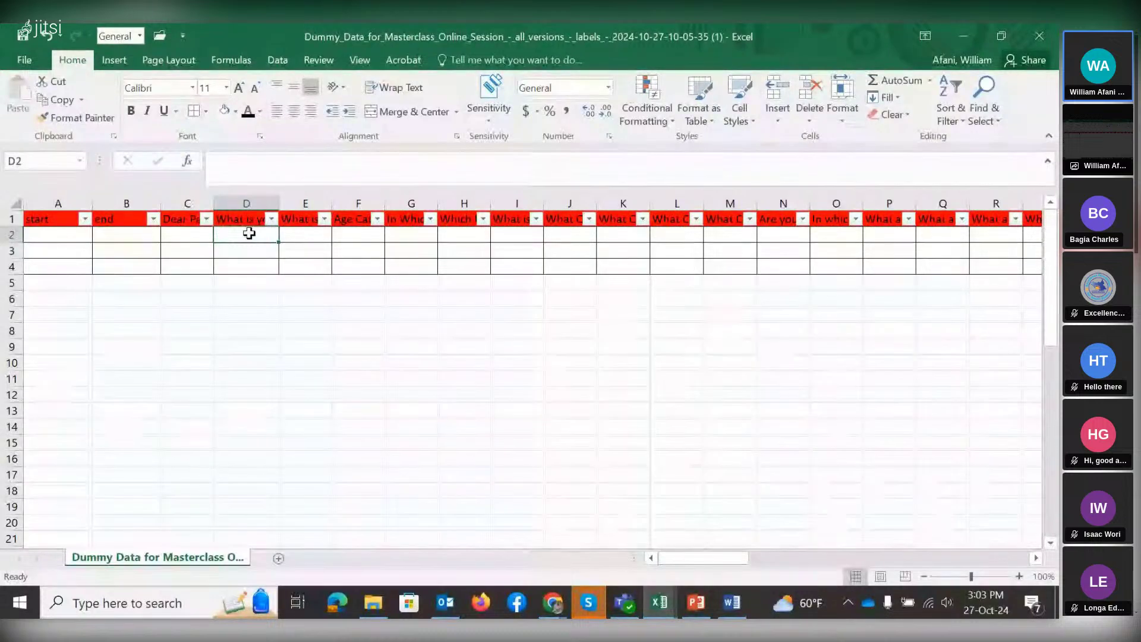
{"action": "type", "text": "Male"}
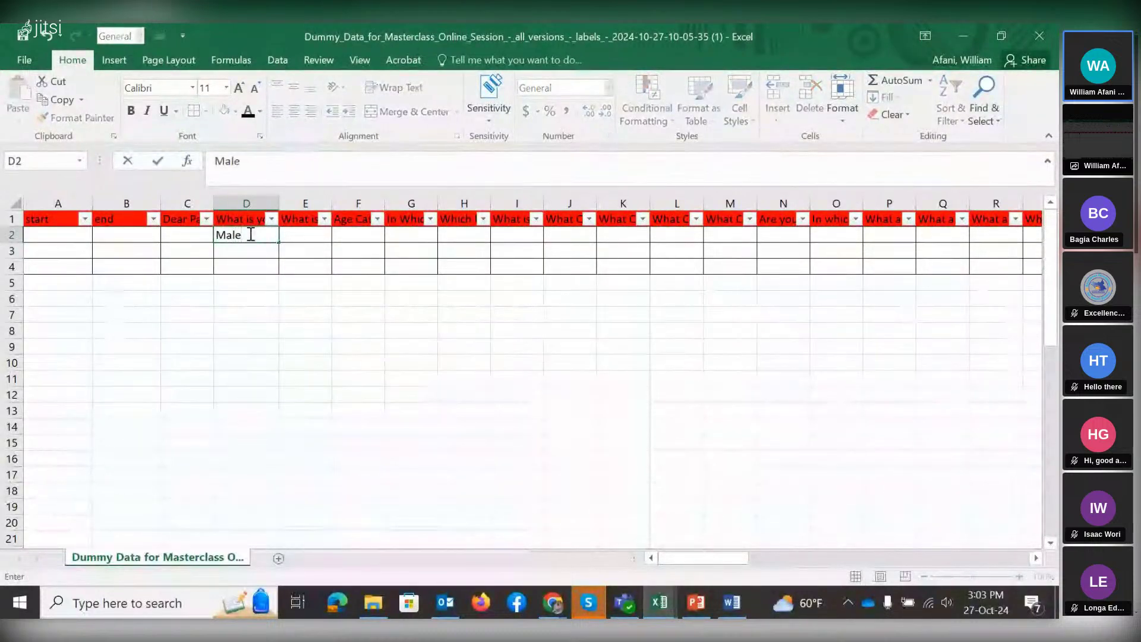
{"action": "key", "text": "Tab"}
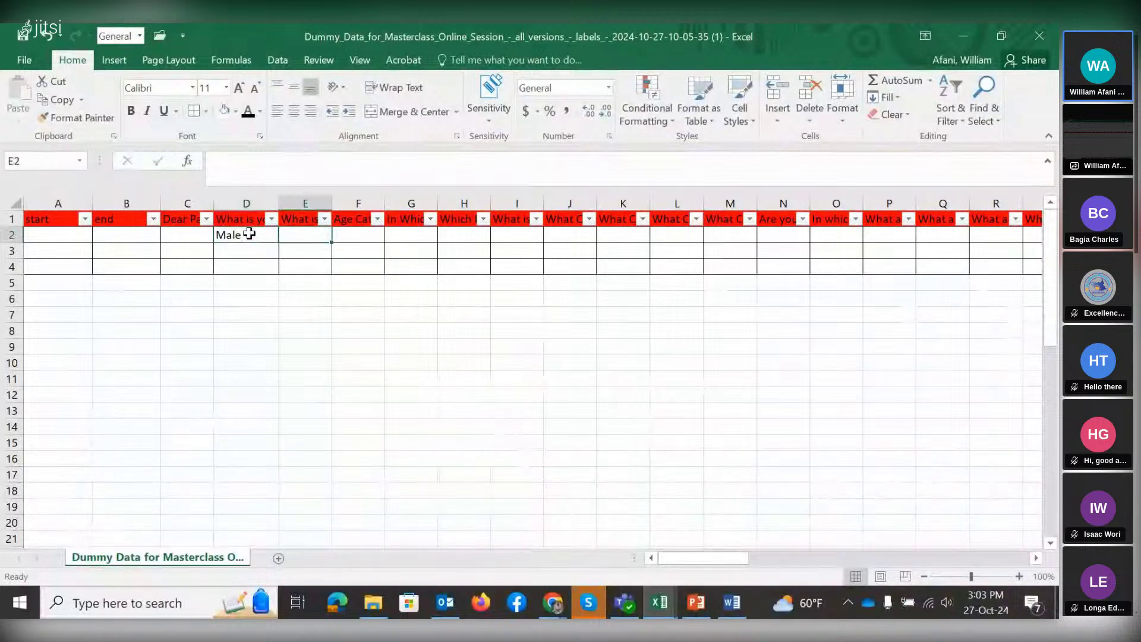
Check the marital status question in E1 and enter Maried as its answer in E2.
{"action": "left_click", "coordinate": [300, 219]}
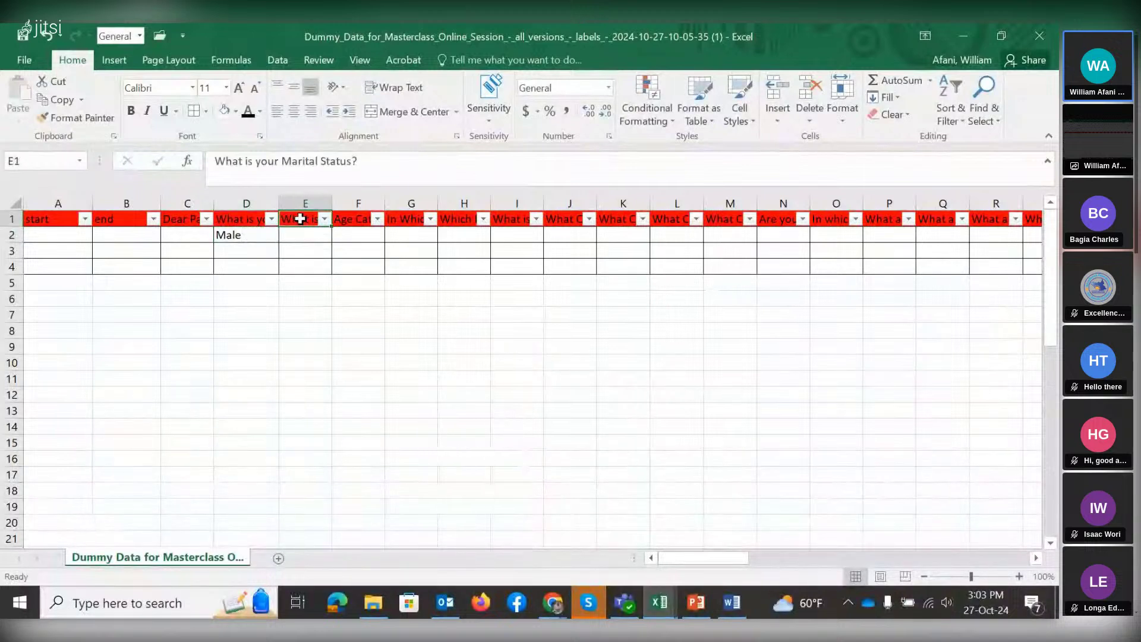
{"action": "left_click", "coordinate": [301, 236]}
{"action": "type", "text": "Maried"}
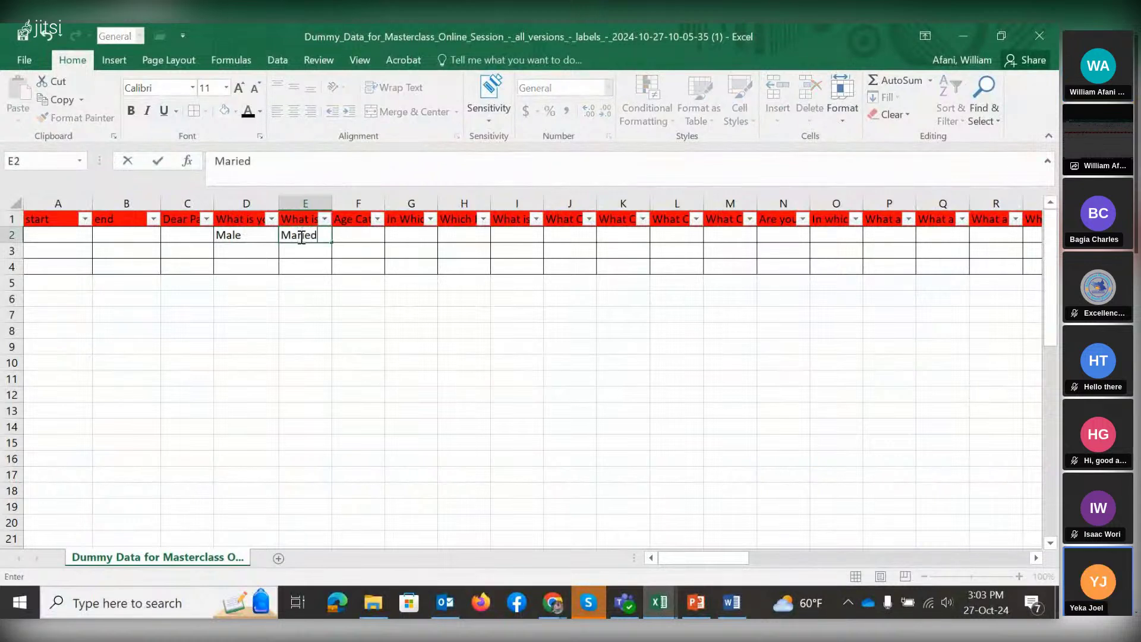
{"action": "left_click", "coordinate": [361, 236]}
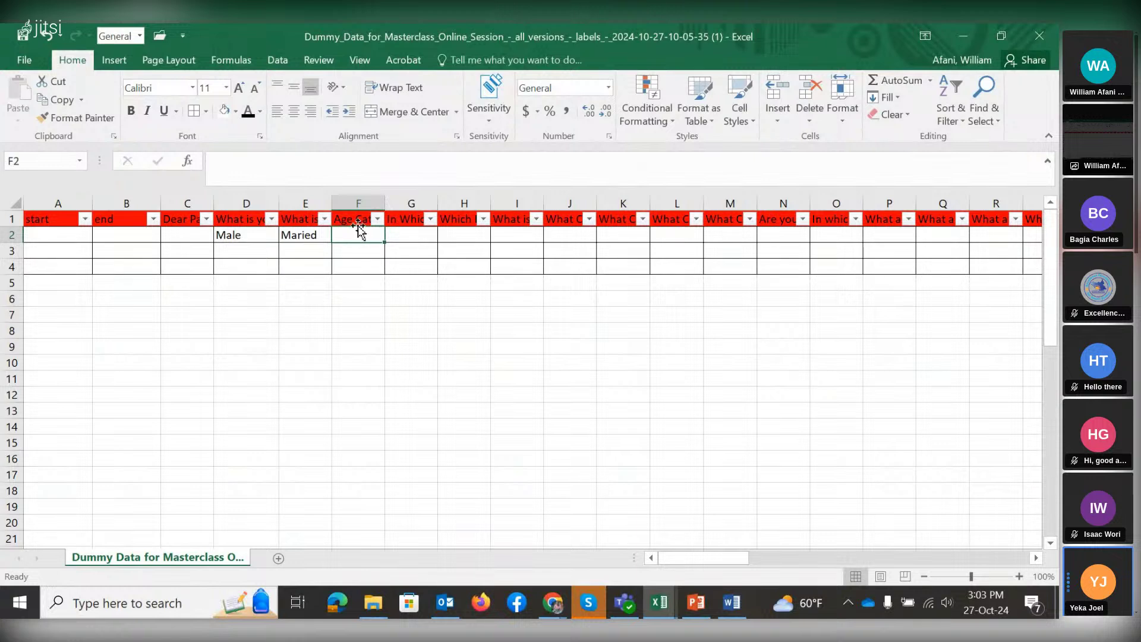
Check the Age Category header in F1 and enter 50 as its answer in F2.
{"action": "left_click", "coordinate": [356, 219]}
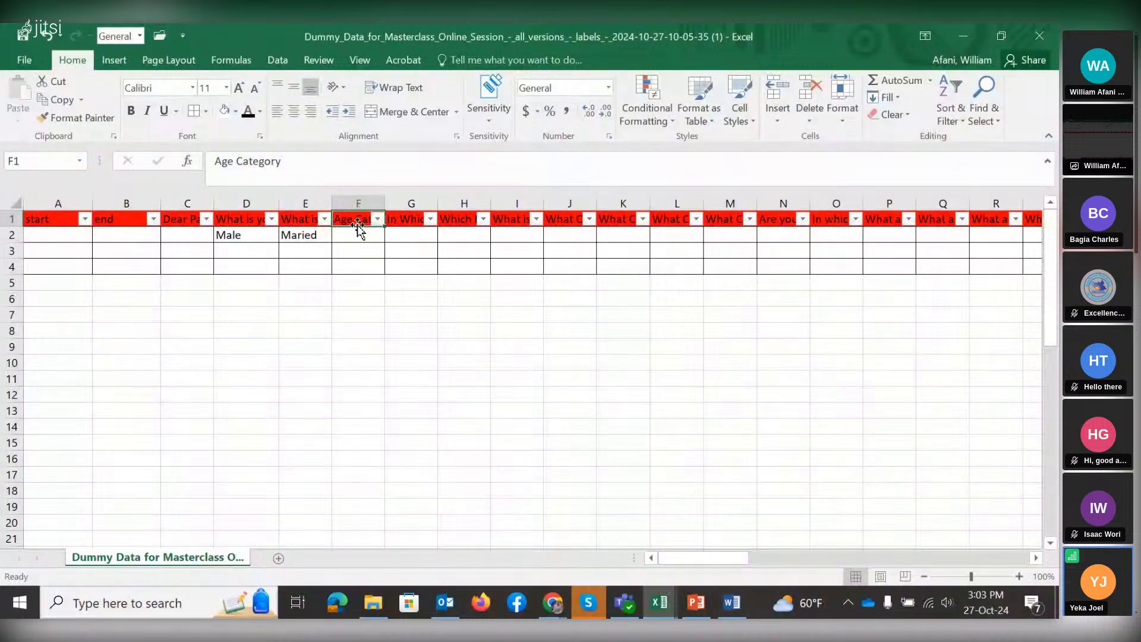
{"action": "left_click", "coordinate": [358, 235]}
{"action": "type", "text": "50"}
{"action": "key", "text": "Tab"}
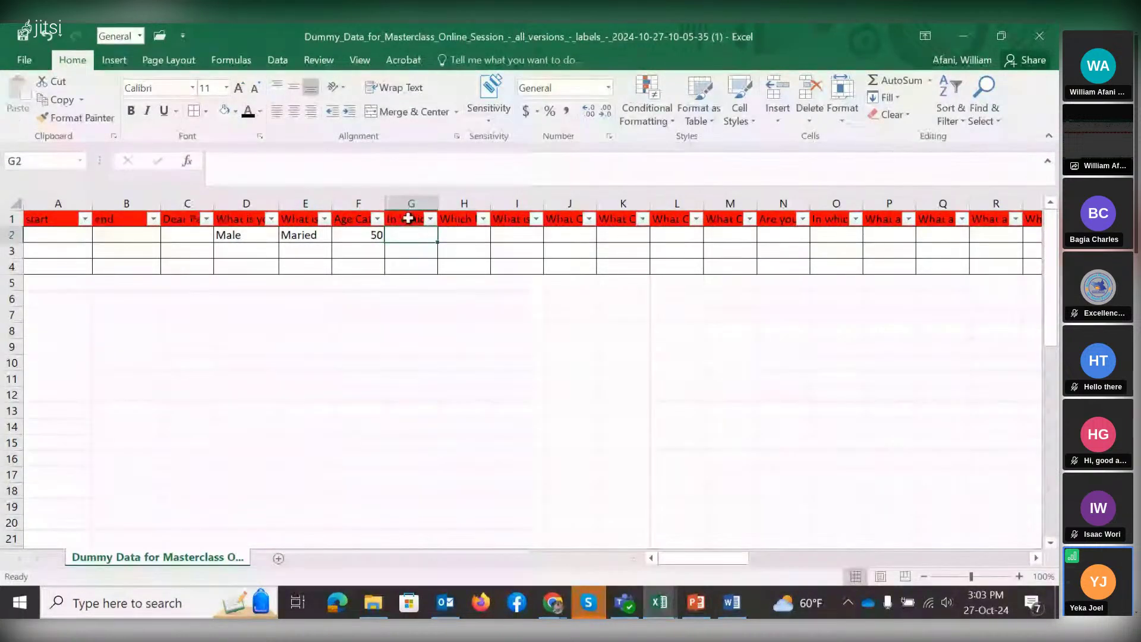
Check the region question in G1 and enter Equatoria as its answer in G2.
{"action": "left_click", "coordinate": [409, 218]}
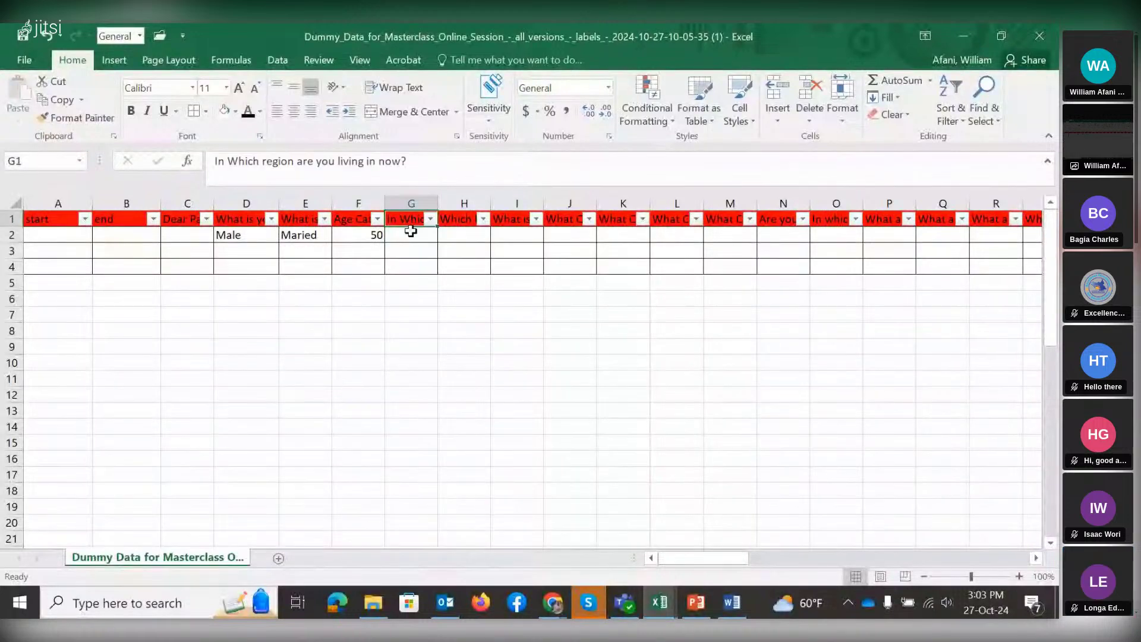
{"action": "left_click", "coordinate": [409, 234]}
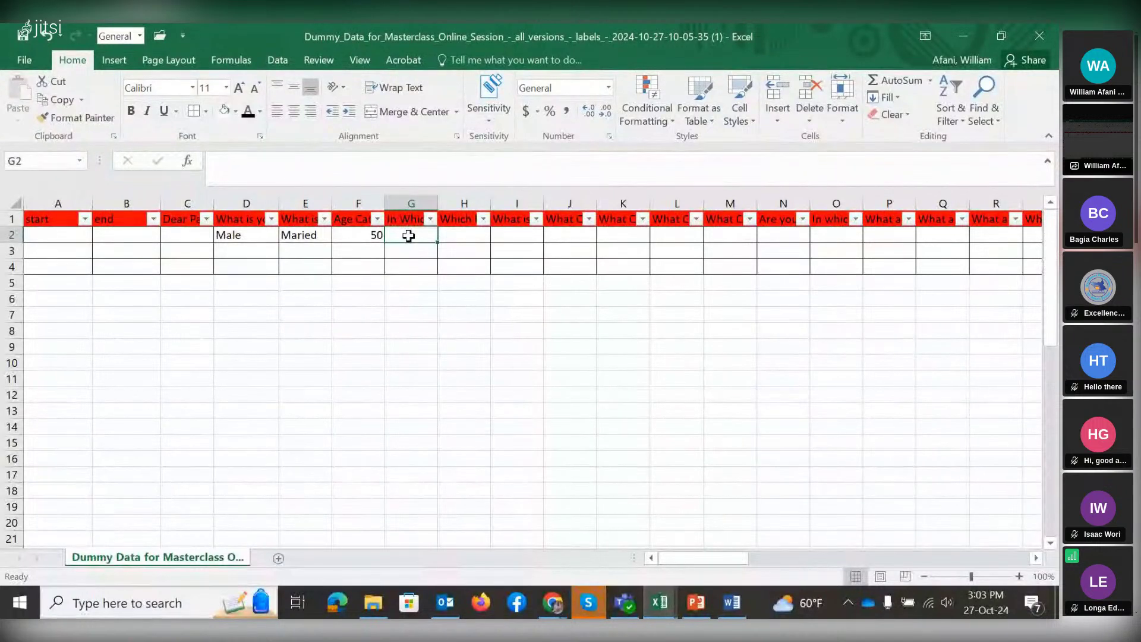
{"action": "type", "text": "Equatoria"}
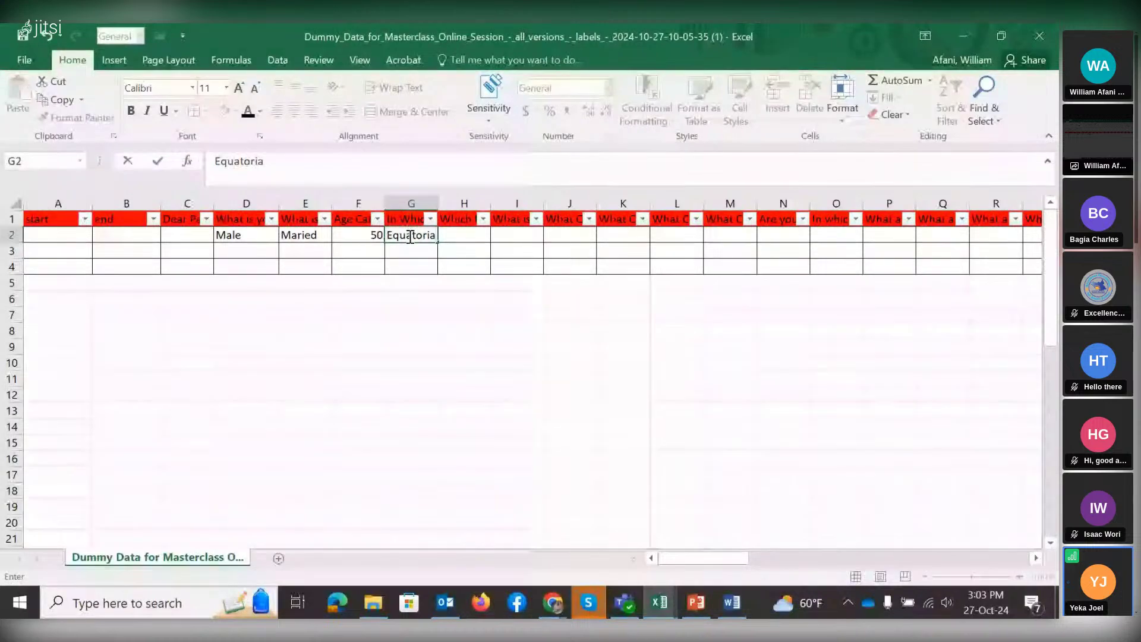
{"action": "key", "text": "Tab"}
Check the English football club question in H1 and enter Man U as its answer in H2.
{"action": "left_click", "coordinate": [461, 217]}
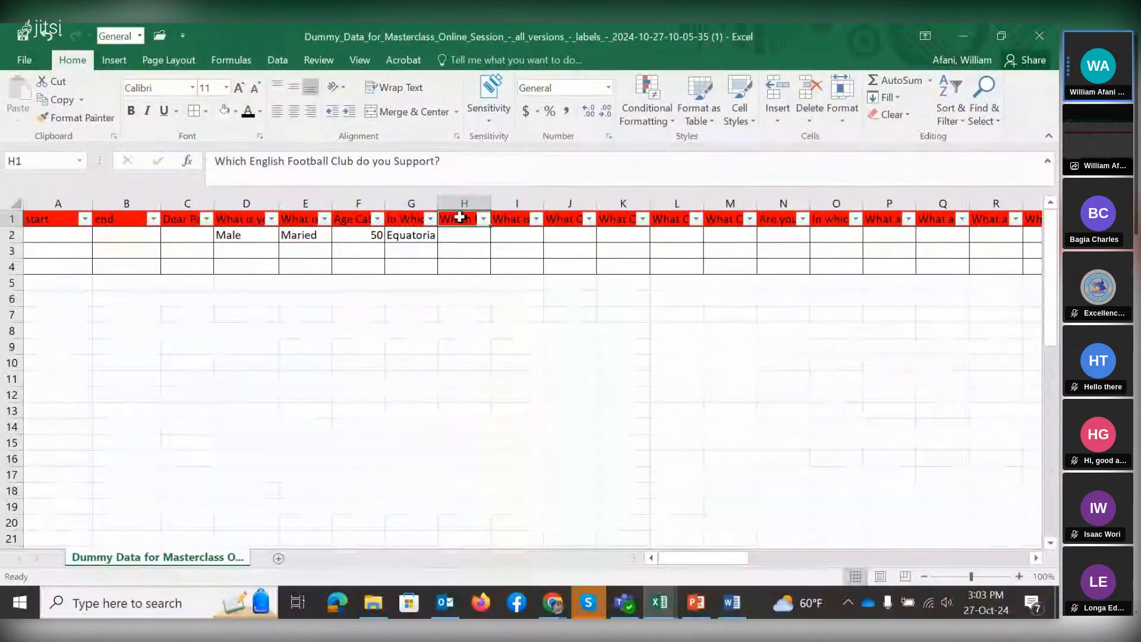
{"action": "left_click", "coordinate": [459, 234]}
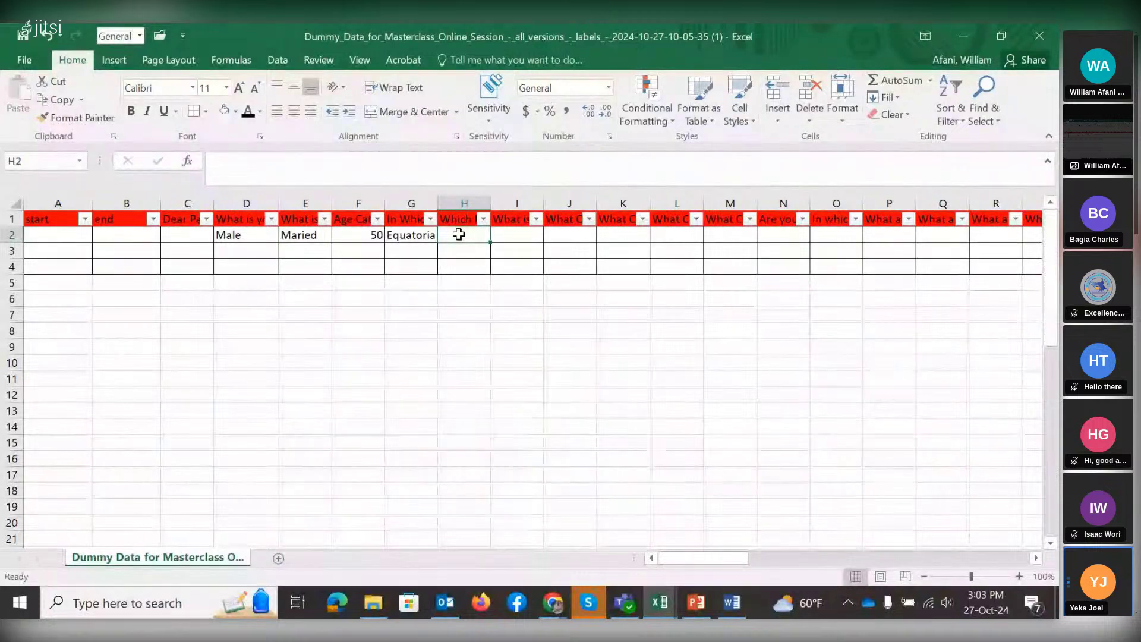
{"action": "type", "text": "Man U"}
{"action": "key", "text": "Tab"}
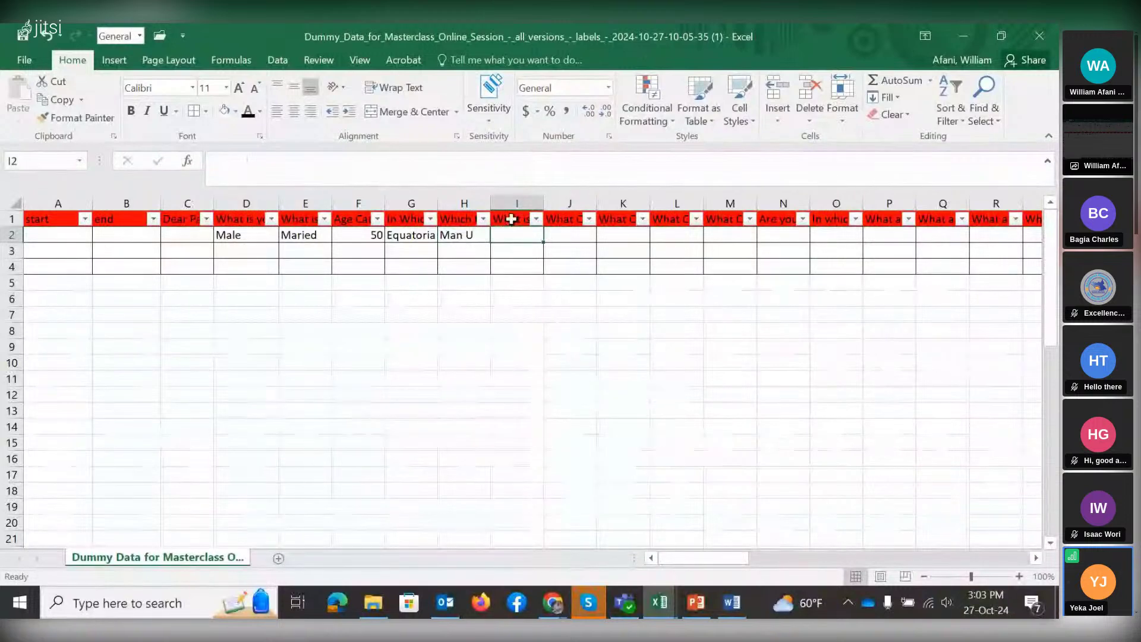
Examine the highest education level question in I1 and the education challenges questions in J1 and K1.
{"action": "left_click", "coordinate": [513, 219]}
{"action": "left_click", "coordinate": [512, 236]}
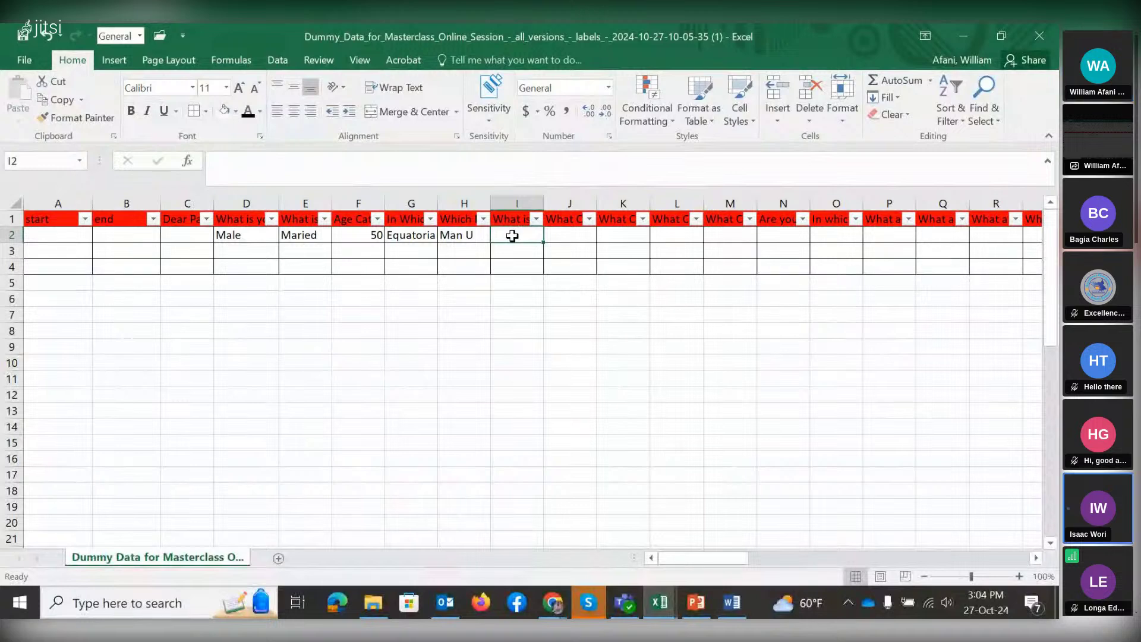
{"action": "left_click", "coordinate": [518, 220]}
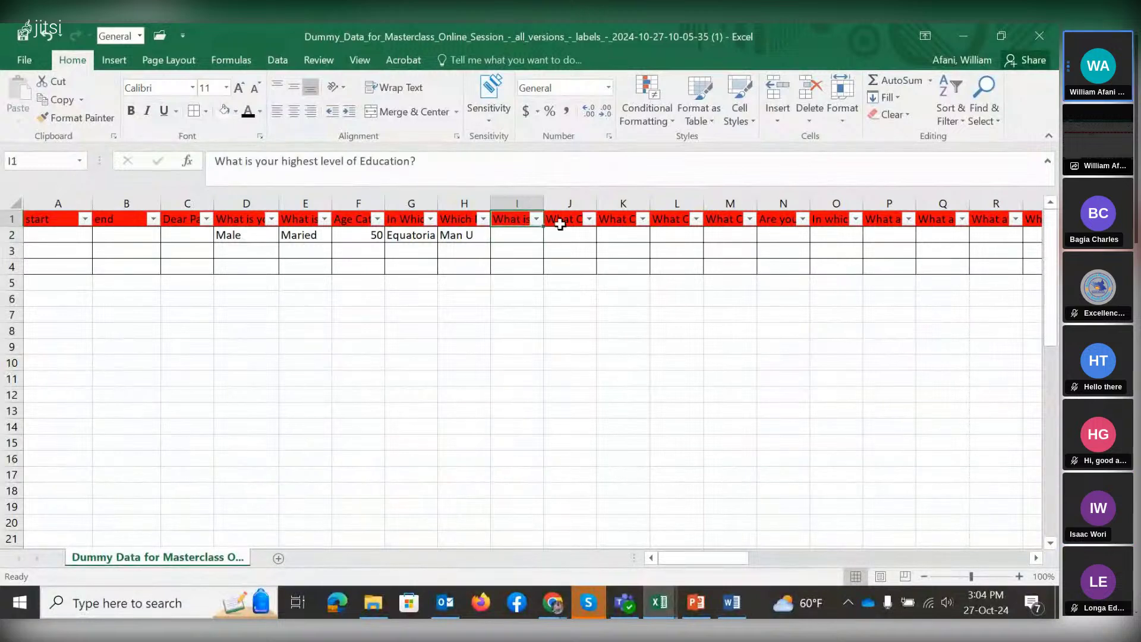
{"action": "left_click", "coordinate": [564, 221]}
{"action": "left_click", "coordinate": [620, 220]}
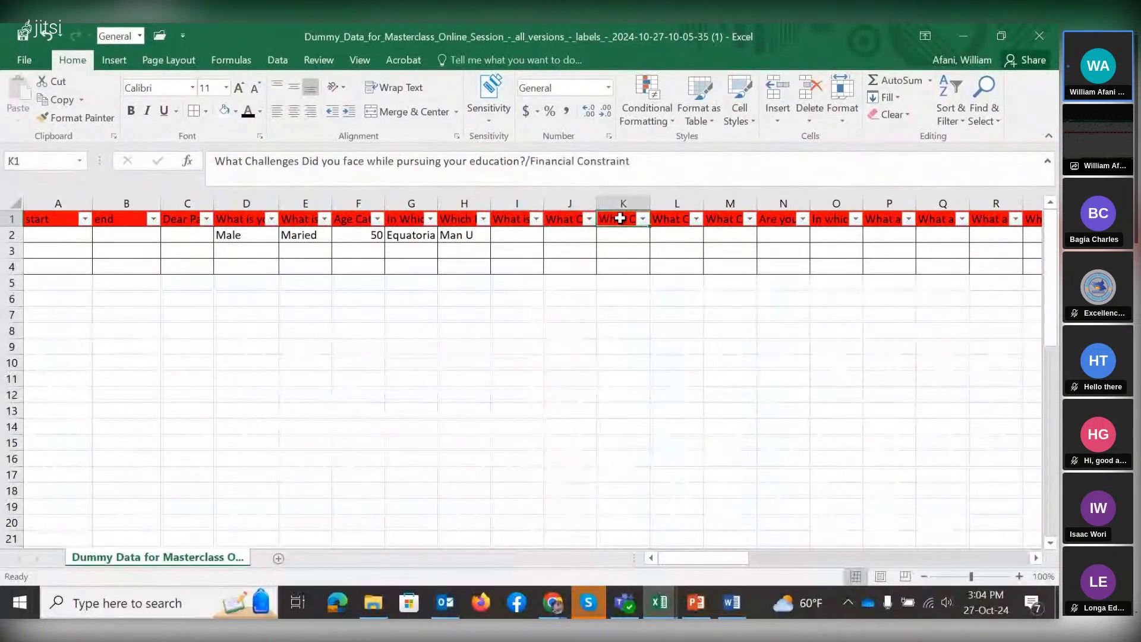
Start a second response in row 3 with Female in D3, Single in E3 and 30 in F3.
{"action": "left_click", "coordinate": [239, 252]}
{"action": "type", "text": "Female"}
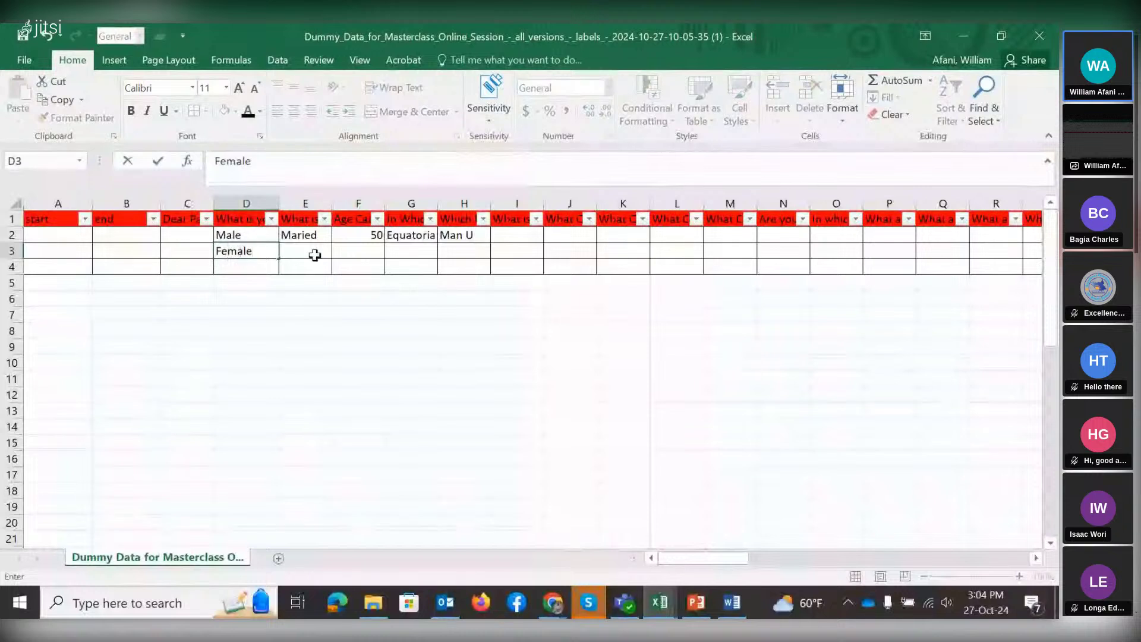
{"action": "left_click", "coordinate": [311, 253]}
{"action": "type", "text": "Single"}
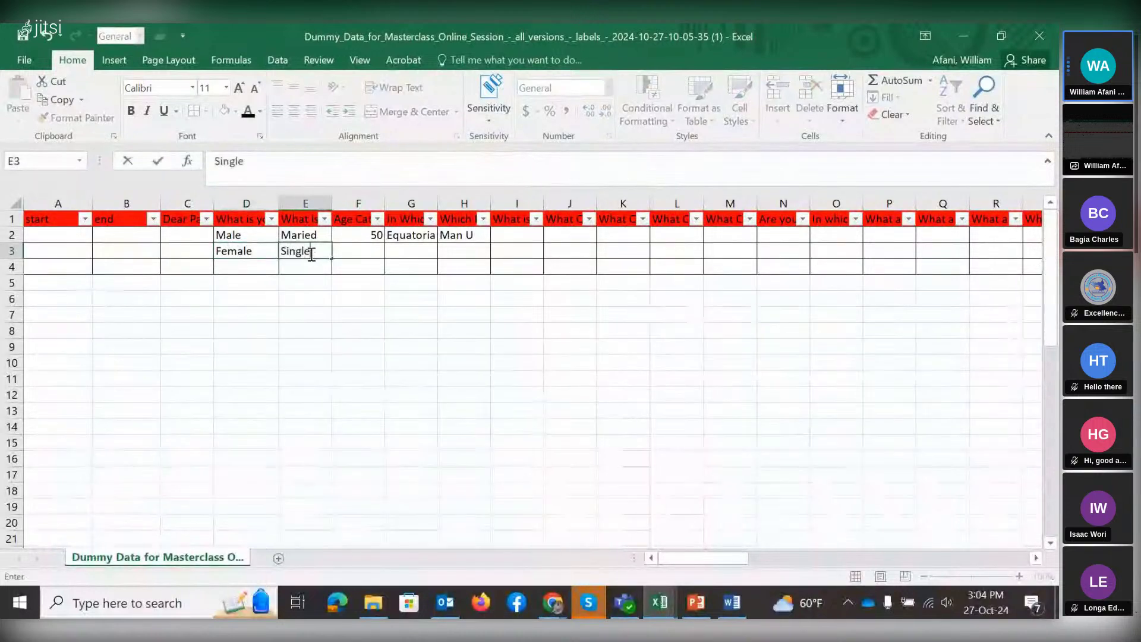
{"action": "left_click", "coordinate": [366, 249]}
{"action": "type", "text": "30"}
{"action": "key", "text": "Tab"}
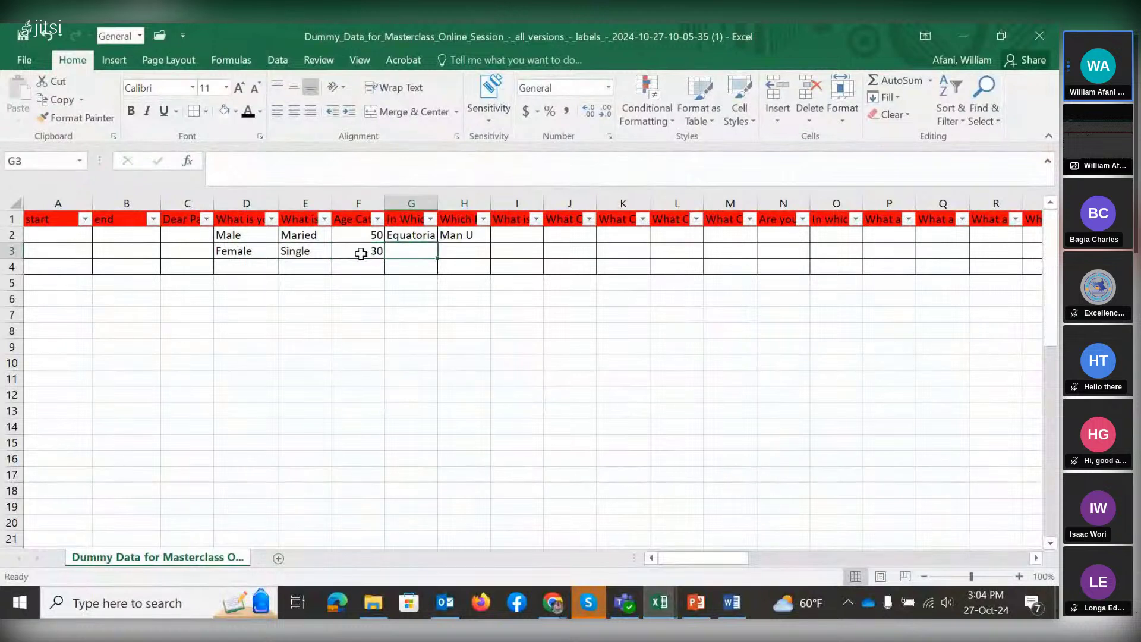
Continue the second response with upper Nile as the region in G3 and Arsenal as the football club in H3.
{"action": "type", "text": "upper Nile"}
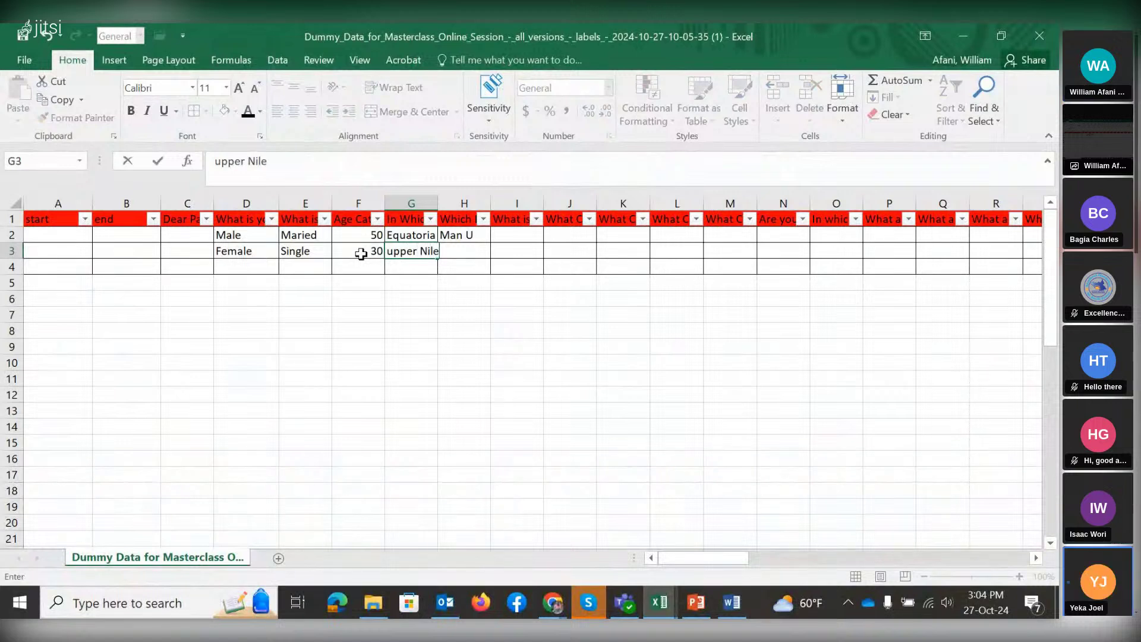
{"action": "left_click", "coordinate": [464, 253]}
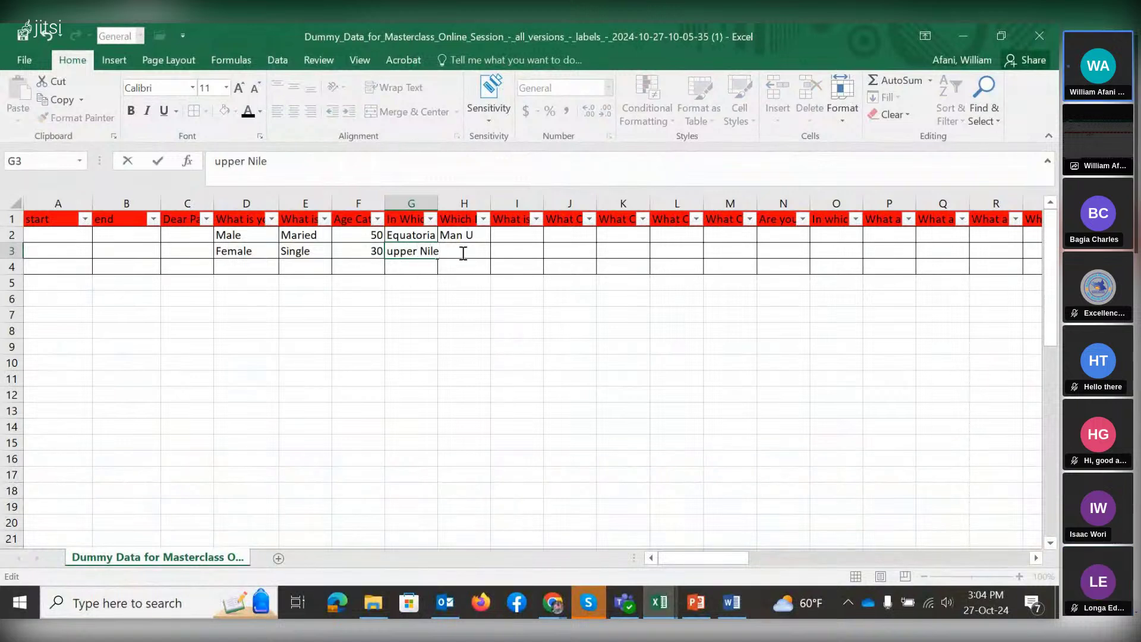
{"action": "left_click", "coordinate": [507, 250]}
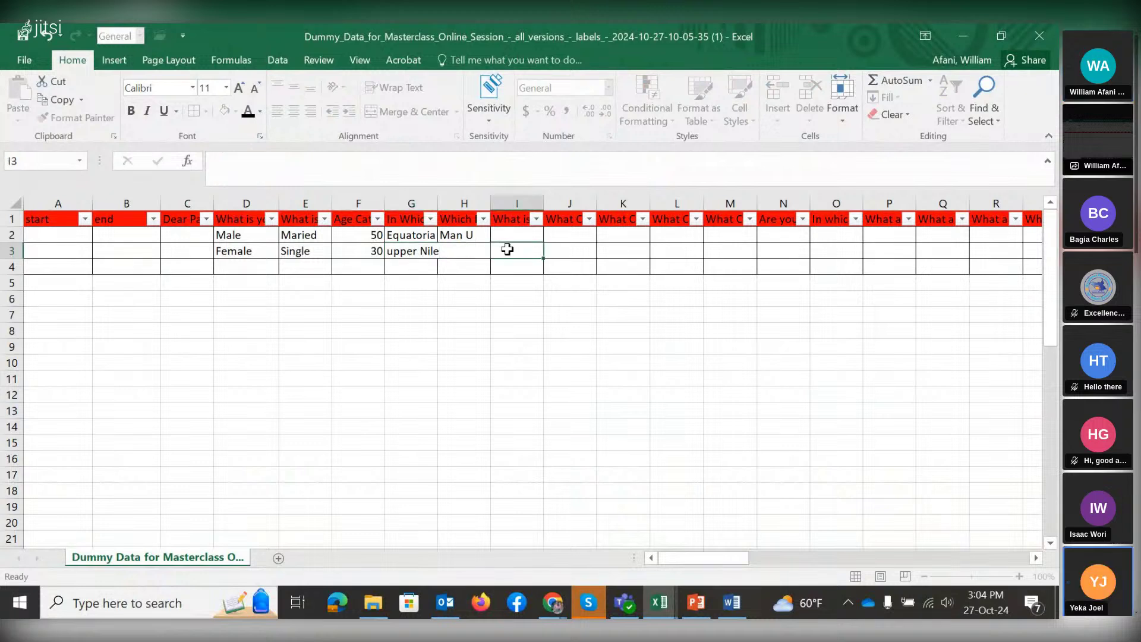
{"action": "left_click", "coordinate": [473, 247]}
{"action": "type", "text": "Are"}
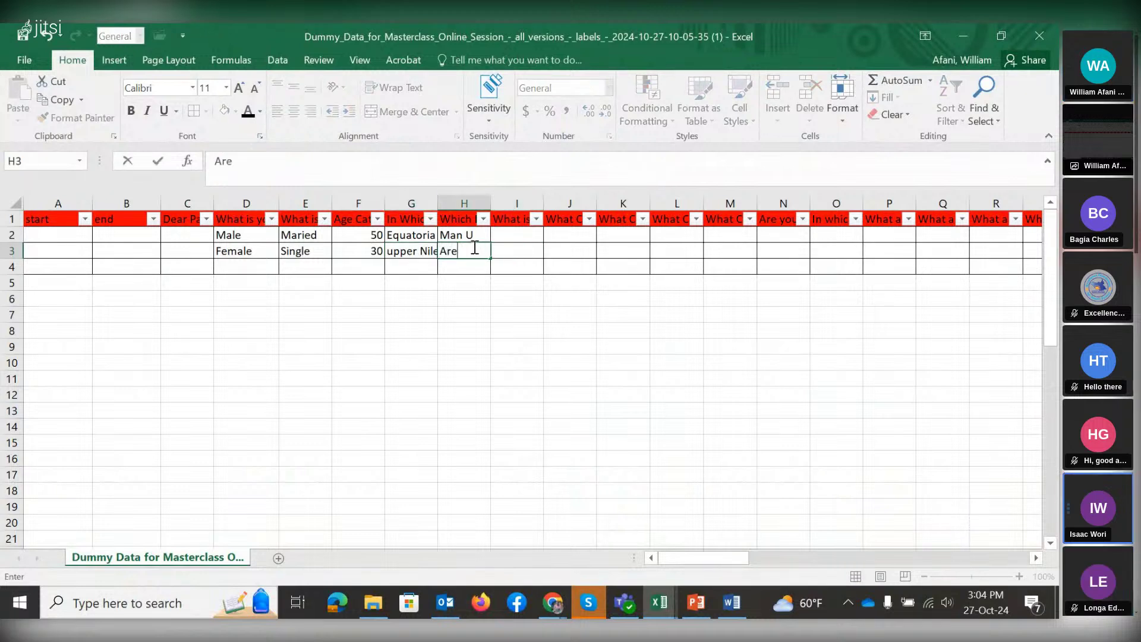
{"action": "key", "text": "BackSpace"}
{"action": "type", "text": "se"}
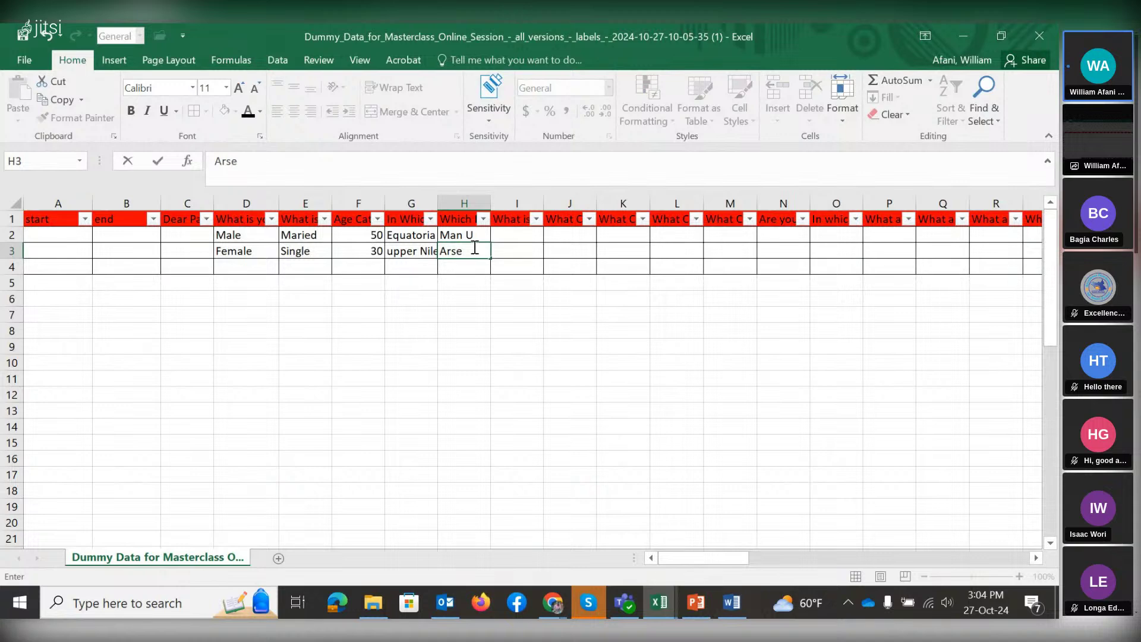
{"action": "type", "text": "nal"}
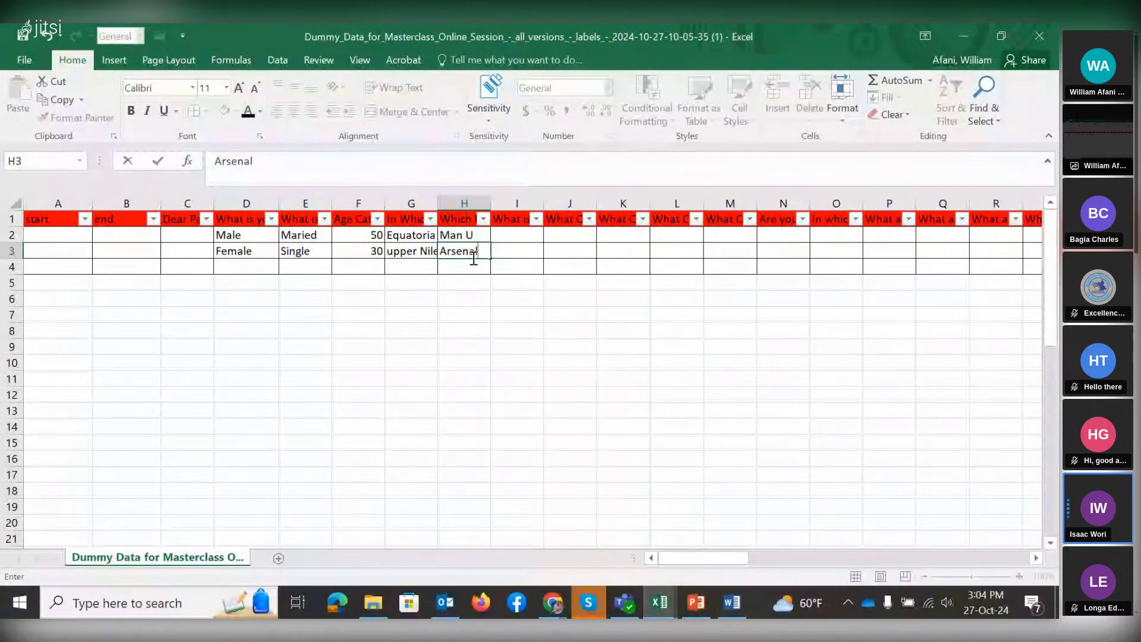
{"action": "key", "text": "Return"}
Wrap the text of the region answer in G3 and widen column G slightly so the answer fits on one line.
{"action": "left_click", "coordinate": [413, 251]}
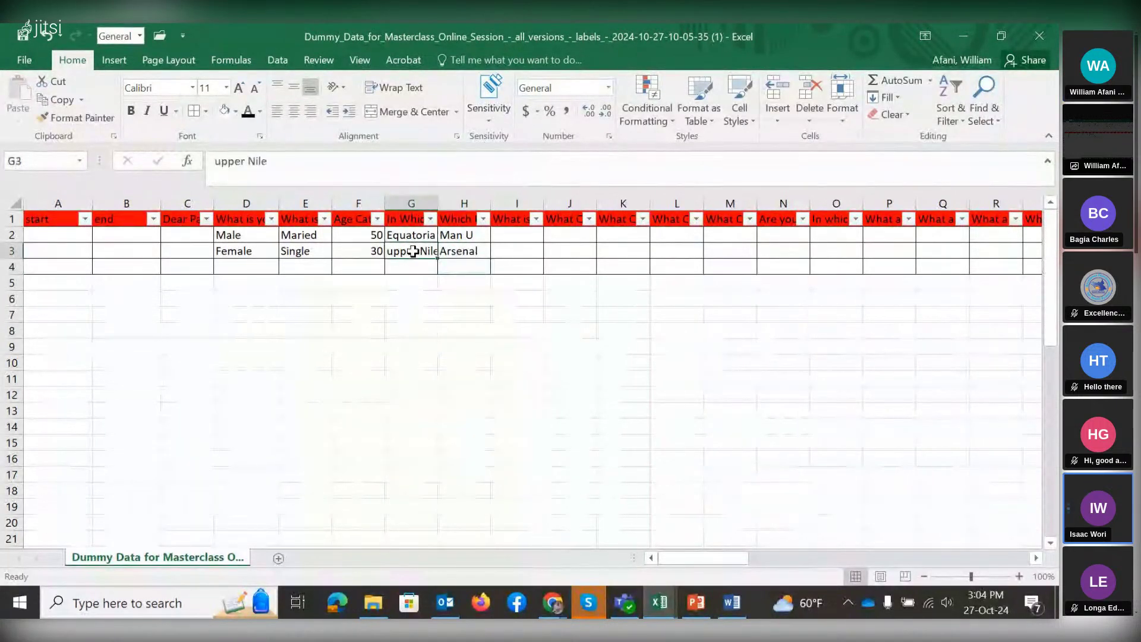
{"action": "left_click", "coordinate": [393, 87]}
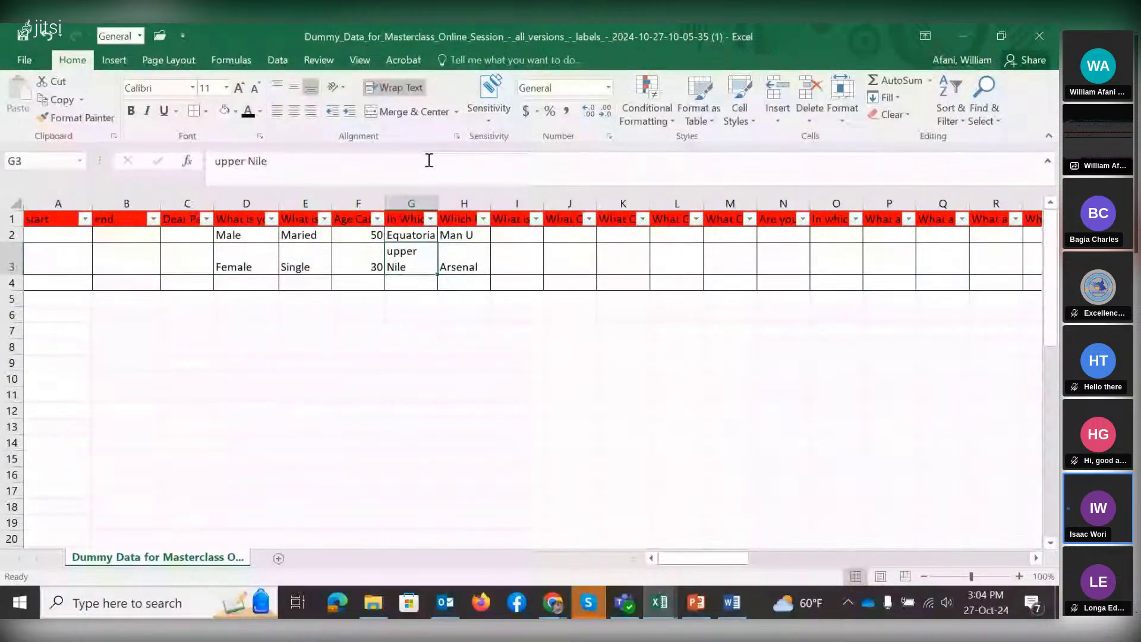
{"action": "left_click_drag", "start_coordinate": [437, 202], "coordinate": [443, 202]}
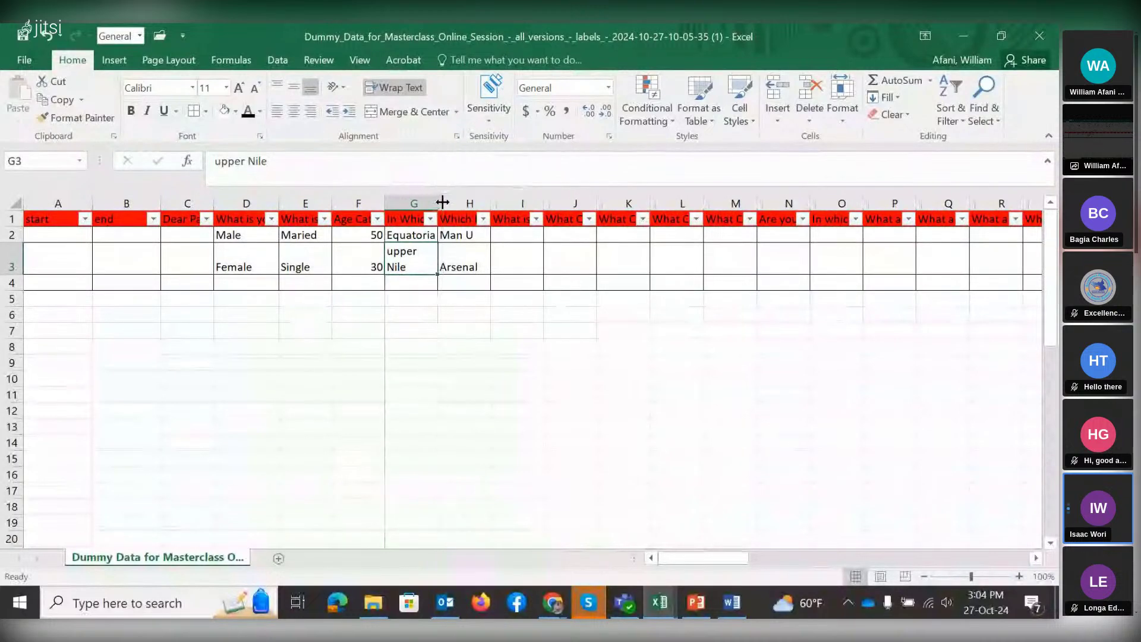
{"action": "left_click", "coordinate": [516, 262]}
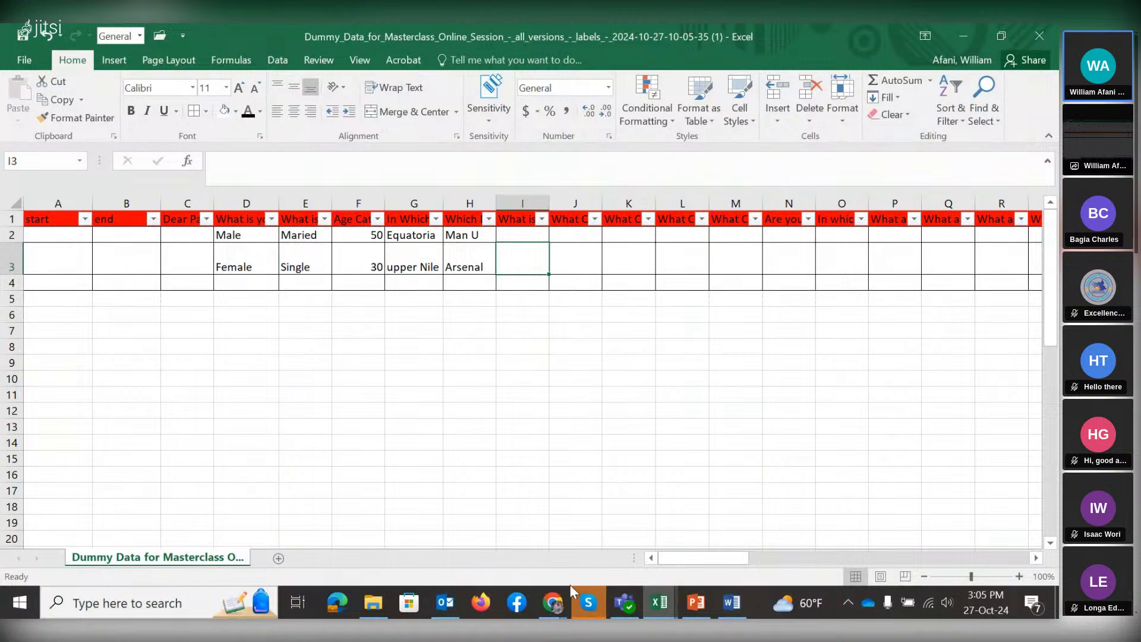
Switch to the Jitsi meeting in Chrome to check on the participants, and return to the dummy data workbook in Excel.
{"action": "left_click", "coordinate": [552, 604]}
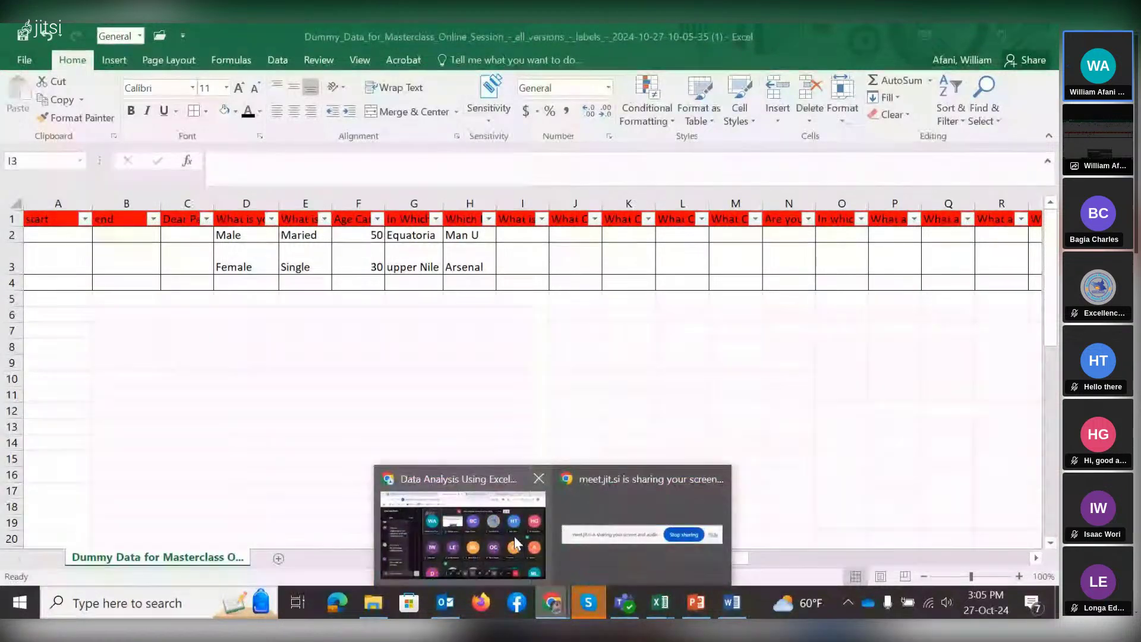
{"action": "left_click", "coordinate": [515, 536]}
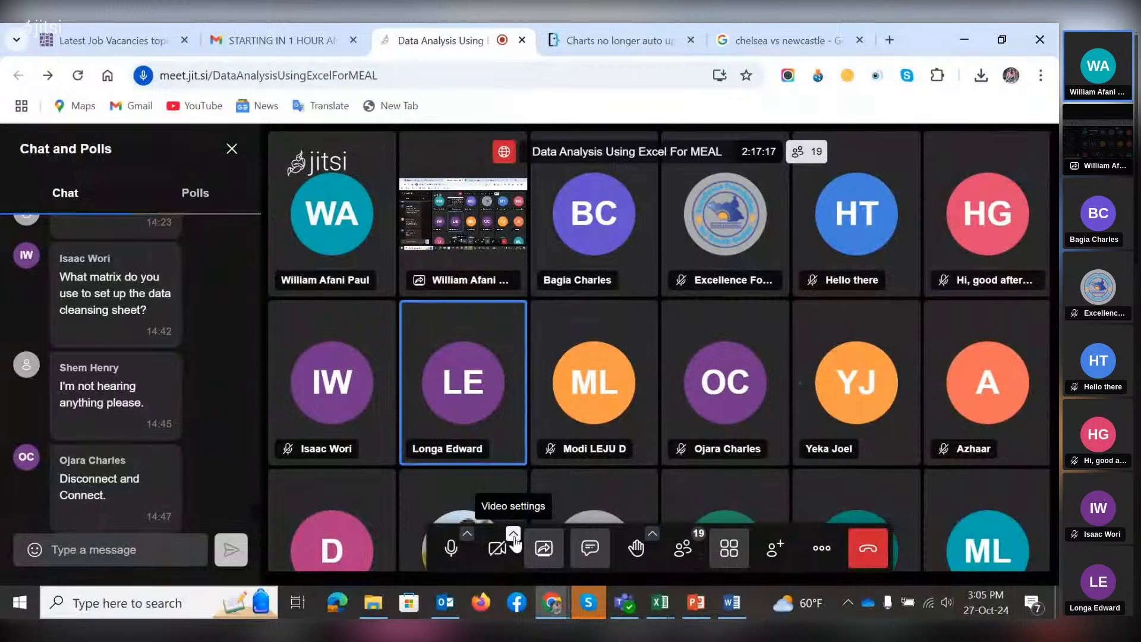
{"action": "mouse_move", "coordinate": [664, 605]}
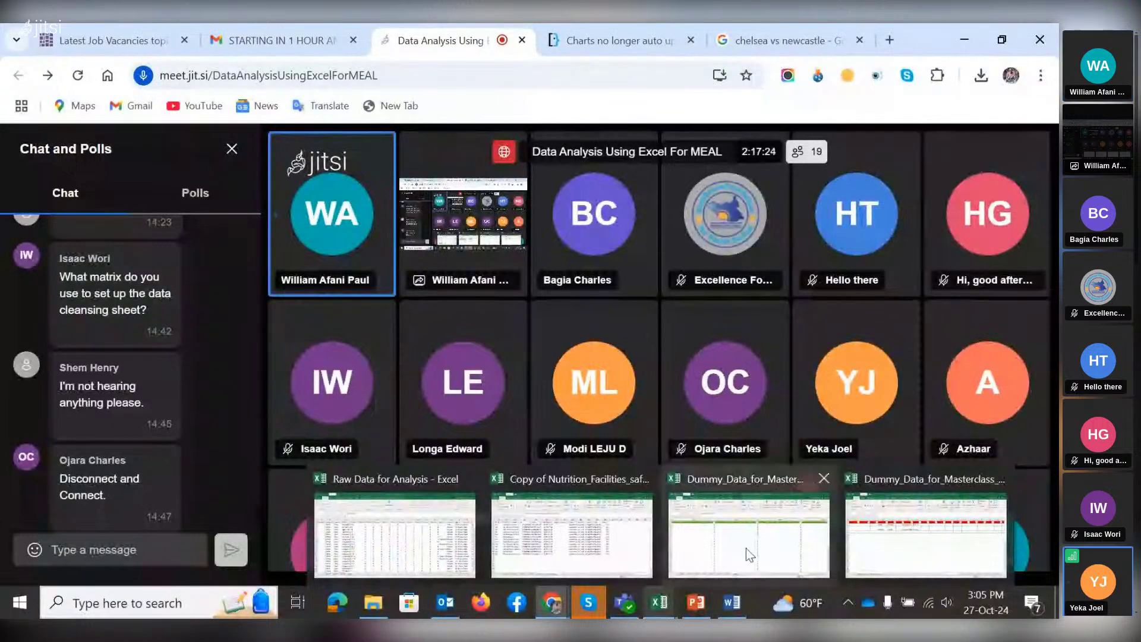
{"action": "mouse_move", "coordinate": [896, 555]}
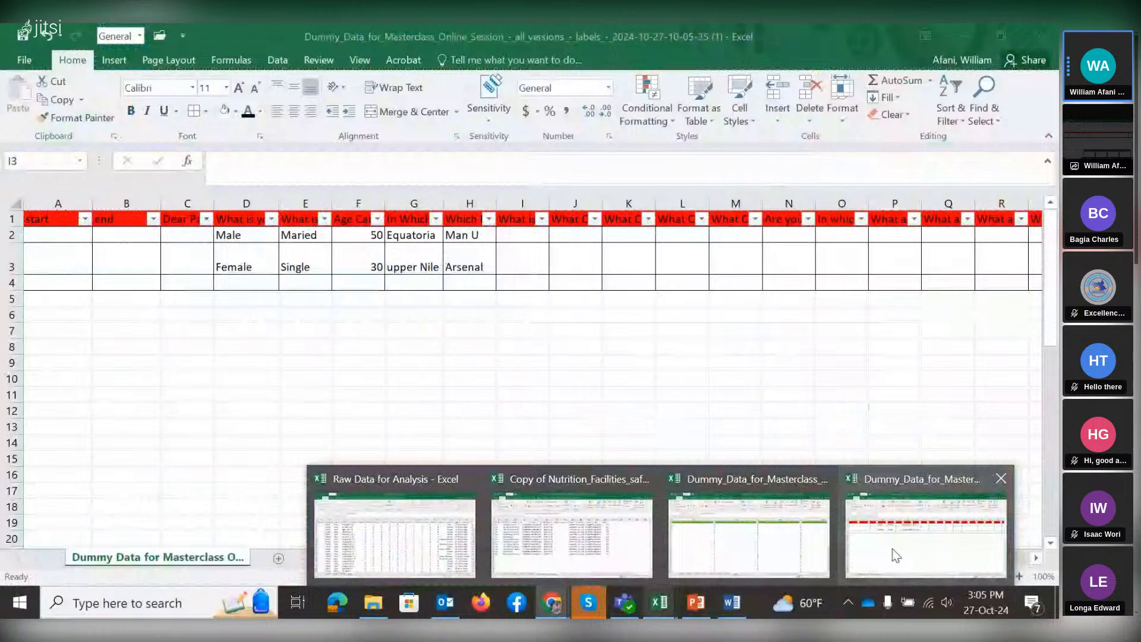
{"action": "left_click", "coordinate": [893, 548]}
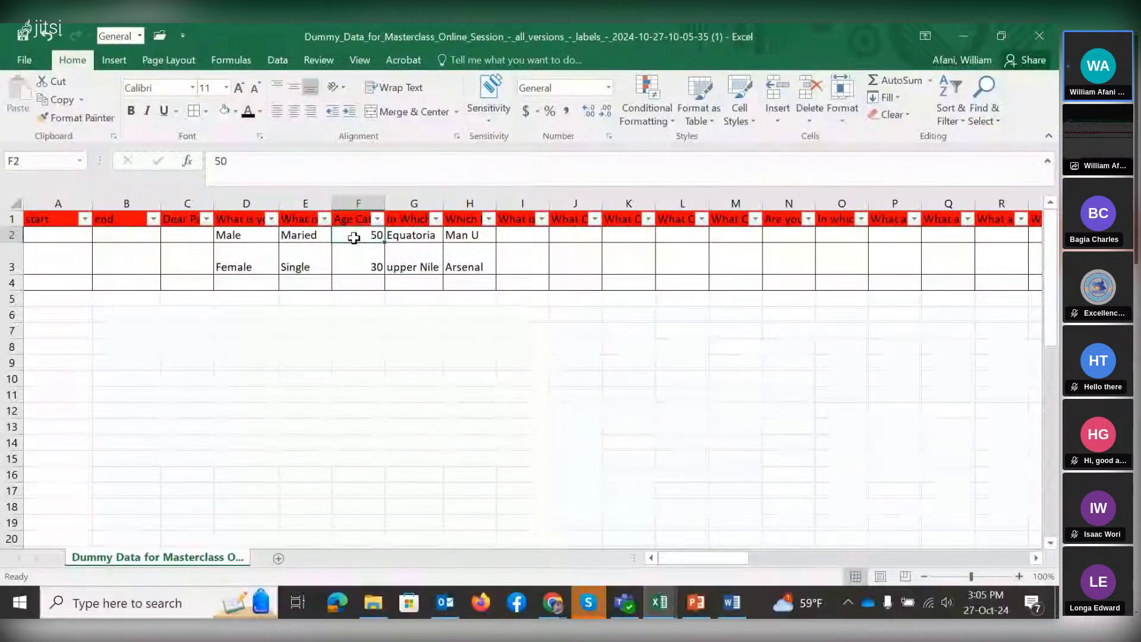
Replace the Age Category answers with ranges, 20-30 in F2 and 31-40 in F3.
{"action": "double_click", "coordinate": [217, 161]}
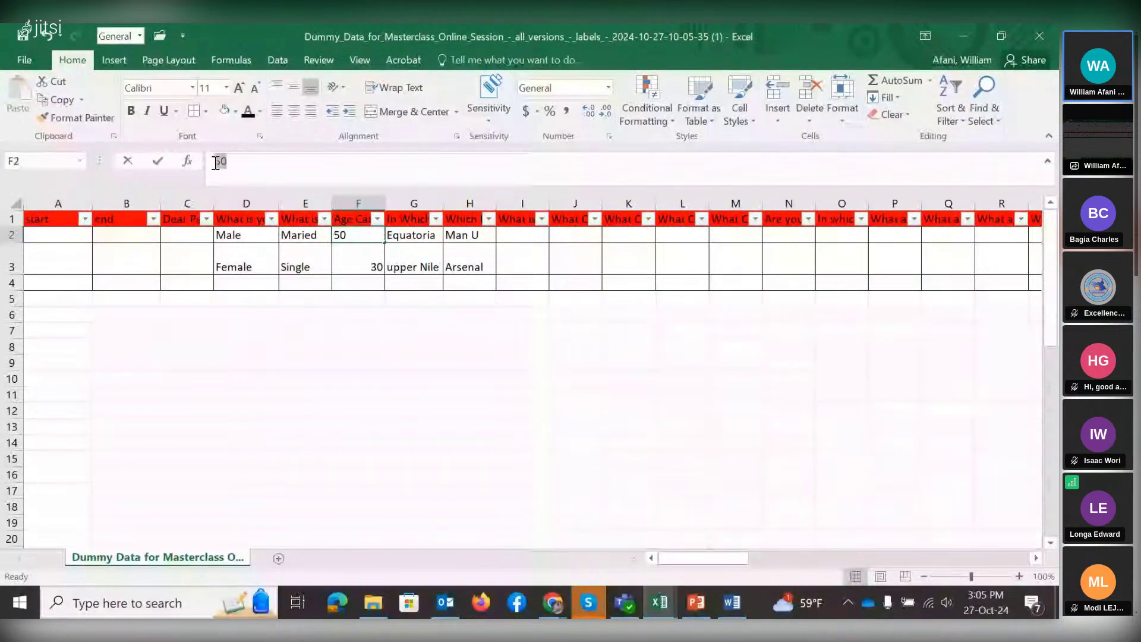
{"action": "type", "text": "20-"}
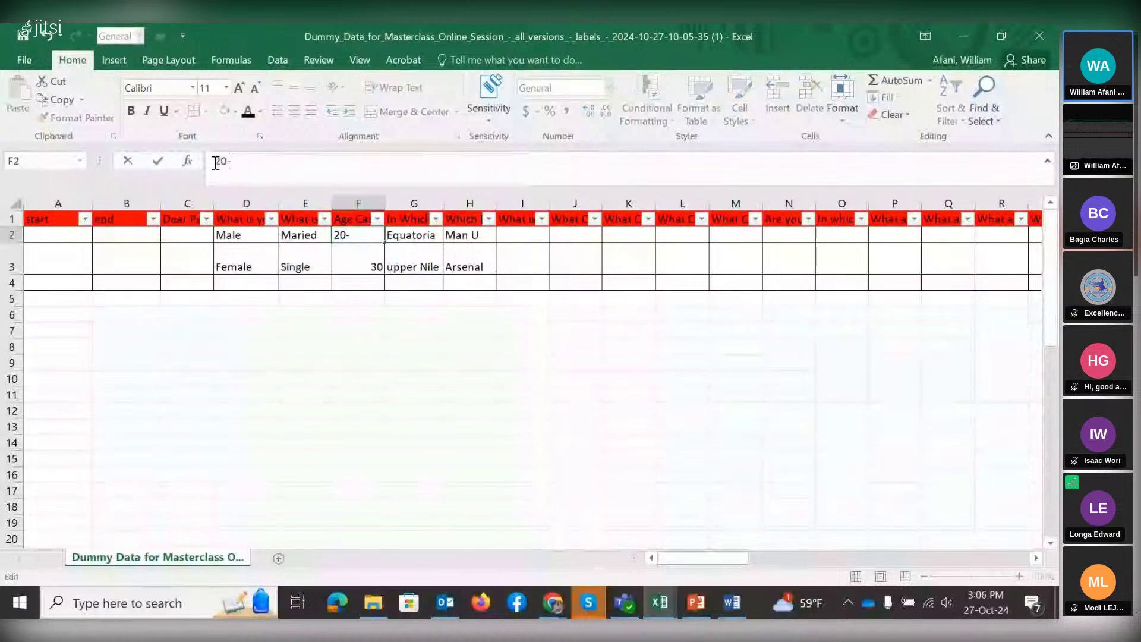
{"action": "type", "text": "30"}
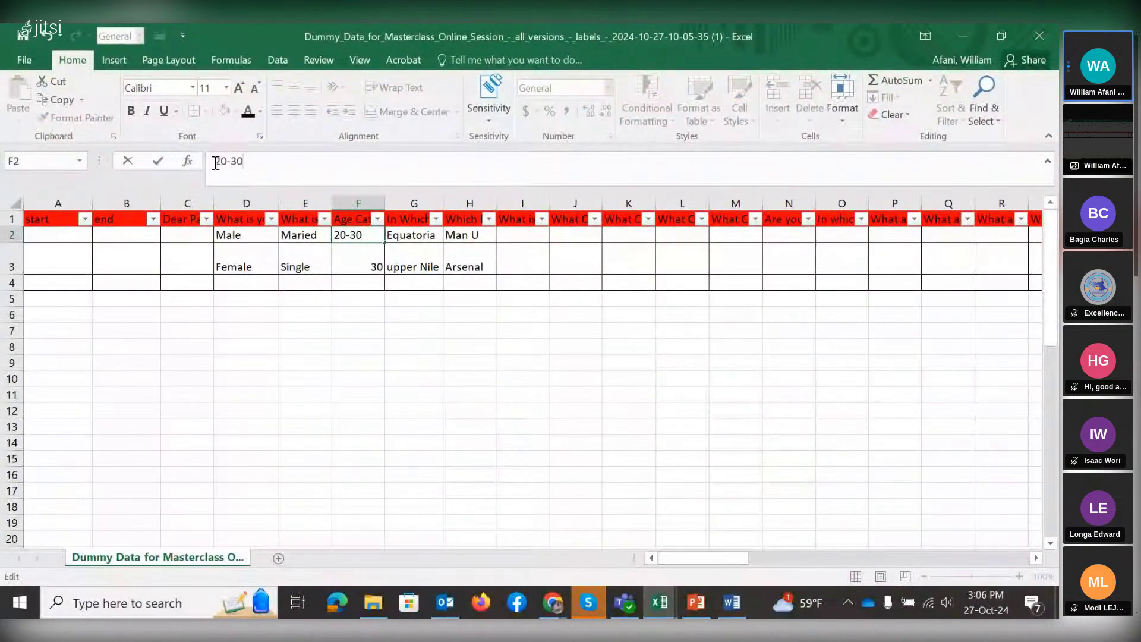
{"action": "left_click", "coordinate": [359, 256]}
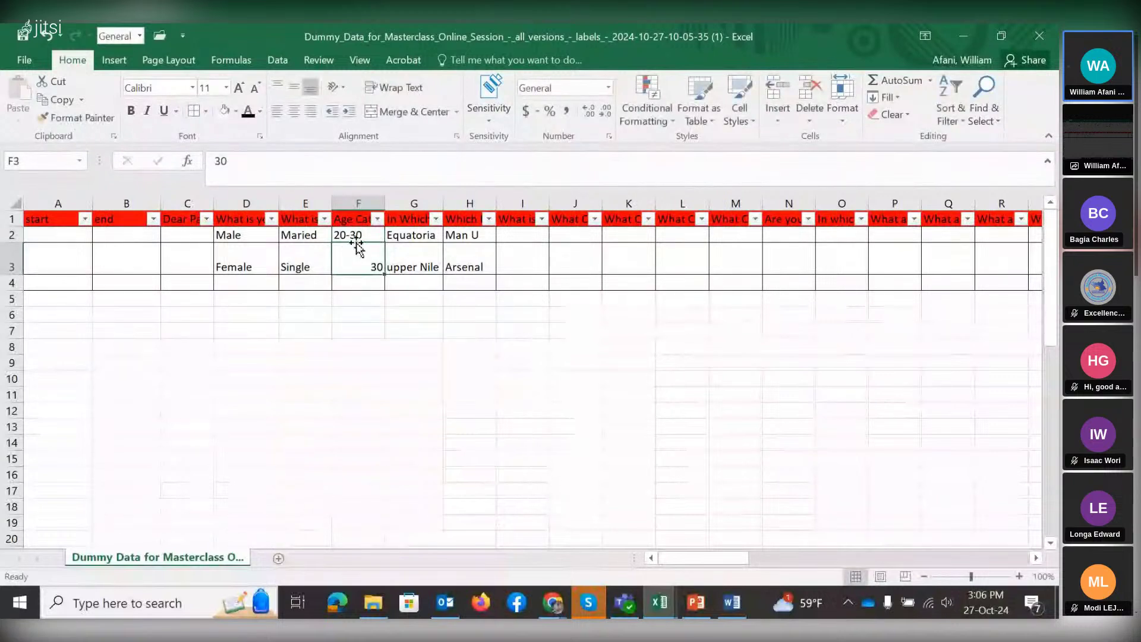
{"action": "left_click", "coordinate": [355, 236]}
{"action": "left_click", "coordinate": [355, 256]}
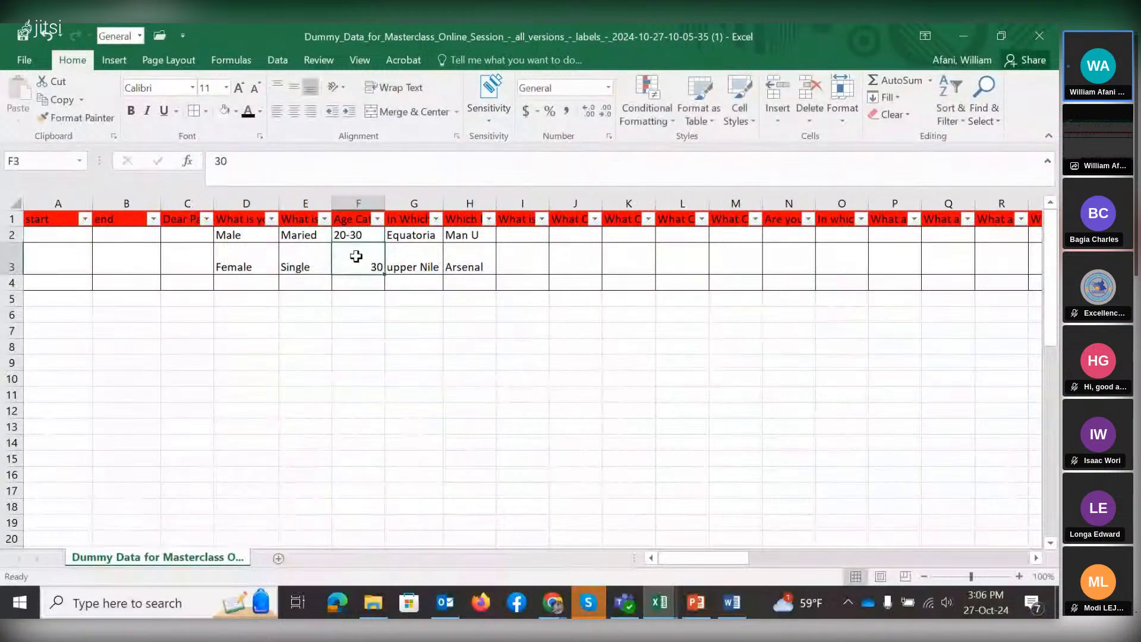
{"action": "type", "text": "31"}
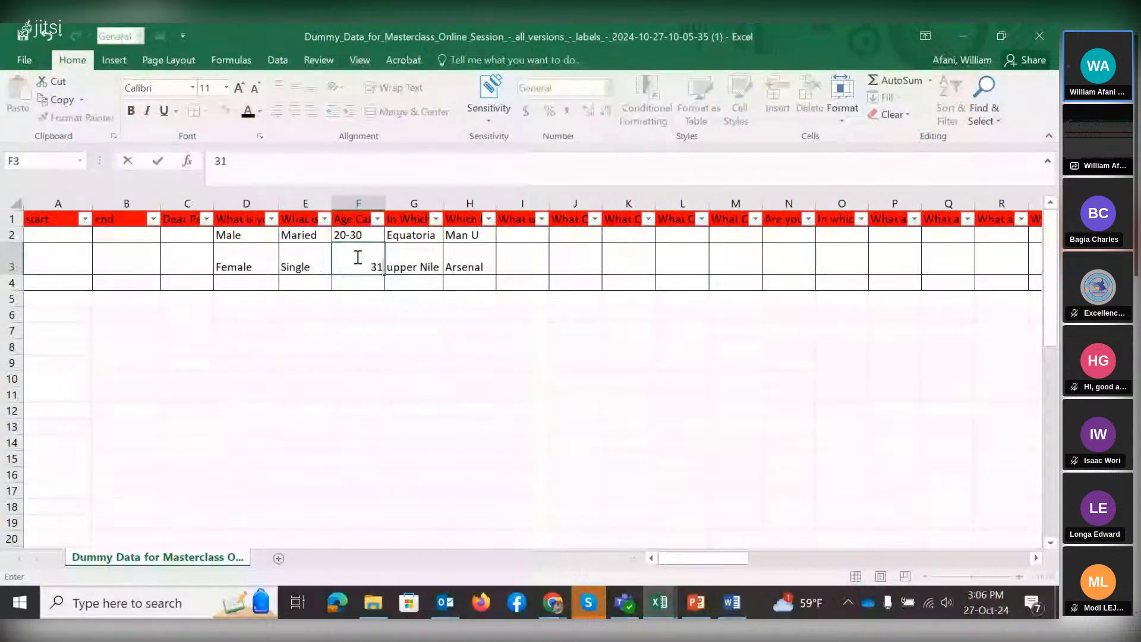
{"action": "type", "text": "-40"}
{"action": "key", "text": "Return"}
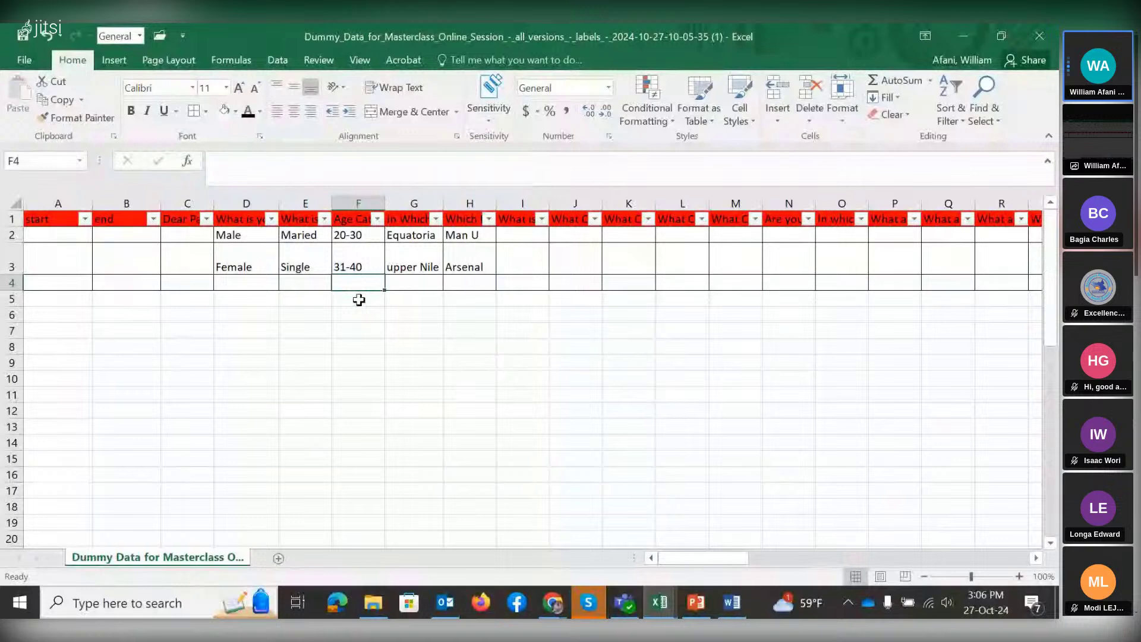
Replace the Age Category answers in F2 and F3 with 30 and 40, and add 50, 30 and 20 in F4 to F6.
{"action": "left_click", "coordinate": [350, 235]}
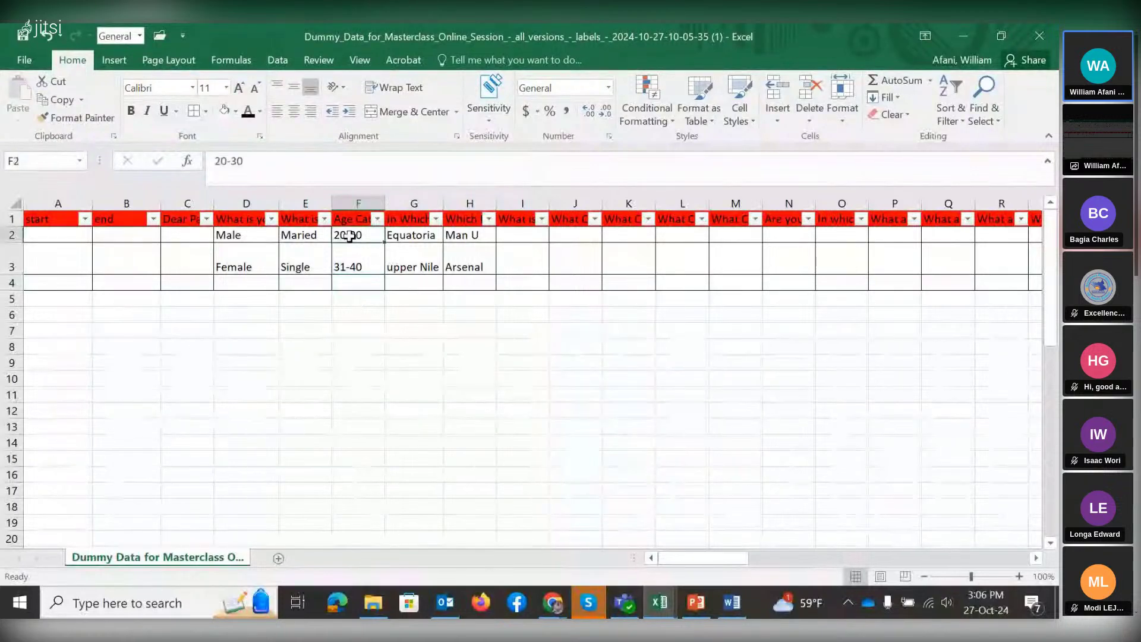
{"action": "type", "text": "3"}
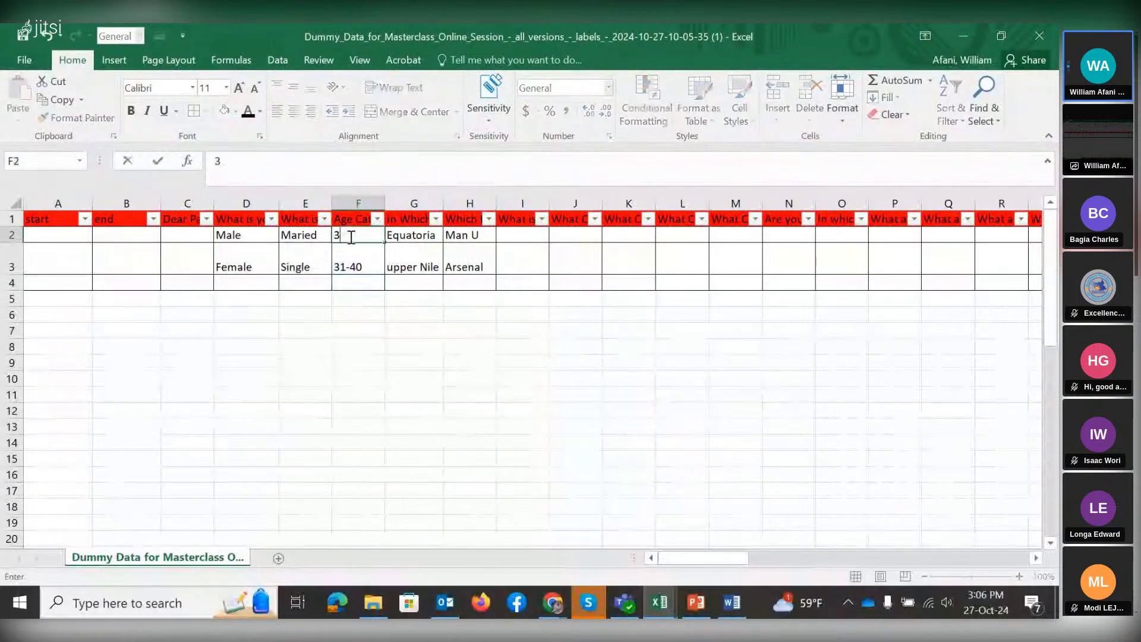
{"action": "type", "text": "0"}
{"action": "key", "text": "Return"}
{"action": "type", "text": "40"}
{"action": "key", "text": "Return"}
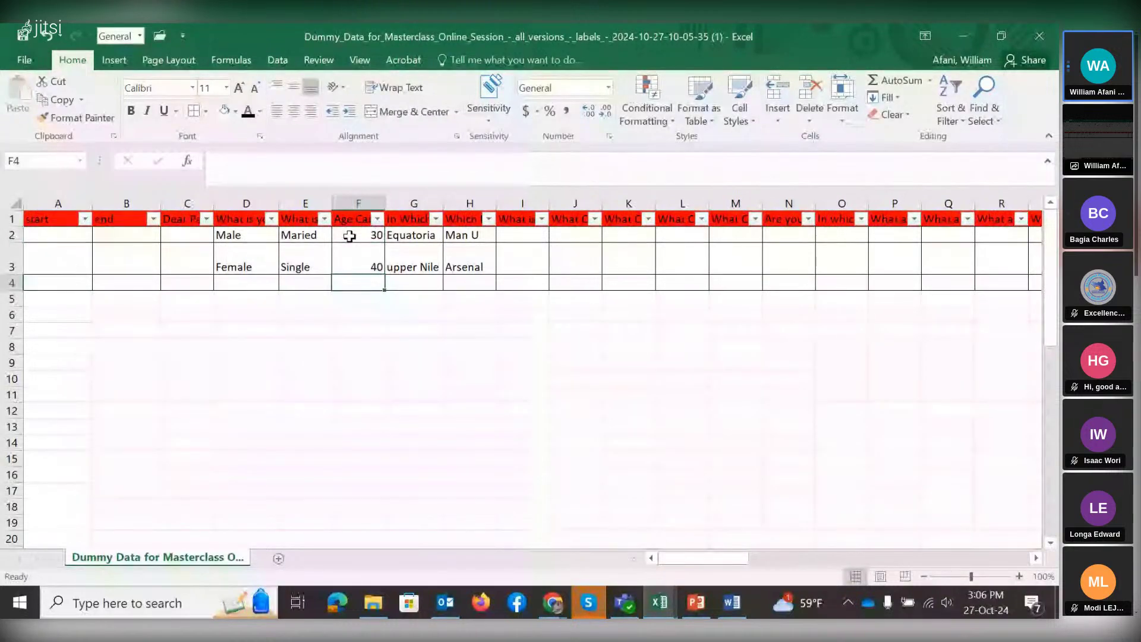
{"action": "type", "text": "50"}
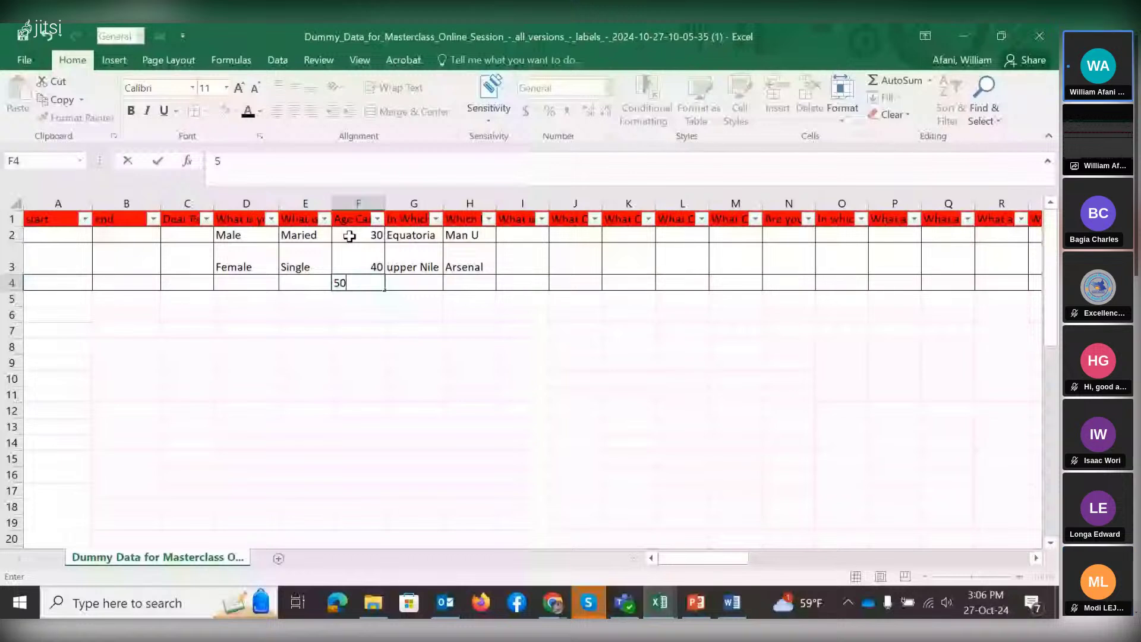
{"action": "left_click", "coordinate": [446, 310]}
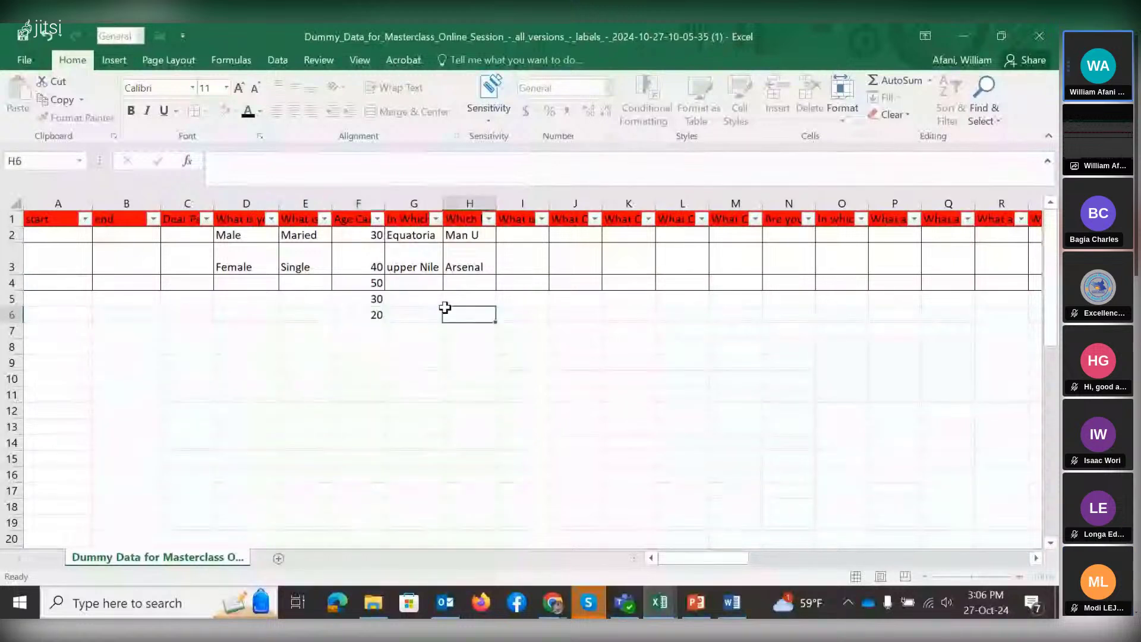
Filter the Age Category column so that only the responses with age 30 are shown.
{"action": "left_click", "coordinate": [377, 219]}
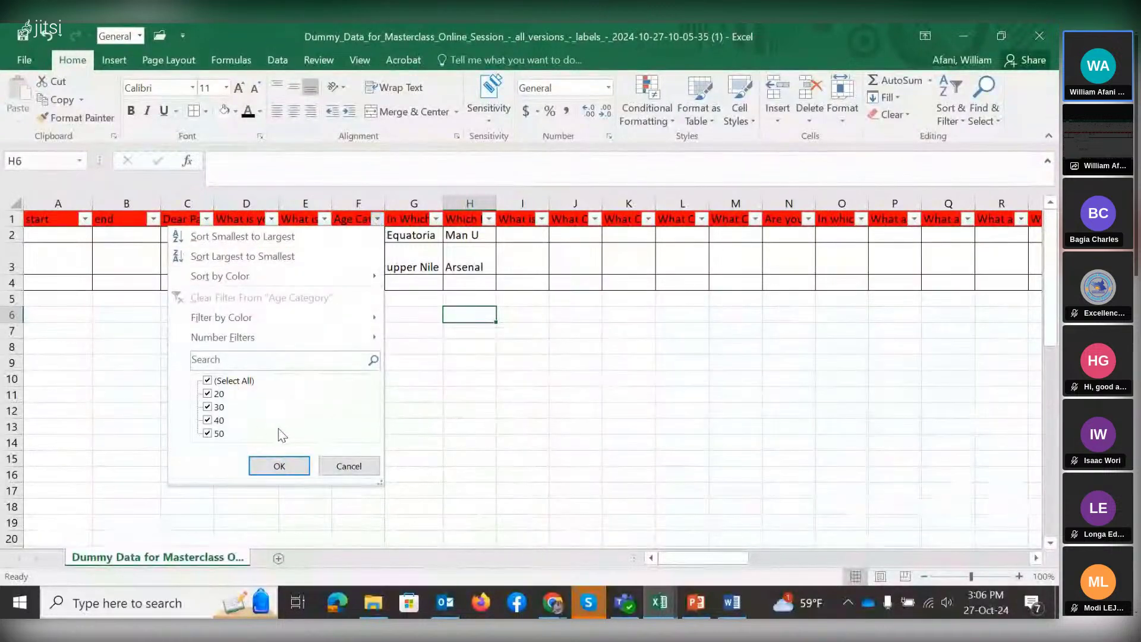
{"action": "left_click", "coordinate": [501, 345]}
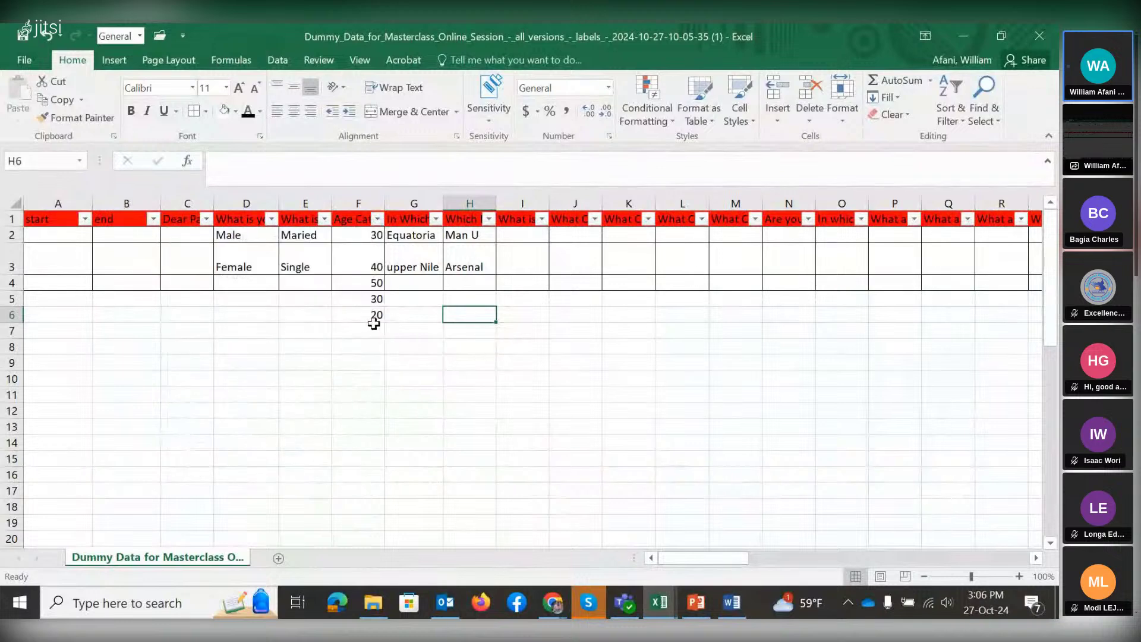
{"action": "left_click_drag", "start_coordinate": [368, 235], "coordinate": [379, 313]}
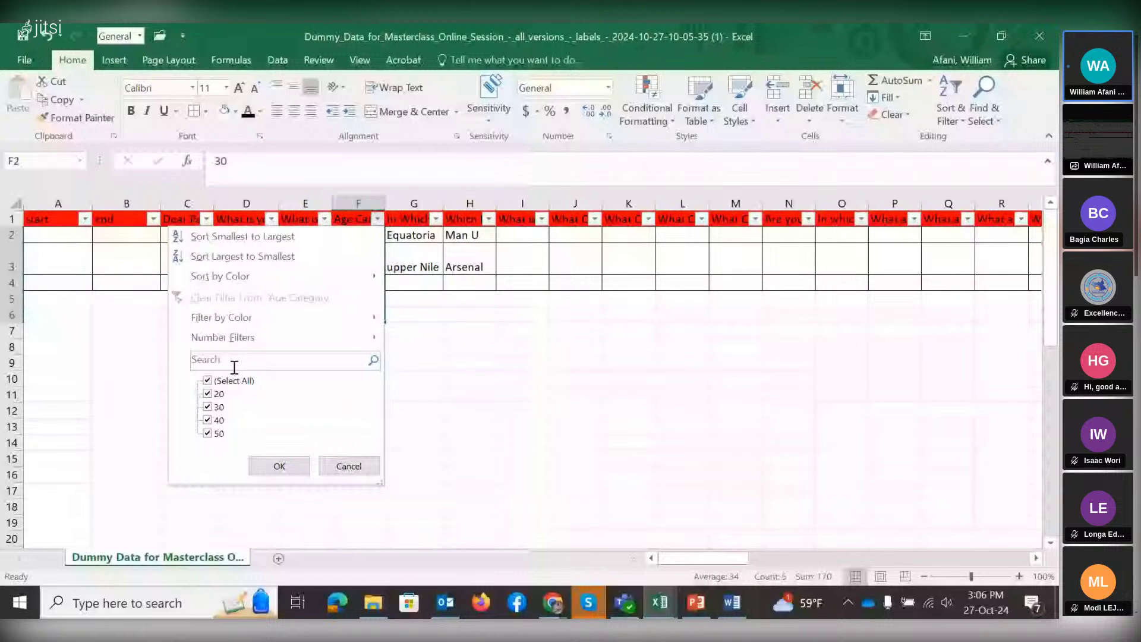
{"action": "left_click", "coordinate": [208, 380]}
{"action": "left_click", "coordinate": [208, 407]}
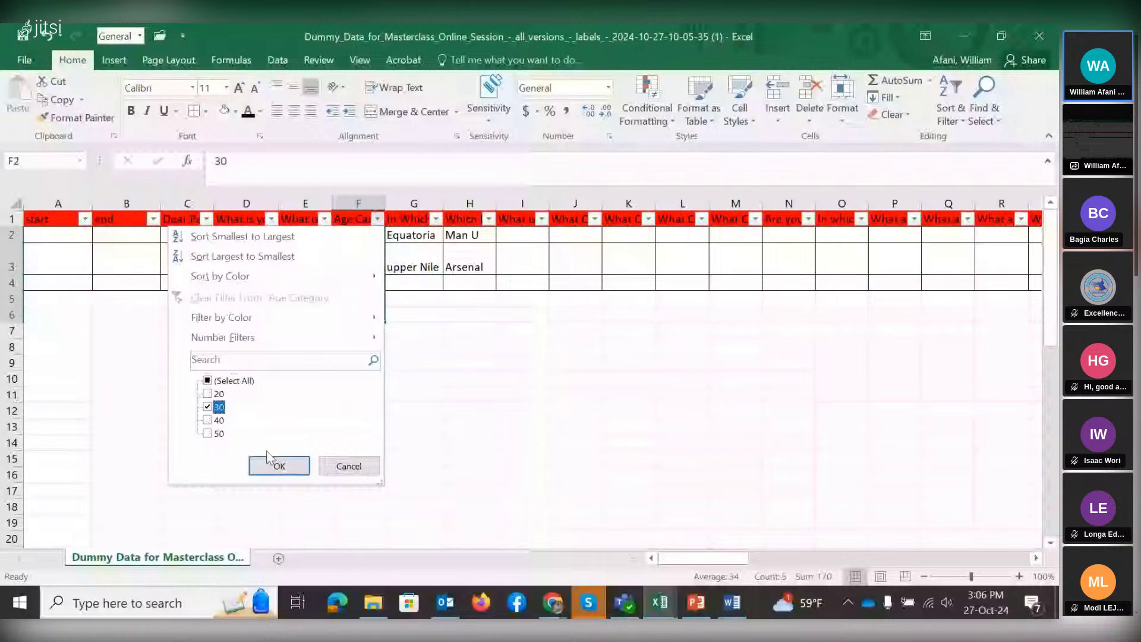
{"action": "left_click", "coordinate": [277, 465]}
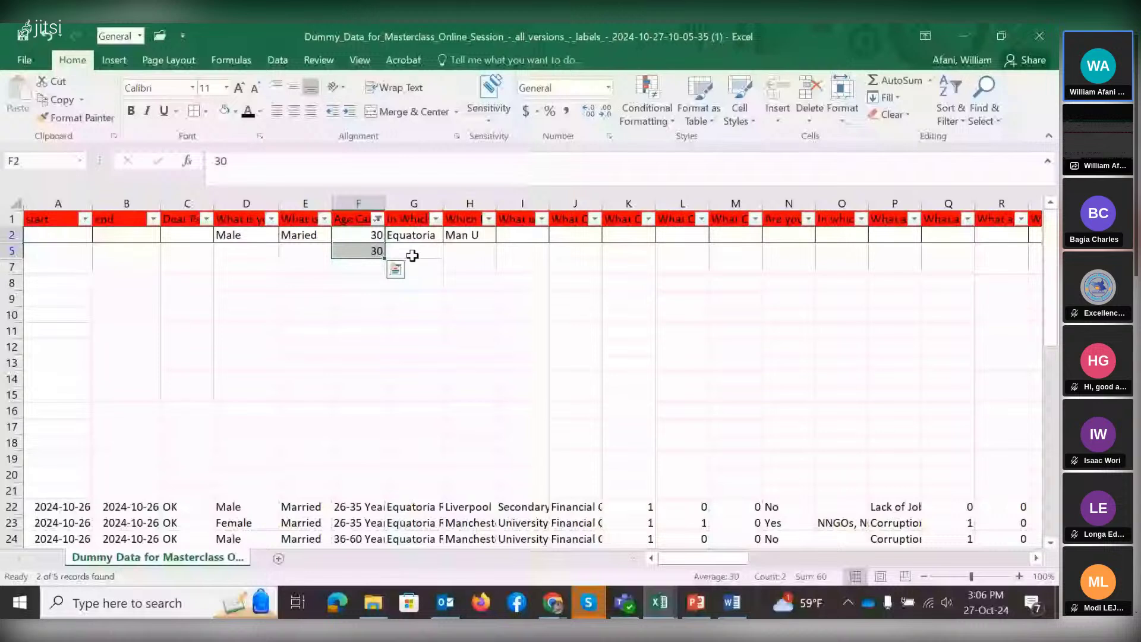
{"action": "left_click", "coordinate": [413, 256]}
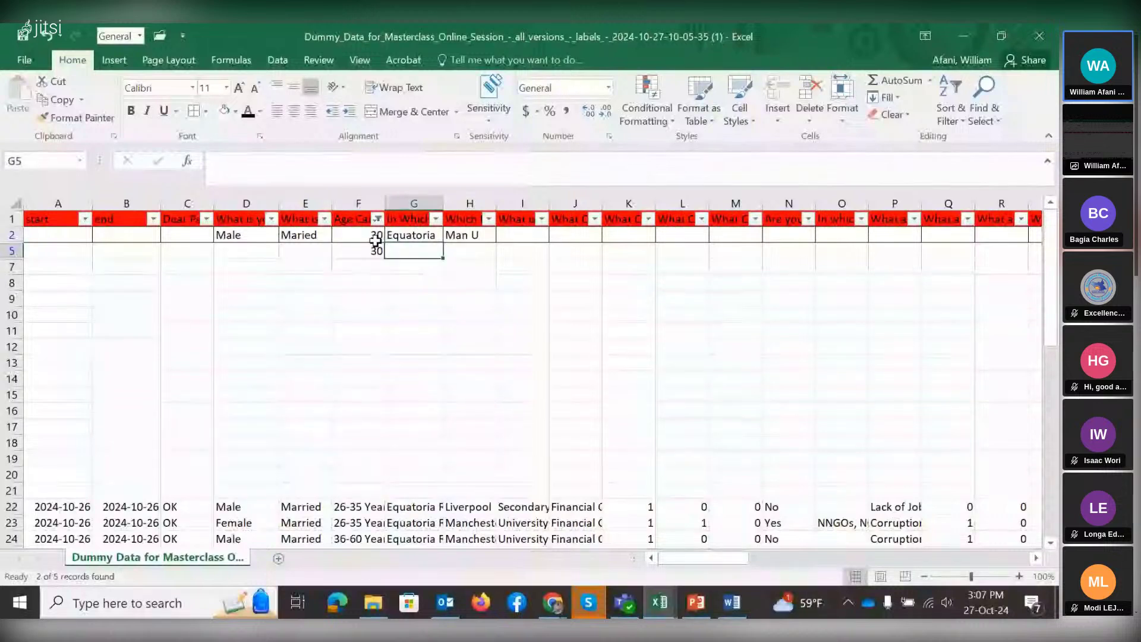
Delete the ages in the filtered cells F2 and F5, and clear the Age Category filter to show all rows.
{"action": "left_click_drag", "start_coordinate": [375, 241], "coordinate": [373, 245]}
{"action": "type", "text": "30"}
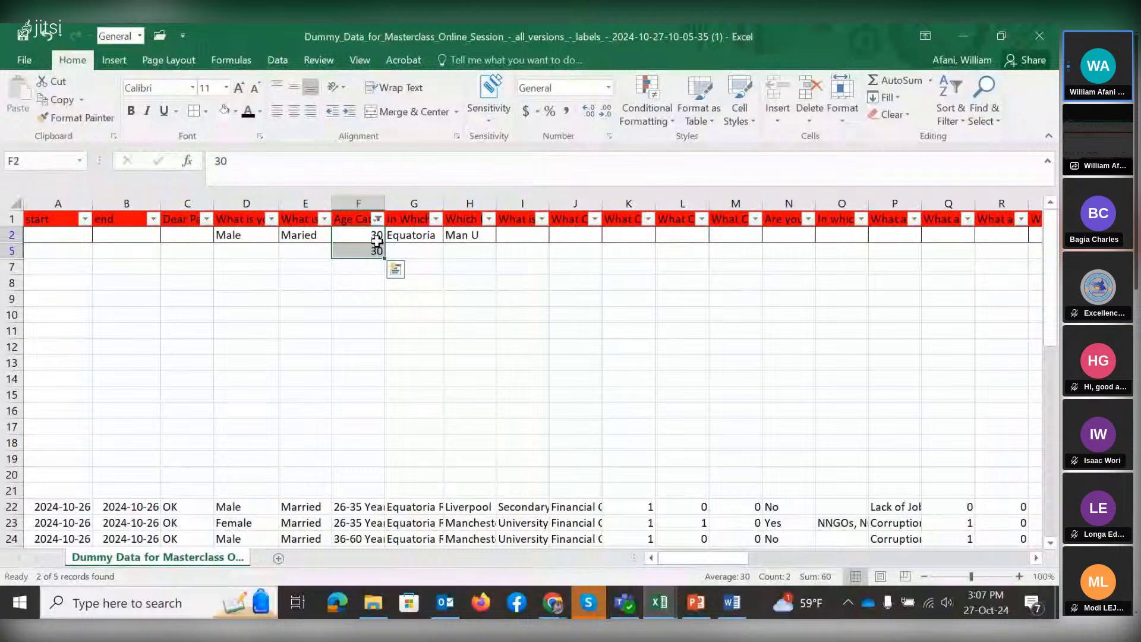
{"action": "key", "text": "ctrl+z"}
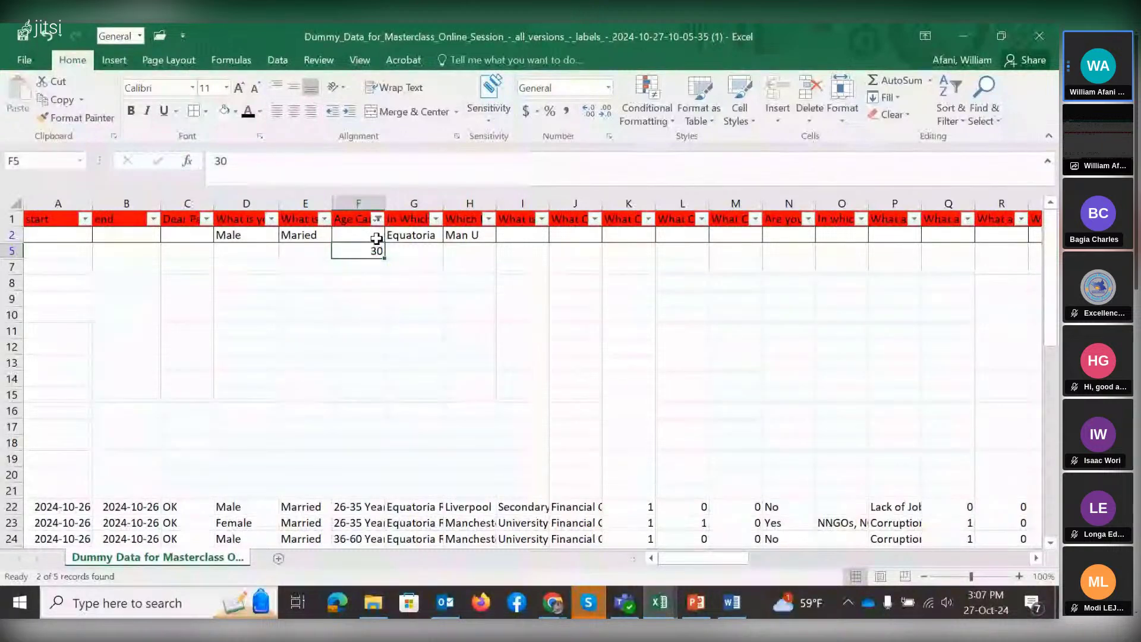
{"action": "key", "text": "BackSpace"}
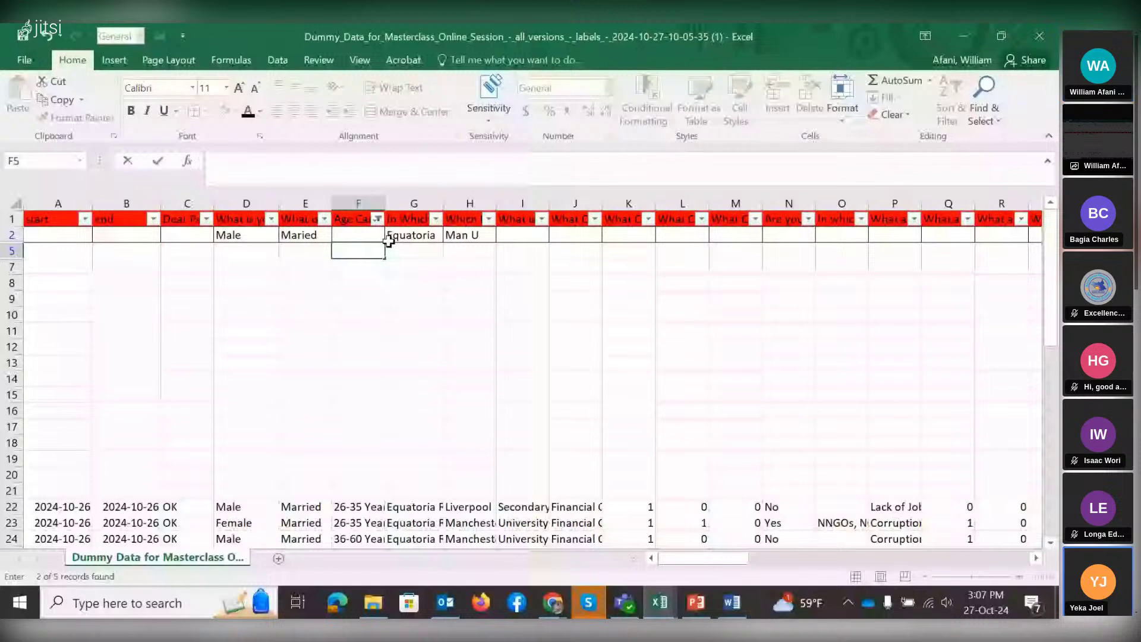
{"action": "left_click", "coordinate": [480, 327]}
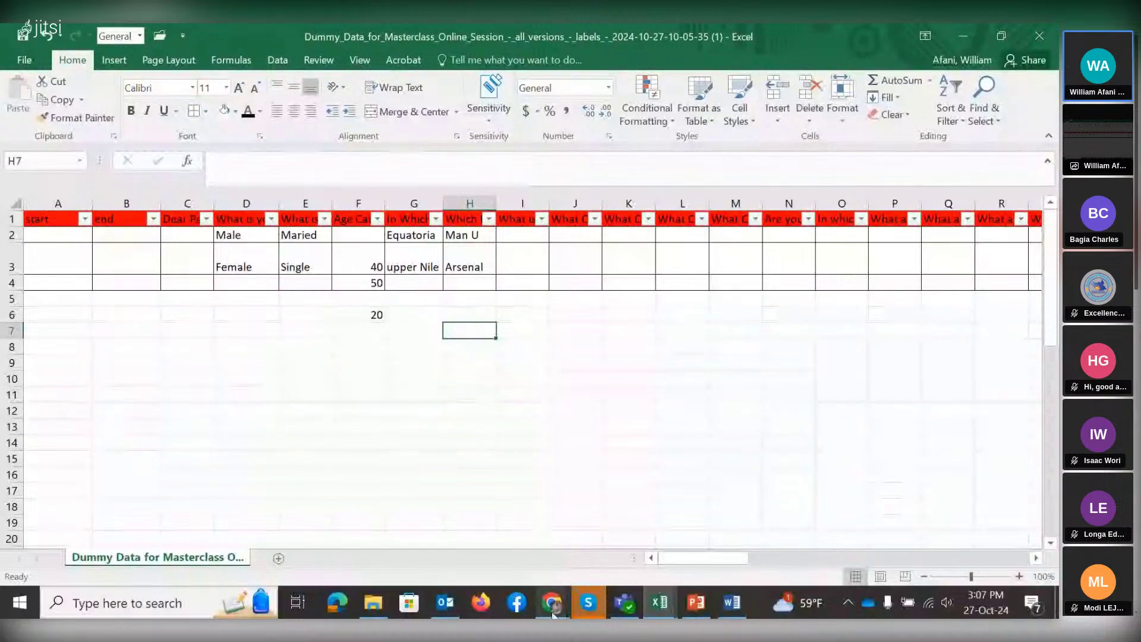
Switch to the Jitsi meeting in Chrome and stop sharing the screen.
{"action": "mouse_move", "coordinate": [553, 601]}
{"action": "left_click", "coordinate": [490, 546]}
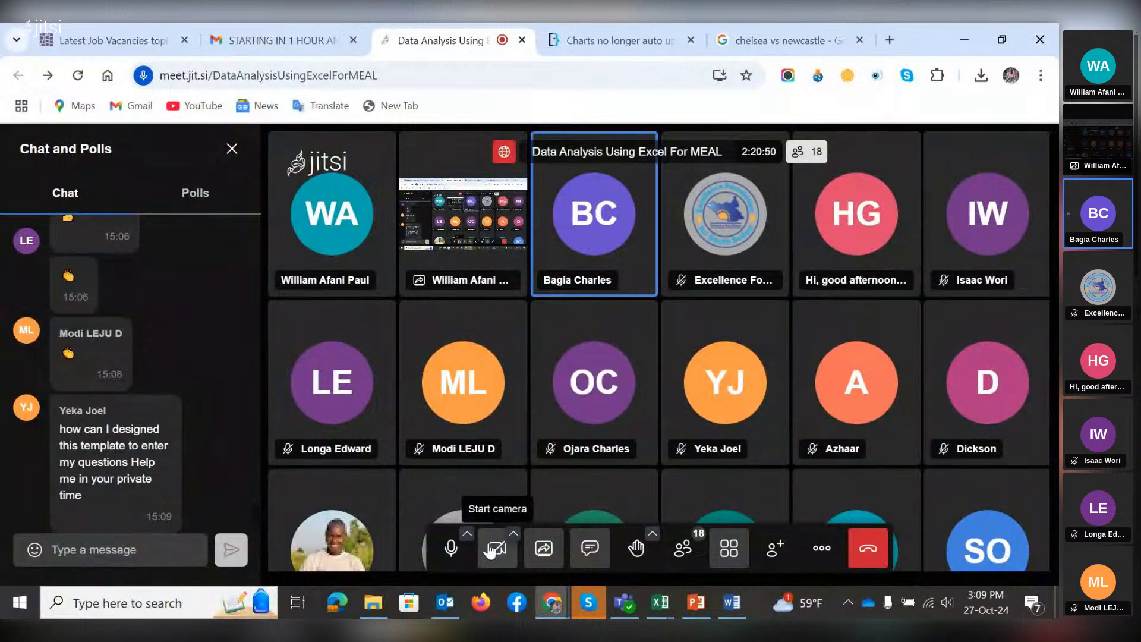
{"action": "mouse_move", "coordinate": [561, 523]}
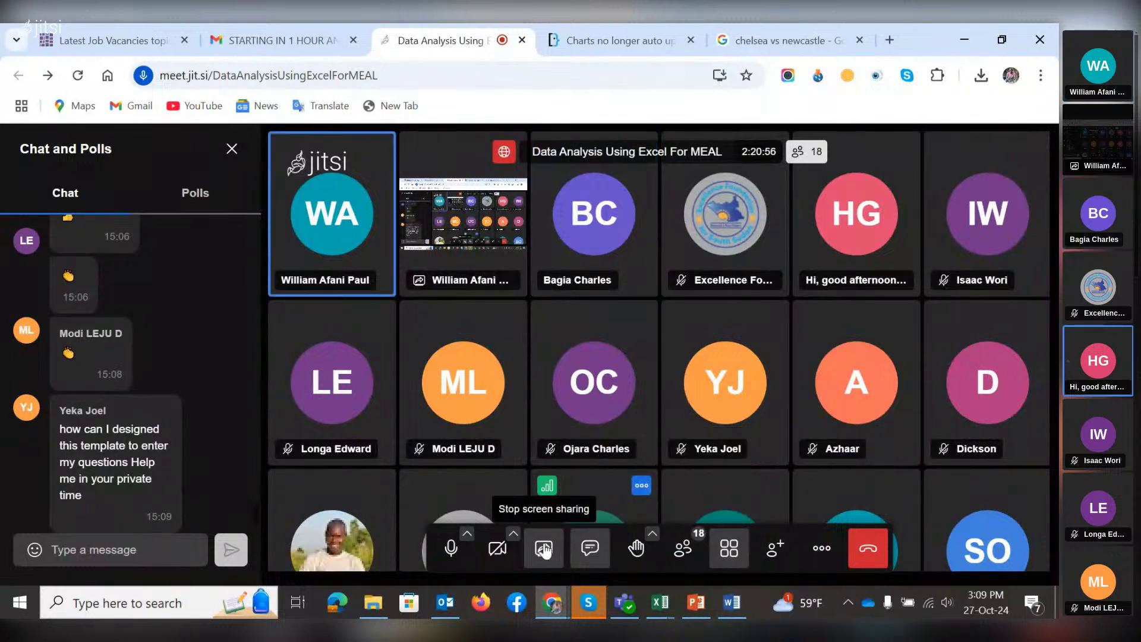
{"action": "left_click", "coordinate": [544, 544]}
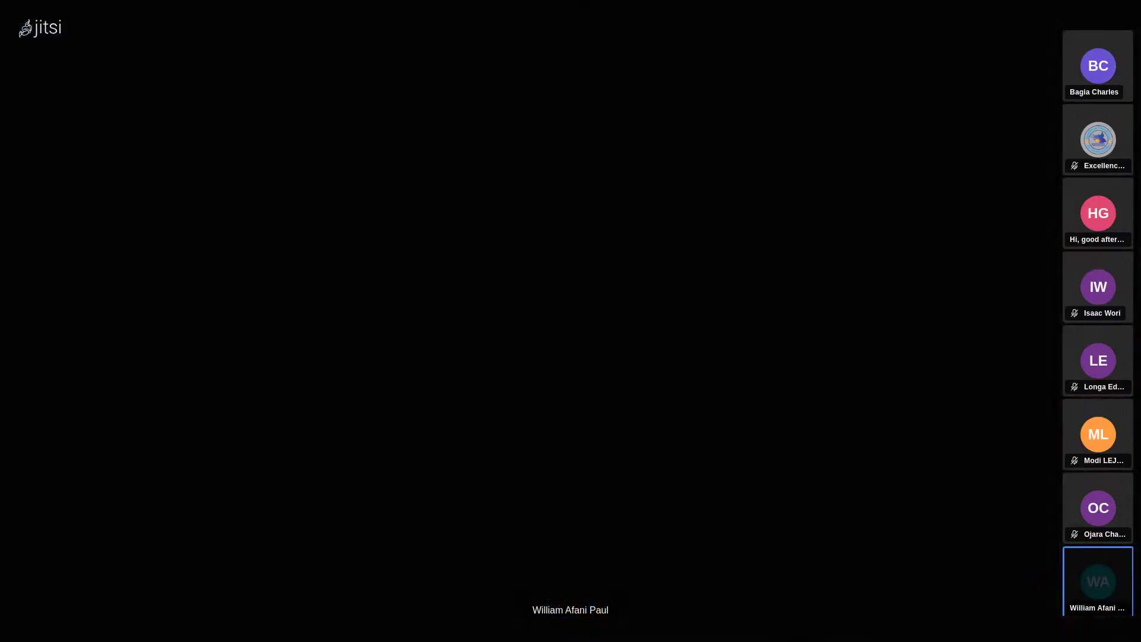